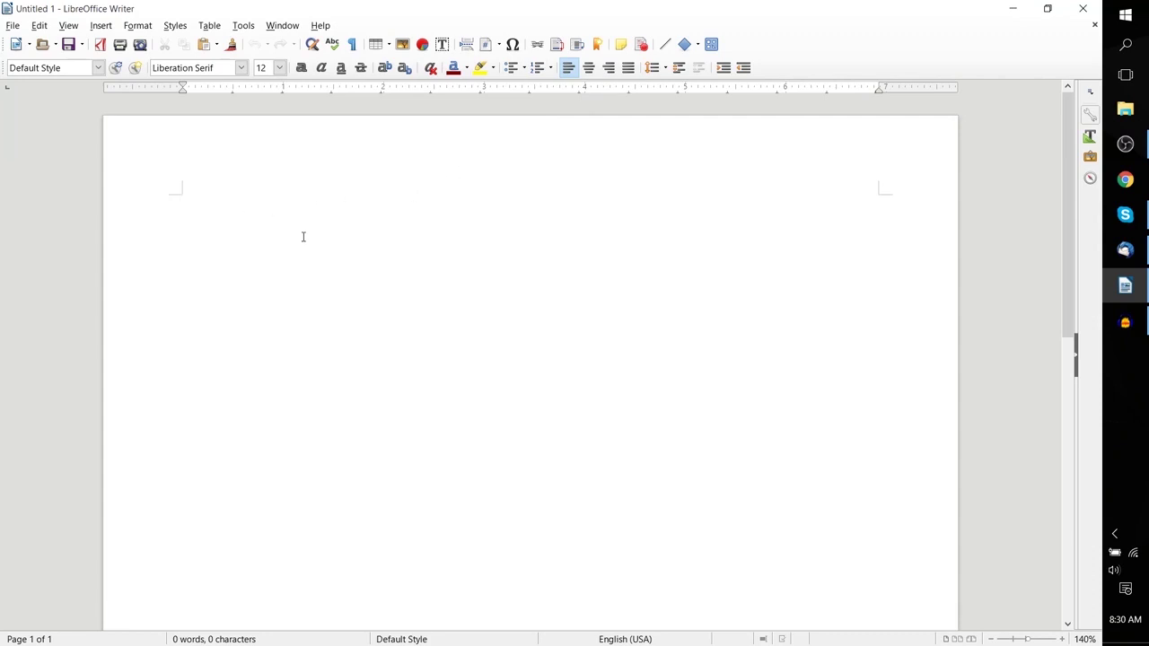
Step: Start the Letter Wizard and move its dialog so the letter preview can be seen
left_click(13, 26)
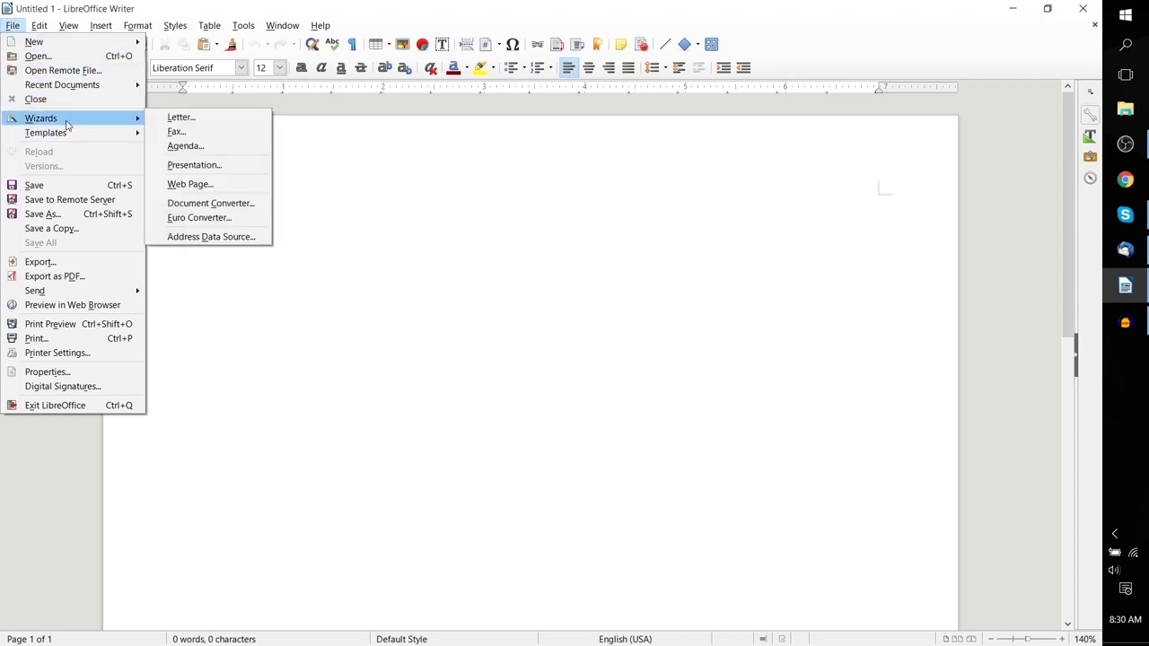
mouse_move(72, 135)
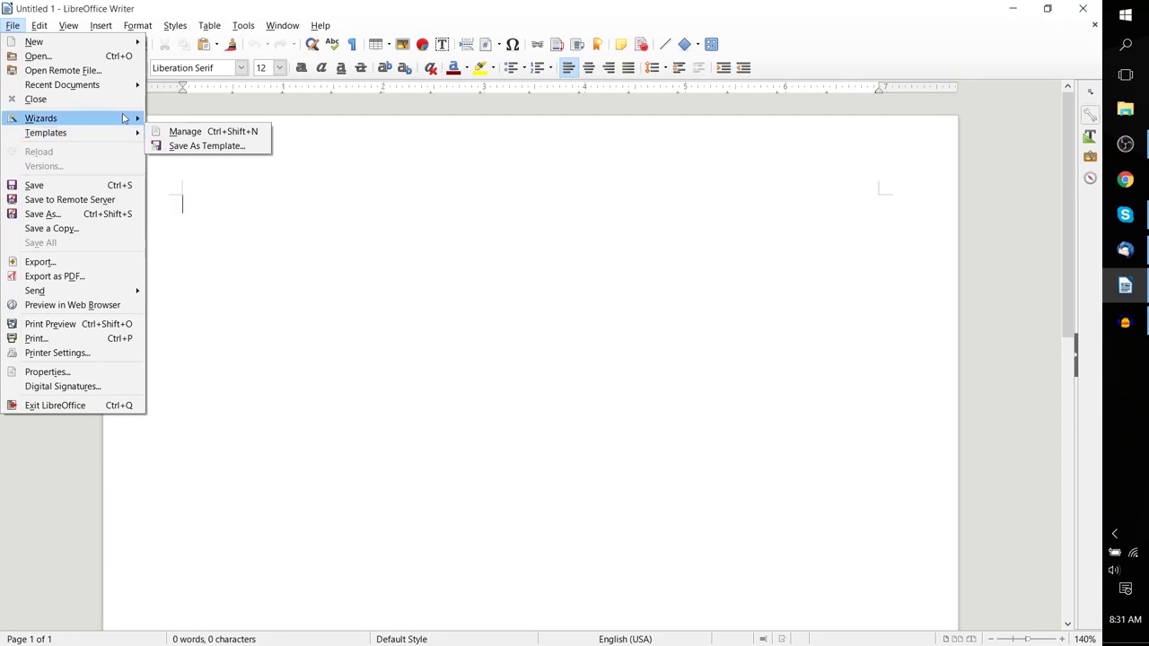
mouse_move(124, 118)
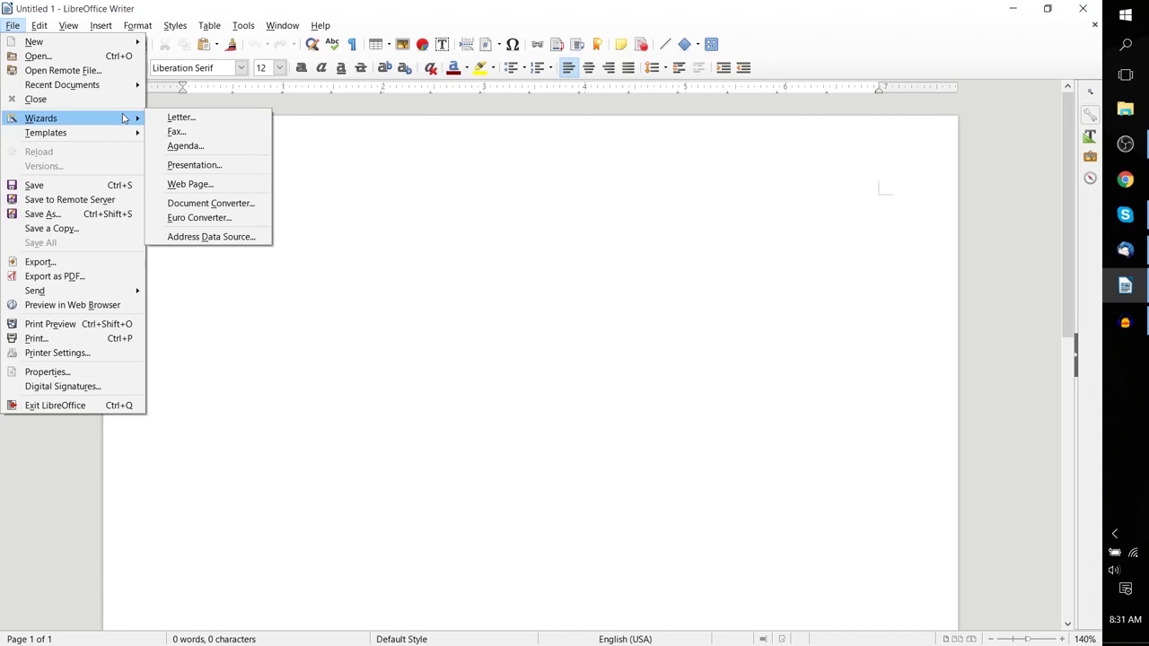
left_click(179, 117)
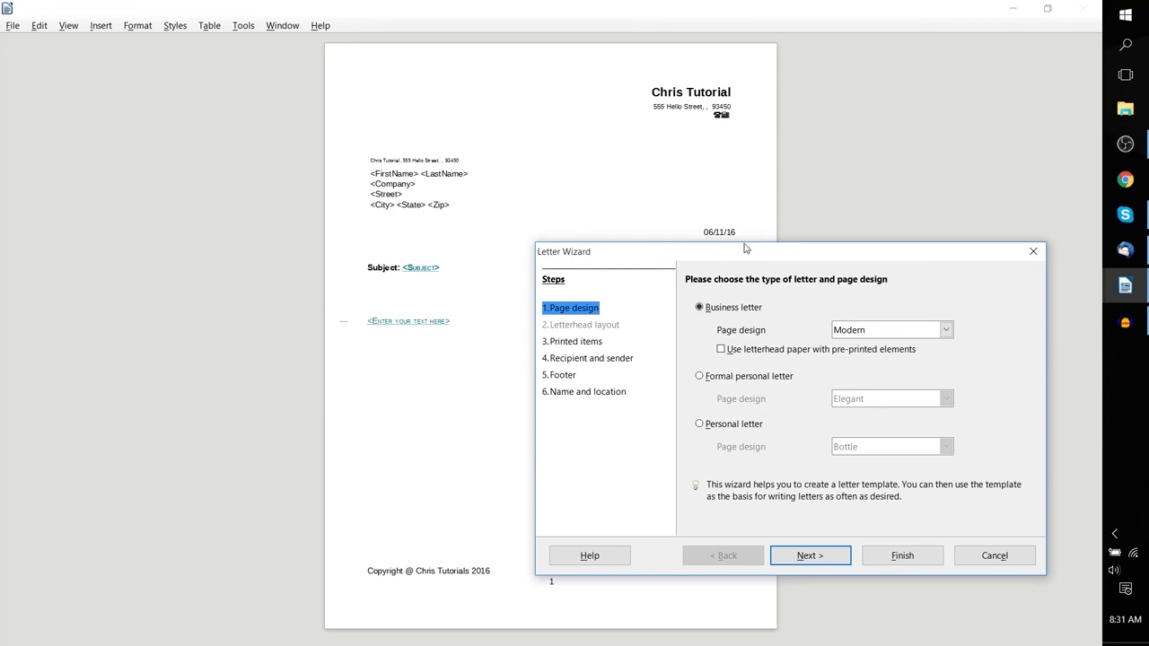
left_click_drag(745, 248, 691, 112)
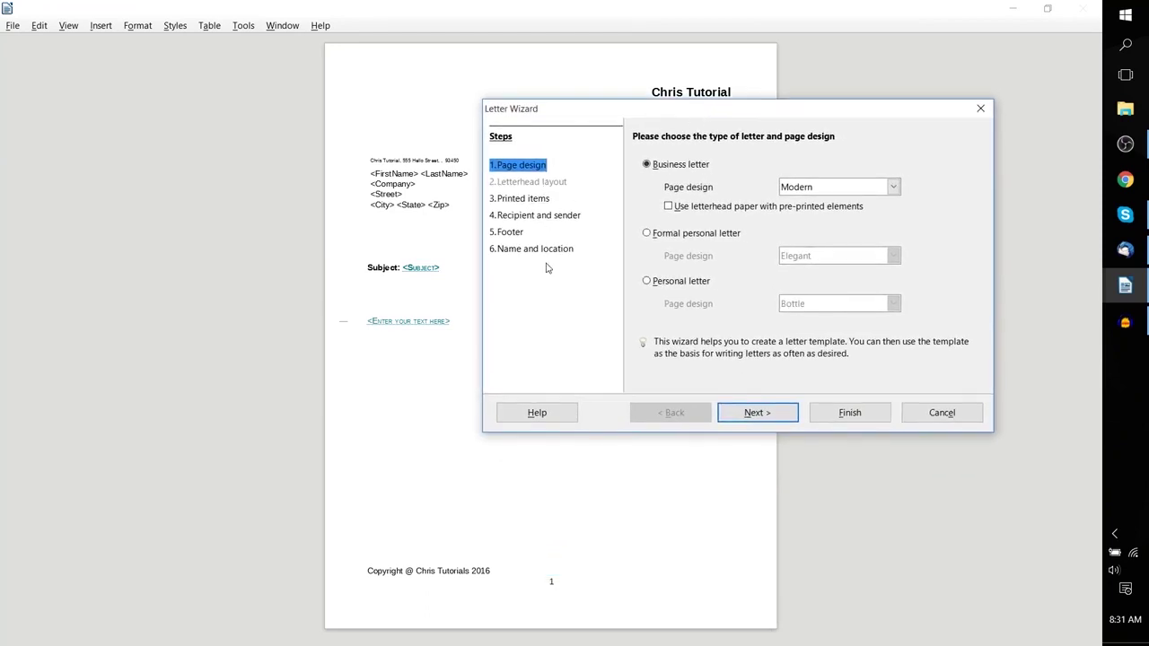
left_click_drag(734, 110, 753, 170)
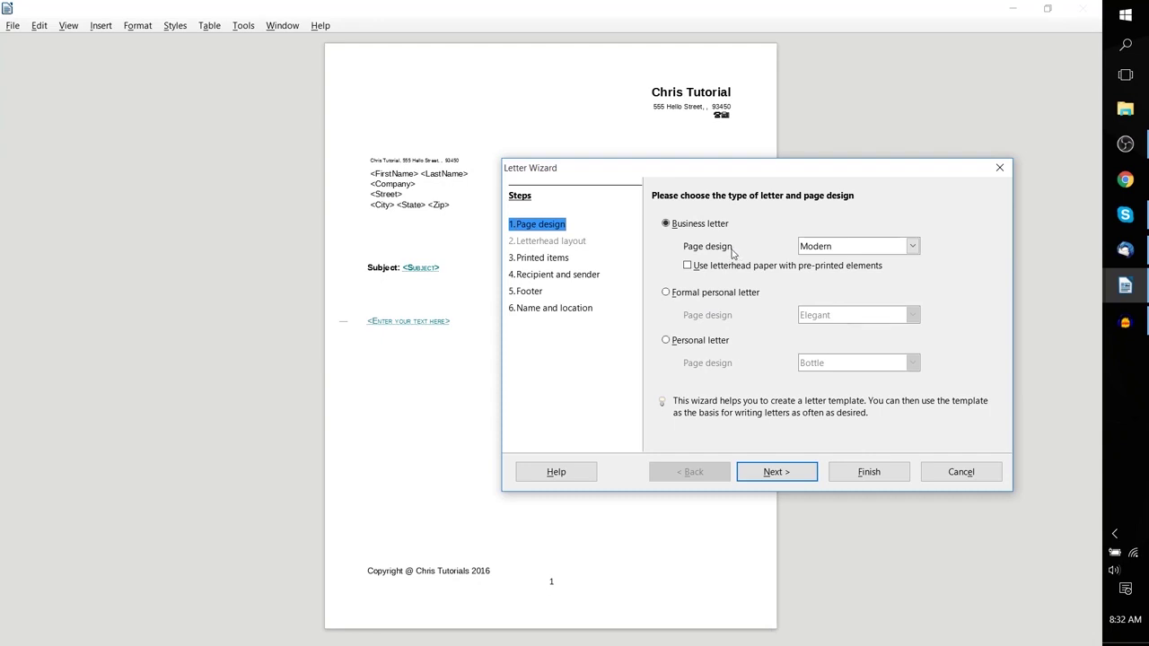
Step: Set the business letter's page design to Elegant and move the dialog clear of the letterhead preview
left_click(816, 251)
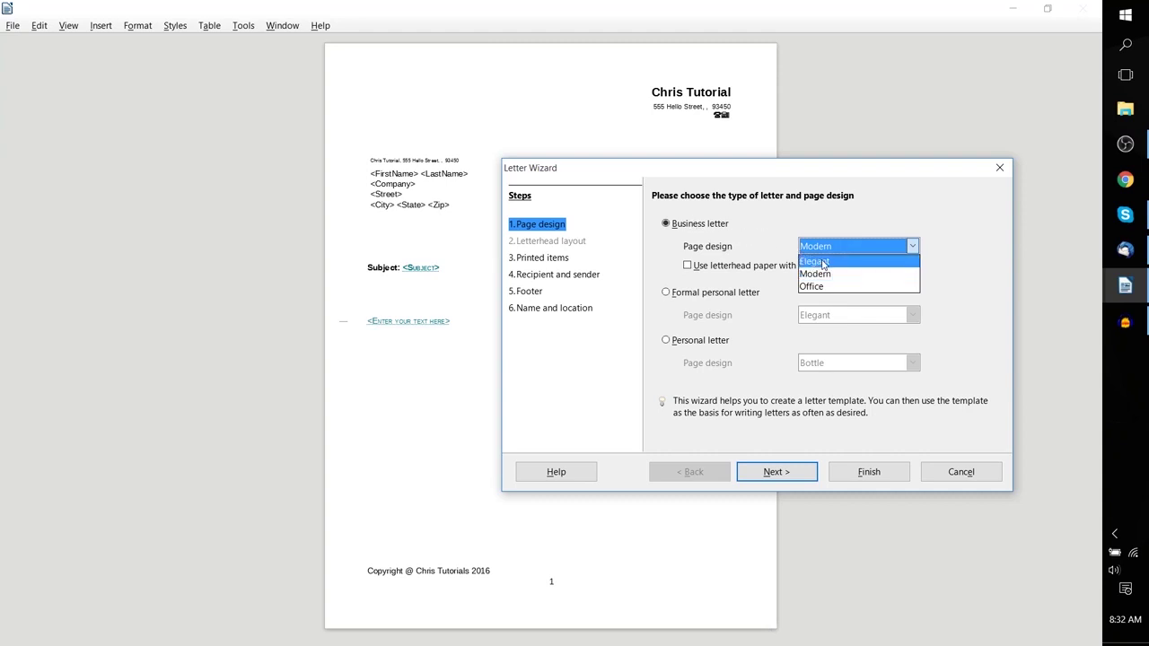
left_click(824, 262)
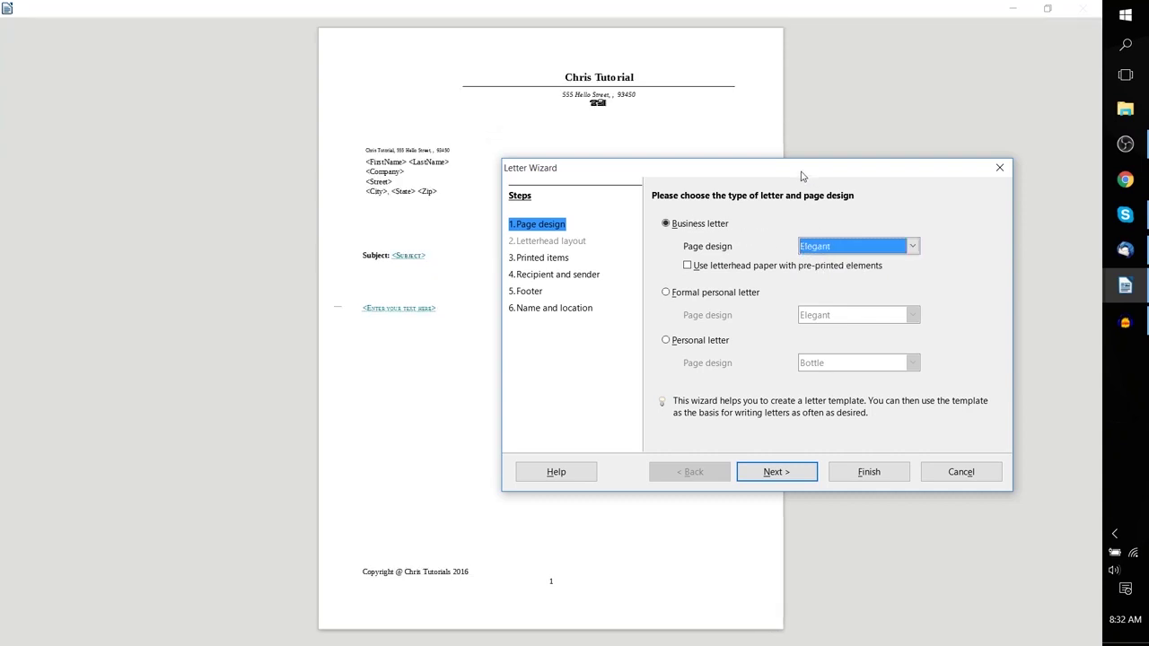
left_click_drag(804, 176, 837, 208)
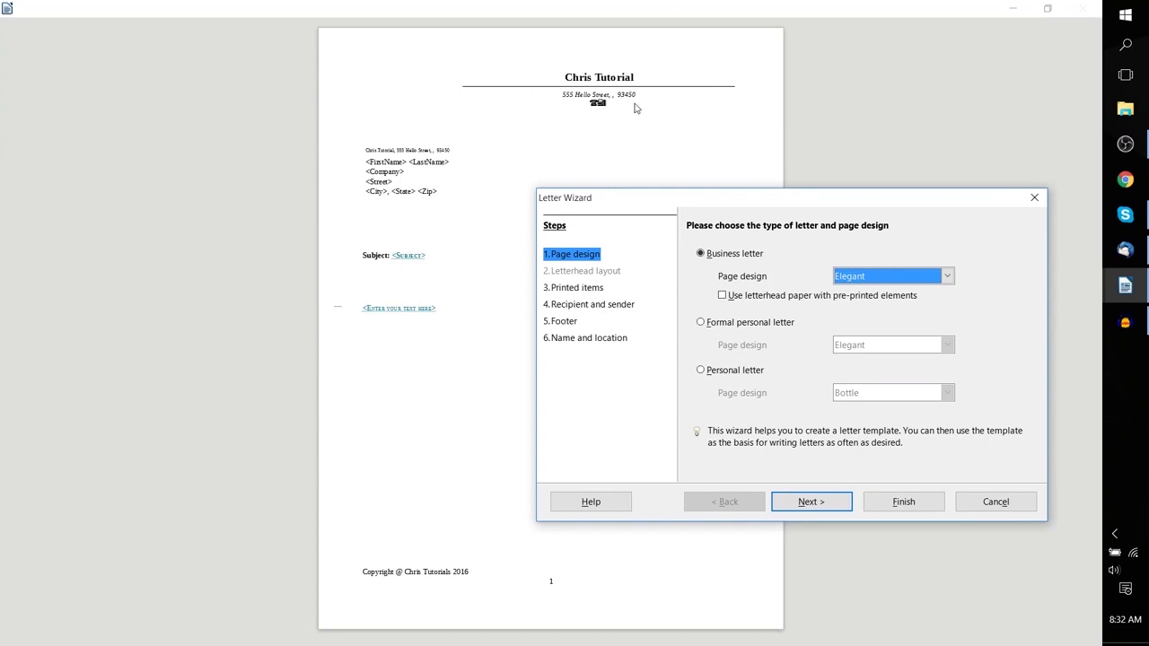
Step: In the wizard's printed items, include the logo and leave out the subject line while keeping the footer
left_click(579, 289)
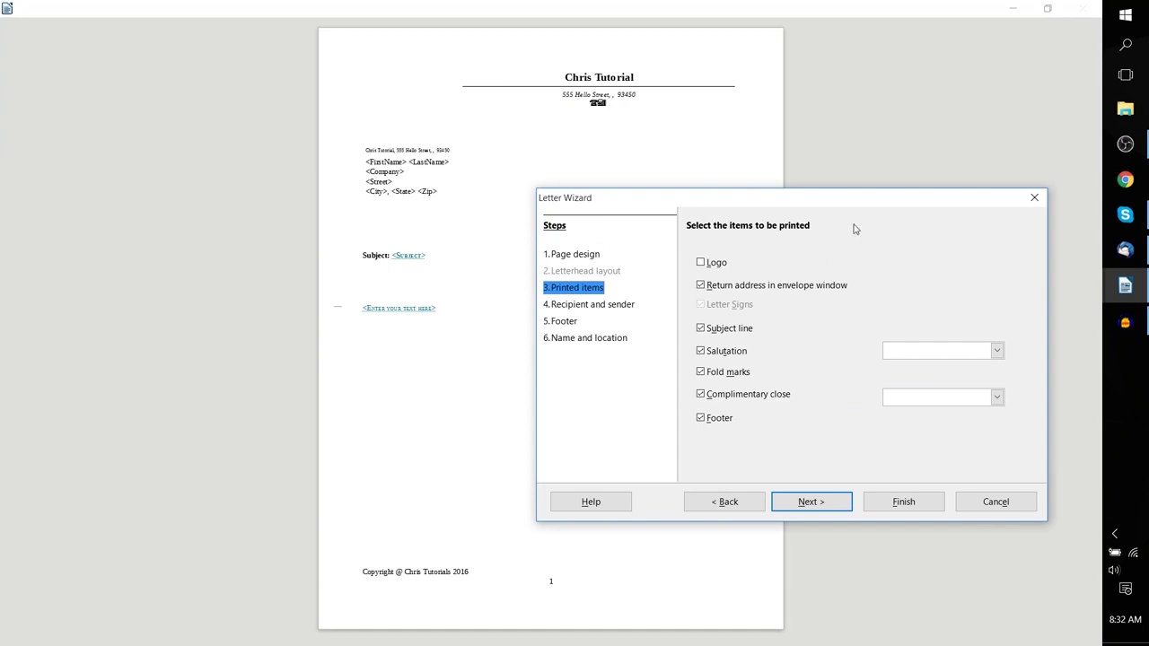
left_click_drag(808, 203, 835, 182)
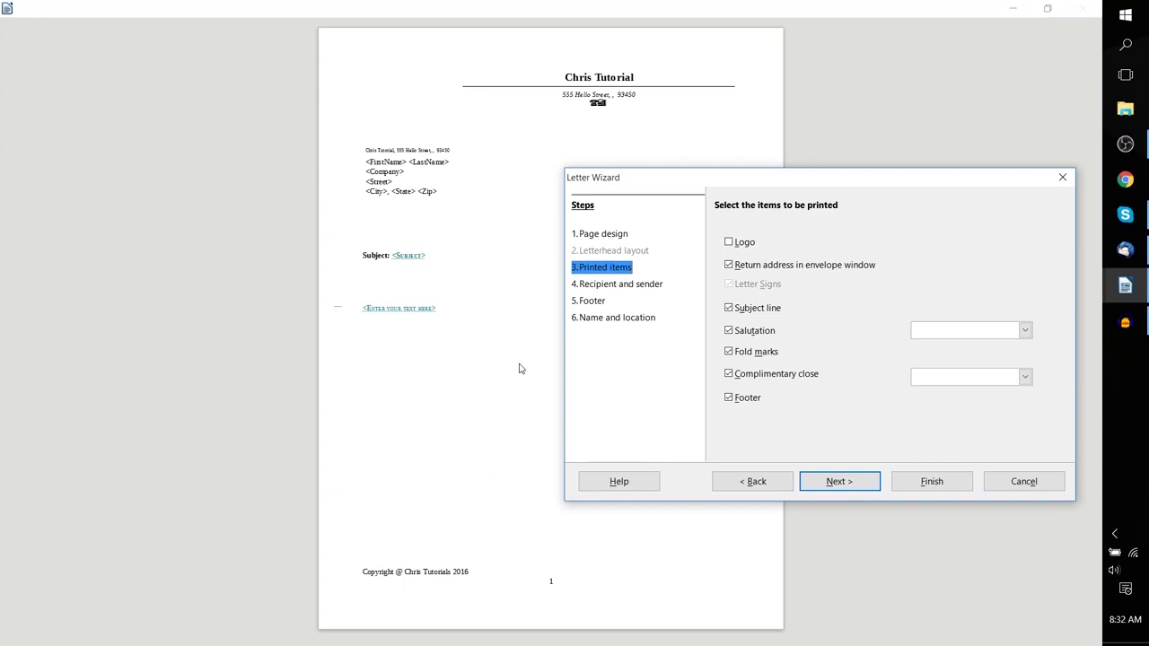
left_click(738, 245)
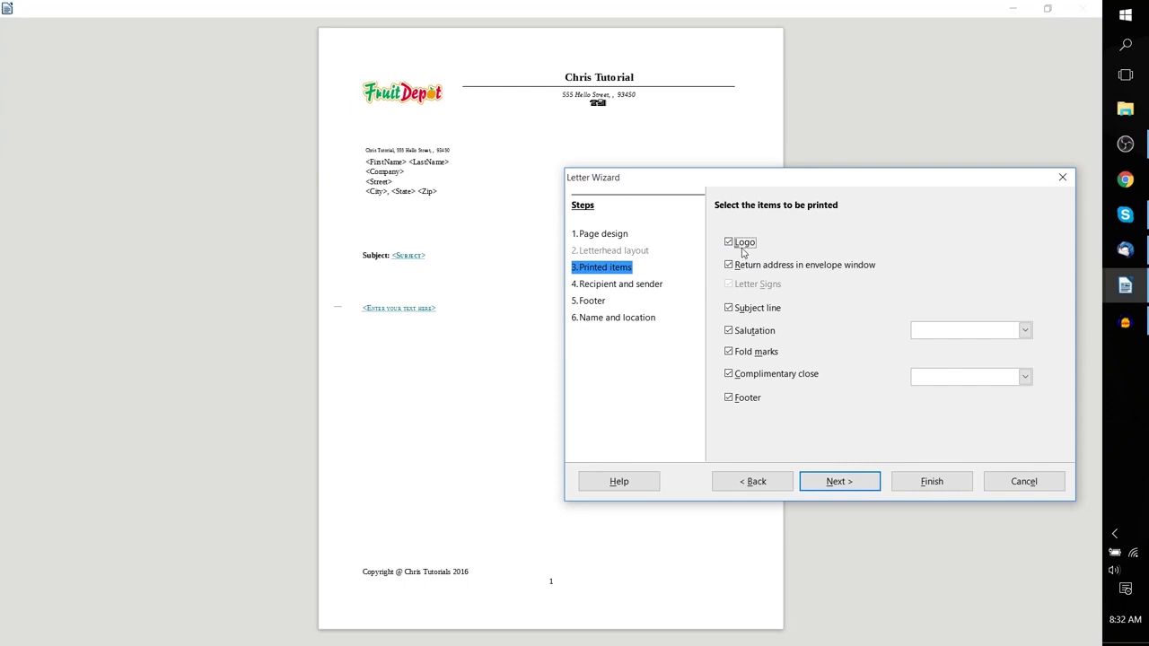
left_click(755, 309)
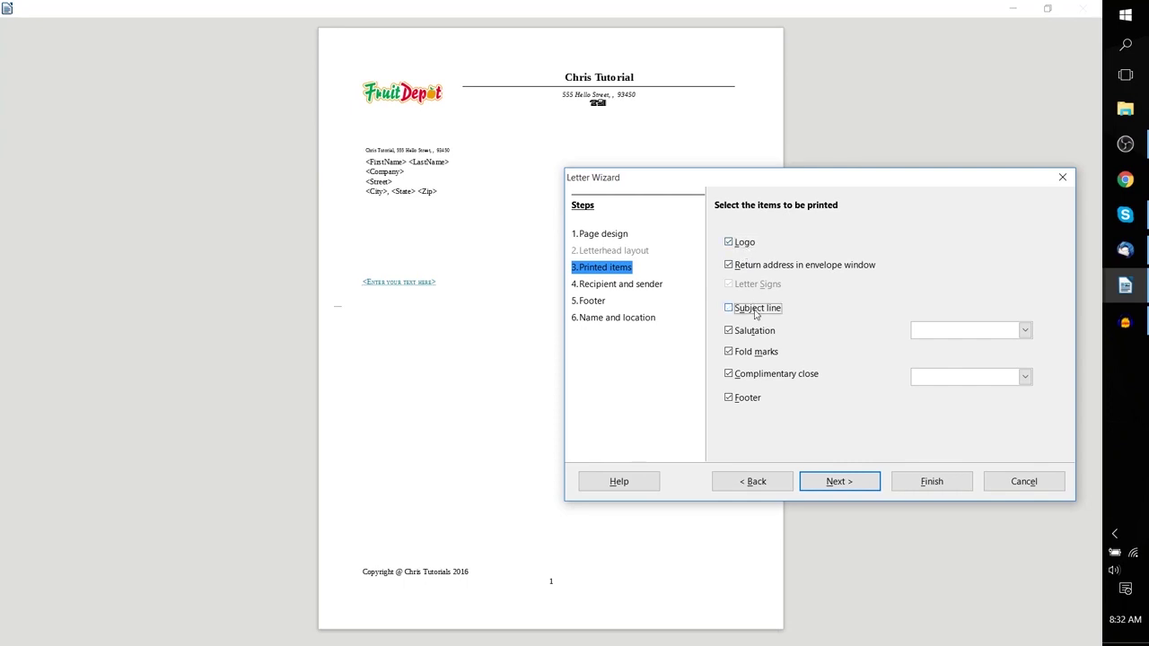
left_click(751, 403)
left_click(752, 405)
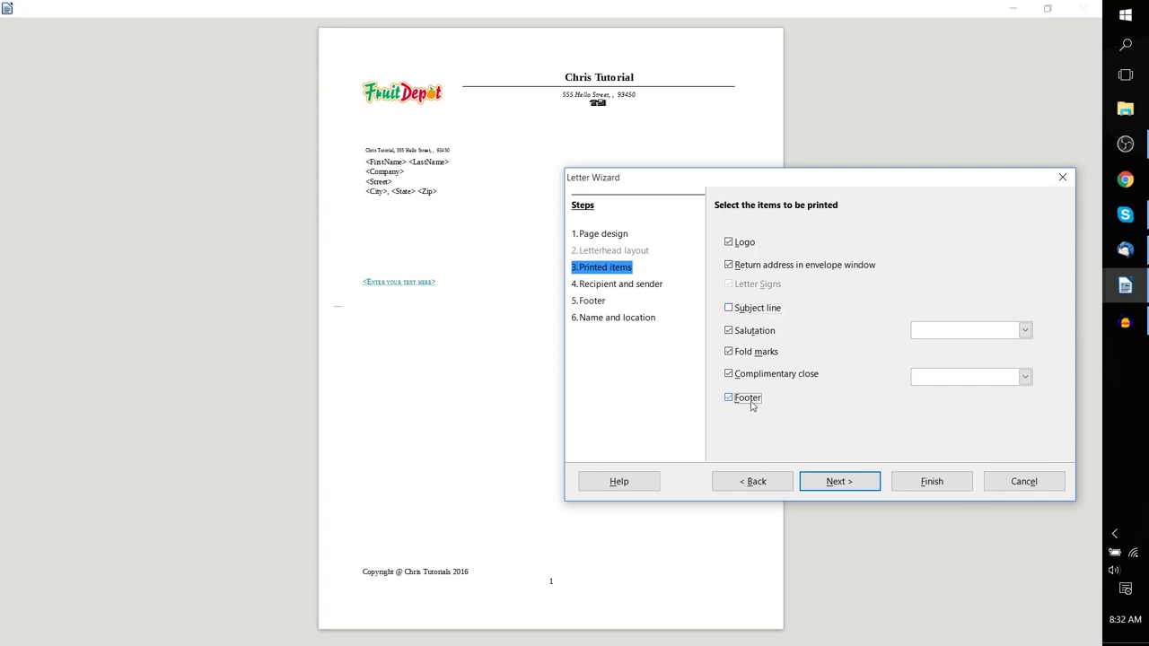
Step: Go to the recipient and sender settings and look through the name and street fields of the new sender address
left_click(639, 286)
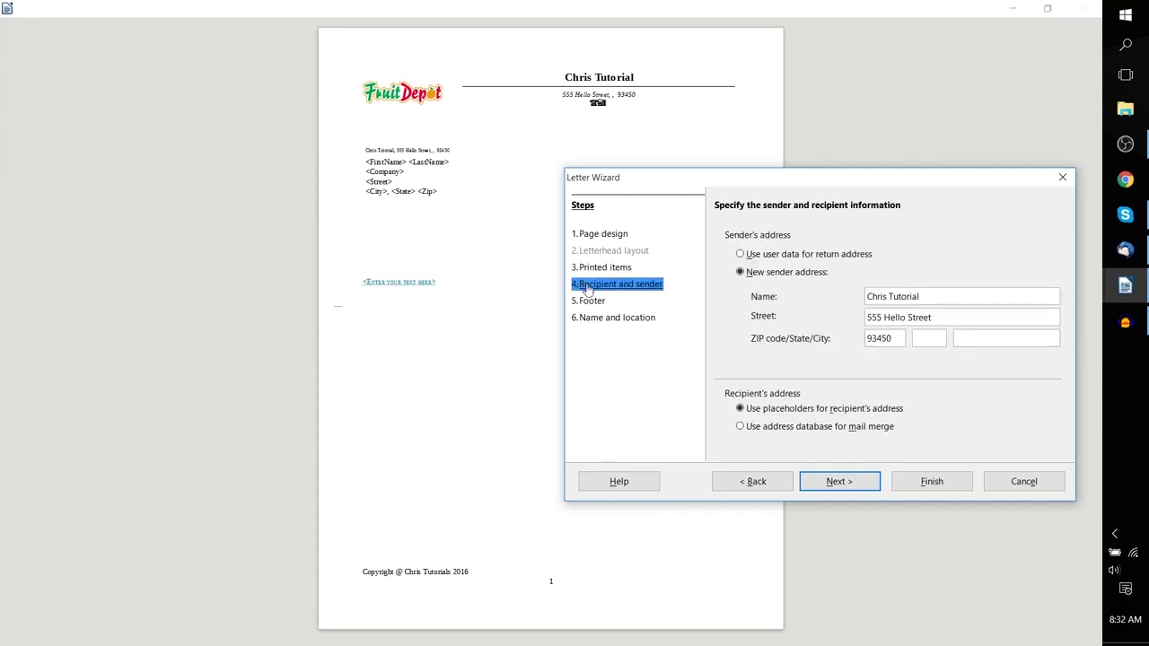
left_click(739, 271)
left_click_drag(767, 186, 747, 186)
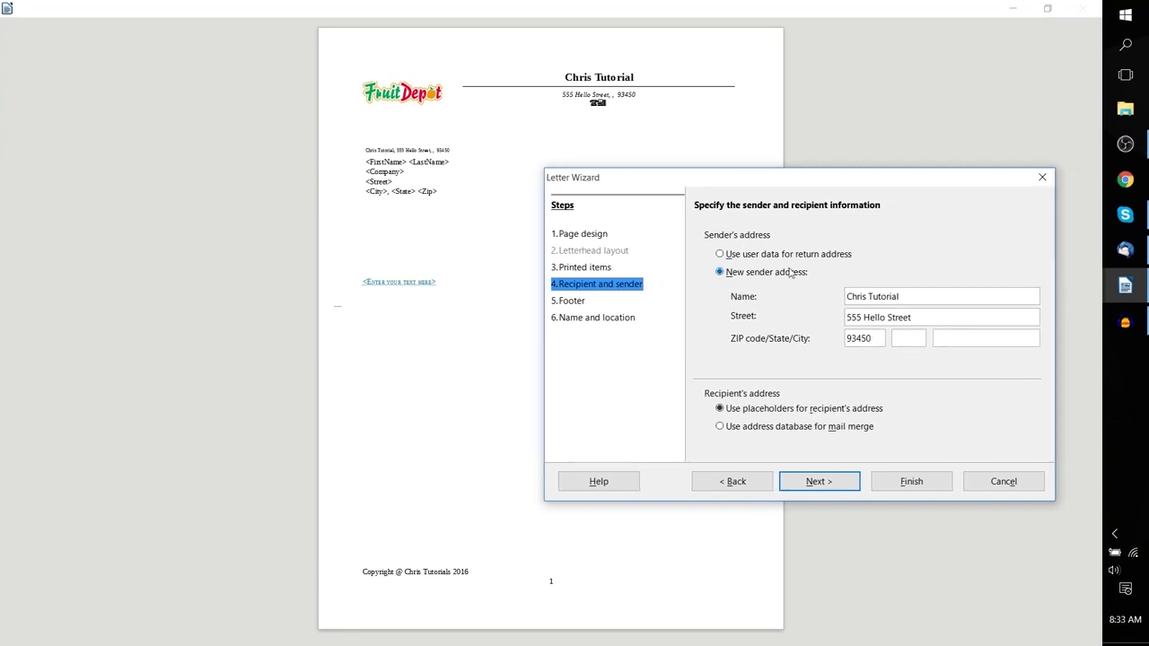
left_click(862, 296)
key("ctrl+a")
key("Tab")
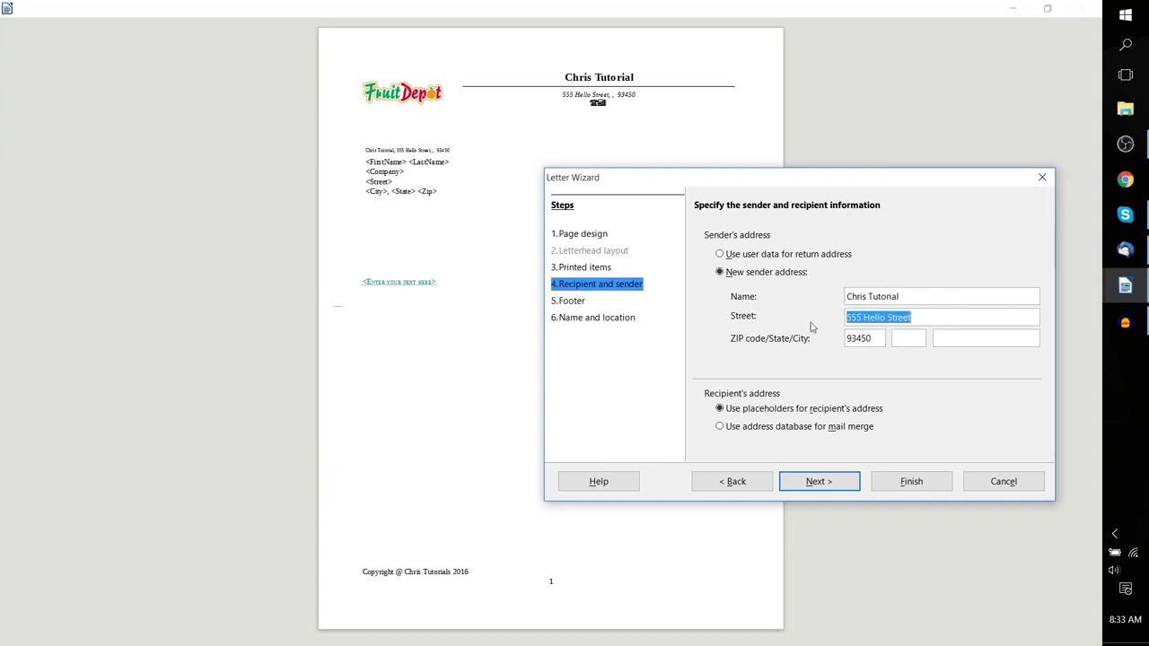
key("Tab")
left_click(888, 317)
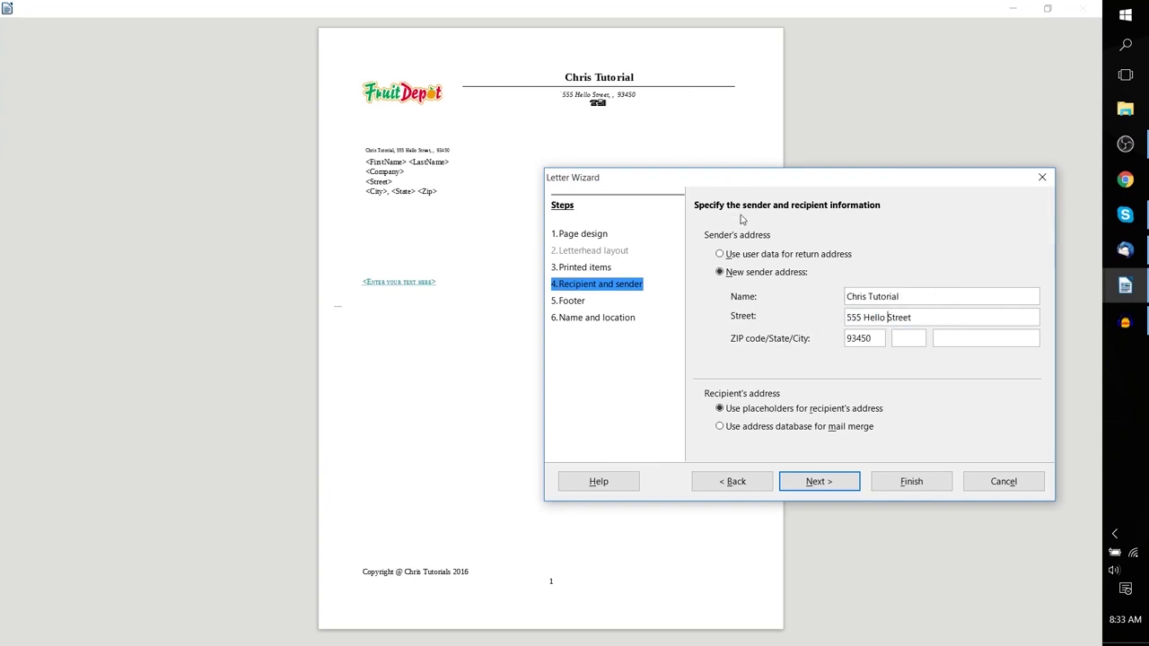
Step: Use the user data for the return address and placeholders for the recipient's address
left_click(747, 258)
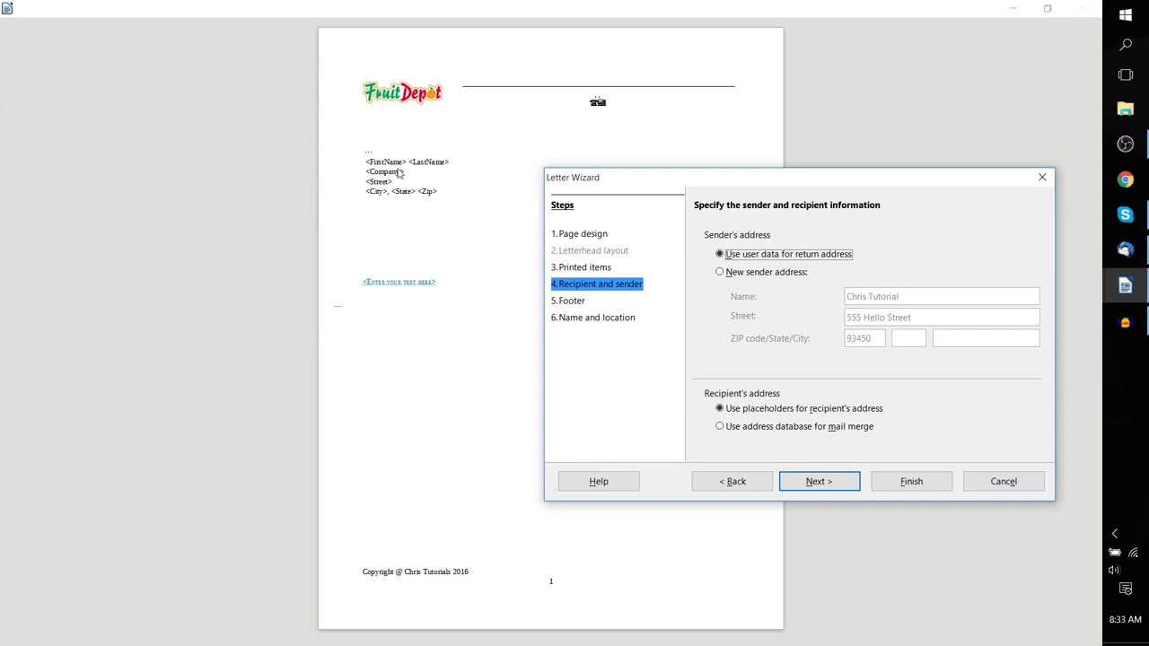
left_click(752, 428)
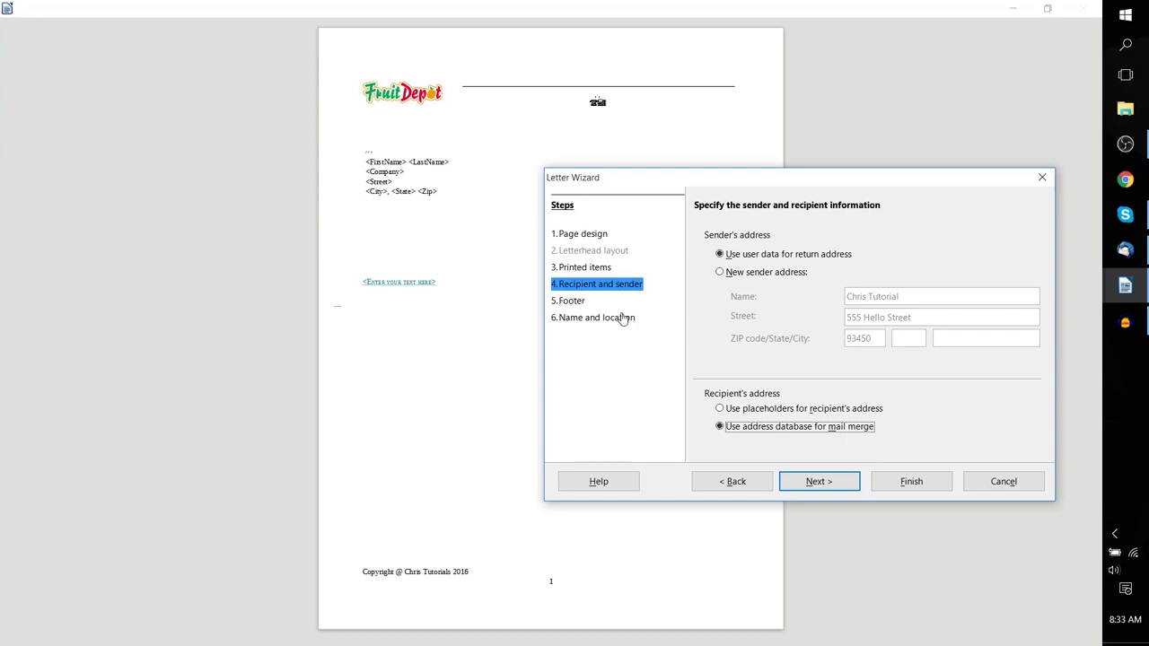
left_click(759, 411)
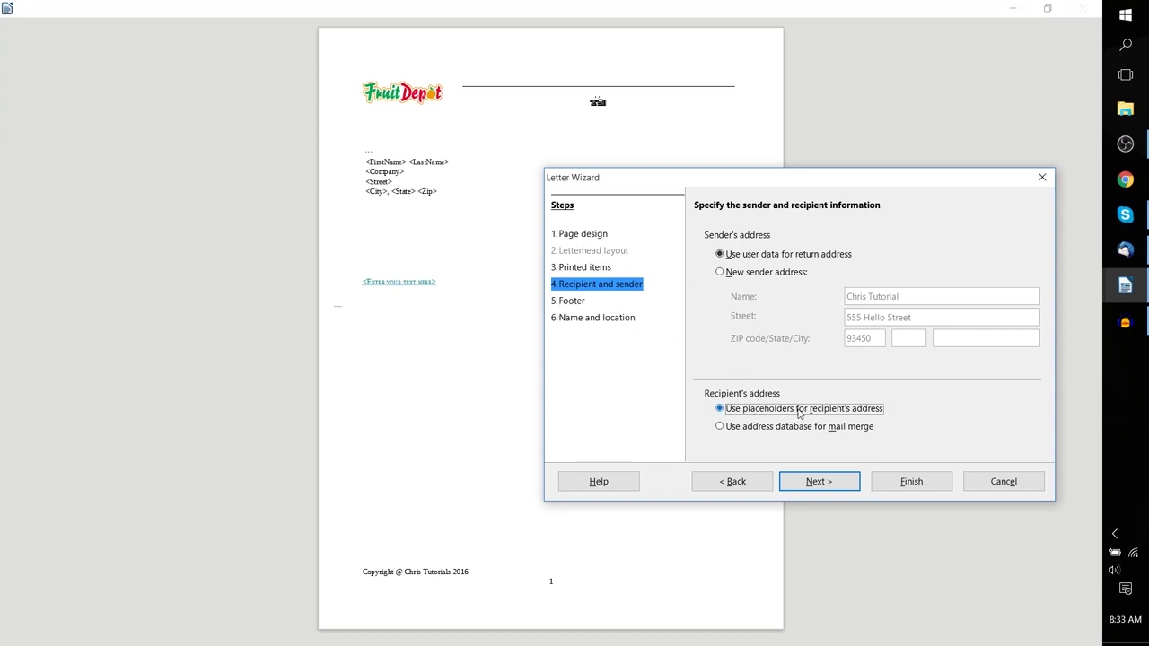
Step: Replace the letter's footer text with "Random Information That I wanted to Type there"
left_click(596, 305)
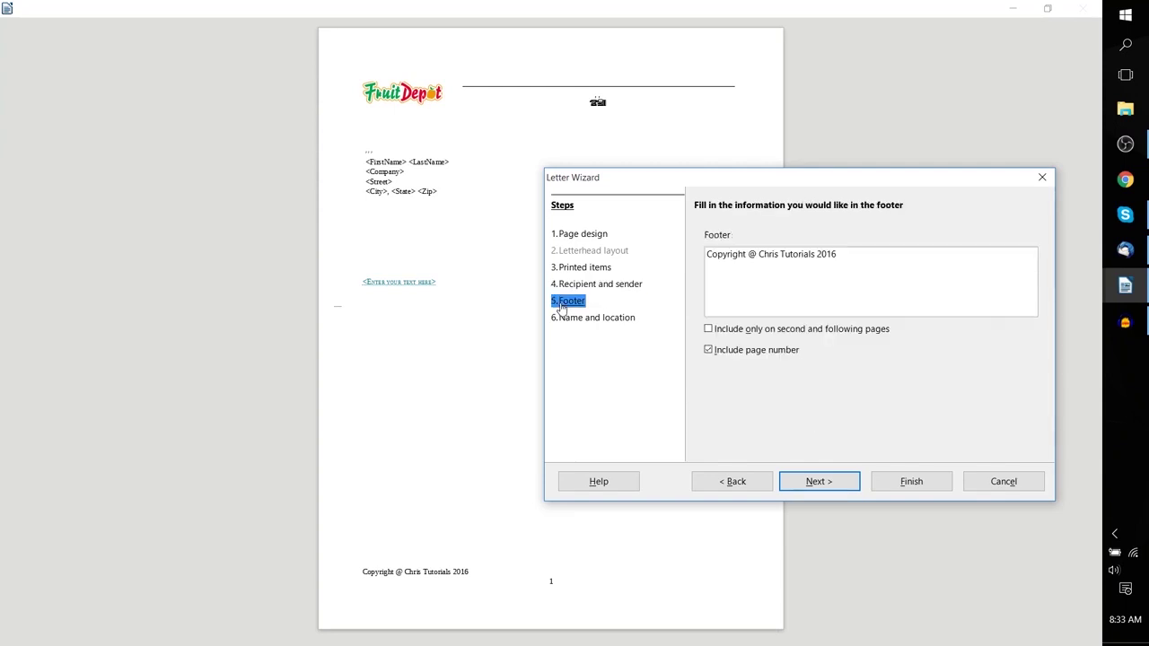
left_click_drag(729, 182, 739, 158)
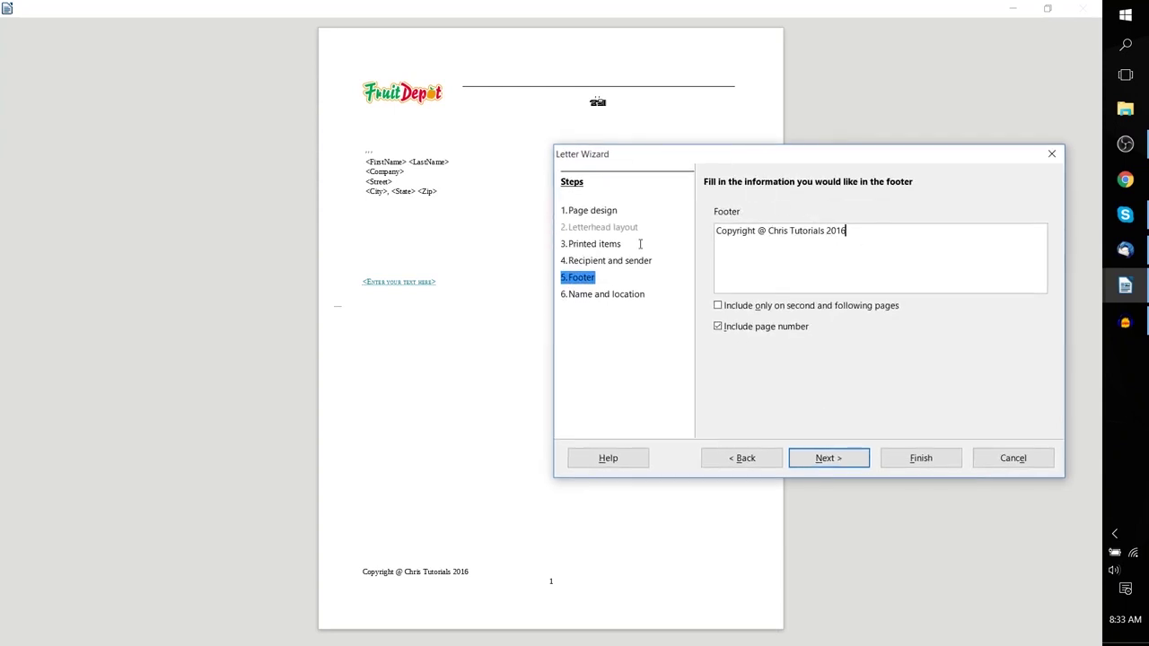
triple_click(883, 231)
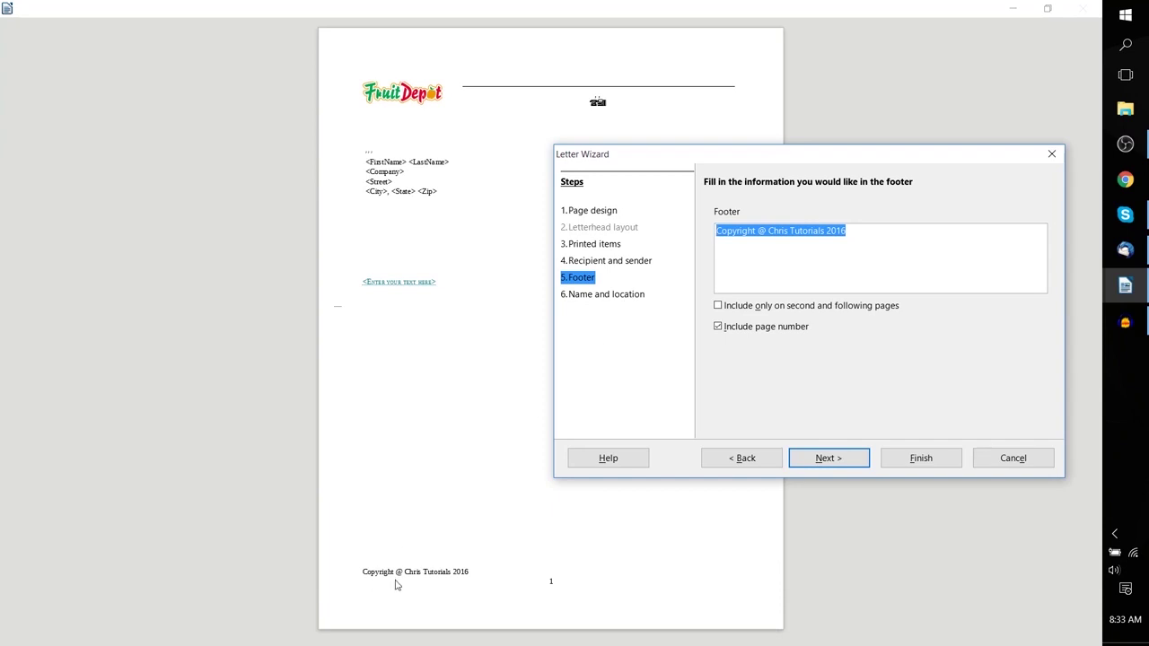
left_click(899, 251)
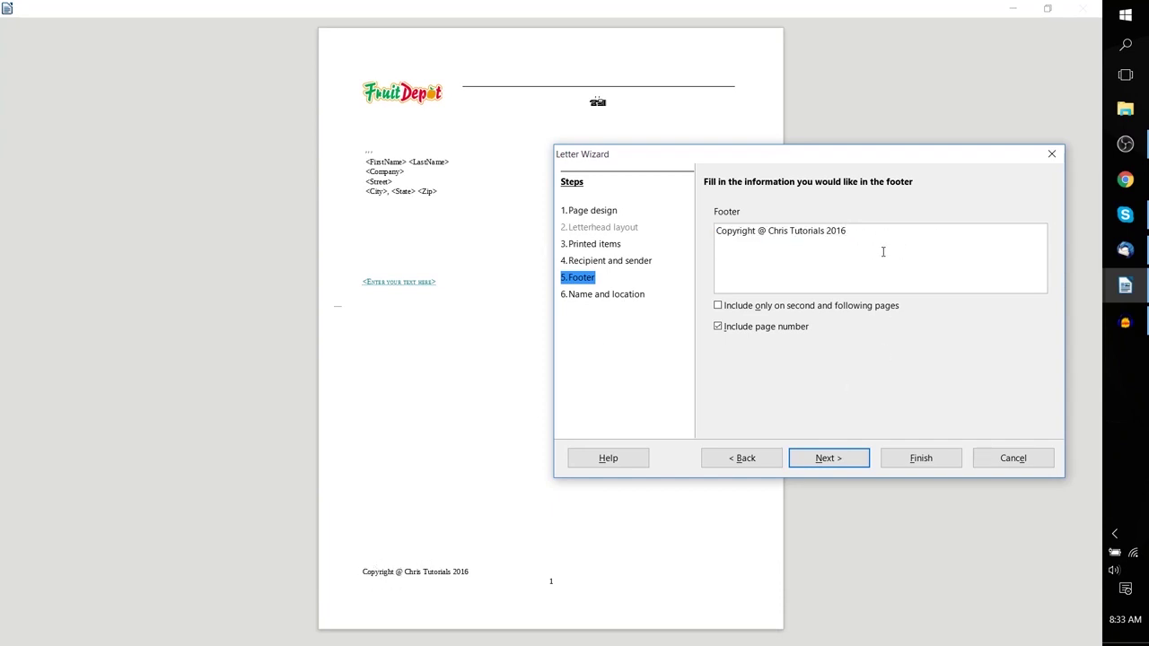
key("ctrl+a")
type("Ran")
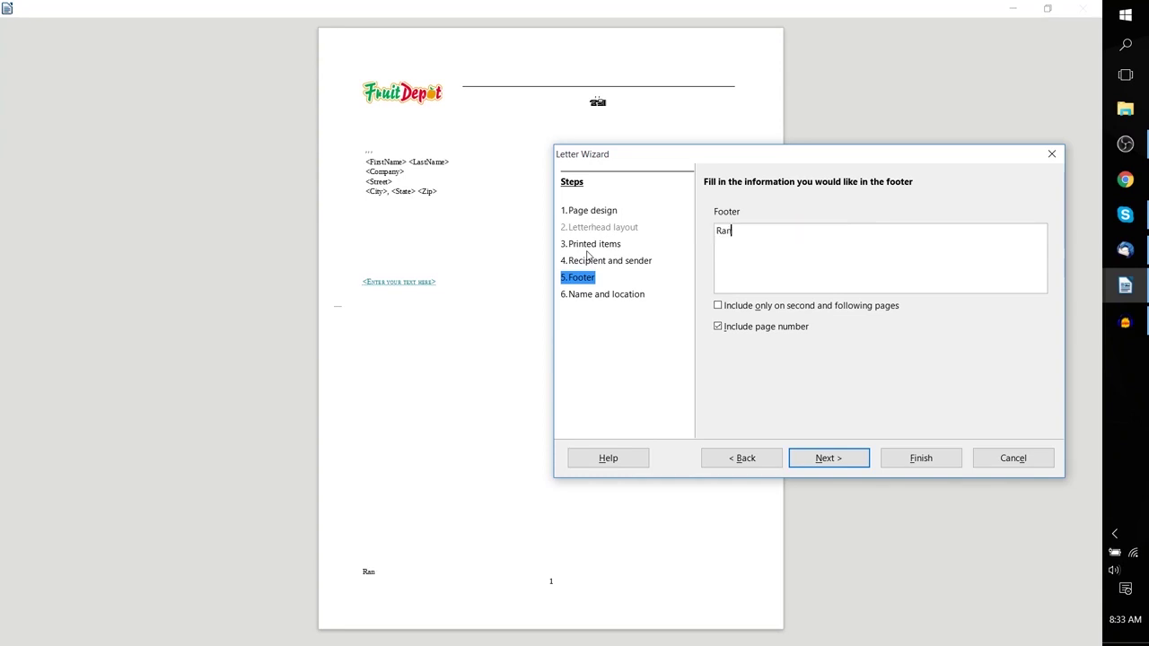
type("dom Information T")
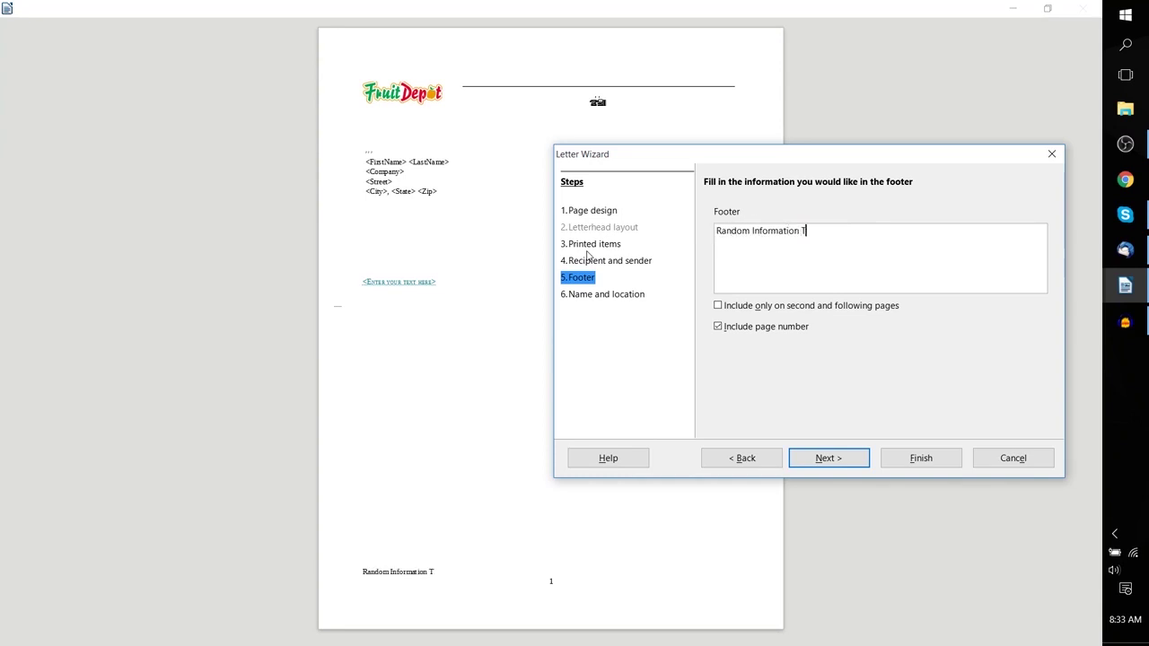
type("hat I wanted to Type there")
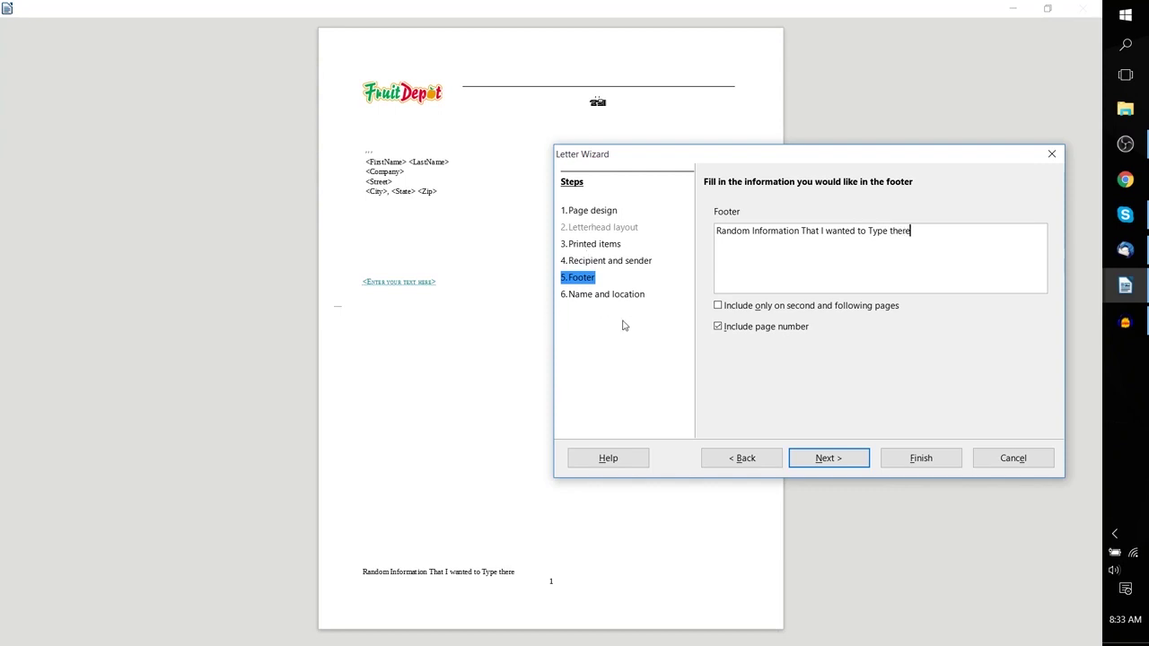
left_click(746, 333)
left_click(777, 327)
Step: Go to the name and location settings and name the letter template "ChrisTemplate"
left_click(618, 296)
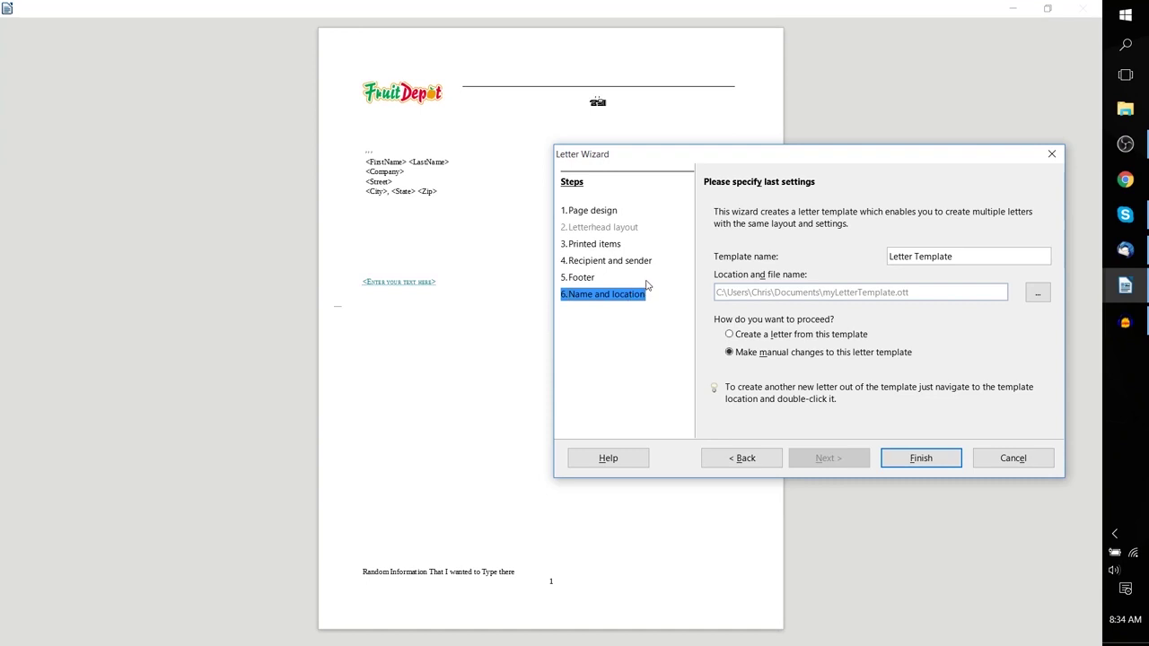
left_click_drag(981, 255, 821, 258)
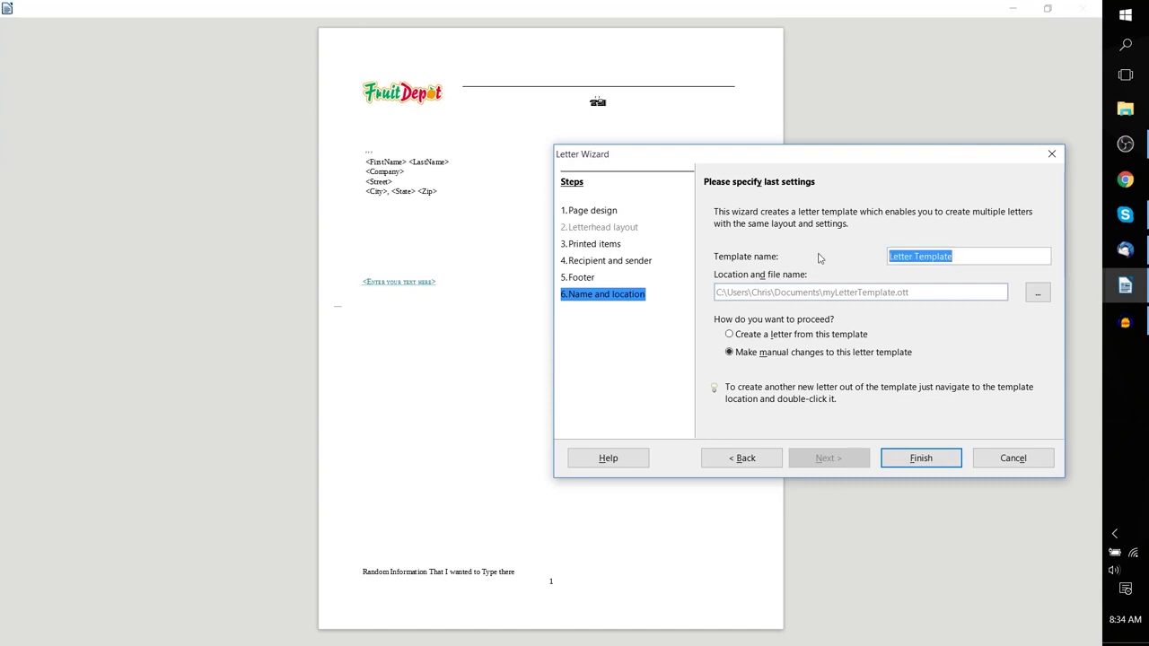
type("C")
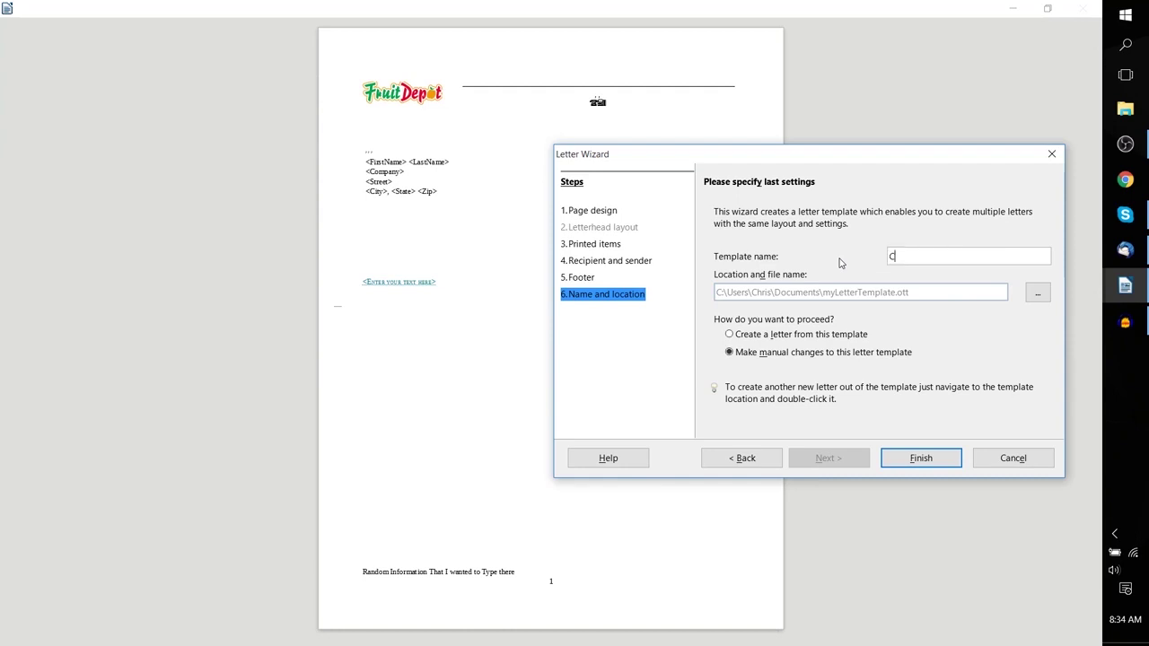
type("hrisTemplate")
left_click(1028, 296)
left_click_drag(849, 184, 739, 185)
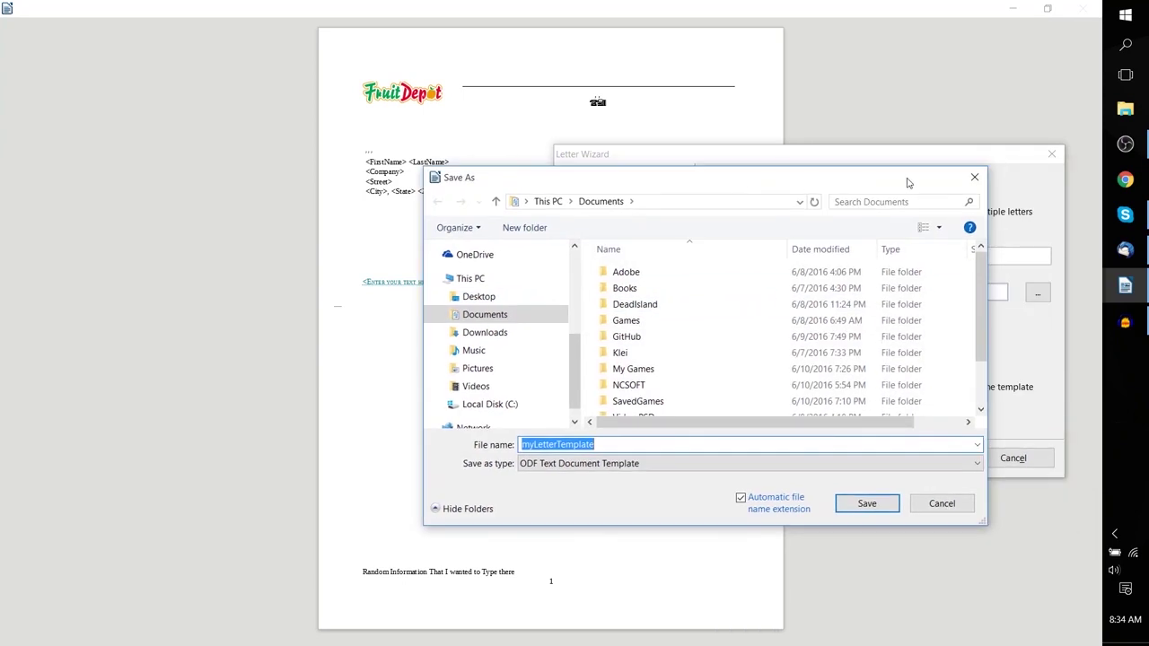
left_click(982, 183)
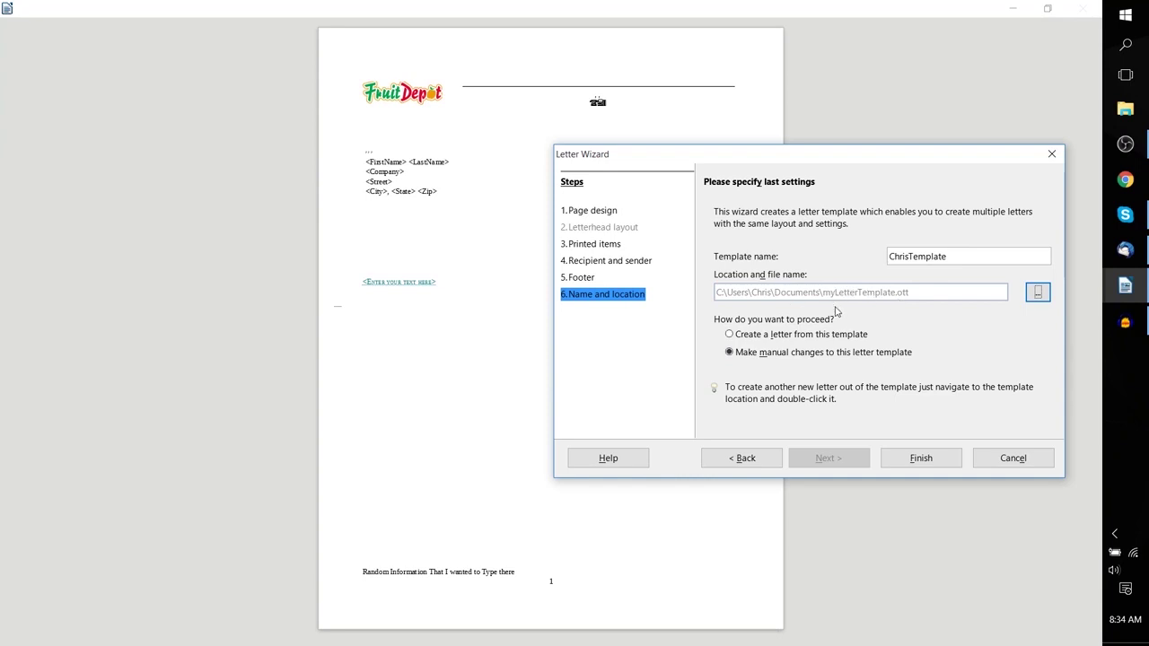
Step: Choose to create a letter from this template, try to finish the wizard, and decline overwriting the existing file
left_click(846, 334)
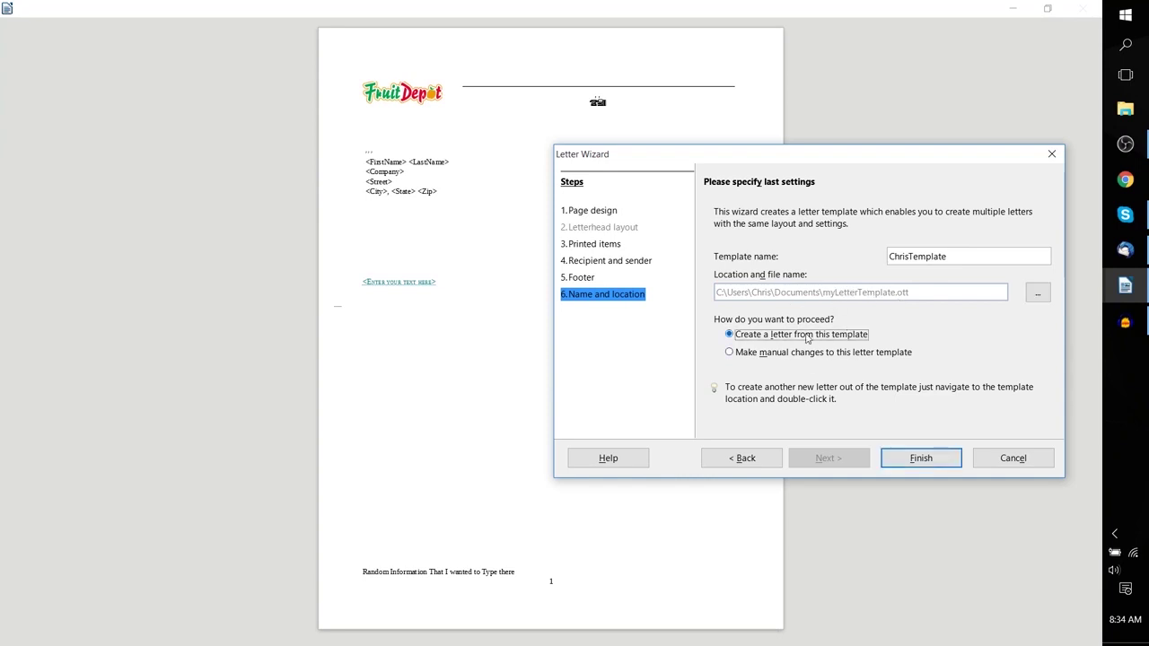
left_click(919, 460)
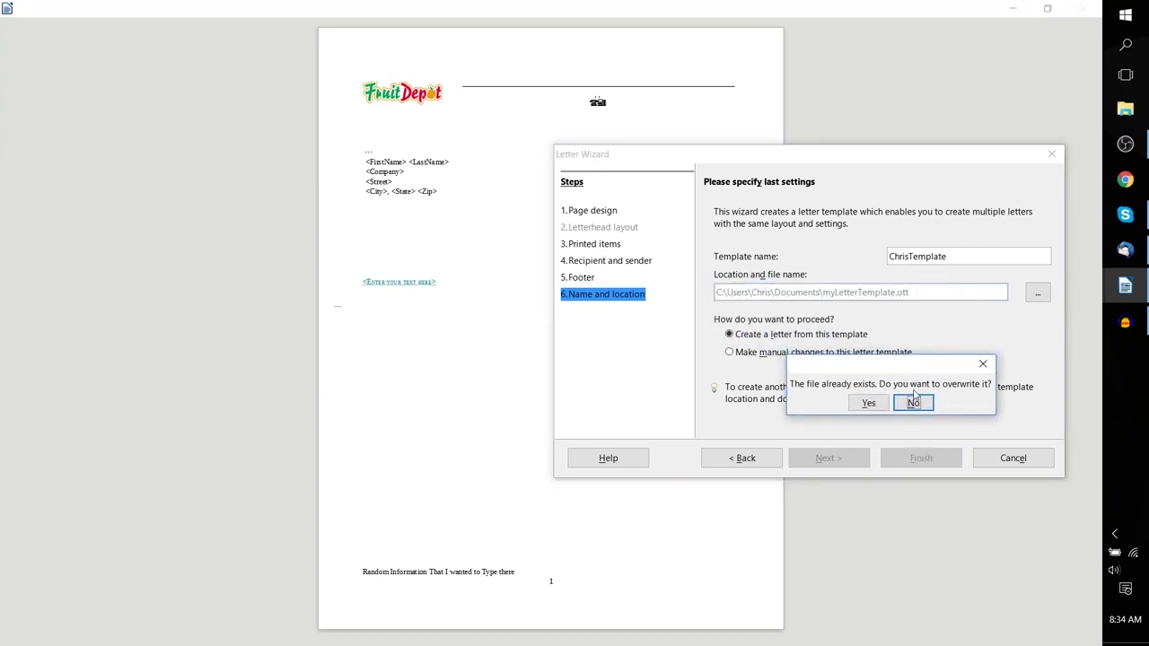
left_click(913, 401)
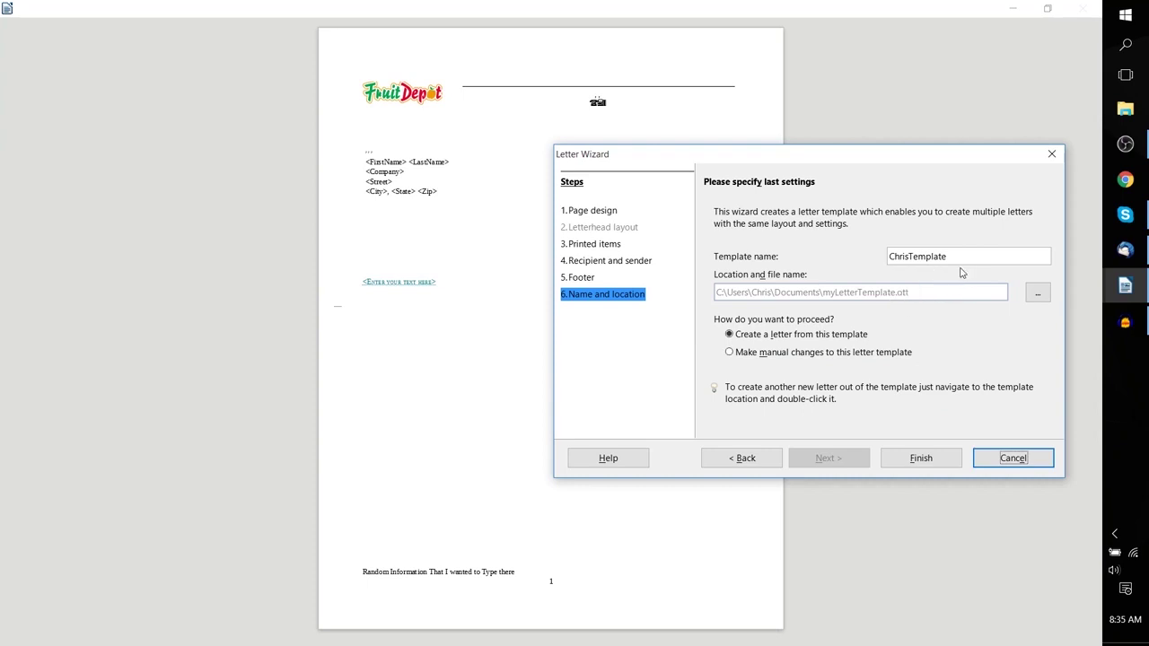
Step: Set the template's file name to ChrisTemplate in the Documents folder and finish the wizard to create the letter
left_click(1038, 292)
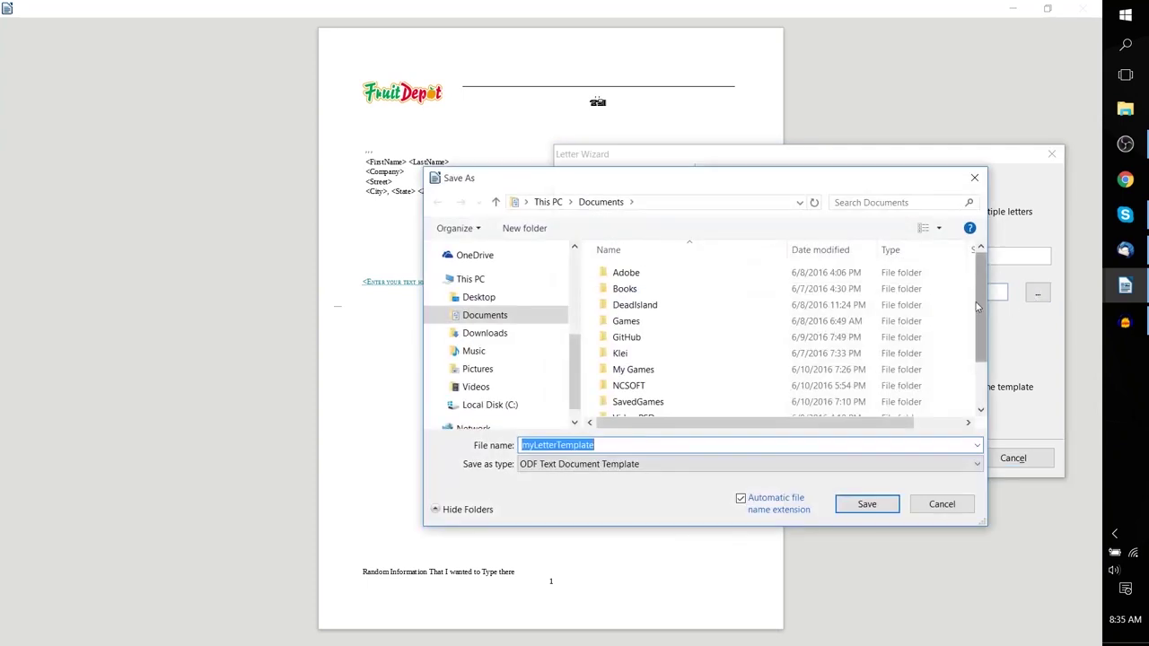
type("ChrisTem")
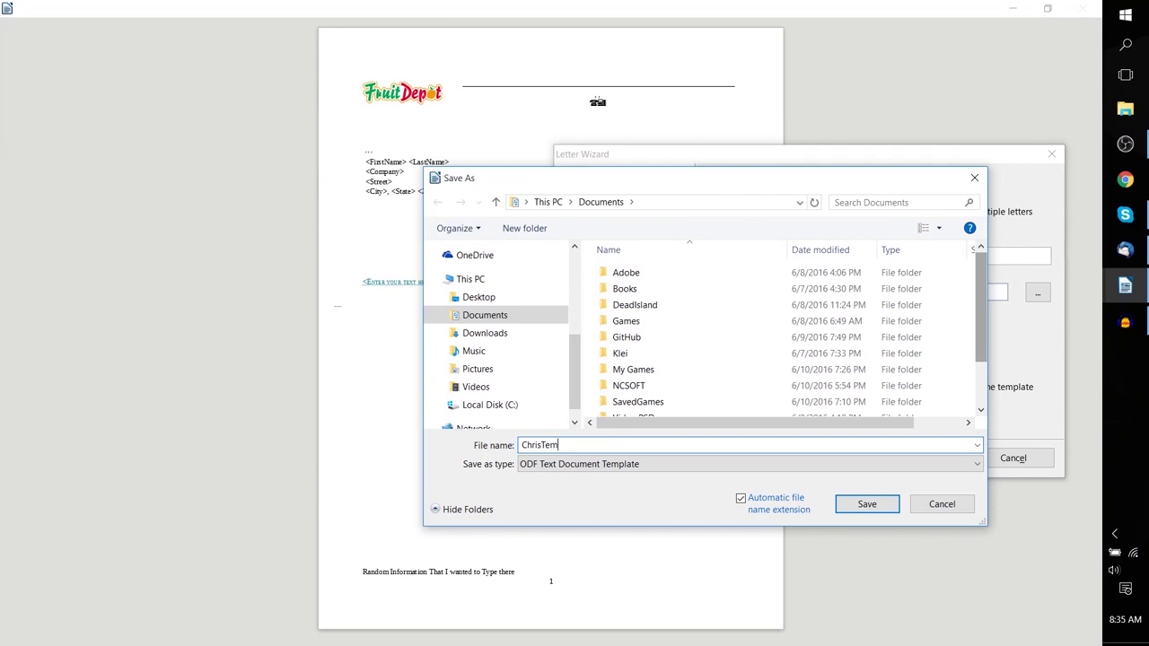
type("plate")
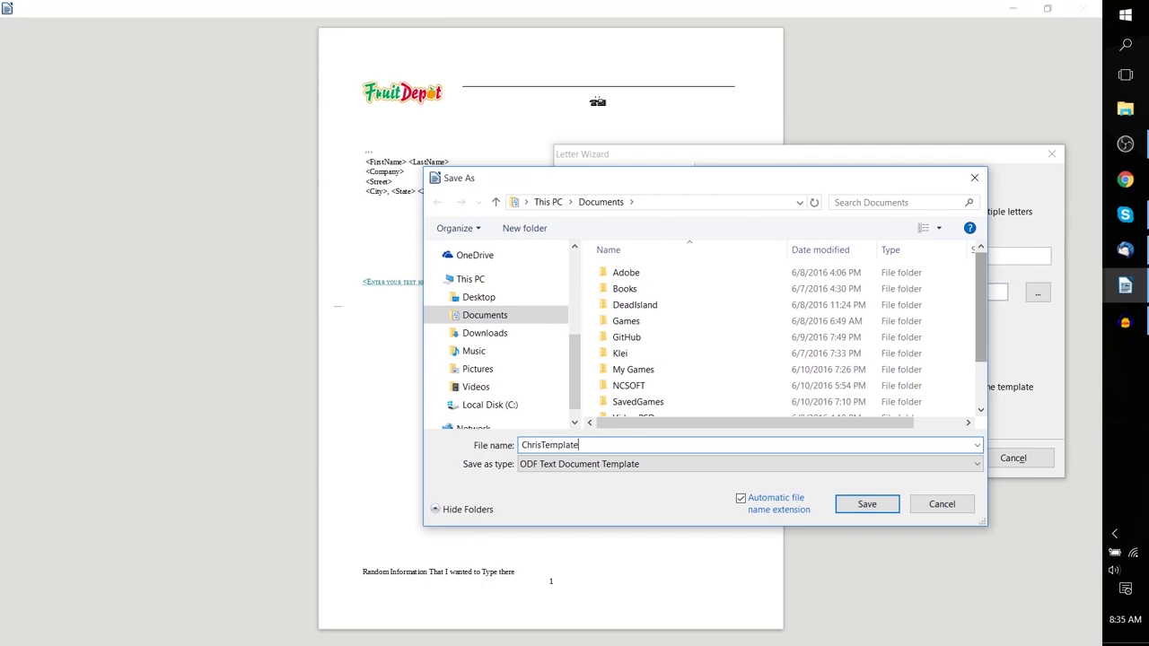
left_click(866, 503)
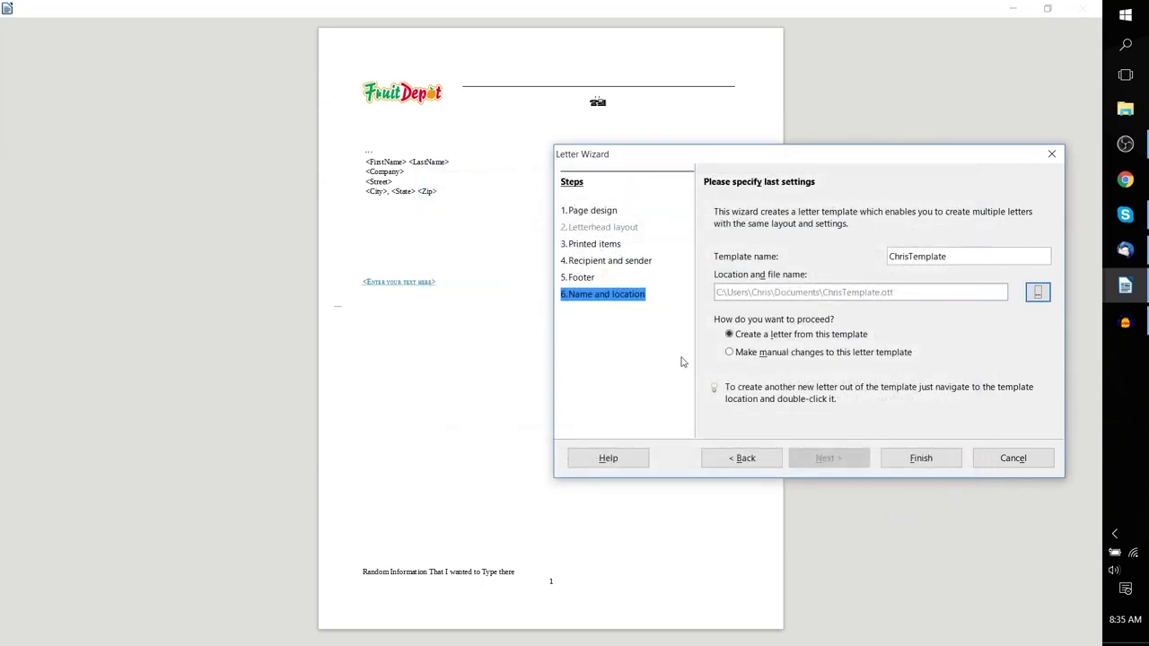
left_click(918, 460)
left_click(866, 504)
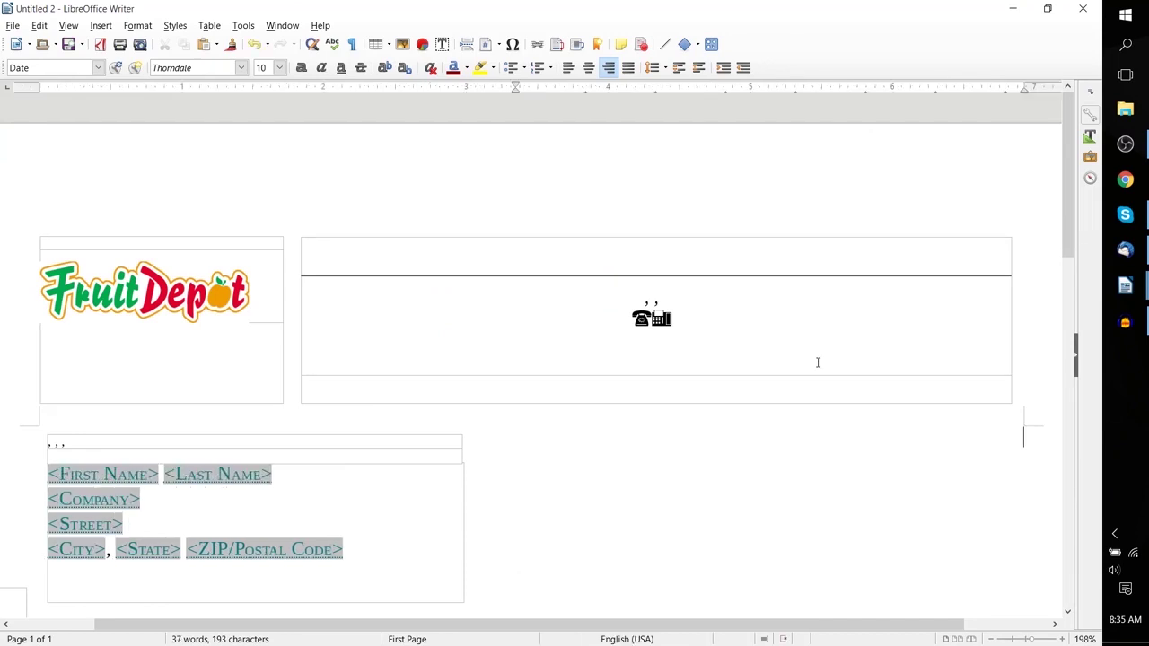
Step: Examine the new letter's header, logo, recipient address placeholders and footer text
scroll(817, 362, "down", 3)
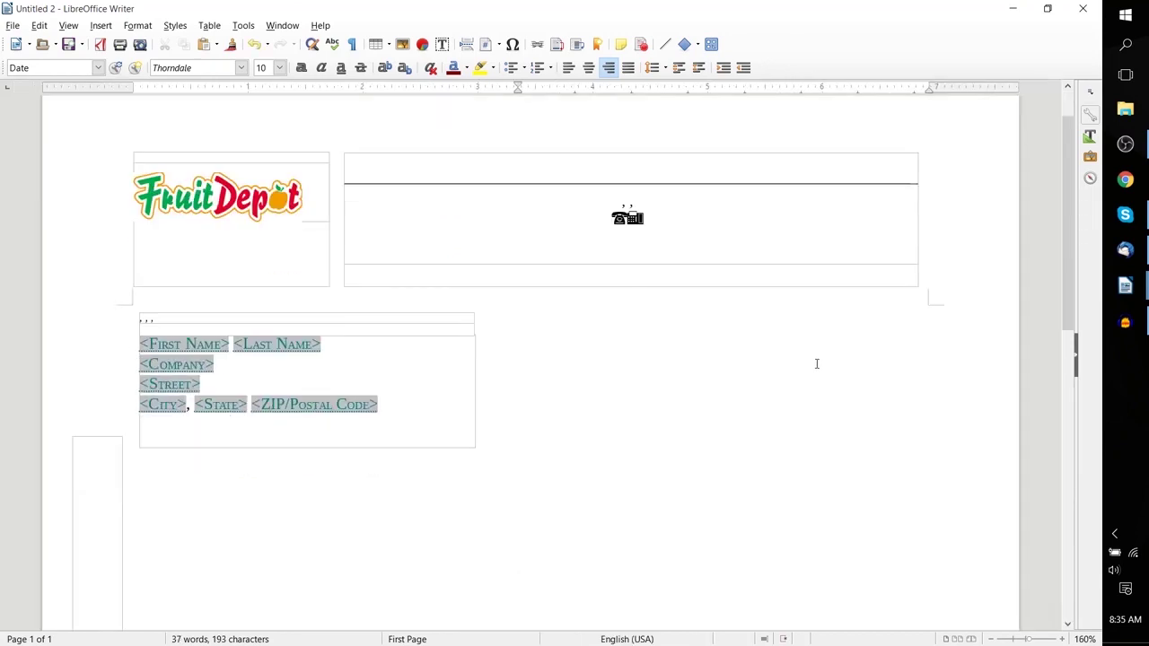
scroll(815, 374, "down", 2)
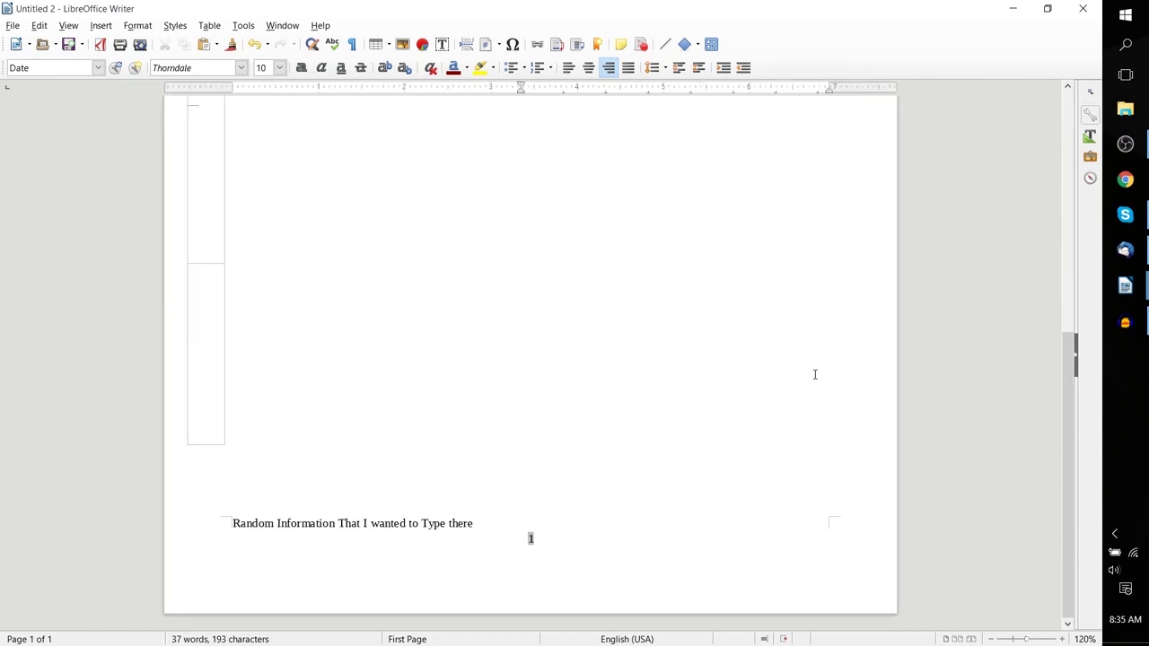
scroll(814, 374, "up", 5)
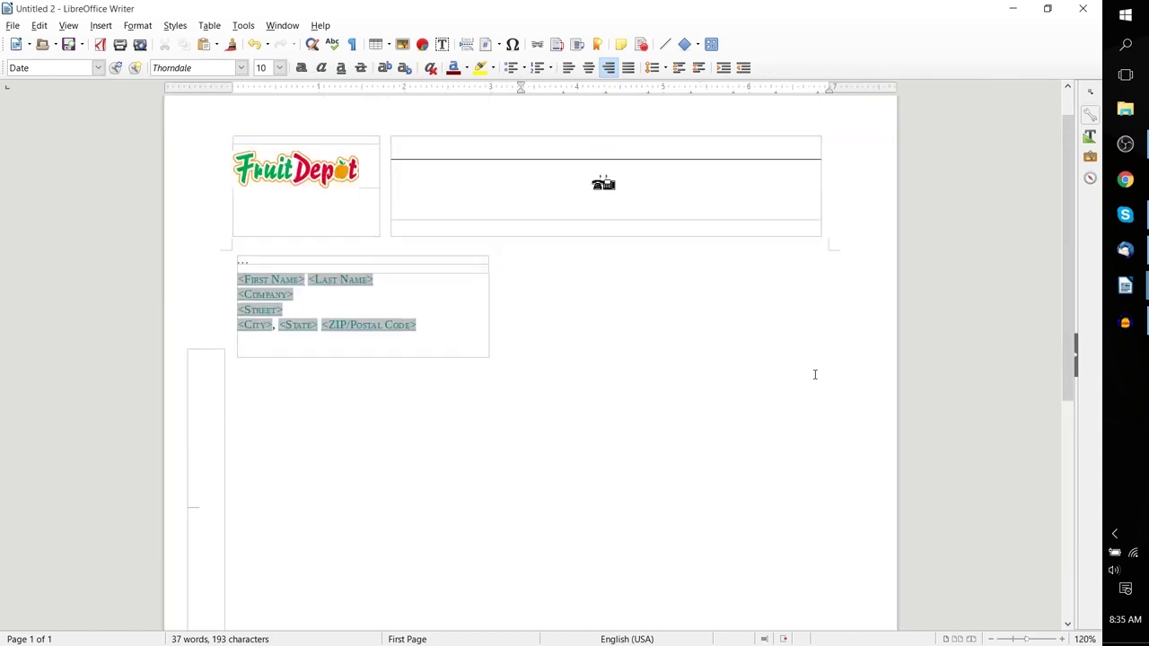
left_click(601, 149)
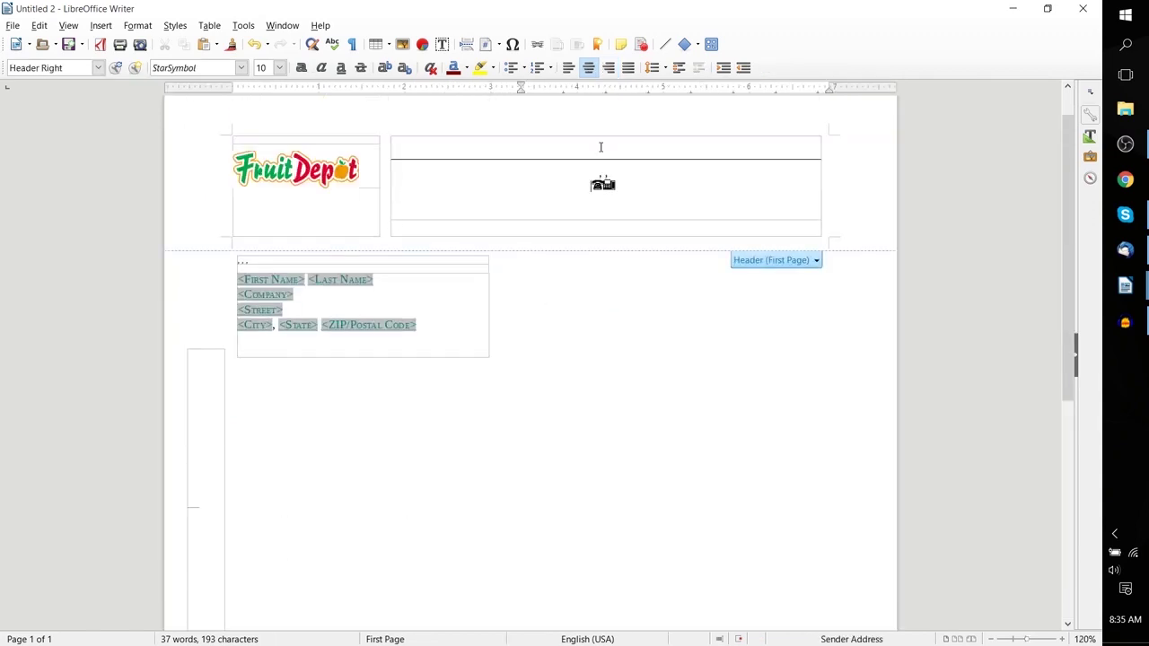
left_click(334, 201)
left_click(456, 326)
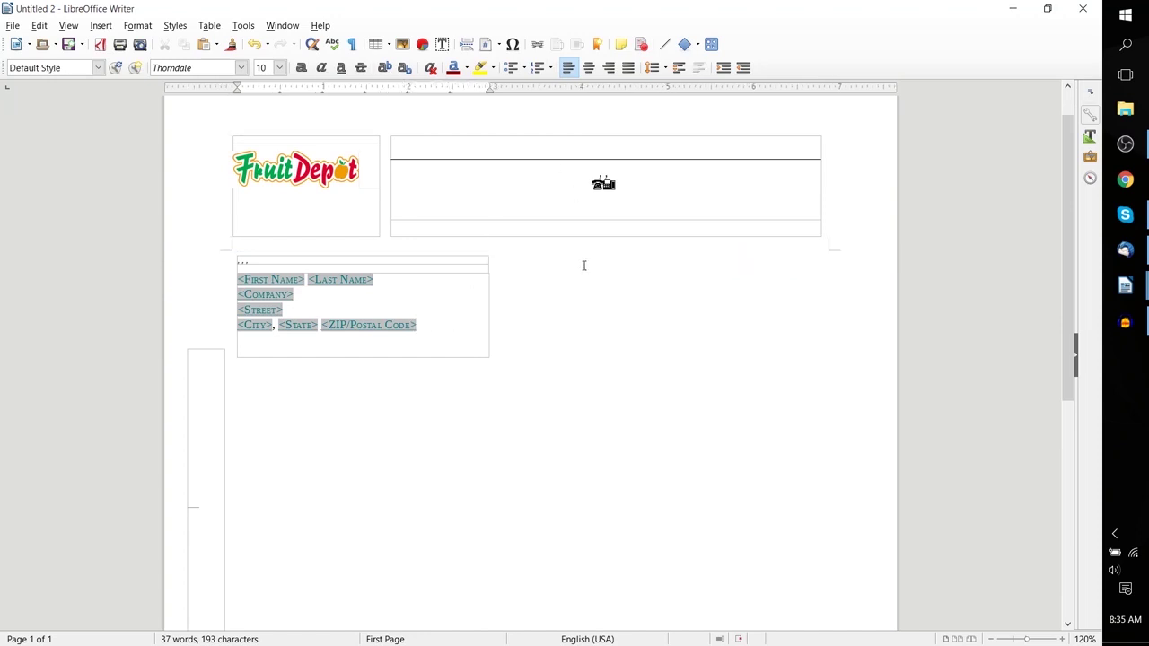
scroll(584, 264, "down", 3)
scroll(585, 275, "down", 3)
left_click(504, 533)
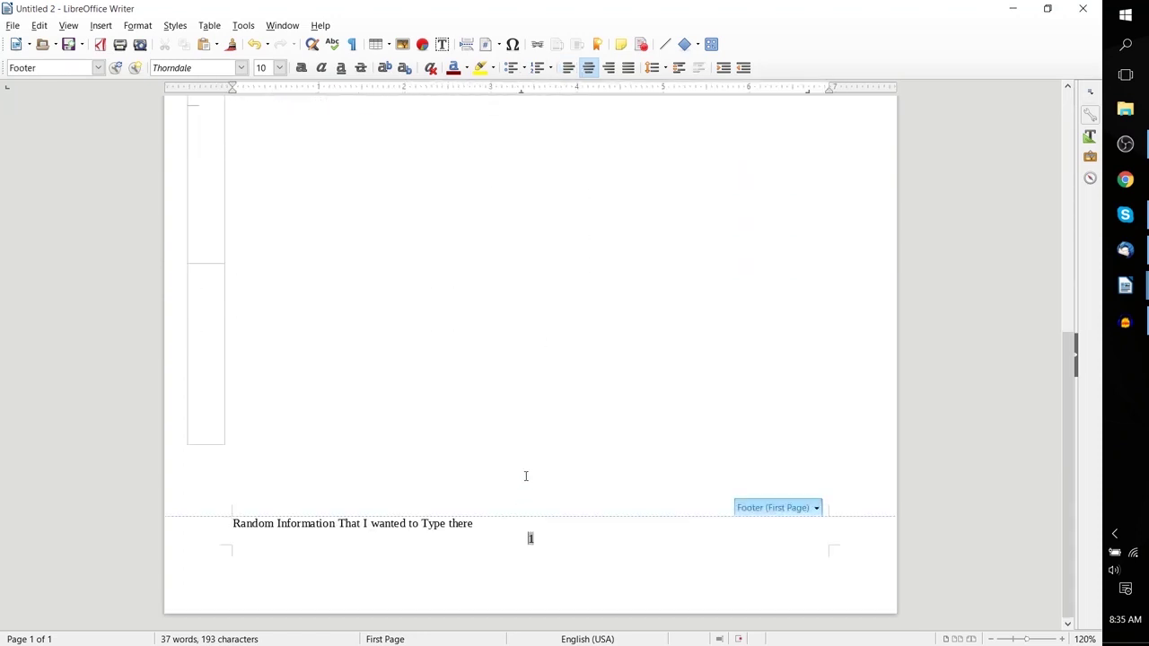
left_click(528, 475)
scroll(516, 261, "up", 3)
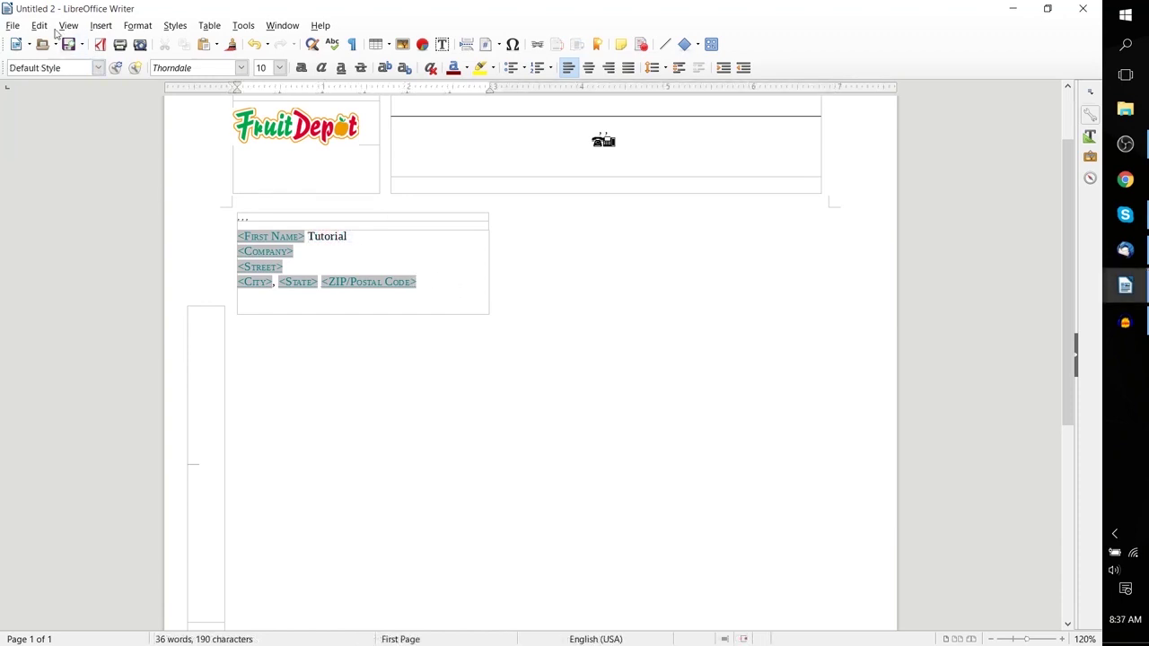
Step: Open the Template Manager and go from the MediaWiki folder up to the overview of all template folders
left_click(16, 25)
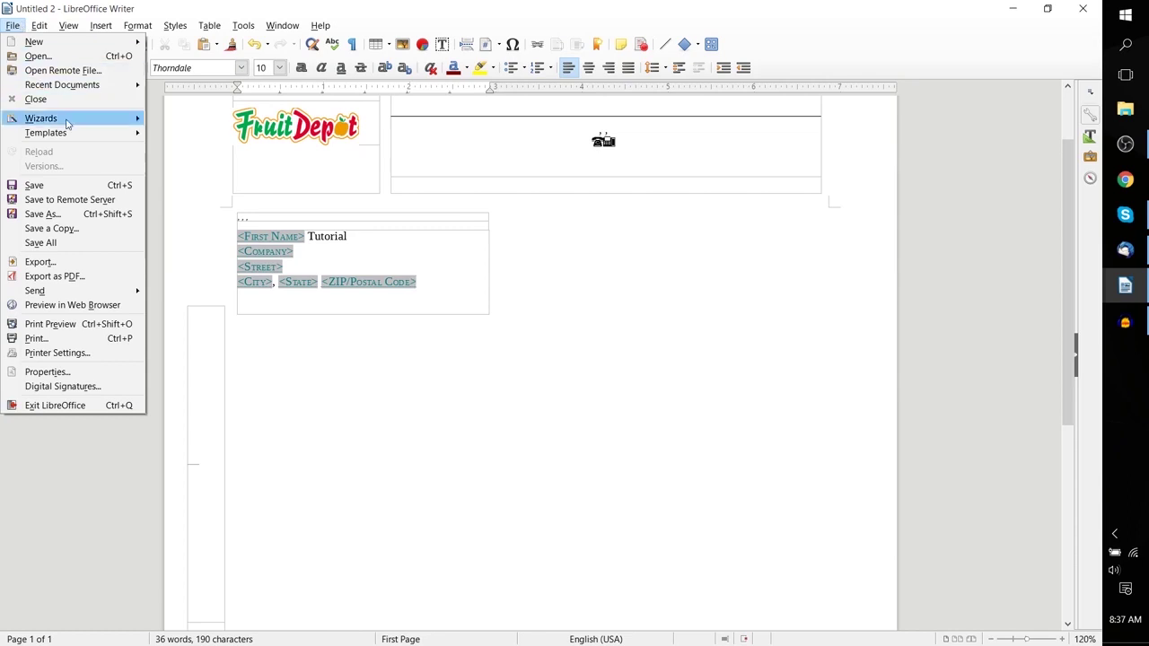
mouse_move(93, 144)
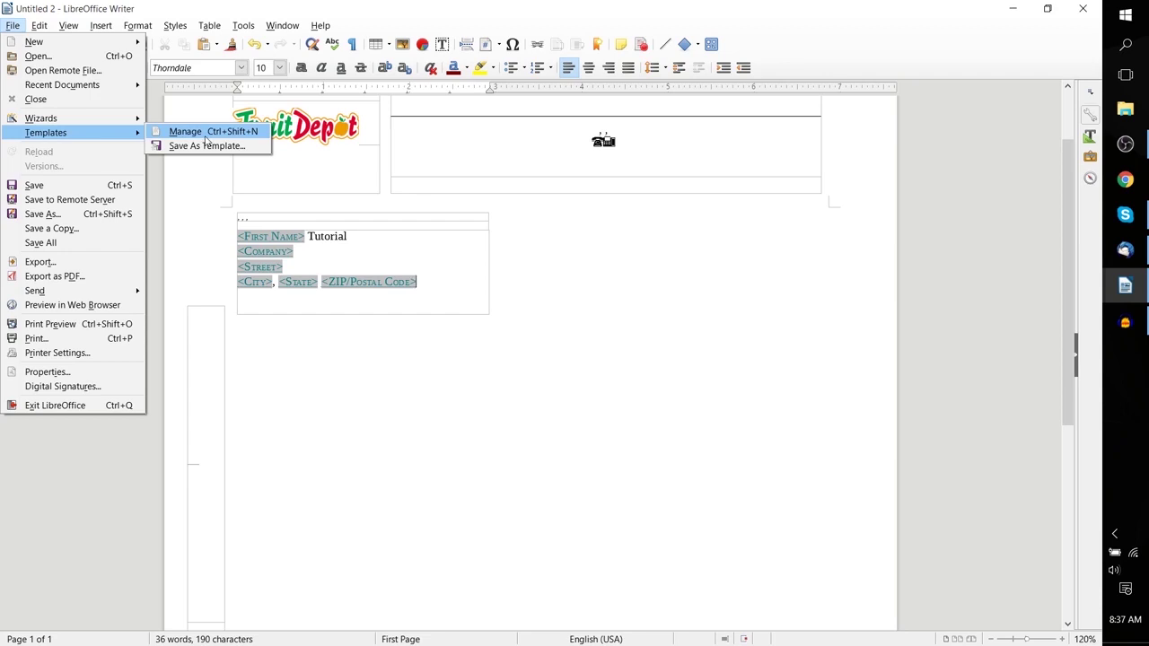
left_click(253, 133)
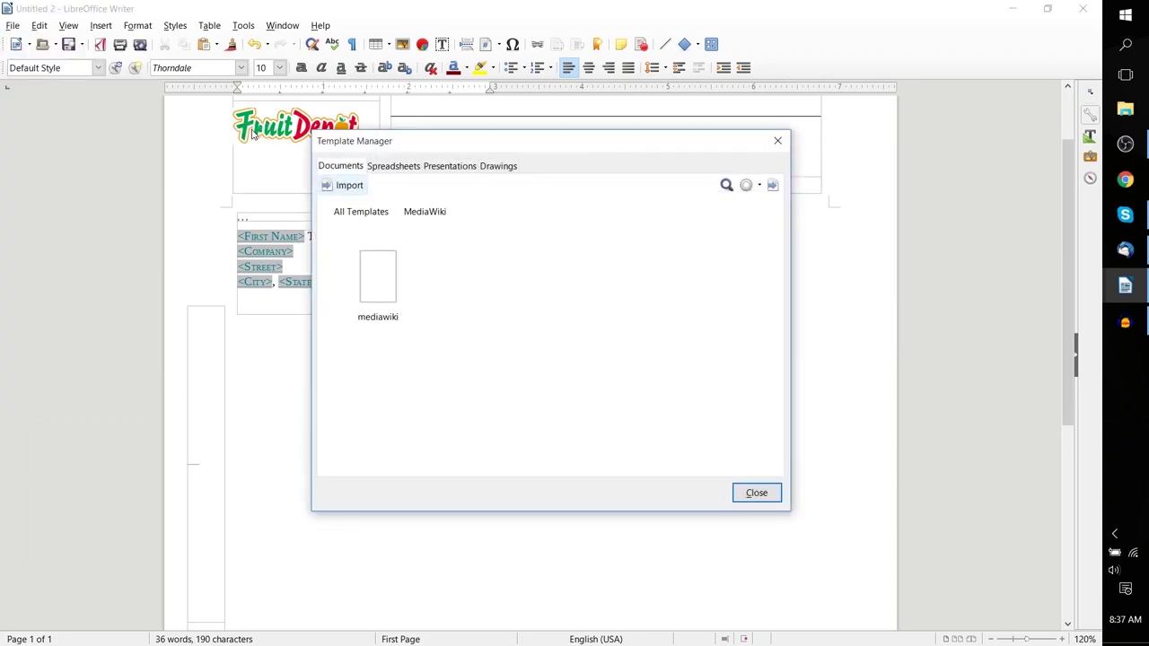
left_click(361, 212)
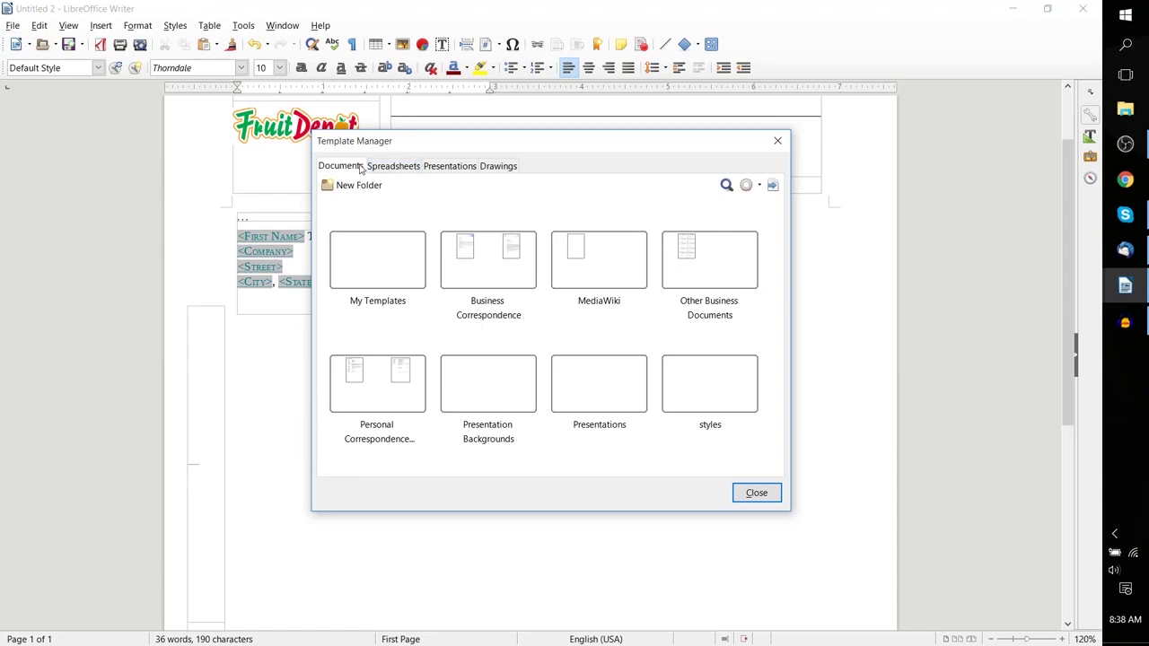
Step: Look through the spreadsheet, presentation and drawing templates and return to the document templates
left_click(403, 173)
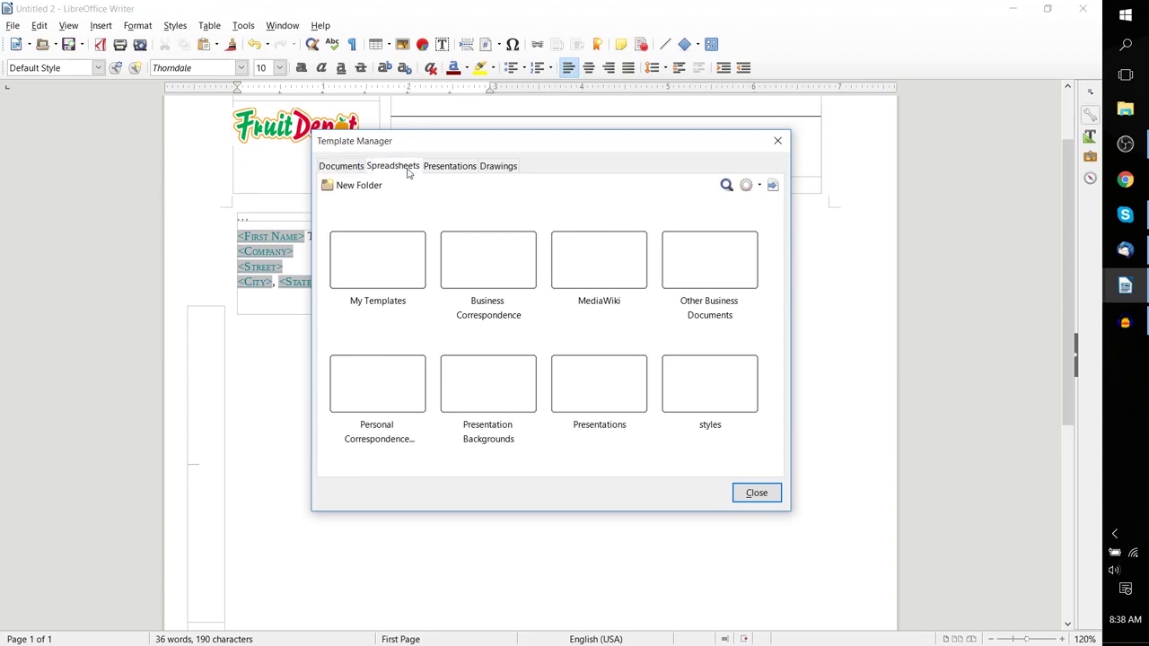
left_click(439, 171)
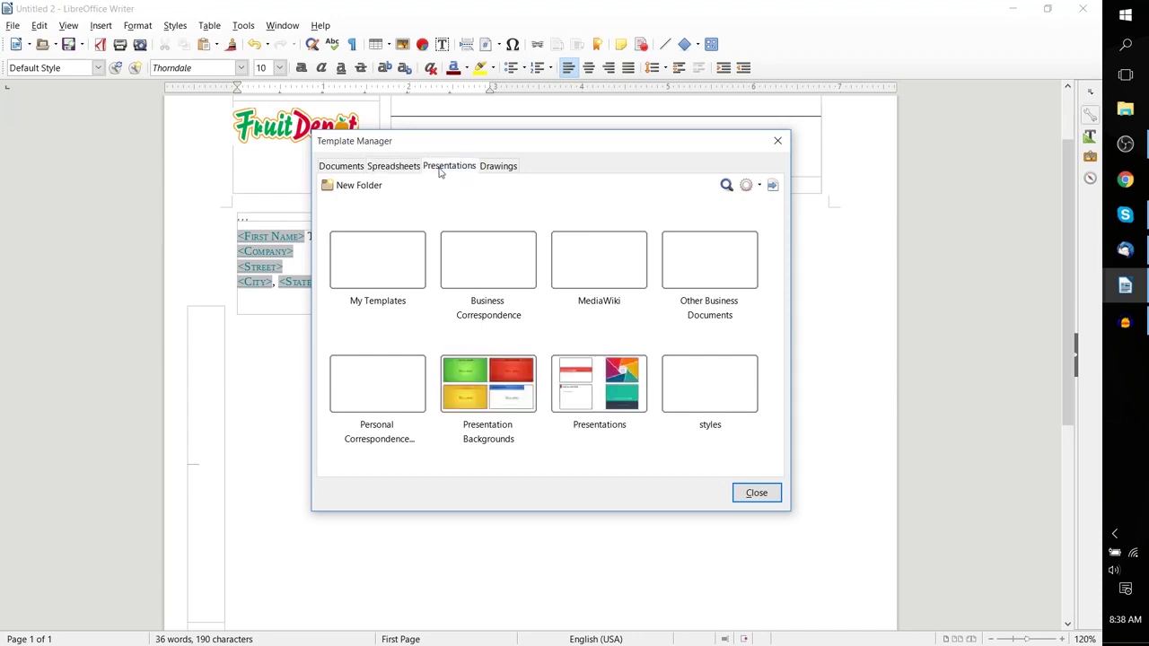
left_click(487, 169)
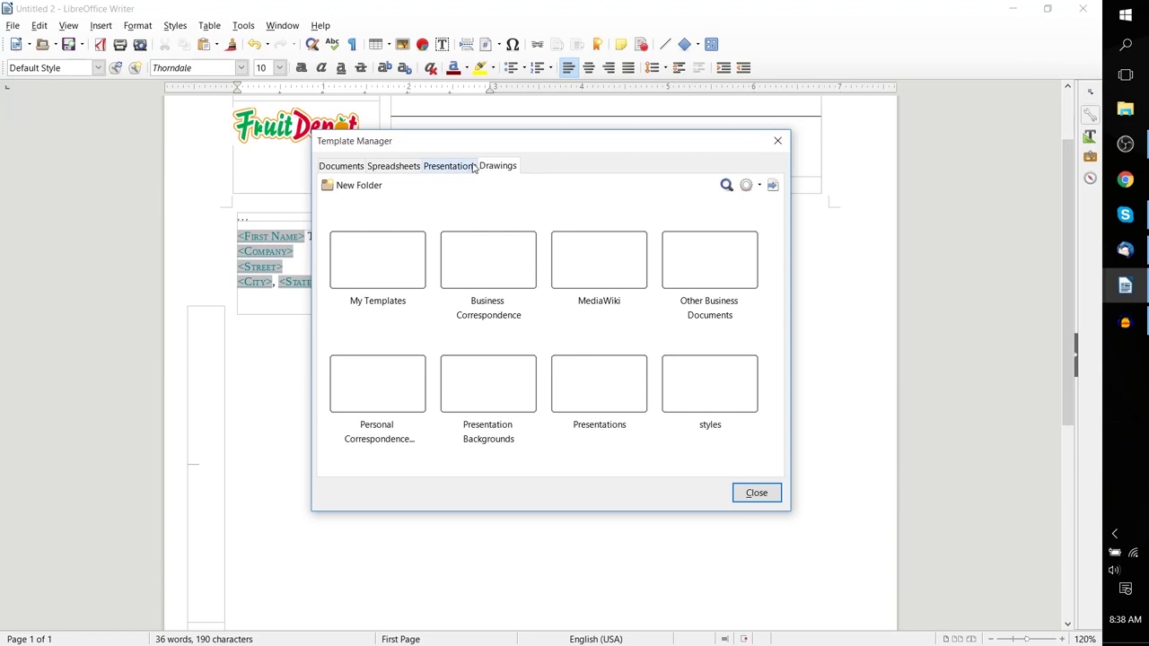
left_click(325, 170)
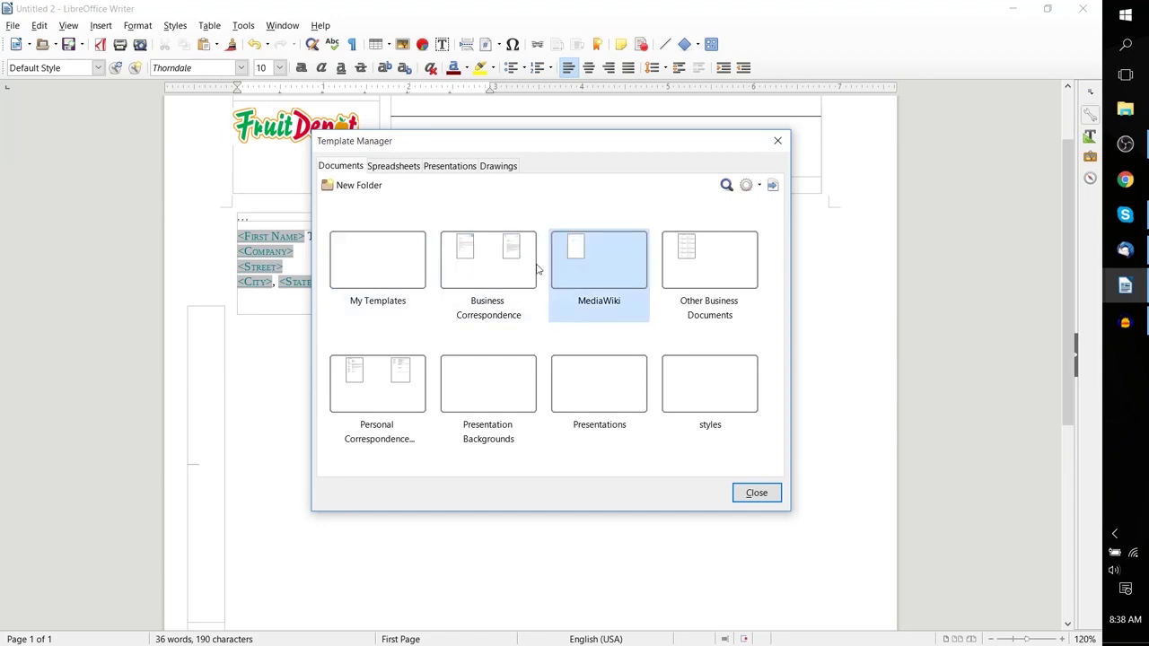
Step: Create a new document from the "Moderate" business letter template in the Business Correspondence folder
left_click(503, 278)
double_click(504, 278)
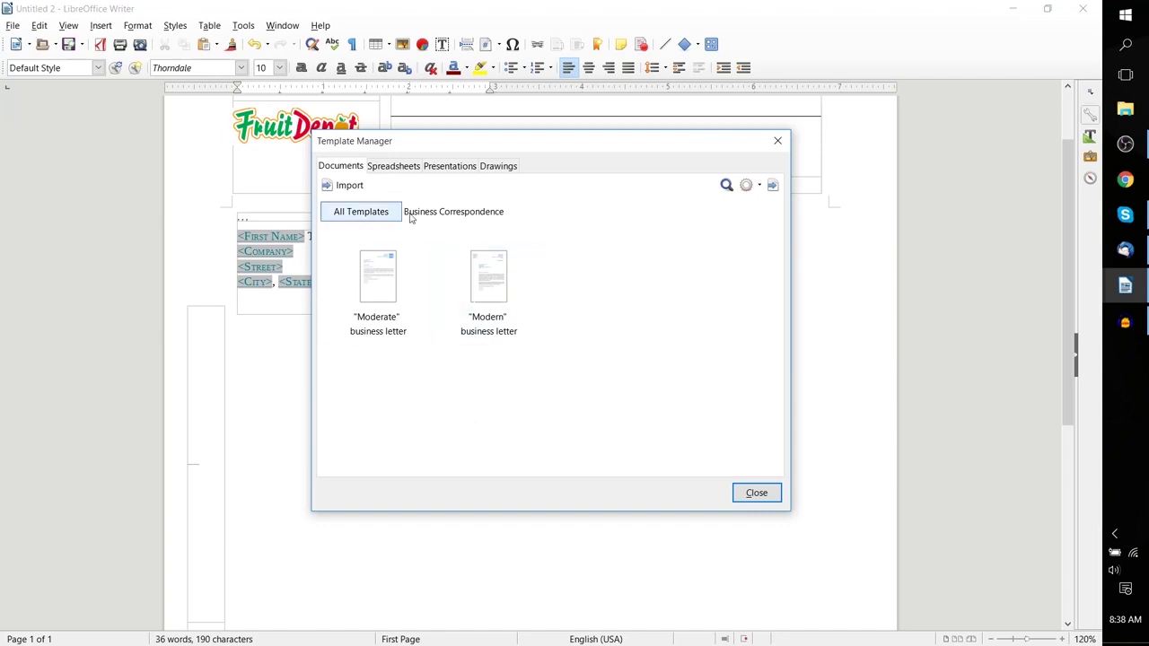
left_click(400, 296)
left_click(456, 290)
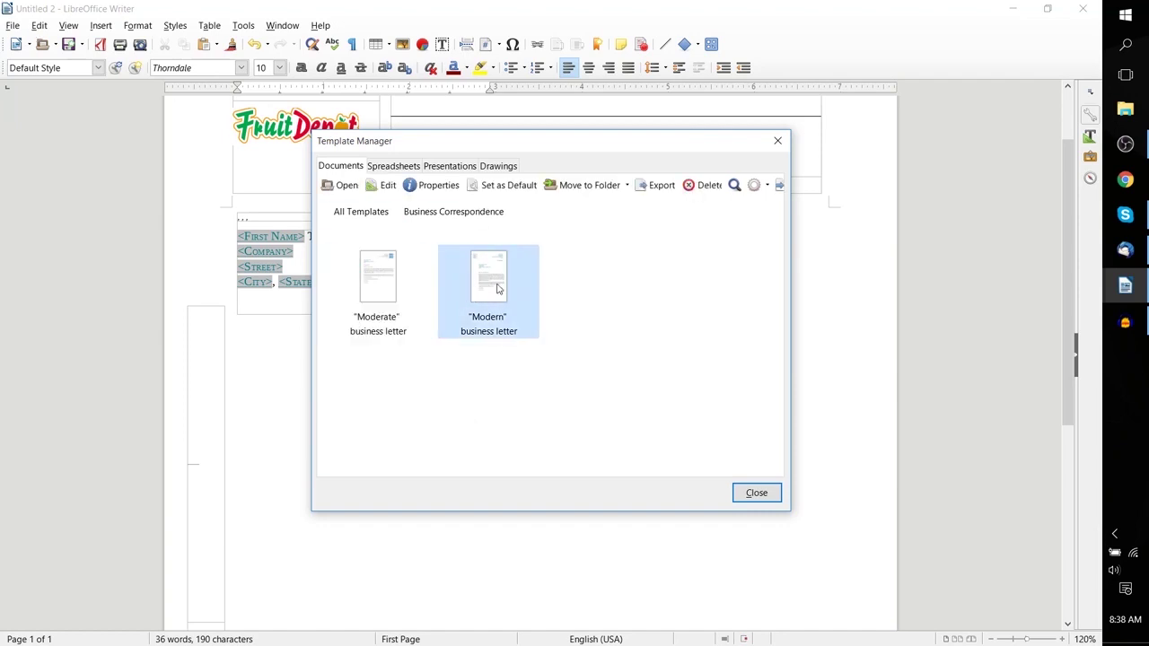
left_click(386, 287)
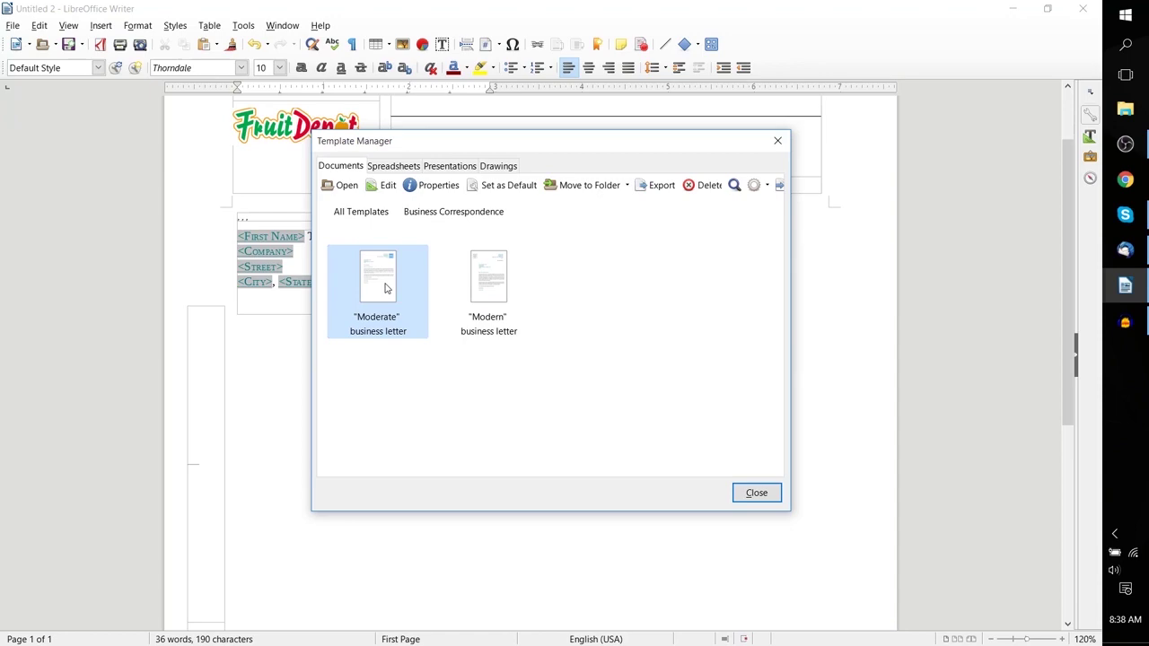
double_click(386, 288)
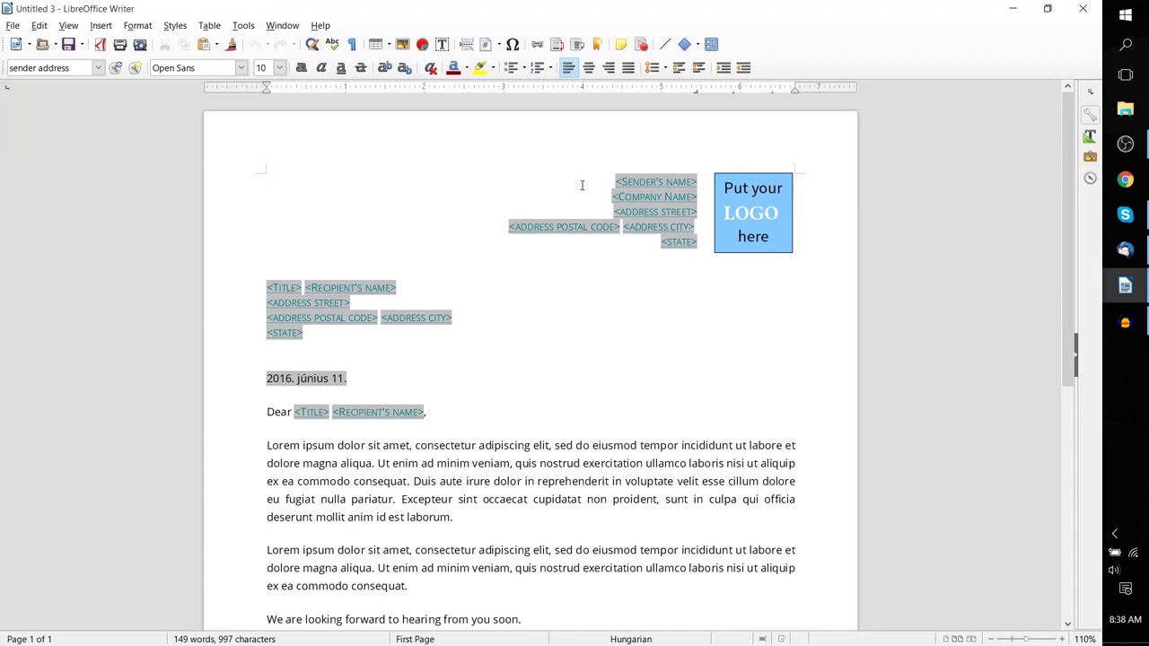
Step: Examine the business letter's layout, its sample body text and the sender's name, company and street placeholders
scroll(474, 286, "down", 3)
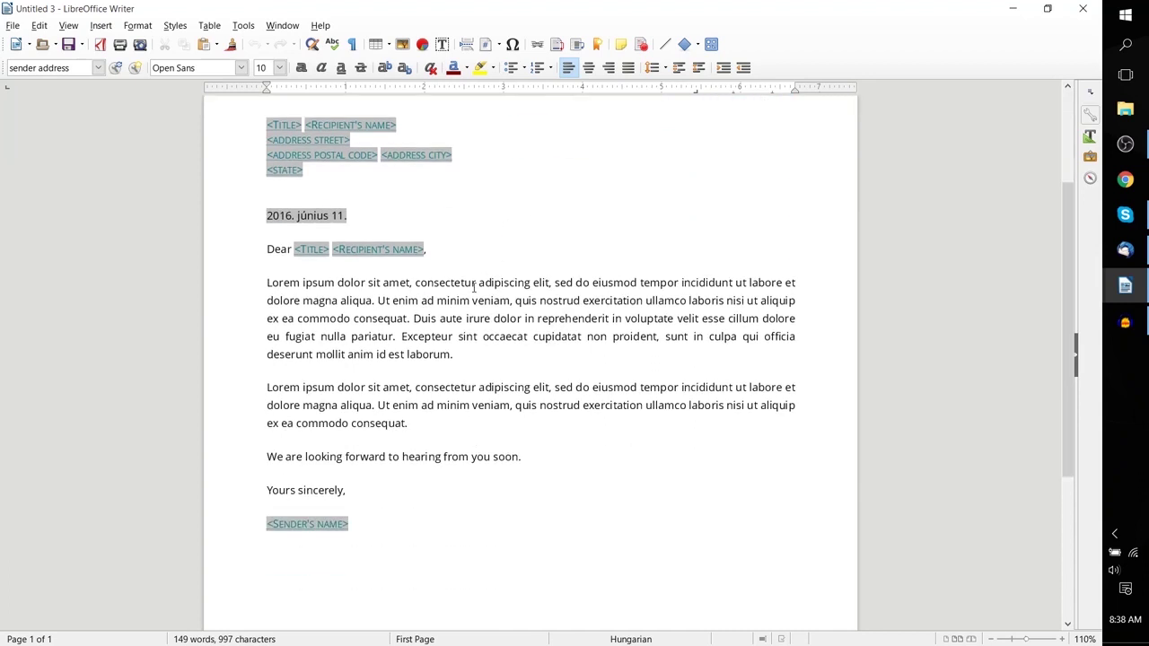
scroll(474, 286, "up", 1)
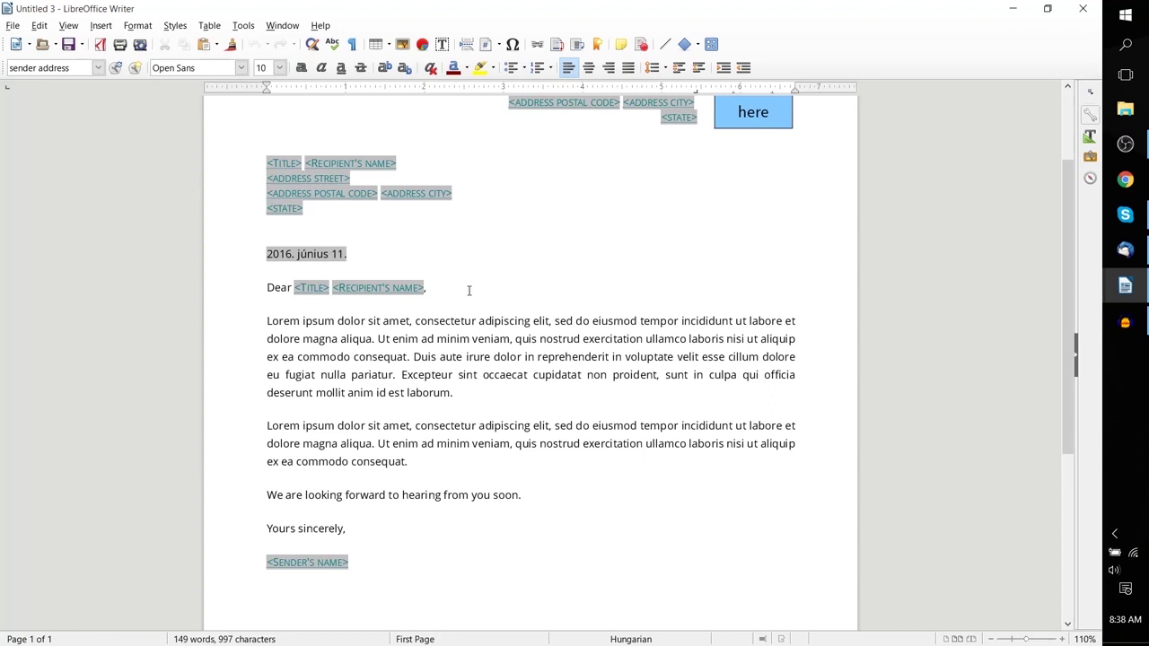
scroll(466, 293, "down", 3)
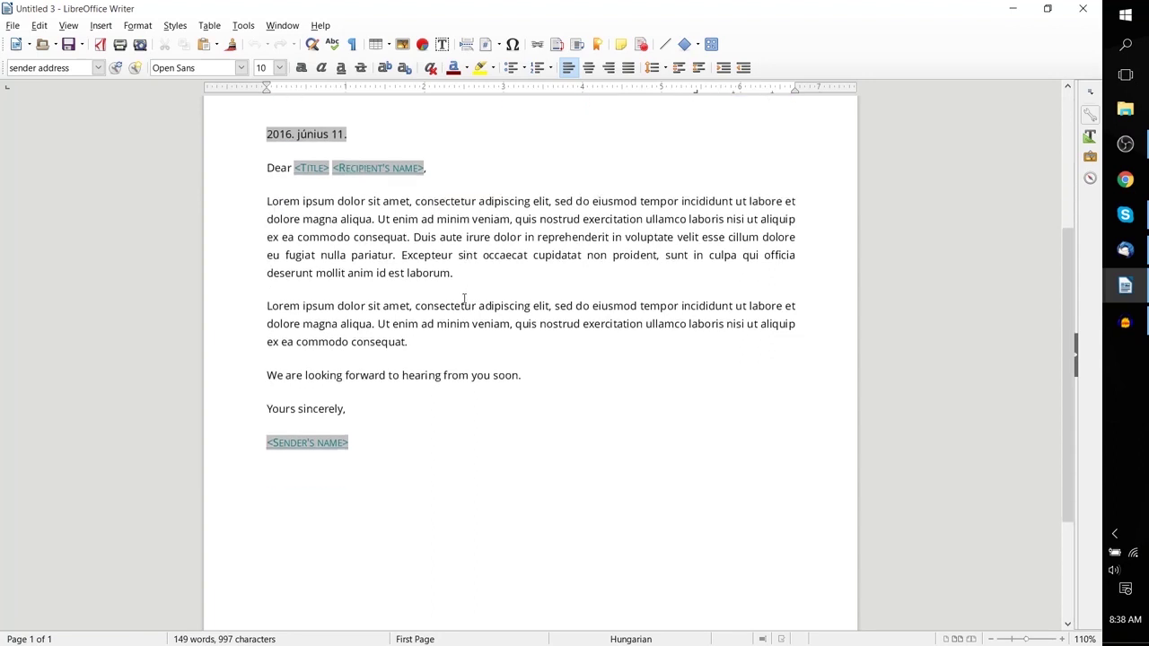
scroll(464, 299, "down", 1)
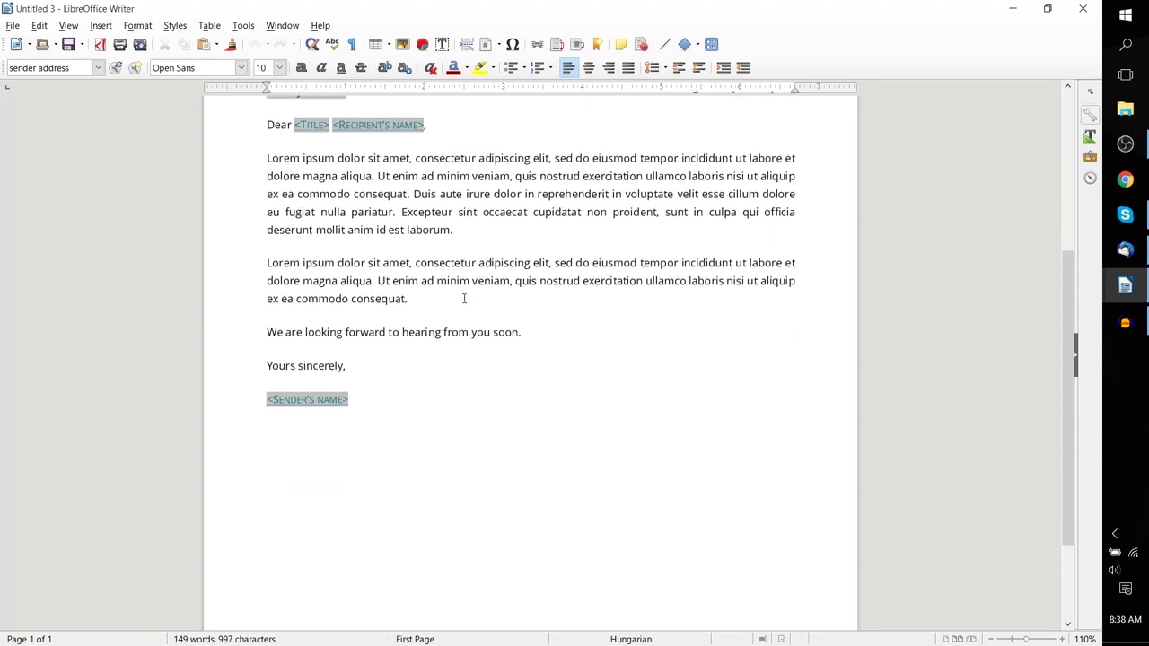
scroll(464, 298, "up", 7)
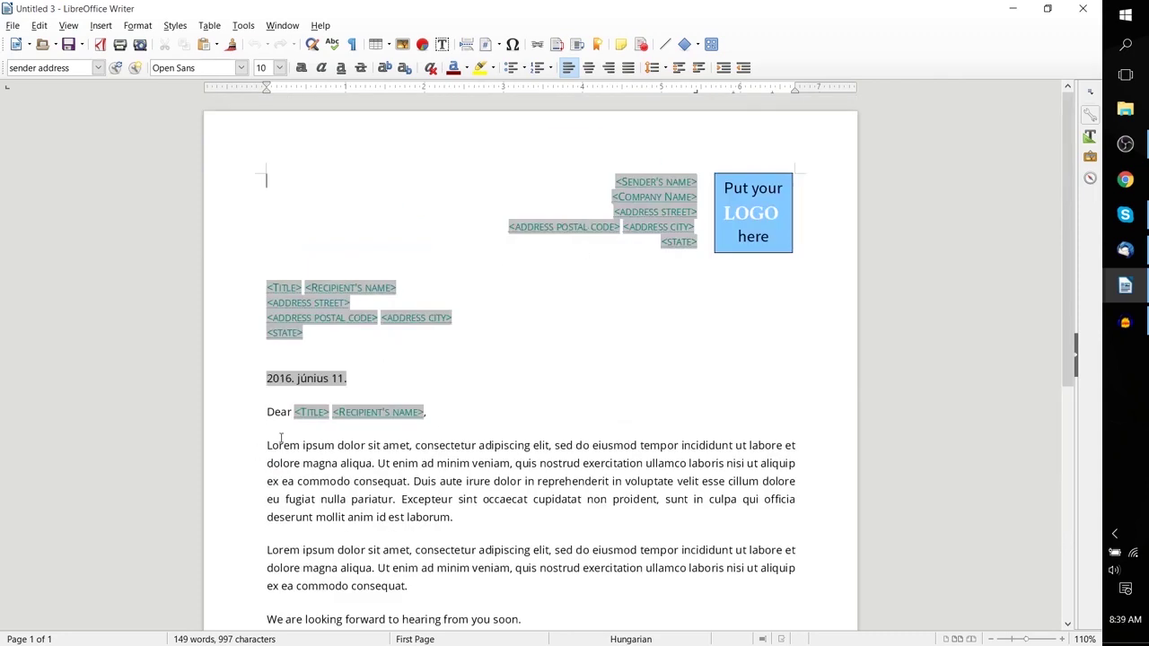
scroll(281, 438, "down", 5)
left_click_drag(265, 235, 588, 404)
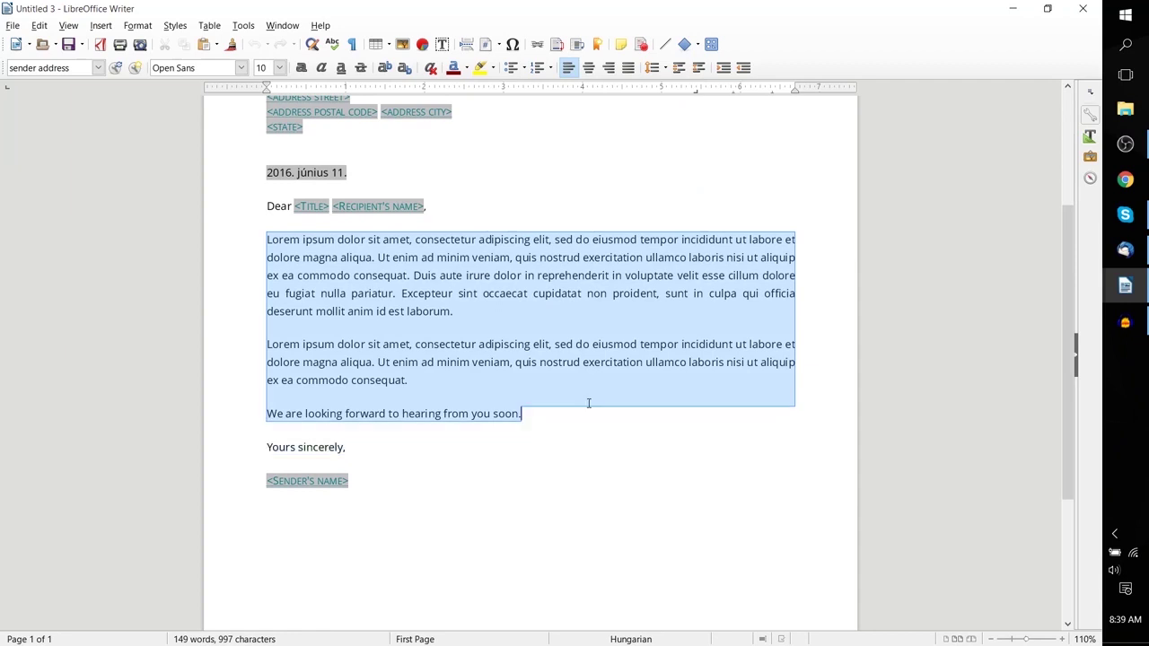
scroll(588, 405, "up", 5)
left_click(617, 184)
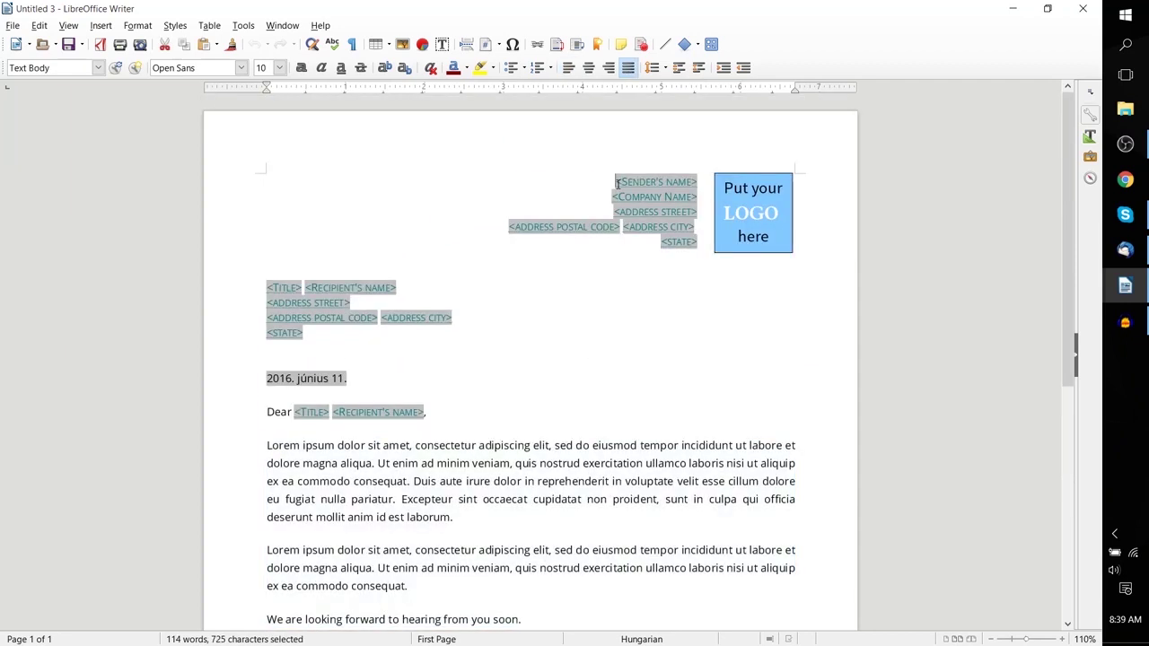
left_click(631, 197)
left_click(639, 215)
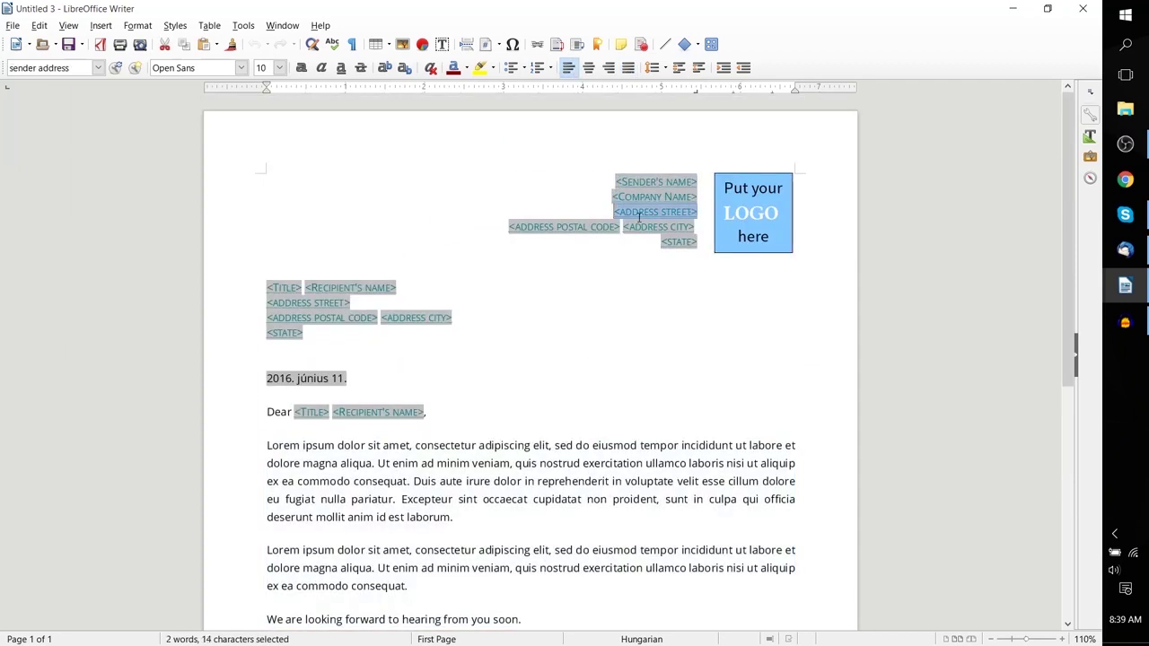
Step: Examine the letter's logo box, recipient fields, date, salutation, body text and closing sender's name placeholder
left_click(729, 215)
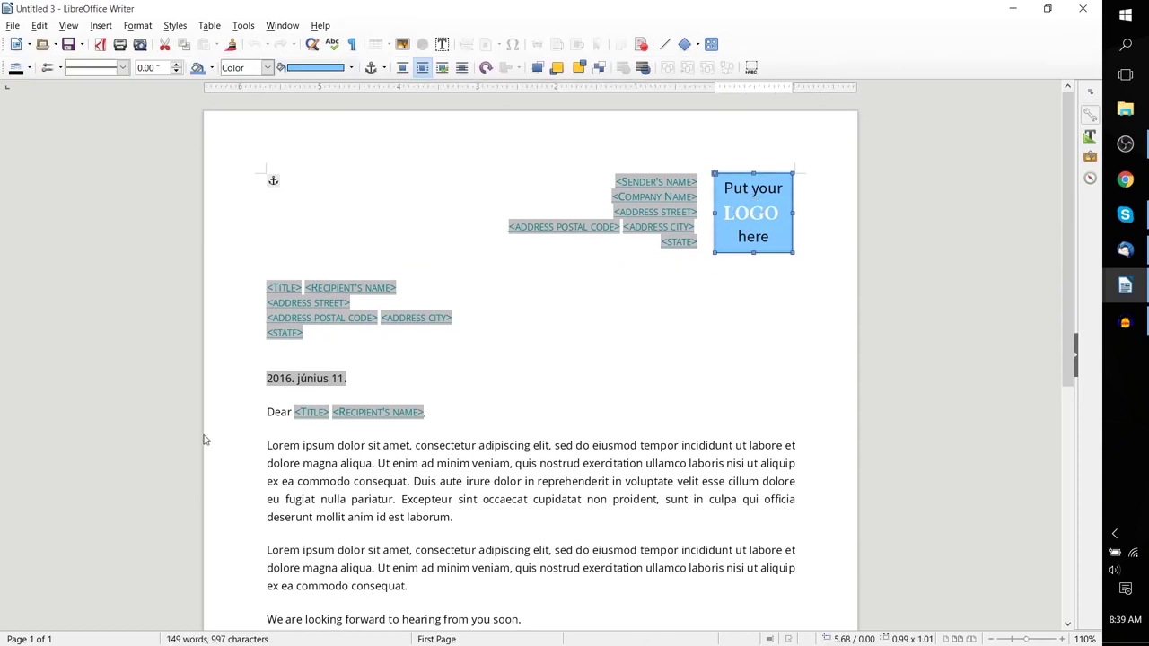
left_click(309, 284)
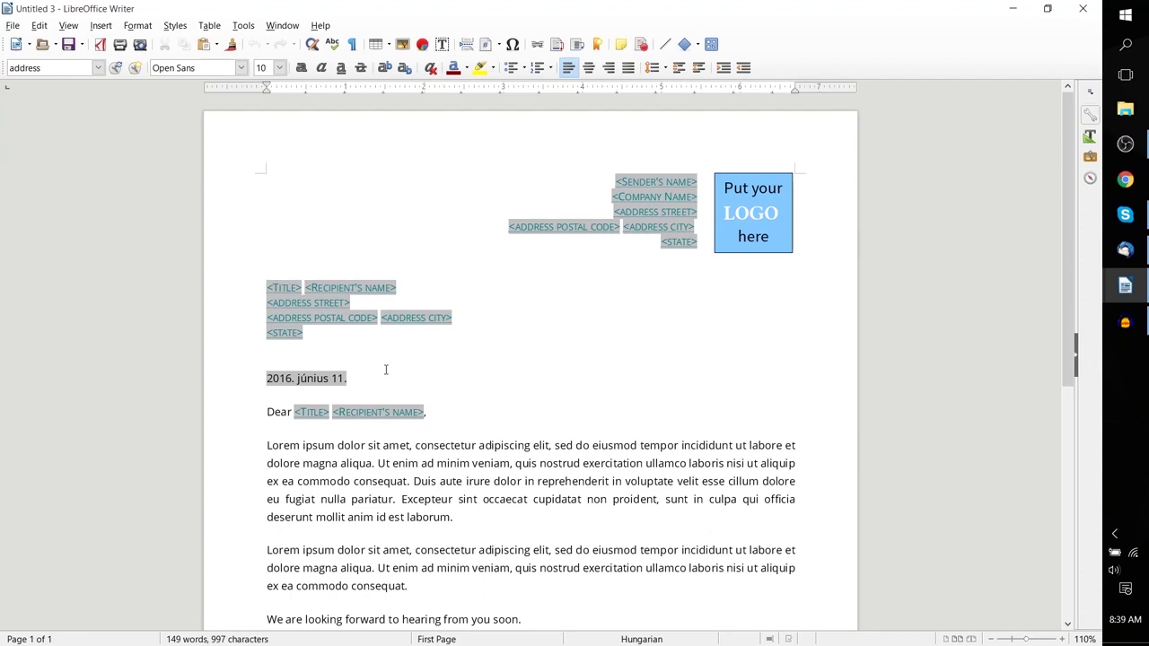
scroll(384, 372, "down", 2)
left_click_drag(265, 297, 353, 299)
scroll(353, 299, "down", 2)
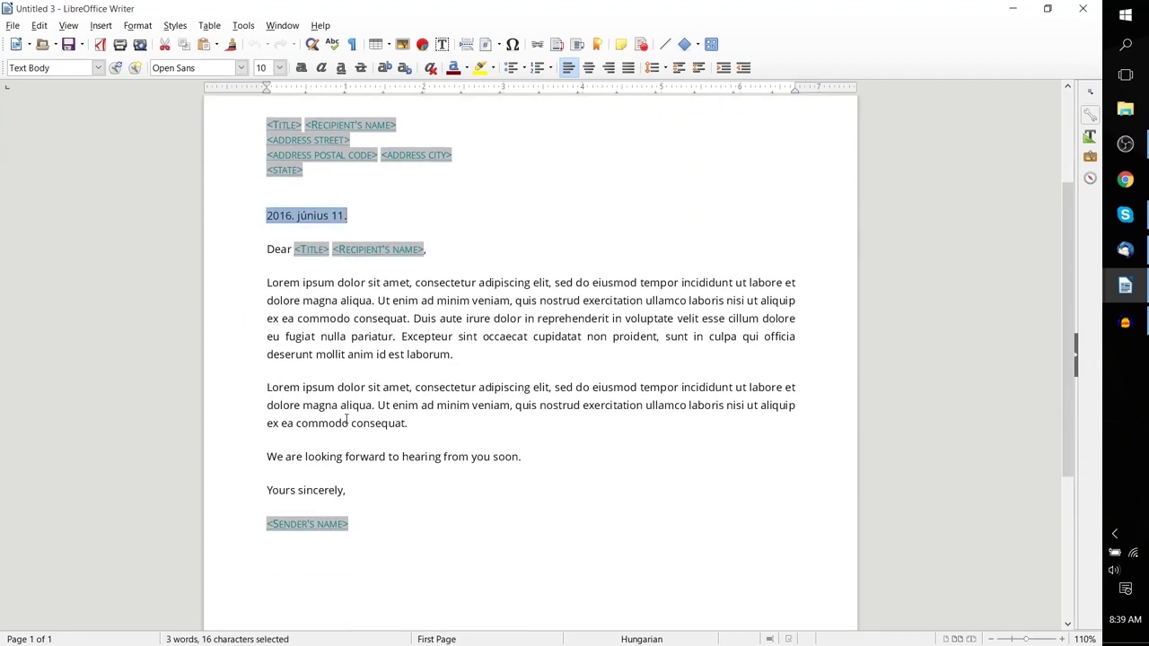
left_click(373, 320)
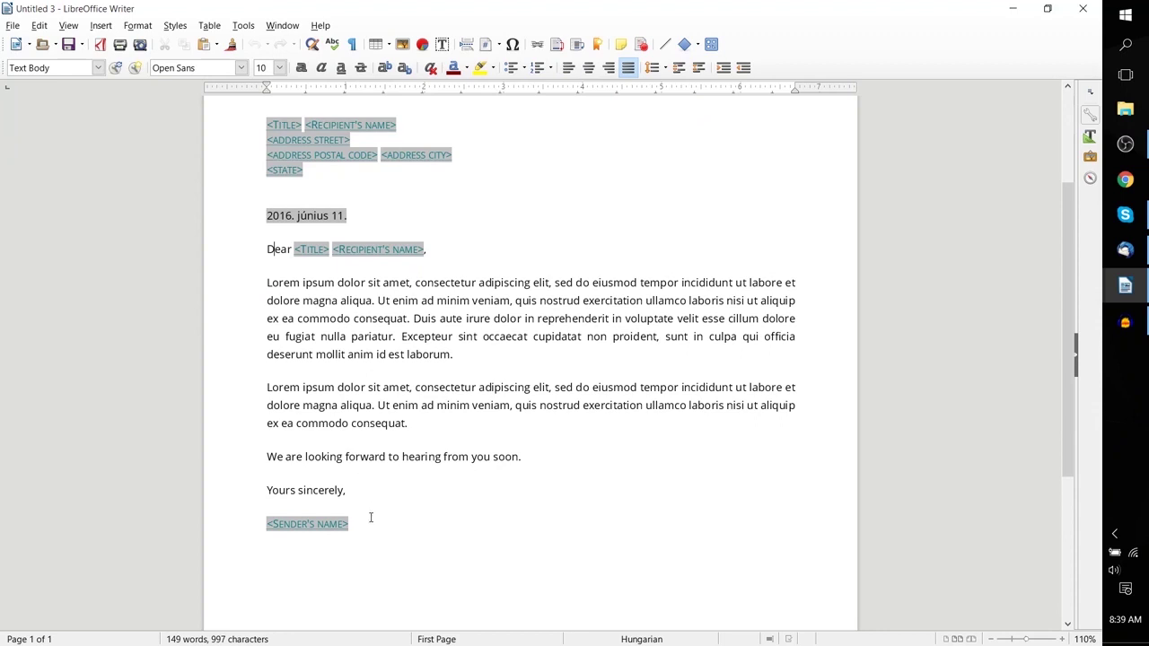
scroll(370, 518, "down", 1)
left_click(356, 484)
left_click(265, 483, "shift")
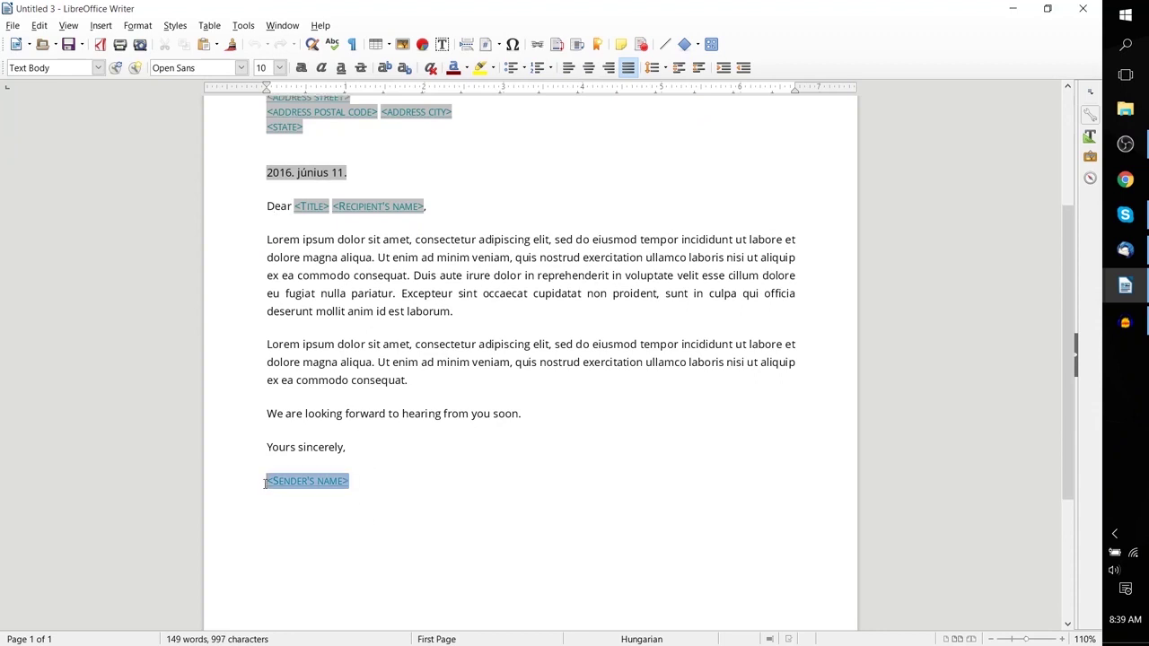
left_click(359, 362)
scroll(357, 364, "up", 4)
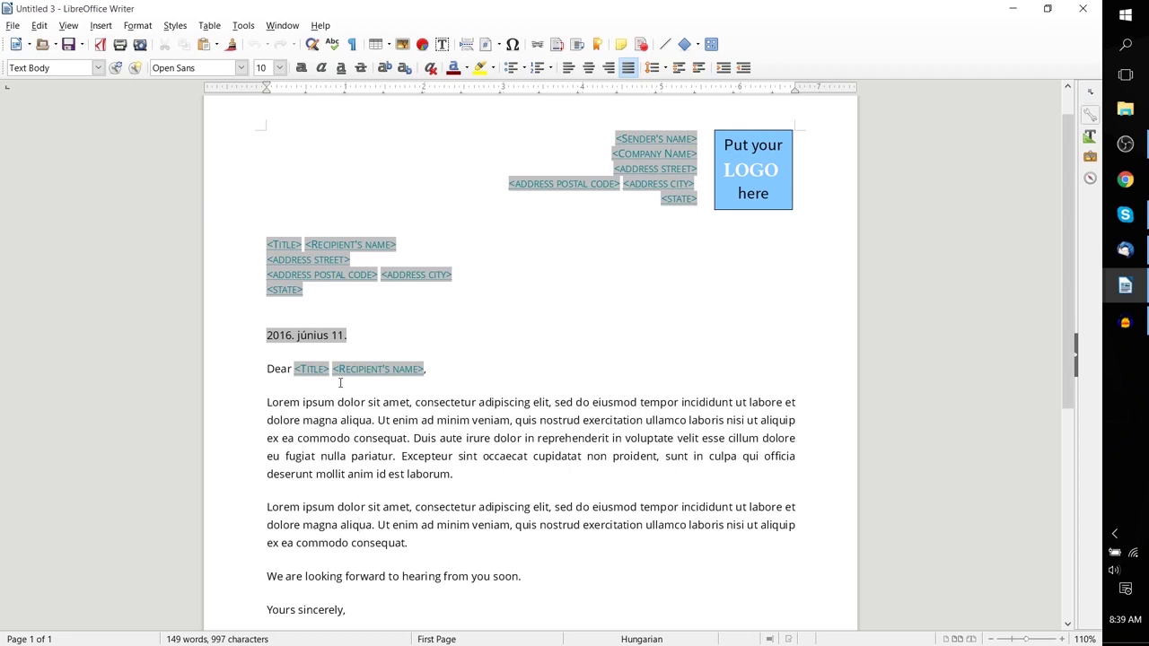
scroll(405, 390, "down", 1)
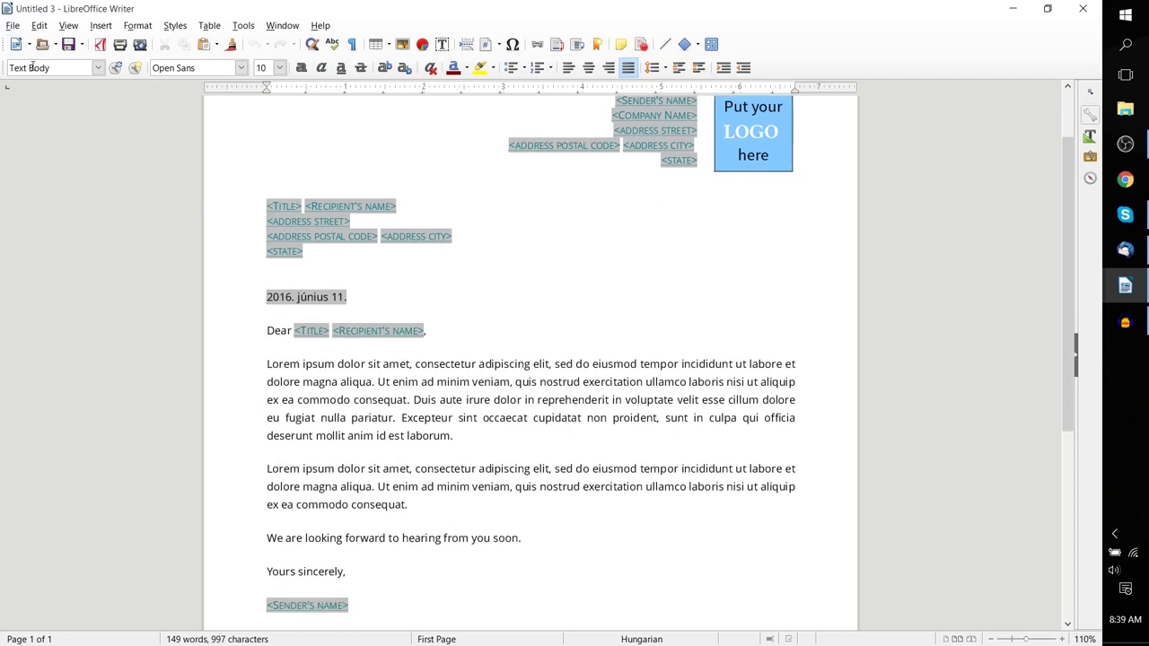
Step: Open the online LibreOffice templates site in the browser from the Template Manager
left_click(13, 25)
mouse_move(40, 133)
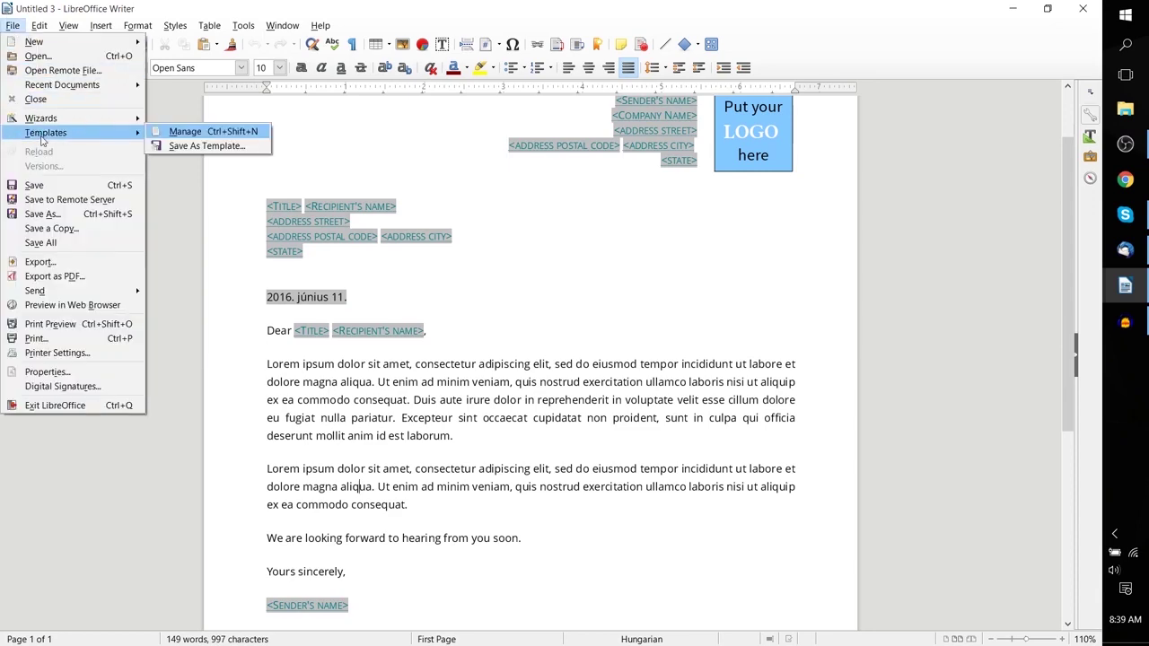
left_click(220, 132)
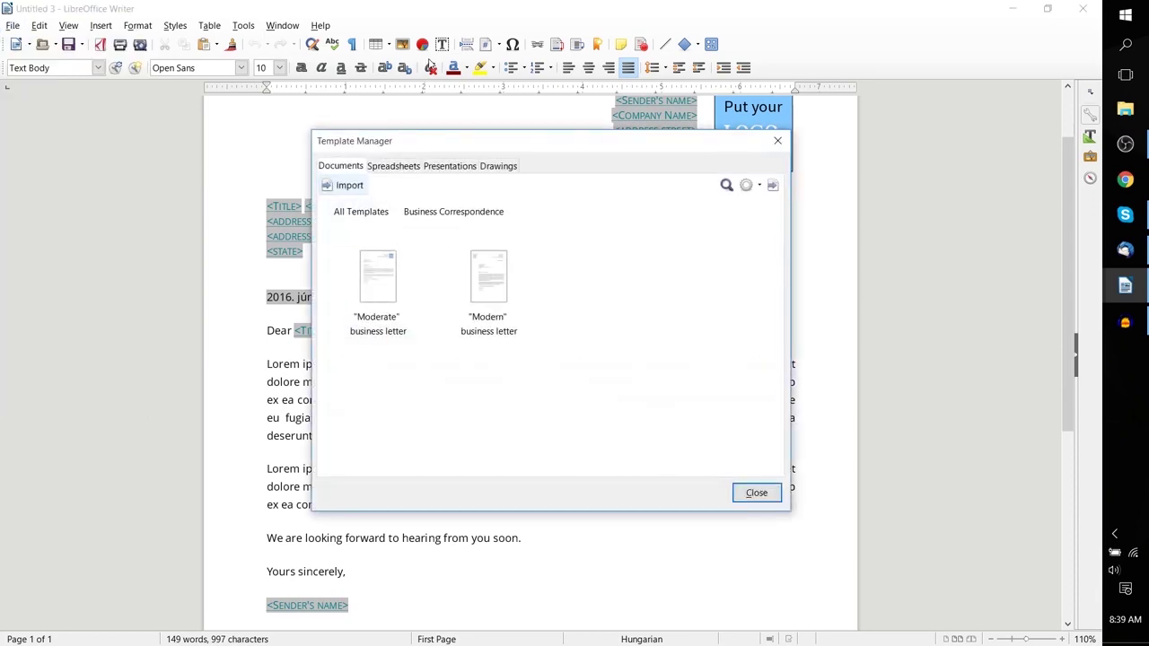
left_click(772, 186)
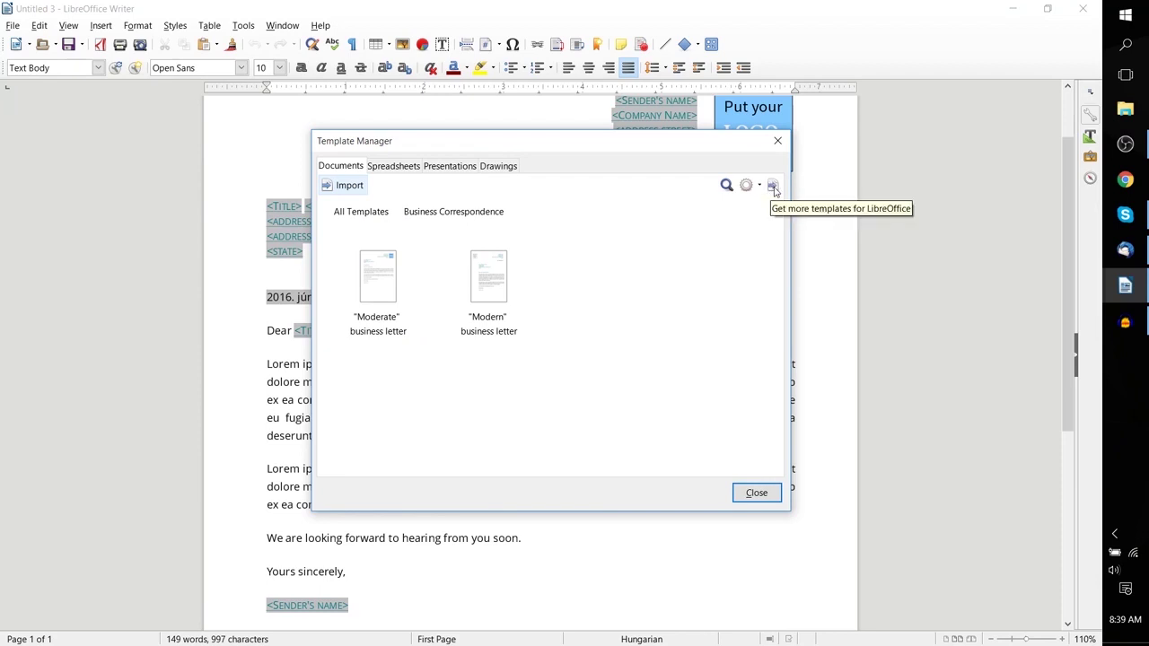
left_click(774, 187)
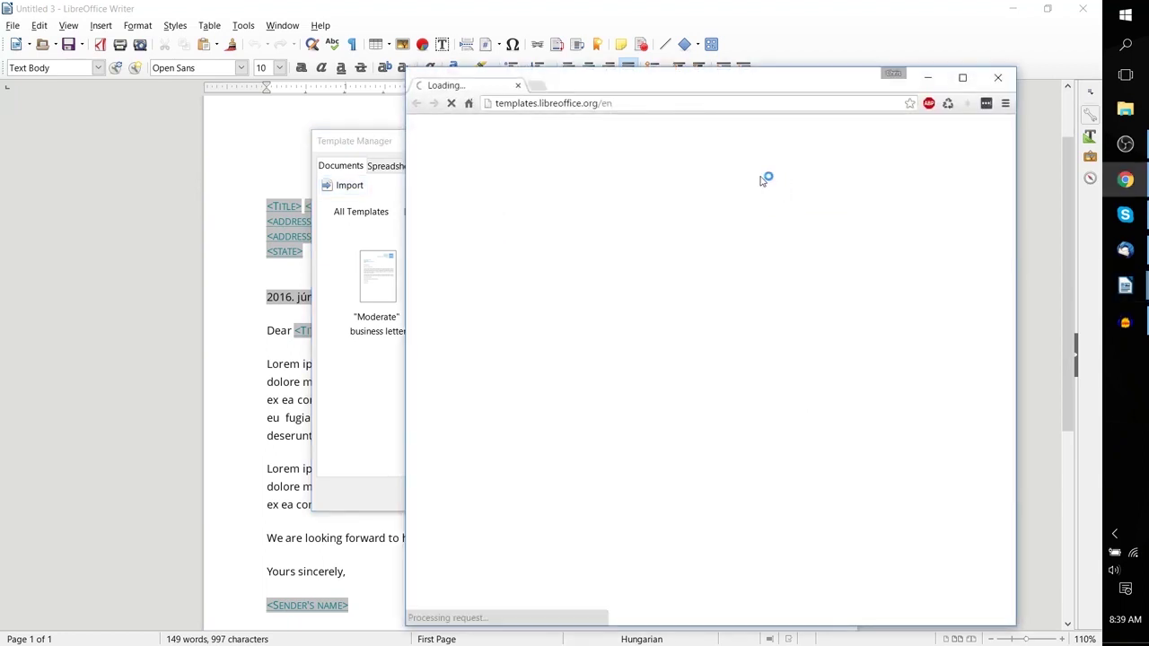
left_click_drag(671, 84, 415, 57)
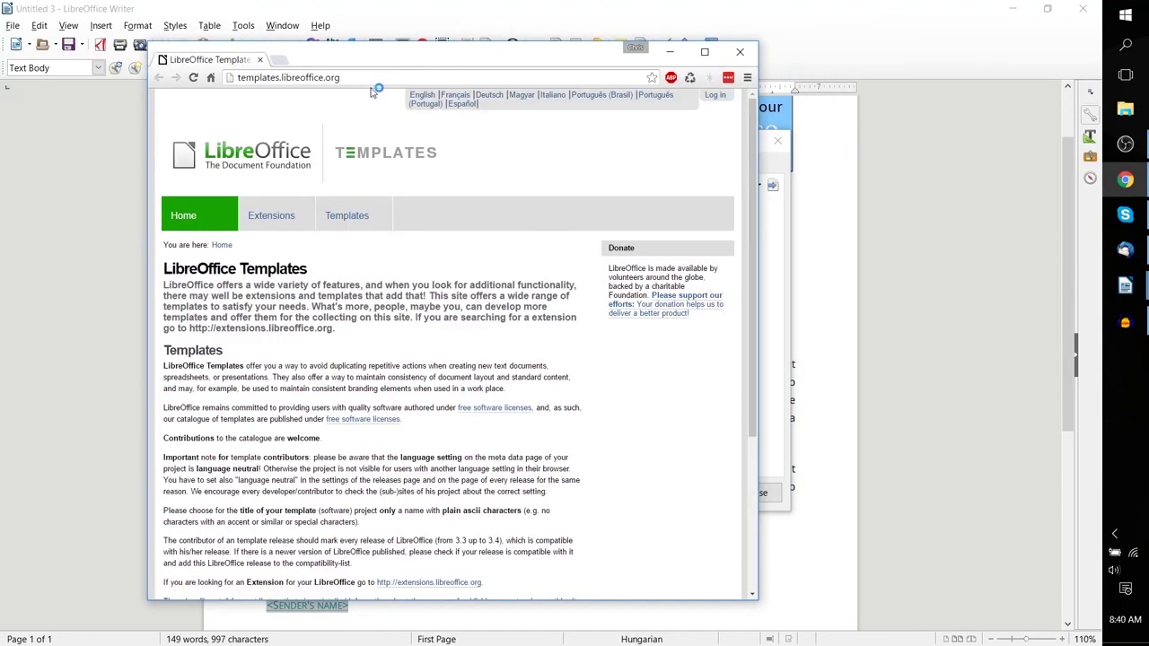
Step: Open the site's template releases listing and filter it to the Budget-Templates category
scroll(459, 357, "down", 2)
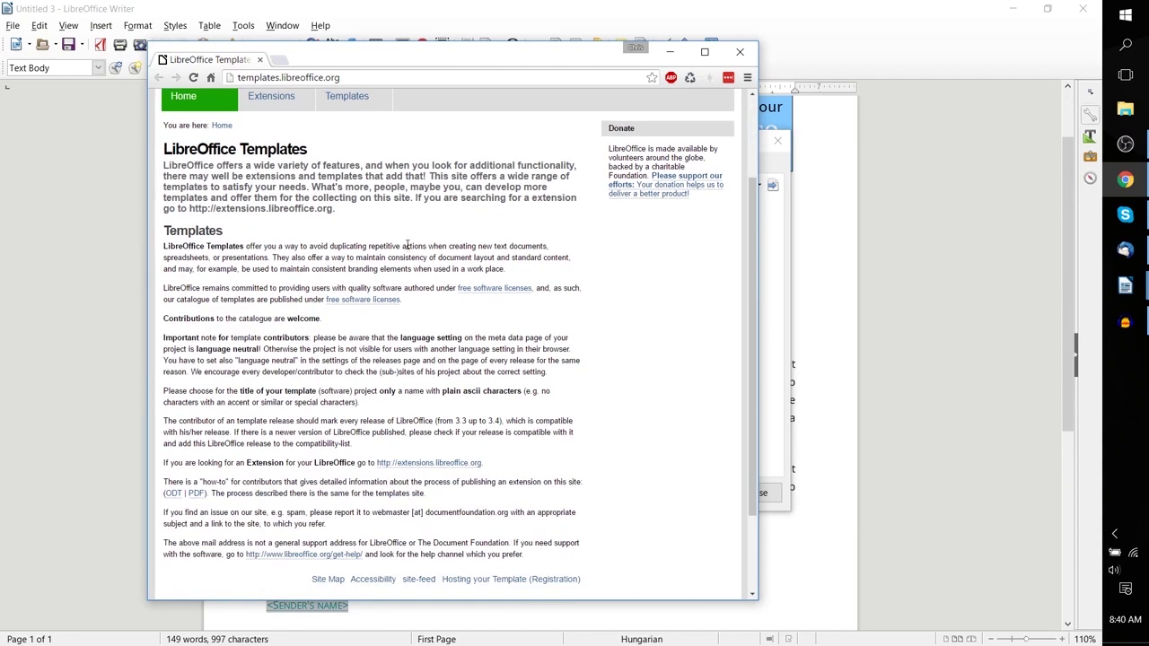
scroll(375, 178, "up", 1)
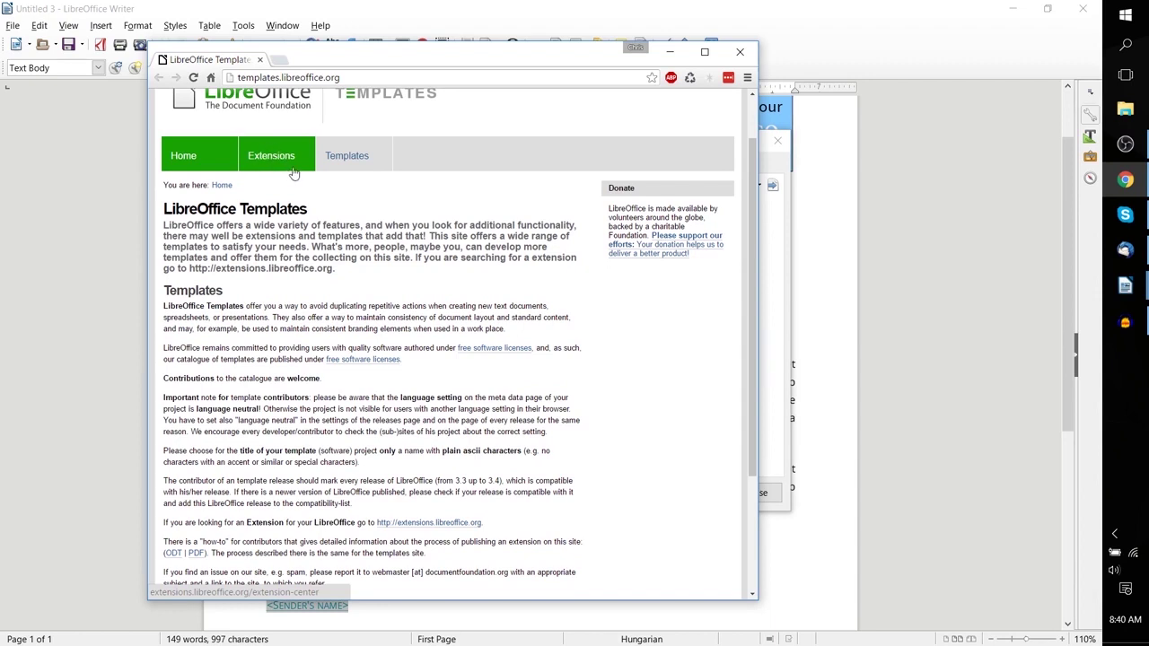
left_click(353, 171)
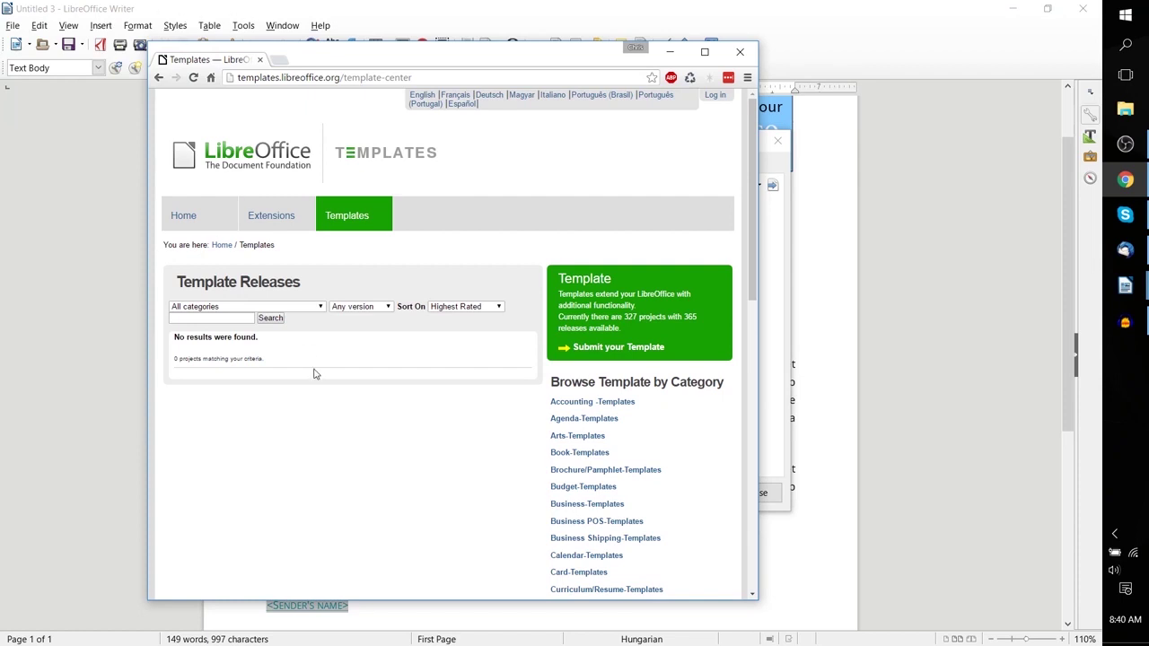
left_click(296, 307)
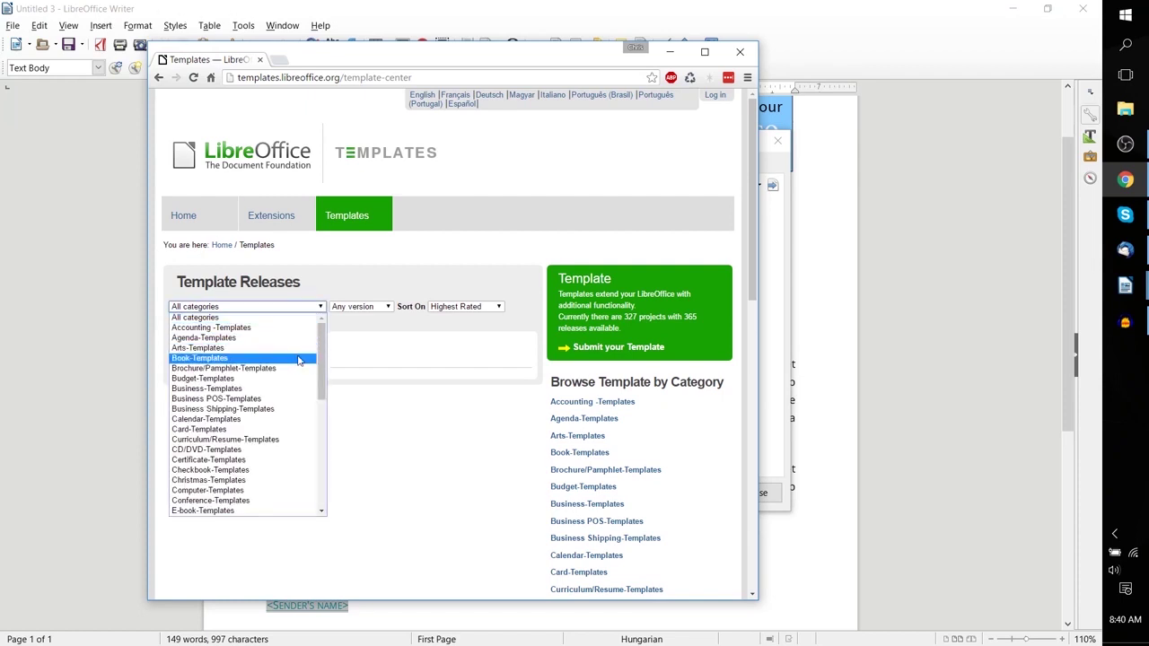
left_click(301, 378)
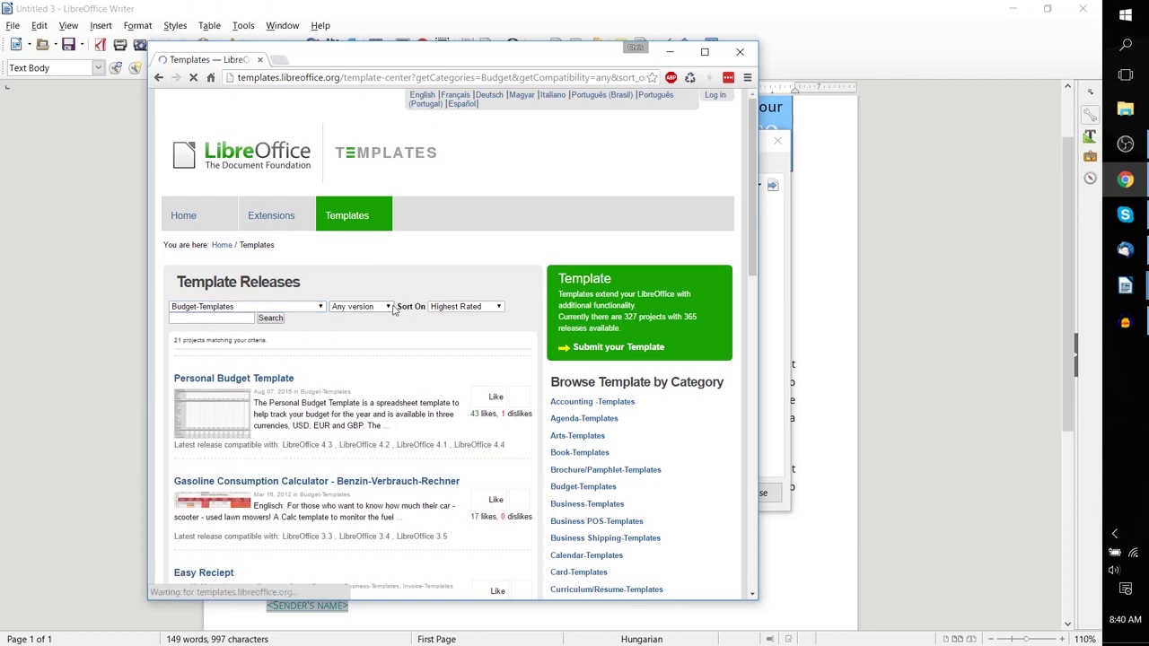
Step: Look through the budget templates offered on the first results page
scroll(390, 250, "down", 2)
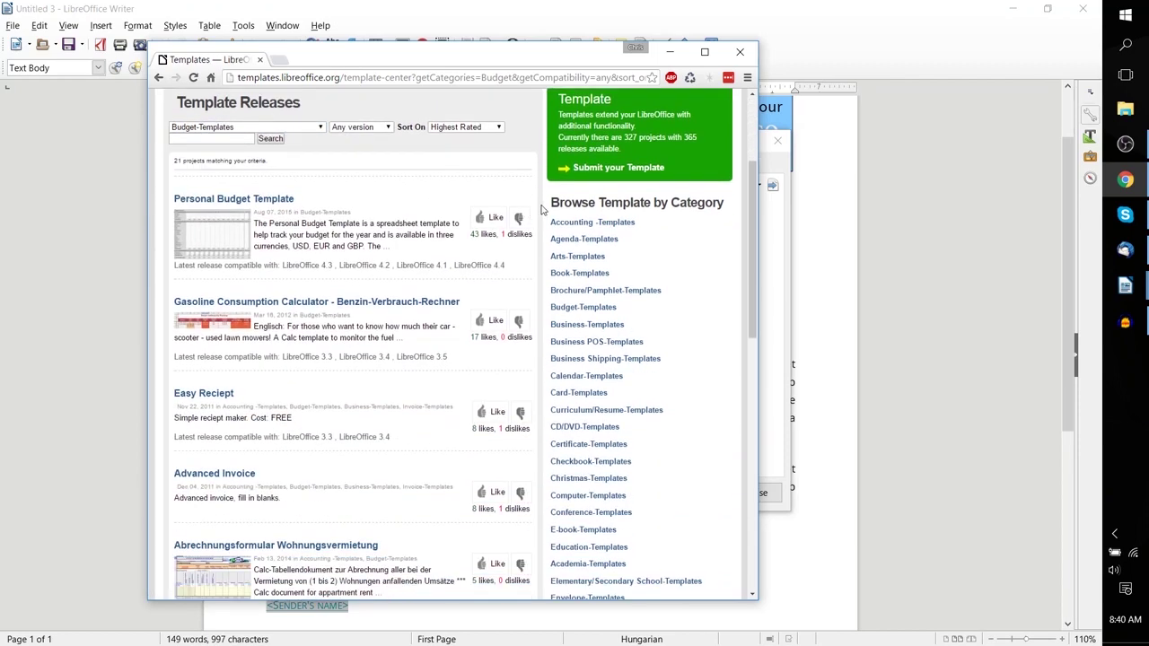
scroll(542, 209, "down", 5)
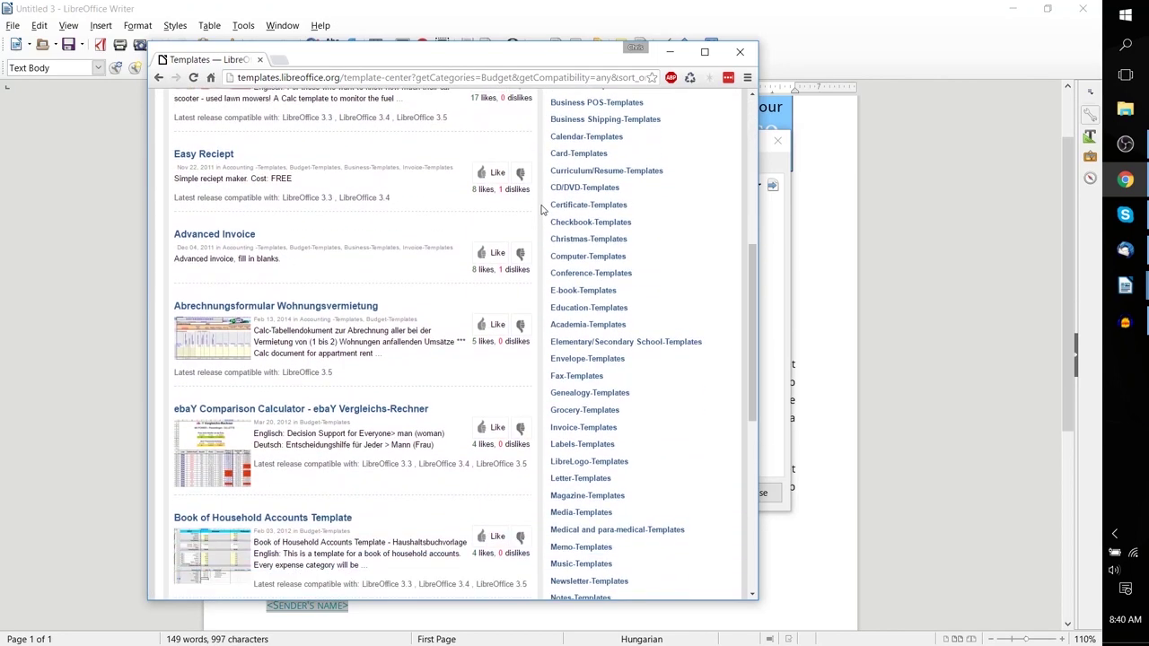
scroll(542, 209, "down", 1)
scroll(542, 209, "down", 1)
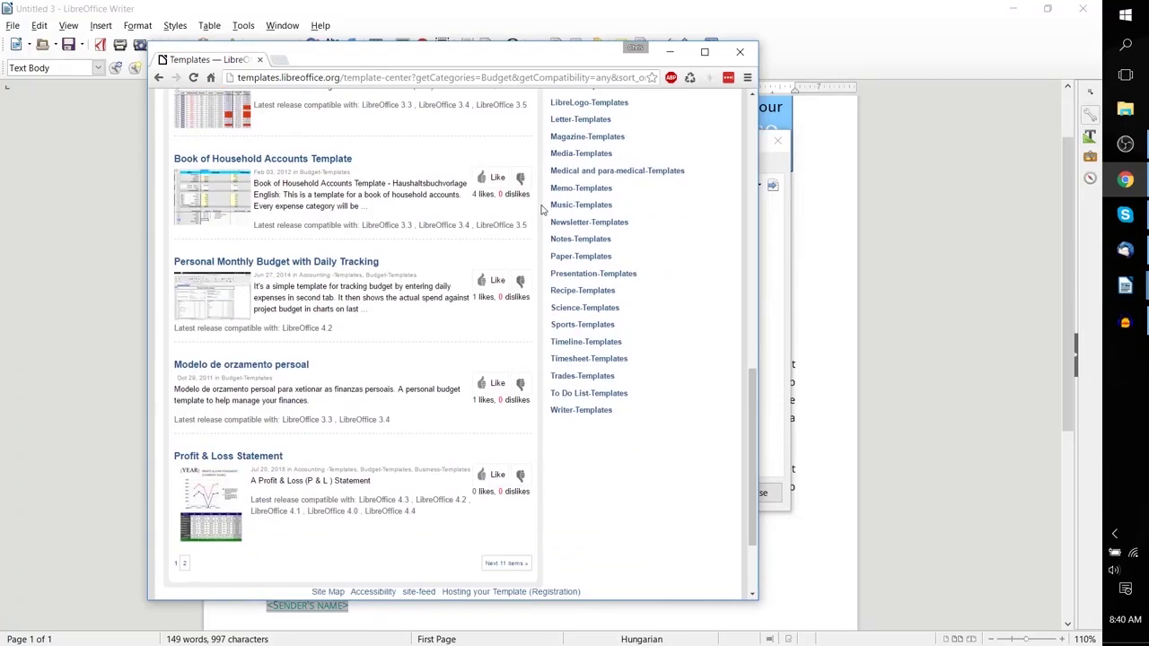
scroll(542, 209, "down", 2)
scroll(542, 214, "up", 5)
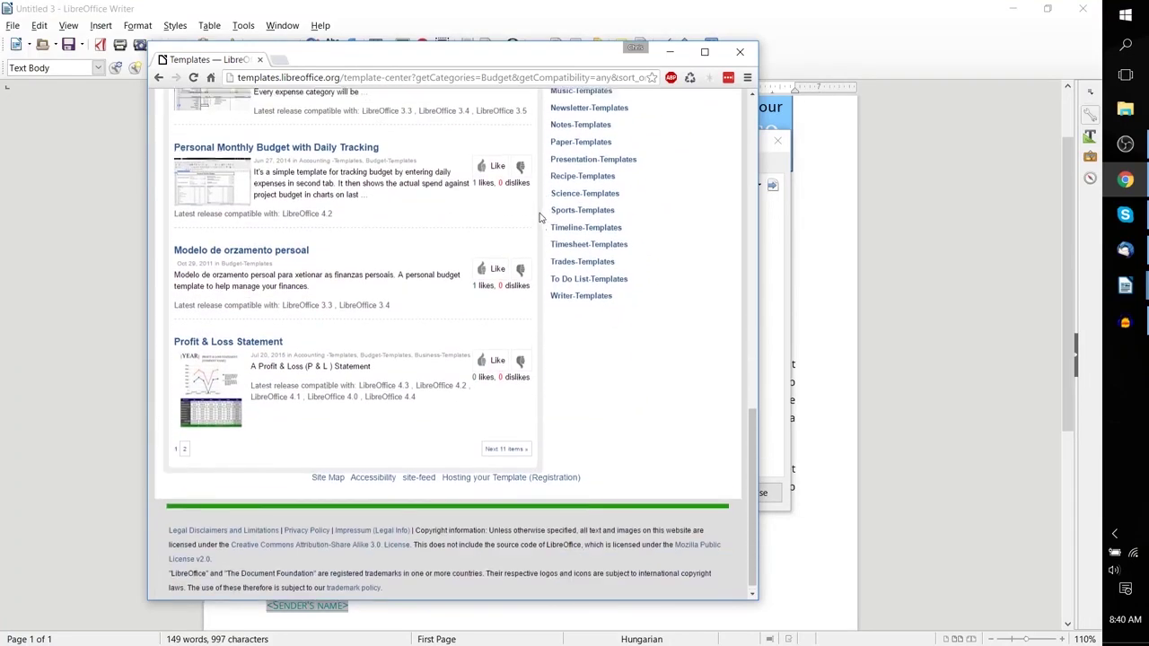
scroll(542, 217, "up", 5)
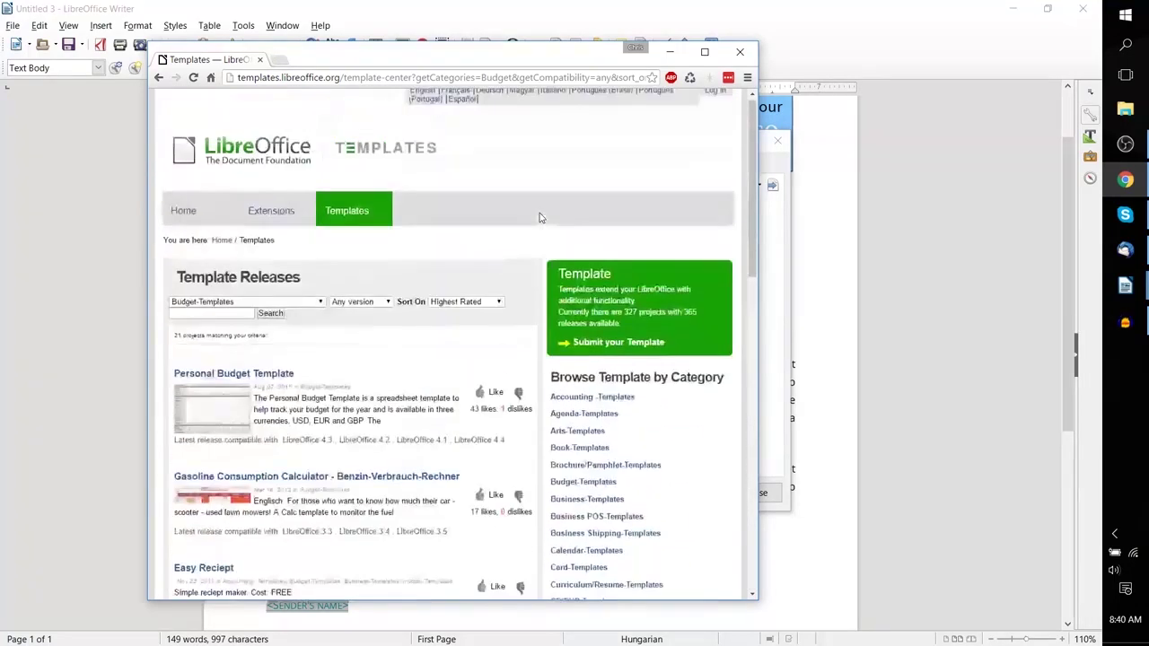
Step: Filter the template releases to the Business-Templates category and look at the first entries
left_click(244, 303)
left_click(248, 384)
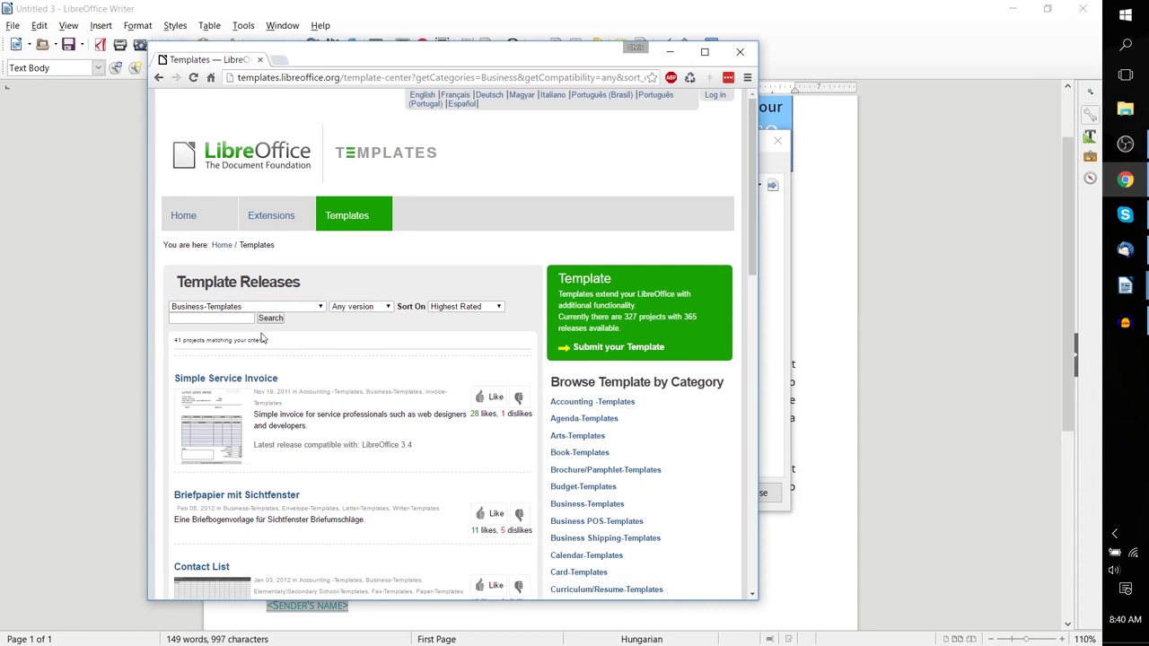
scroll(263, 339, "down", 1)
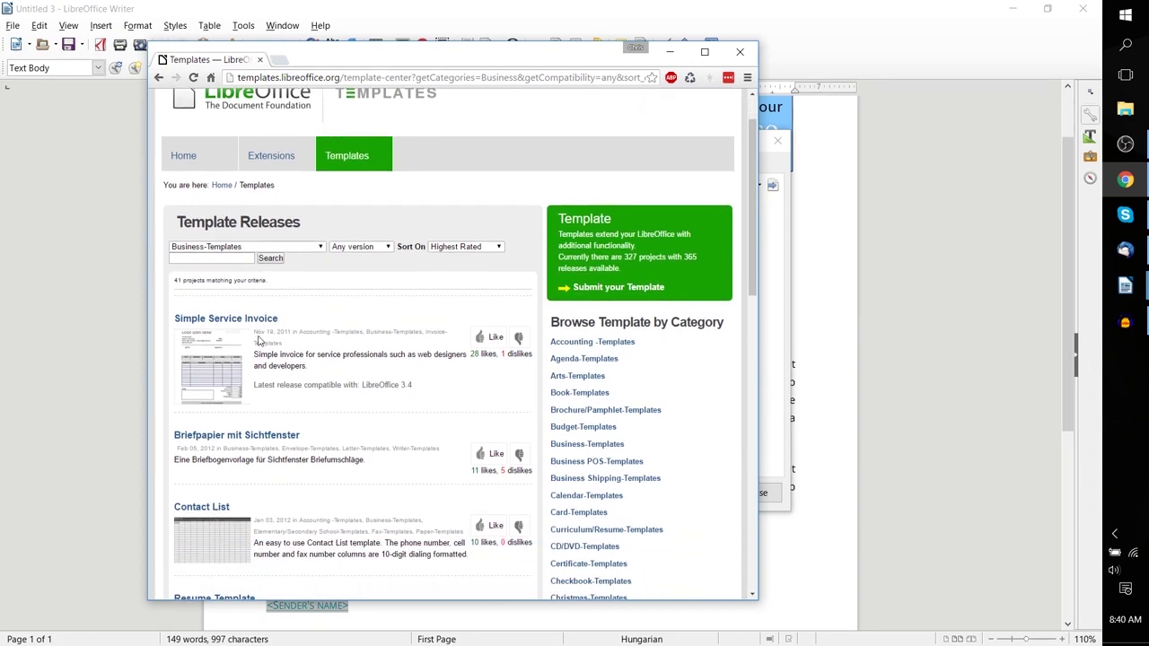
left_click(305, 248)
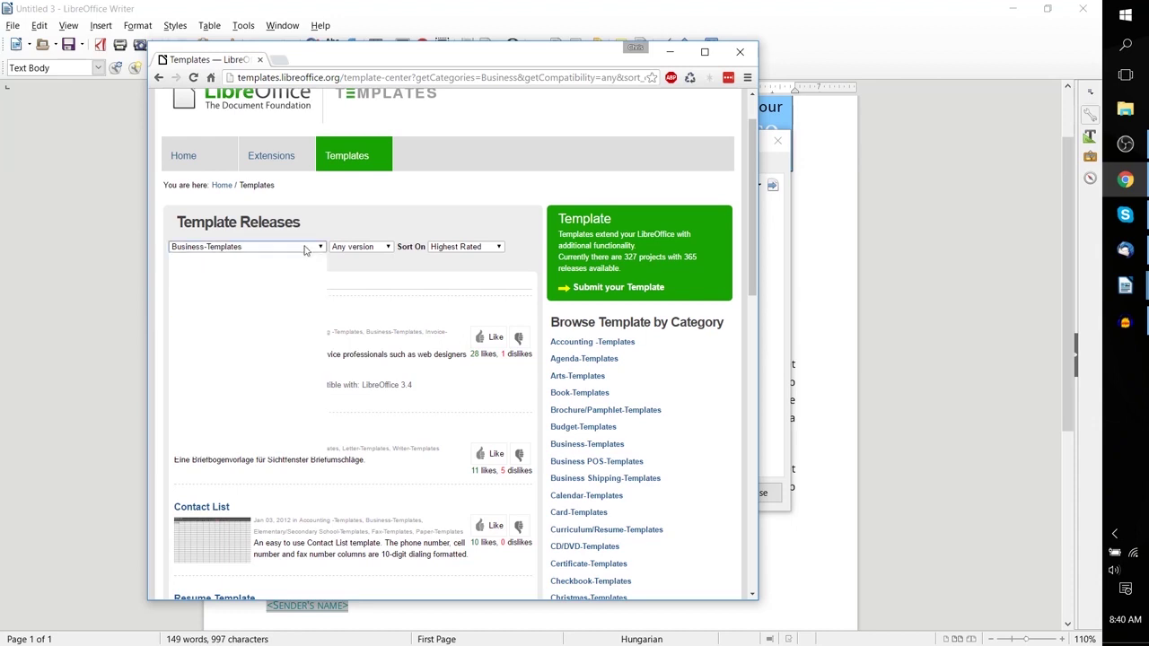
left_click(305, 248)
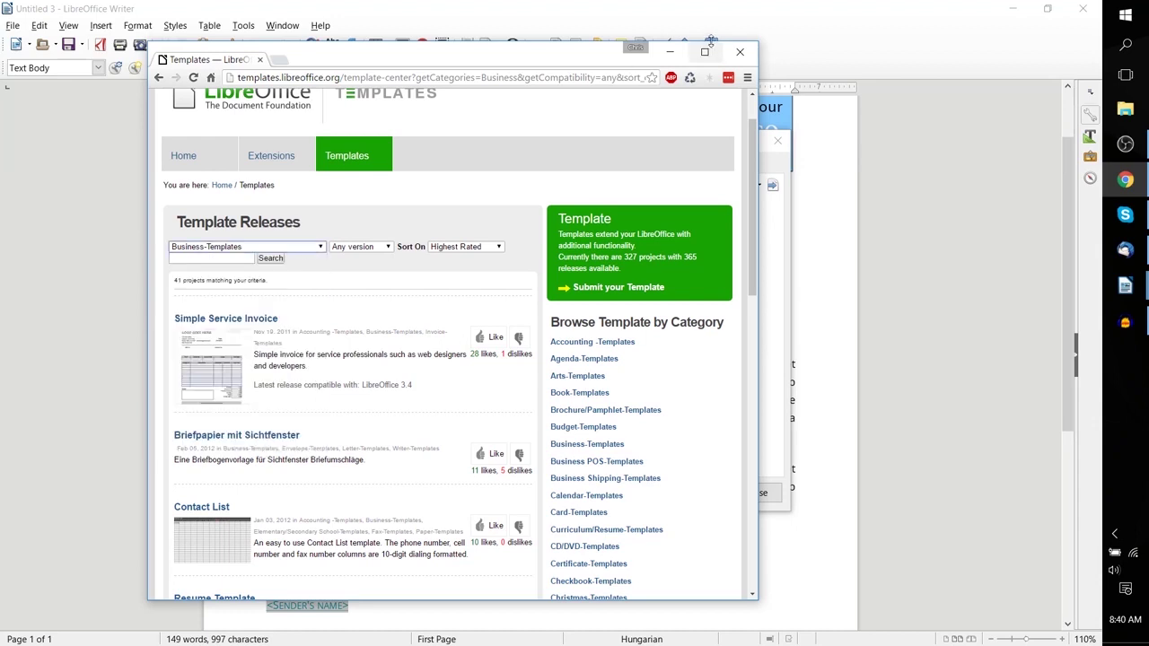
Step: Close the browser window with the templates site and the Template Manager
left_click(739, 51)
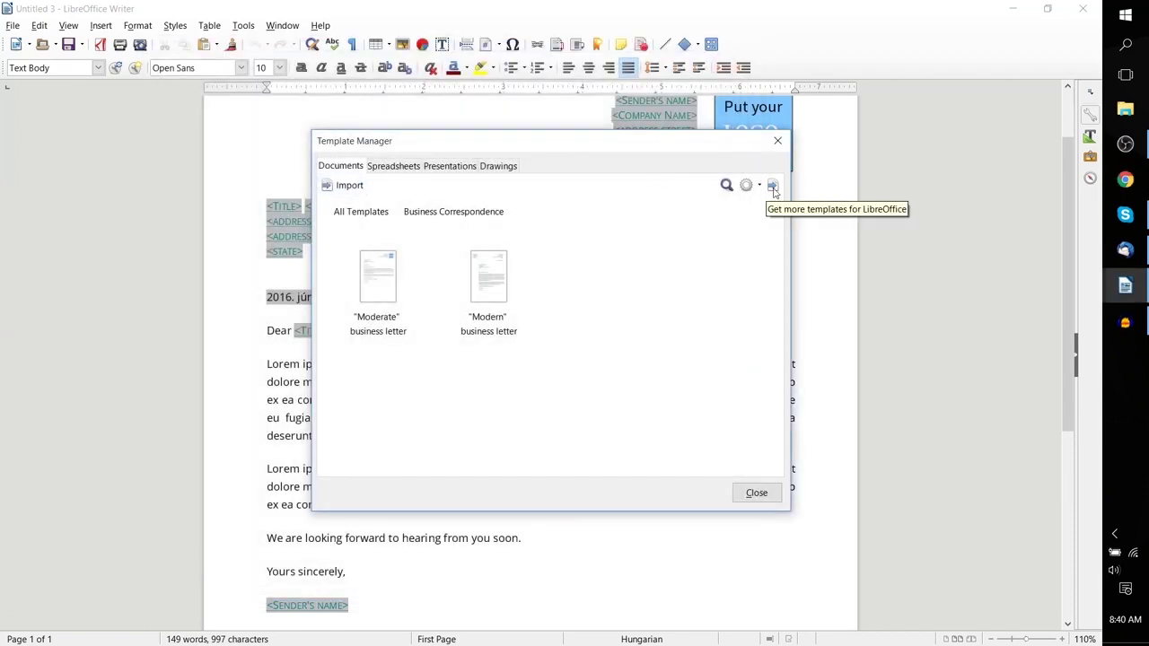
left_click(761, 499)
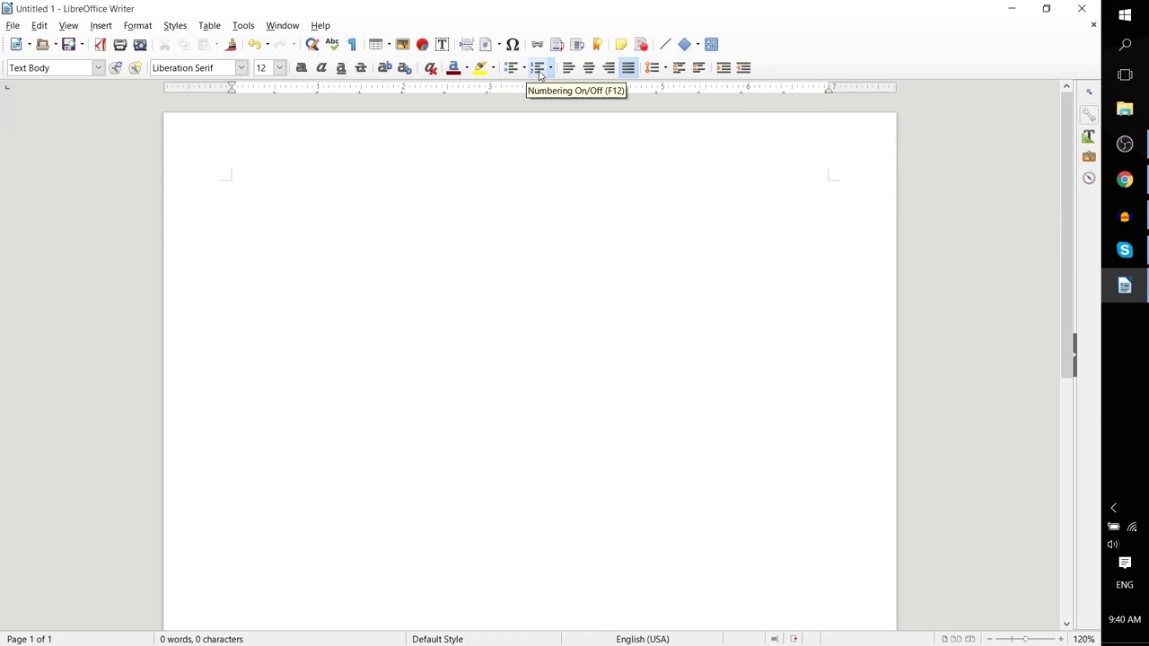
Step: Start a bulleted list in the empty document and set its bullet style to small solid diamonds
left_click(511, 67)
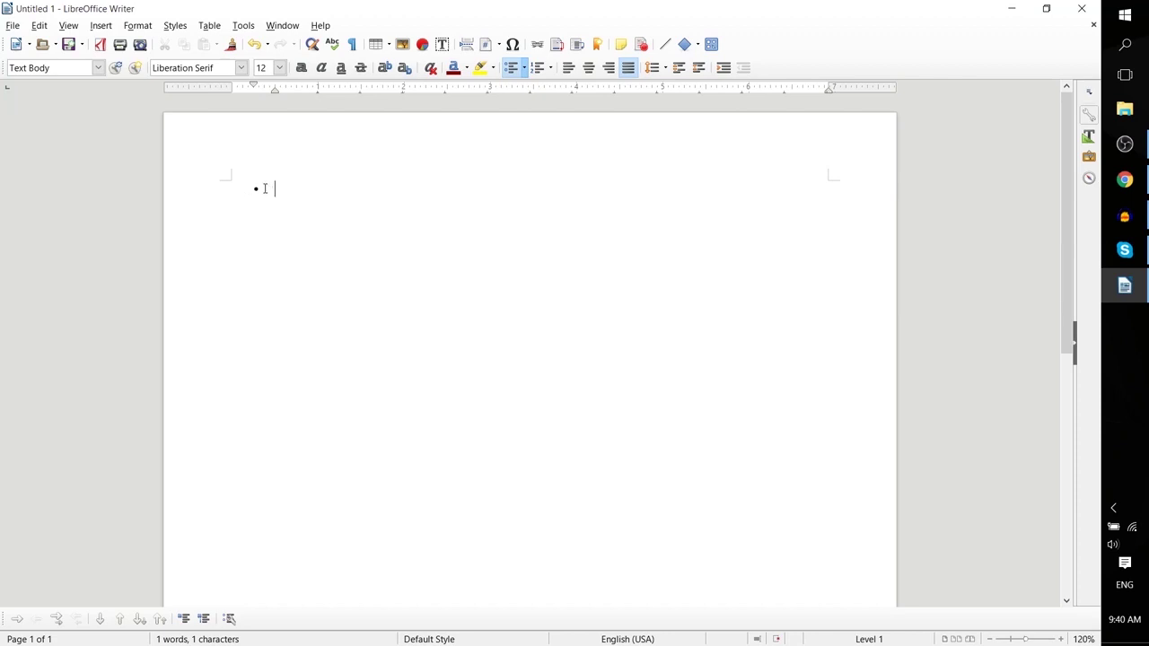
left_click(525, 68)
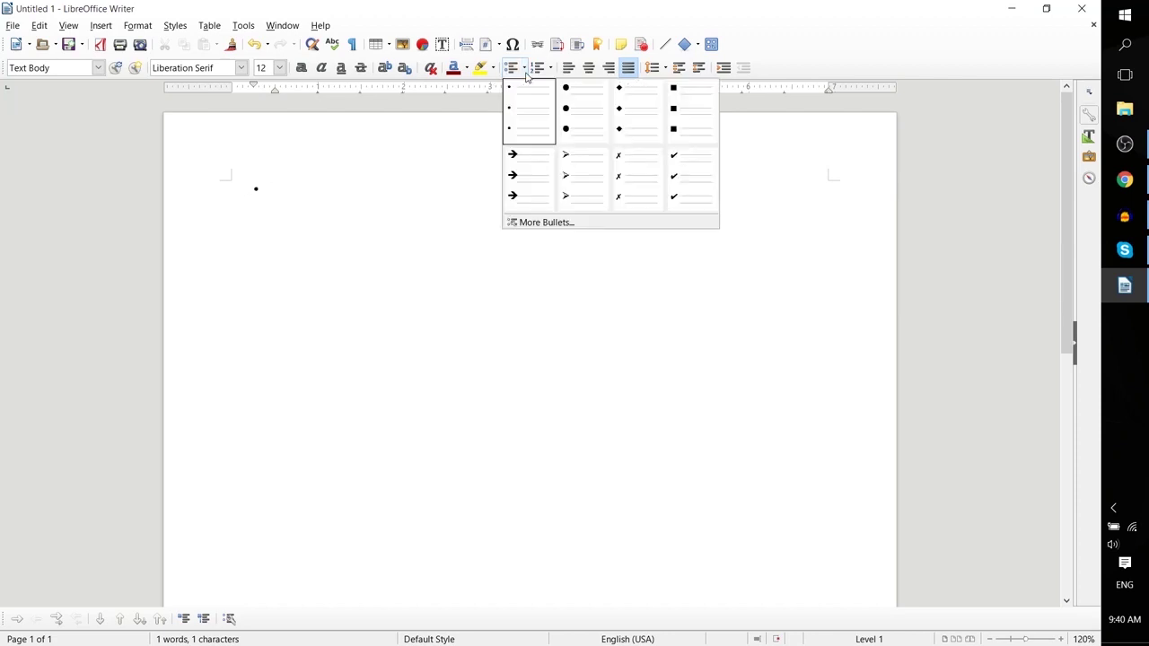
left_click(658, 133)
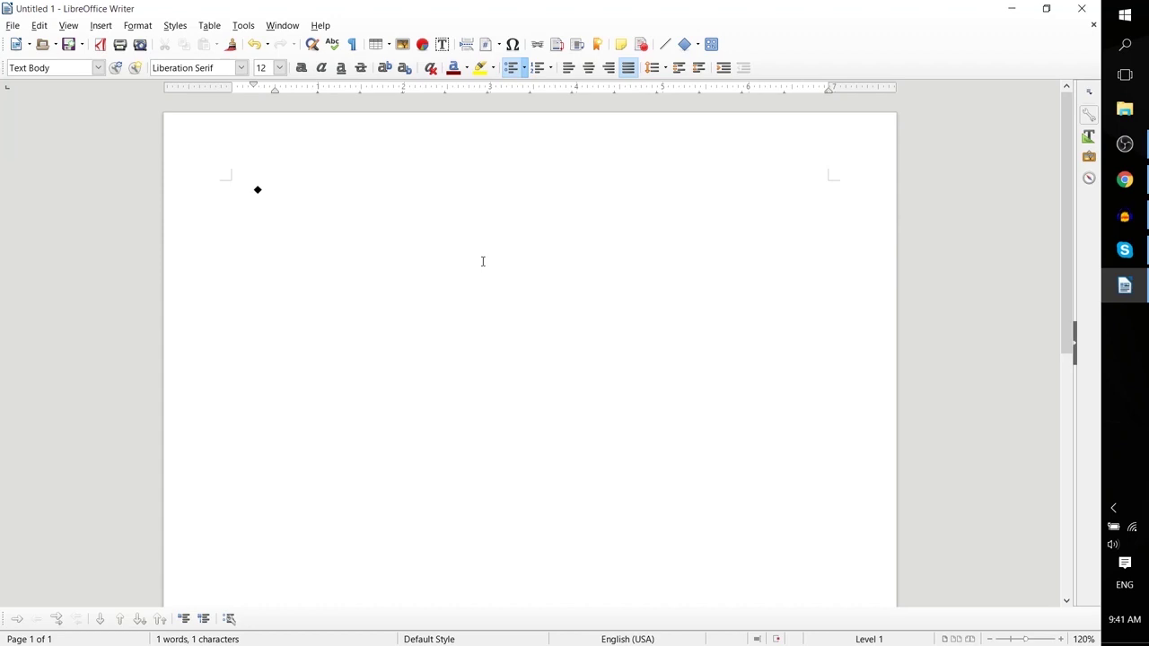
Step: Enter "List item 1", "List item 2" and "List item 3" as separate items of the bulleted list
type("List item 1")
key("Return")
type("List item 2")
key("Return")
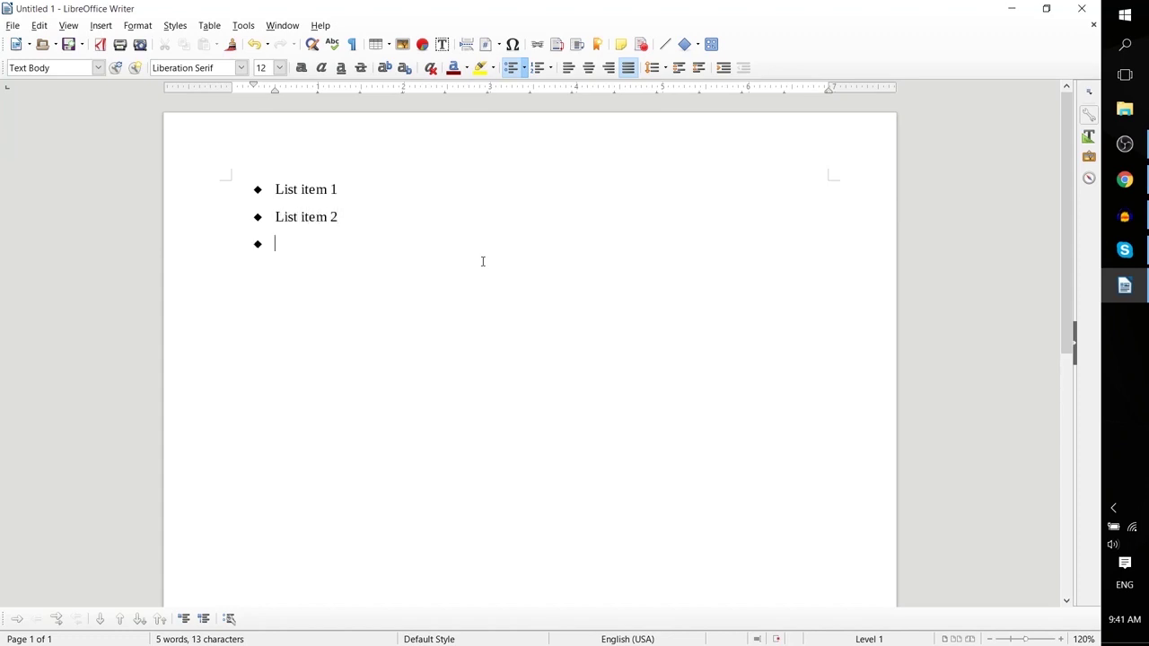
type("List item 3")
key("Return")
Step: End the bulleted list after the third item, leaving an unbulleted paragraph below it
key("Return")
key("ctrl+z")
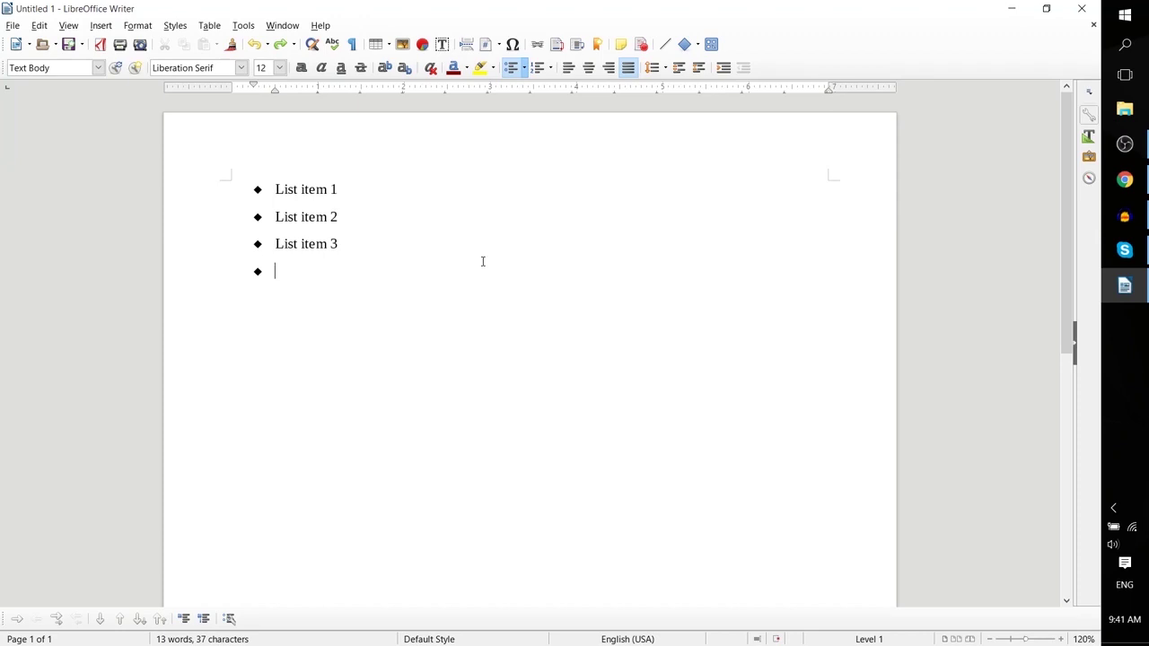
key("Return")
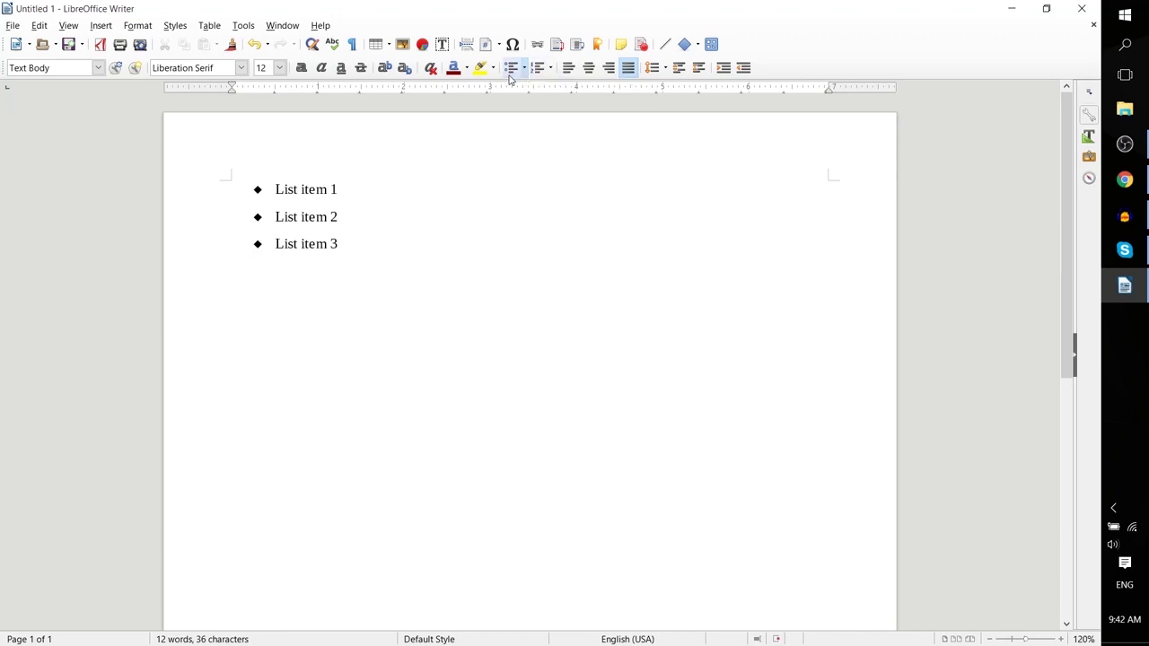
Step: Start a numbered list in the 1., 2., 3. format below the bulleted list
key("F12")
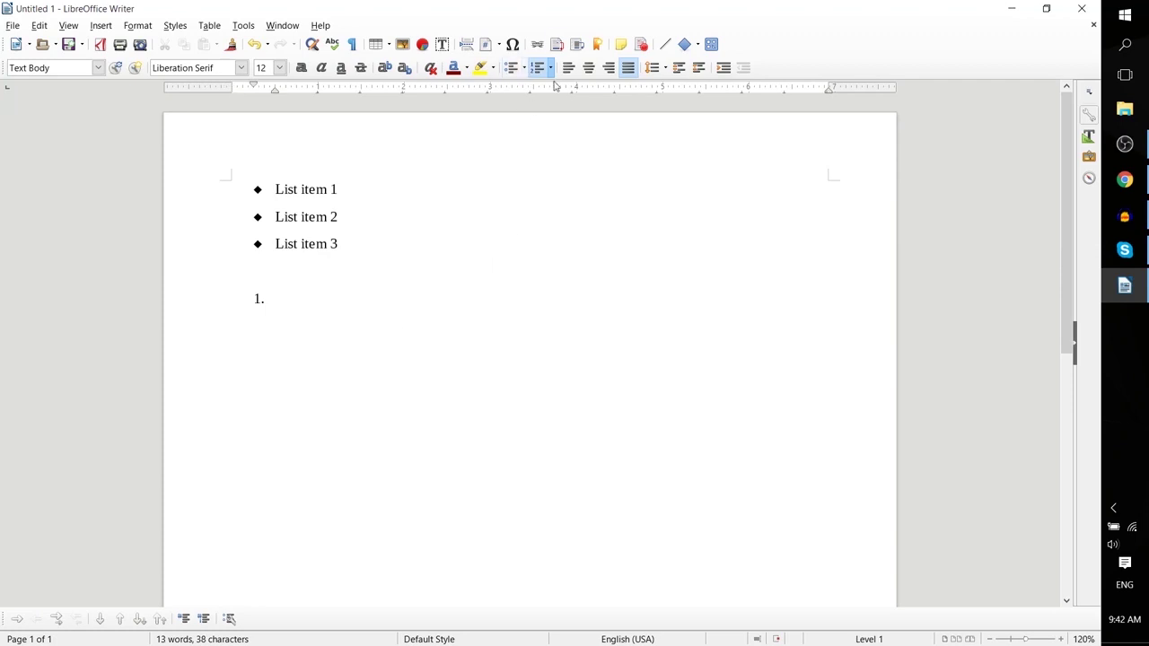
left_click(551, 69)
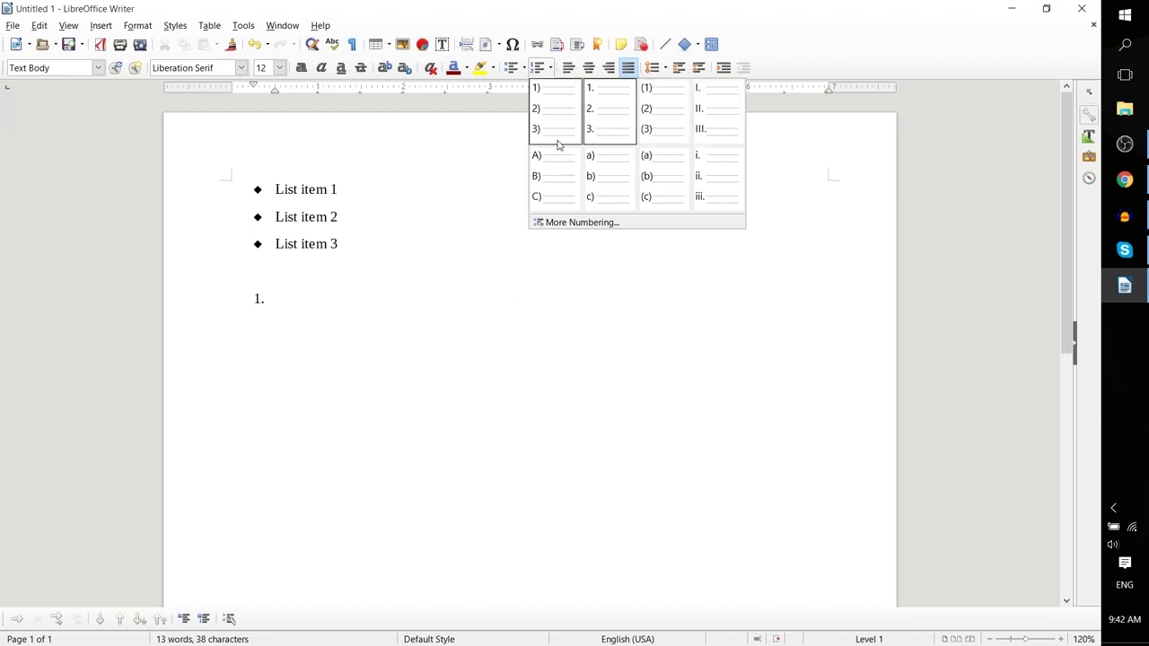
left_click(380, 316)
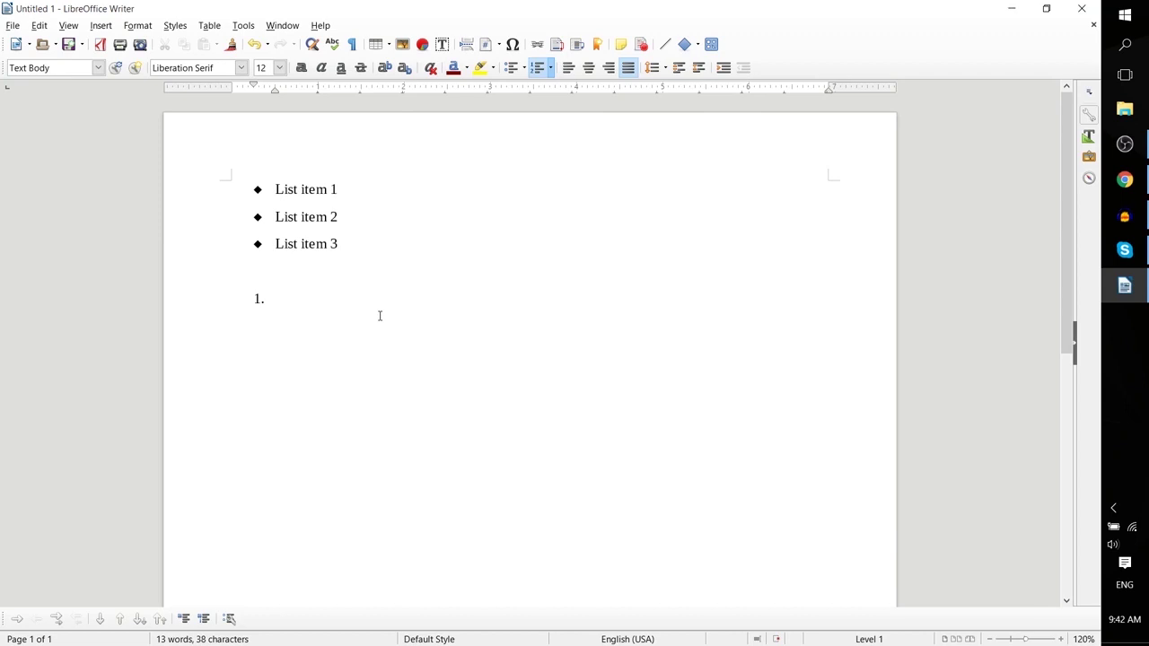
Step: Enter "Moose" and "Chicken" as the first two items of the numbered list and start a third item
type("Moose")
key("Return")
type("Nic")
key("BackSpace")
key("BackSpace")
key("BackSpace")
type("Chicken")
key("Return")
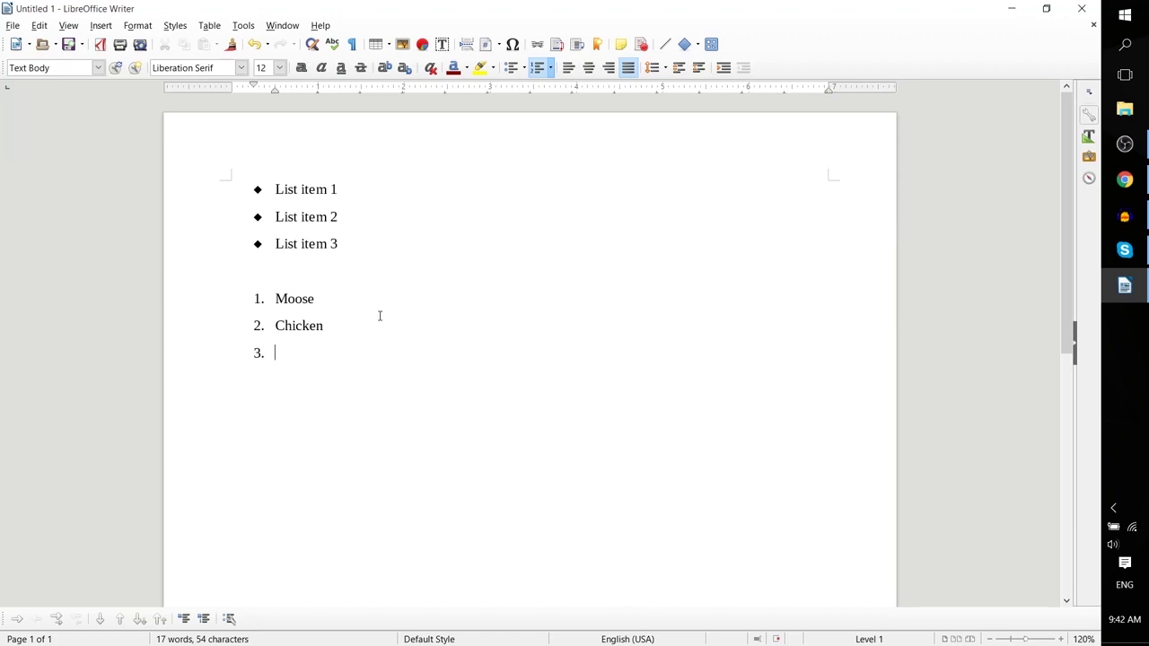
Step: Add "Bird" and "Feathers" as second-level numbered items under Chicken
left_click_drag(324, 326, 279, 325)
left_click(286, 355)
key("Tab")
type("Bird")
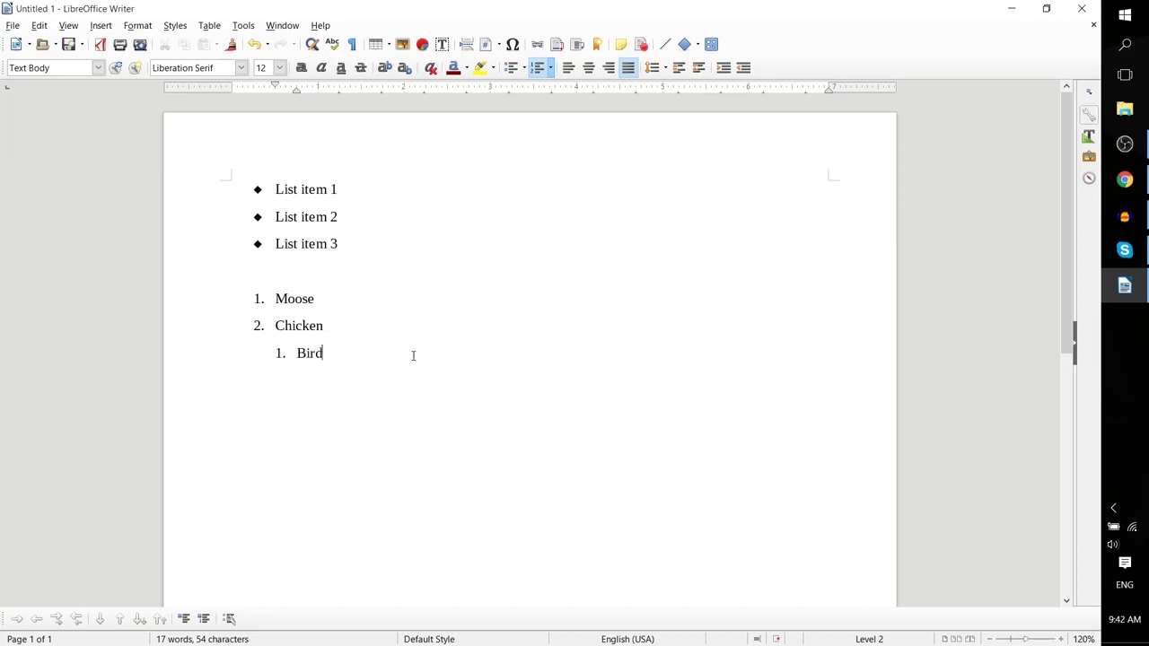
key("Return")
type("Feathers")
key("Return")
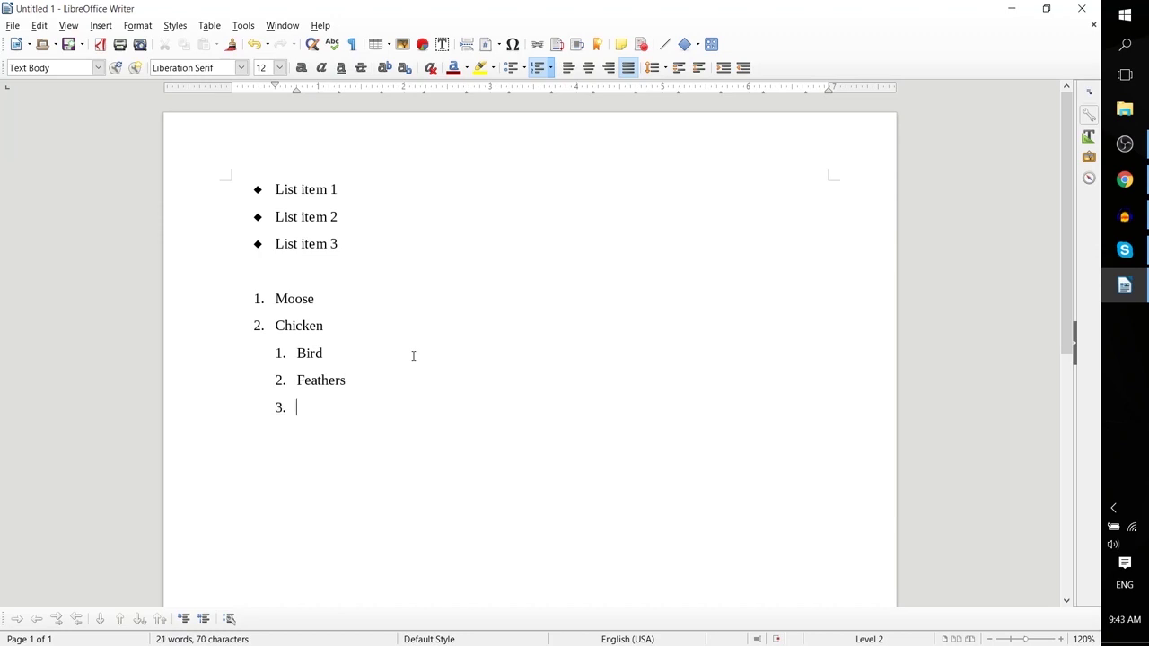
Step: Add "Yellow" and "Red" as third-level numbered items under Feathers
key("Tab")
type("Yellow")
key("Return")
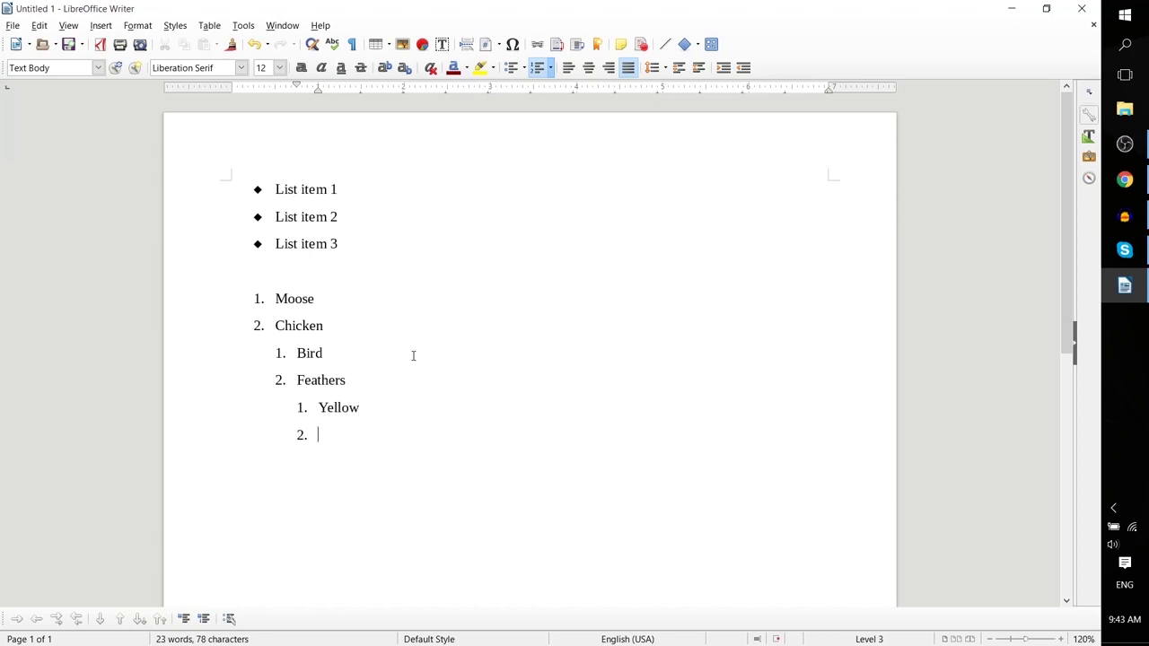
type("Red")
left_click(295, 353)
left_click(266, 310)
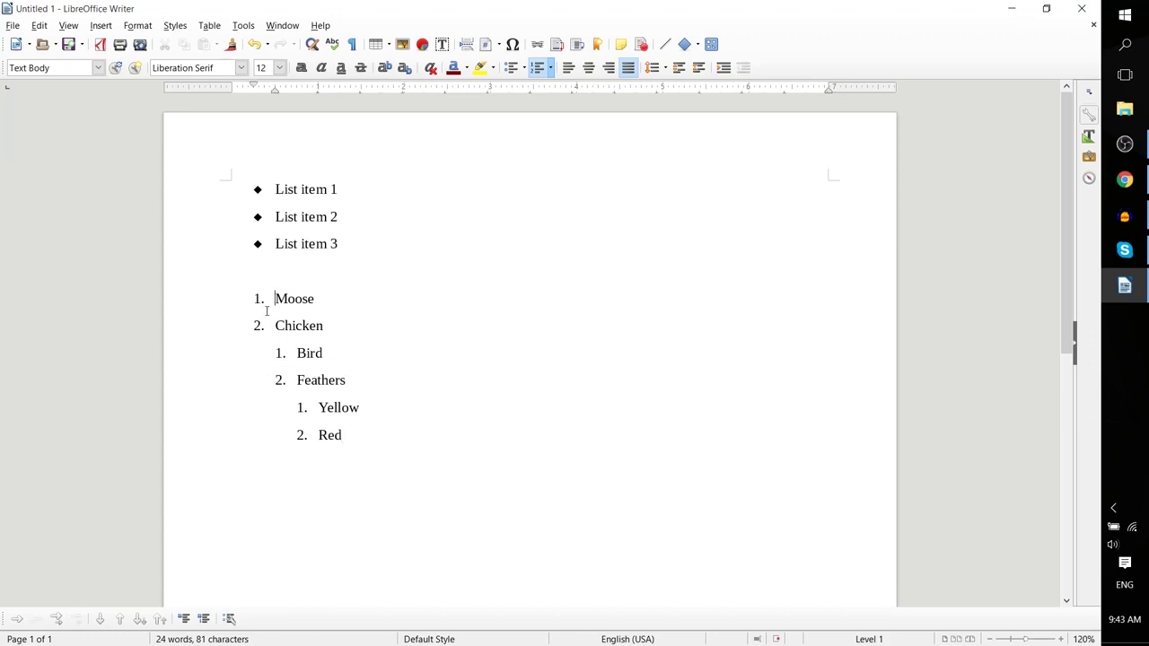
left_click(283, 349)
left_click(281, 352)
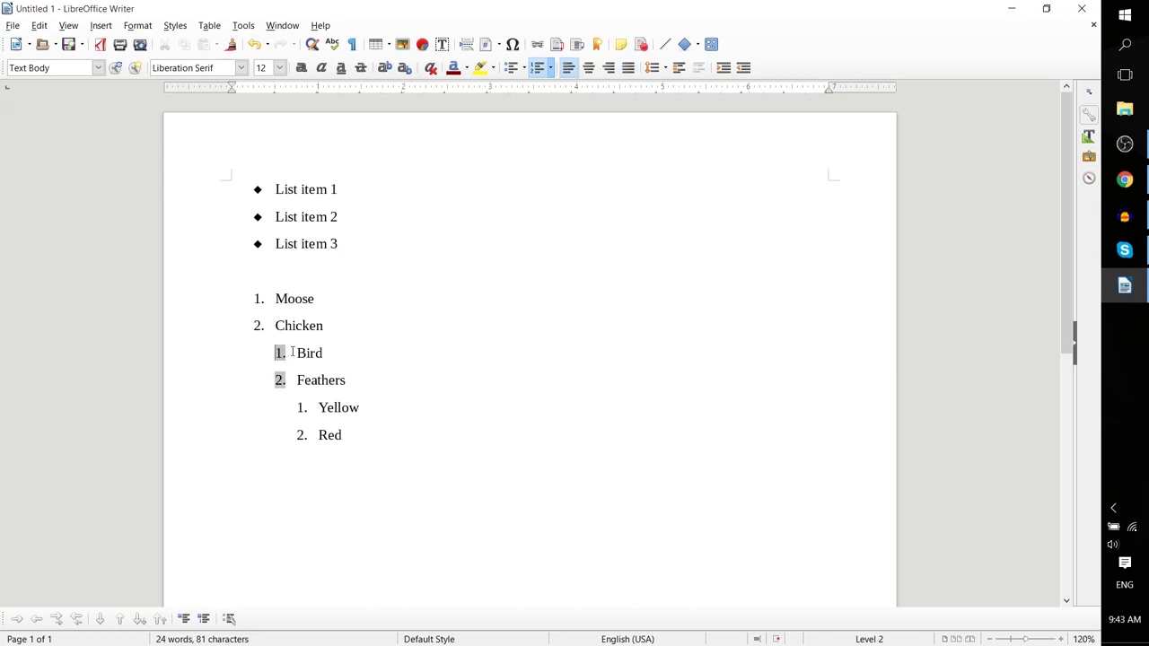
left_click(302, 409)
left_click(349, 380)
left_click(285, 352)
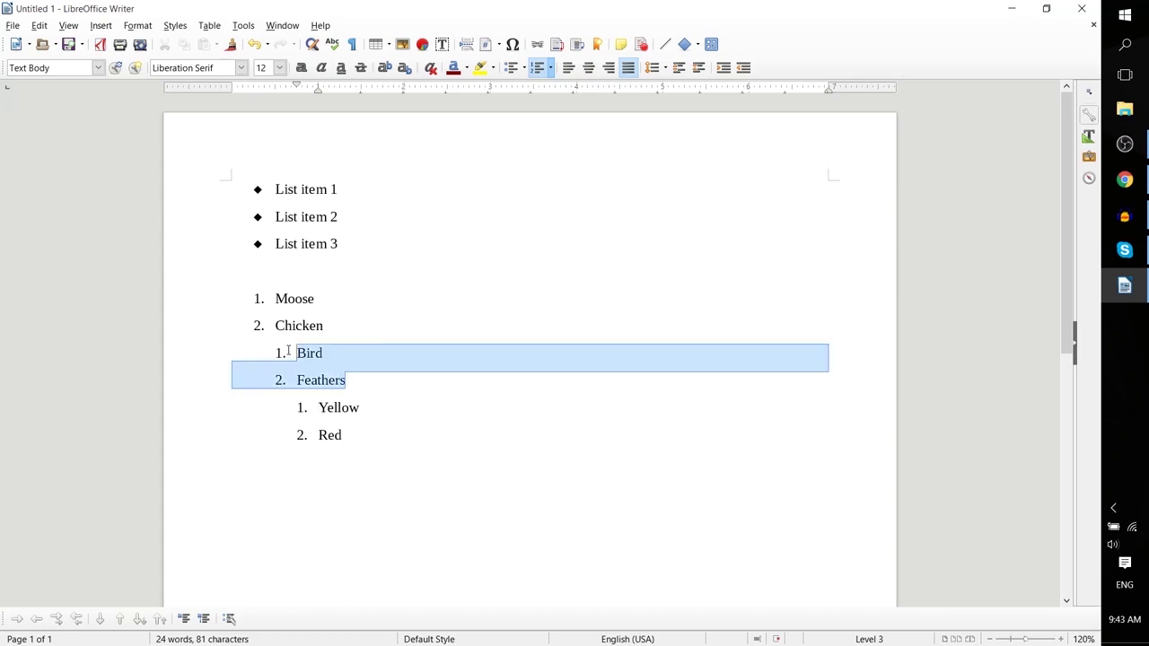
Step: Change the numbering format of the second-level items Bird and Feathers to a), b), c)
left_click(295, 353)
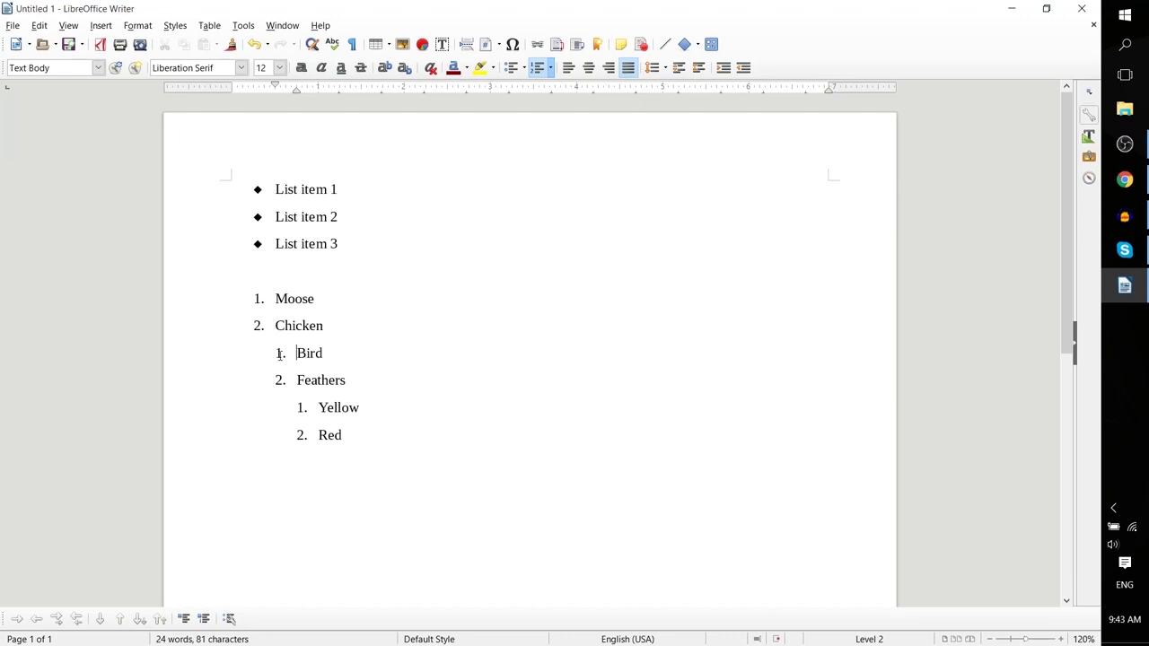
left_click(551, 68)
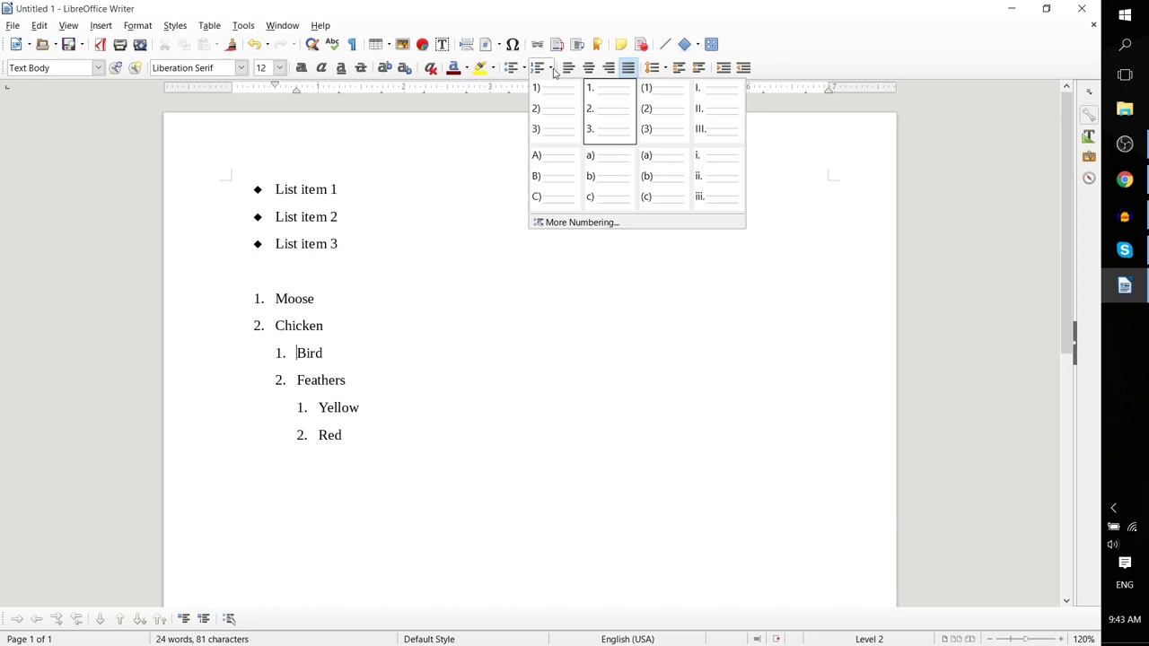
left_click(603, 192)
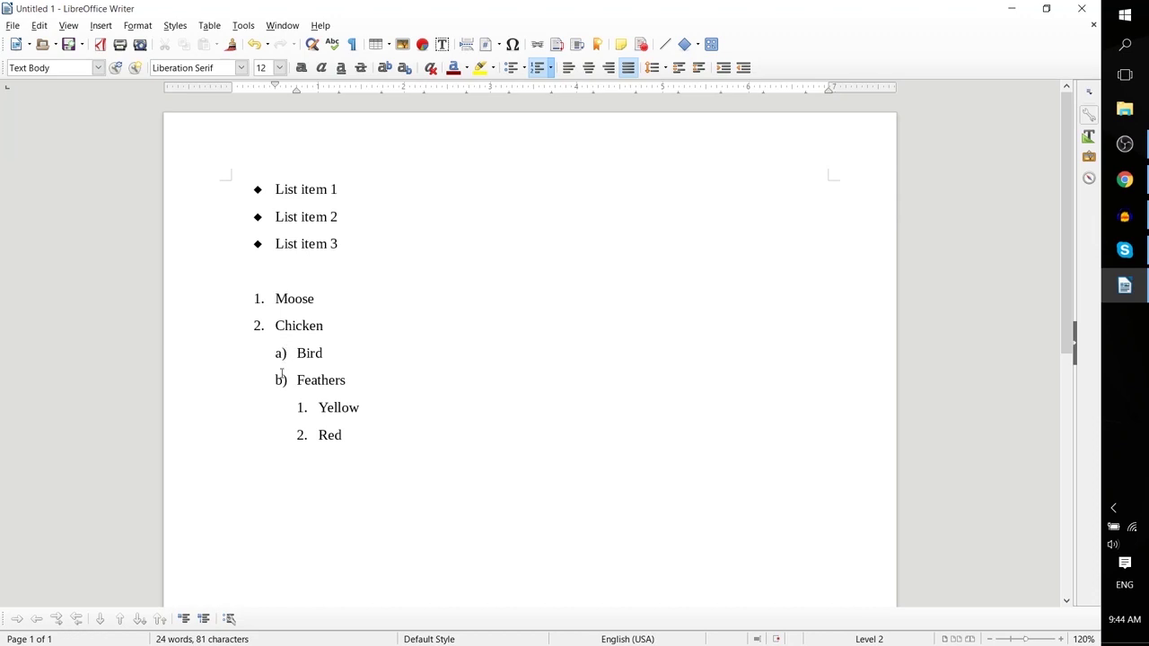
Step: Change the numbering format of the third-level items Yellow and Red to i., ii., iii
left_click(366, 418)
left_click(550, 67)
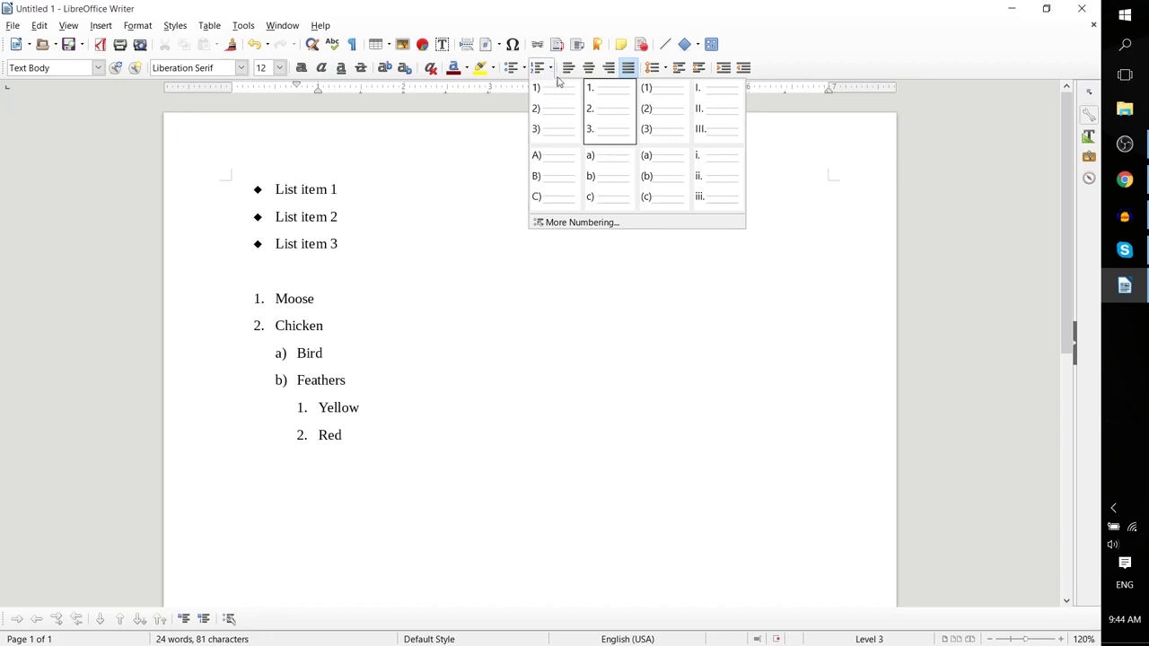
left_click(703, 178)
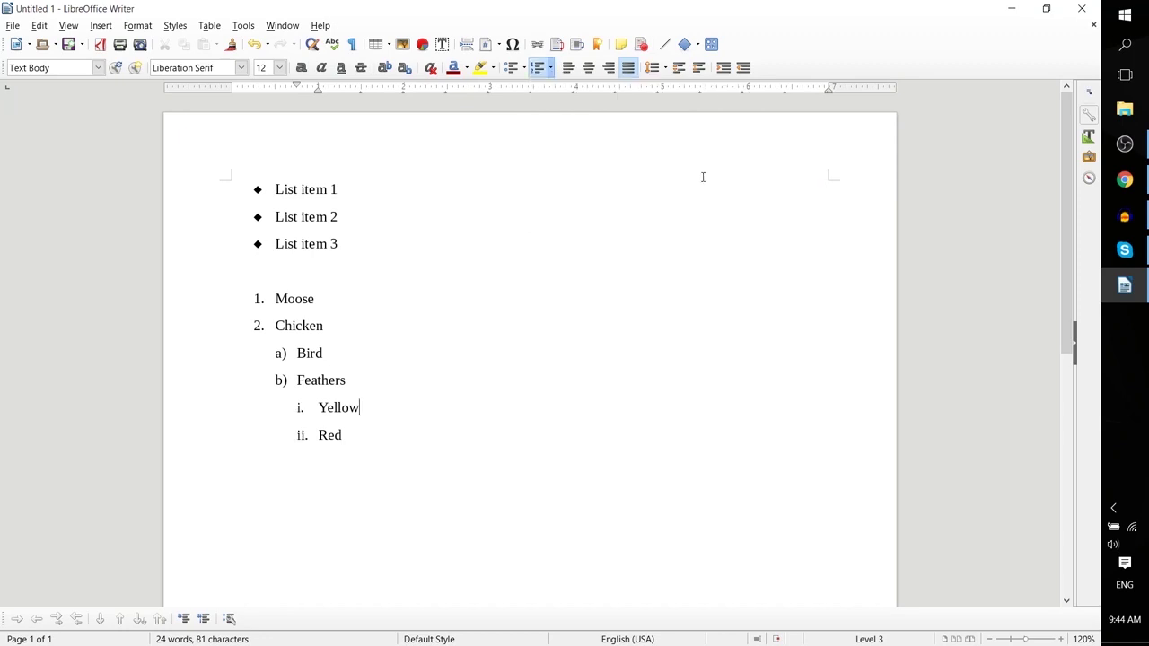
left_click(265, 298)
Step: Add "Second Level" as a second-level item under List item 1 and give it an arrow bullet
left_click(352, 184)
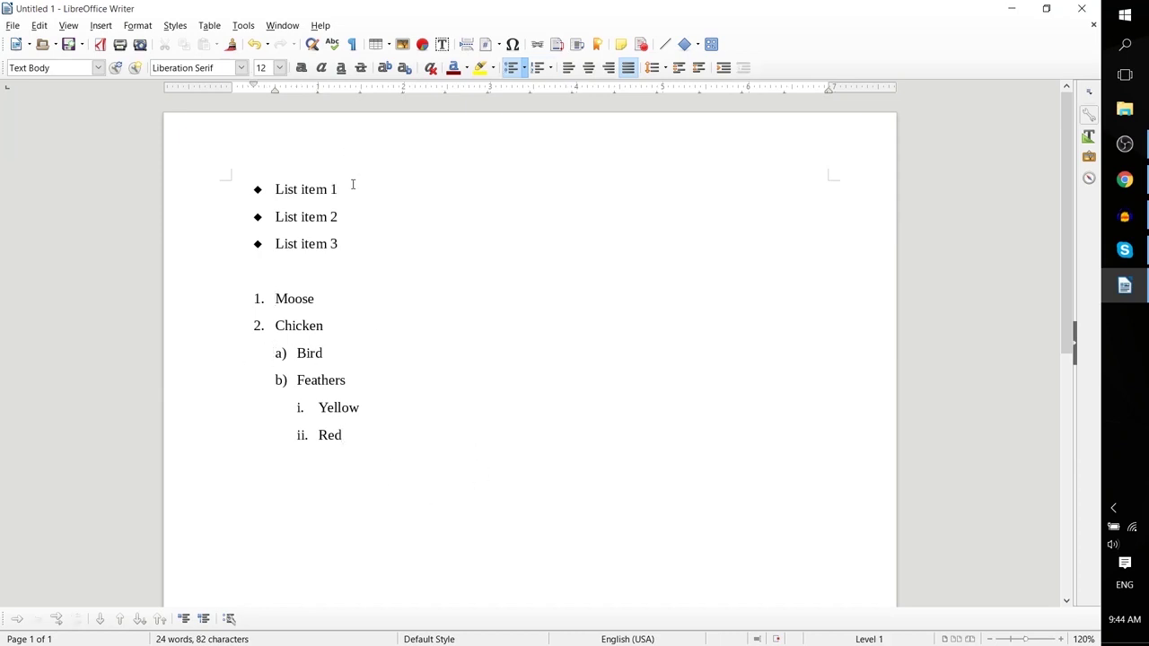
key("Return")
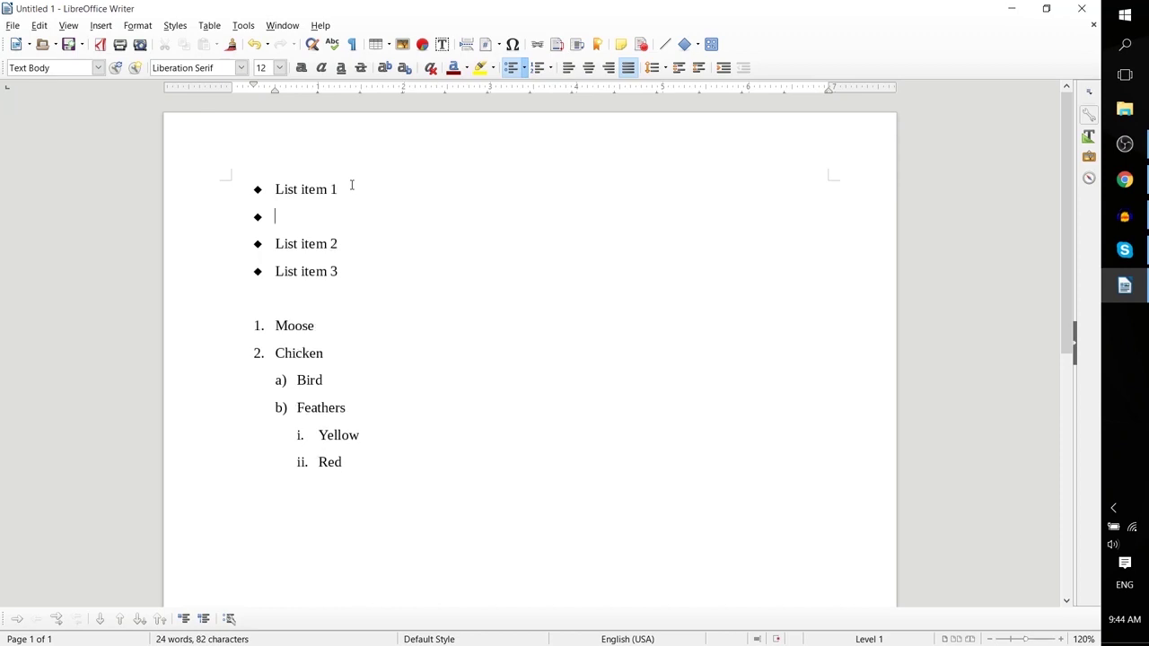
key("Tab")
type("Second Level")
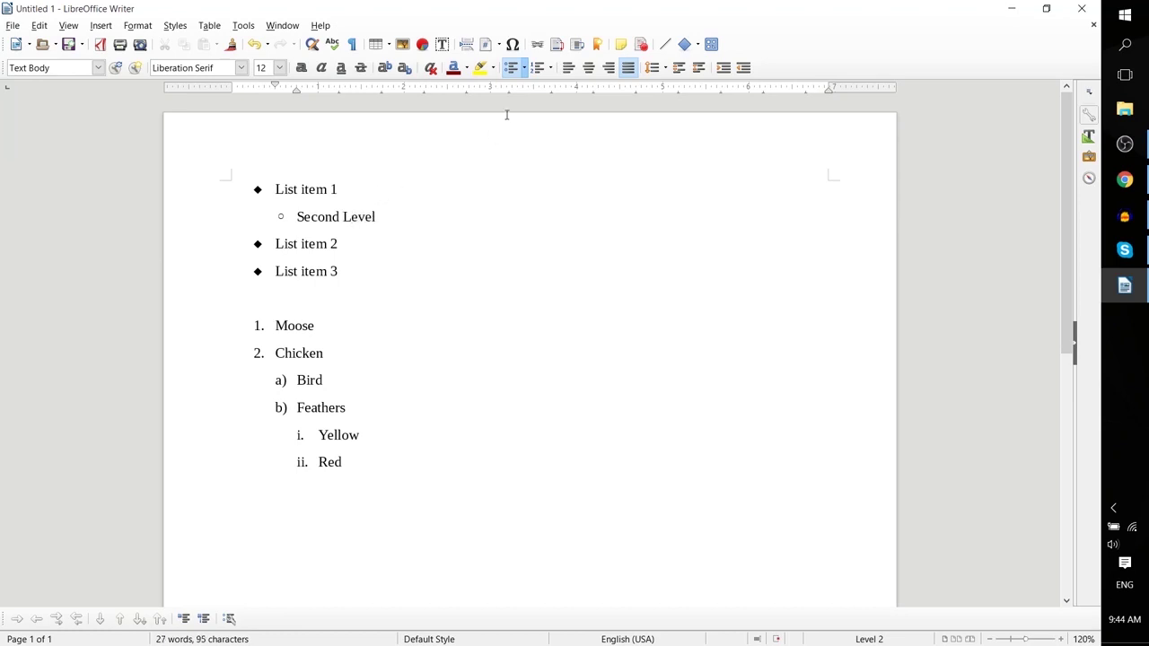
left_click(524, 68)
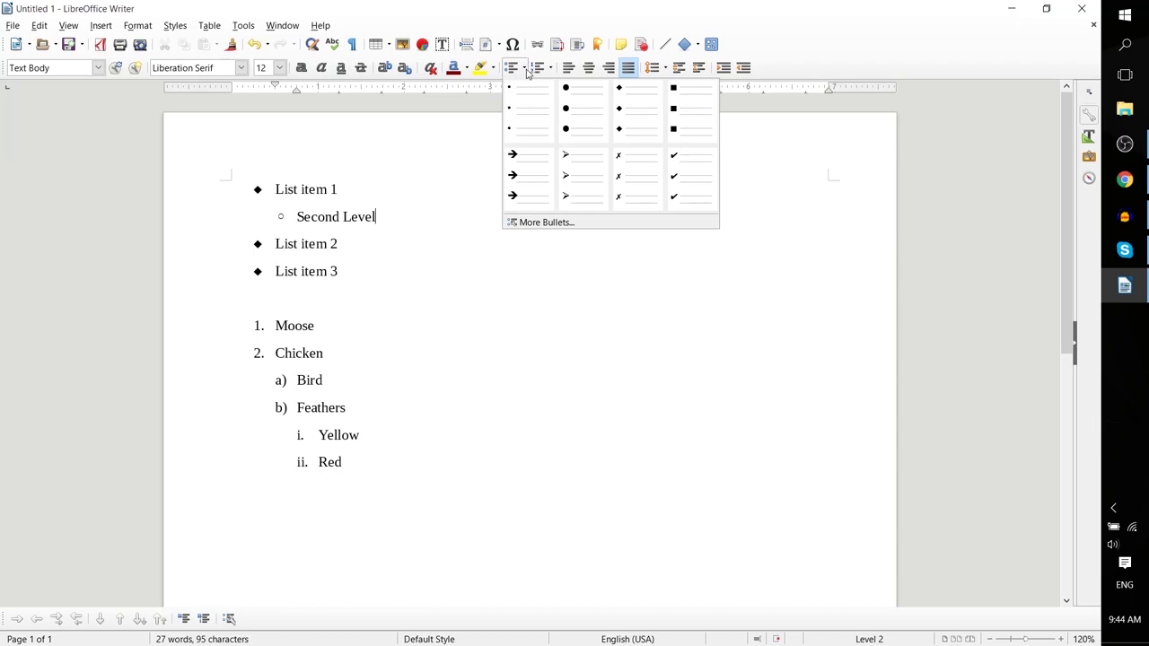
left_click(531, 165)
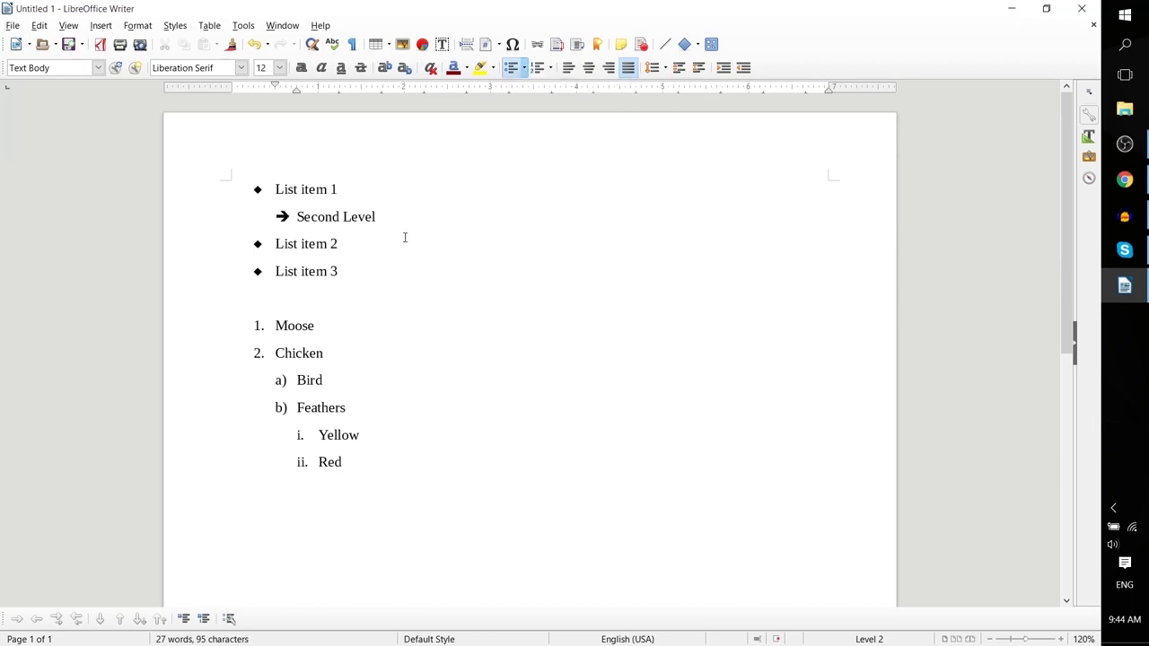
Step: Add "Third Level" nested under Second Level and "Fourth Level" nested one level deeper in the bulleted list
key("Return")
key("Tab")
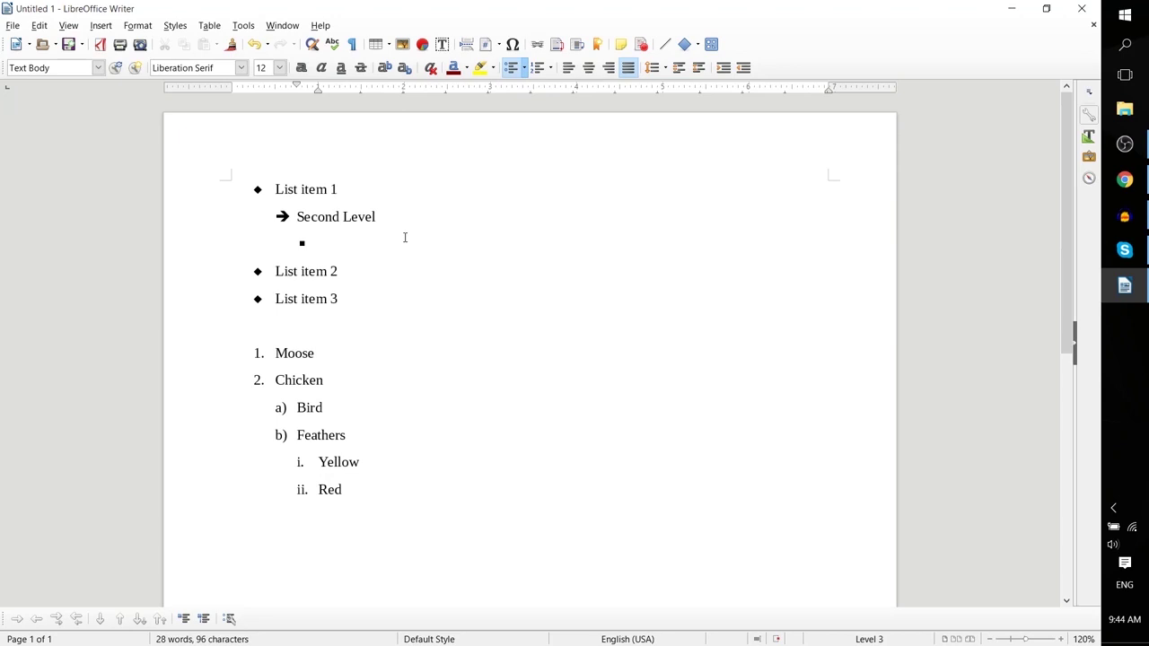
type("Third Level")
key("Return")
key("Tab")
type("Fourth Lev")
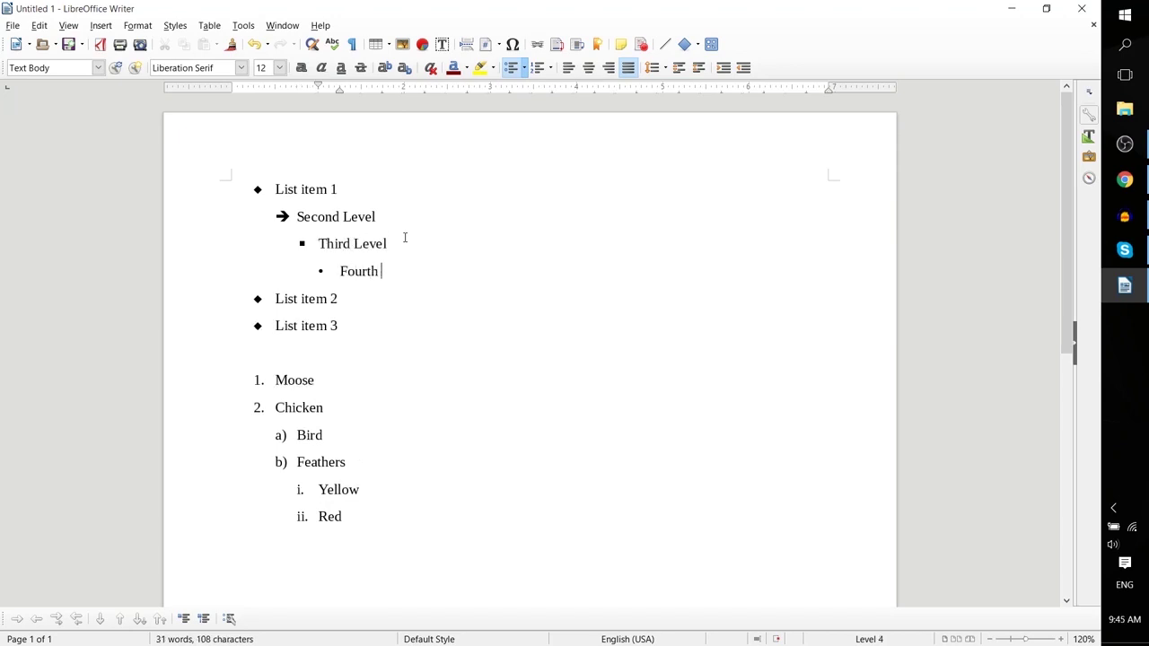
type("el")
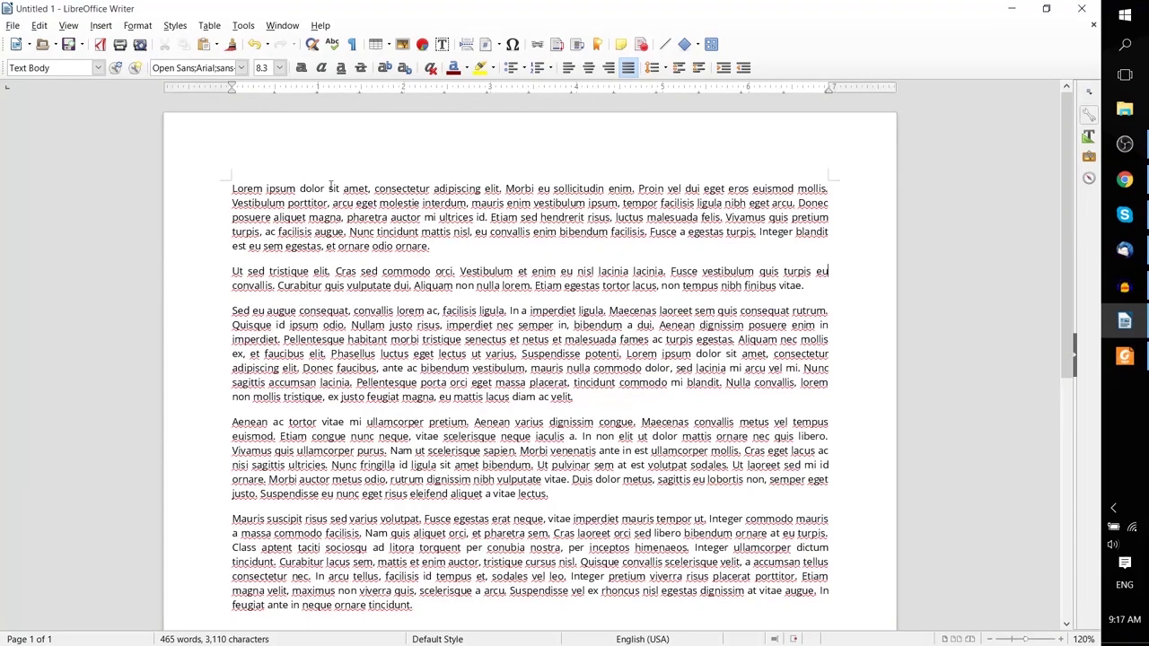
Step: Change the font of the entire first lorem ipsum paragraph to Adobe Gothic Std B
left_click_drag(429, 246, 234, 189)
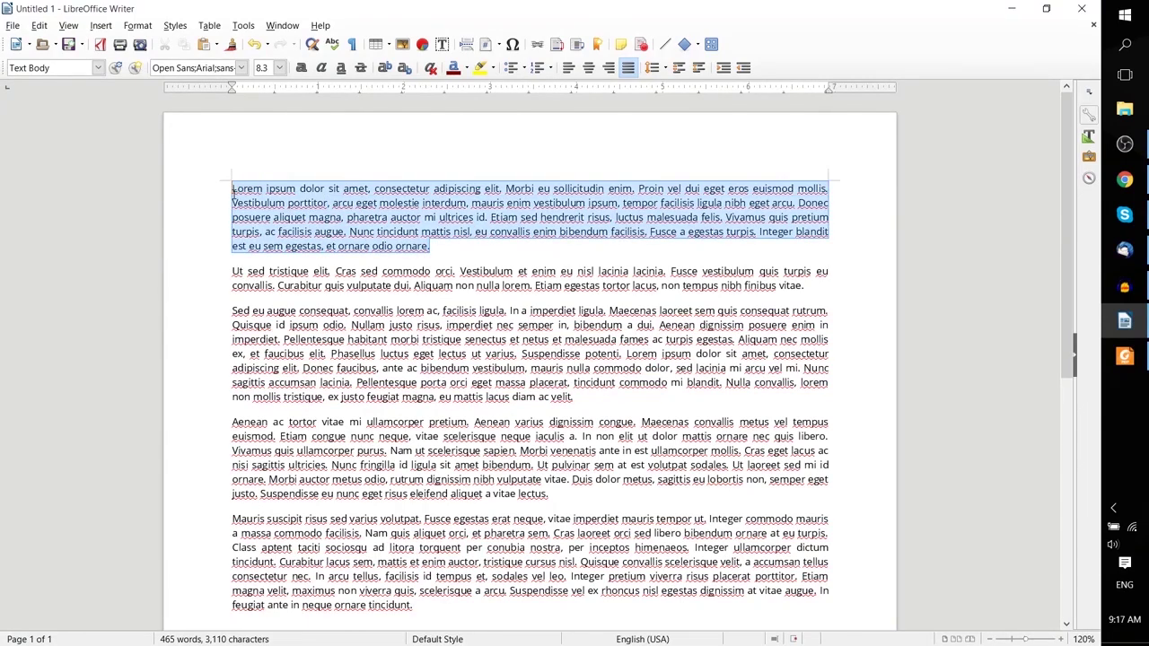
left_click(241, 70)
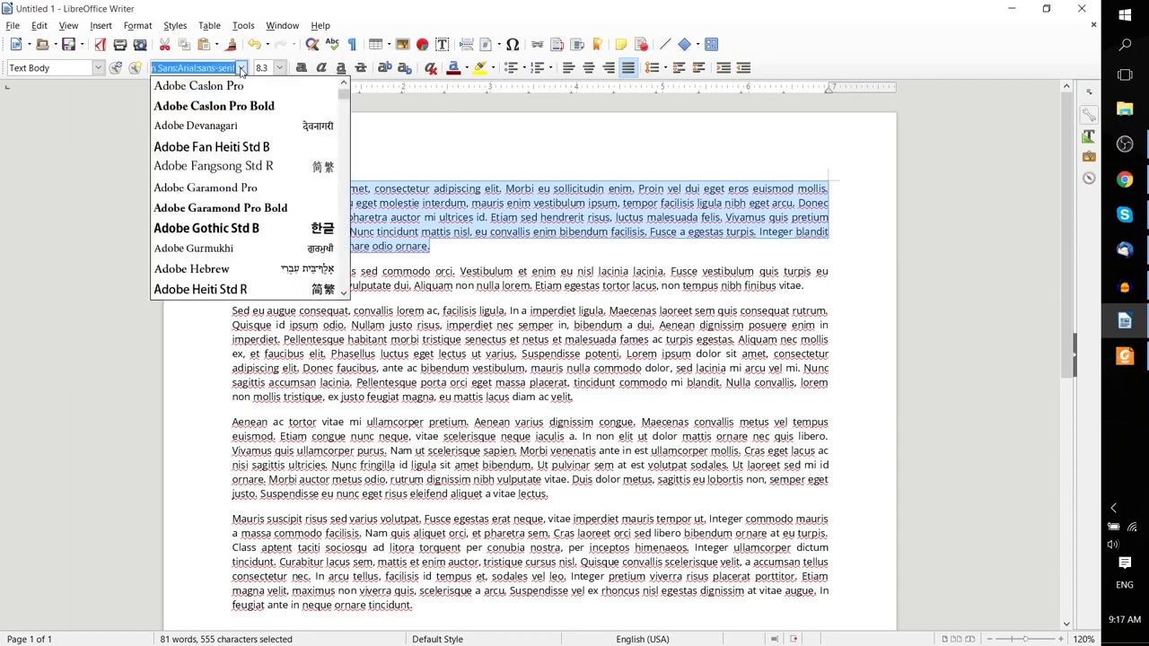
left_click(269, 232)
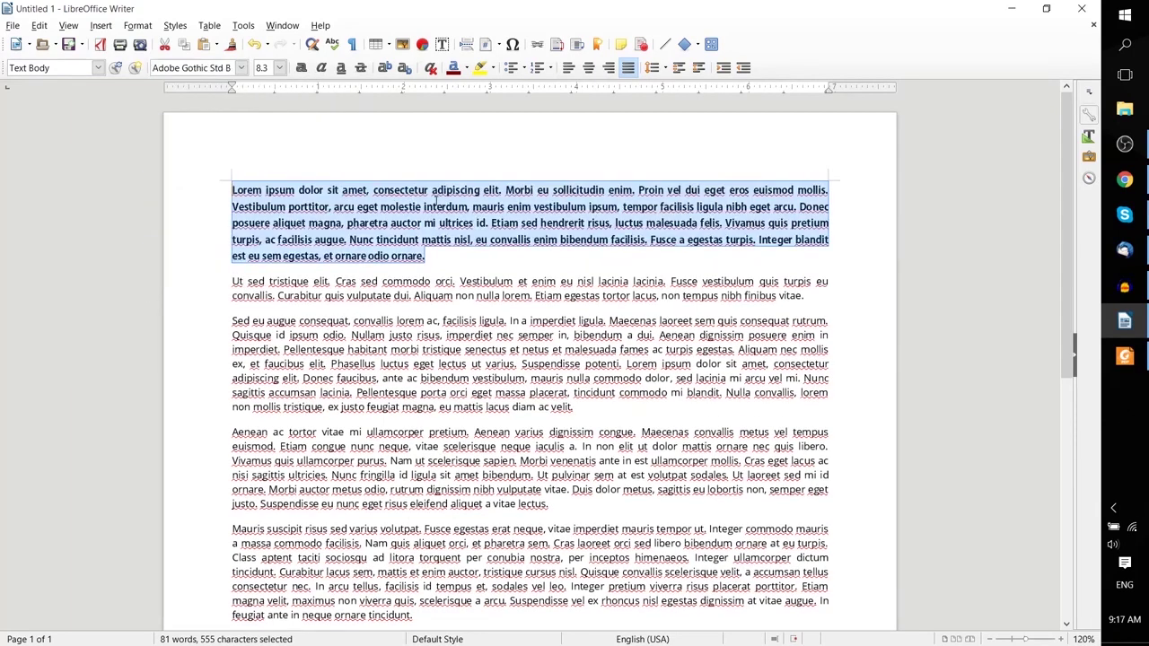
Step: Browse the list of installed fonts down to the Segoe and Sitka families, then close it and deselect the paragraph
left_click(243, 70)
scroll(334, 110, "down", 4)
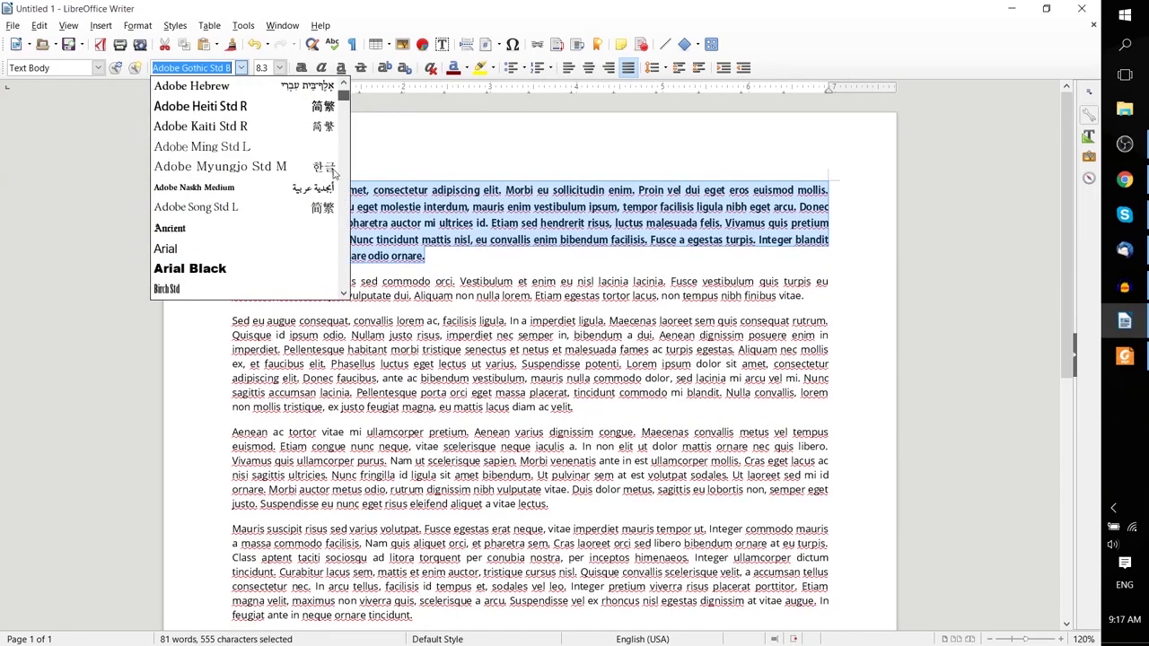
left_click(344, 256)
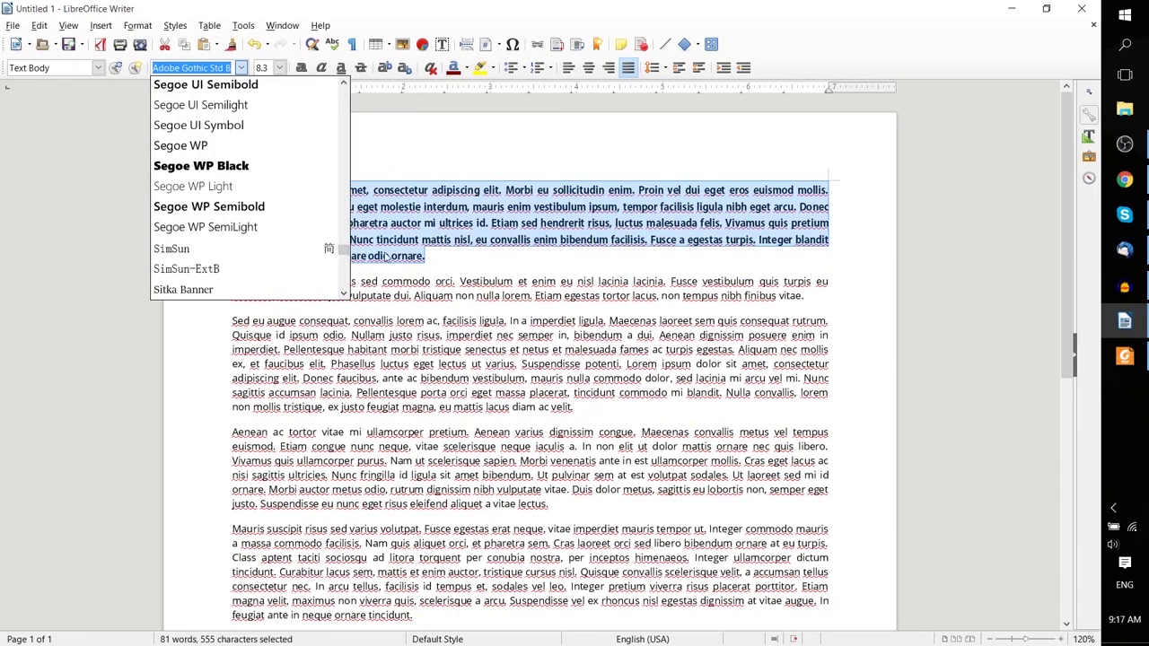
left_click(462, 256)
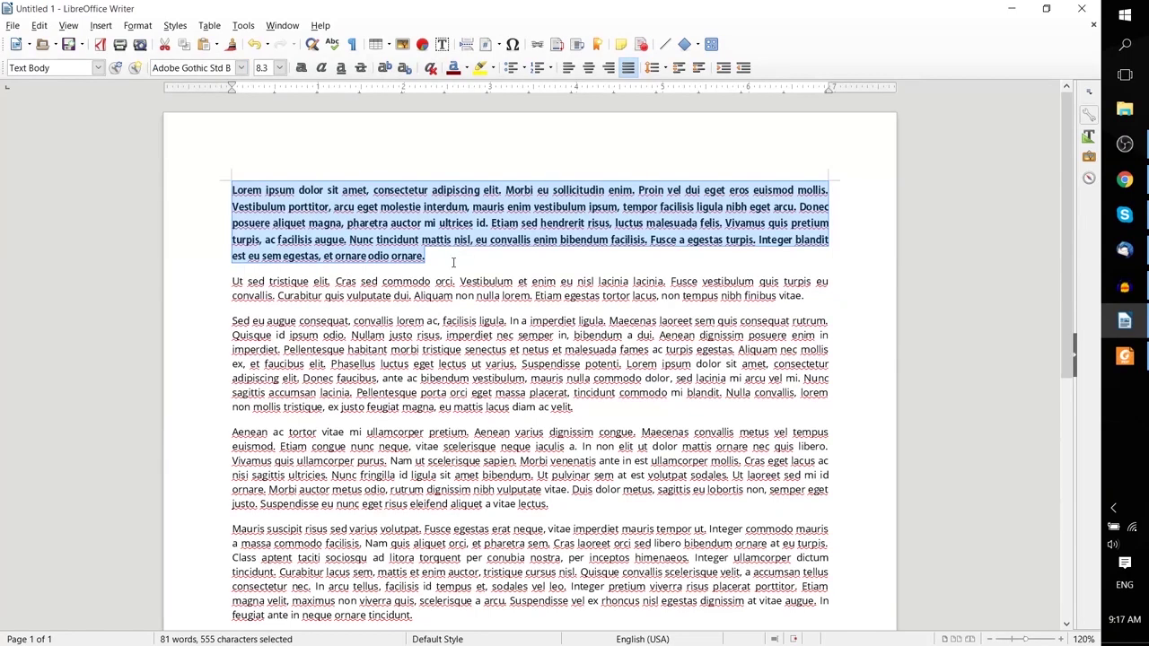
left_click(454, 262)
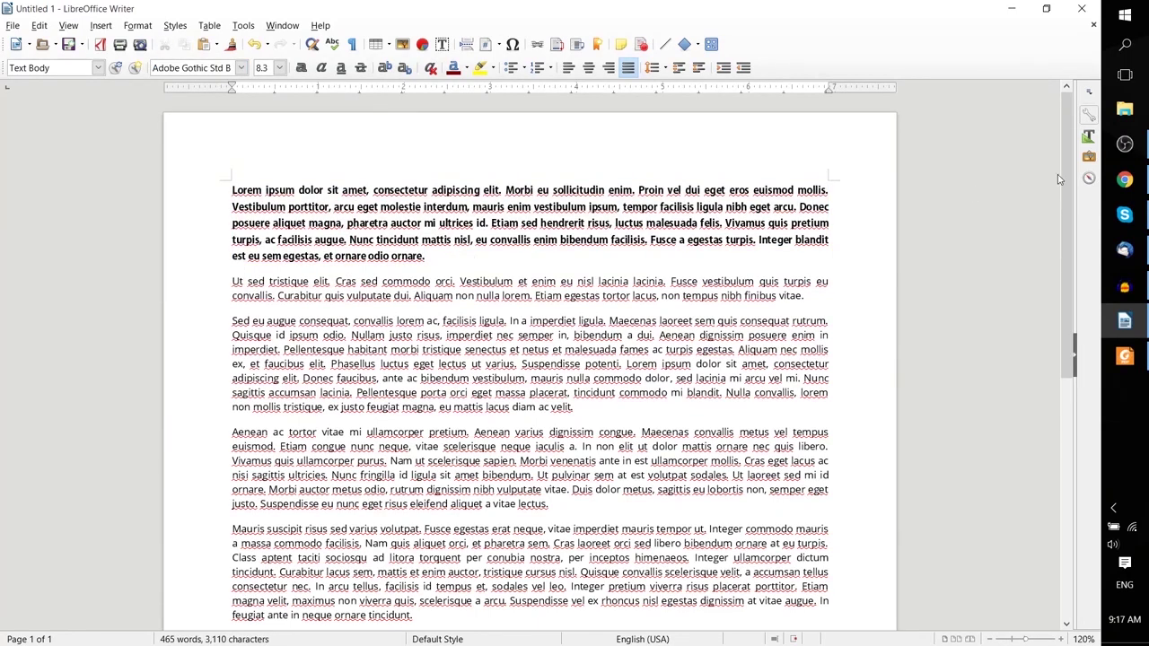
Step: Switch to the Chrome browser, download the Lemon/Milk font from dafont.com and open the lemon_milk.zip archive
left_click(1122, 180)
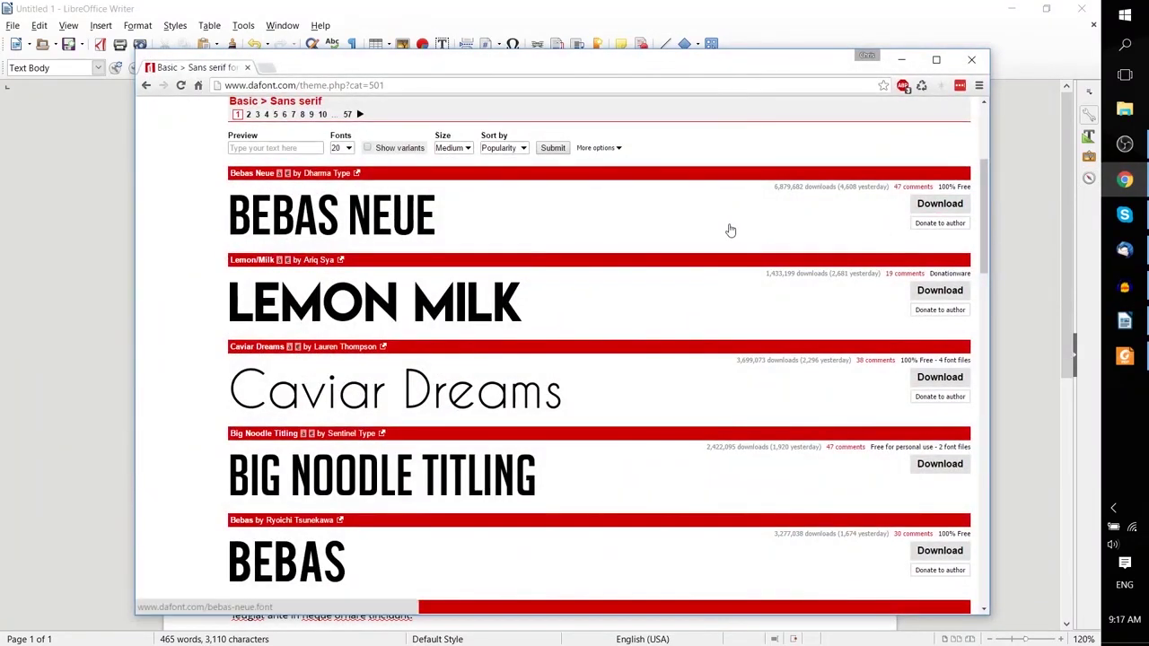
scroll(730, 231, "up", 1)
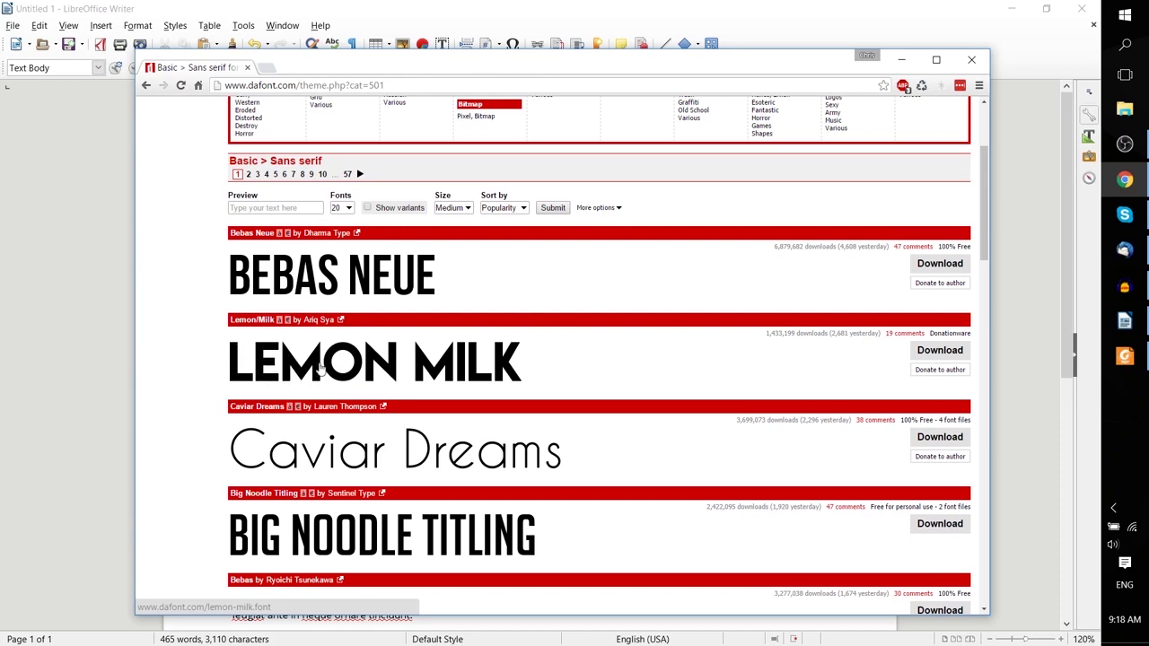
left_click(950, 353)
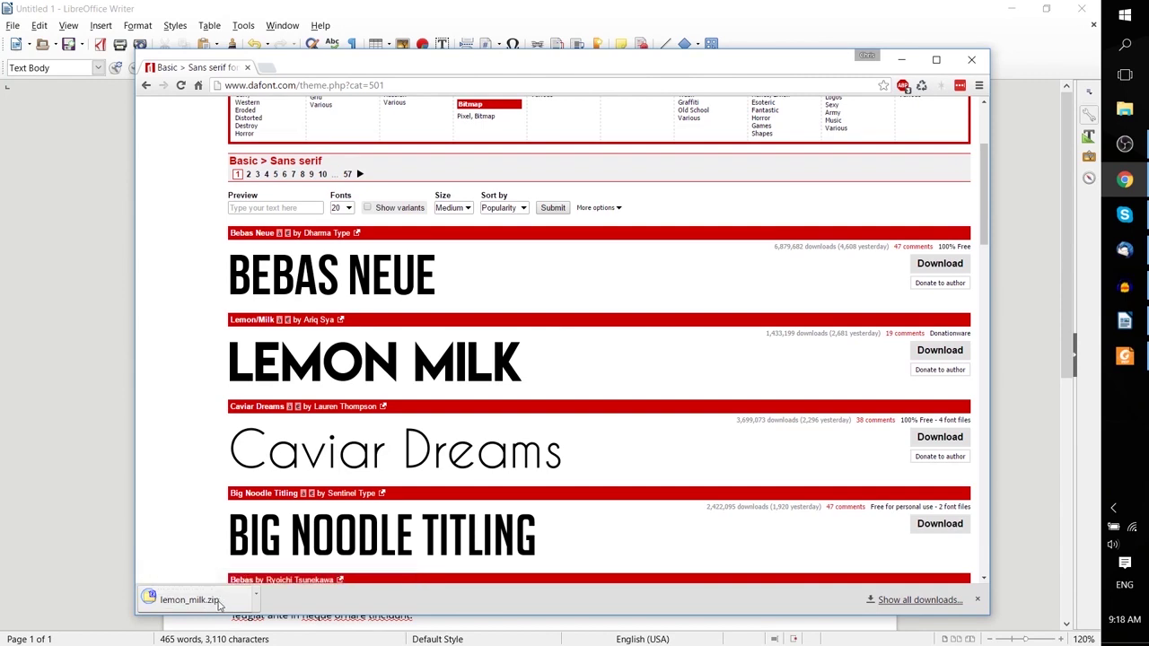
left_click(189, 600)
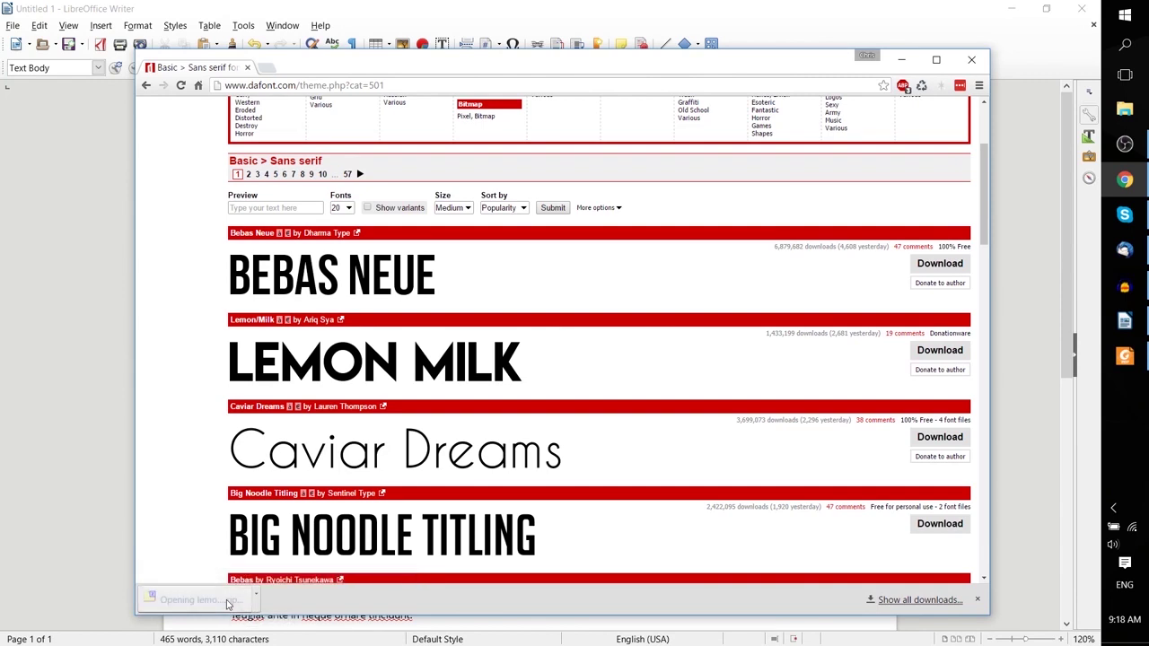
left_click_drag(298, 177, 421, 142)
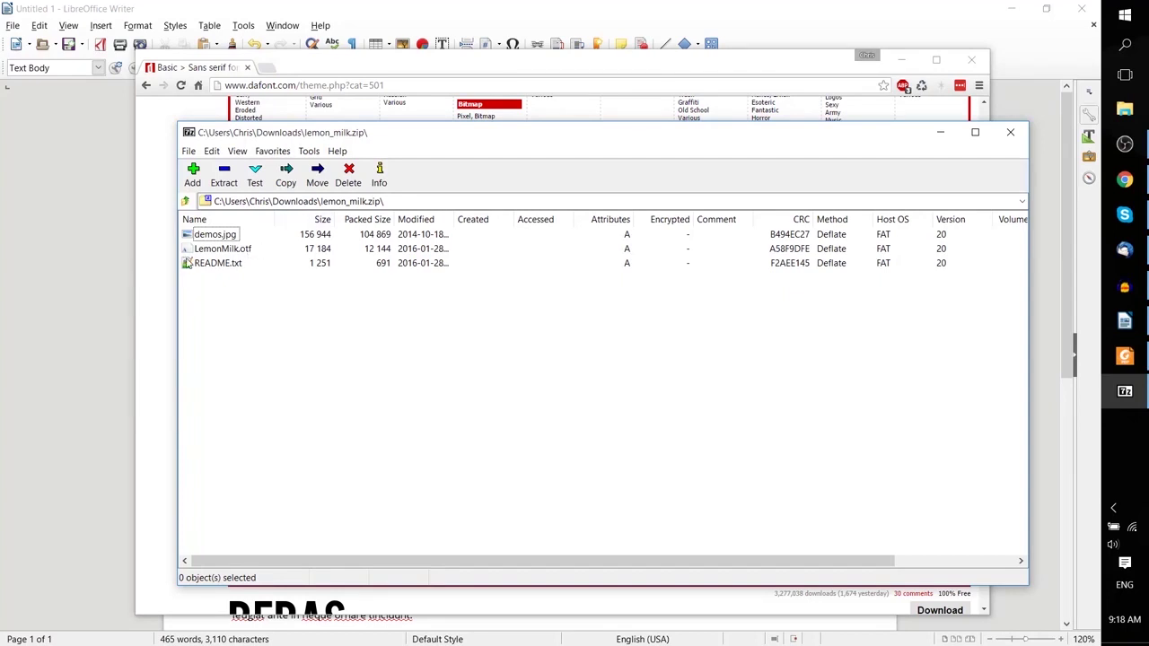
Step: Open LemonMilk.otf from the archive, look through its preview at all sample sizes and install the font
left_click(216, 251)
left_click(246, 308)
double_click(213, 251)
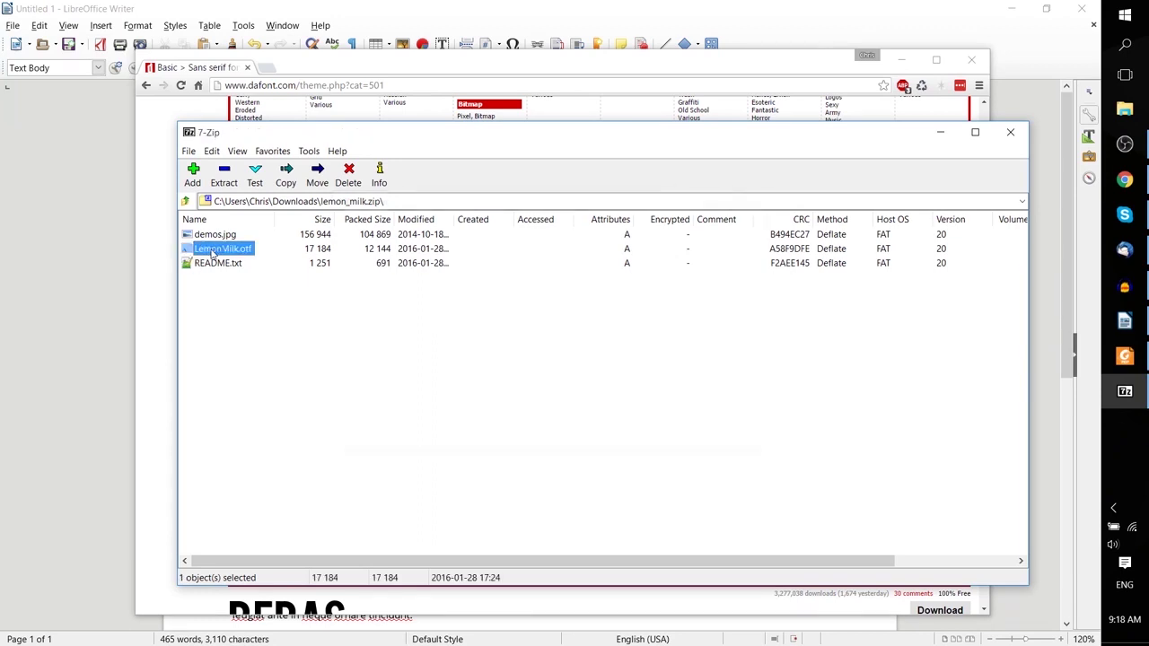
left_click_drag(308, 175, 315, 94)
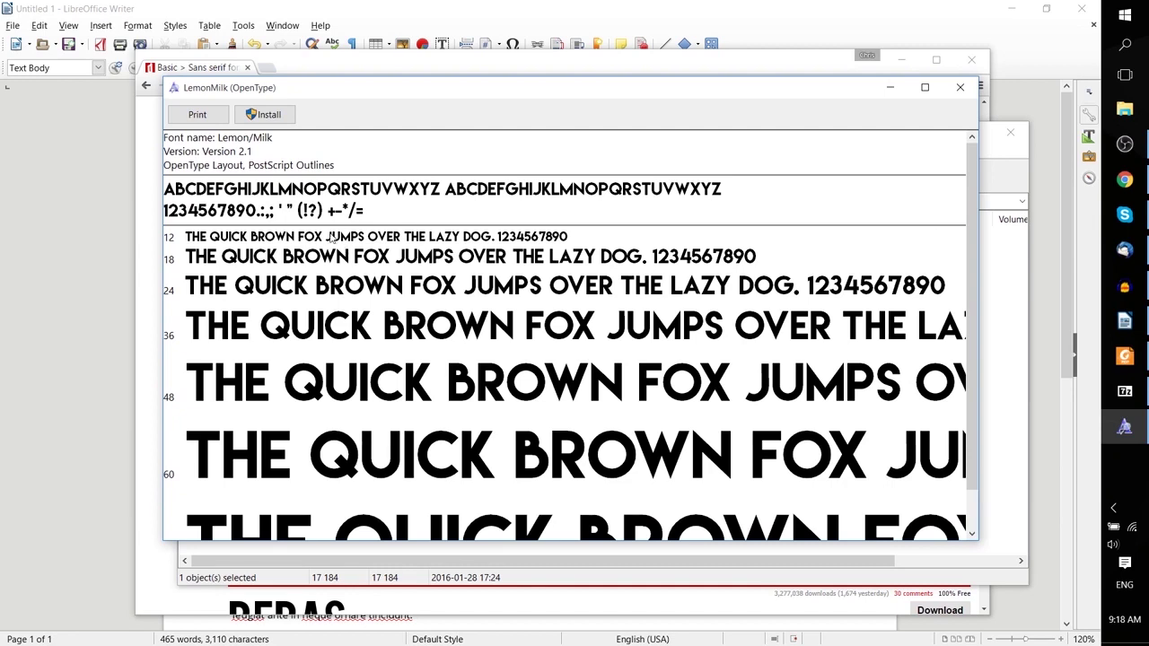
left_click_drag(968, 184, 965, 336)
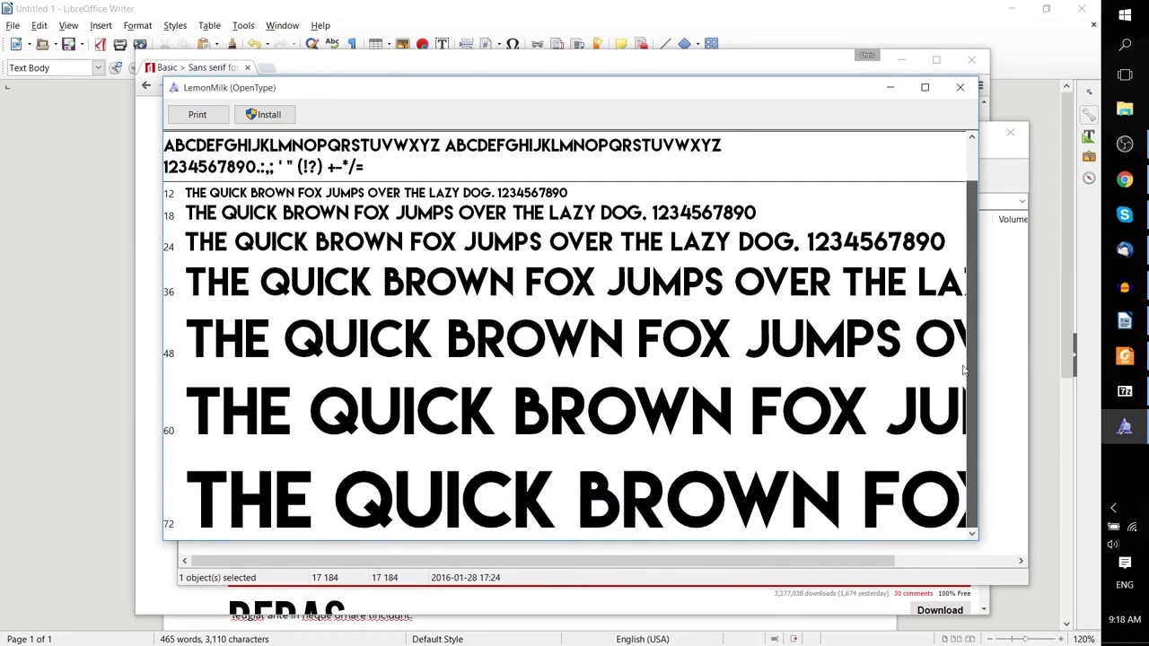
scroll(965, 367, "up", 2)
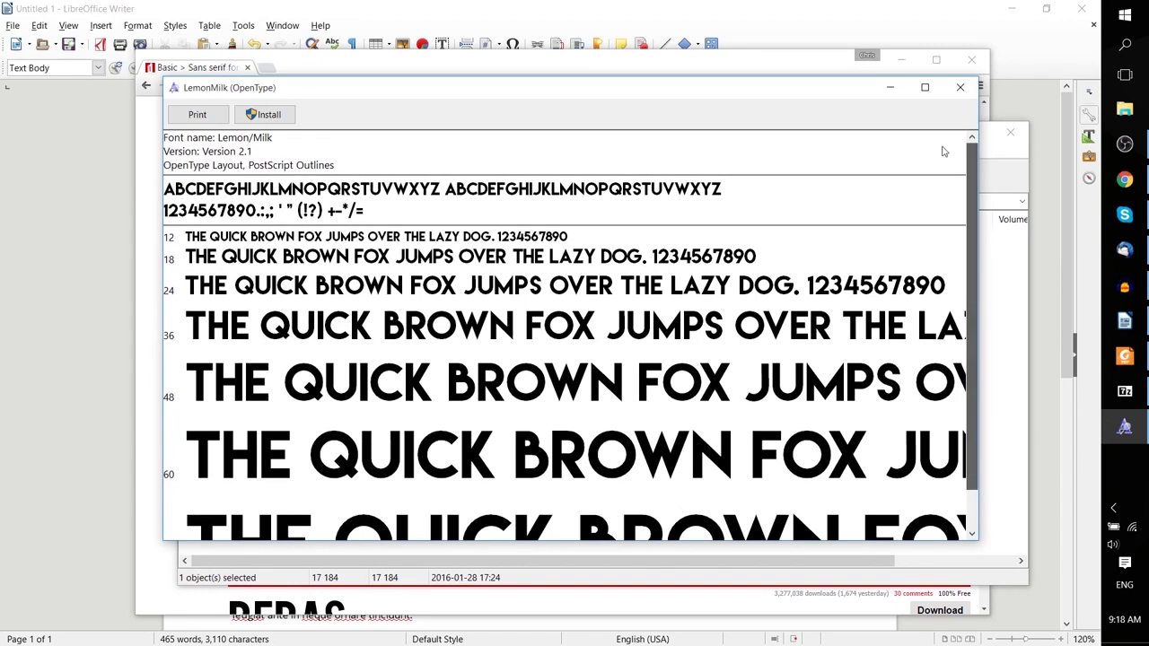
left_click(269, 115)
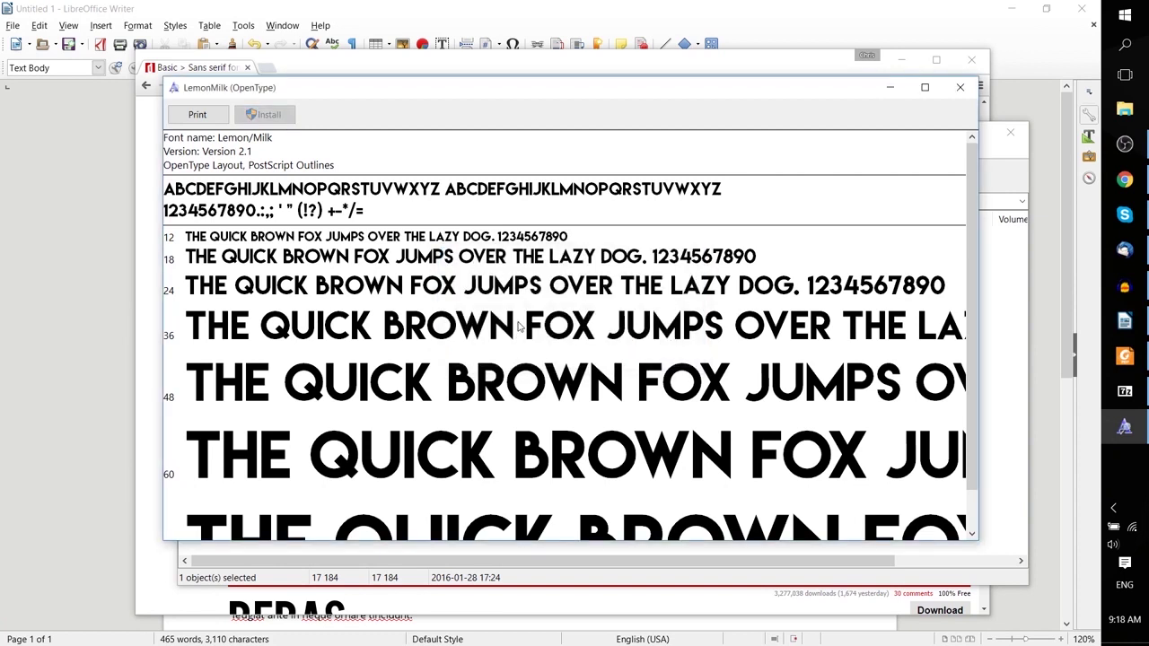
Step: Close the font preview and the browser window and switch back to the LibreOffice Writer document
left_click(970, 92)
left_click(971, 59)
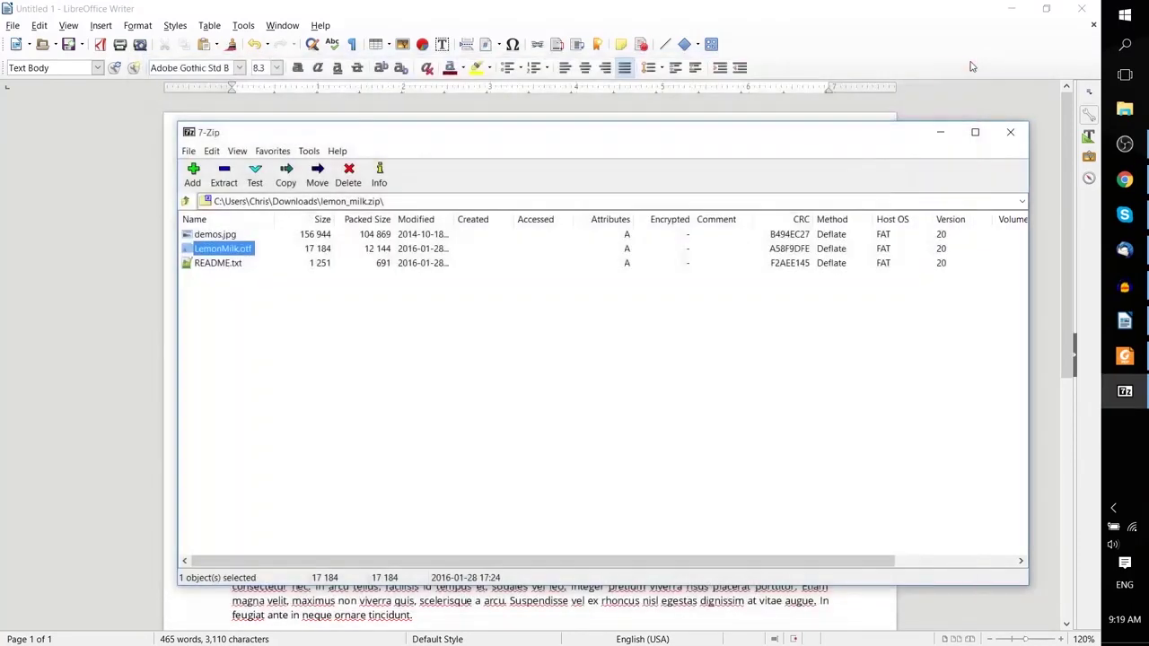
left_click(720, 26)
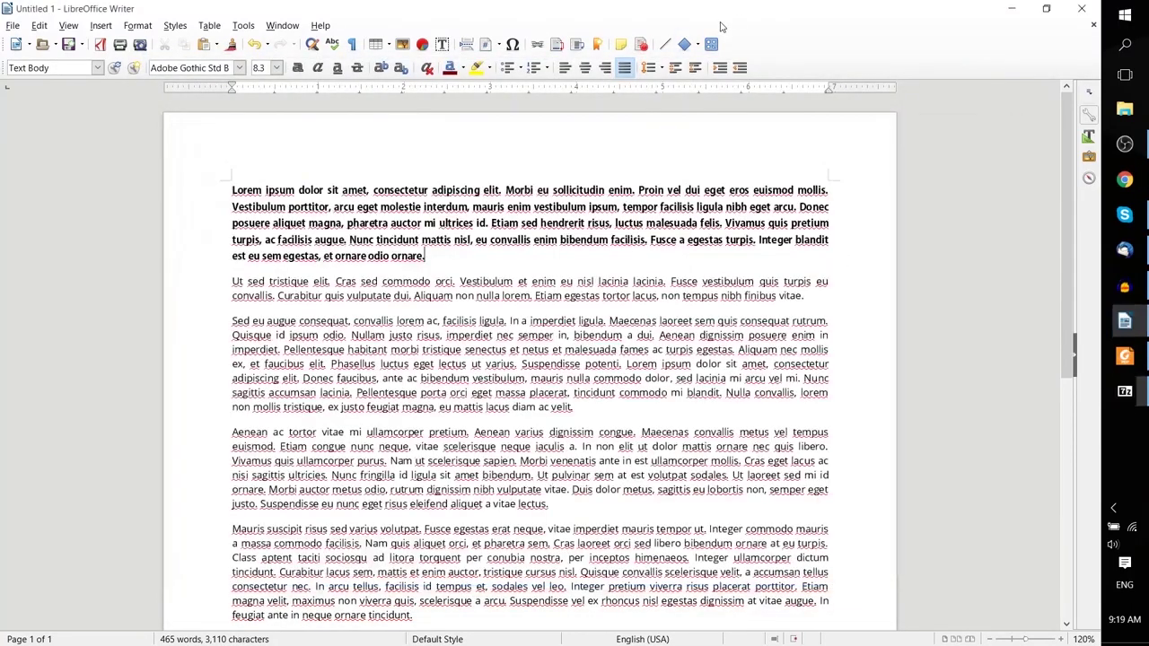
Step: Set the font at the cursor after the first paragraph to Lemon/Milk
left_click(211, 68)
type("Lemon/Milk")
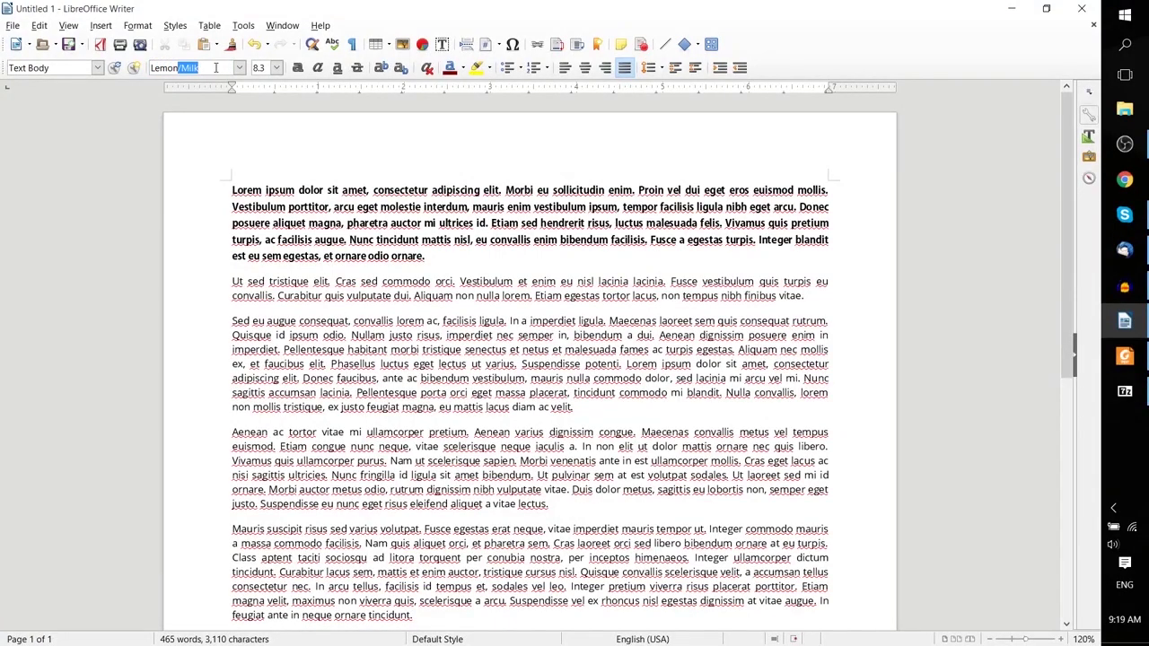
key("Return")
Step: Change the font of the whole third paragraph, starting "Sed eu augue consequat", to Lemon/Milk and deselect it
left_click_drag(573, 406, 231, 320)
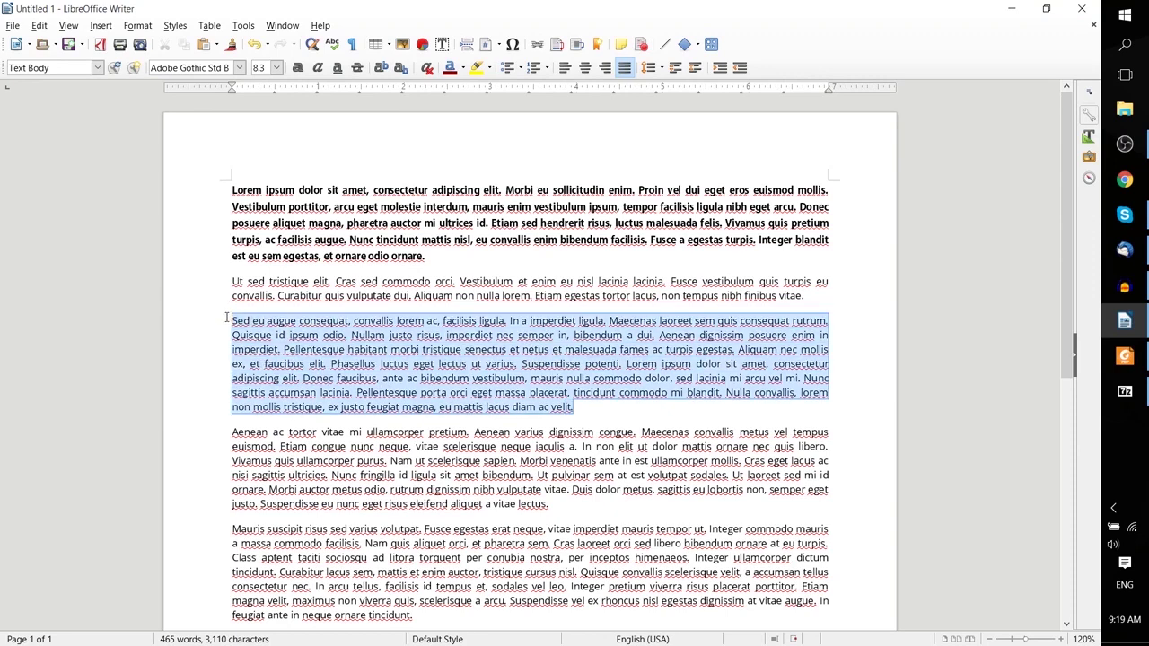
left_click(238, 68)
type("Lemon/Milk")
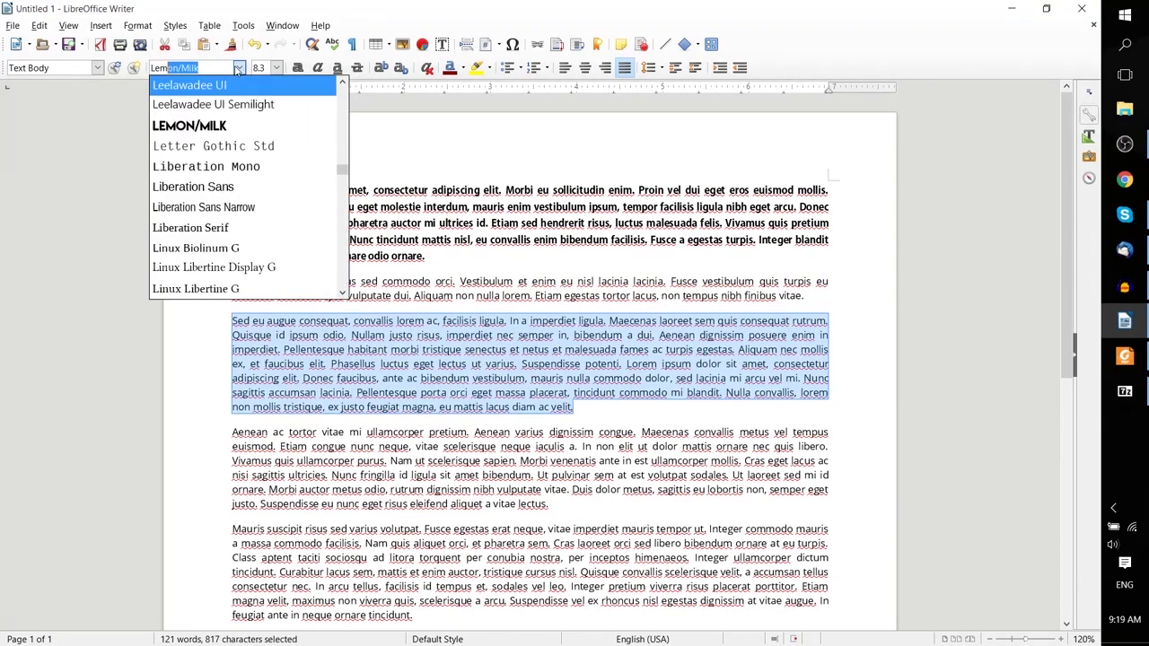
left_click(231, 126)
left_click(790, 419)
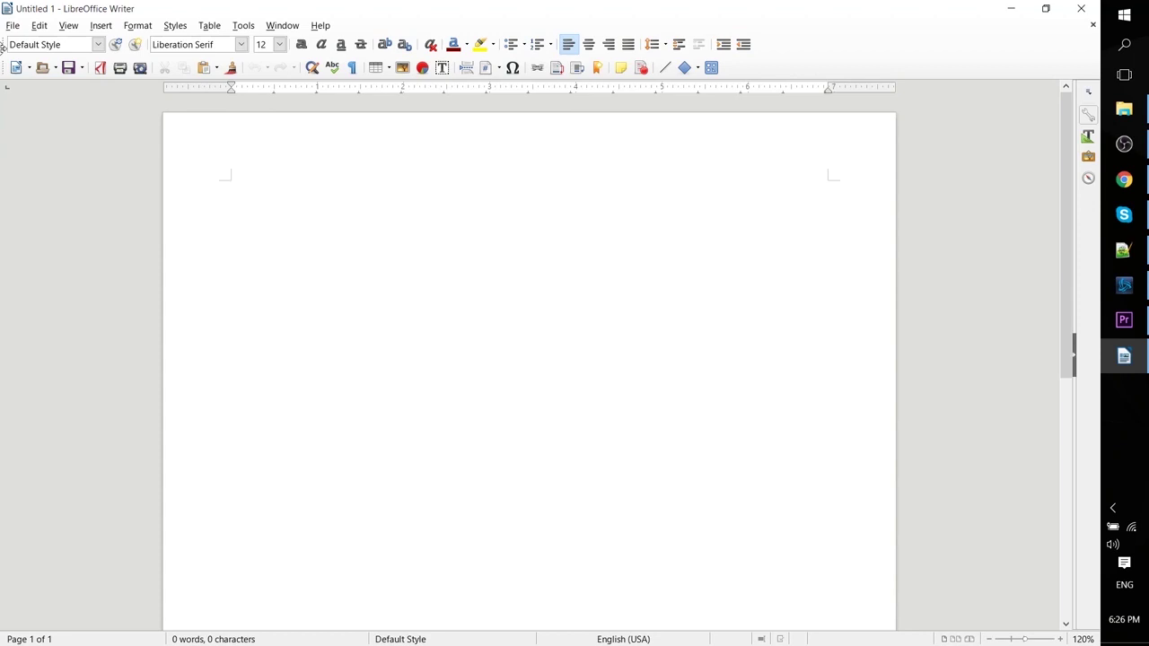
Step: Move the Formatting toolbar beside the Standard toolbar, dock it vertically at the left edge, and return it above the Standard toolbar
left_click_drag(2, 44, 802, 68)
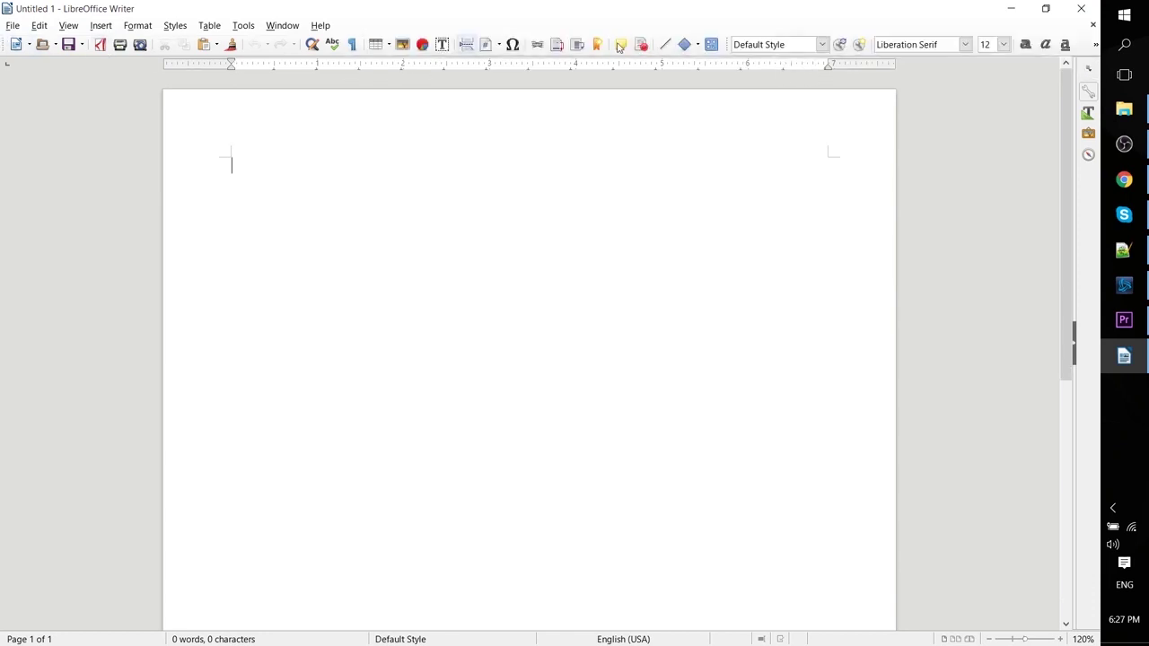
left_click_drag(731, 48, 3, 209)
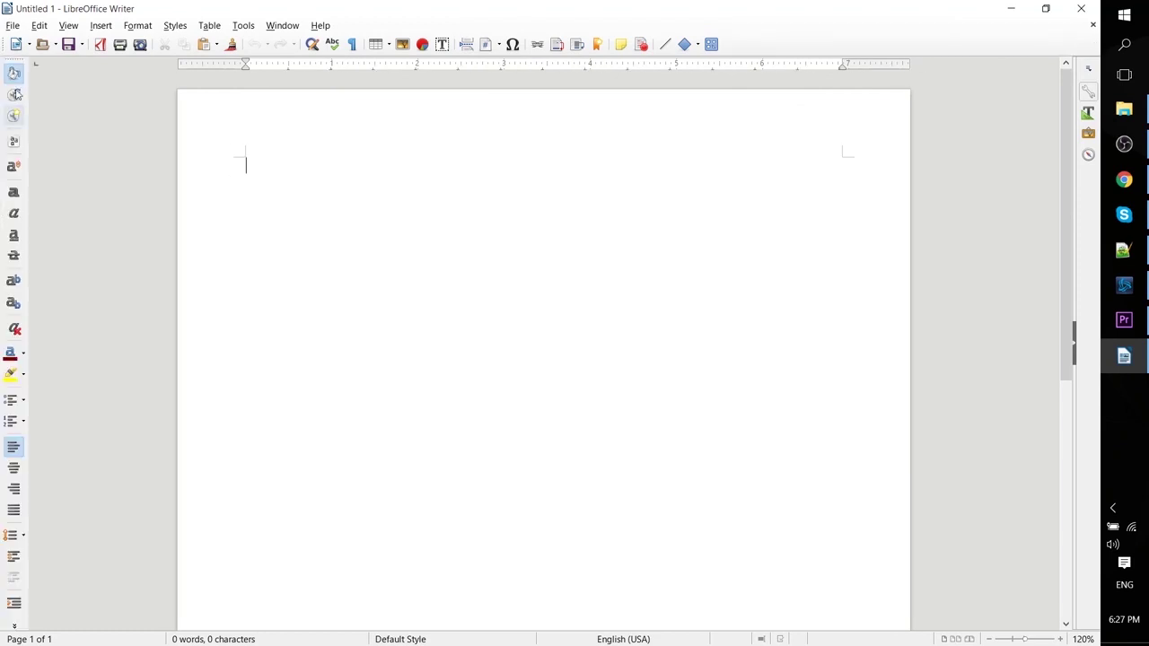
left_click_drag(14, 65, 3, 35)
Step: Open the customization settings of the Formatting toolbar and bring up the commands that can be added
right_click(4, 45)
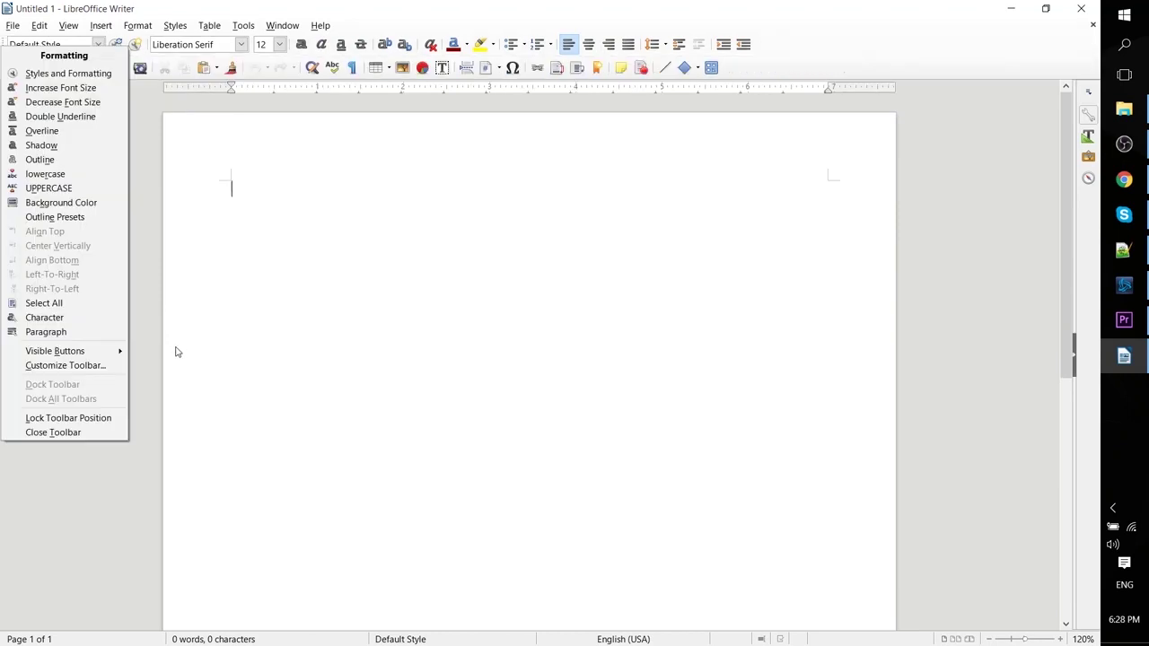
left_click(93, 366)
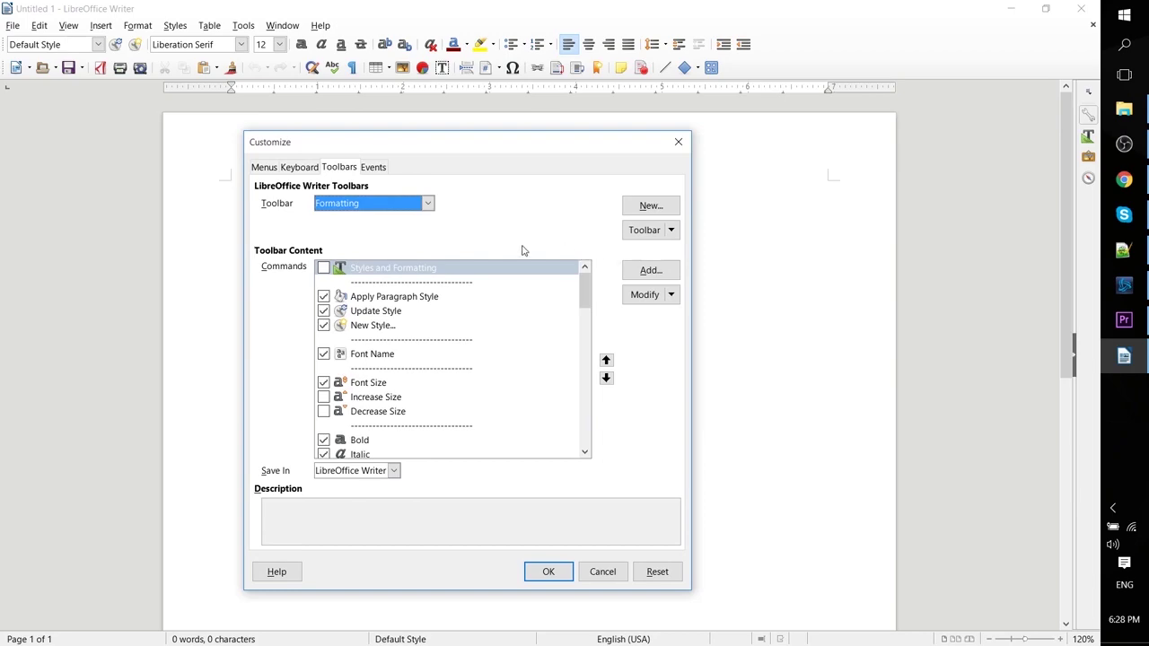
left_click(632, 275)
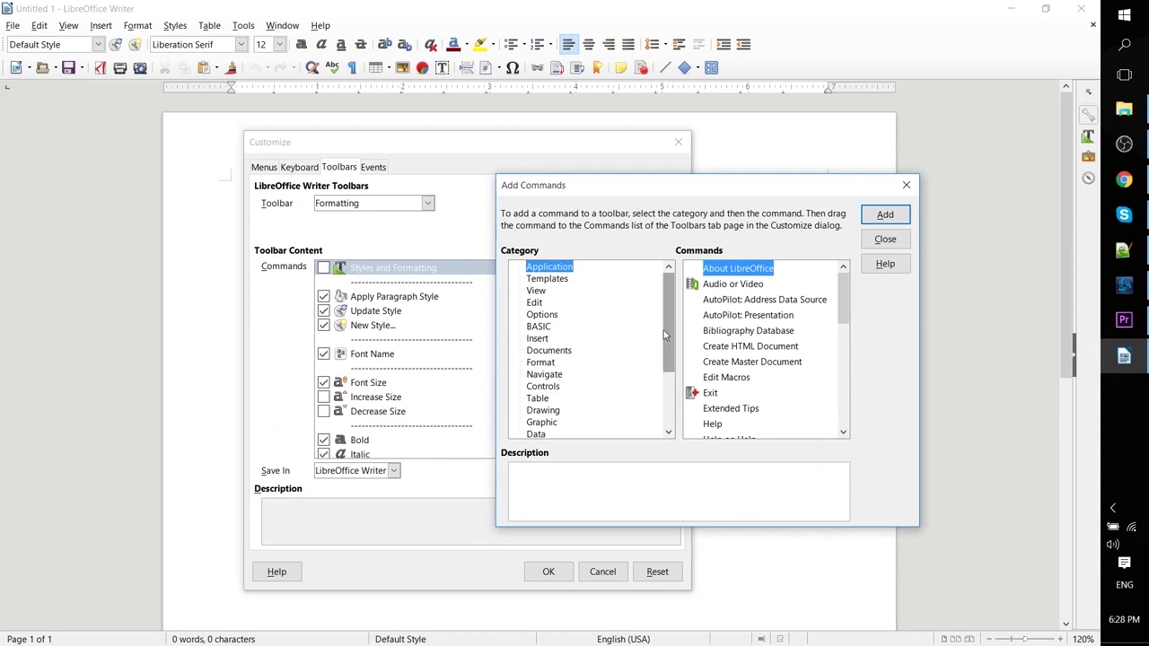
Step: Browse the addable commands in categories such as Drawing, Documents, Data, Numbering, Frame and Controls, and close the customization without adding any
scroll(579, 340, "down", 2)
left_click(543, 341)
scroll(536, 297, "up", 2)
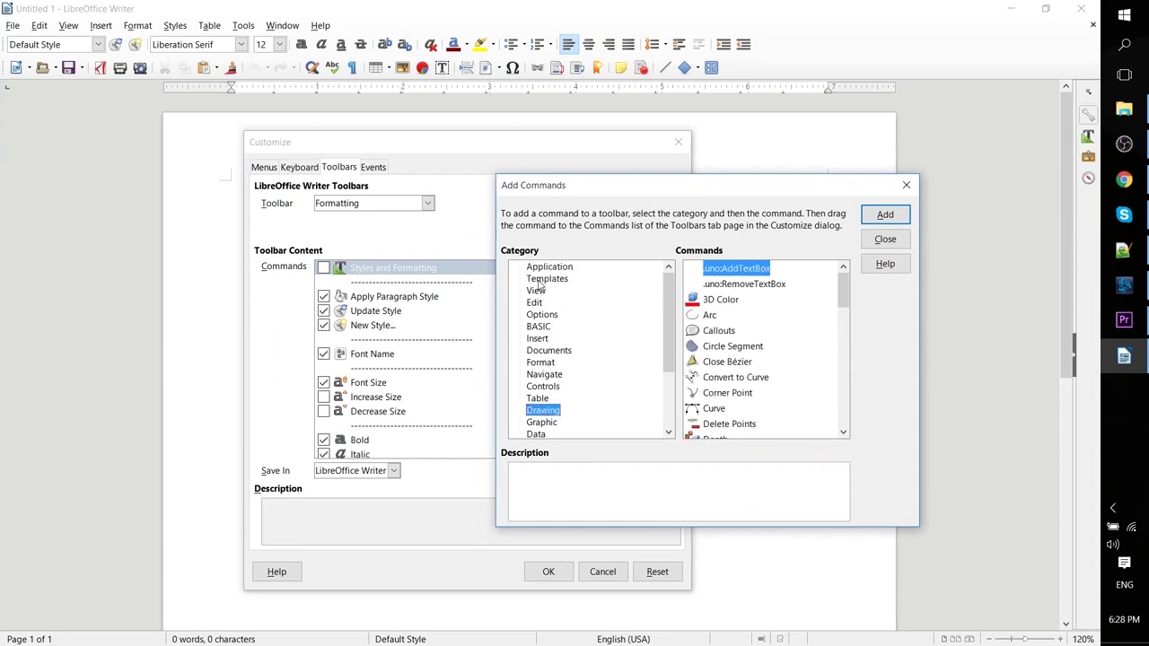
left_click(541, 280)
left_click(540, 304)
left_click(541, 352)
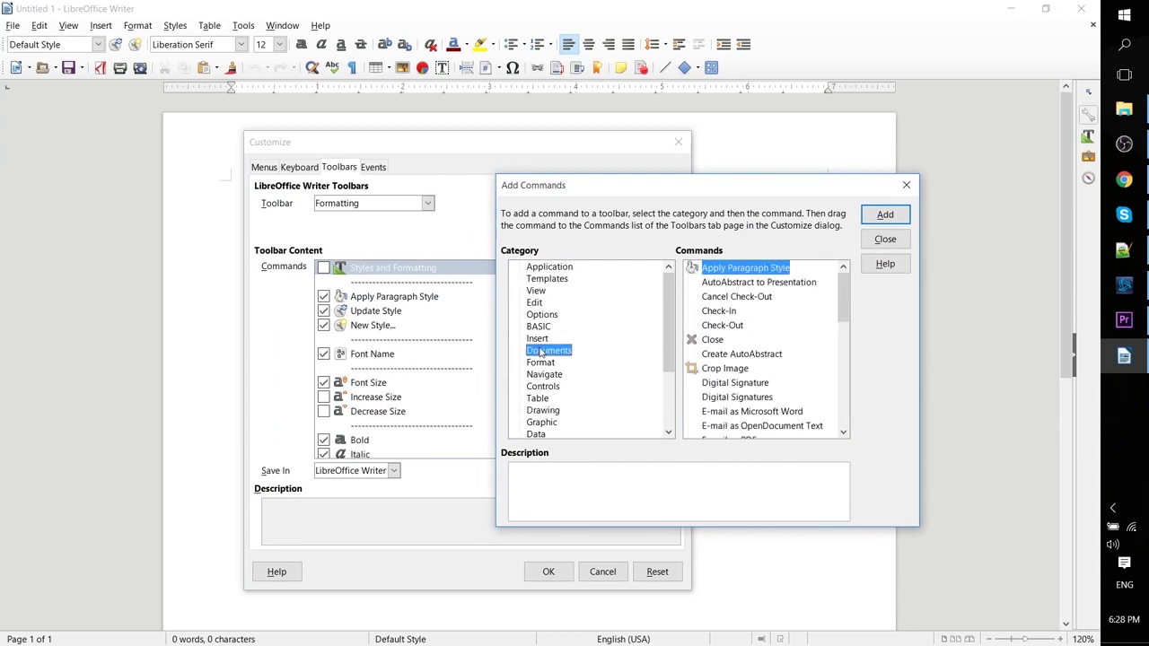
scroll(541, 351, "down", 3)
left_click(541, 352)
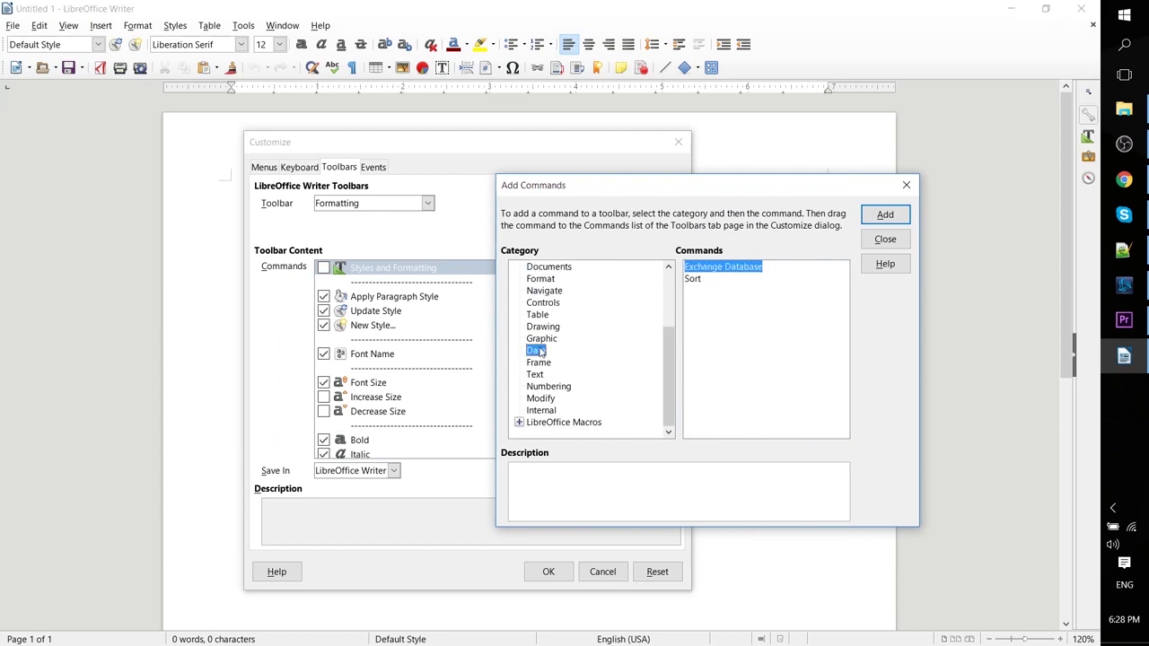
left_click(542, 331)
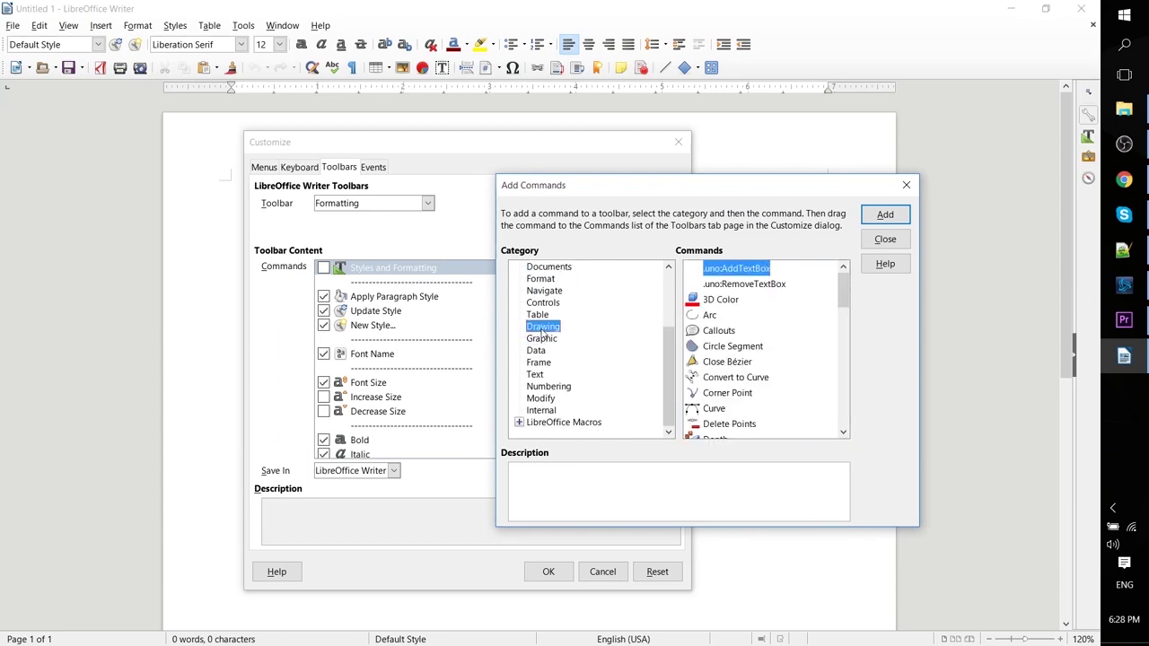
left_click(544, 388)
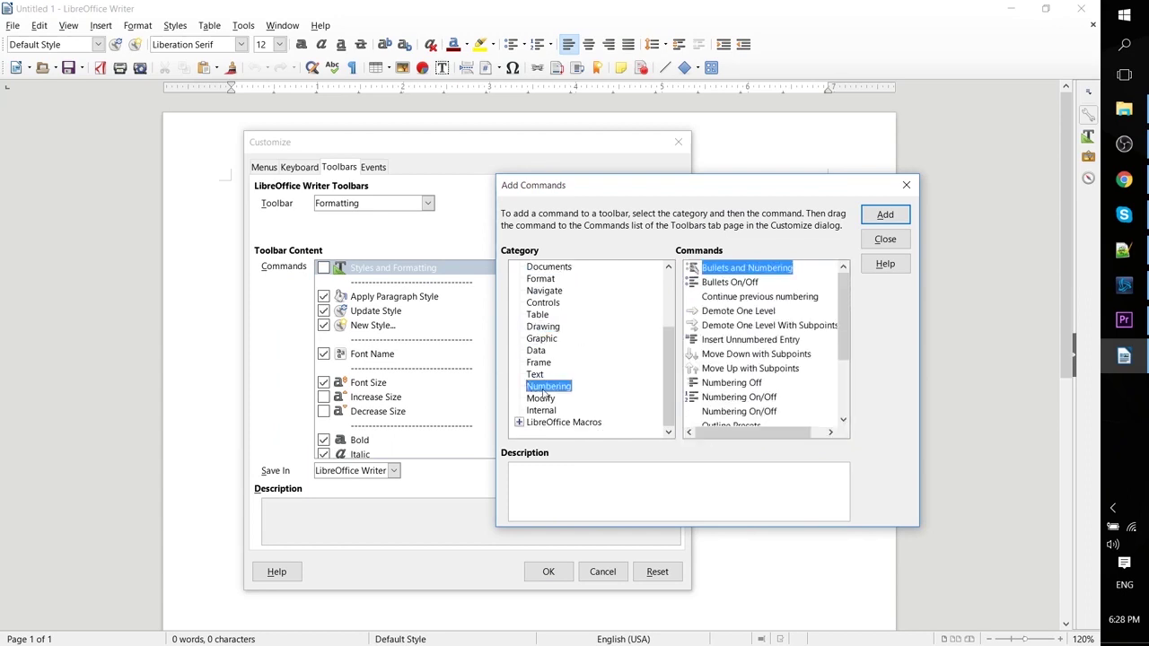
left_click(537, 363)
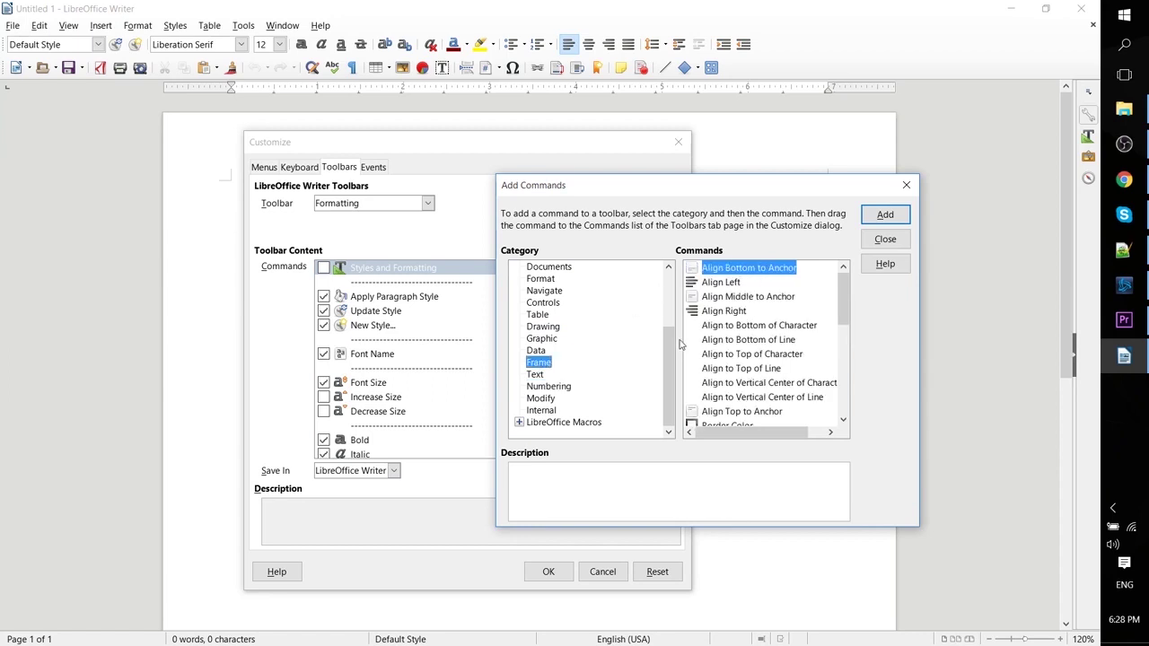
scroll(553, 344, "up", 1)
left_click(552, 341)
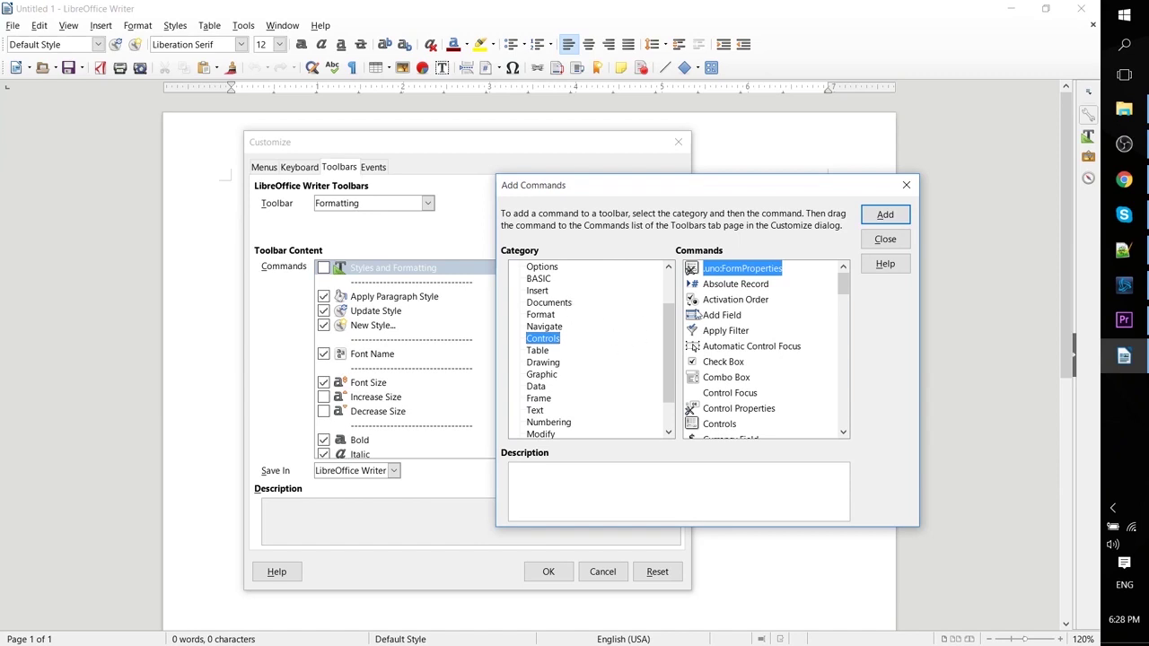
left_click(889, 247)
left_click(548, 572)
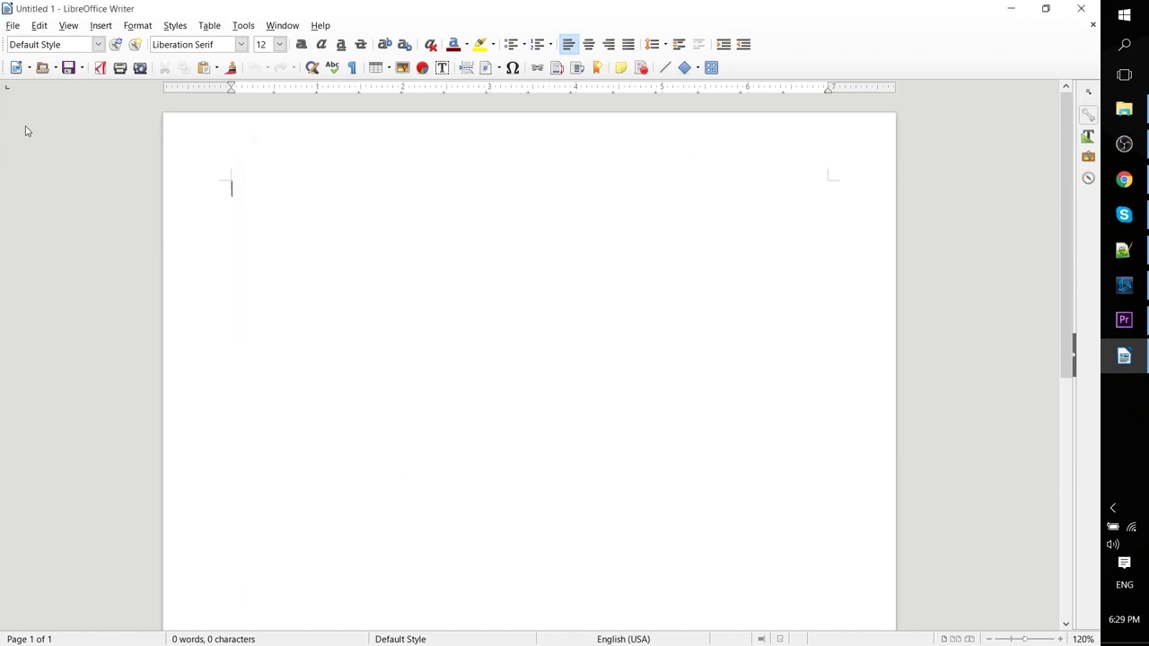
Step: Hide the Formatting toolbar
left_click(69, 27)
mouse_move(98, 78)
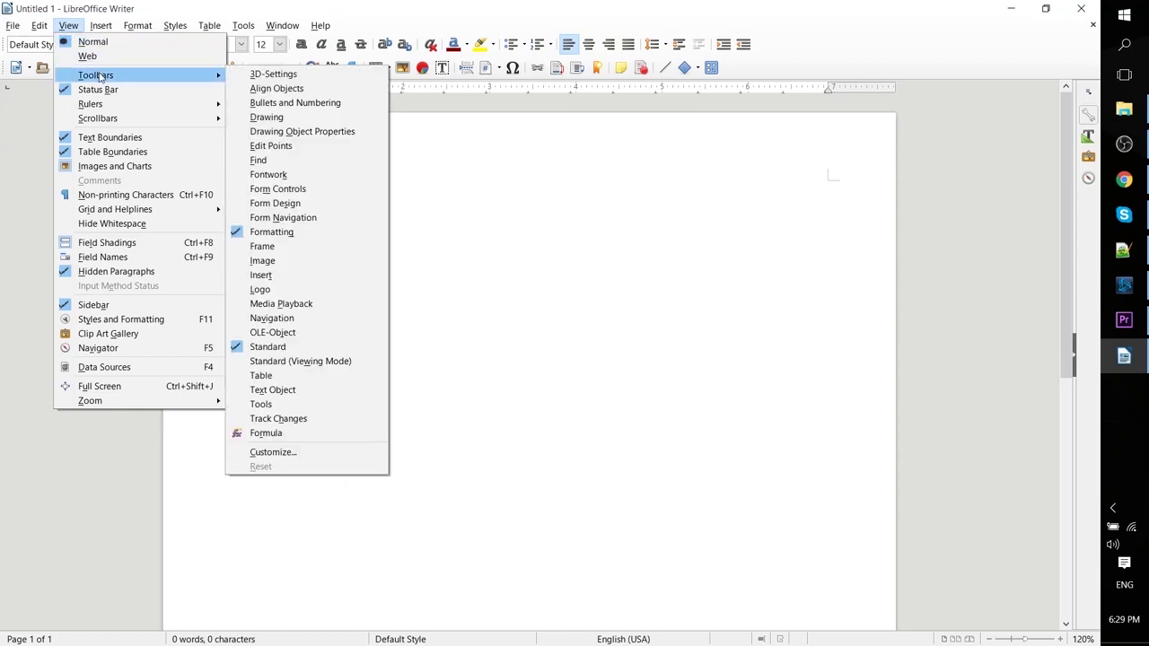
left_click(300, 233)
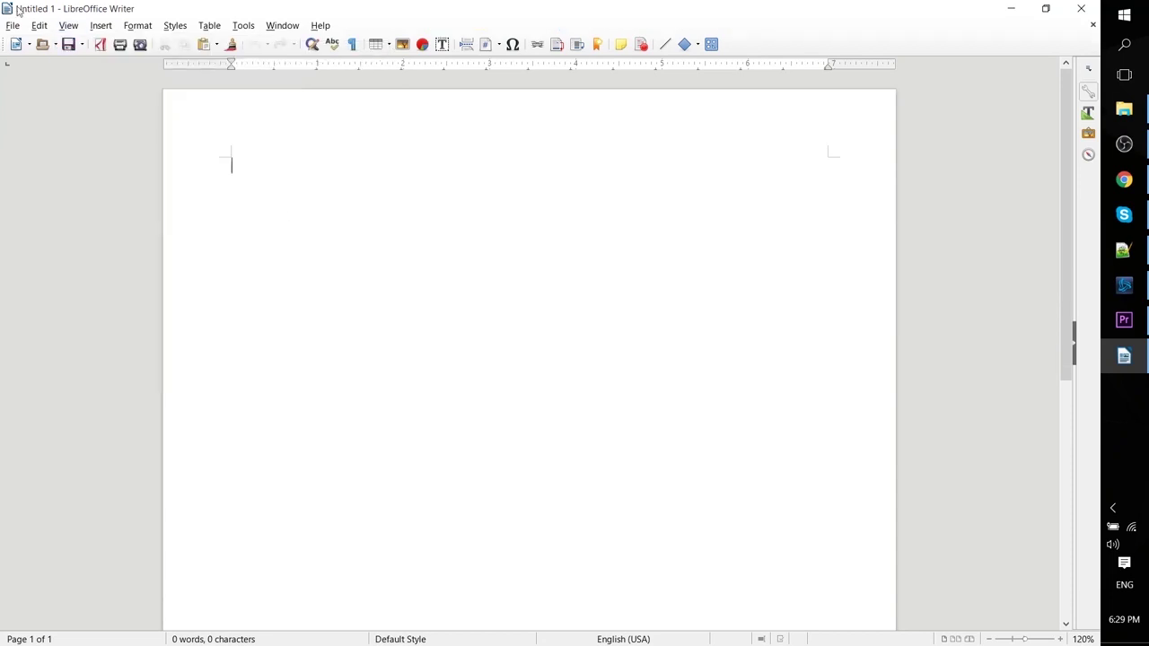
Step: Show the Drawing toolbar and move it to the left edge of the document area
left_click(68, 25)
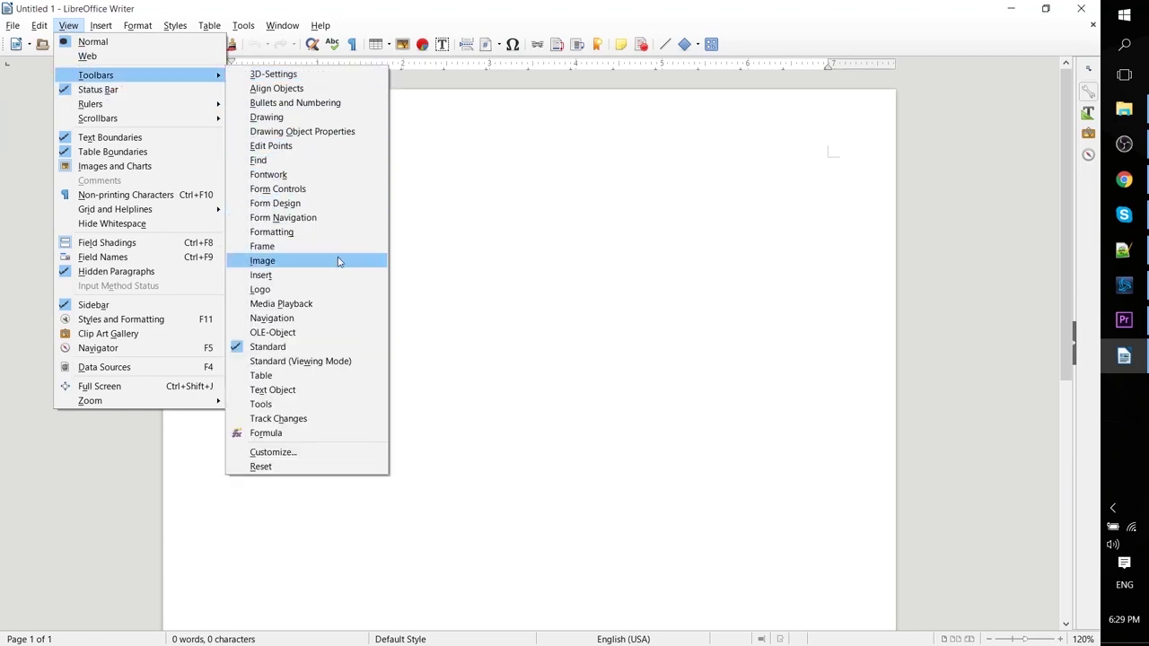
left_click(325, 121)
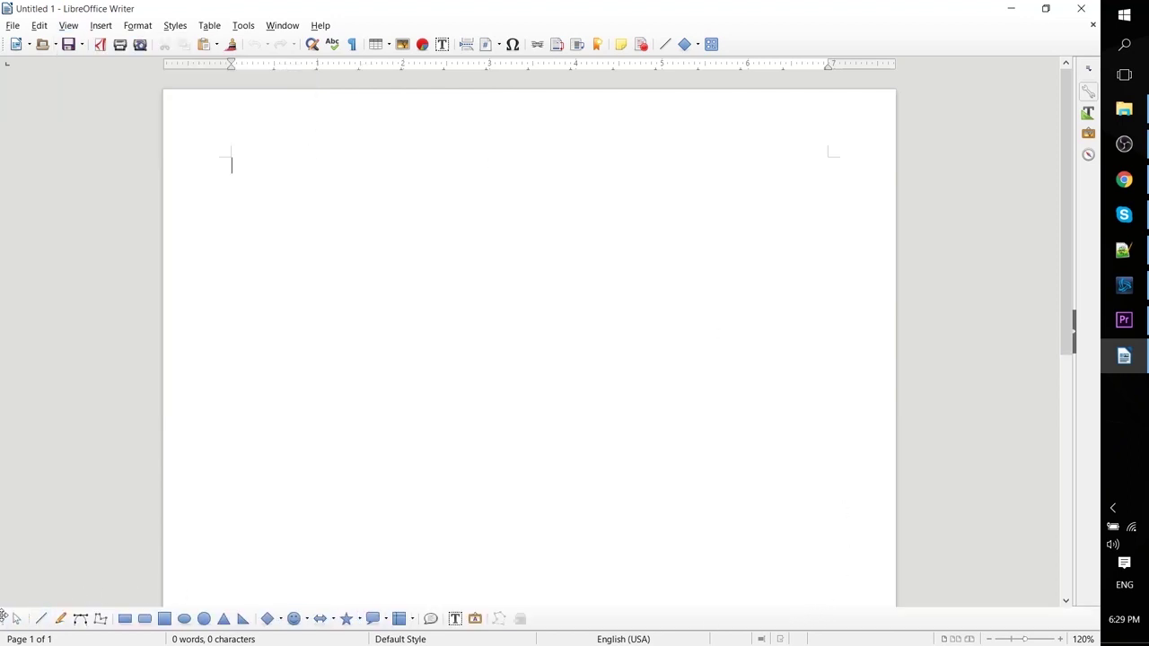
mouse_move(3, 617)
left_mouse_down()
mouse_move(153, 318)
mouse_move(2, 142)
left_mouse_up()
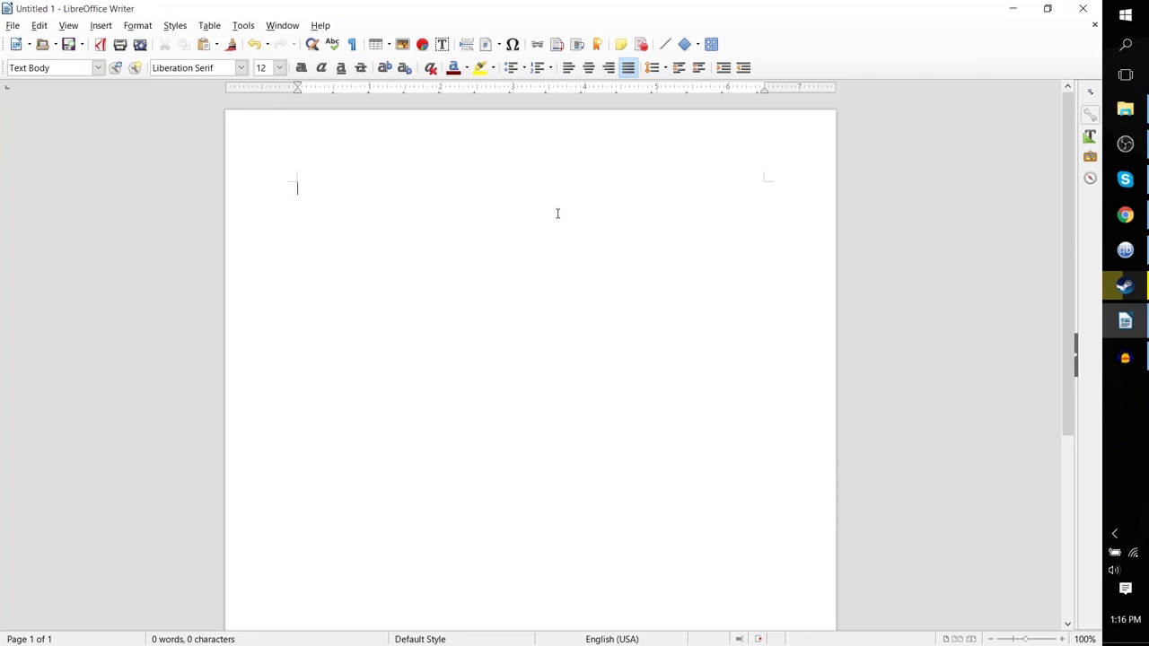
left_click(212, 26)
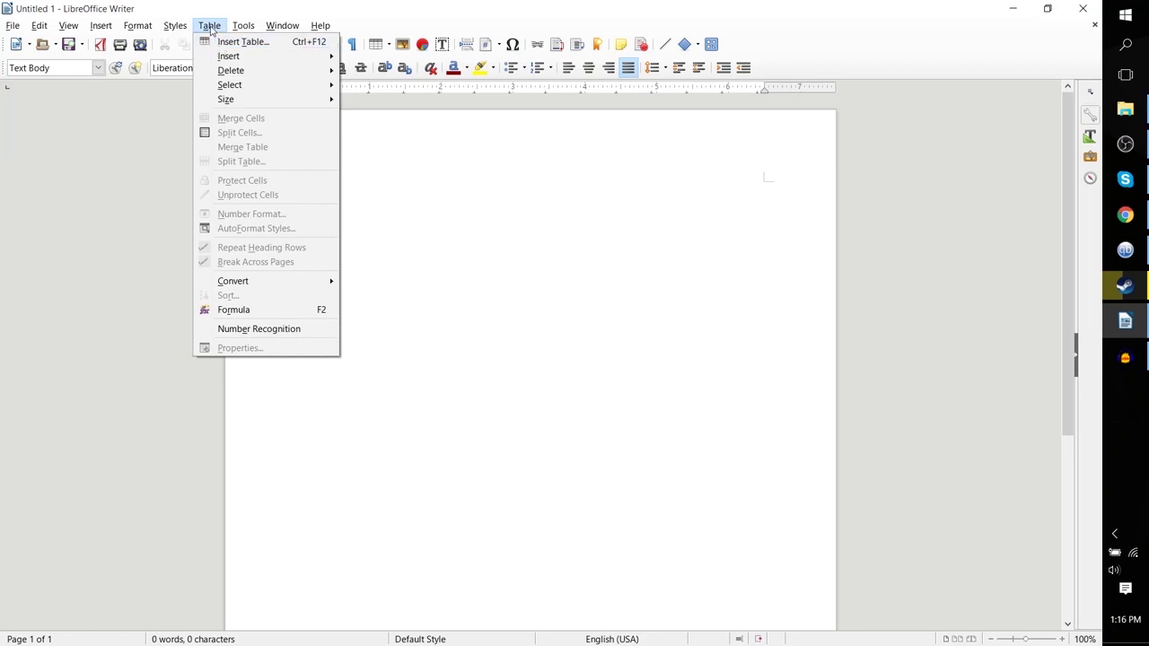
left_click(212, 27)
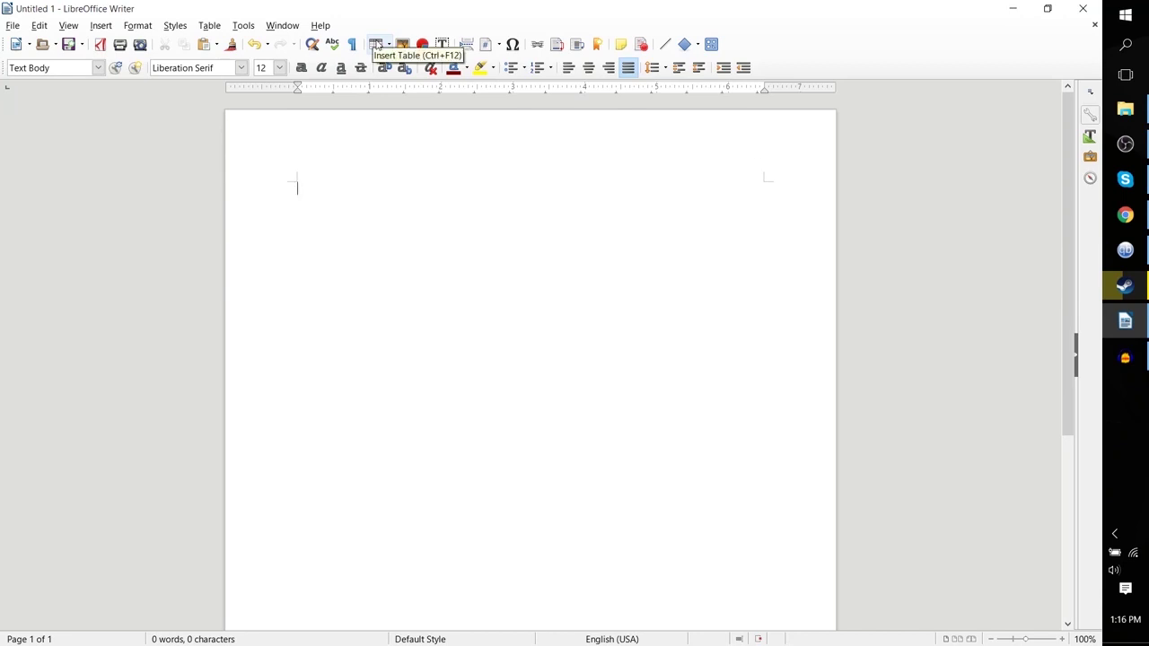
left_click(385, 46)
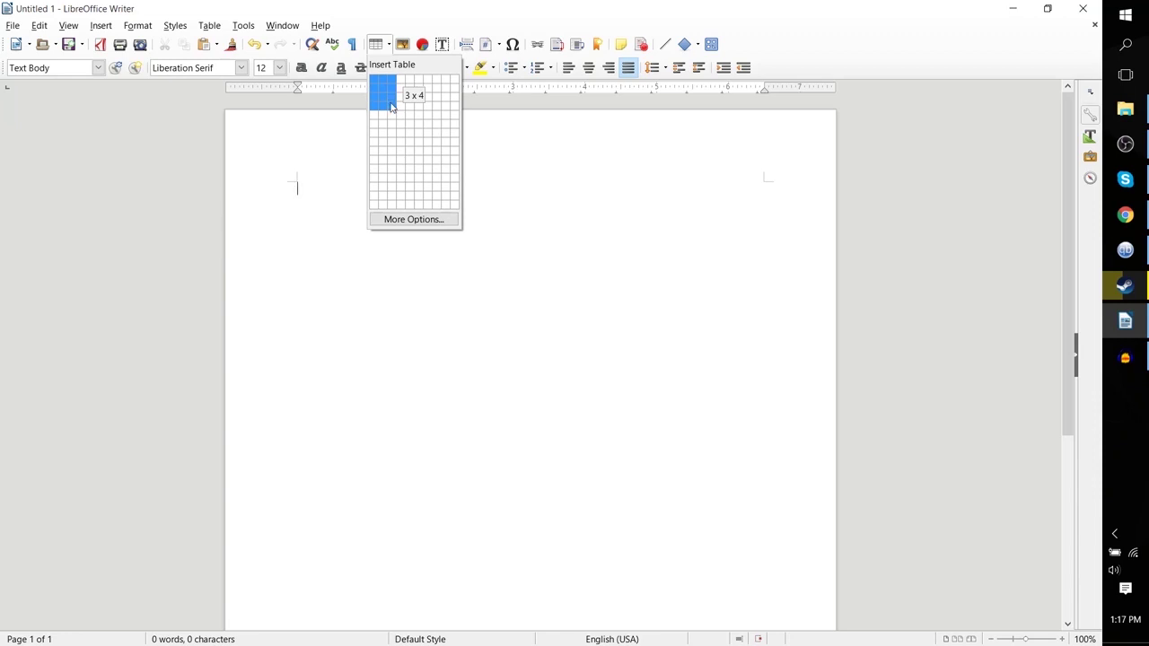
left_click(379, 44)
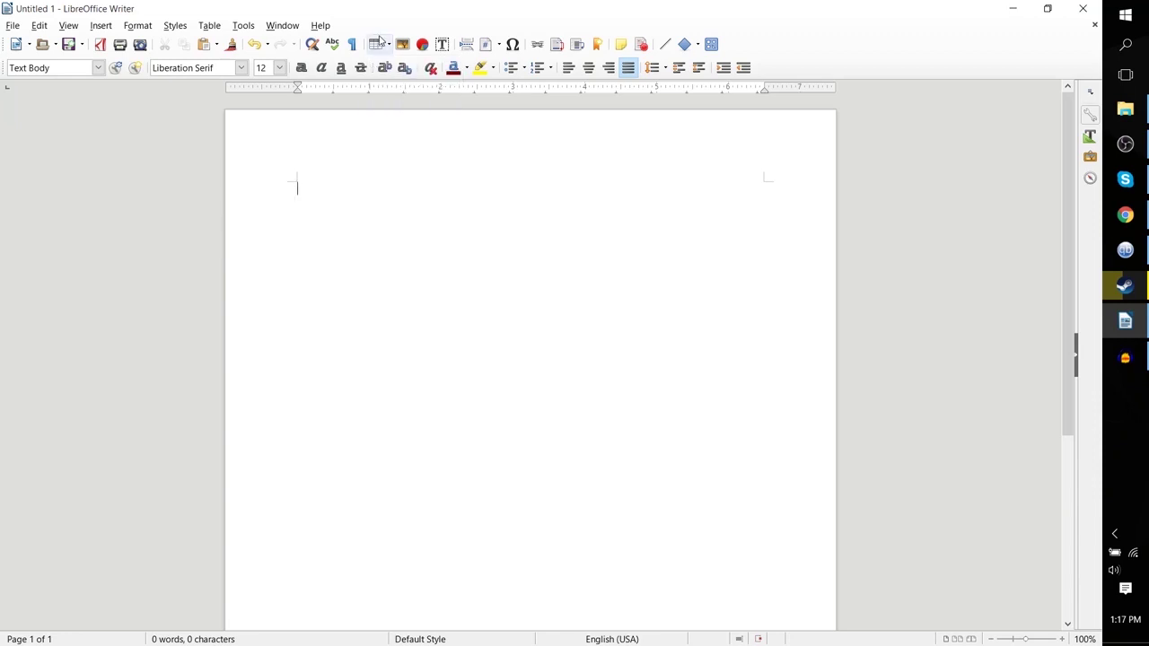
Step: Insert a table with 5 columns and 5 rows, keeping its border
left_click(209, 27)
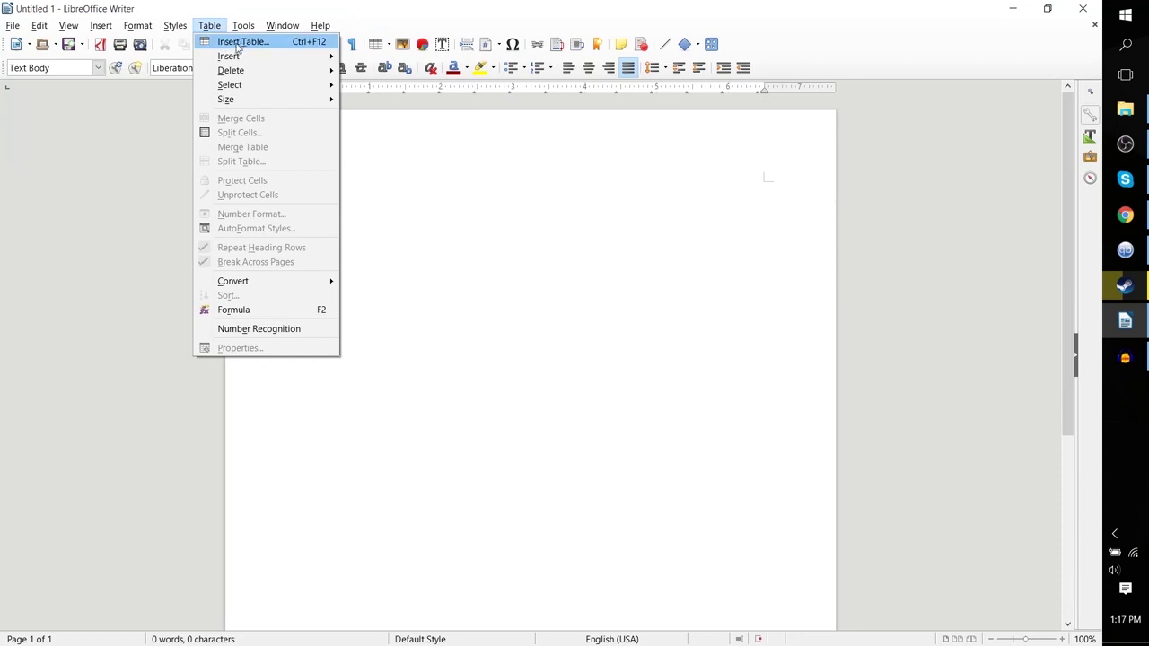
left_click(242, 43)
left_click_drag(557, 219, 842, 175)
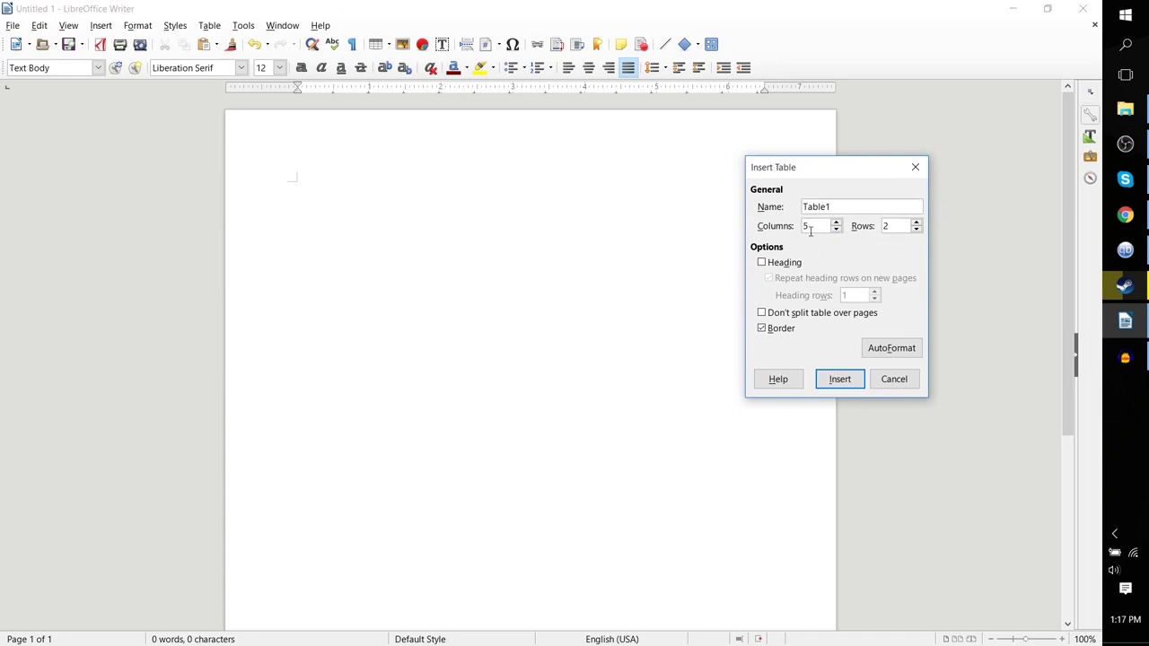
type("5")
key("Tab")
type("5")
left_click(824, 225)
double_click(810, 228)
left_click(897, 226)
left_click(838, 378)
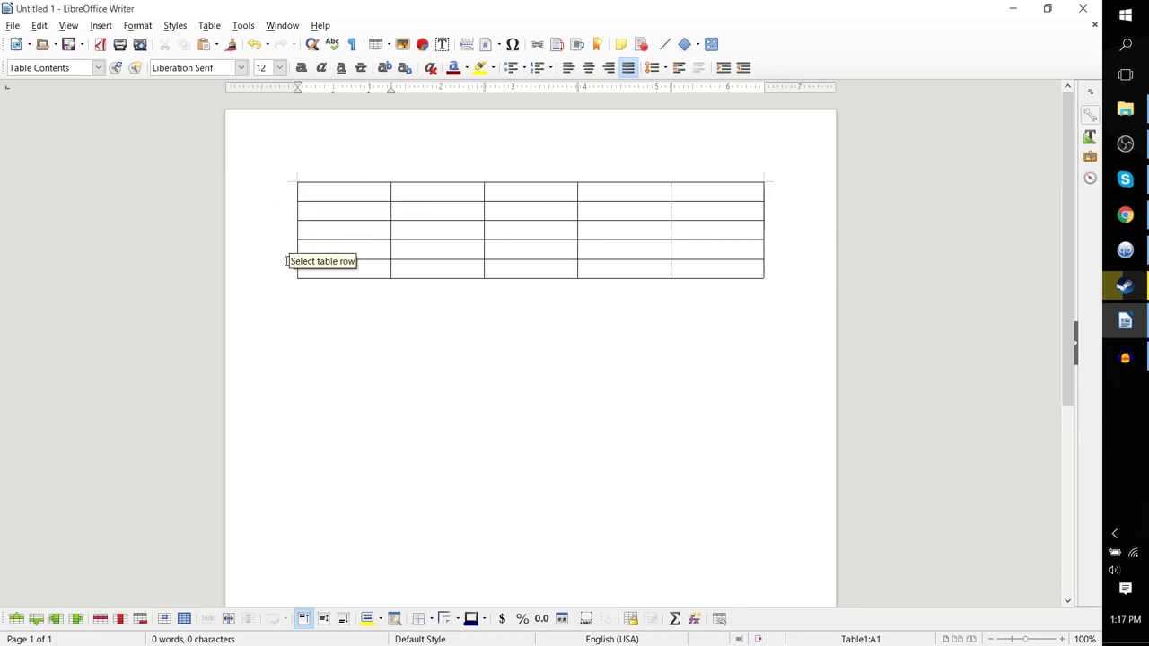
Step: Insert a new row below the table's fourth row
key("ctrl+End")
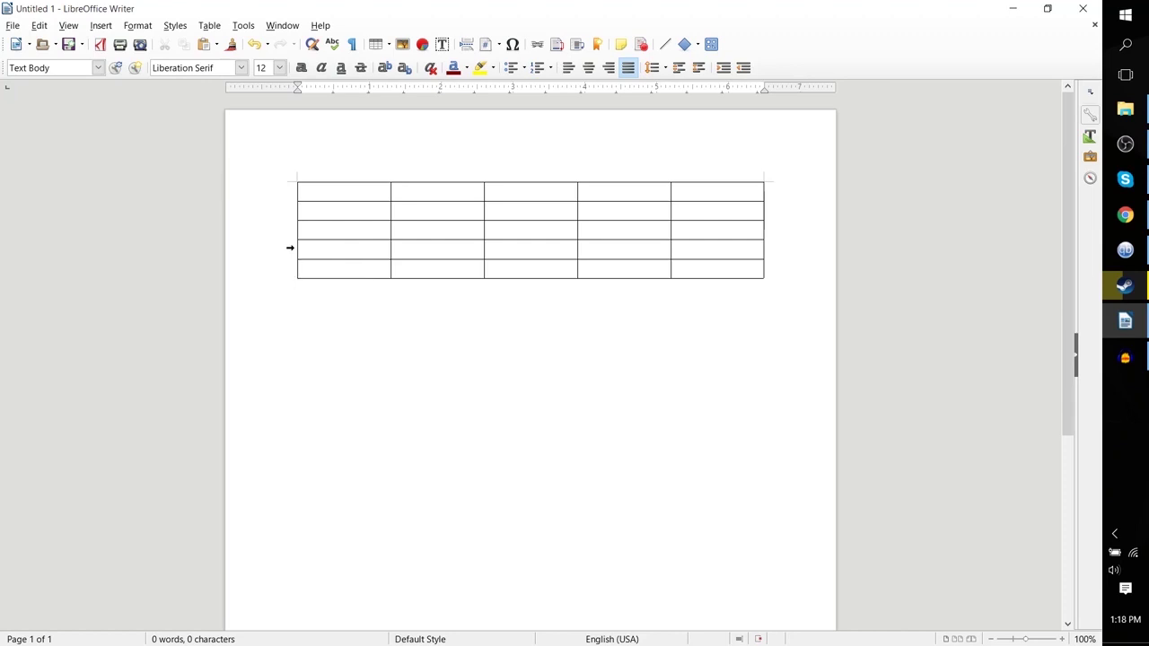
left_click(289, 248)
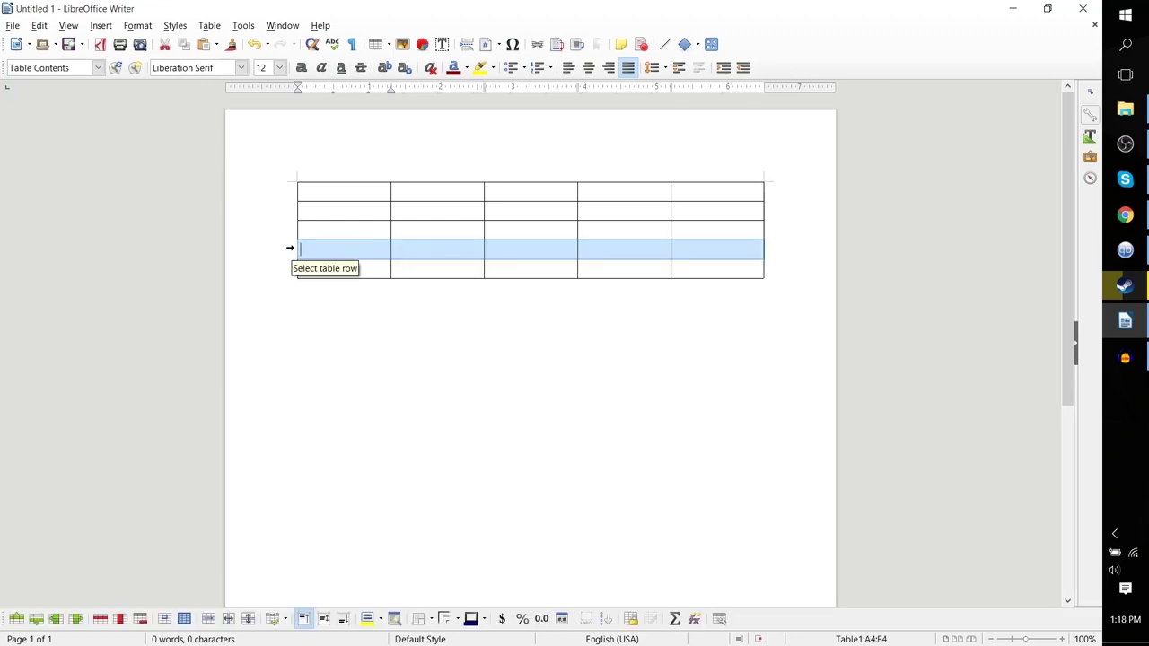
right_click(294, 251)
mouse_move(347, 328)
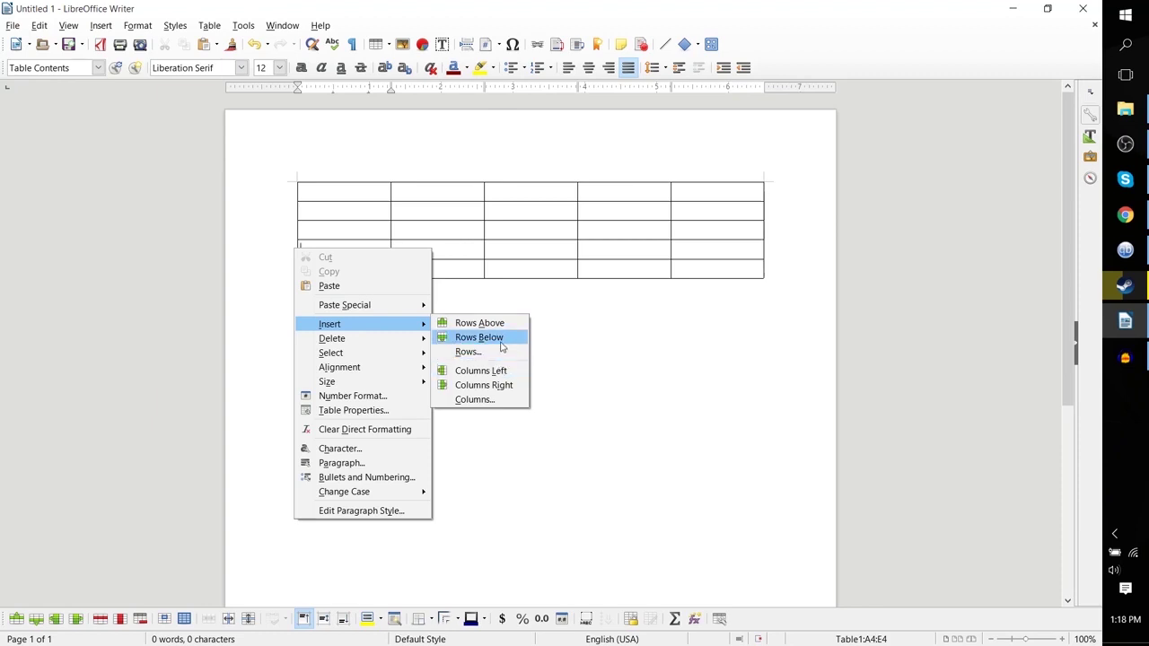
left_click(499, 340)
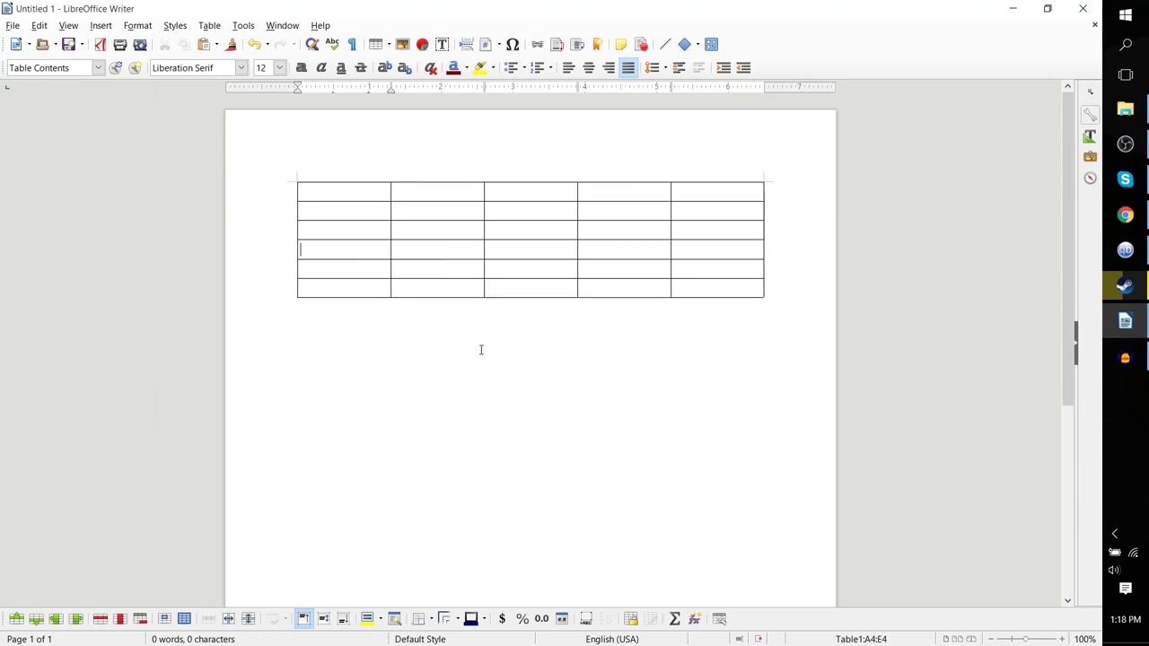
Step: Insert a new column to the right of the table's second column
left_click(442, 176)
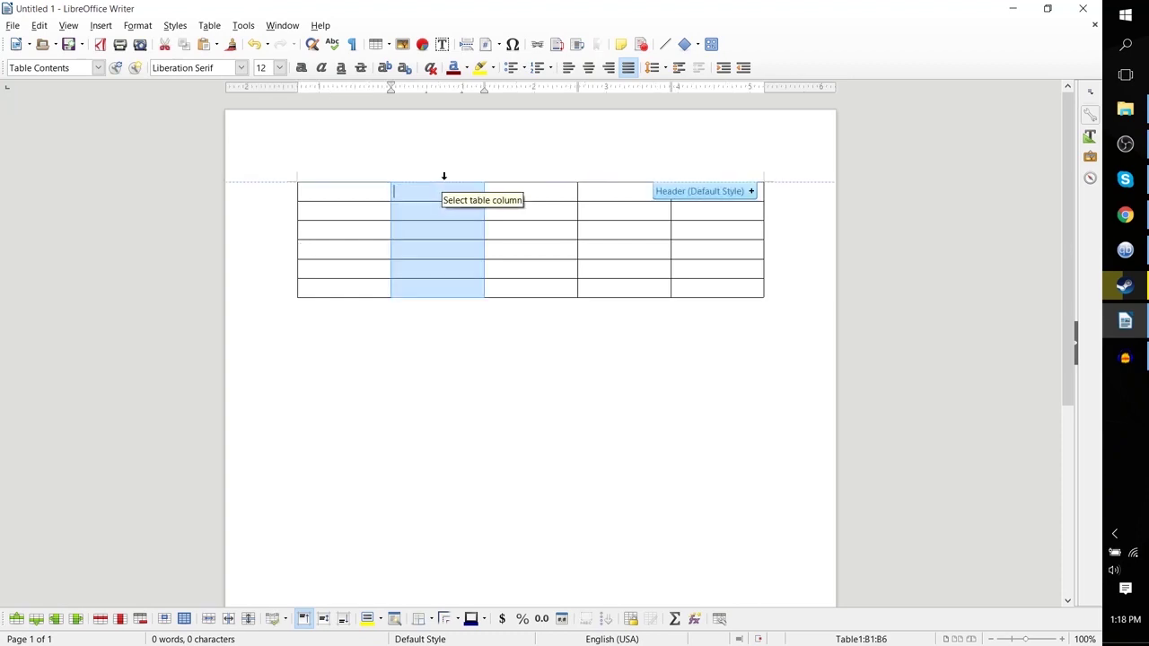
right_click(443, 177)
mouse_move(521, 255)
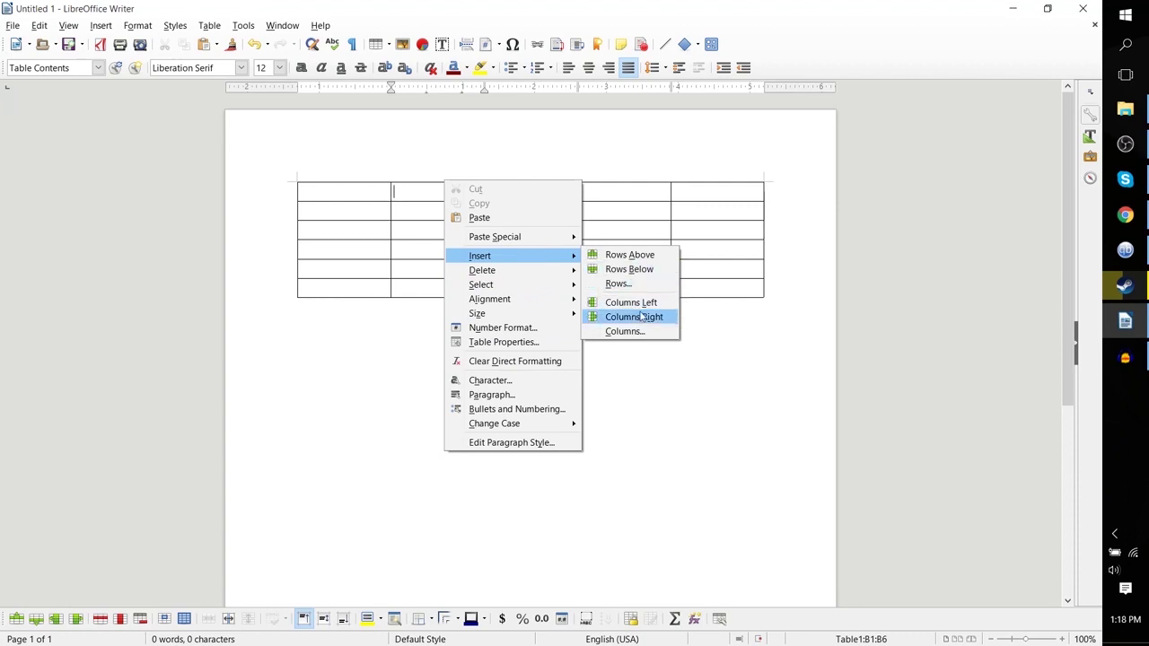
left_click(420, 180)
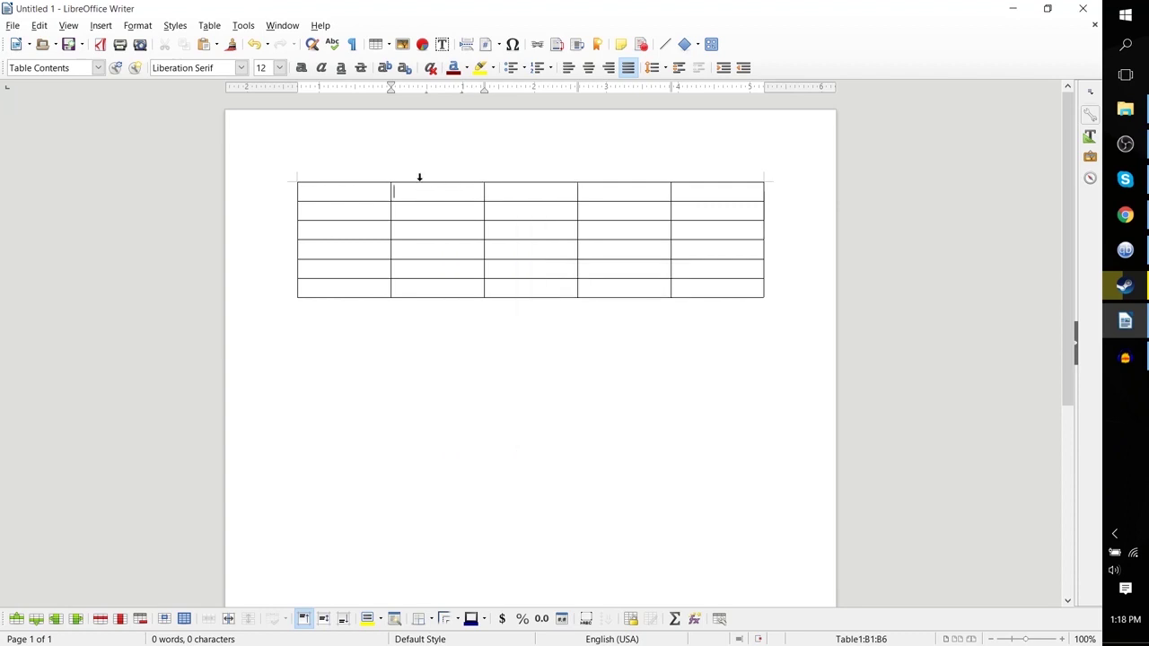
right_click(429, 179)
mouse_move(484, 254)
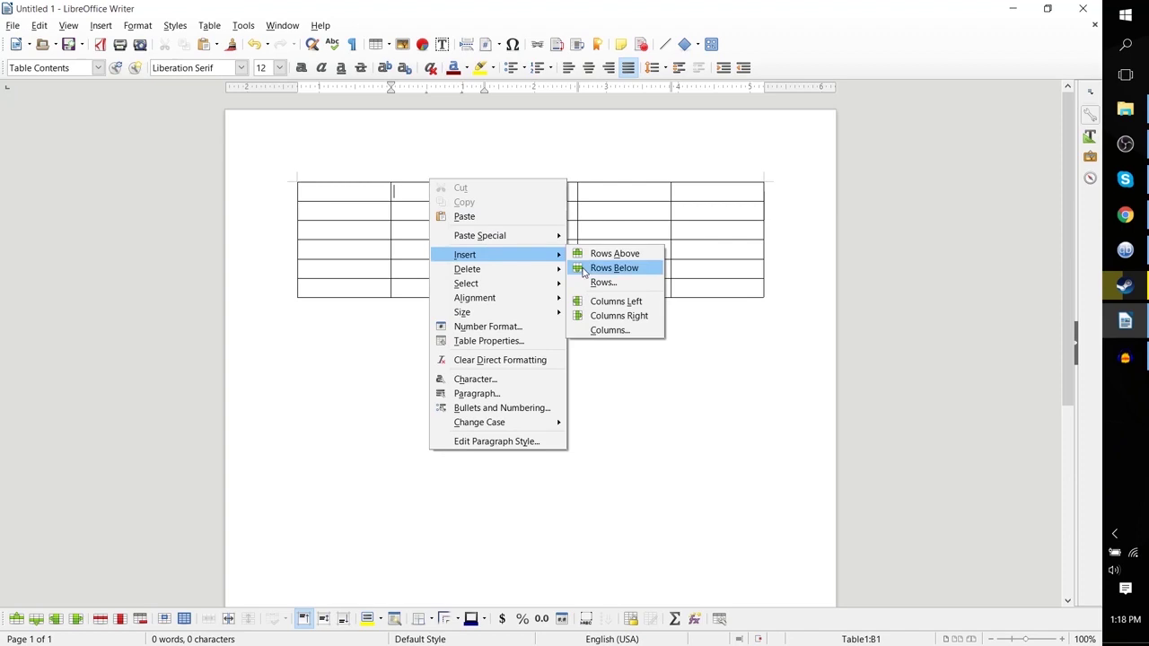
left_click(613, 318)
Step: Enter "Hello" in the first two cells of the top row, and "asdfasd" and "asdfadsf" in the cells beneath them
left_click(347, 189)
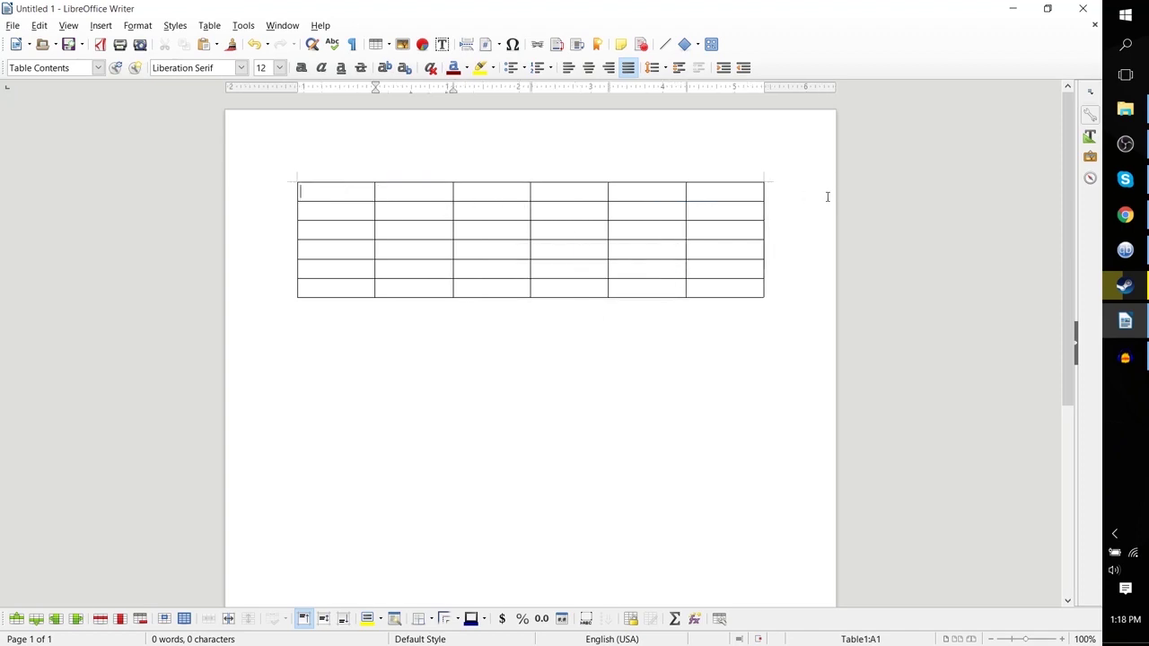
left_click(726, 192)
left_click(321, 287)
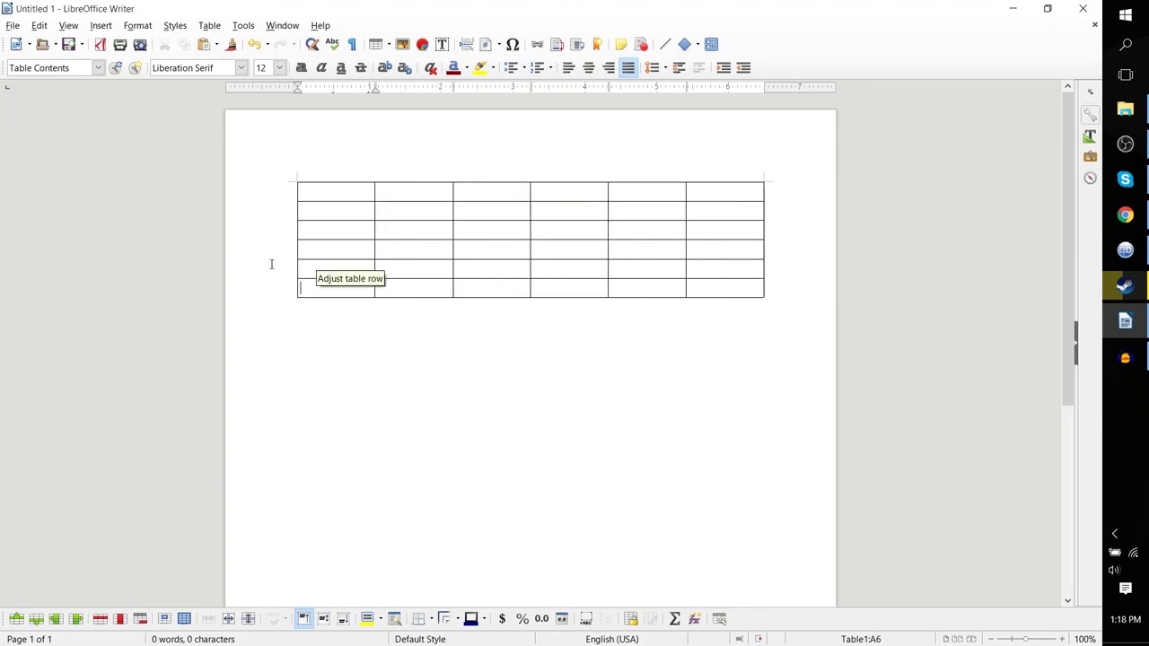
left_click(377, 191)
type("Hello")
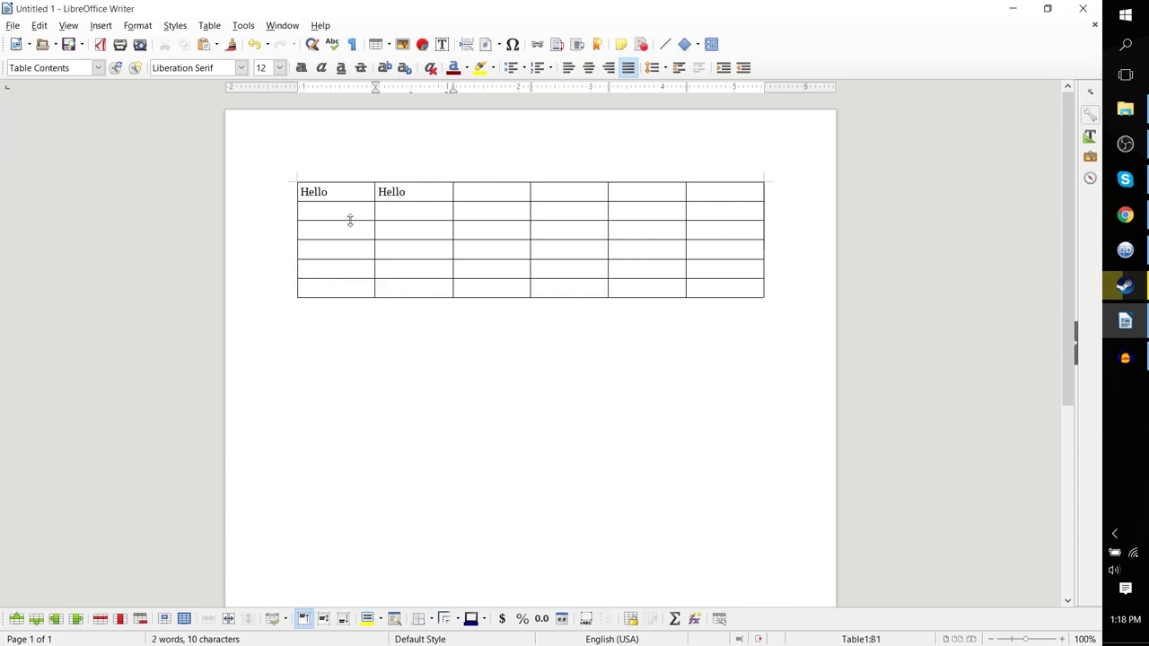
left_click(350, 216)
type("asdfasd")
left_click(401, 213)
type("asdfadsf")
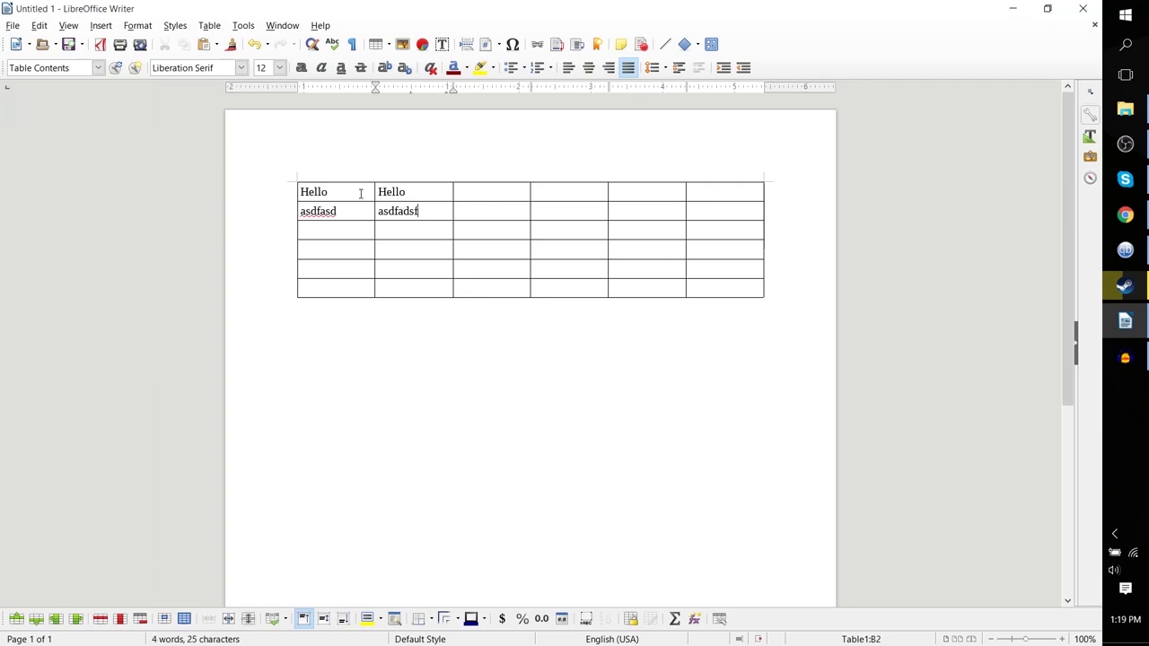
Step: Apply the Heading 2 paragraph style to the table's first row and undo the accidental shift of the table's left border
left_click(287, 190)
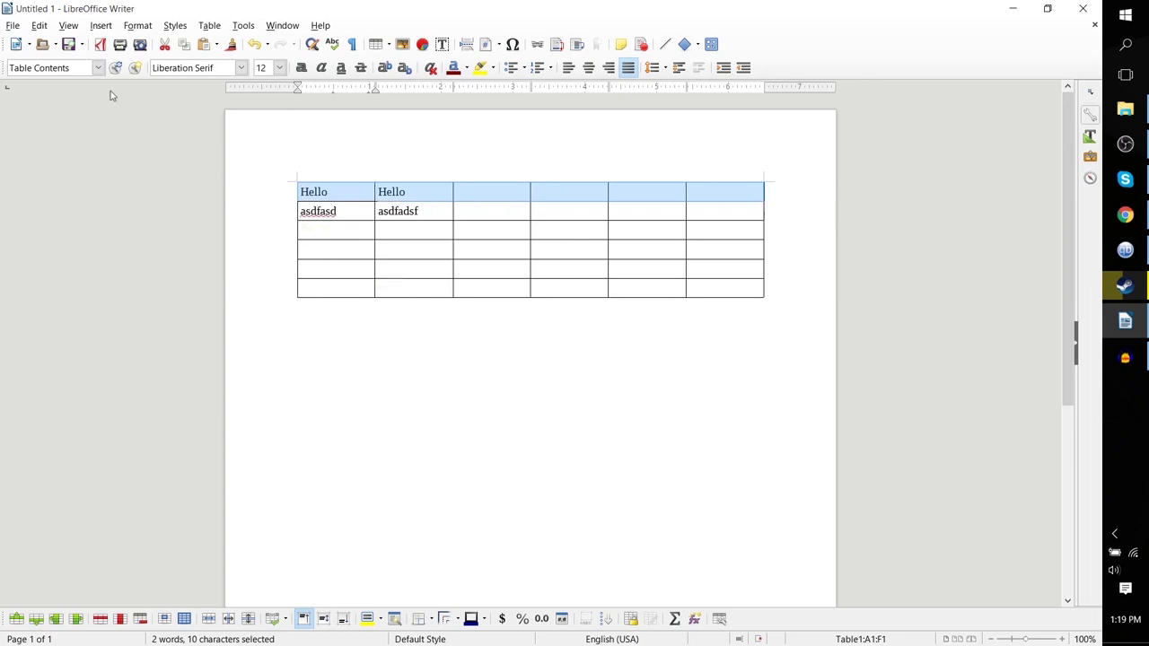
left_click(96, 67)
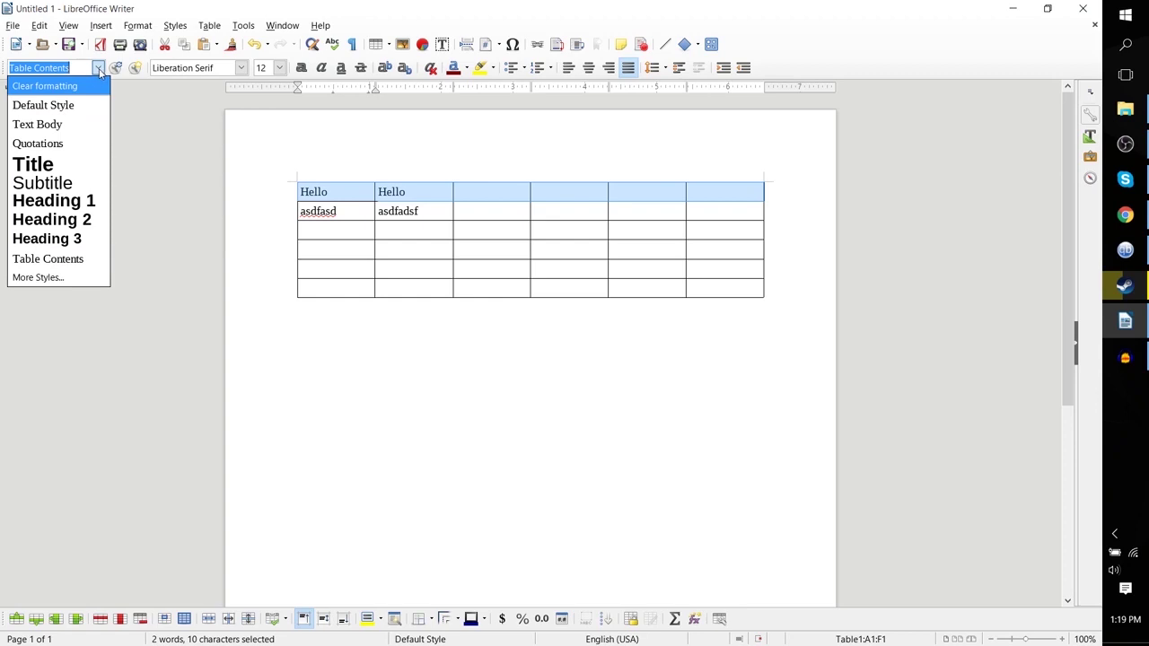
left_click(87, 219)
left_click(286, 202)
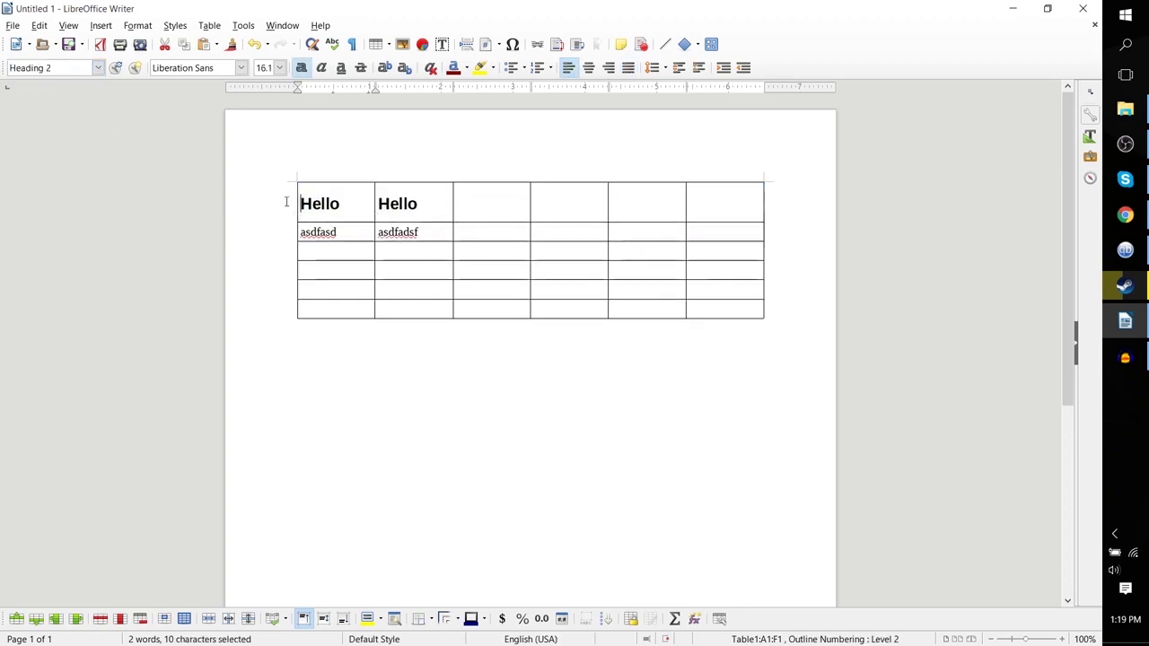
left_click_drag(297, 205, 299, 204)
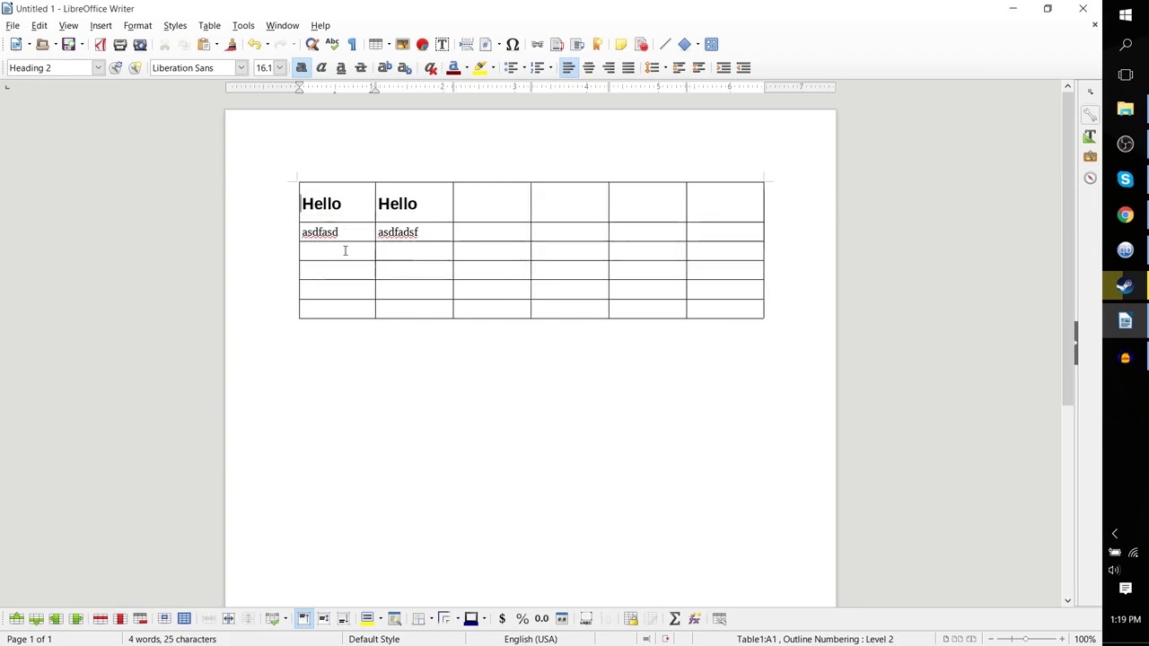
key("ctrl+z")
left_click(495, 200)
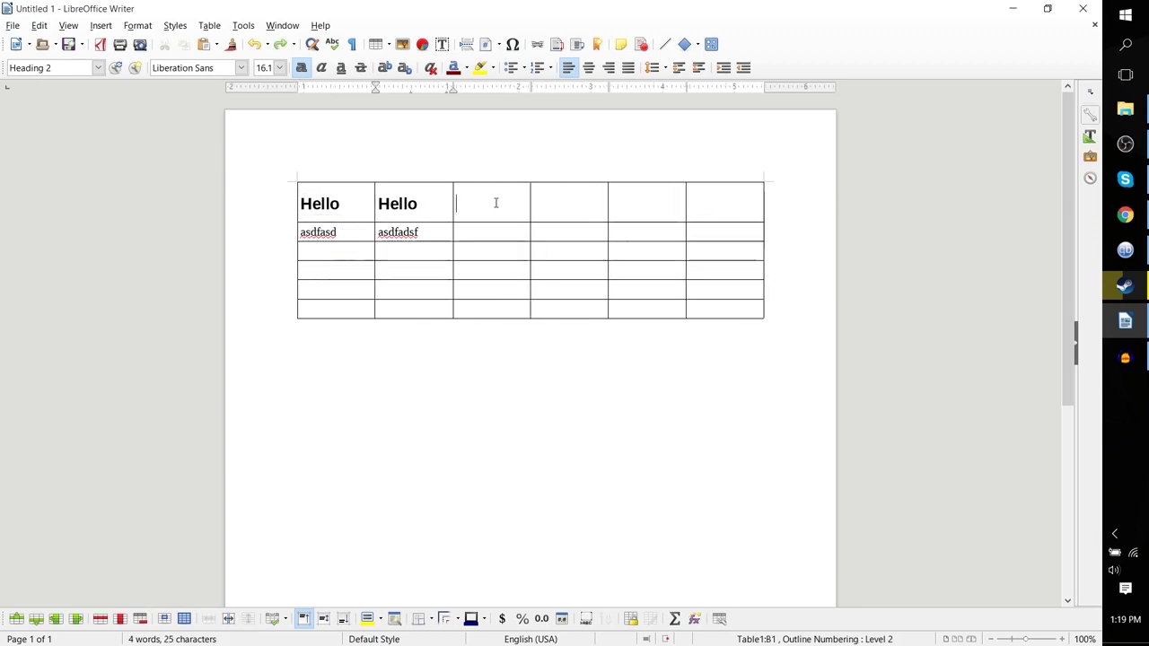
left_click(592, 206)
left_click(646, 205)
left_click(737, 204)
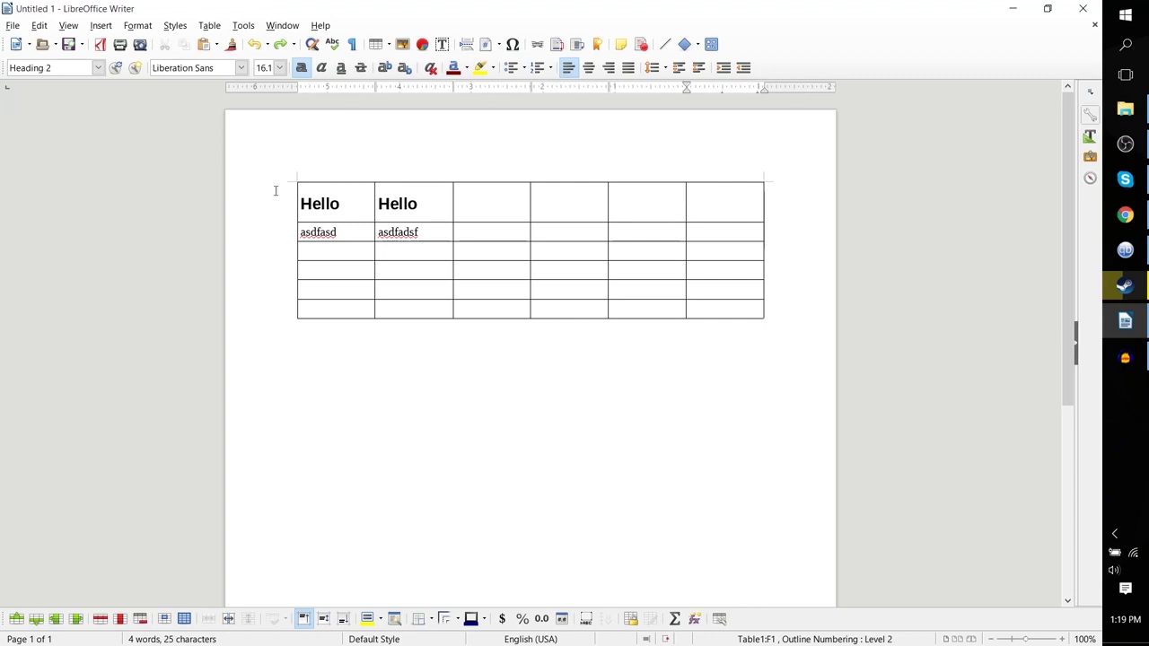
left_click(718, 231)
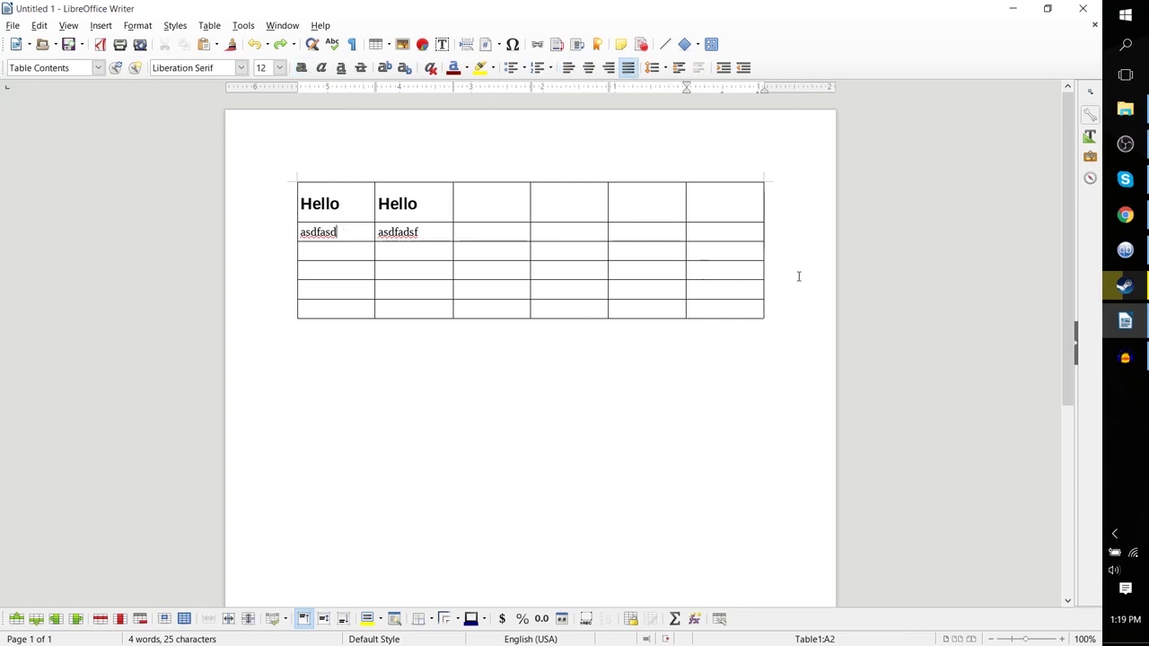
Step: Select the table's first row and give its cells a bright sky-blue background color
left_click(287, 205)
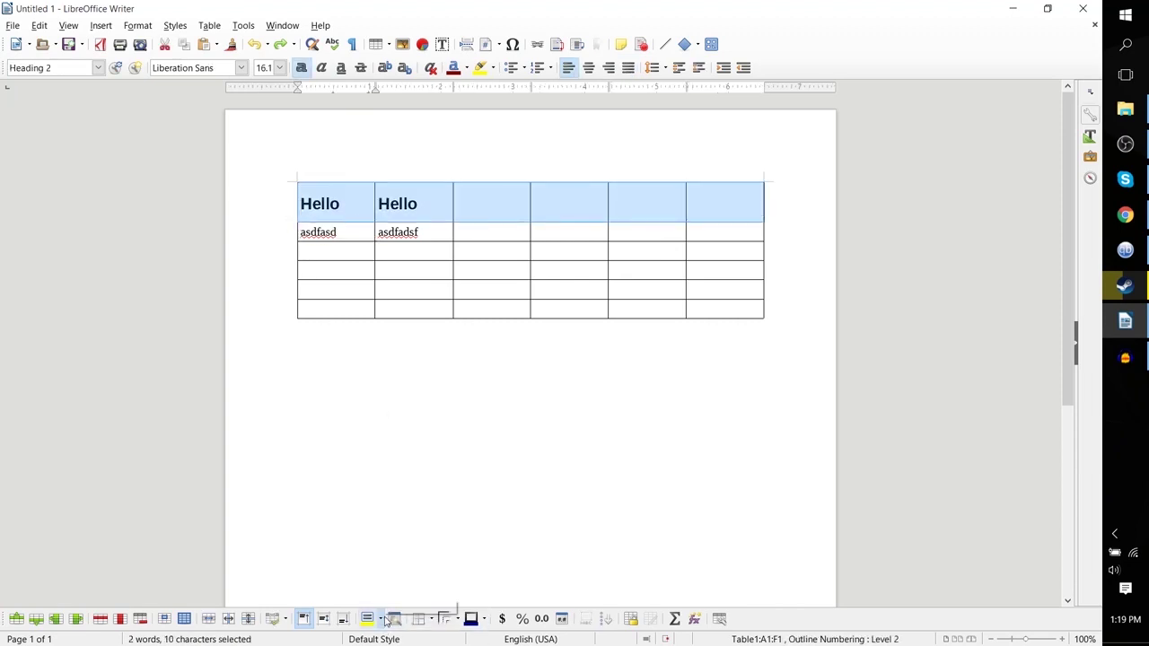
left_click(385, 547)
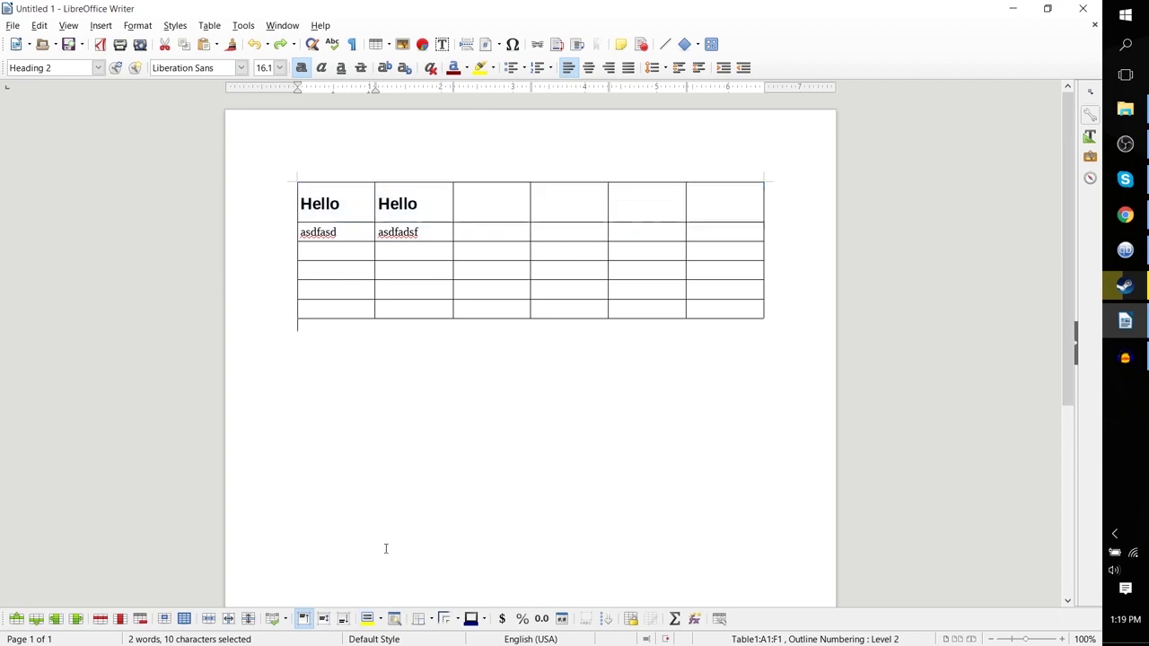
left_click(289, 197)
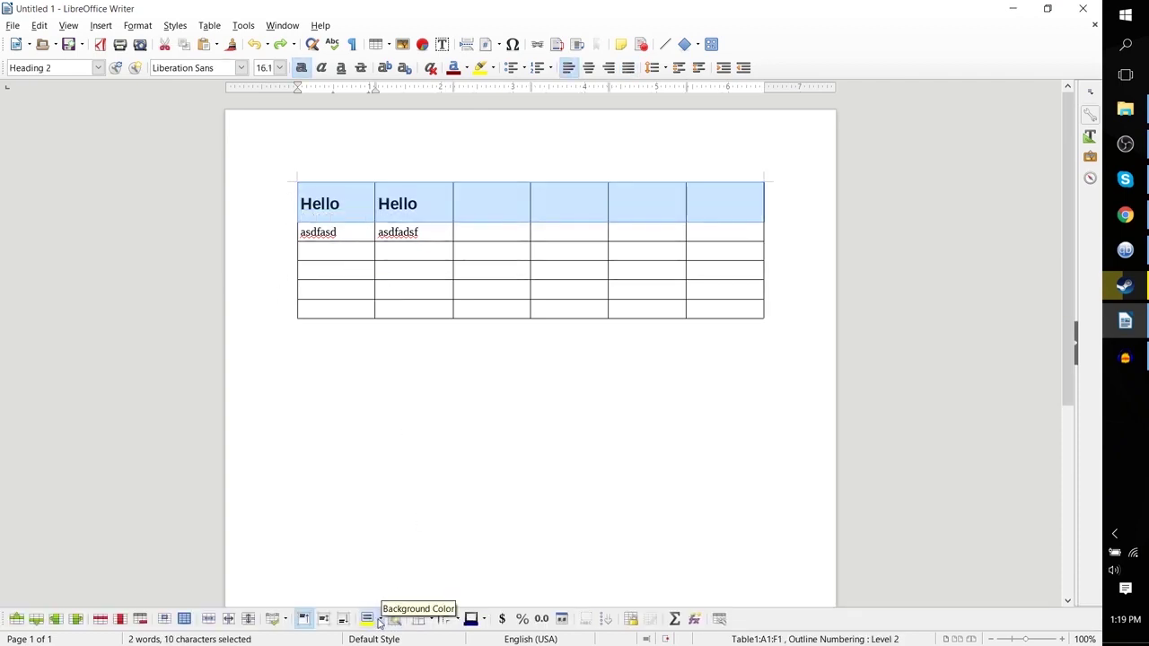
left_click(381, 621)
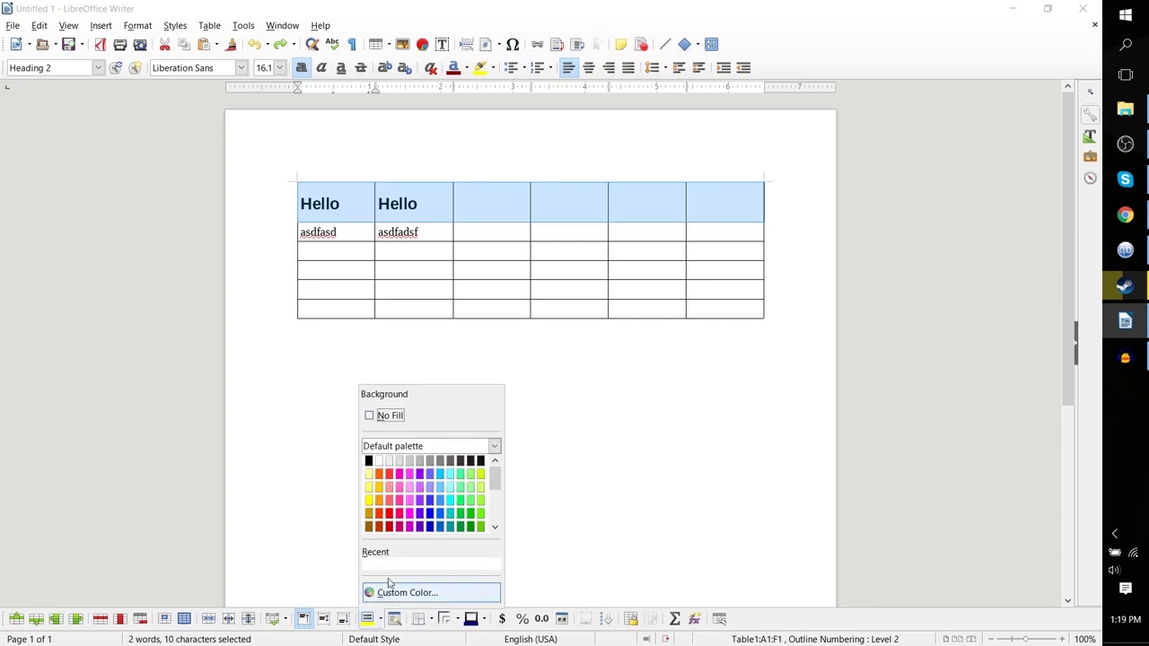
left_click(440, 473)
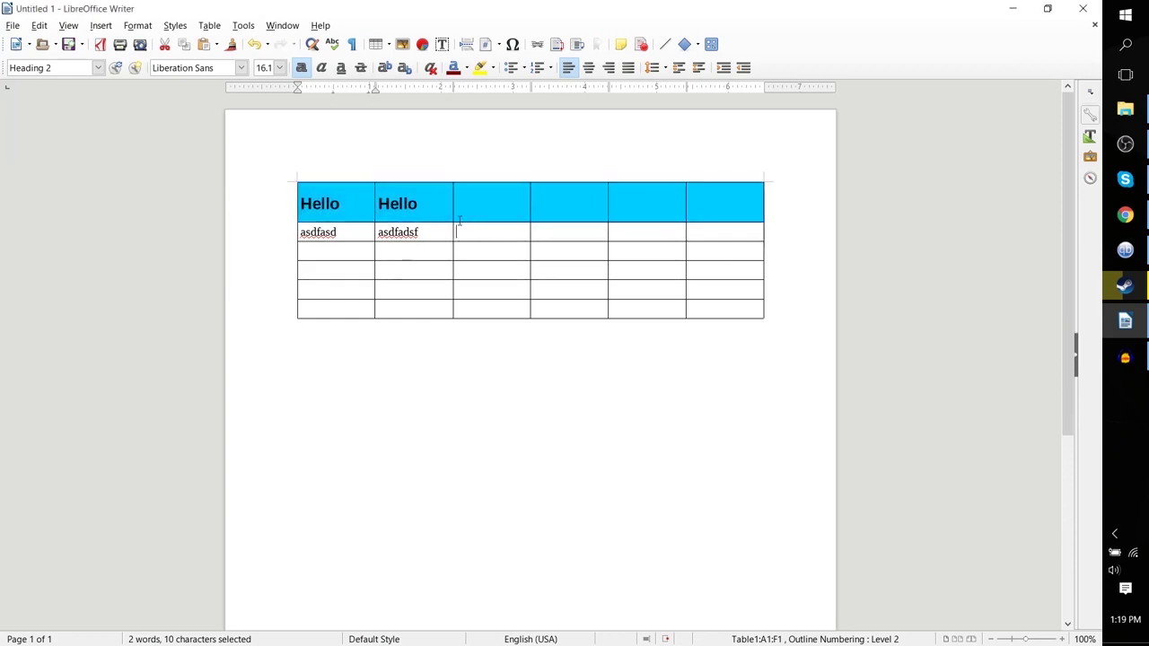
left_click(378, 232)
left_click(344, 232)
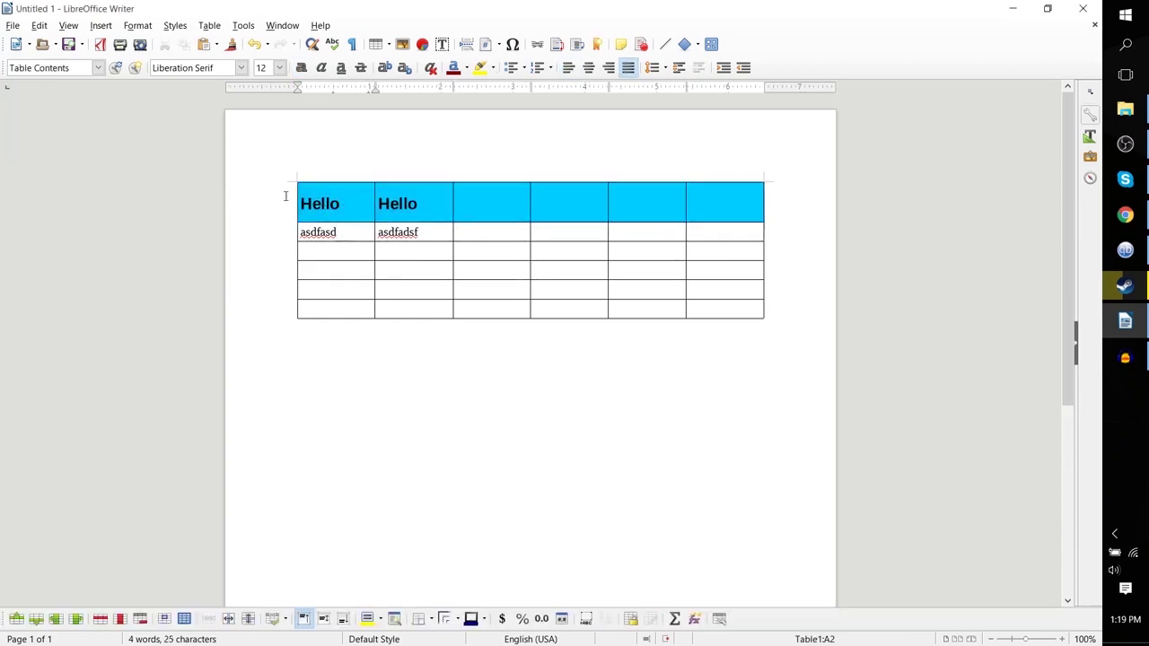
left_click(431, 204)
left_click(500, 200)
left_click(603, 201)
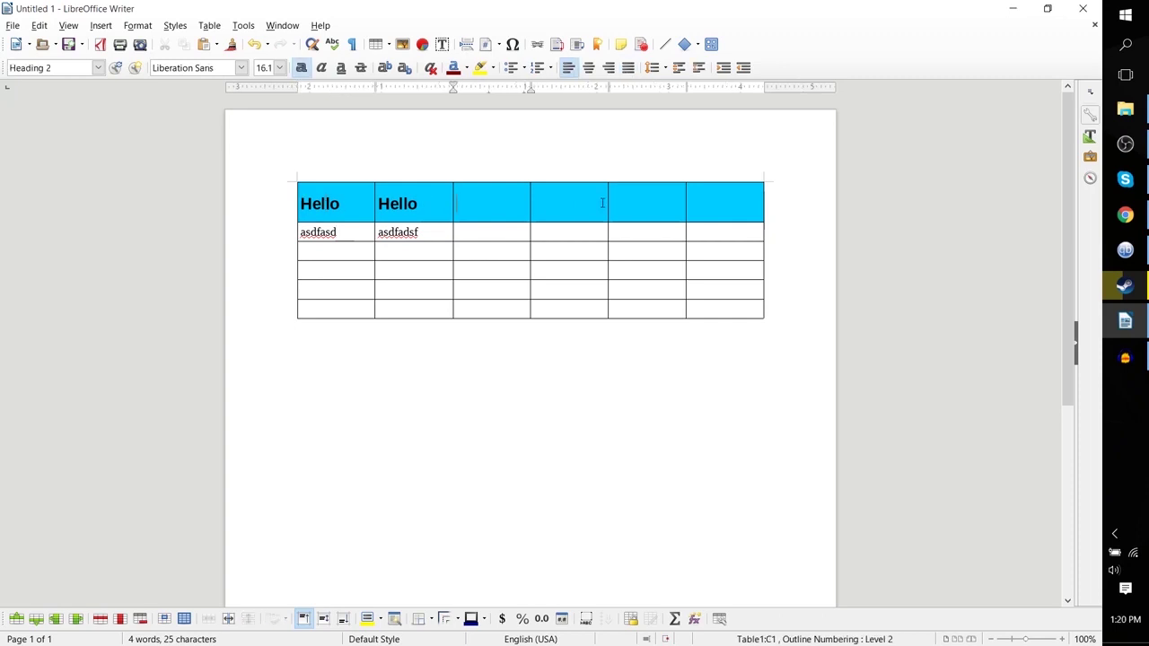
left_click(660, 198)
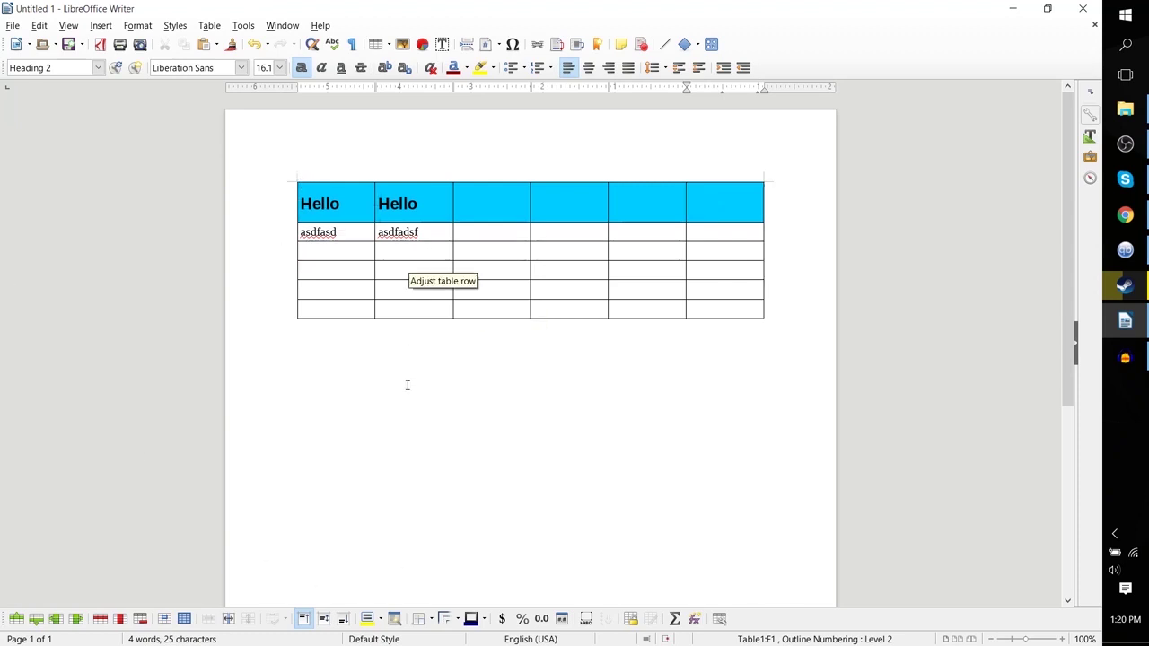
Step: Select the entire table, try centering its contents, and set them to left alignment
left_click(290, 176)
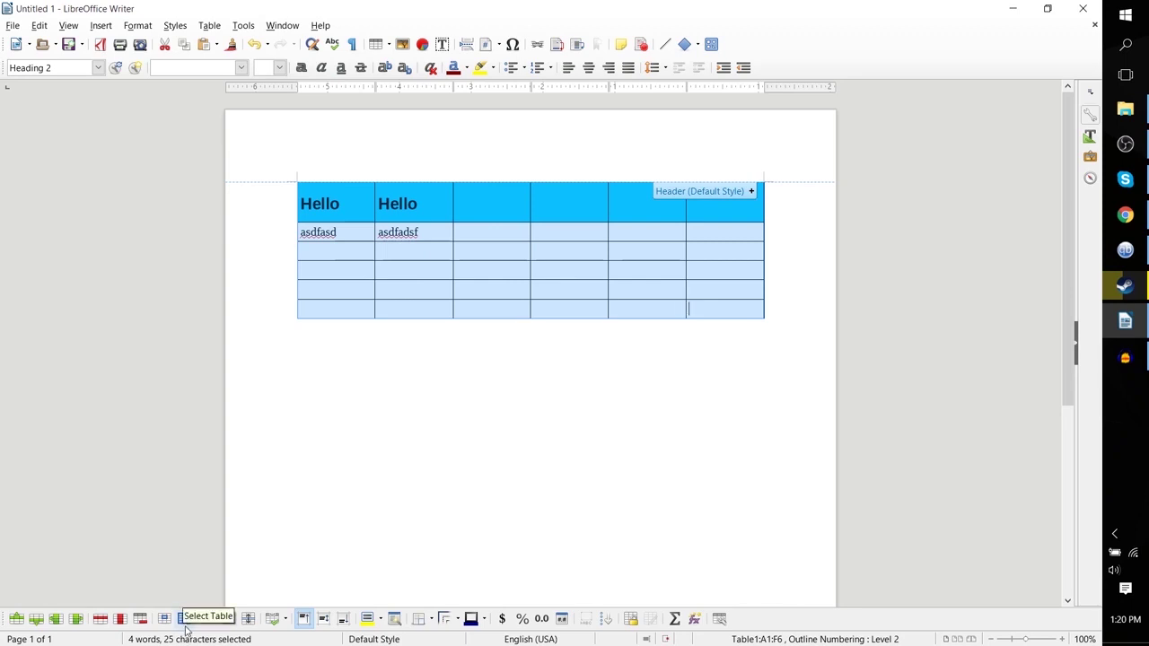
left_click(537, 269)
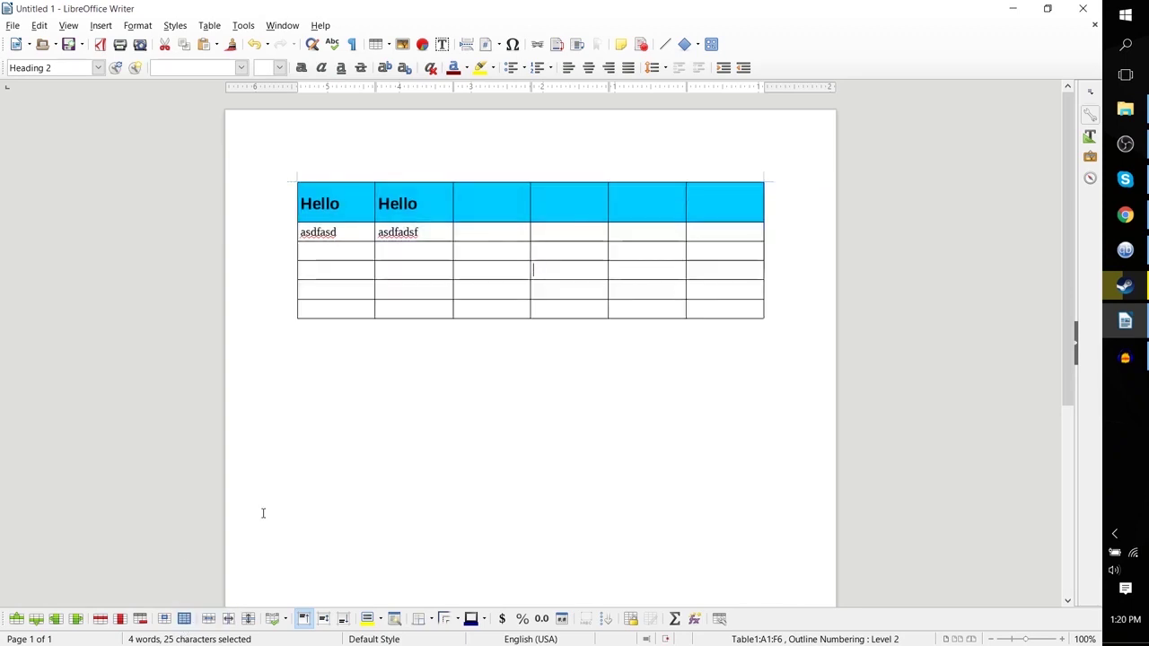
left_click(184, 619)
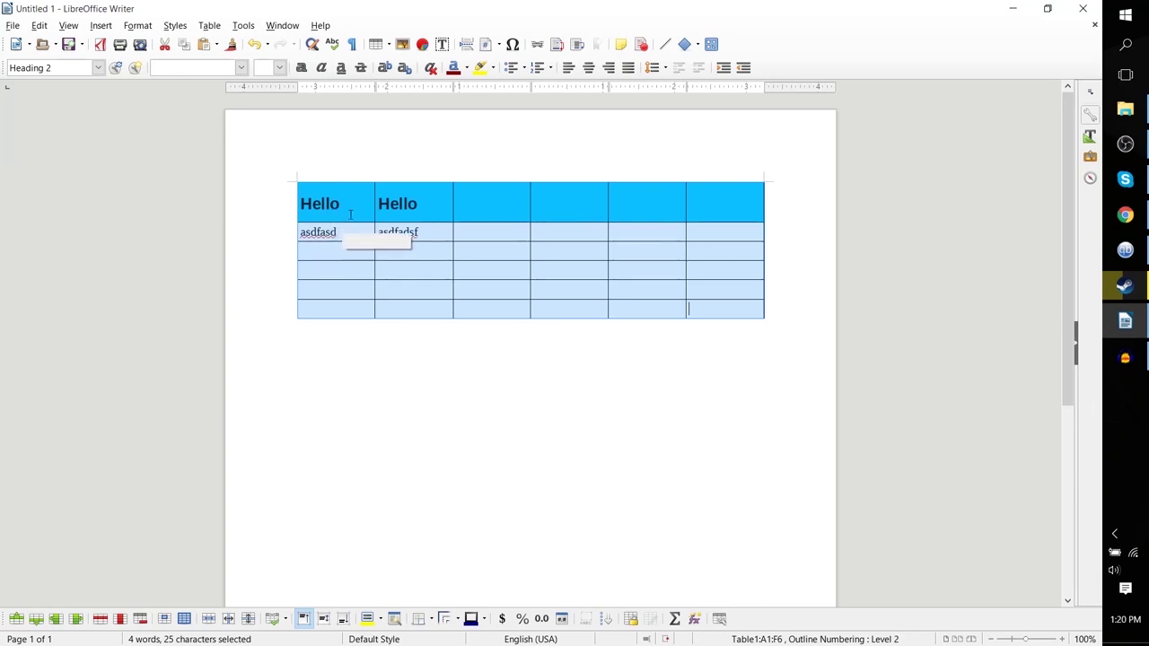
left_click(588, 68)
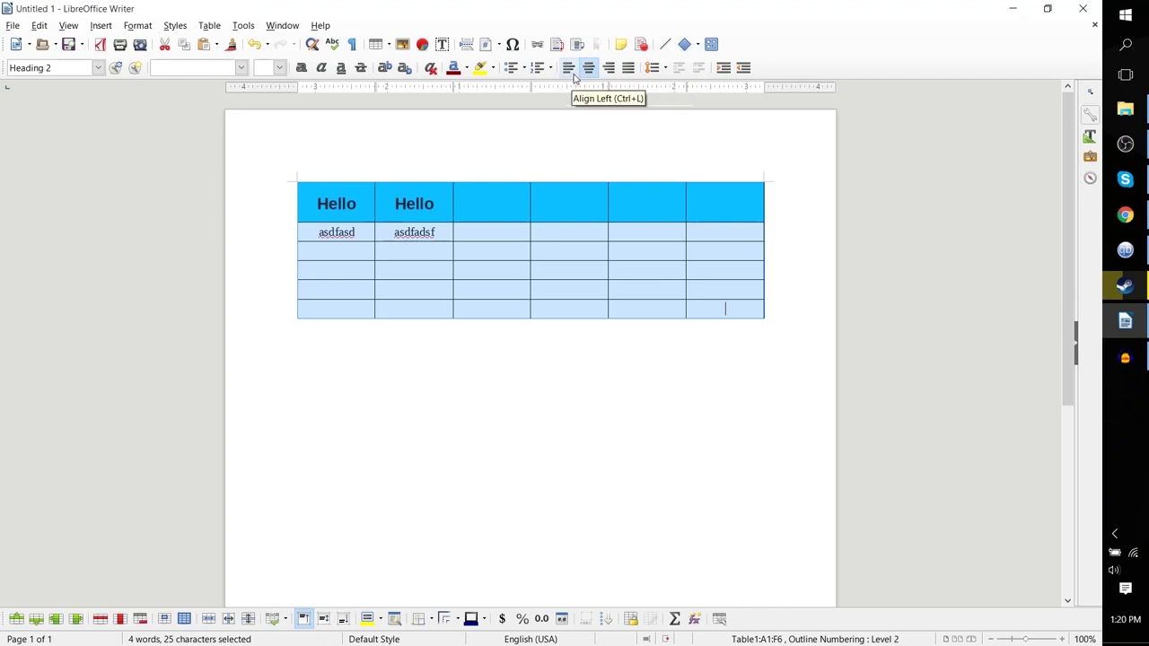
left_click(569, 70)
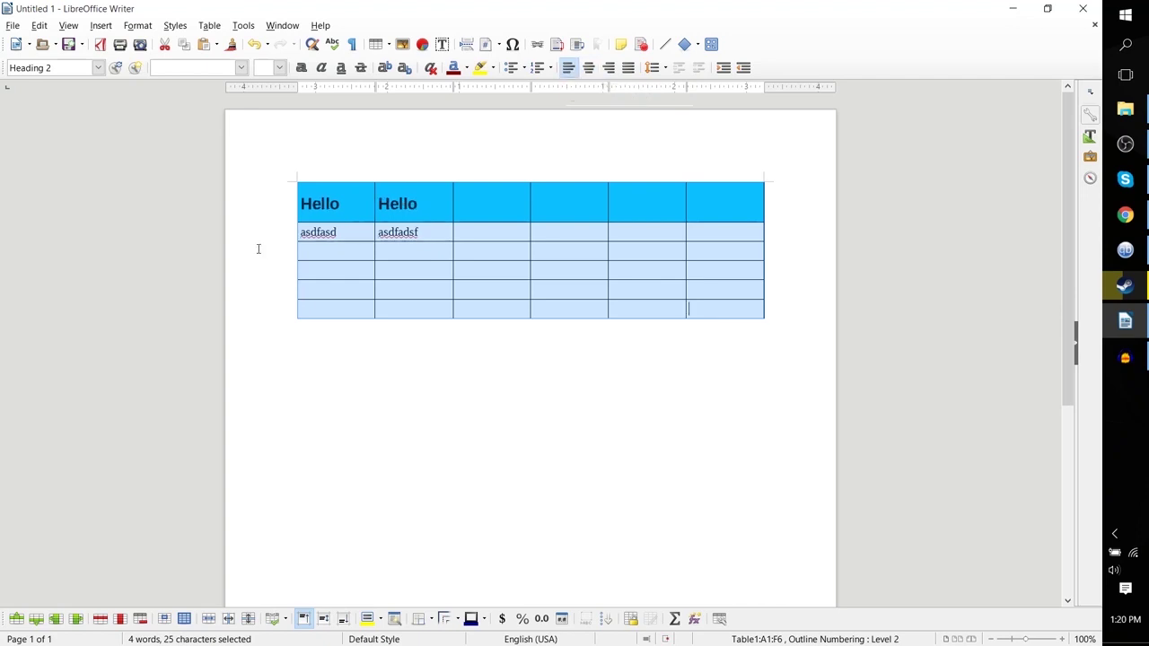
Step: Select the table's first row and center its heading text
left_click(290, 204)
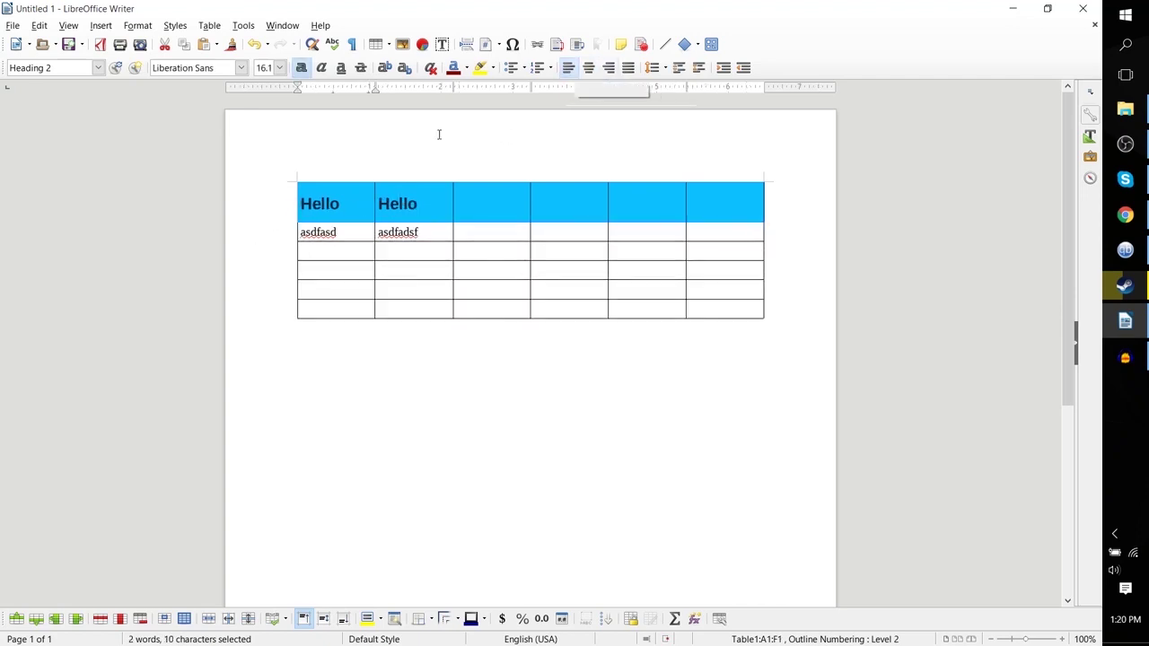
left_click(588, 68)
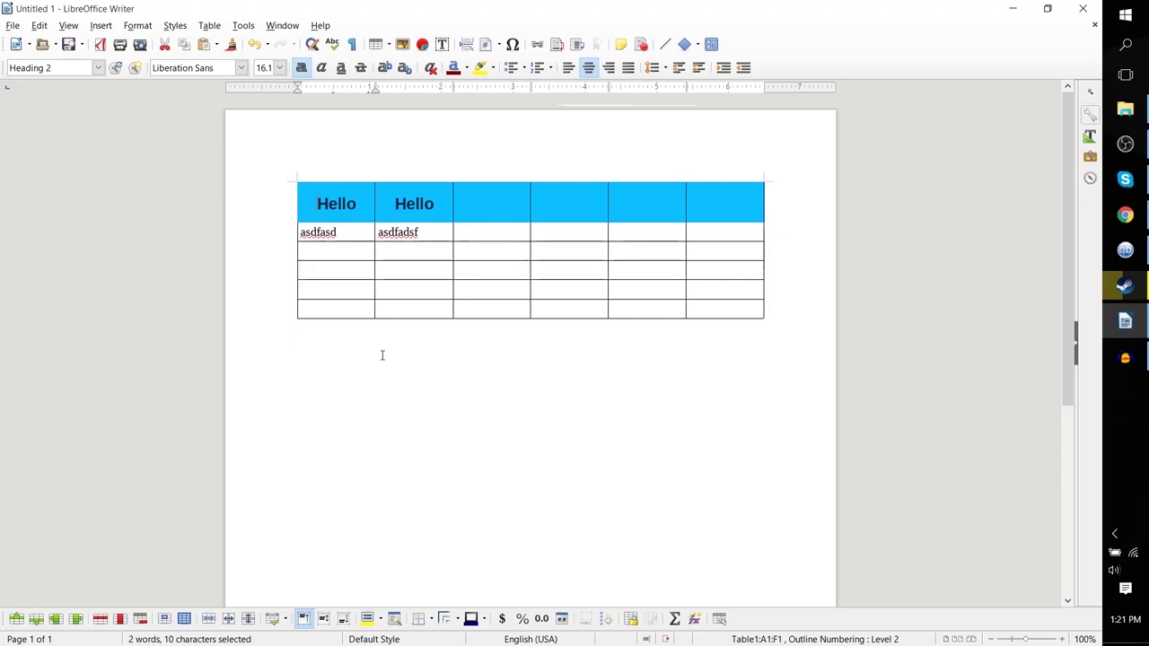
left_click(365, 203)
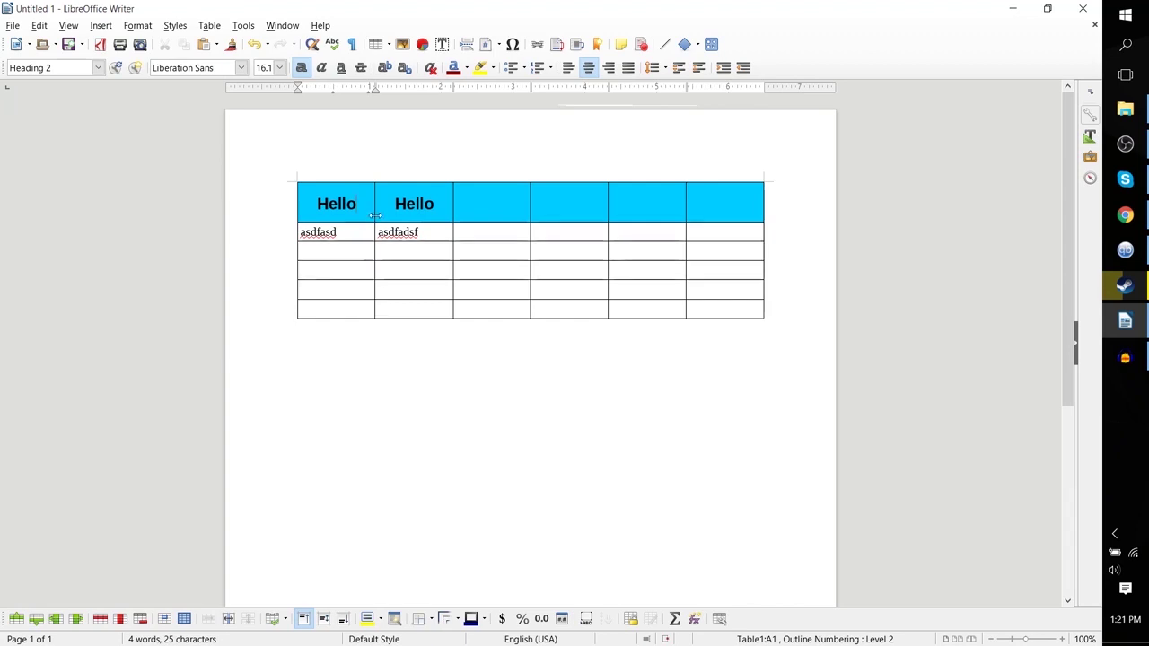
Step: Widen the table's first column to about 1.5 inches by moving the border it shares with the second column
left_click_drag(376, 215, 405, 216)
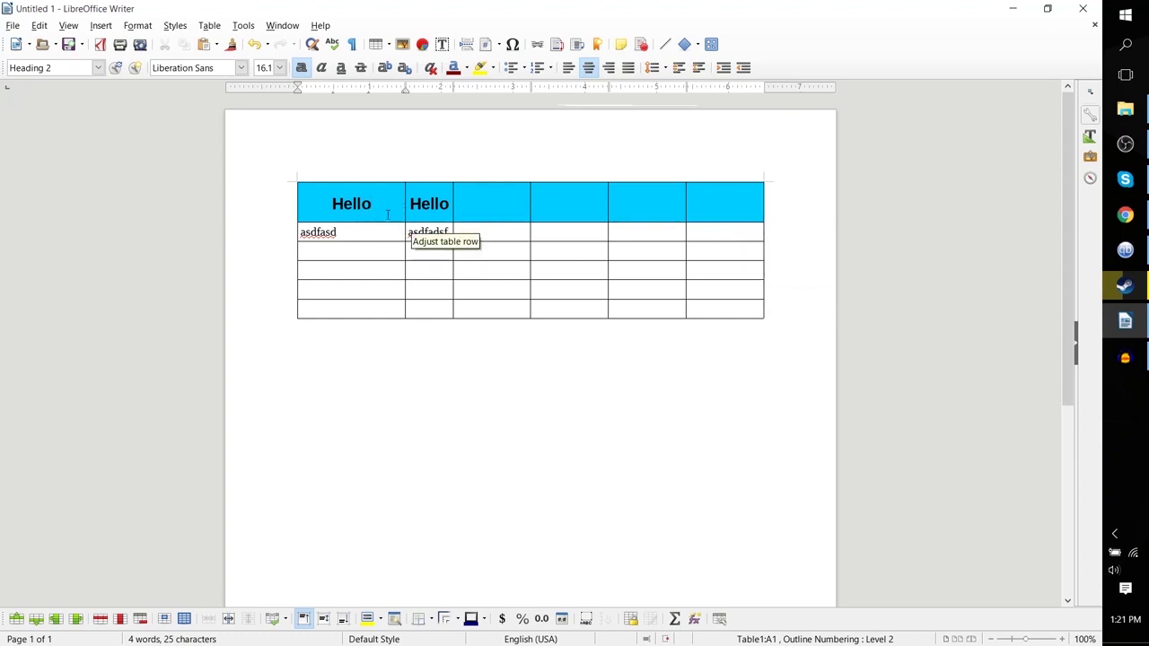
left_click(414, 221)
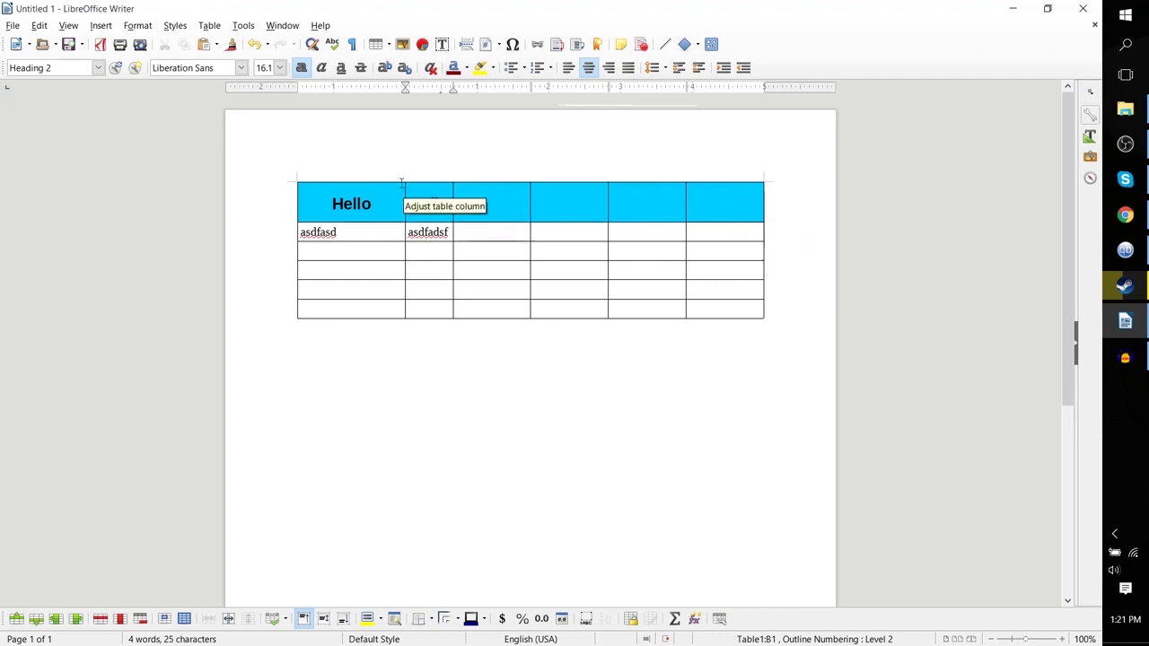
left_click(372, 204)
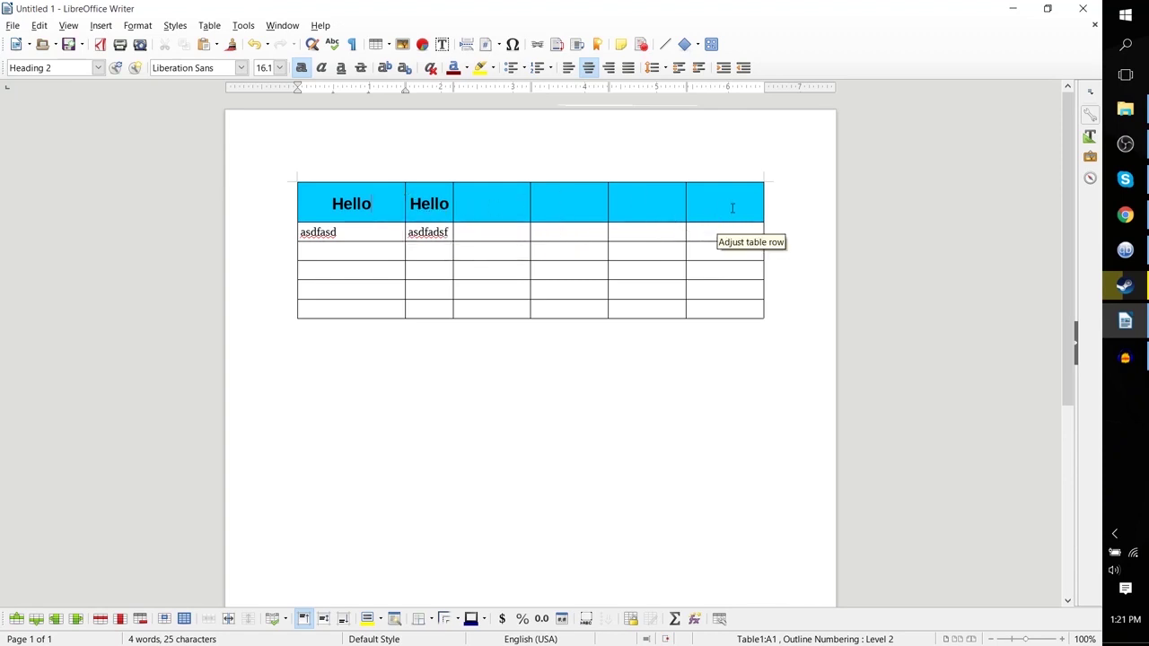
left_click(408, 191)
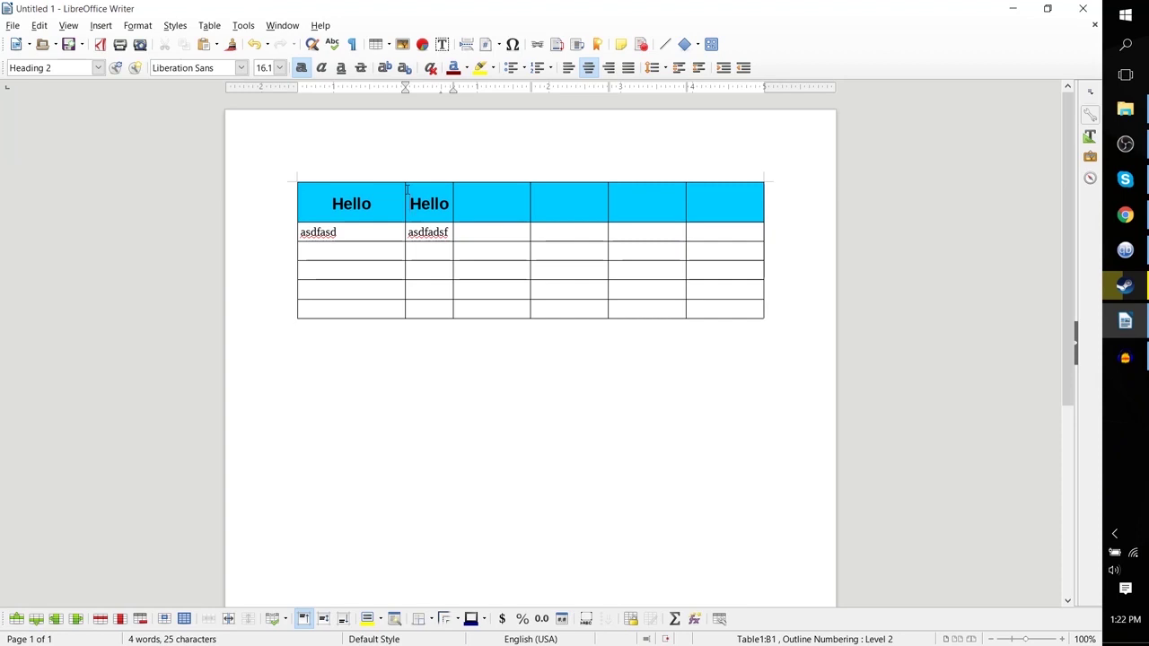
Step: Select all cells from the second to the sixth column and distribute these columns evenly
left_click_drag(407, 189, 731, 308)
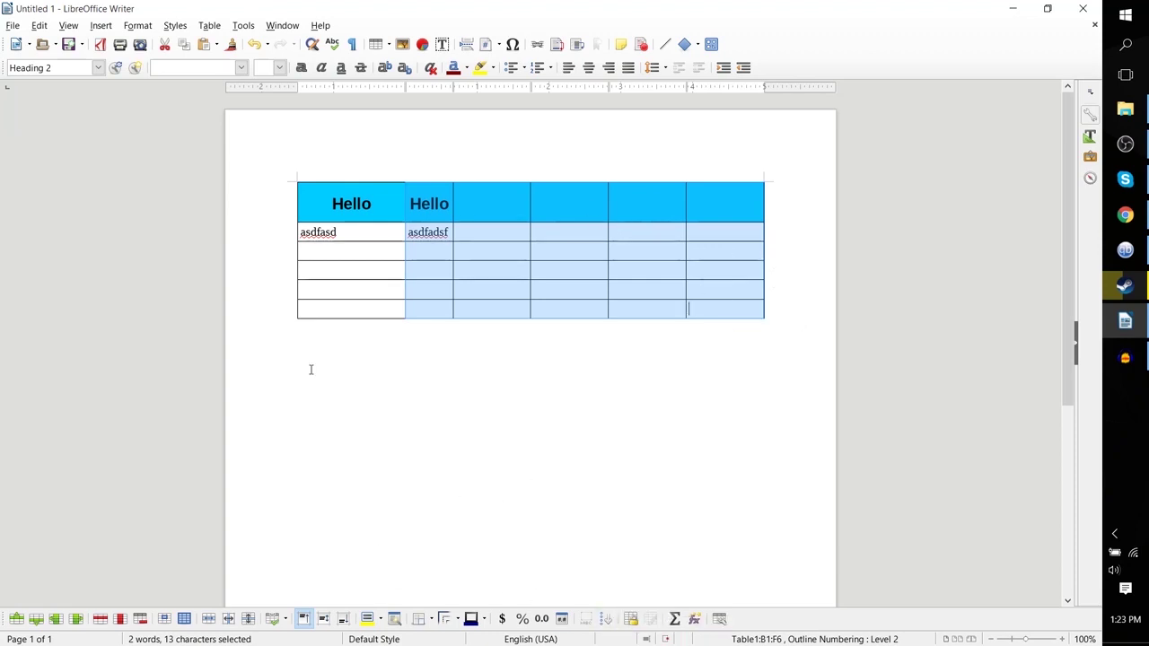
left_click(288, 629)
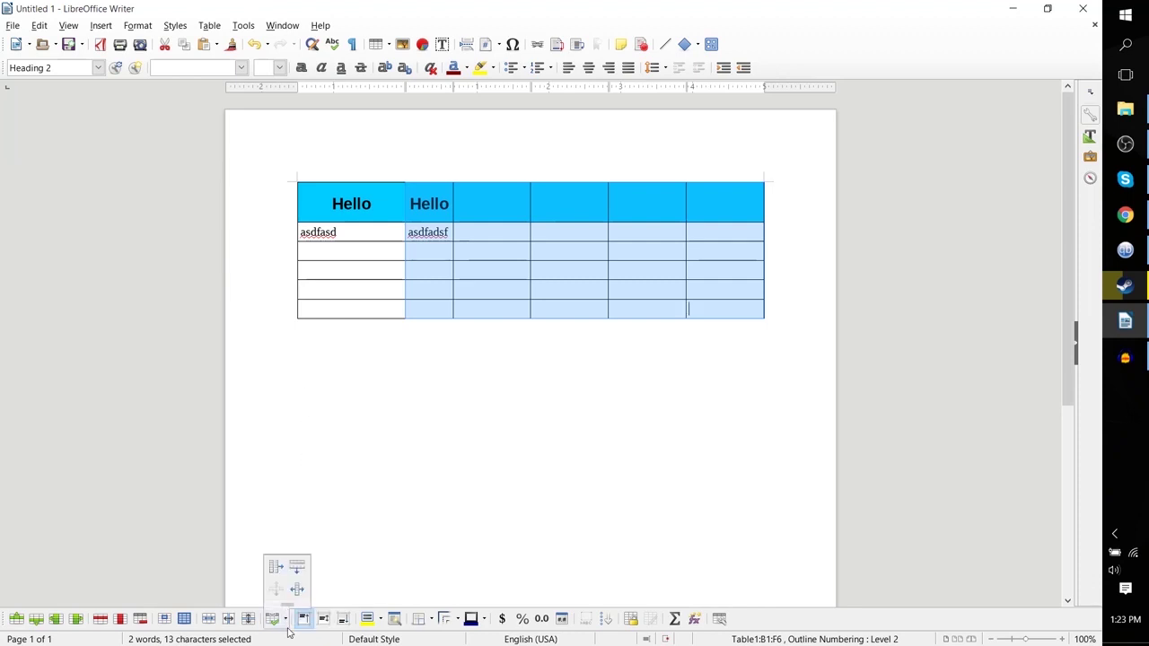
left_click(276, 567)
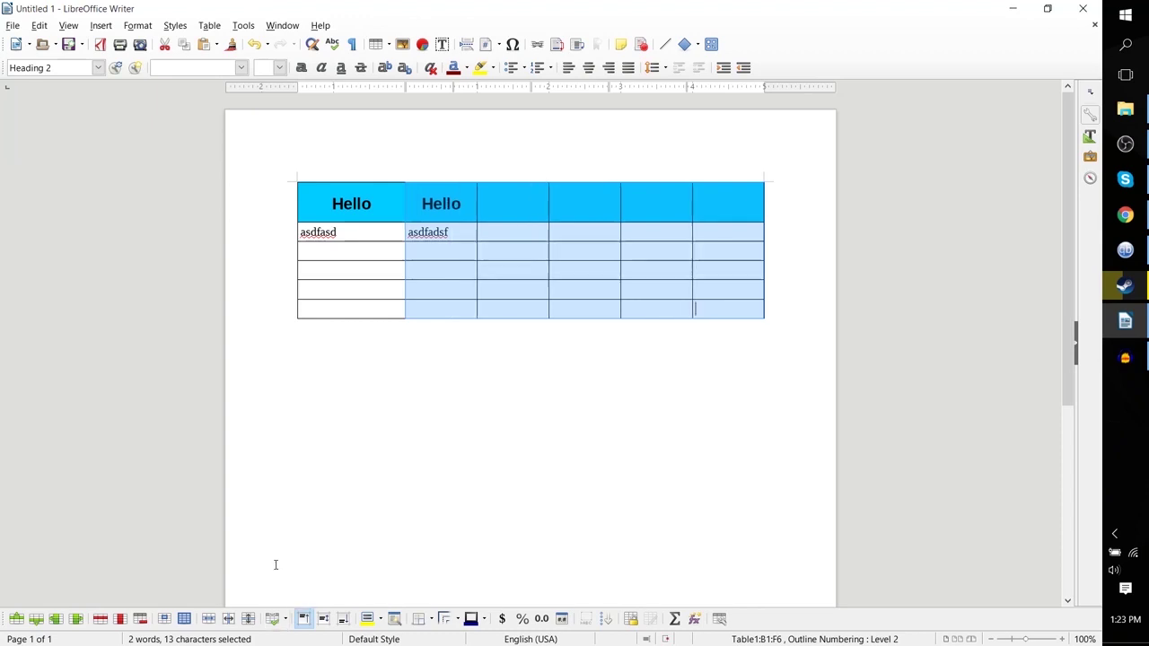
left_click(484, 197)
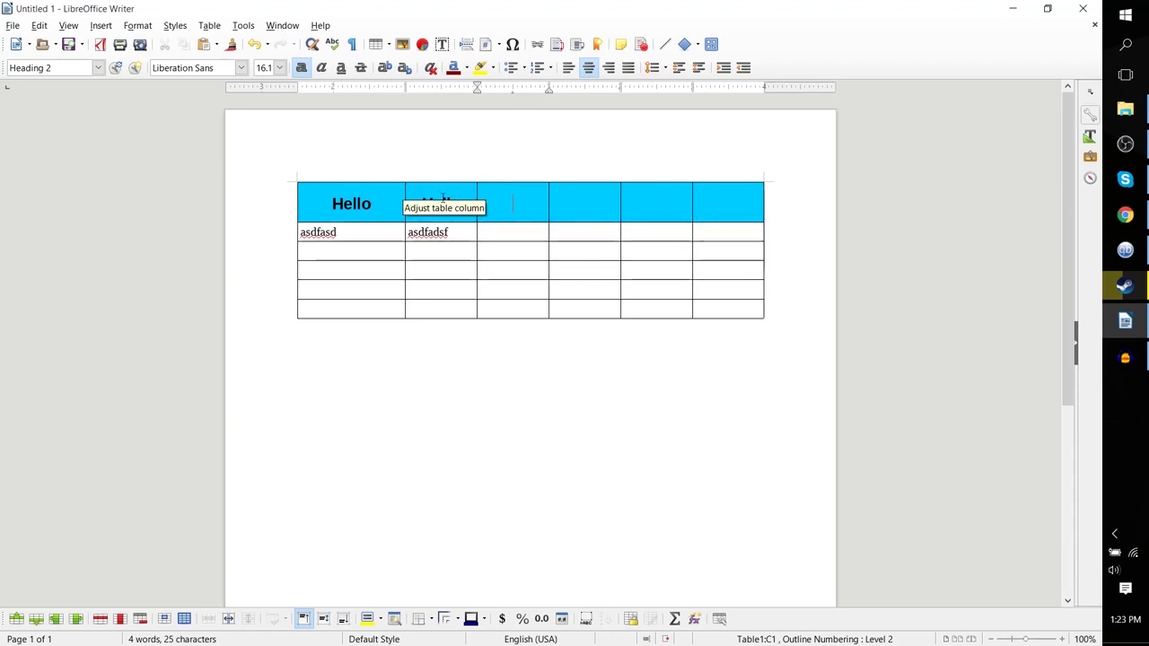
left_click_drag(424, 186, 792, 313)
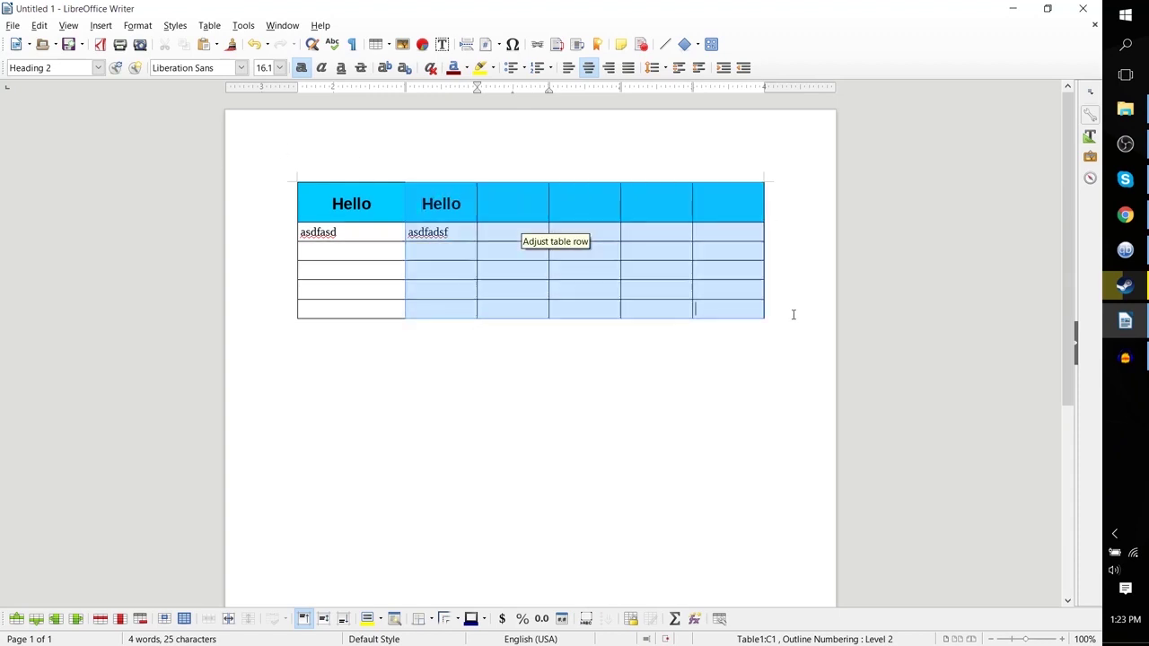
left_click(738, 228)
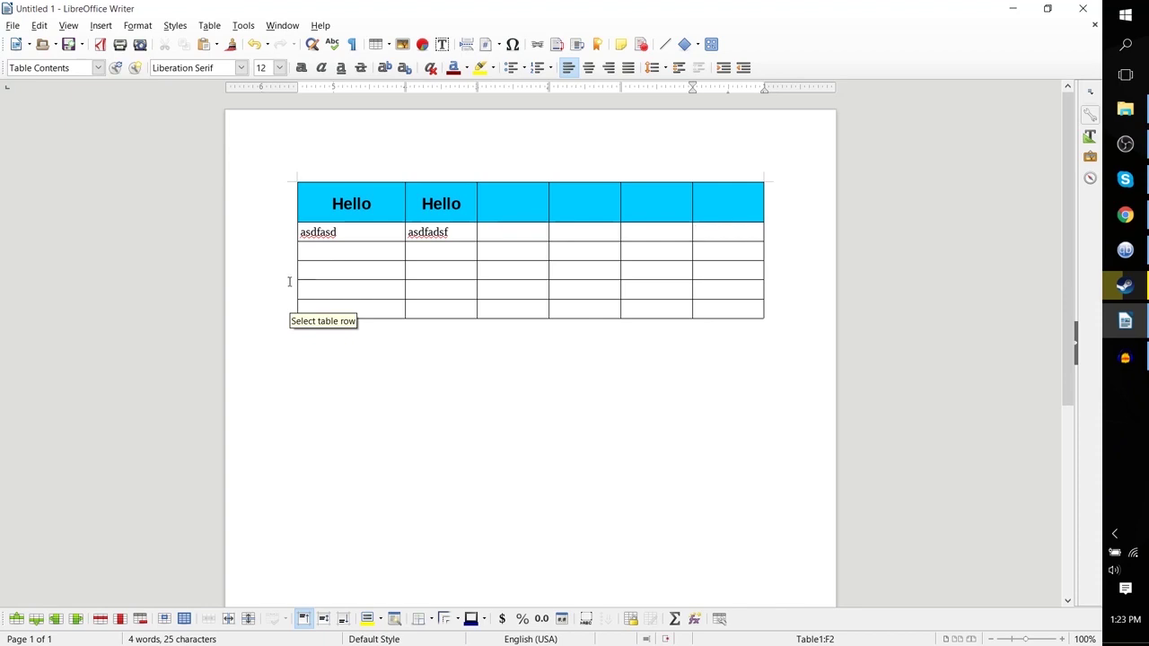
Step: Fill the fifth row with "sdfdsf" in the first cell, "sdfsdf" in the next four and "sdfsdfsdf" in the last
left_click(329, 289)
left_click(341, 305)
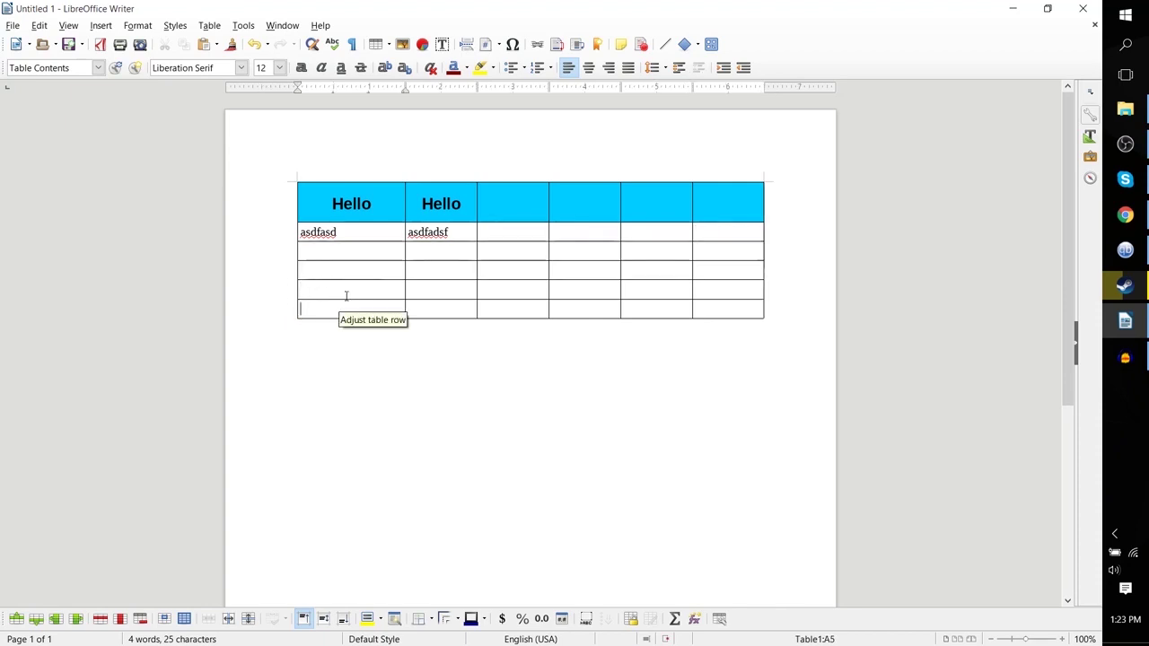
left_click(329, 289)
type("sdfdsf")
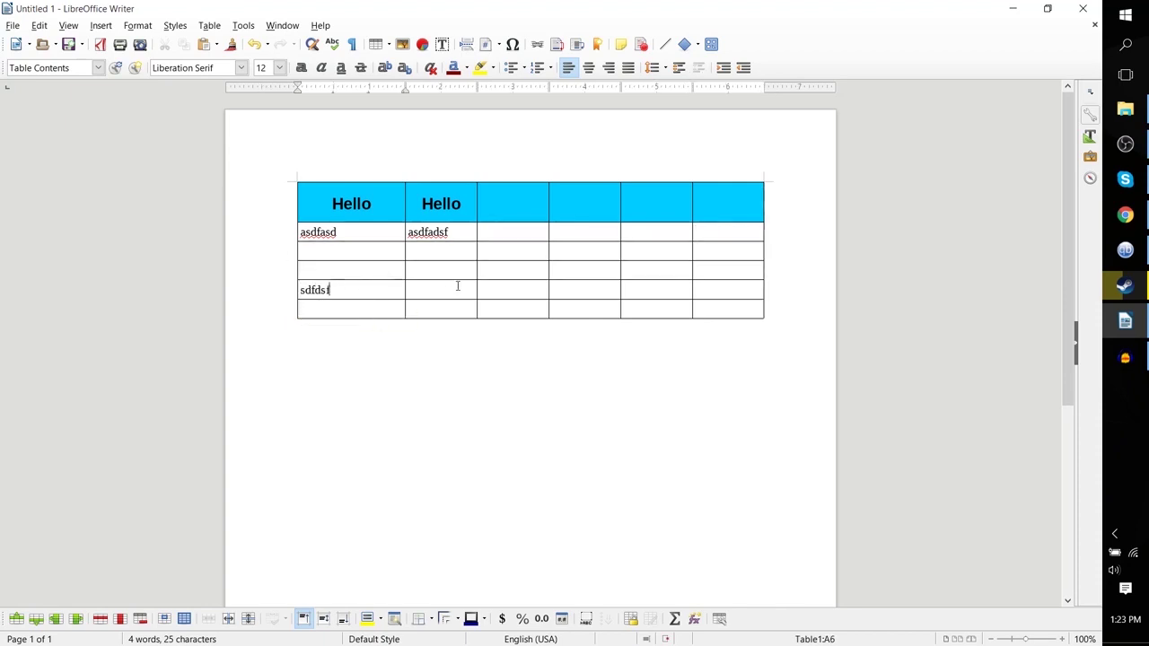
key("Tab")
type("sdfsdf")
key("Tab")
type("sdfsdf")
key("Tab")
type("sdfsdf")
key("Tab")
type("sdfsdf")
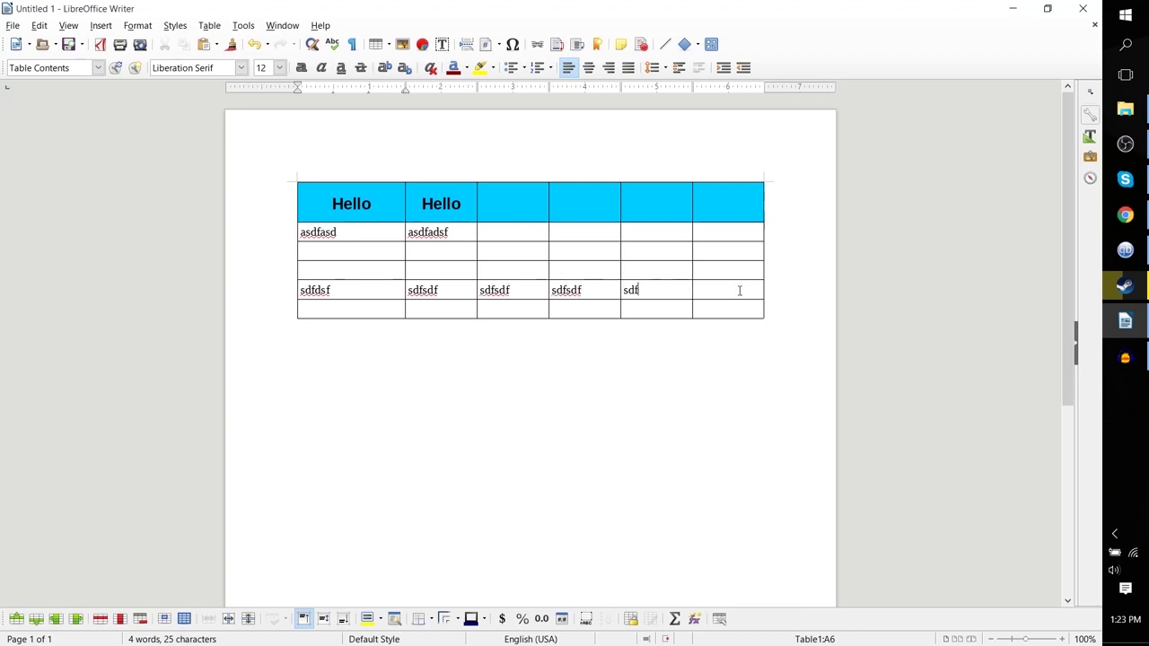
key("Tab")
type("sdfsdfsdf")
key("Tab")
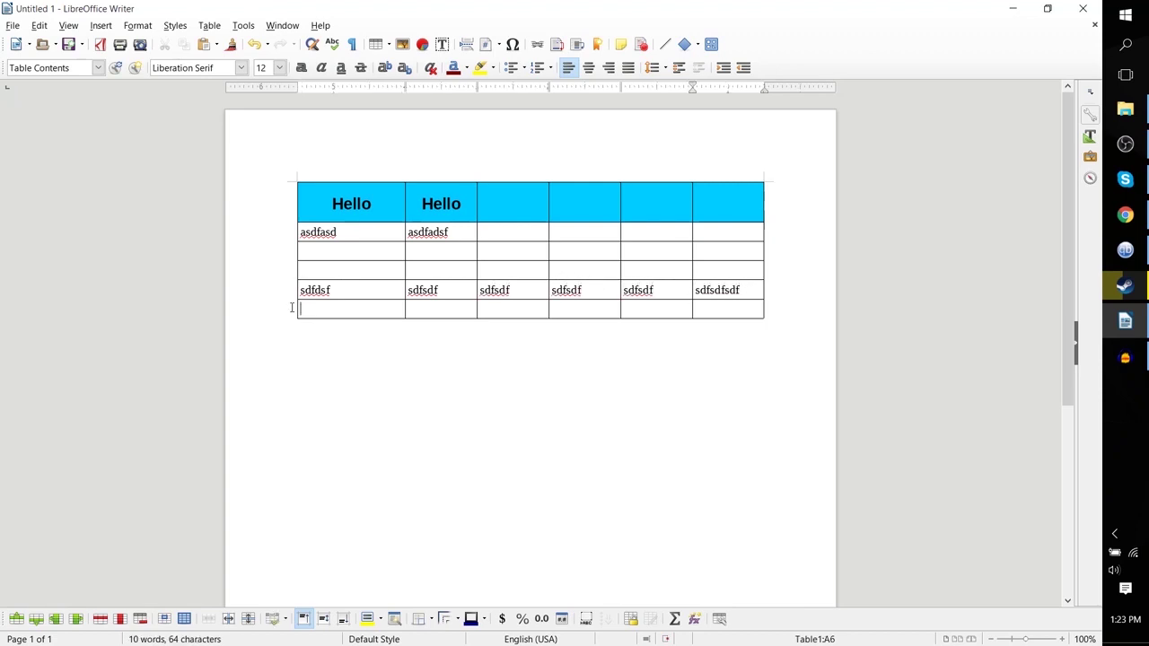
Step: Select the empty last row of the table and delete it
left_click(290, 308)
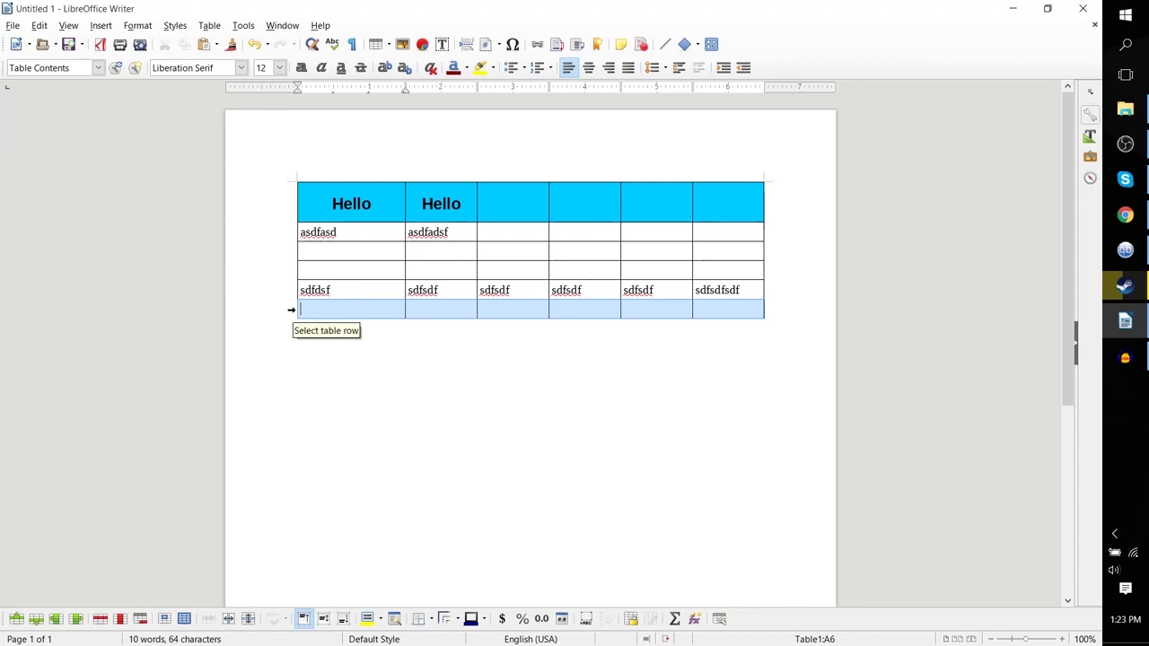
right_click(295, 310)
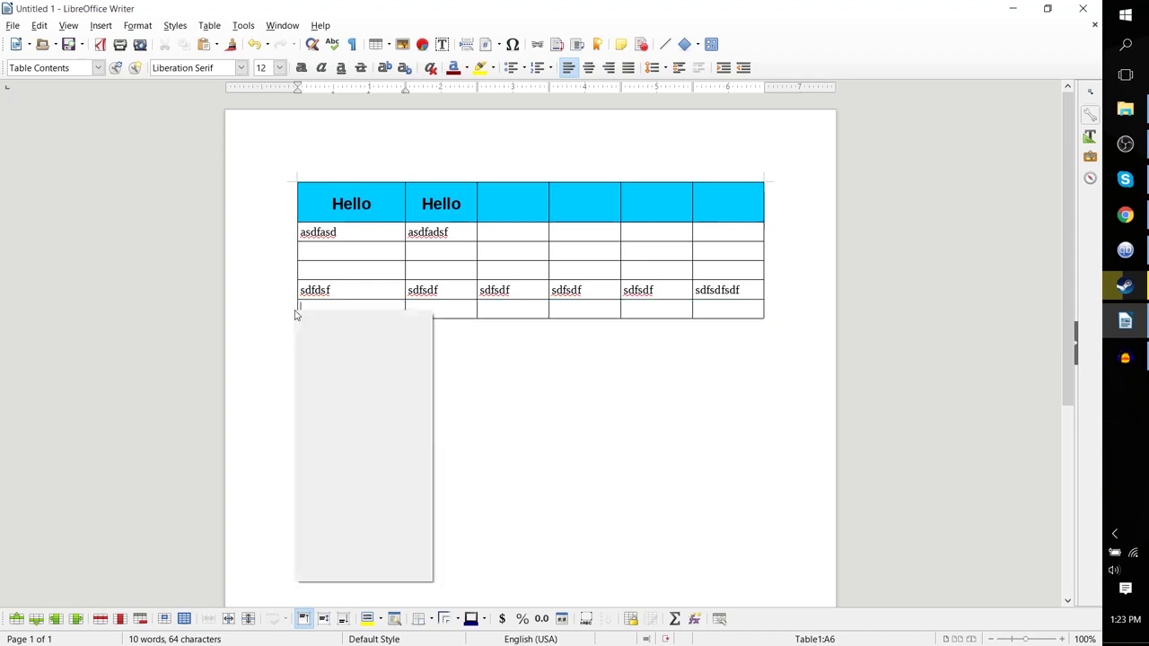
mouse_move(335, 404)
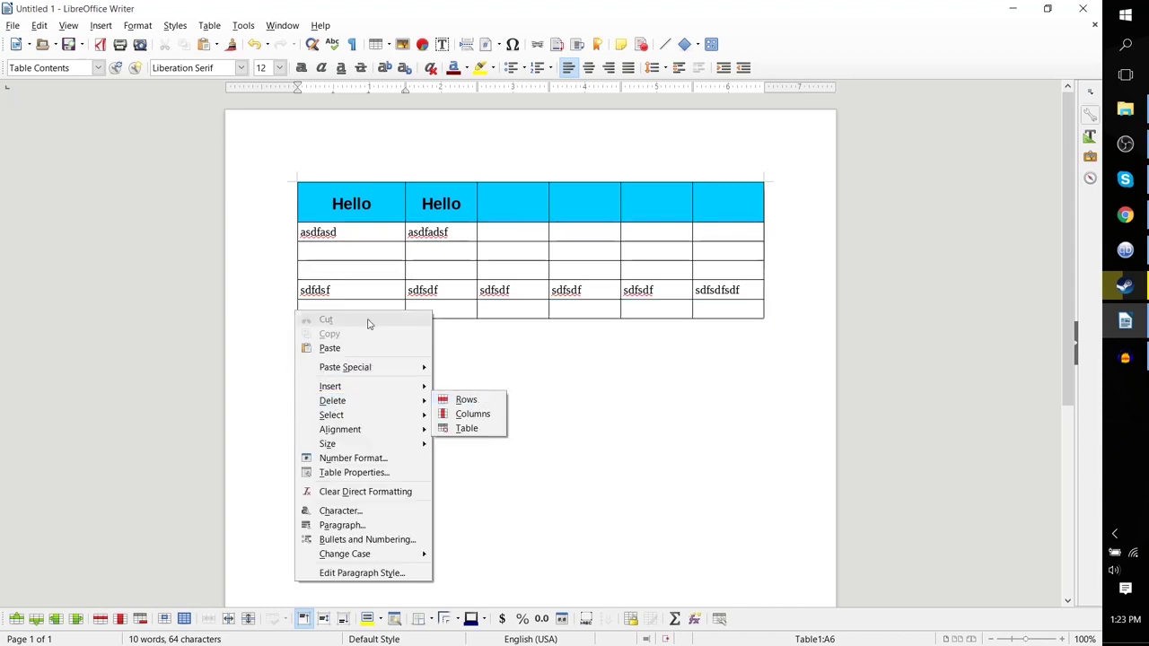
left_click(282, 306)
left_click(289, 307)
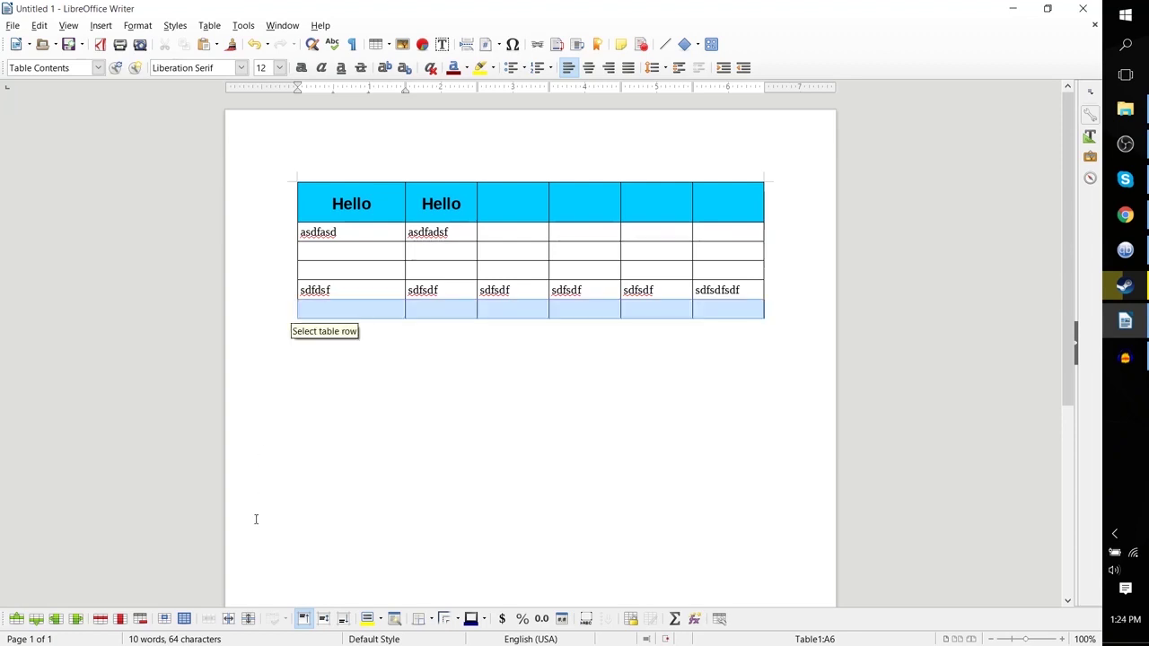
left_click(102, 621)
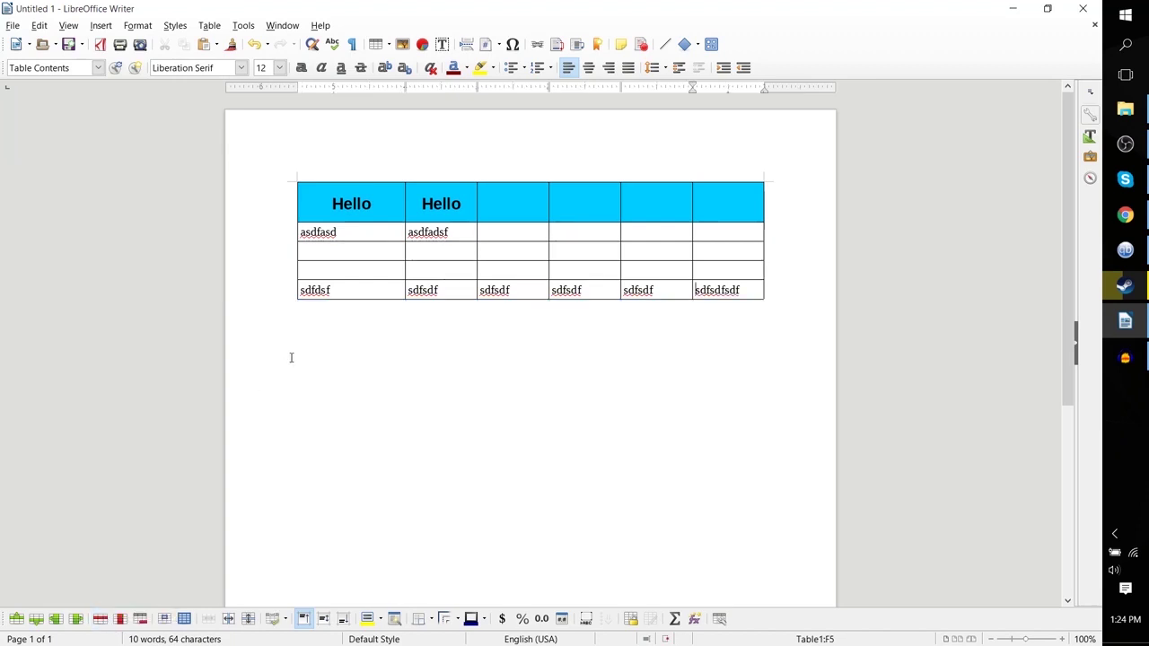
key("ctrl+z")
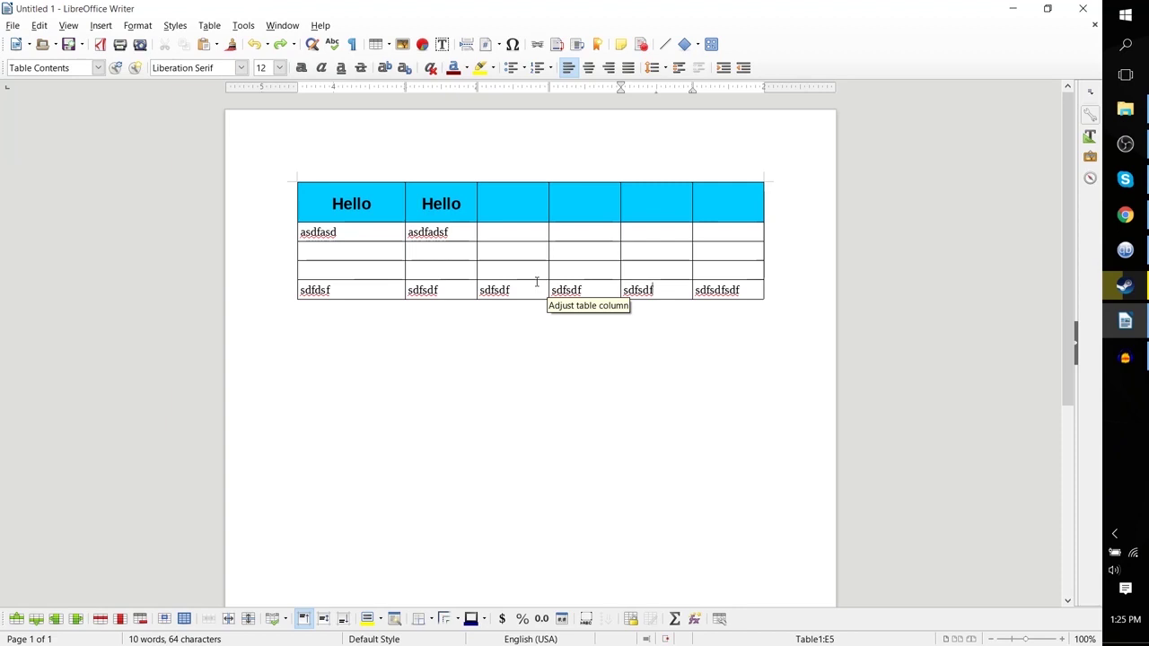
Step: Clear the text from all cells of the table's last row while keeping the row itself
left_click_drag(300, 289, 726, 287)
left_click(297, 289)
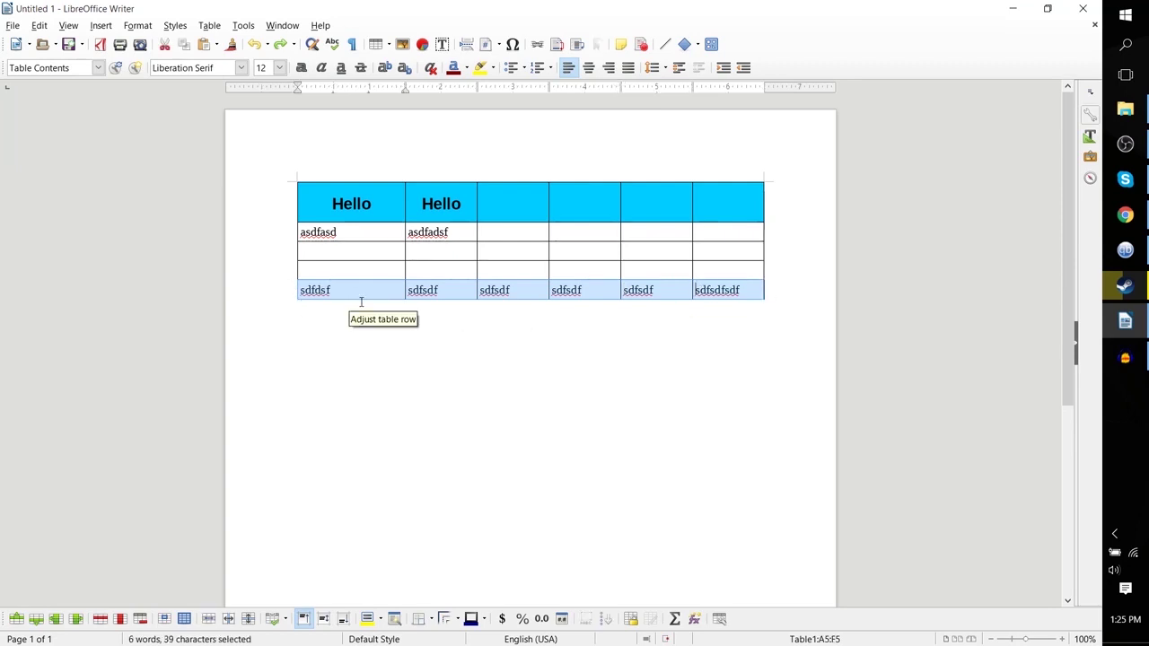
key("Delete")
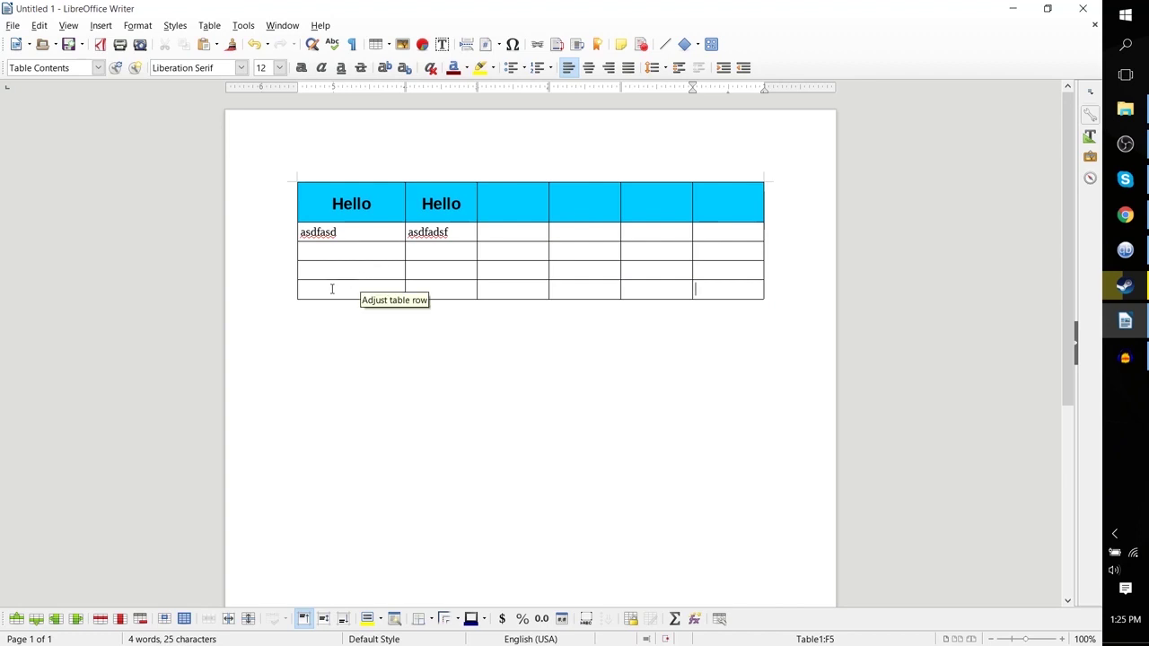
left_click(317, 287)
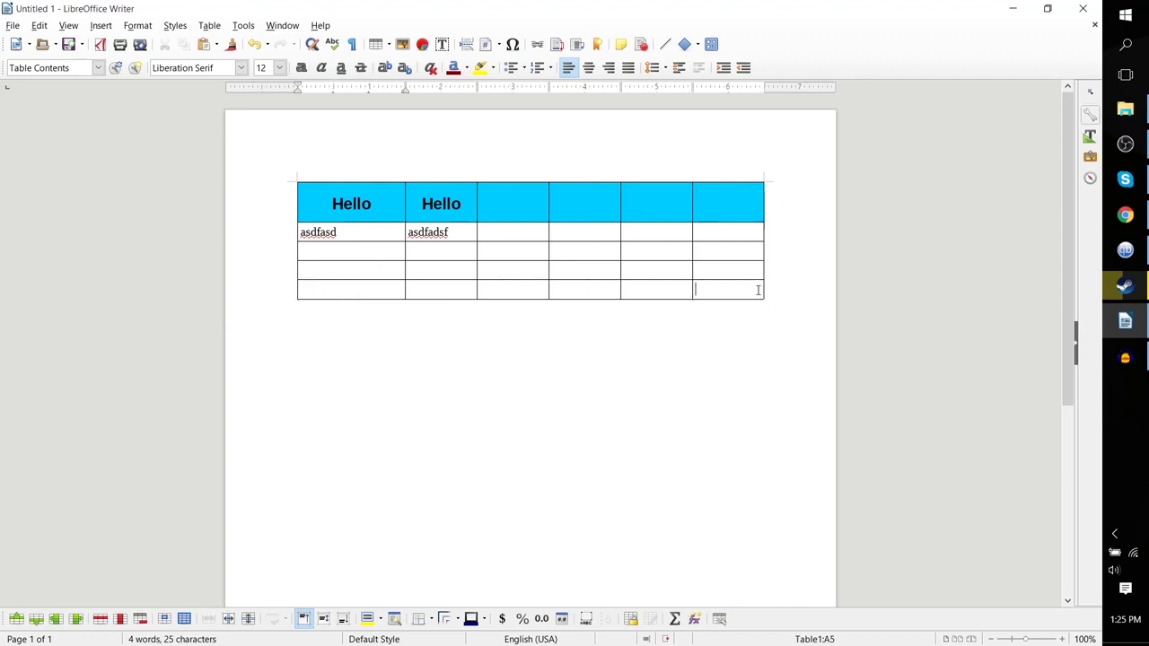
left_click(509, 292)
left_click(704, 288)
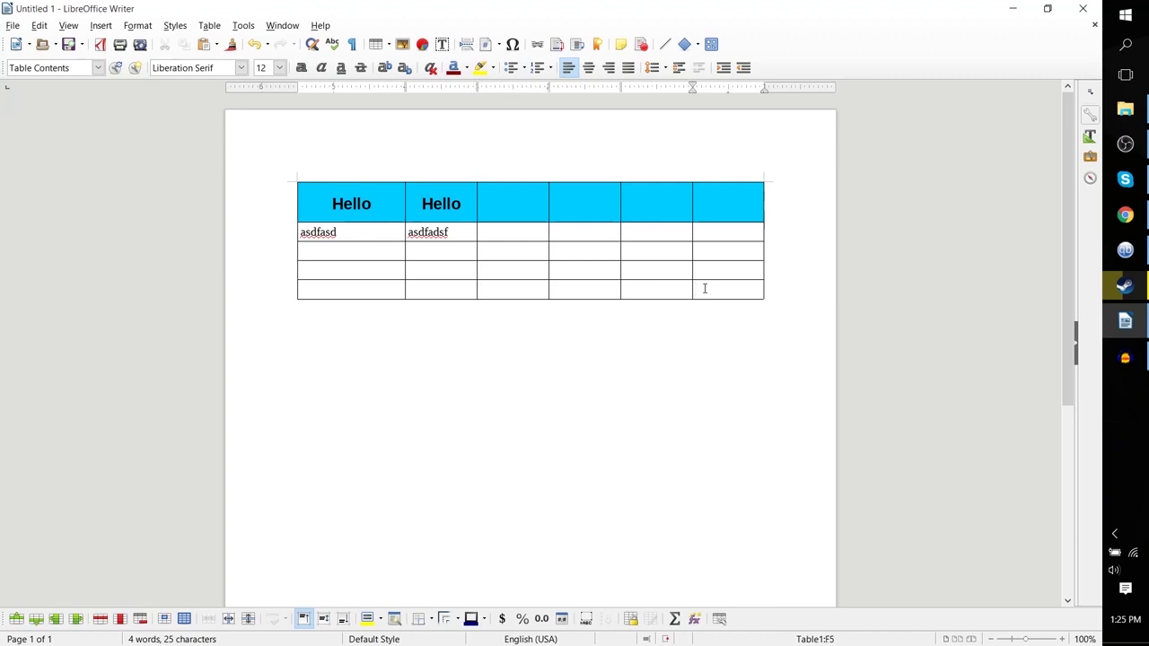
Step: Select the entire table and try to delete it
left_click(289, 178)
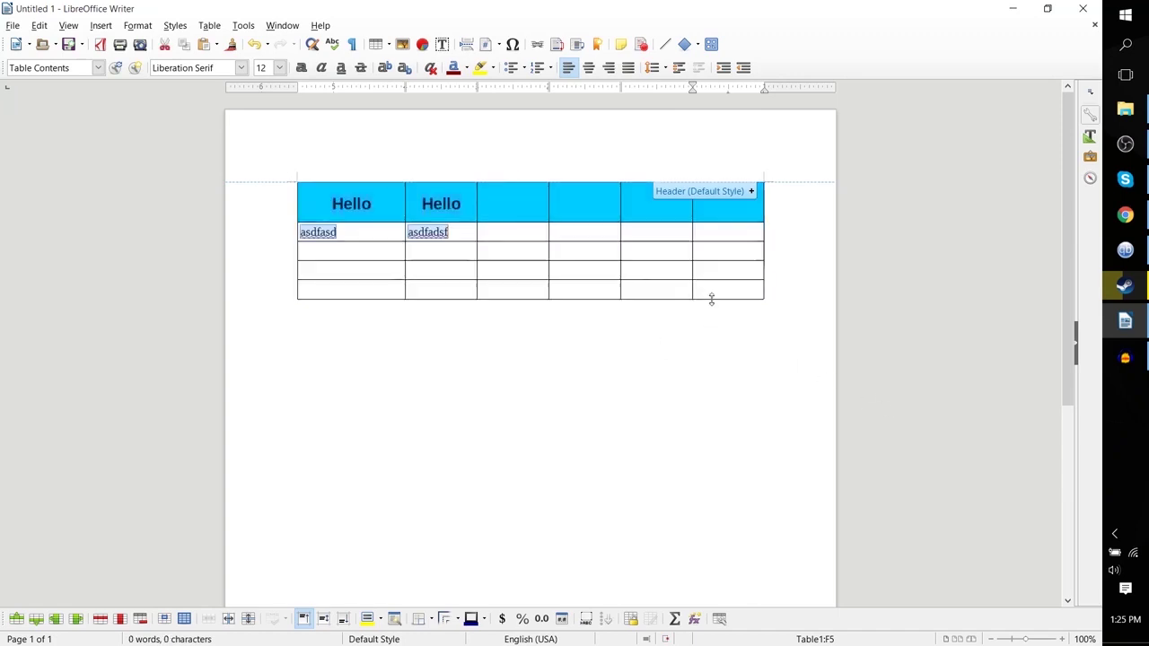
left_click(289, 177)
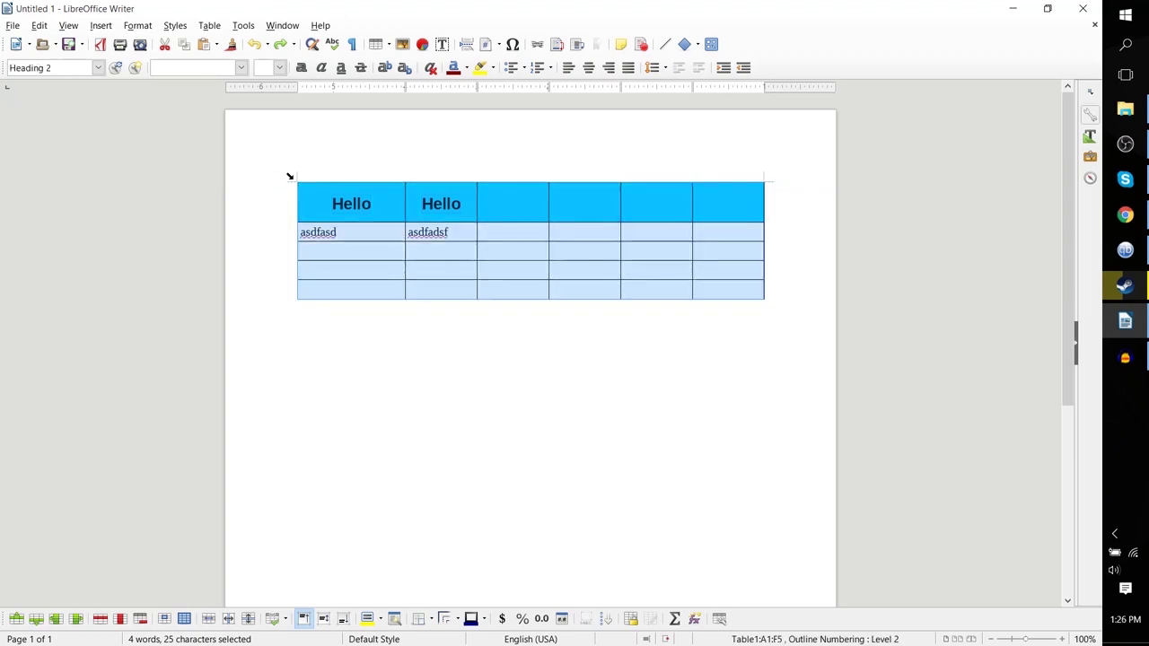
right_click(290, 177)
mouse_move(331, 289)
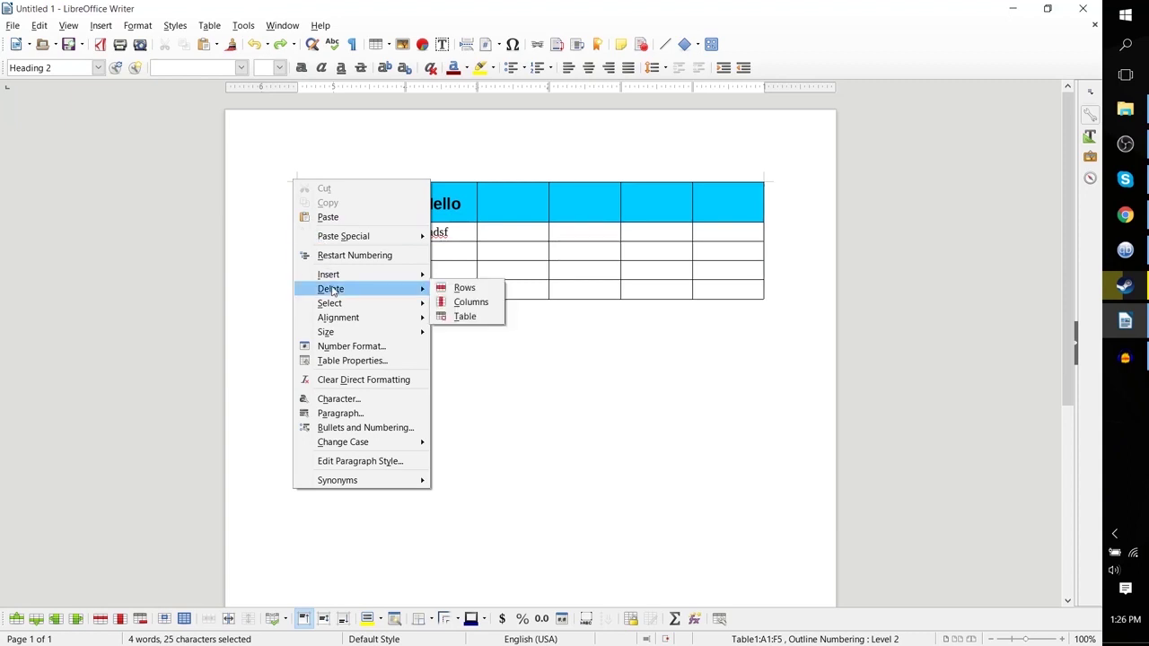
left_click(465, 317)
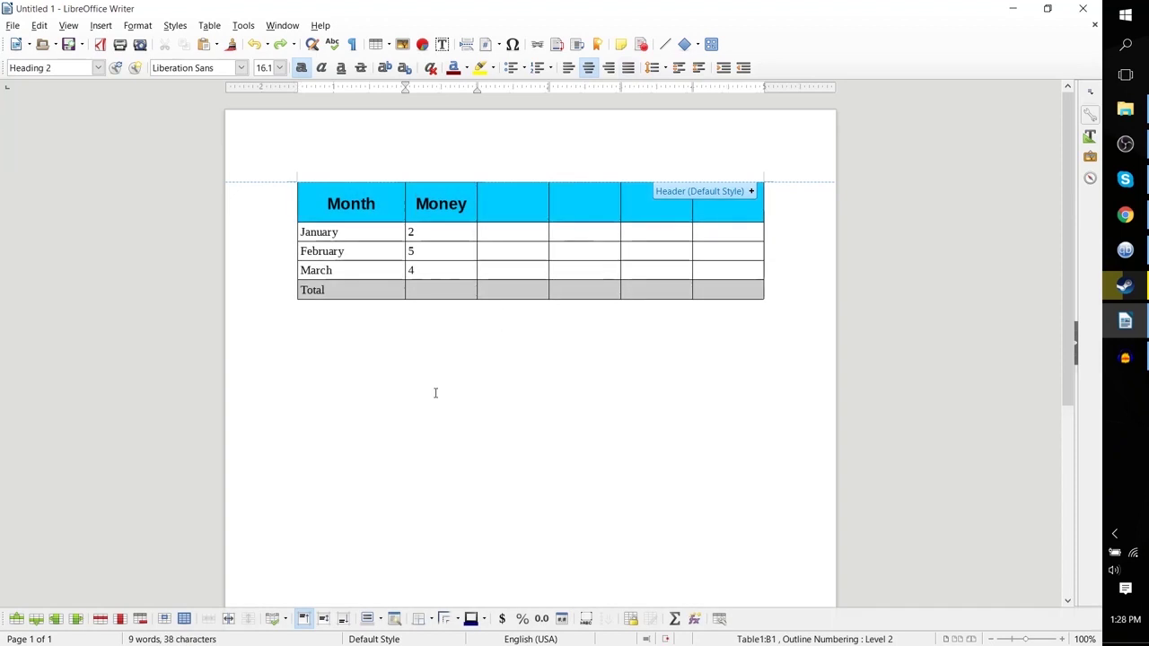
left_click(416, 232)
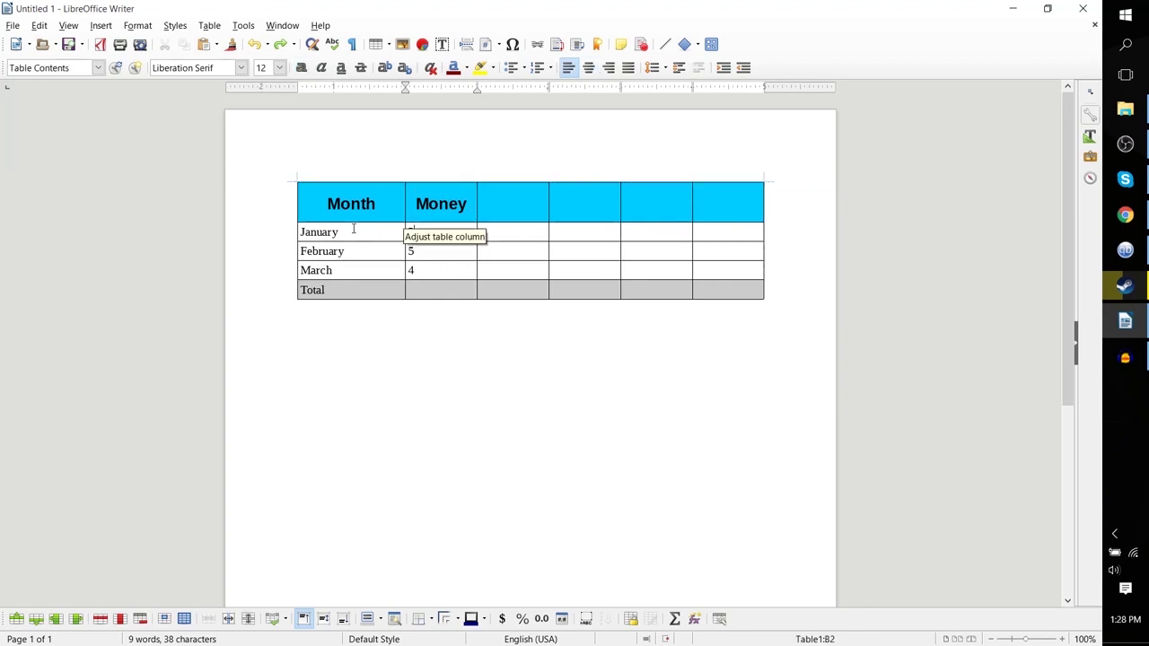
left_click(427, 253)
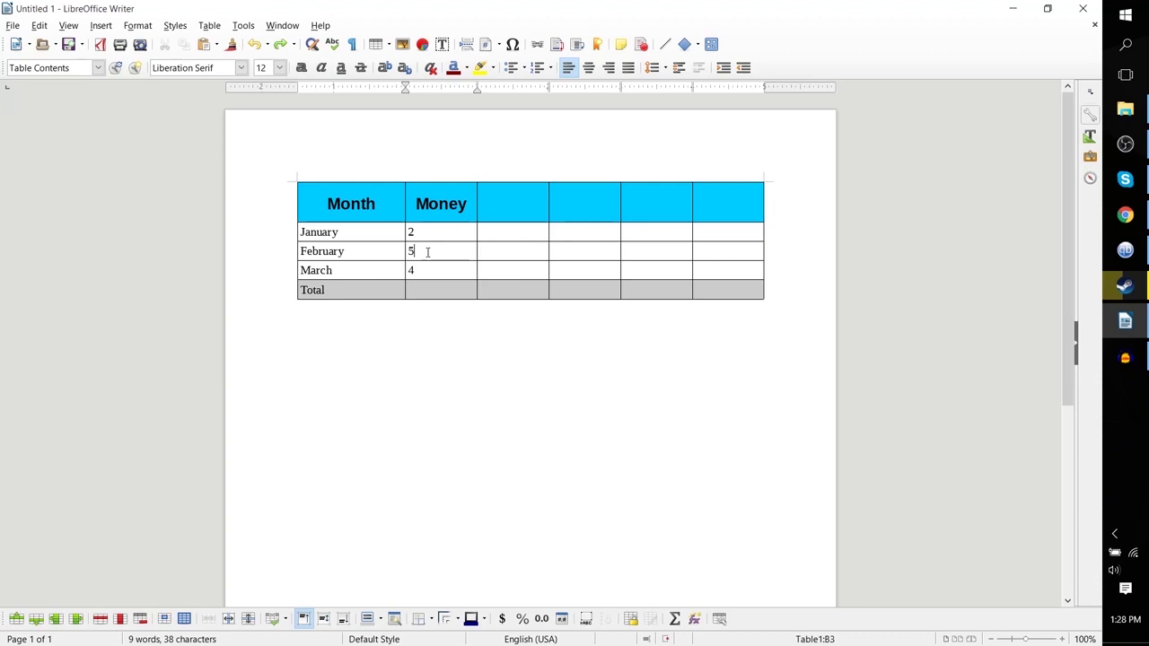
left_click(363, 251)
left_click(411, 252)
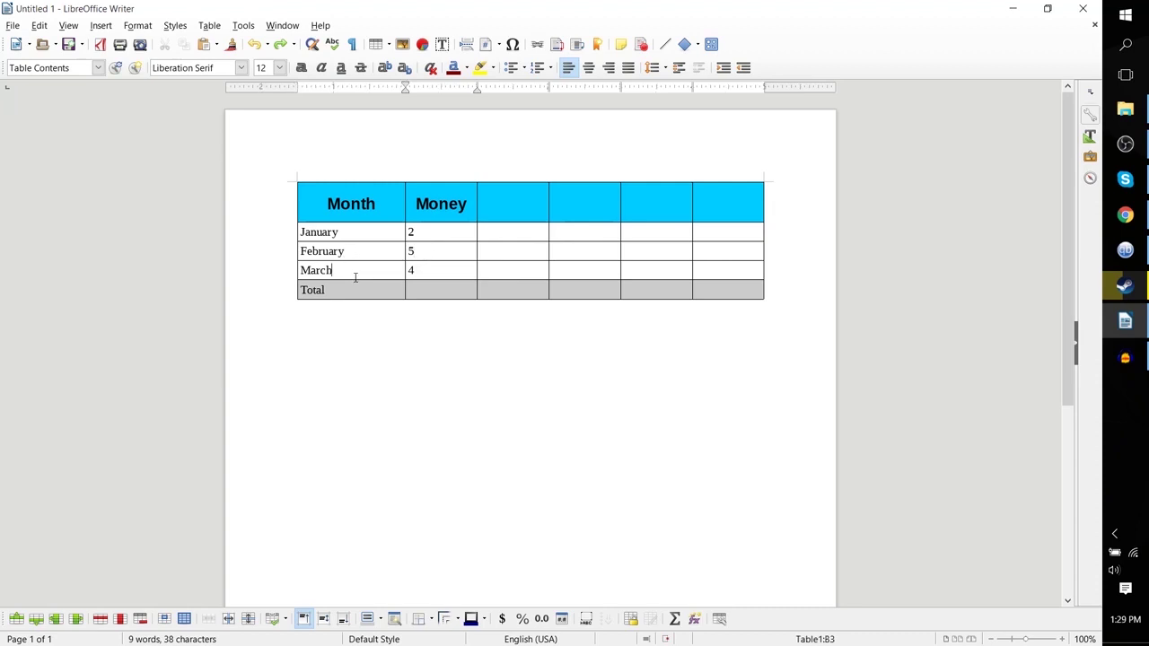
left_click(426, 269)
left_click(389, 205)
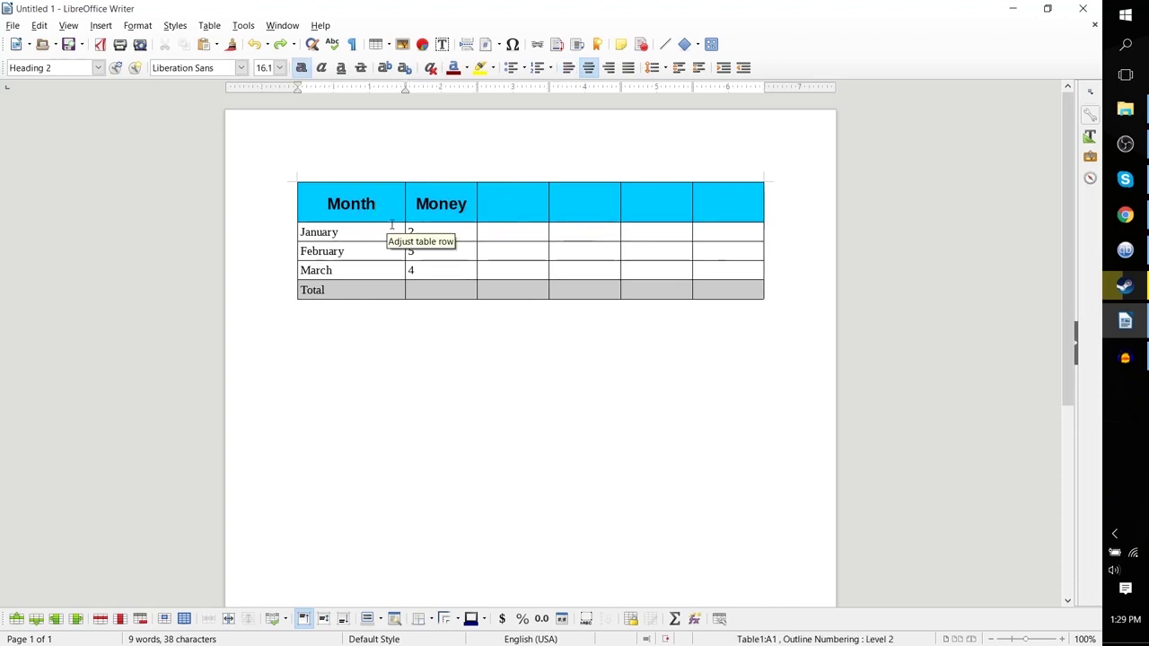
Step: Format the January to Total cells of the Money column as currency
left_click(413, 232)
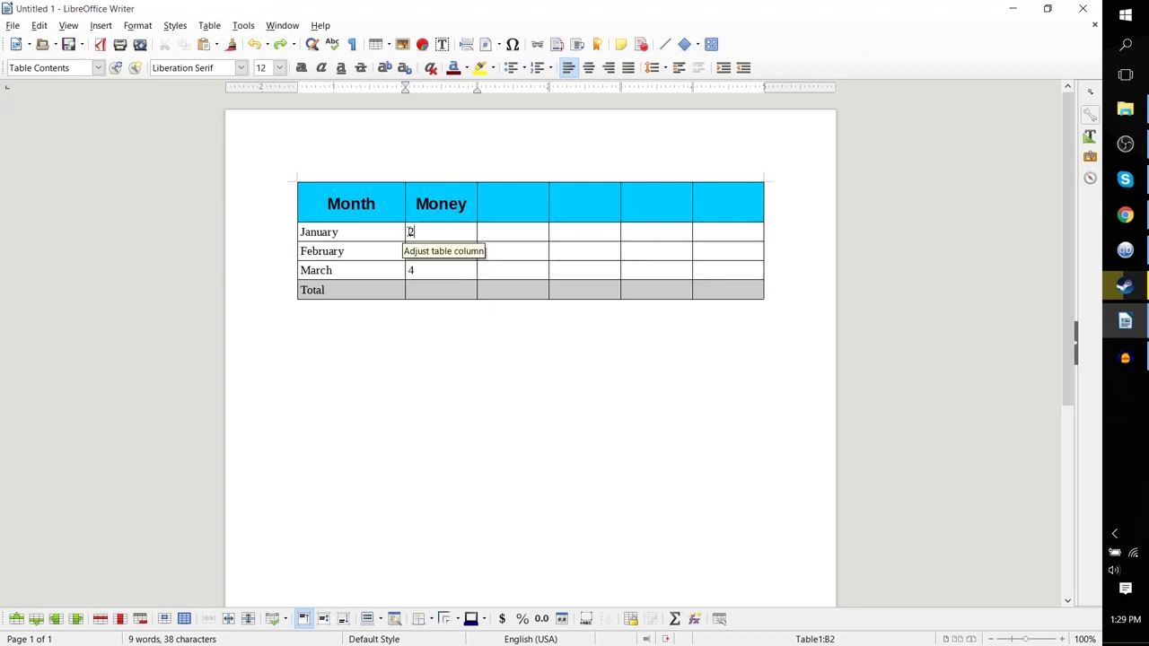
left_click(426, 289)
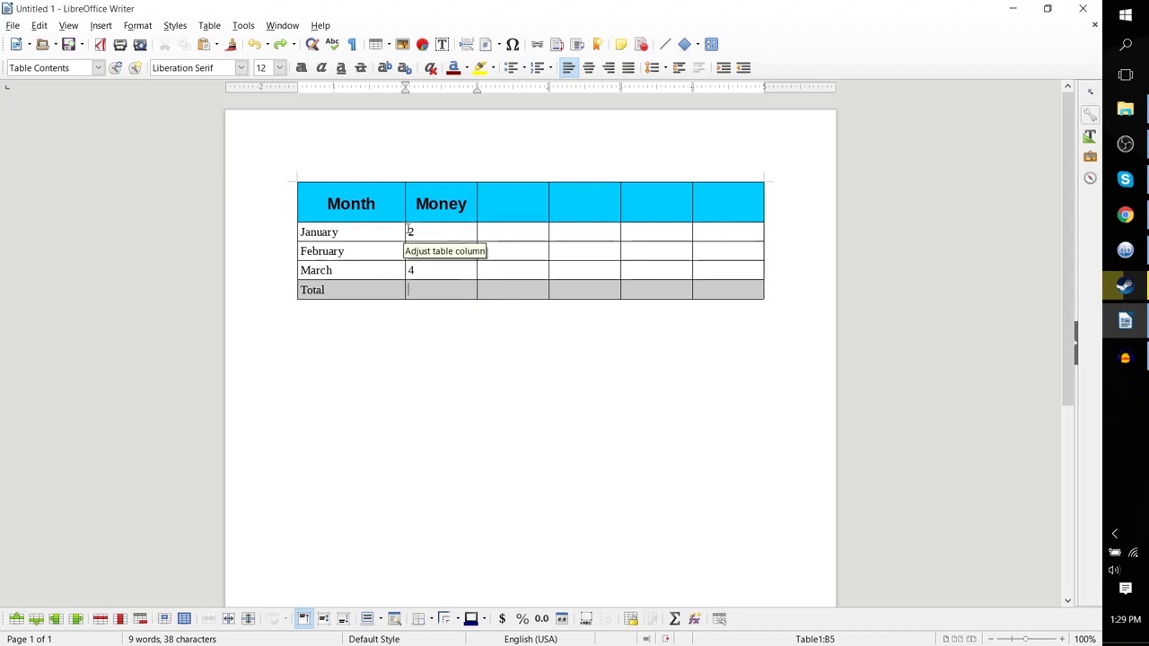
left_click_drag(409, 232, 437, 287)
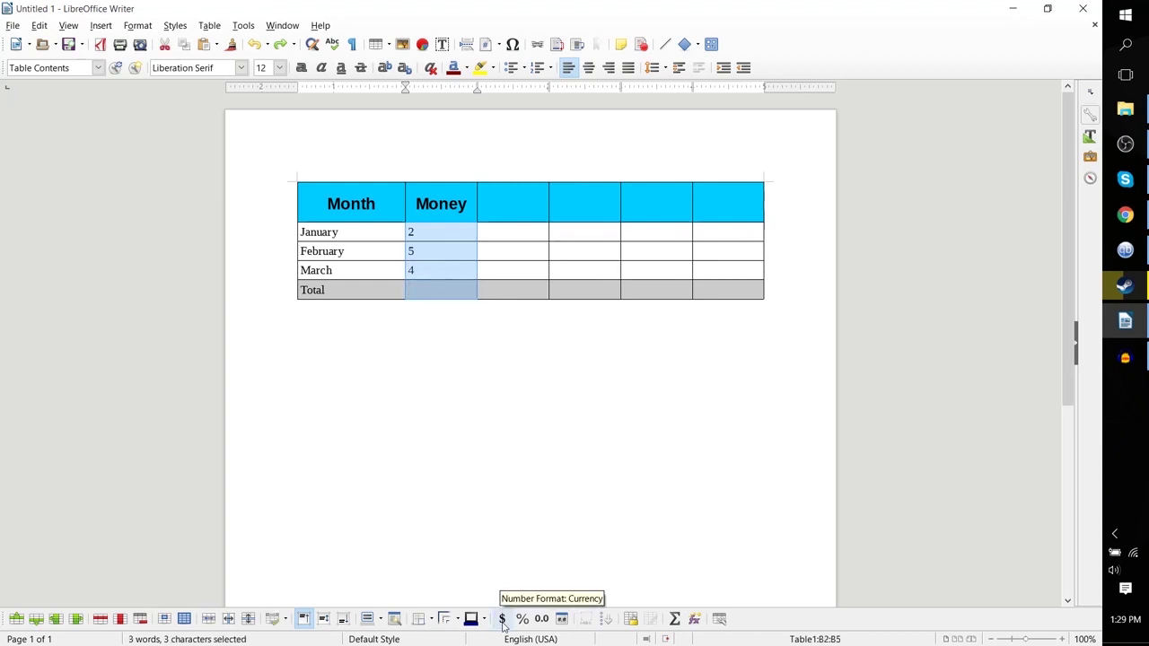
left_click(503, 625)
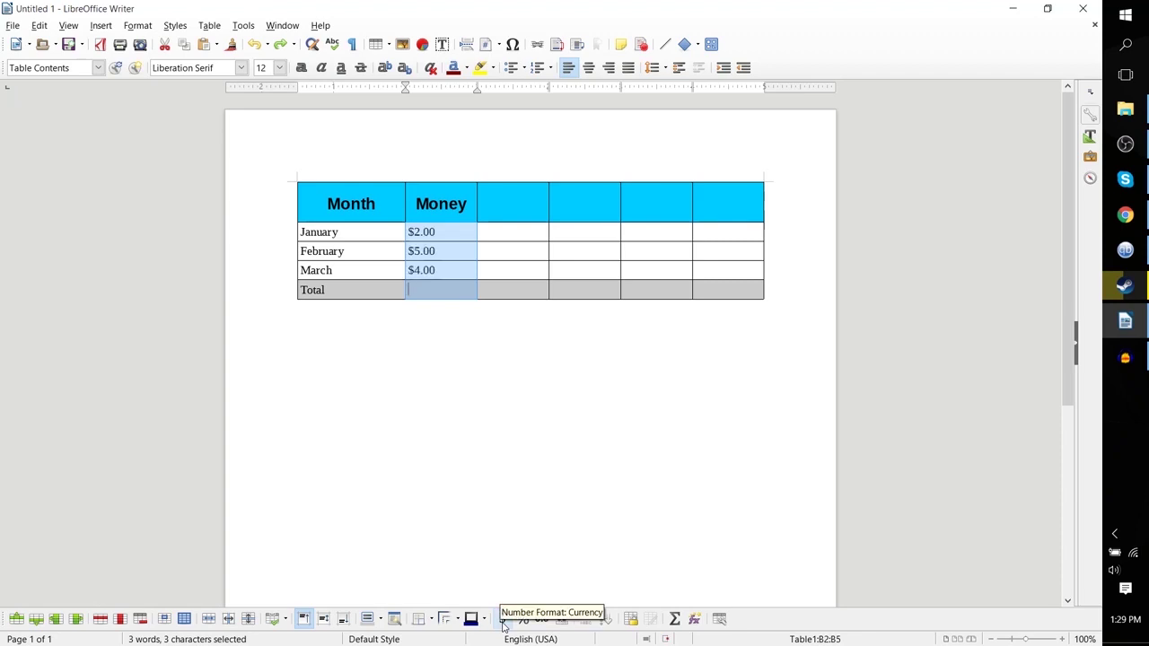
left_click(435, 270)
left_click_drag(409, 231, 437, 232)
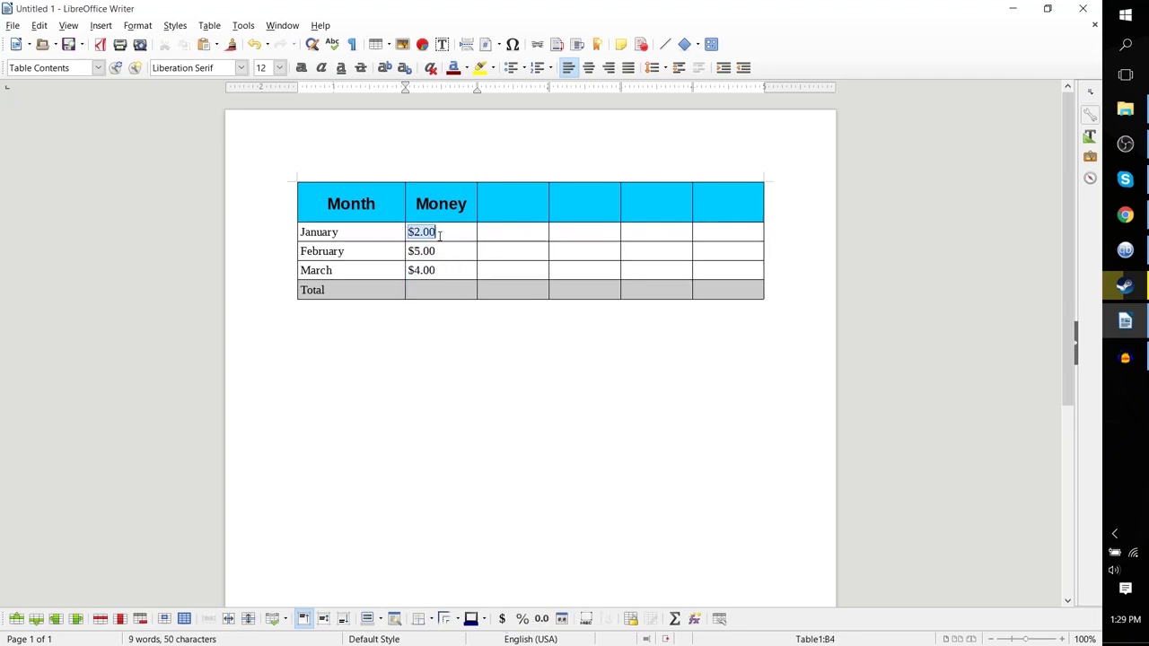
left_click(439, 250)
left_click_drag(441, 233, 410, 232)
left_click(411, 234)
left_click_drag(437, 231, 408, 251)
Step: Total the January to March amounts in the Money column's Total cell with the formula =sum(<B2>|<B3>|<B4>)
left_click(451, 264)
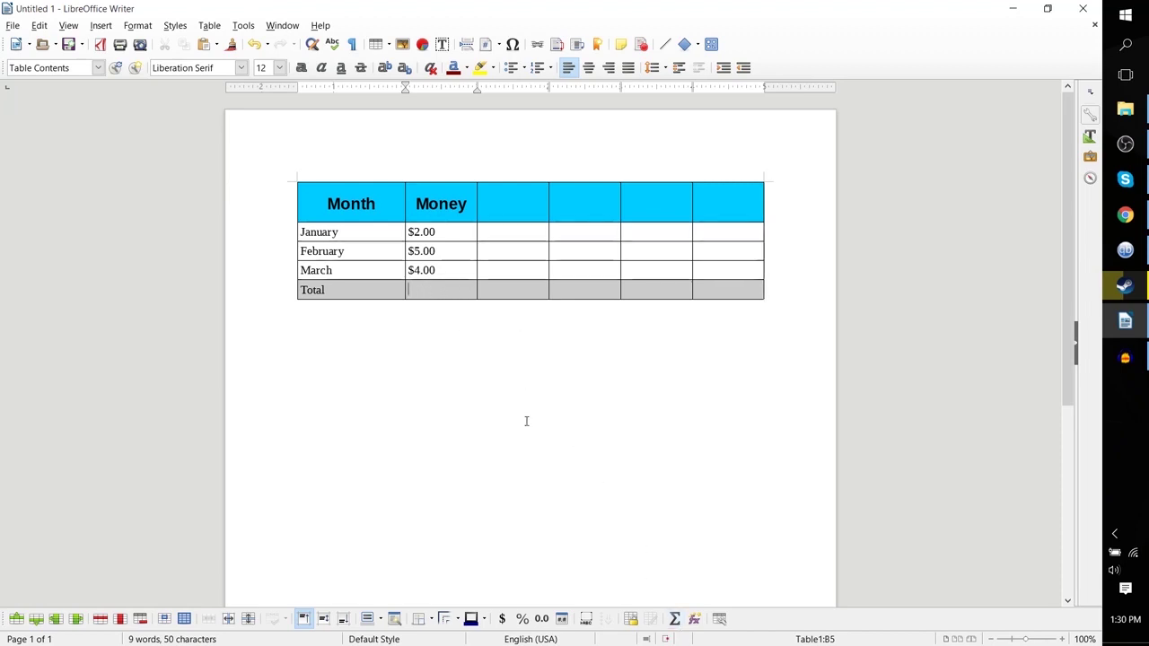
left_click(674, 618)
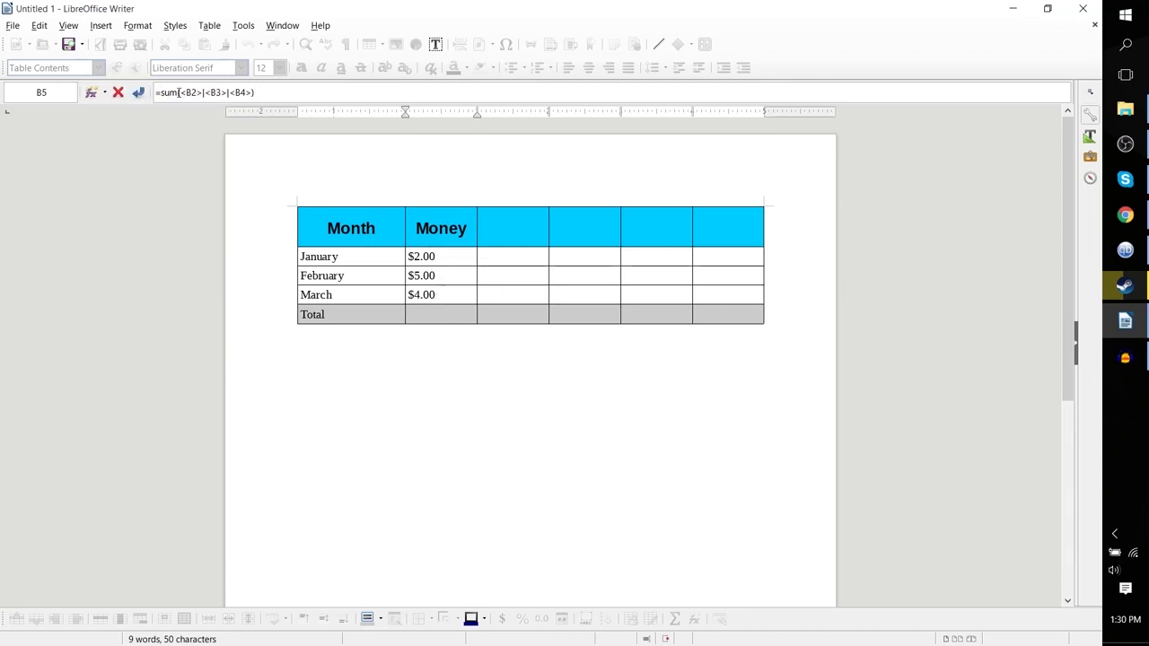
left_click_drag(179, 92, 248, 93)
key("Left")
left_click(260, 93)
left_click_drag(266, 93, 183, 94)
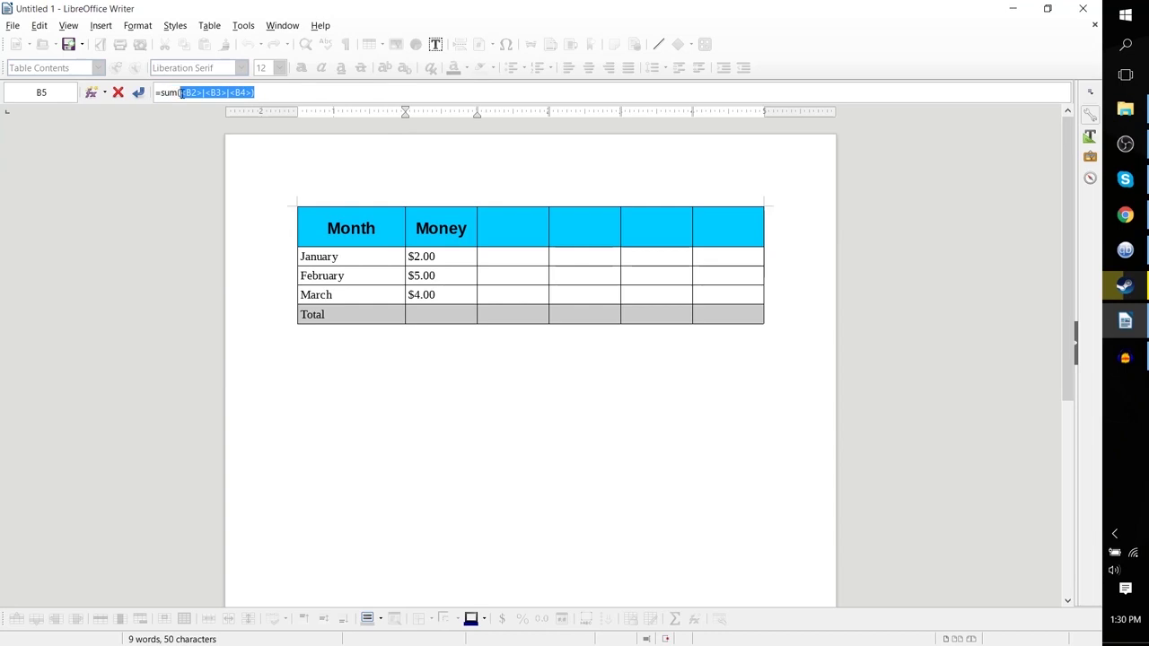
left_click(181, 94)
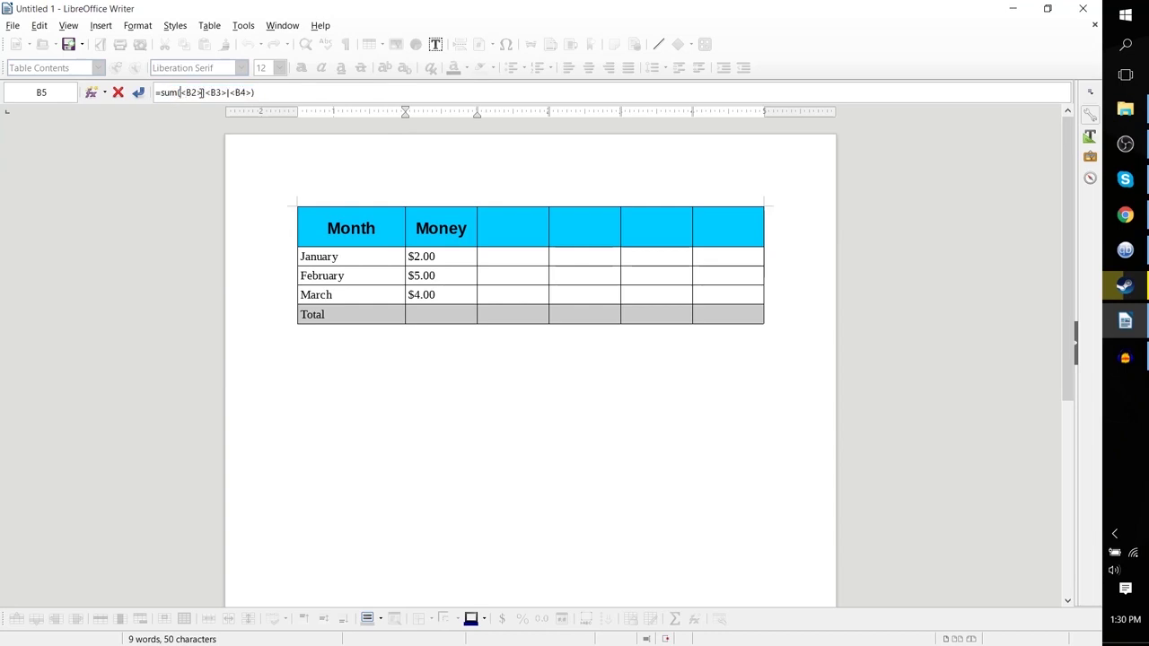
left_click_drag(265, 93, 161, 92)
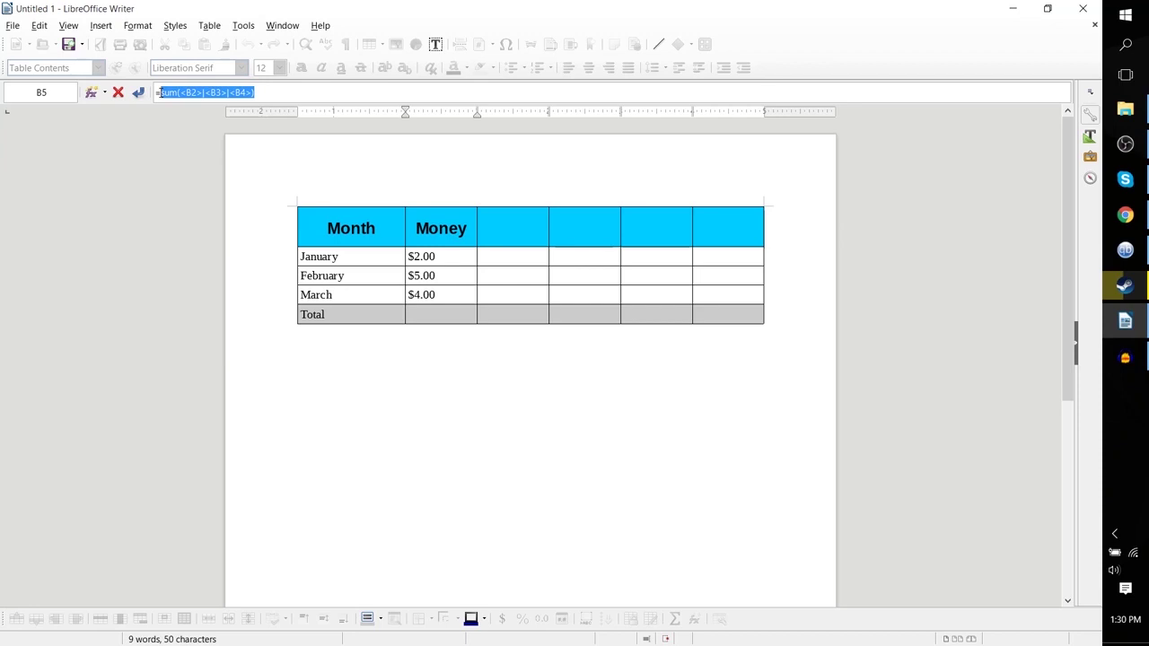
left_click(160, 92)
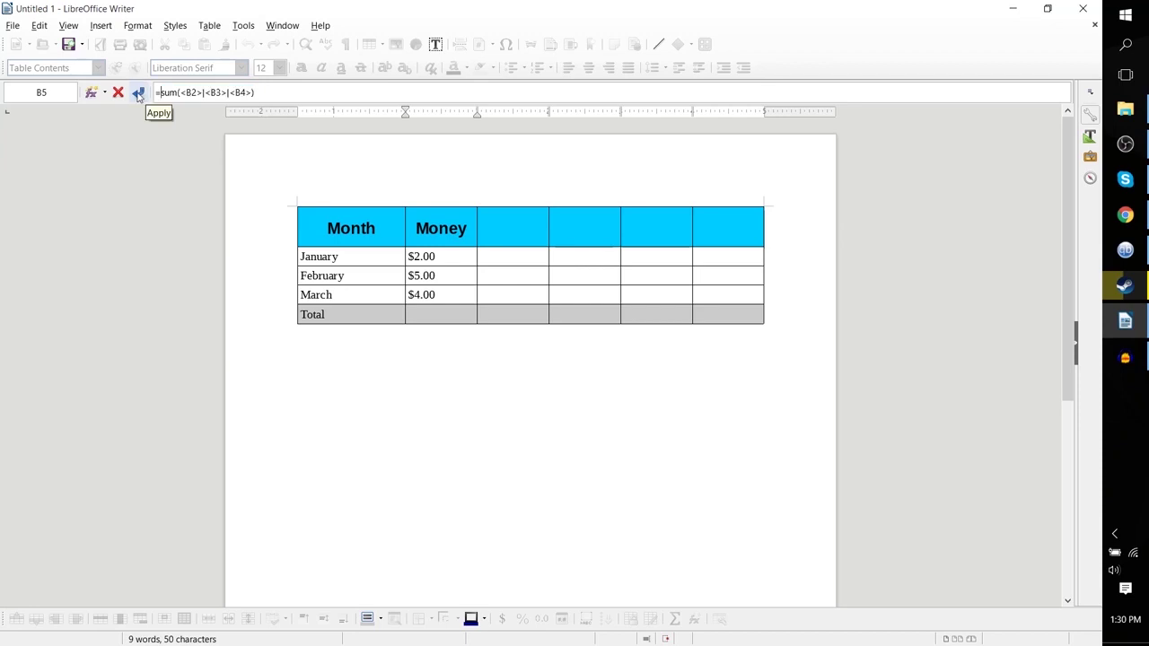
left_click(140, 93)
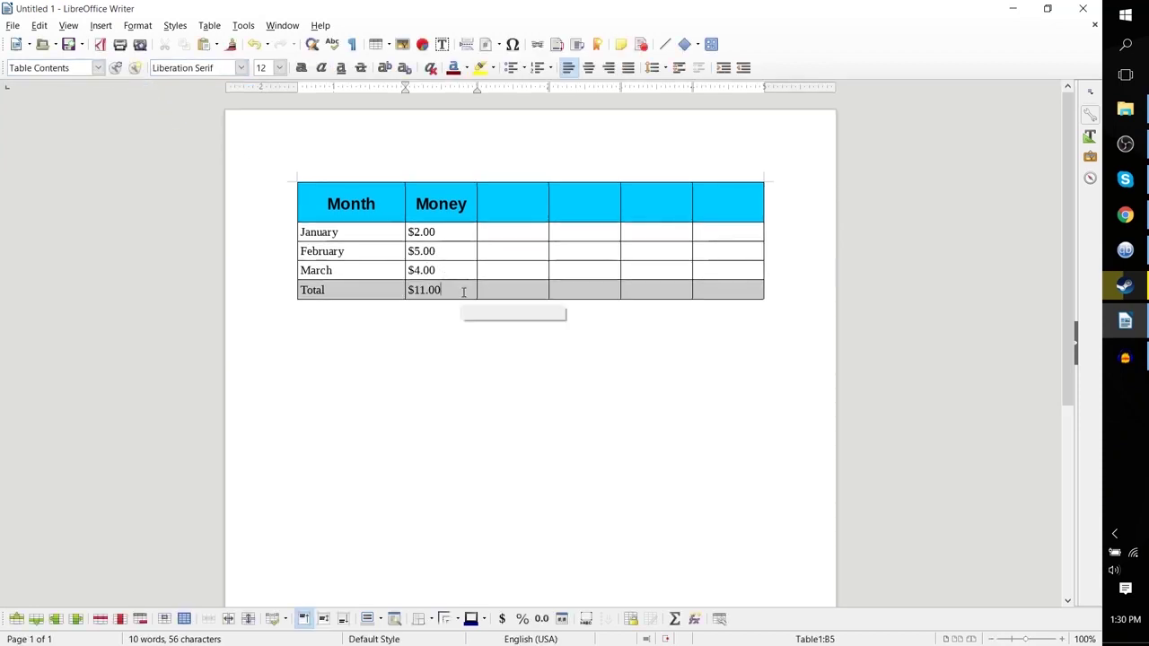
left_click_drag(407, 232, 451, 269)
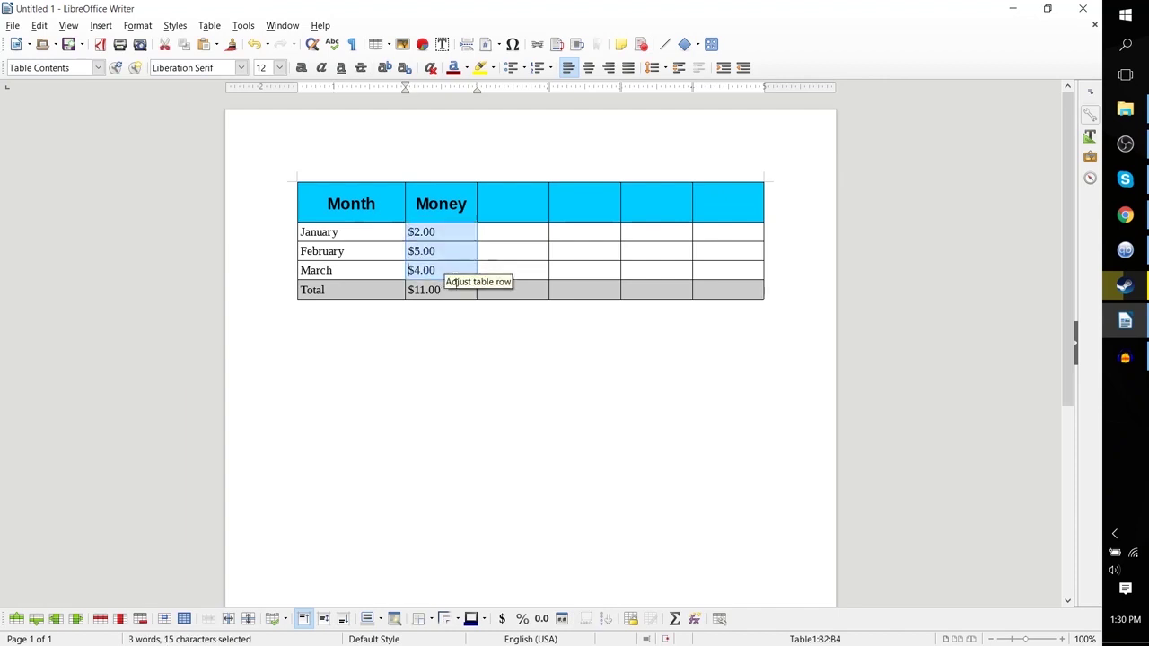
left_click(411, 290)
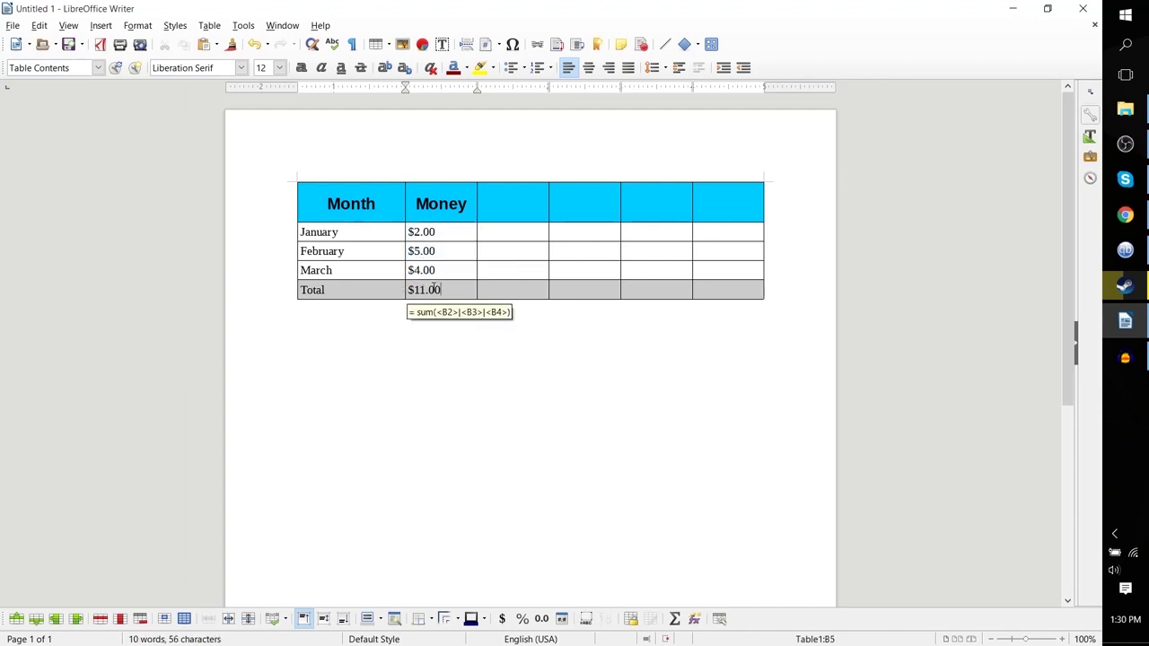
left_click(458, 271)
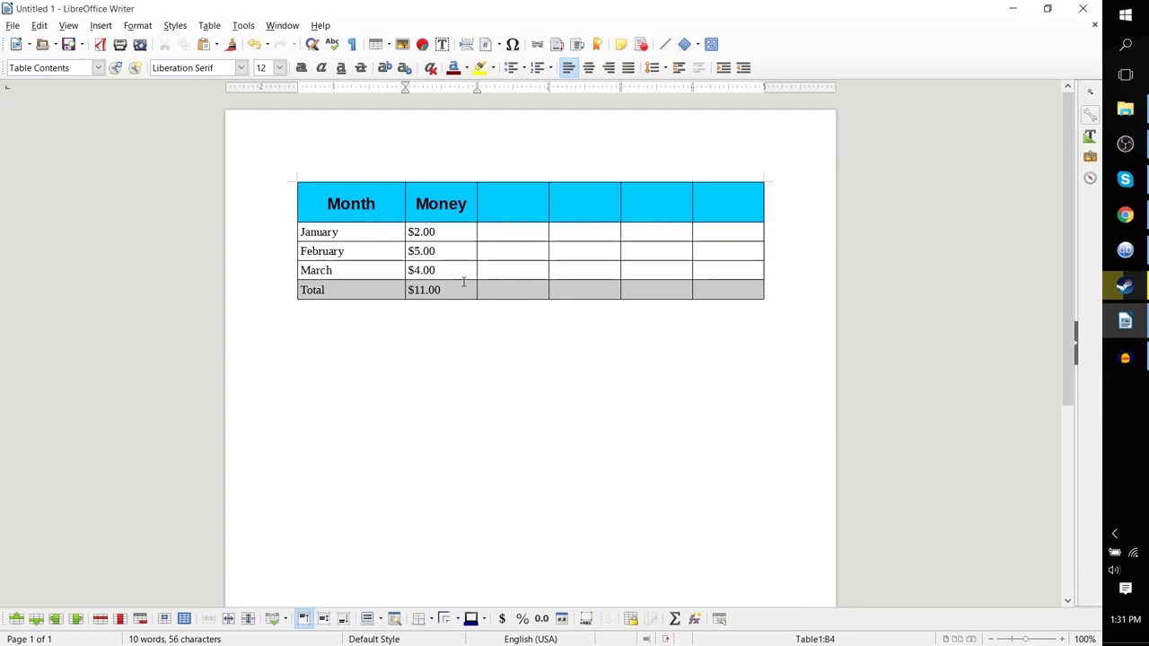
left_click(463, 285)
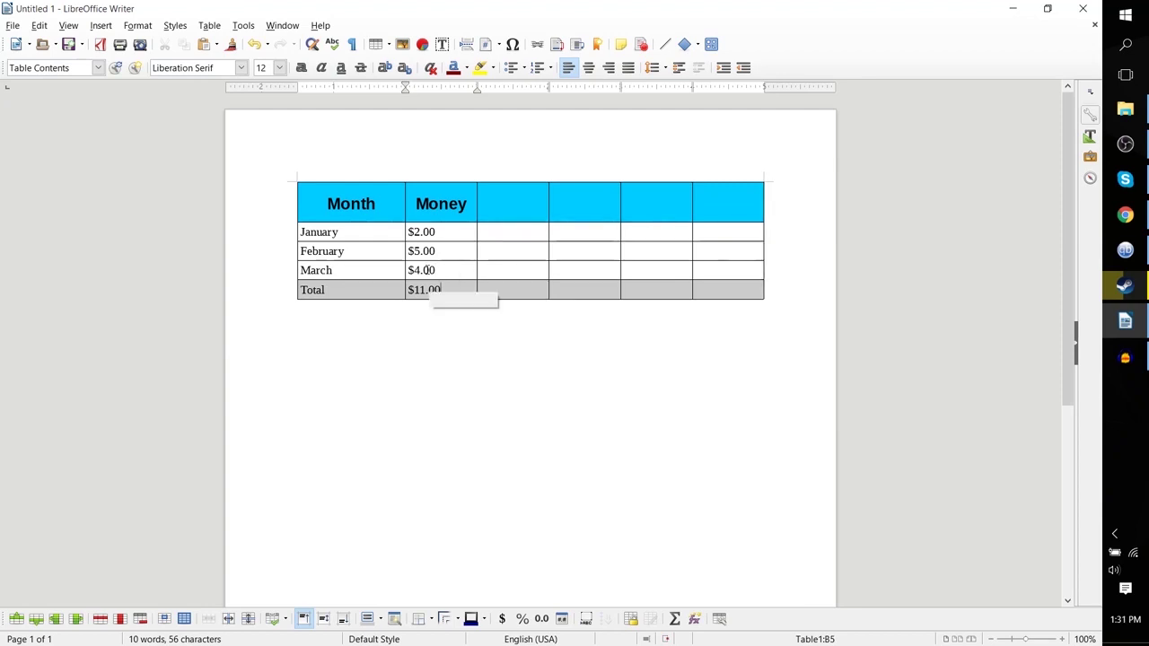
Step: Change January's amount in the Money column to $8.00 and let the total recalculate
left_click(417, 231)
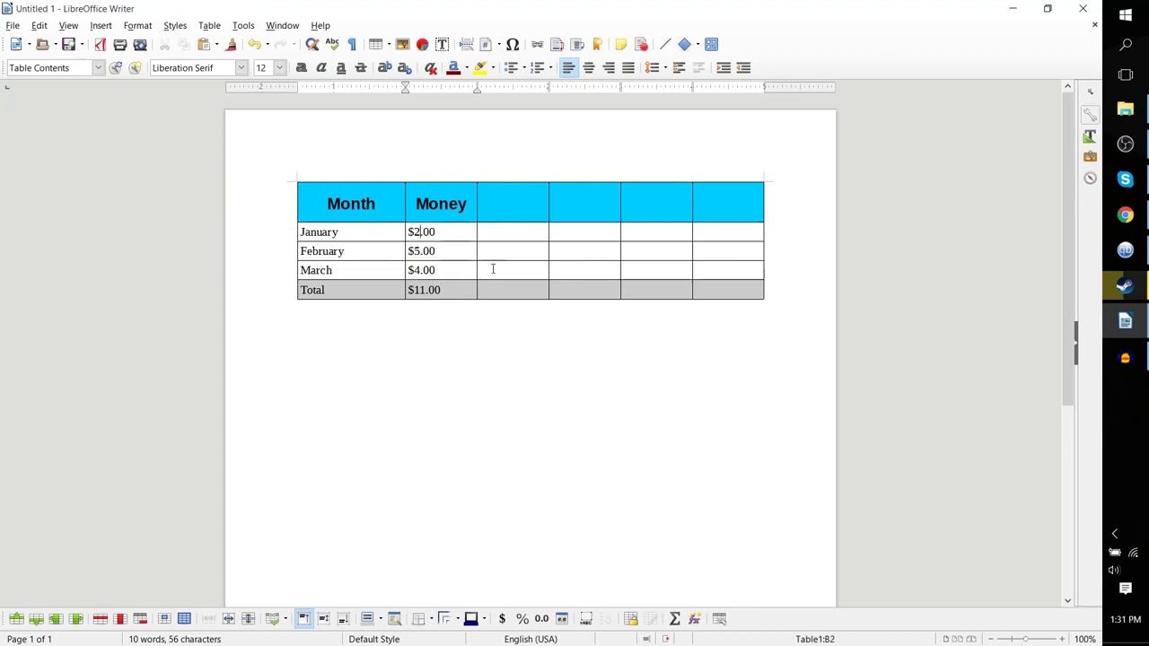
key("Delete")
type("8")
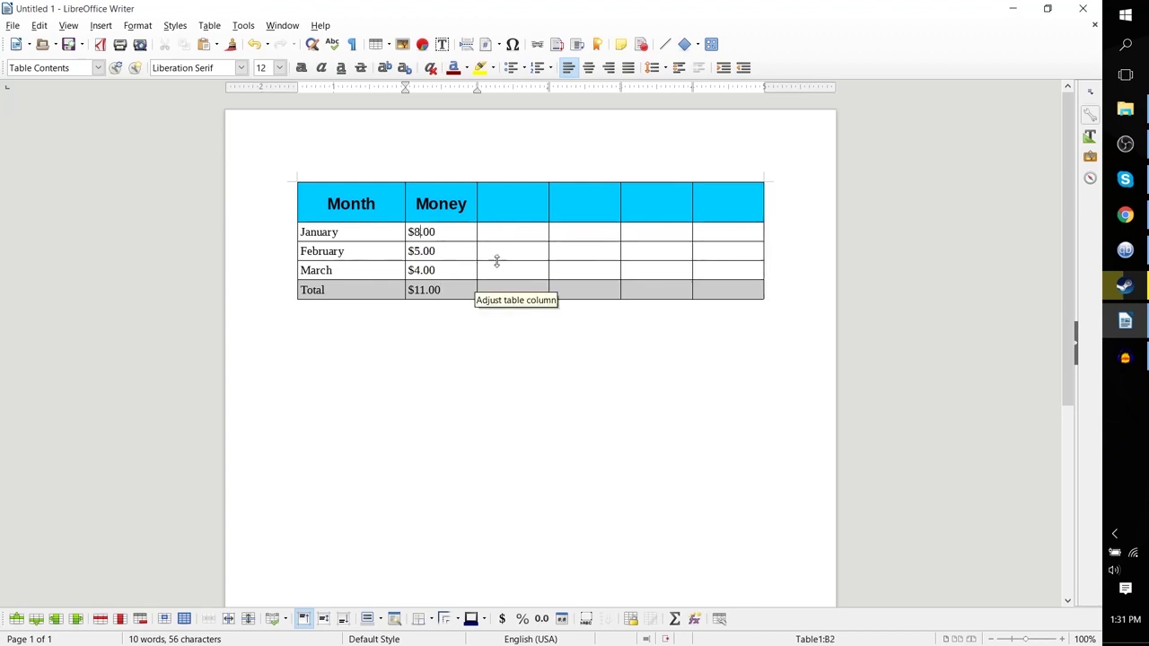
left_click(503, 254)
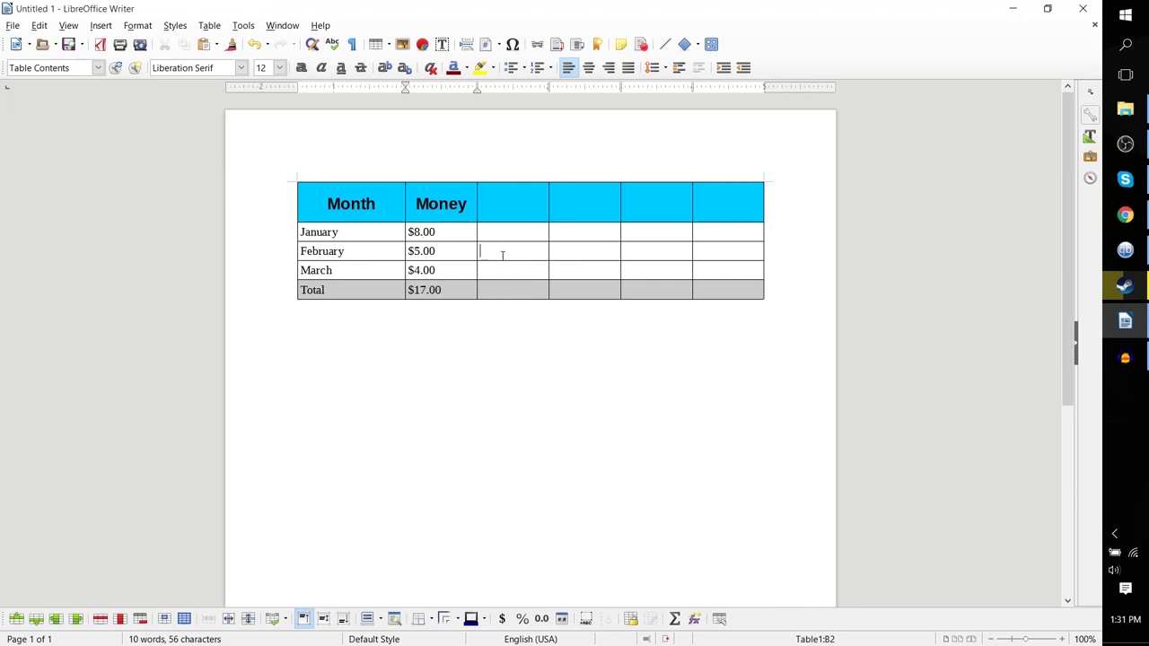
left_click(455, 291)
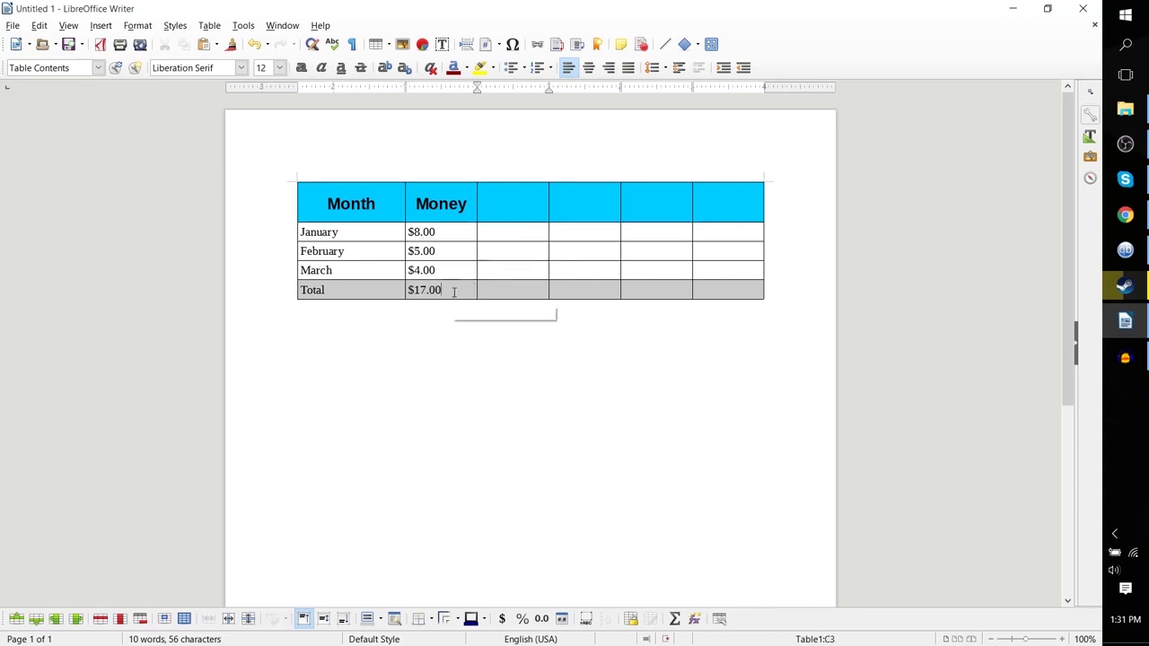
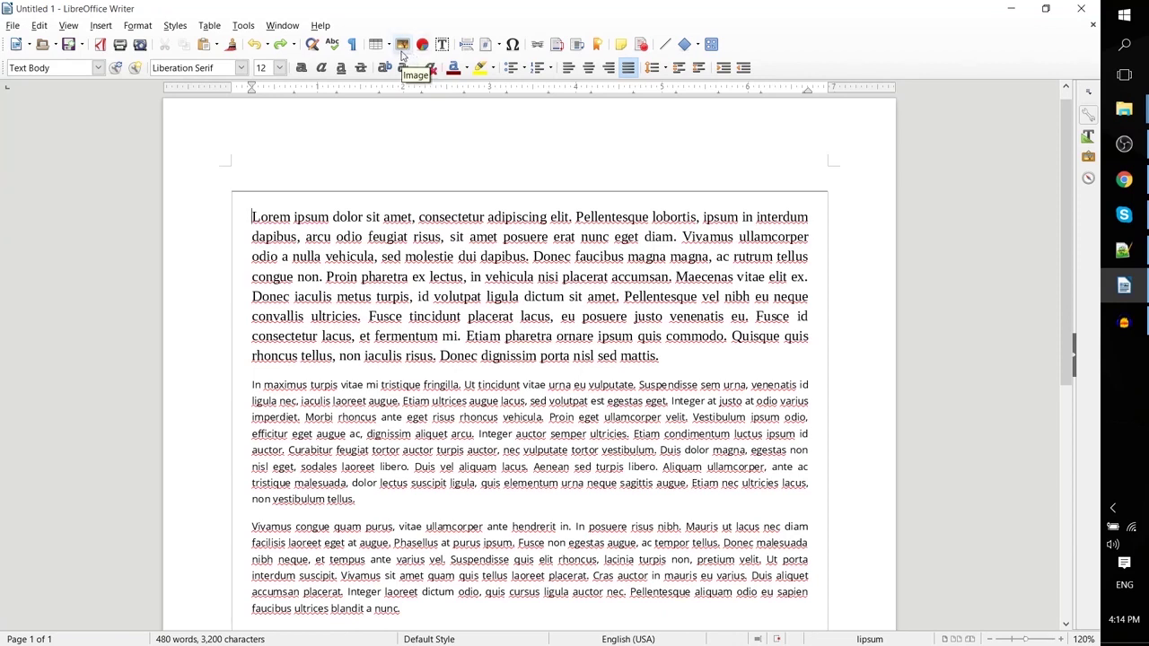
Step: Insert the LibreOfficeWriter image from the Desktop at the start of the lorem ipsum text
left_click(100, 25)
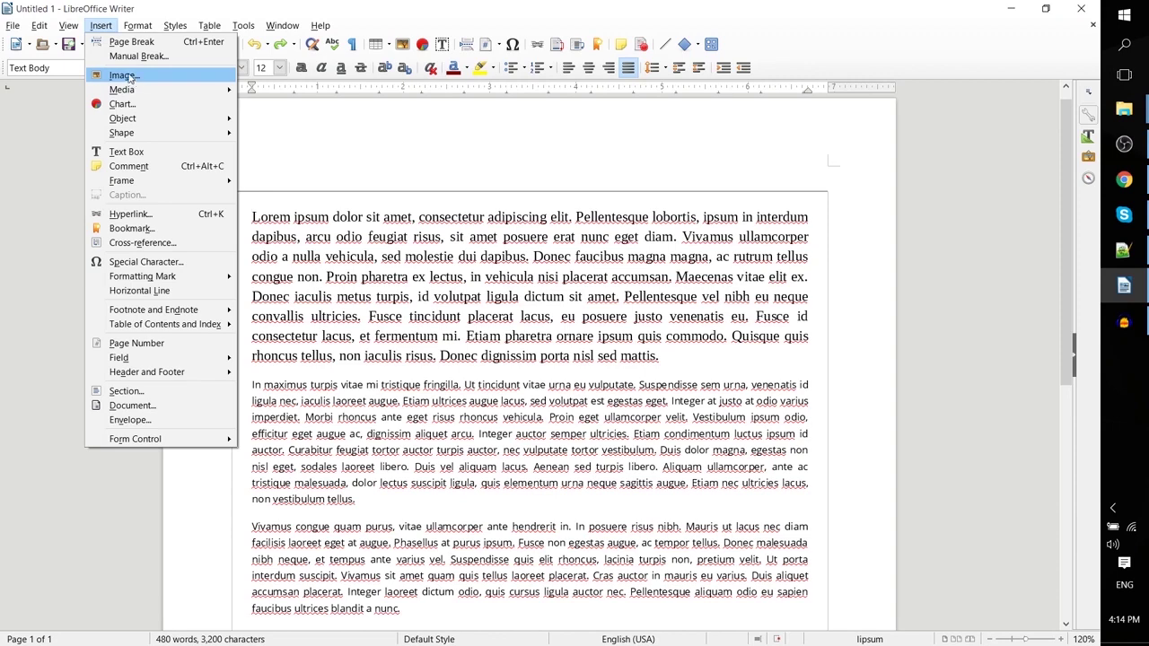
left_click(165, 76)
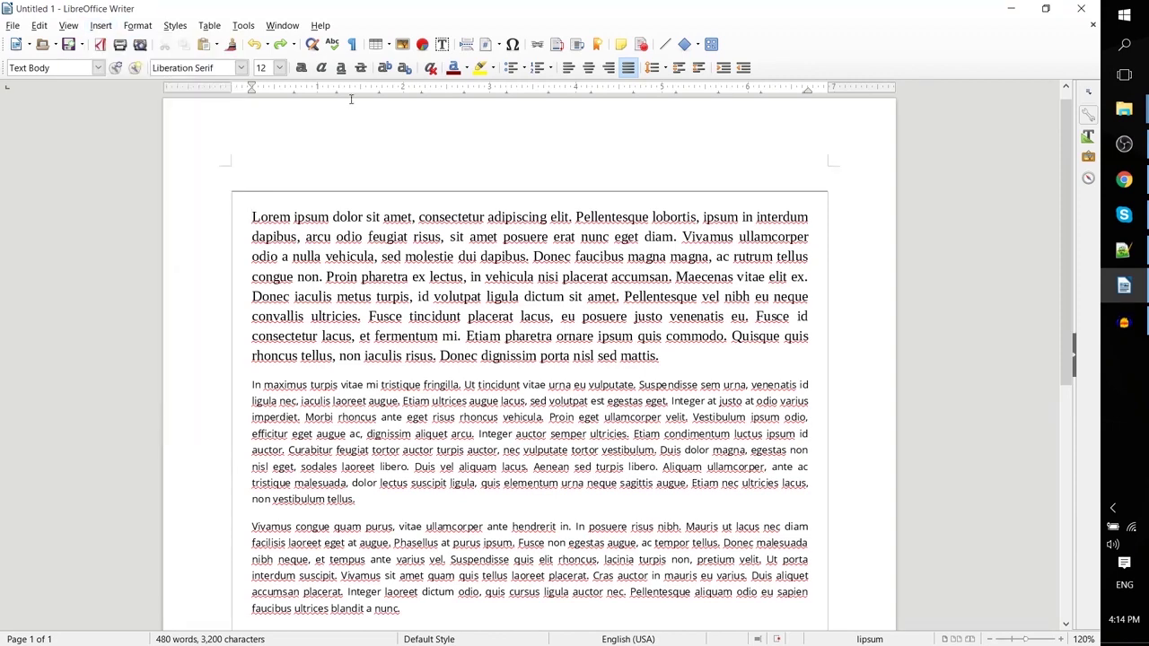
left_click_drag(576, 151, 648, 158)
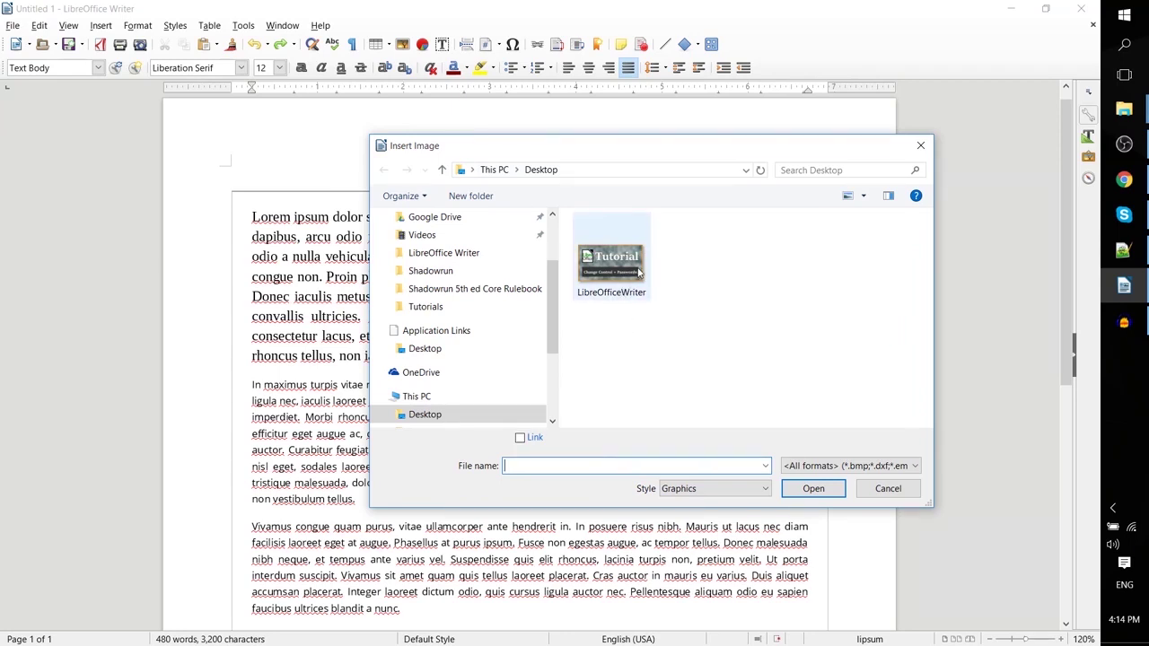
left_click(849, 465)
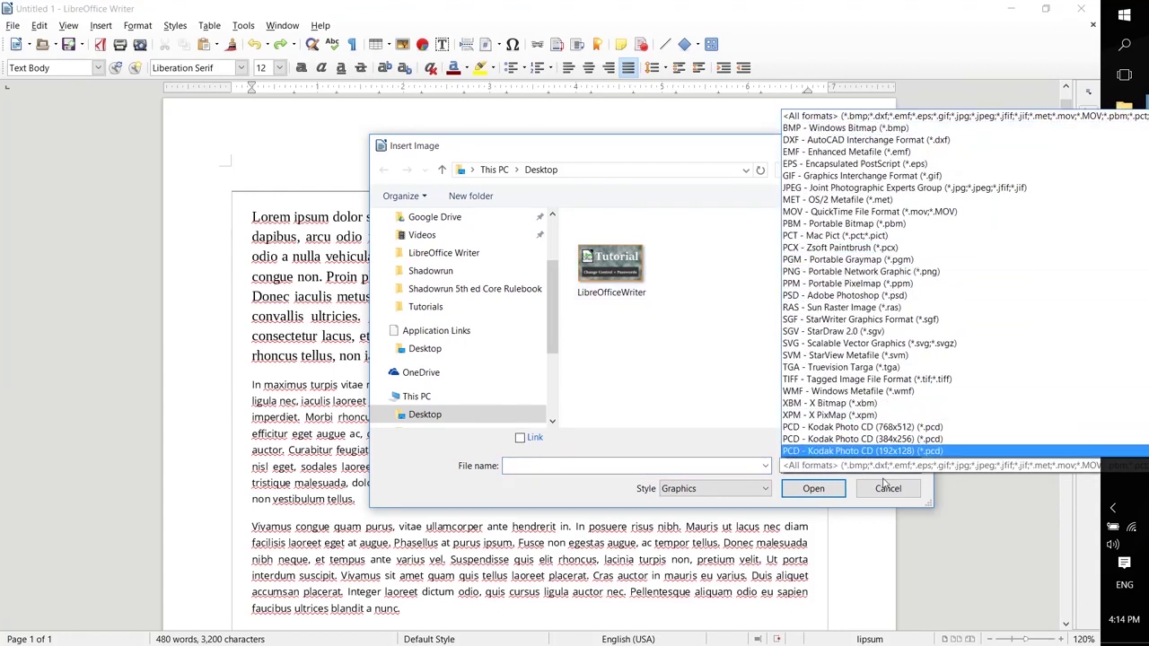
left_click(725, 352)
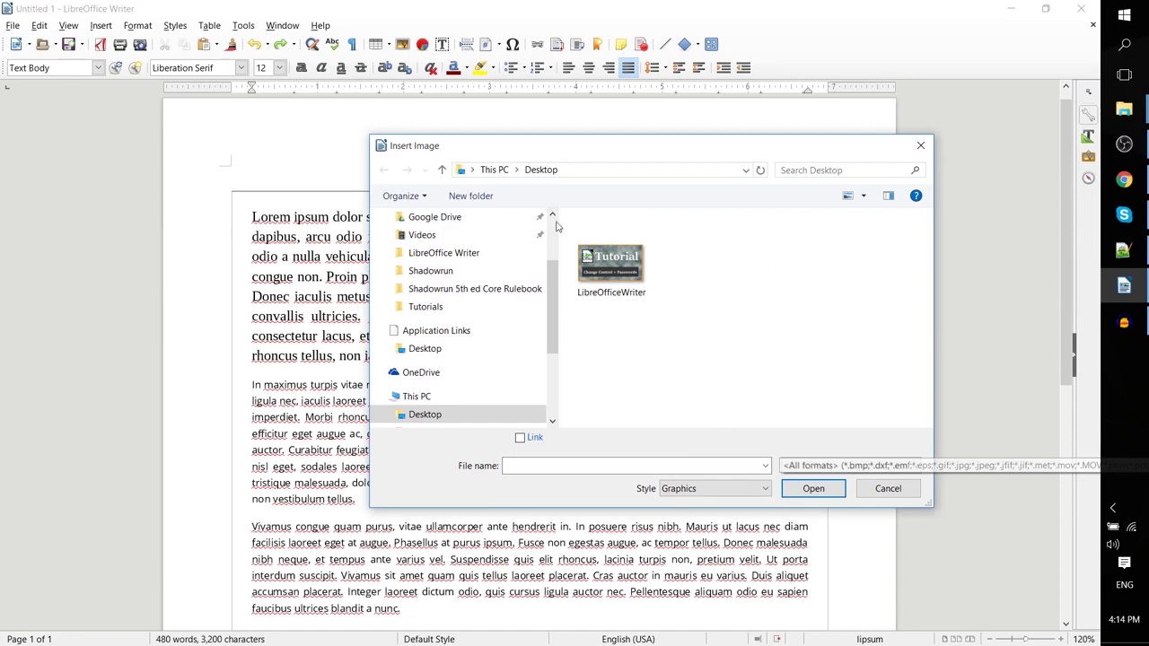
left_click(612, 262)
left_click(834, 494)
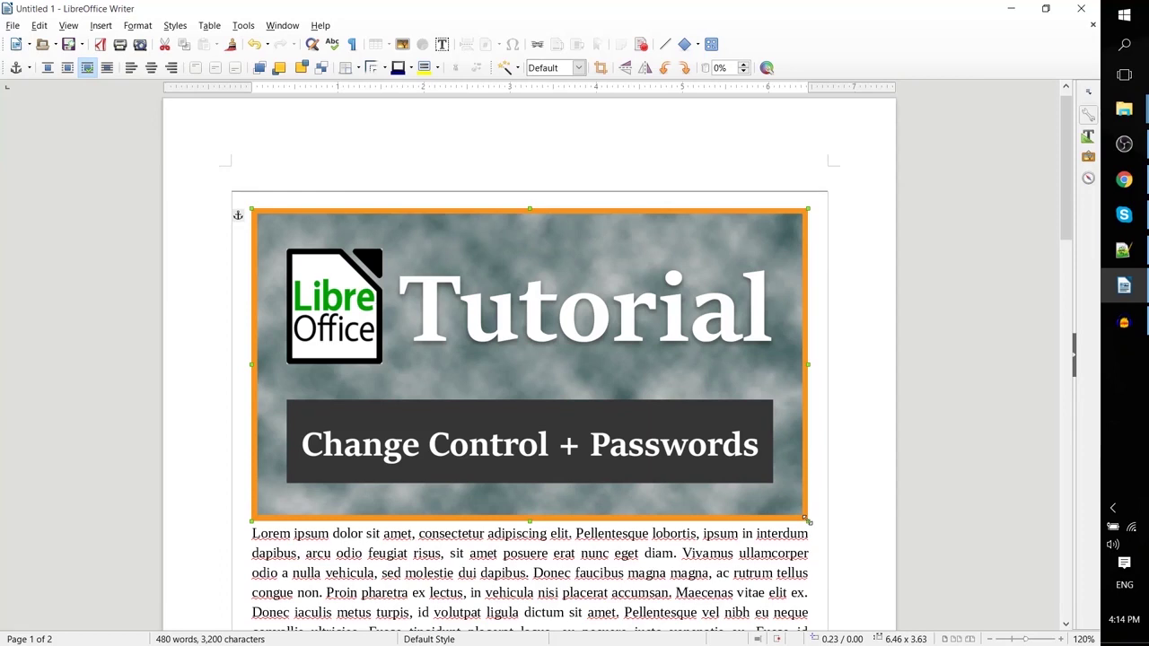
Step: Shrink the inserted image proportionally to about 3.97 by 2.23 inches
left_click_drag(805, 521, 595, 393)
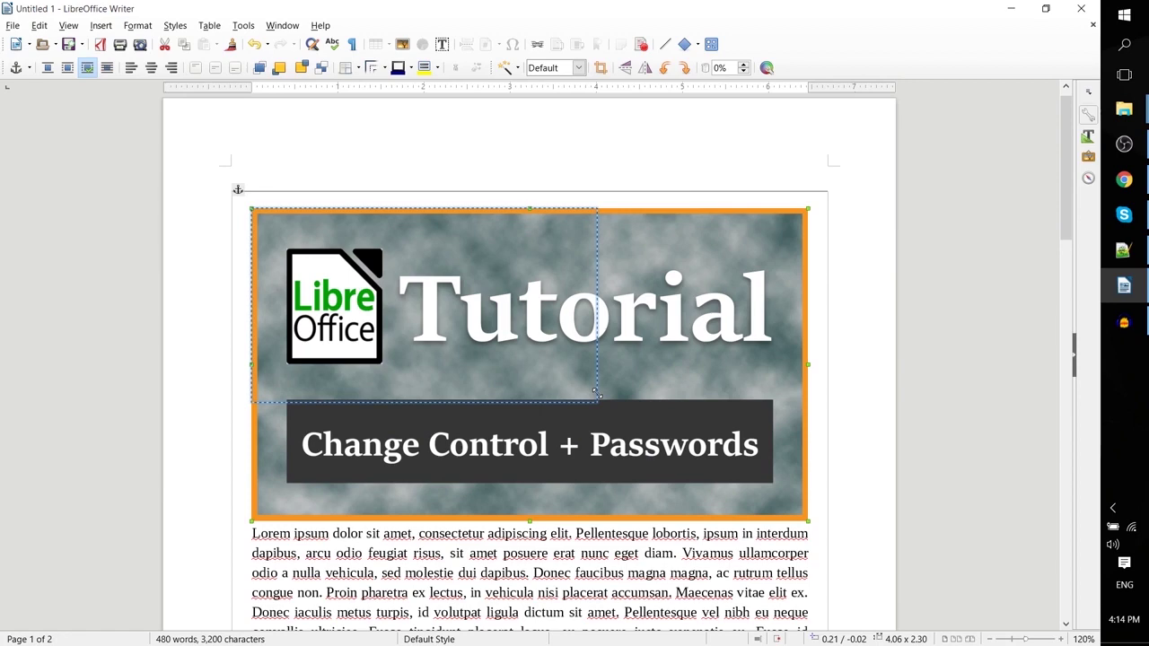
left_click_drag(595, 392, 594, 386)
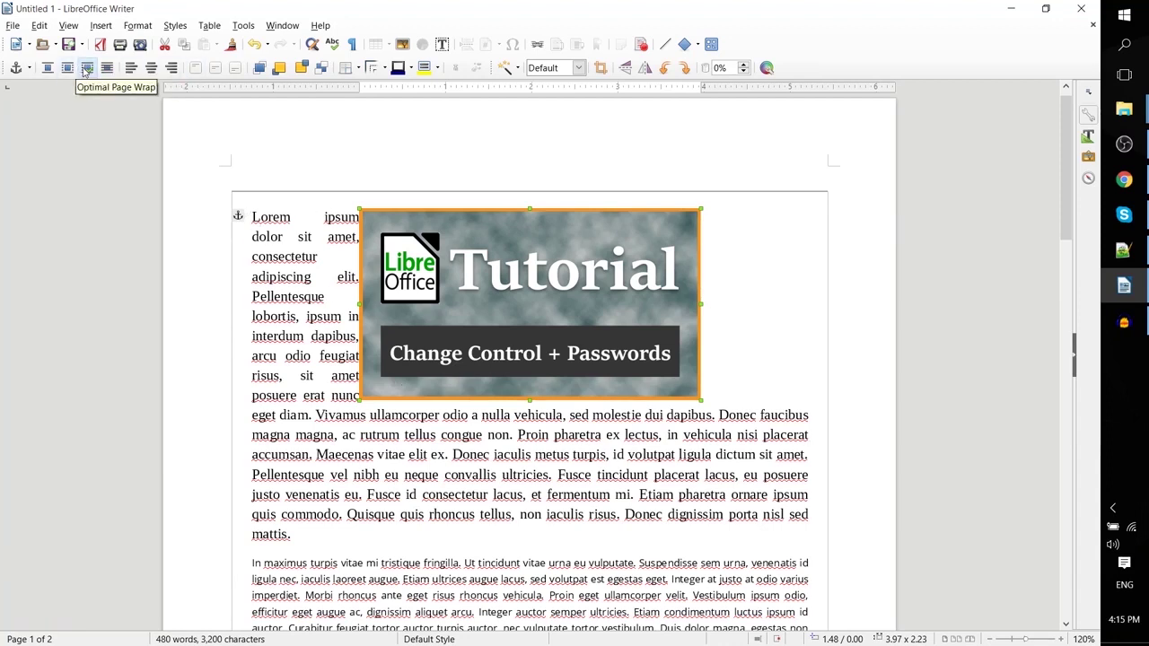
right_click(6, 70)
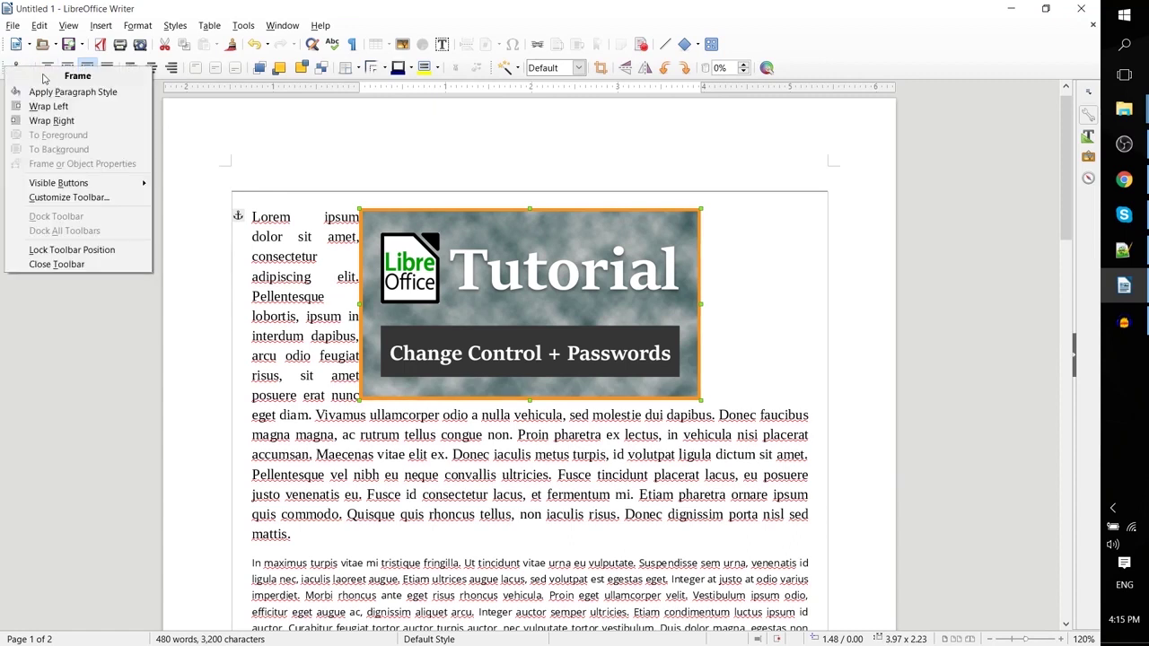
left_click(81, 70)
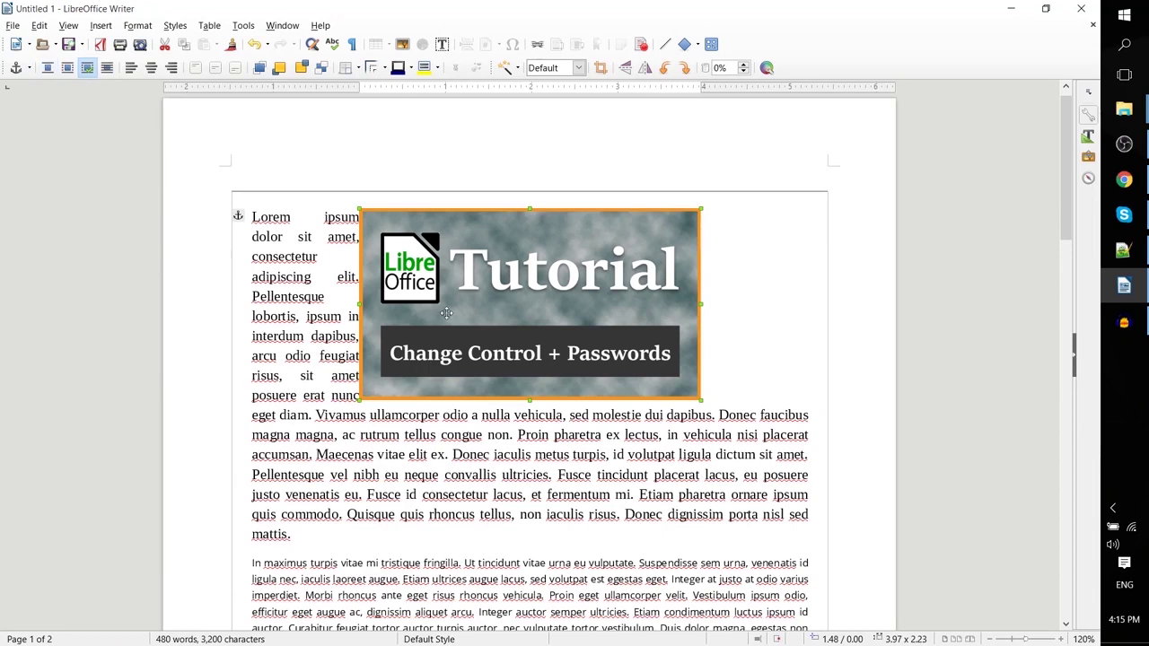
Step: Turn text wrapping off for the image and move it down between the lines of the first paragraph
left_click(47, 68)
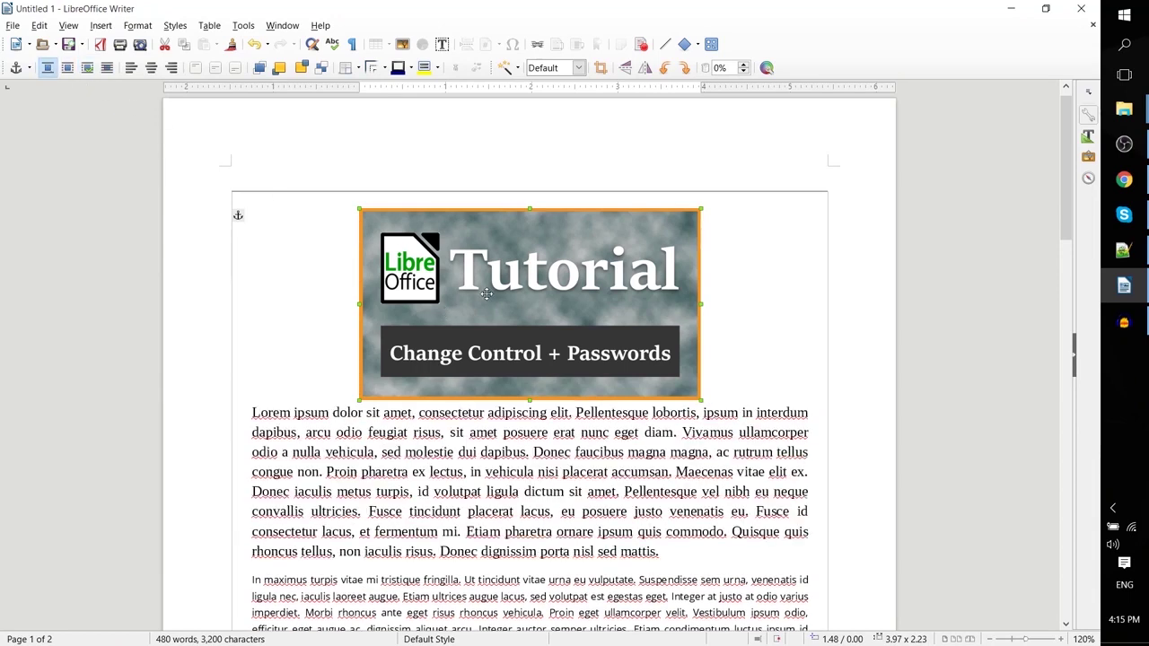
scroll(600, 337, "down", 1)
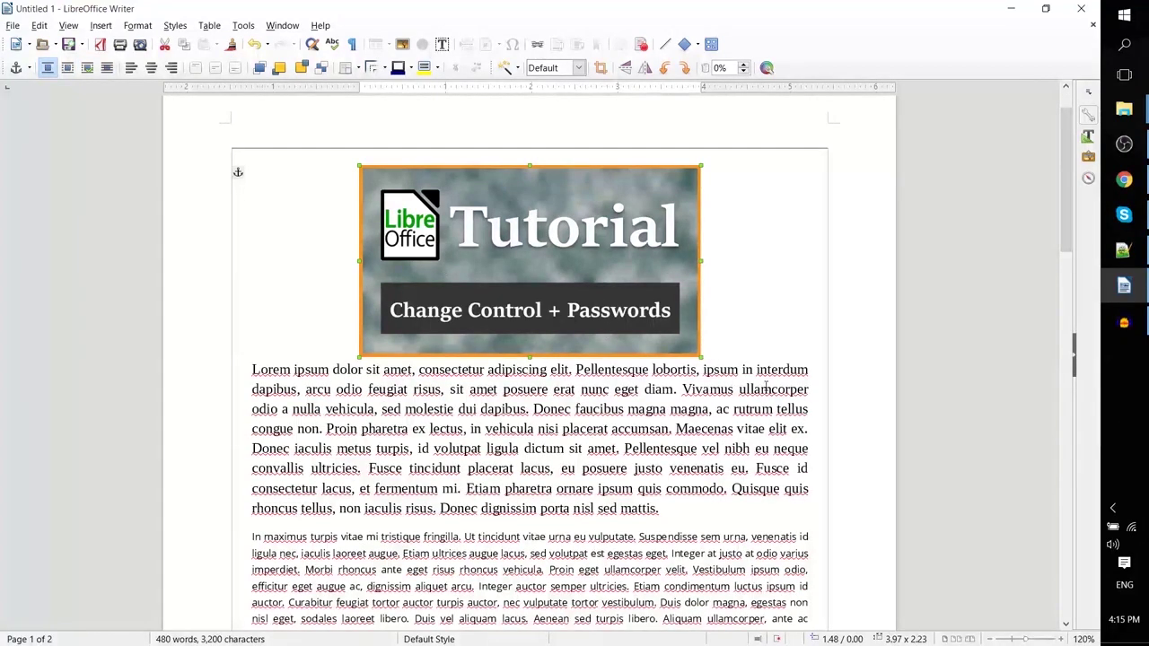
left_click_drag(609, 284, 625, 413)
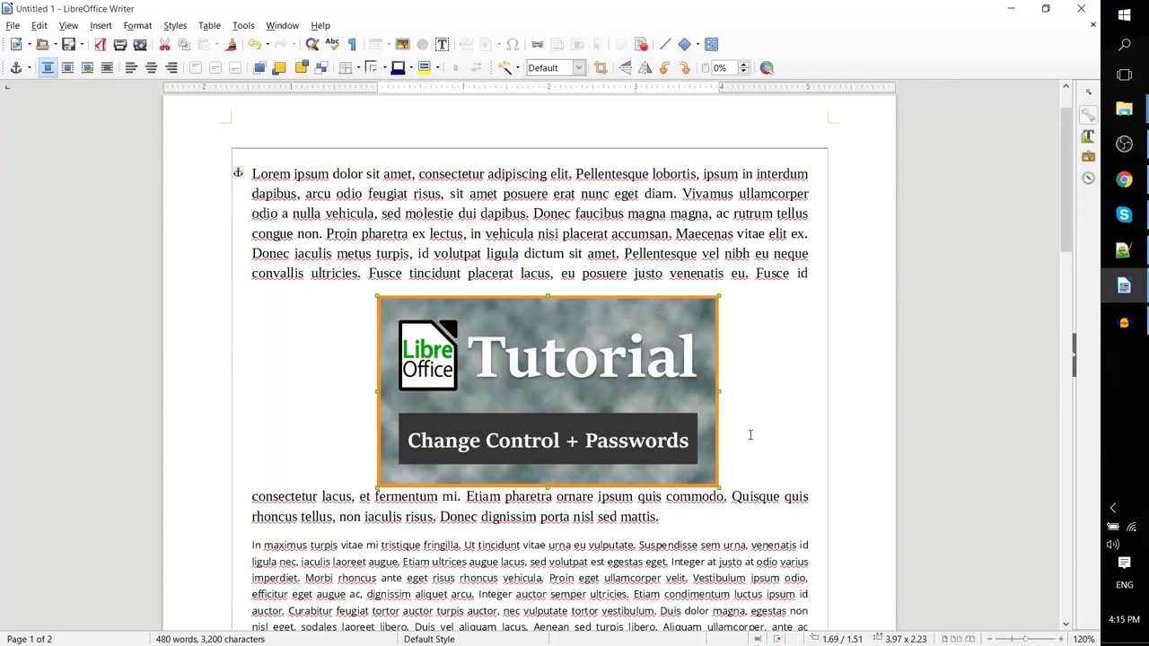
Step: Set the image to wrap through and move it up so it overlaps the first two paragraphs
left_click(108, 68)
left_click_drag(536, 331, 521, 272)
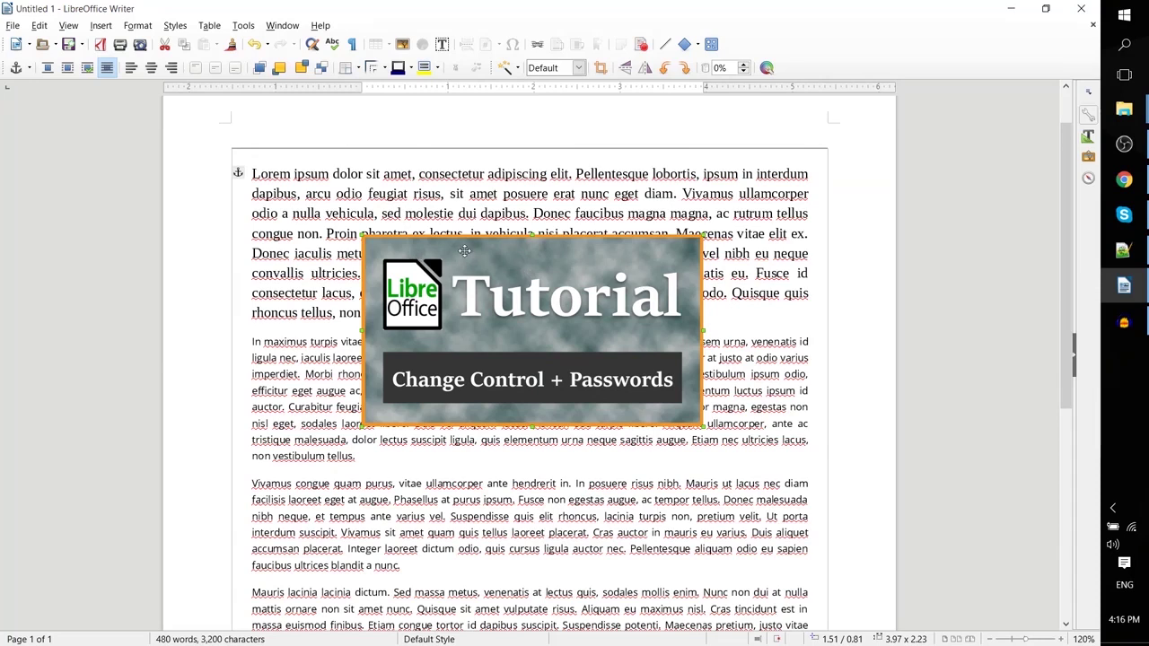
Step: Try left alignment for the image, and align it to the right
key("ctrl+z")
left_click(131, 68)
left_click(172, 68)
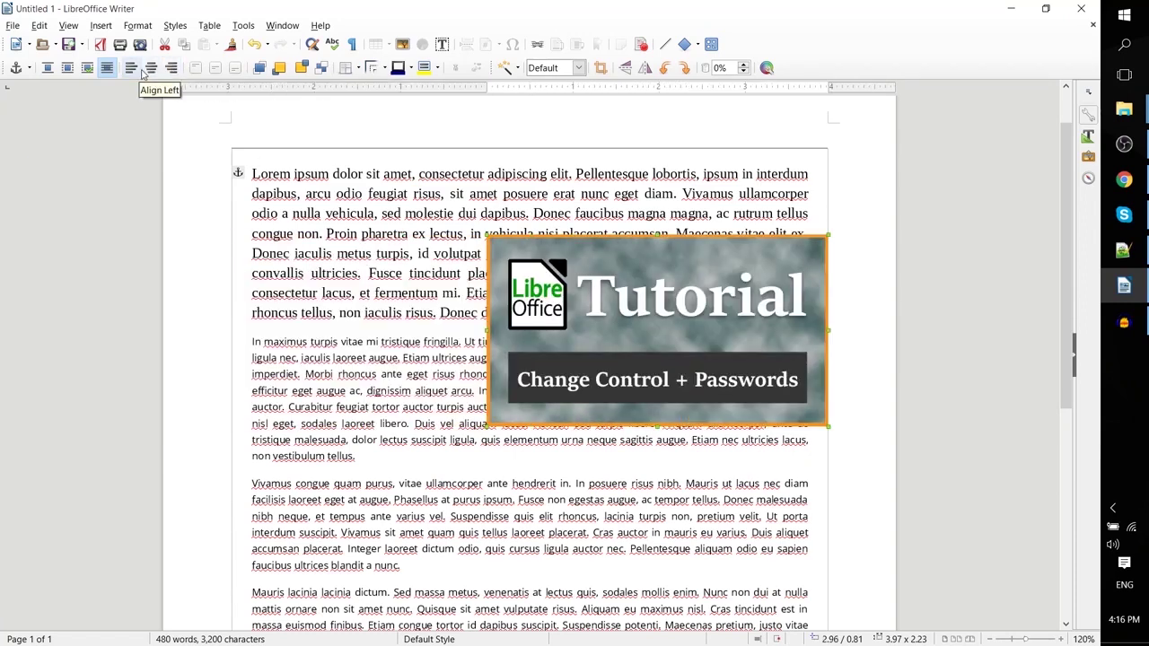
Step: Try left alignment for the image and center it horizontally on the page
left_click(131, 68)
left_click(150, 68)
key("ctrl+z")
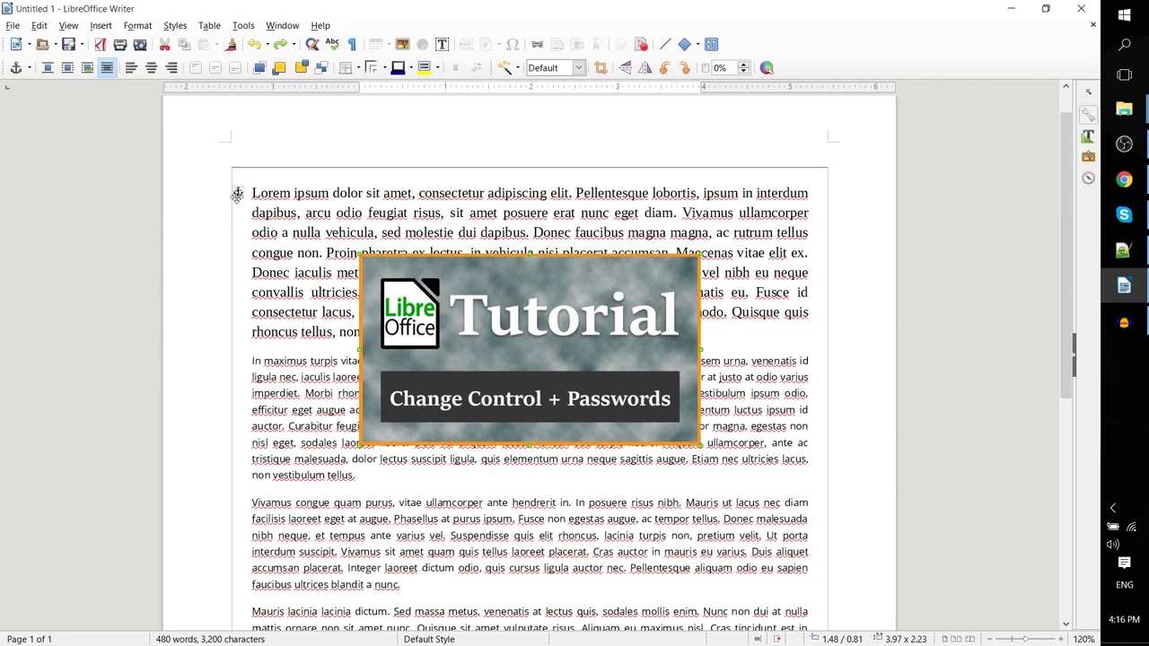
Step: Move the image's anchor to the second paragraph and try to align the image's top to the anchor
left_click_drag(237, 191, 244, 371)
scroll(370, 357, "down", 2)
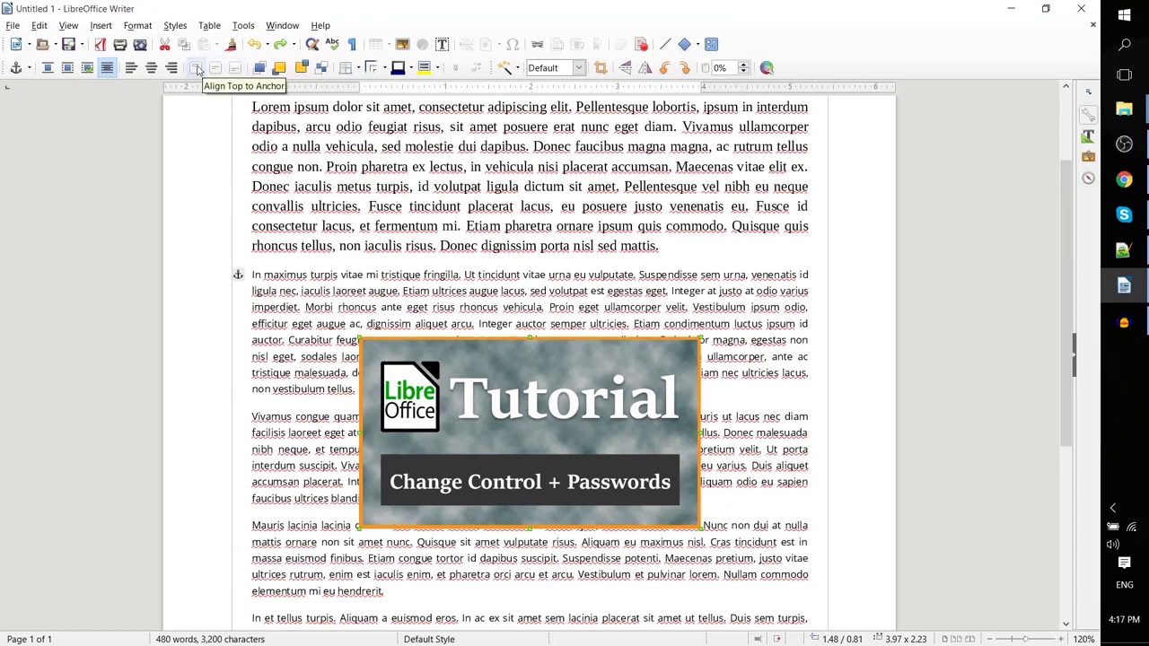
left_click(197, 69)
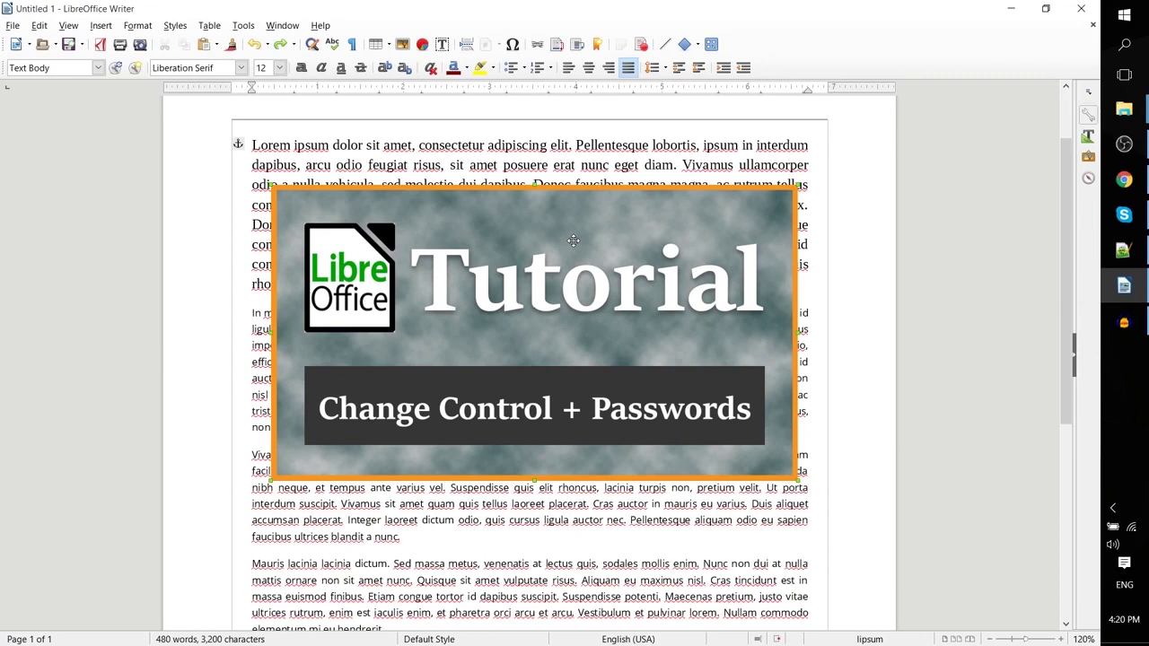
Step: Draw a rectangle about 5.35 × 1.95 inches over the upper part of the image
left_click(573, 240)
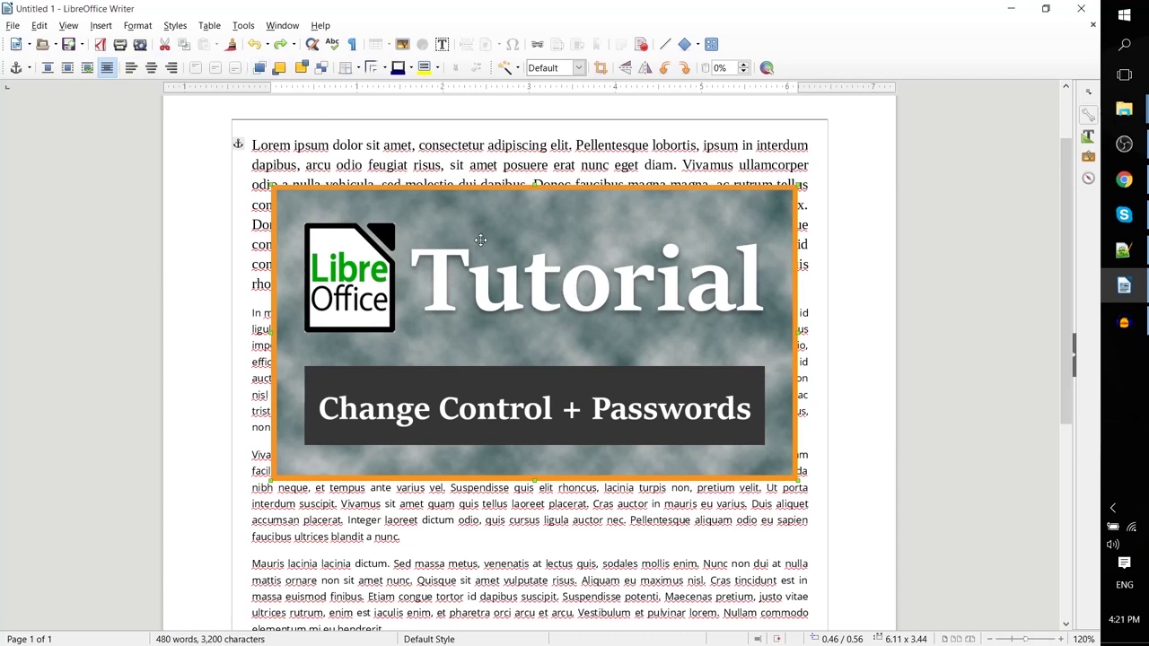
left_click(110, 26)
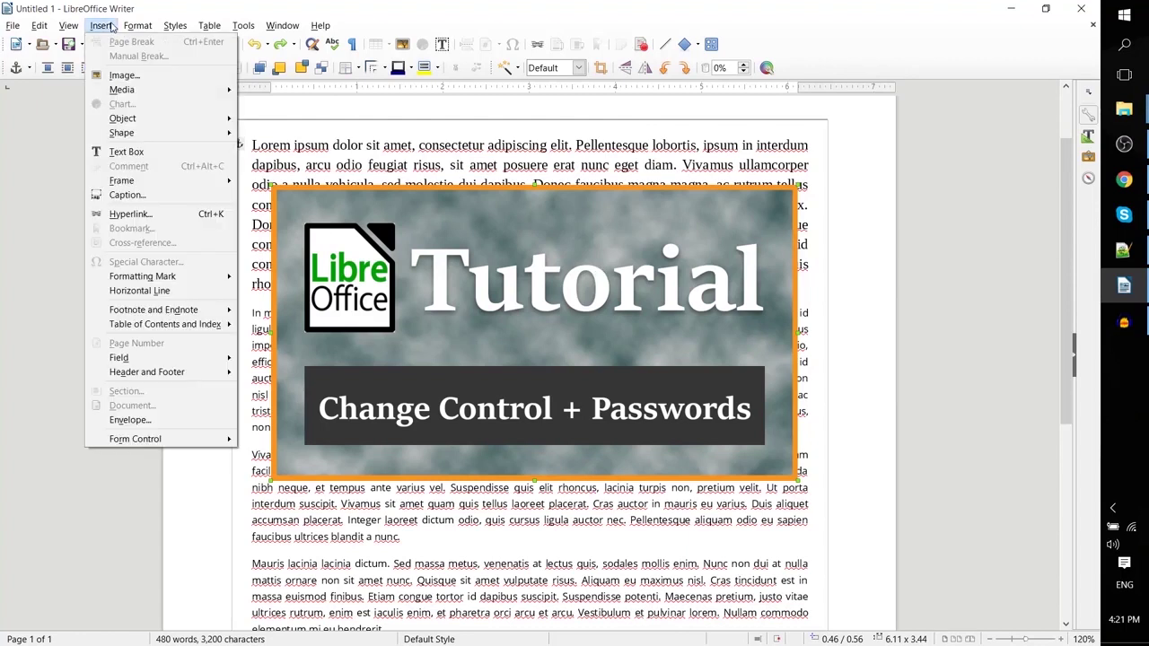
mouse_move(159, 135)
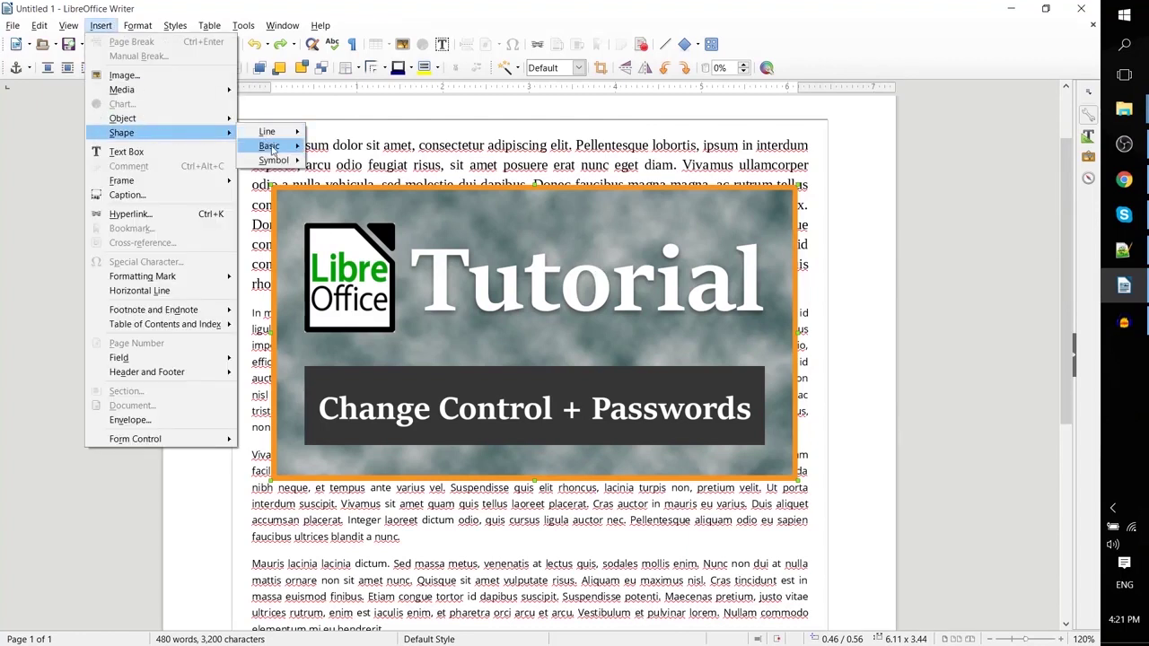
mouse_move(272, 149)
left_click(348, 145)
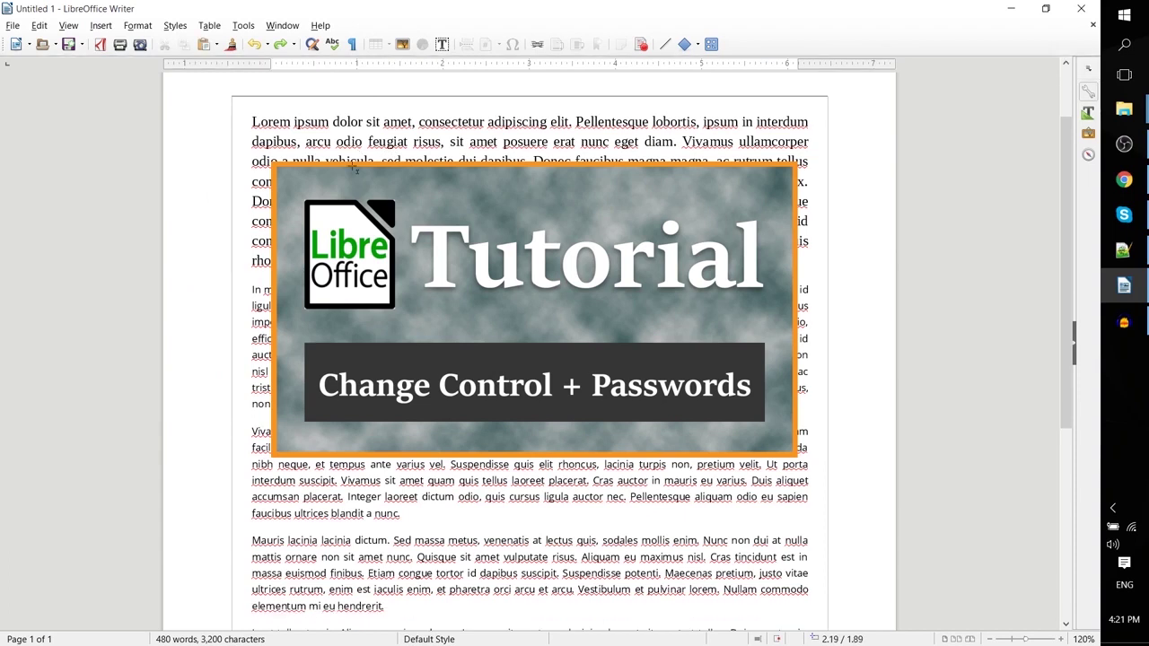
mouse_move(352, 188)
left_mouse_down()
mouse_move(442, 117)
mouse_move(744, 154)
mouse_move(813, 357)
left_mouse_up()
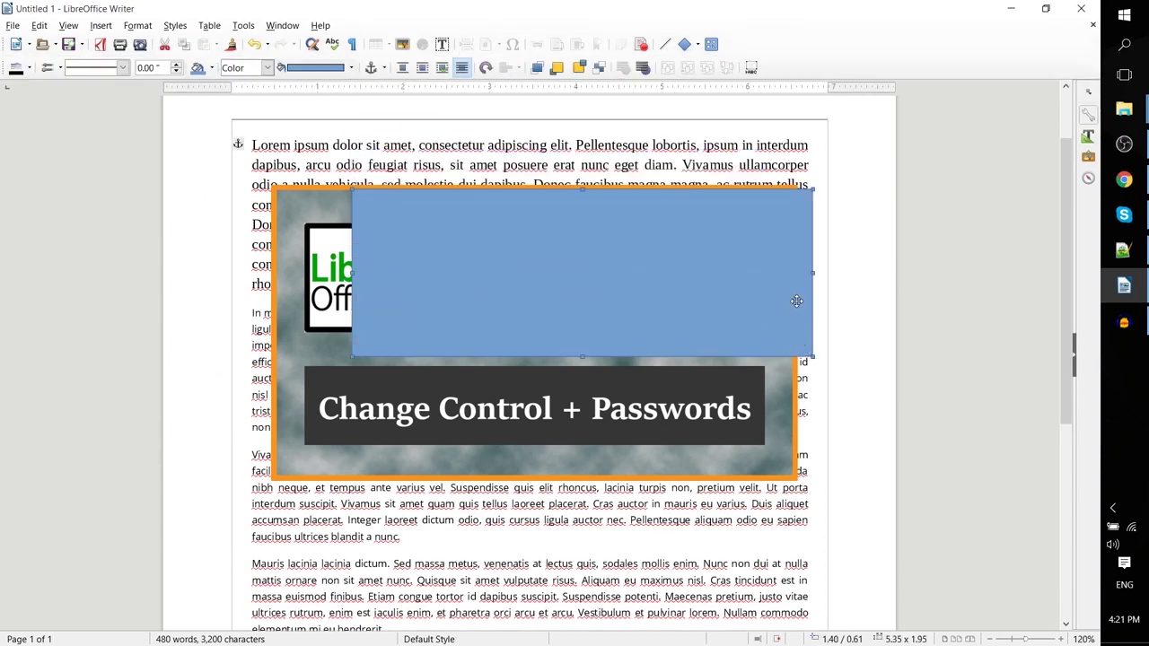
Step: Send the rectangle behind the image and reposition it so it sticks out above the image's upper edge
left_click(601, 70)
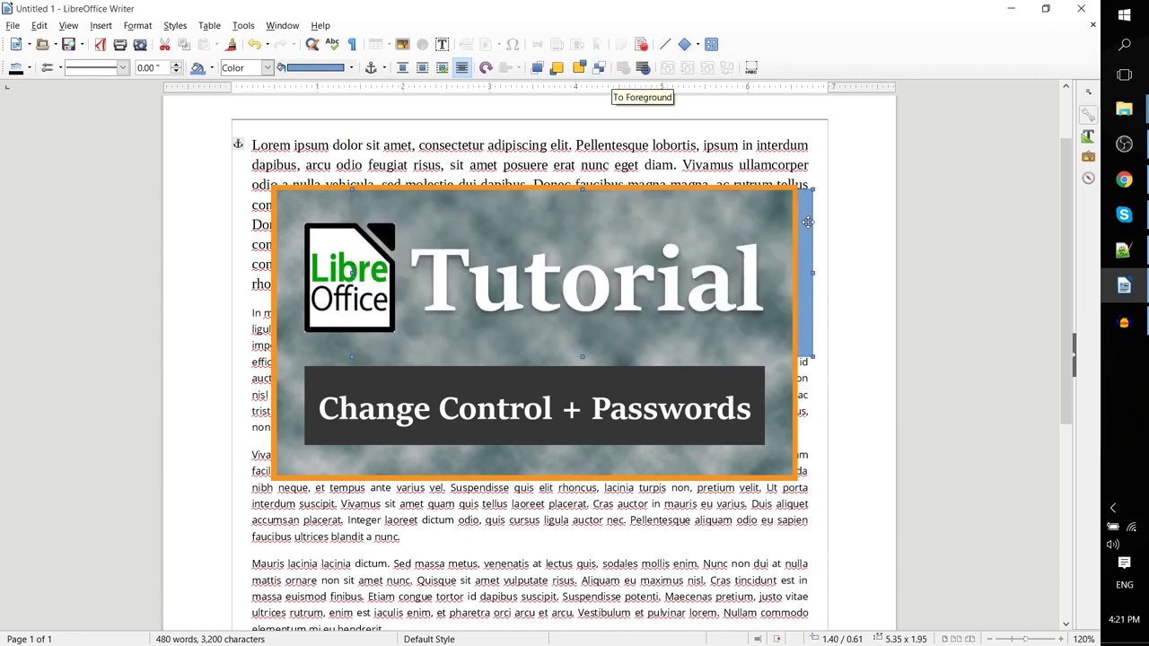
left_click_drag(811, 222, 802, 196)
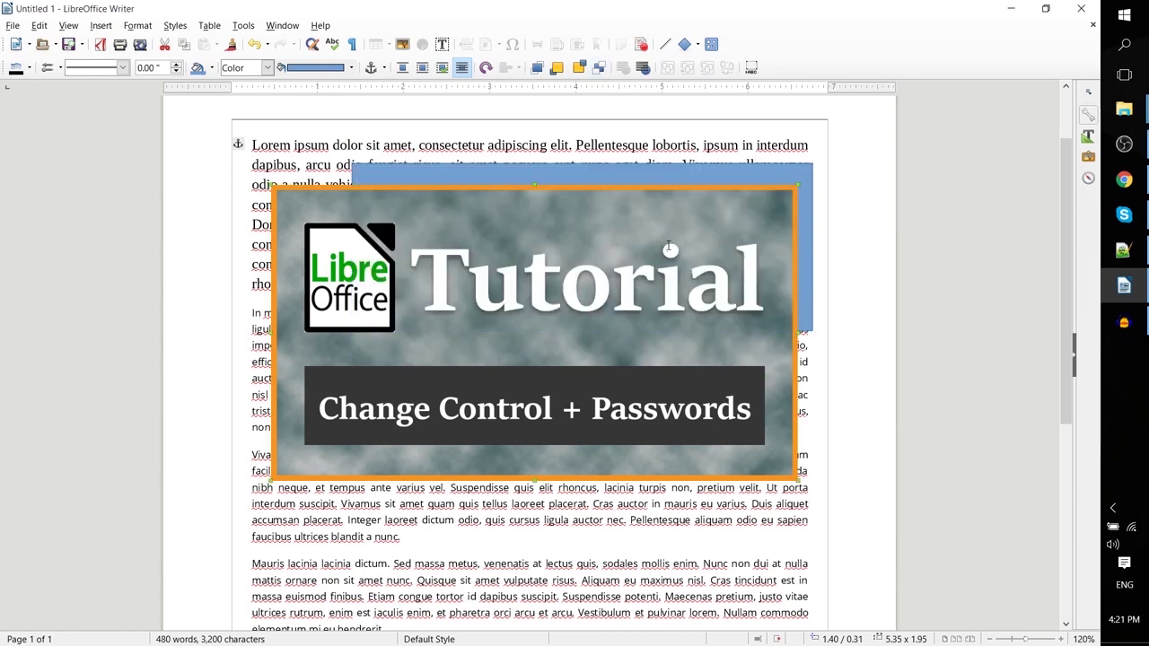
left_click(668, 244)
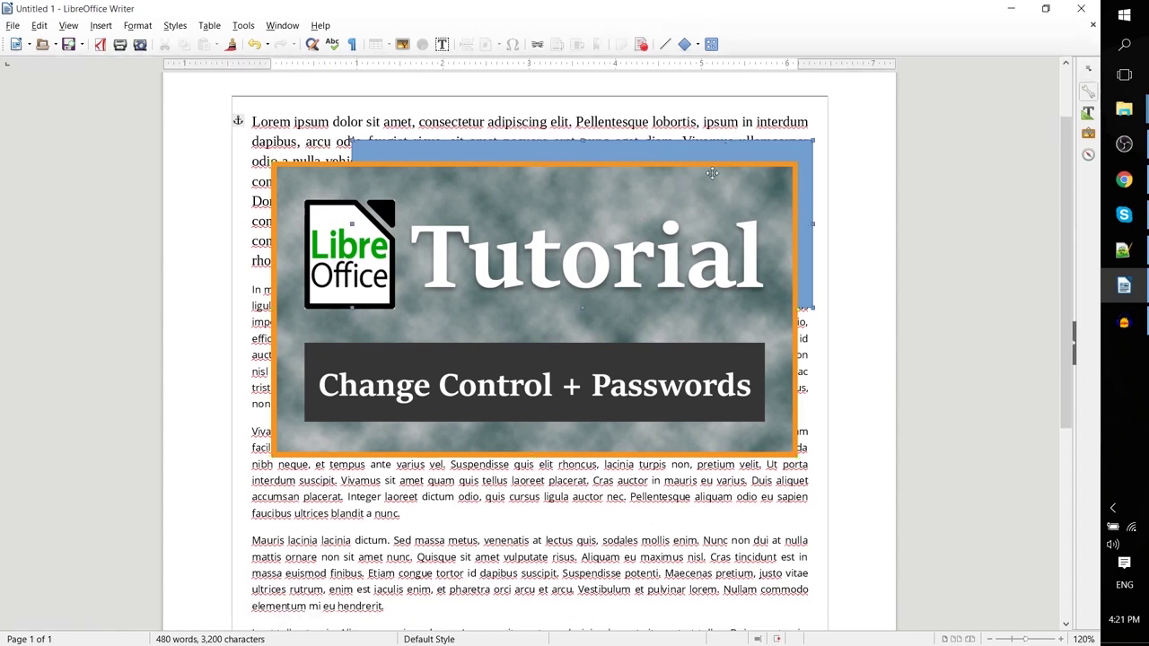
left_click(696, 177)
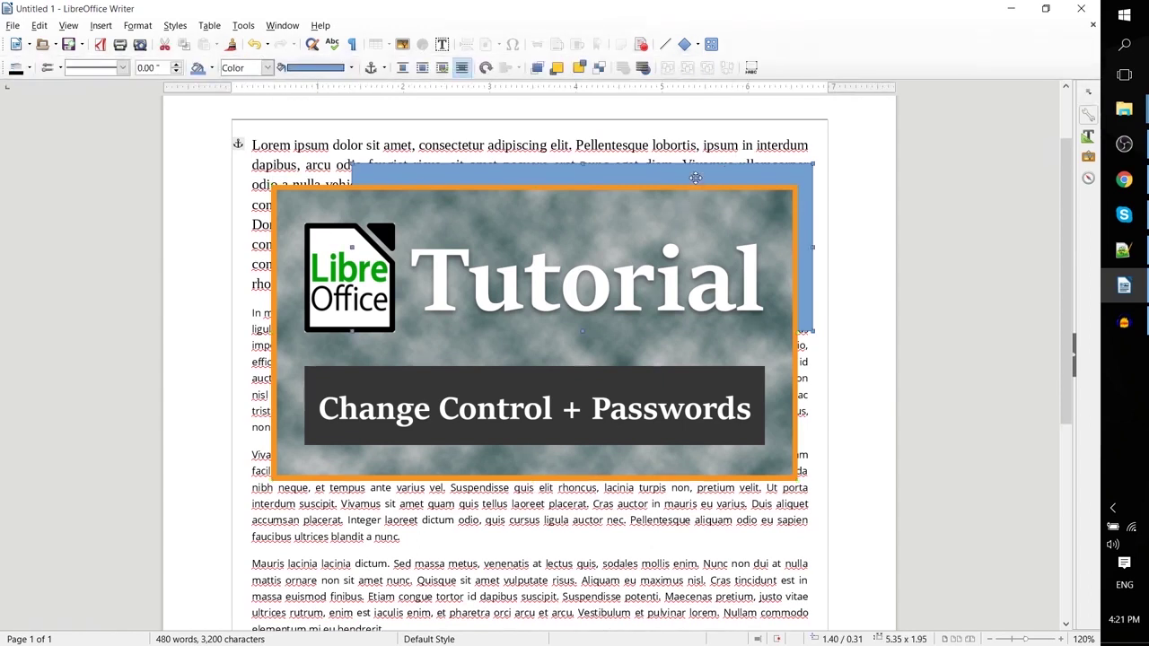
key("Down")
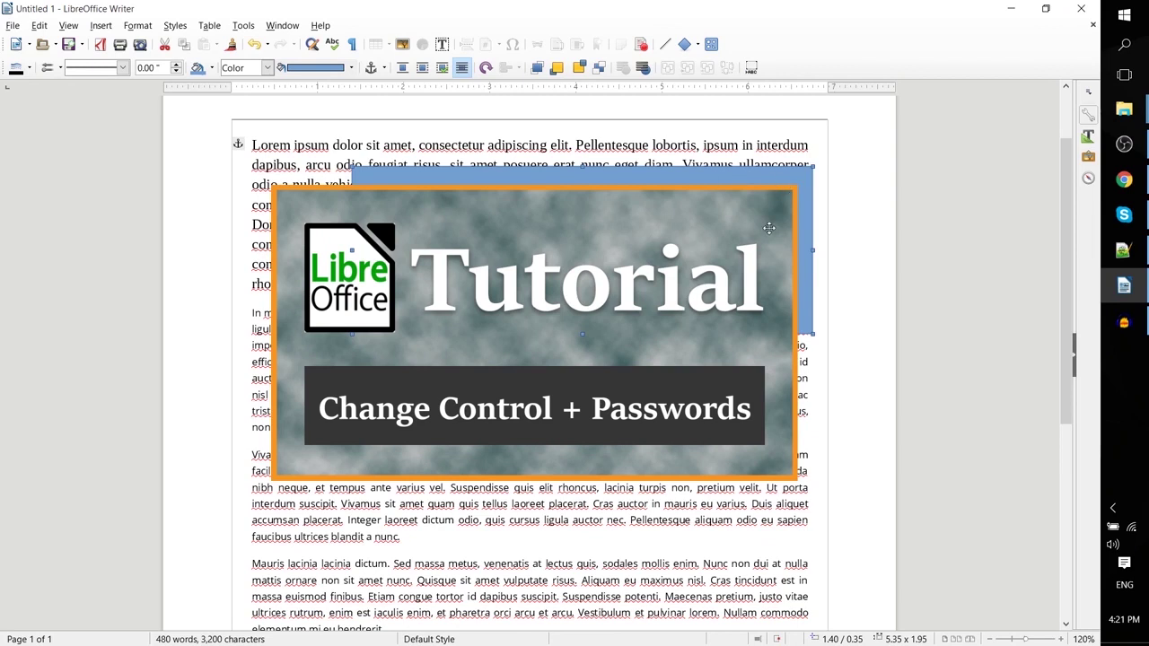
key("Escape")
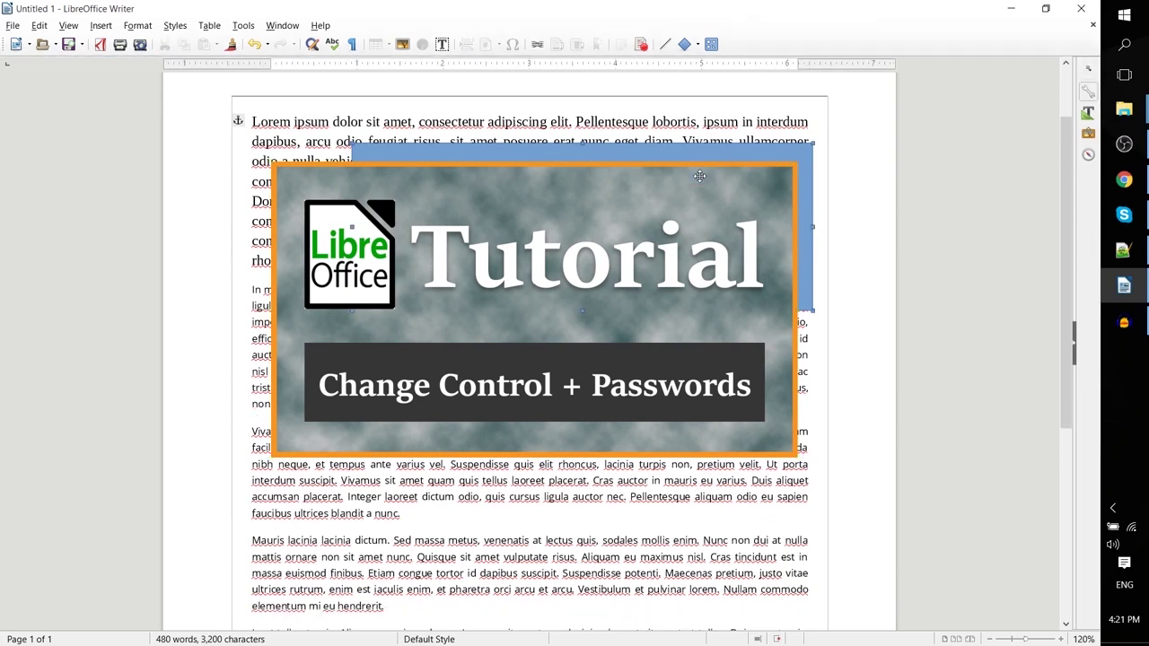
Step: Send the image to the back, behind the blue rectangle
left_click(699, 176)
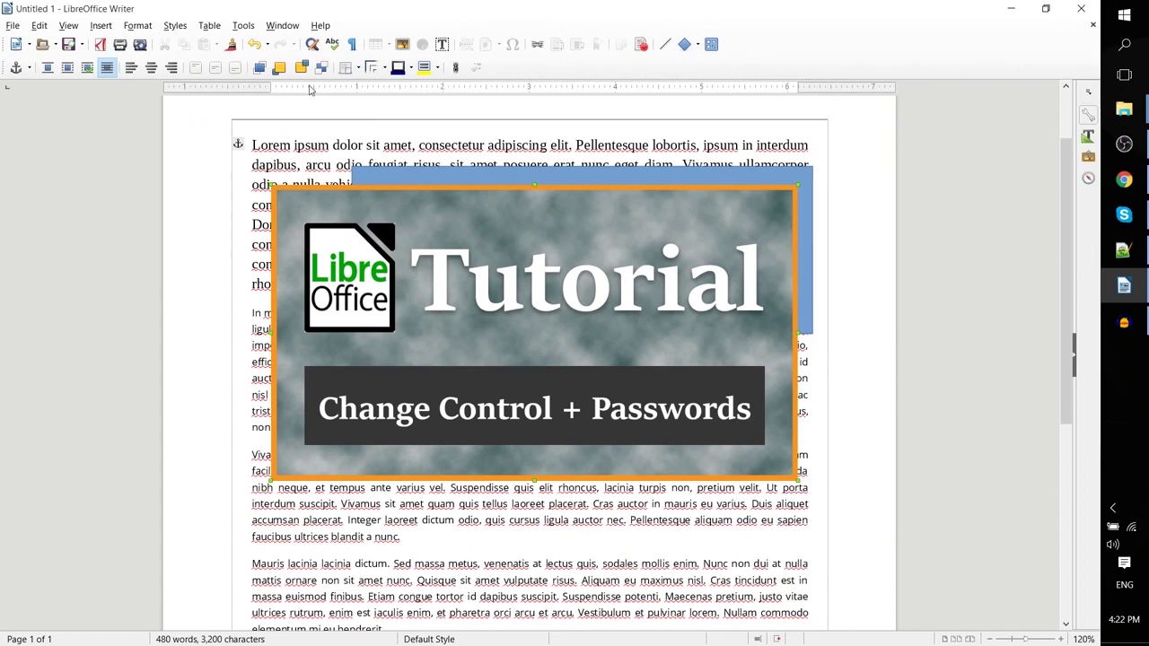
left_click(320, 67)
left_click(540, 253)
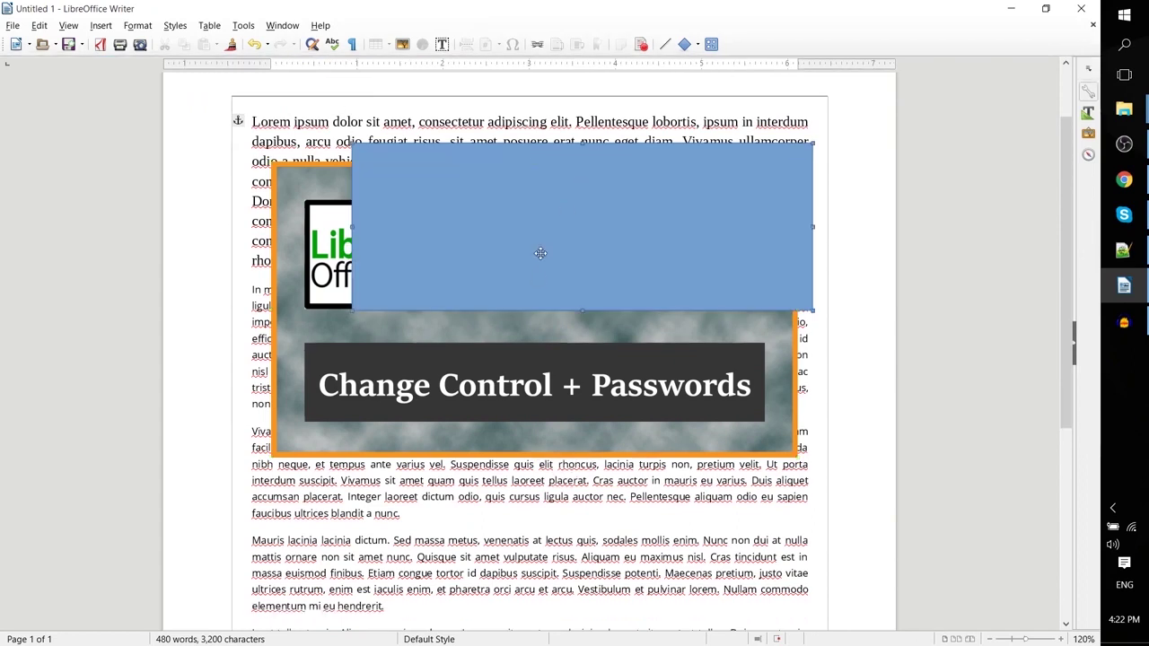
Step: Try drawing a looping freeform line about 5.90 × 2.34 inches across the image and rectangle, and undo it
left_click(106, 27)
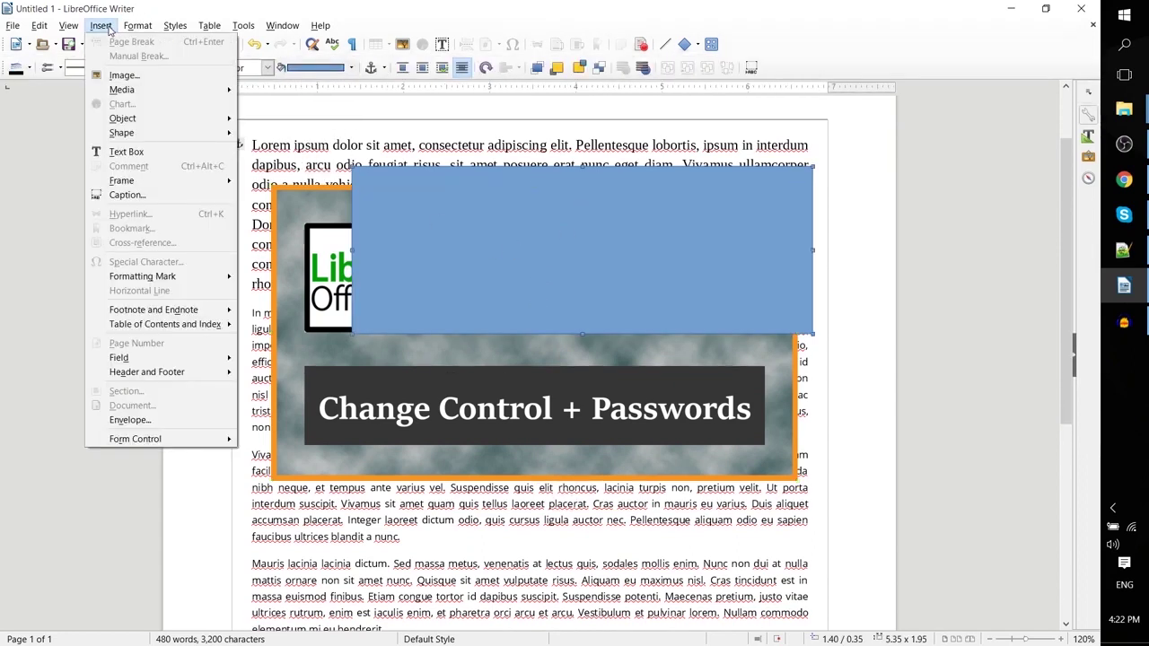
mouse_move(136, 135)
mouse_move(278, 134)
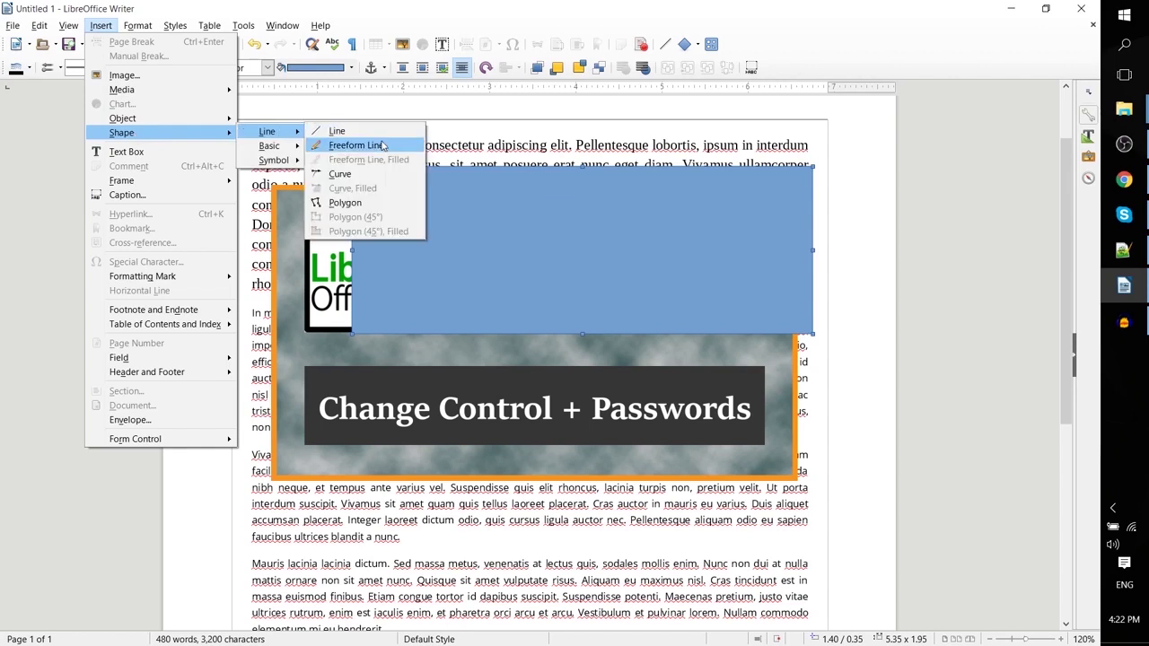
left_click(382, 145)
mouse_move(300, 237)
left_mouse_down()
mouse_move(380, 313)
mouse_move(726, 289)
mouse_move(567, 264)
mouse_move(287, 390)
mouse_move(748, 278)
mouse_move(761, 354)
left_mouse_up()
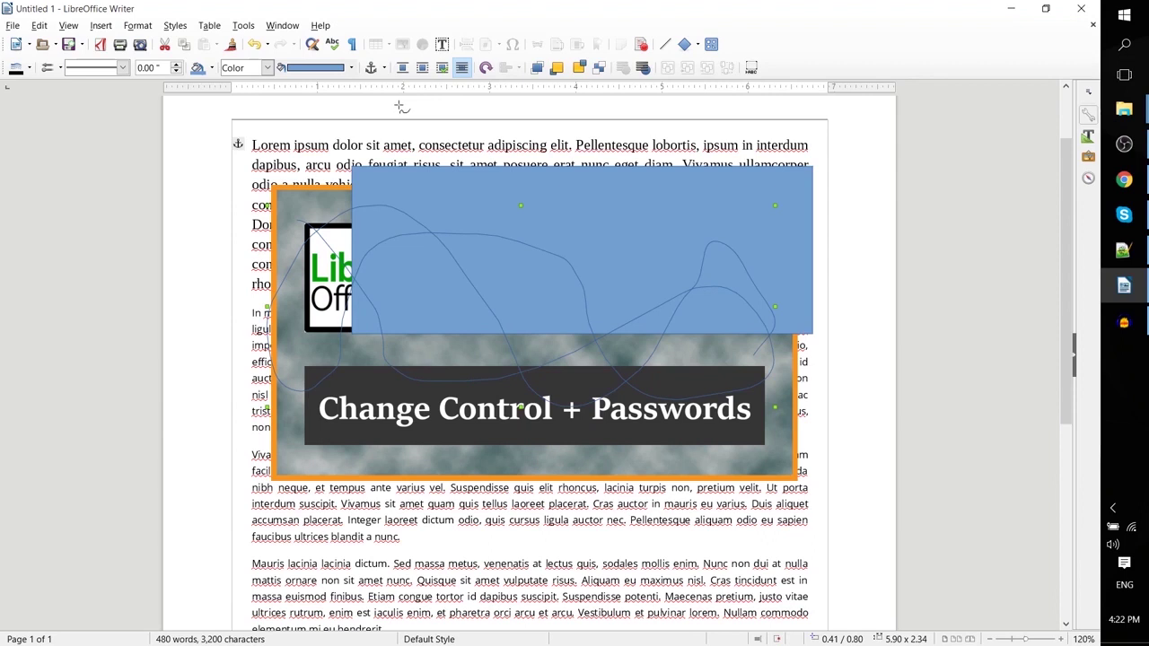
key("ctrl+z")
Step: Add a border on all four sides of the image and set its style to a double line
left_click(372, 68)
left_click(373, 68)
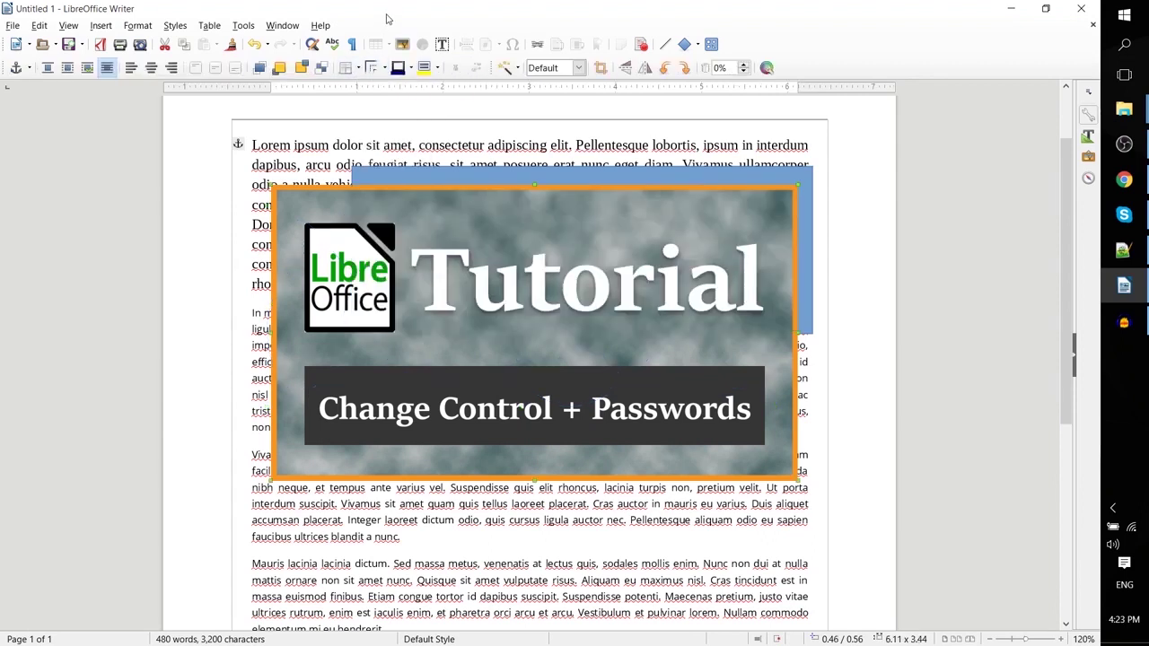
left_click(357, 67)
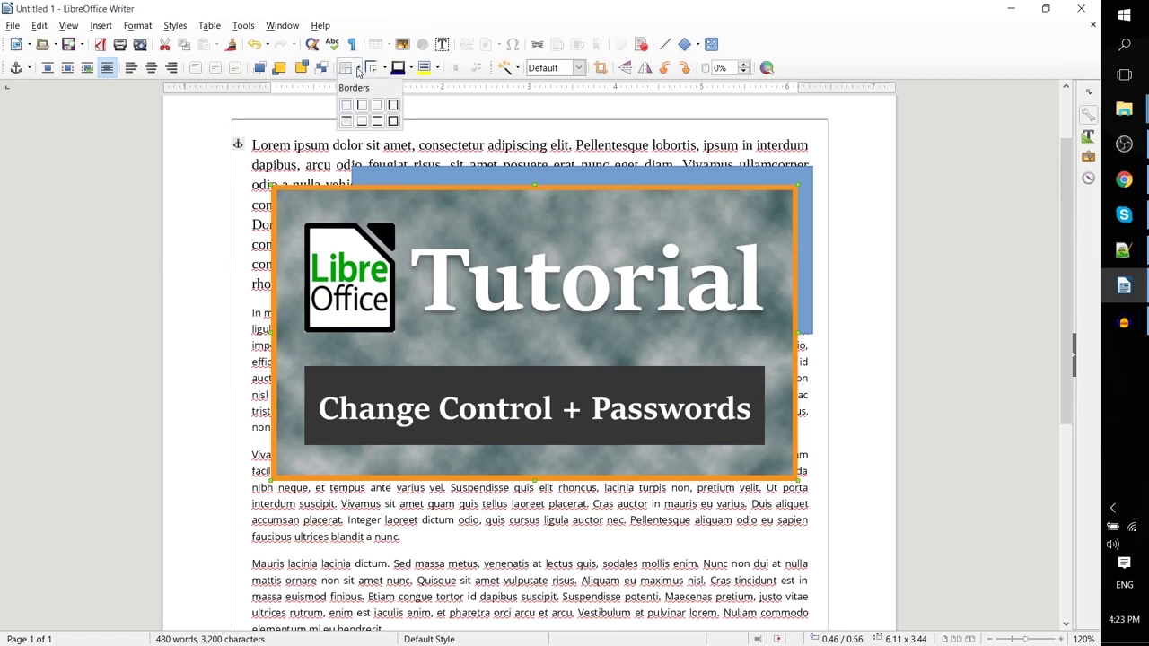
left_click(393, 122)
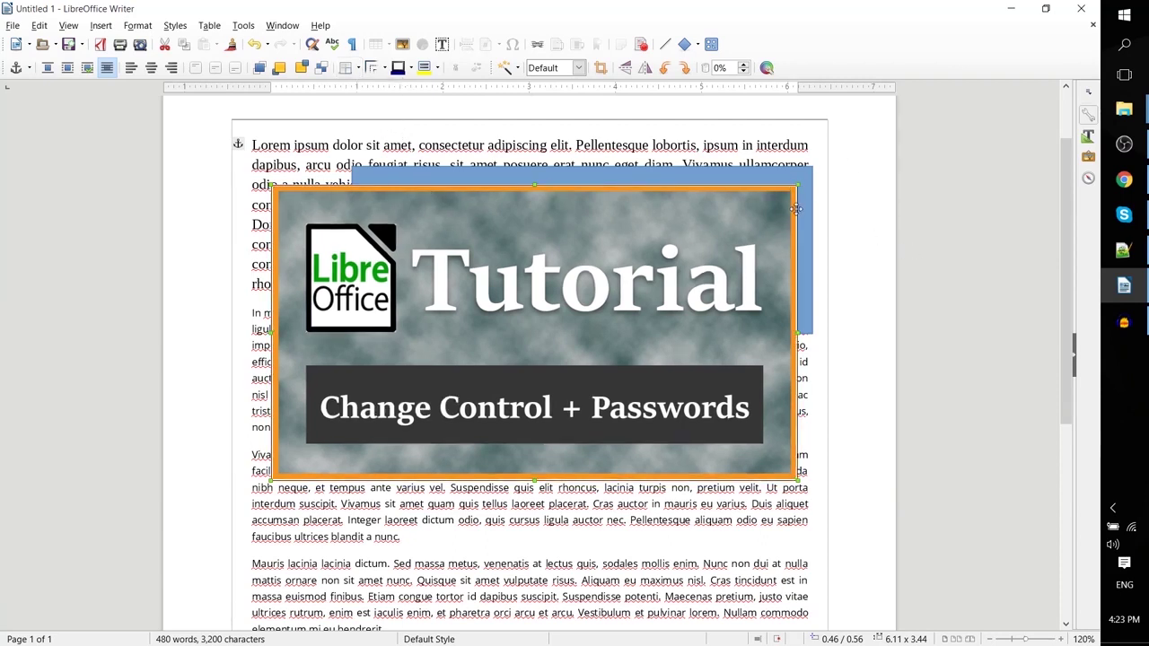
left_click(386, 71)
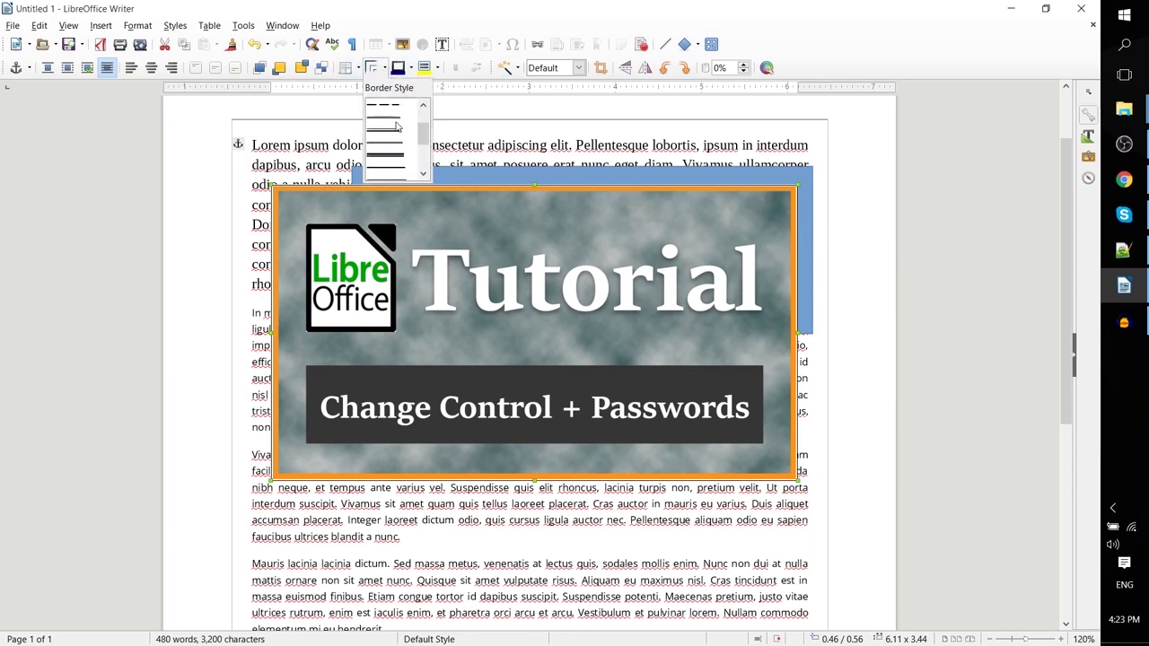
left_click(395, 131)
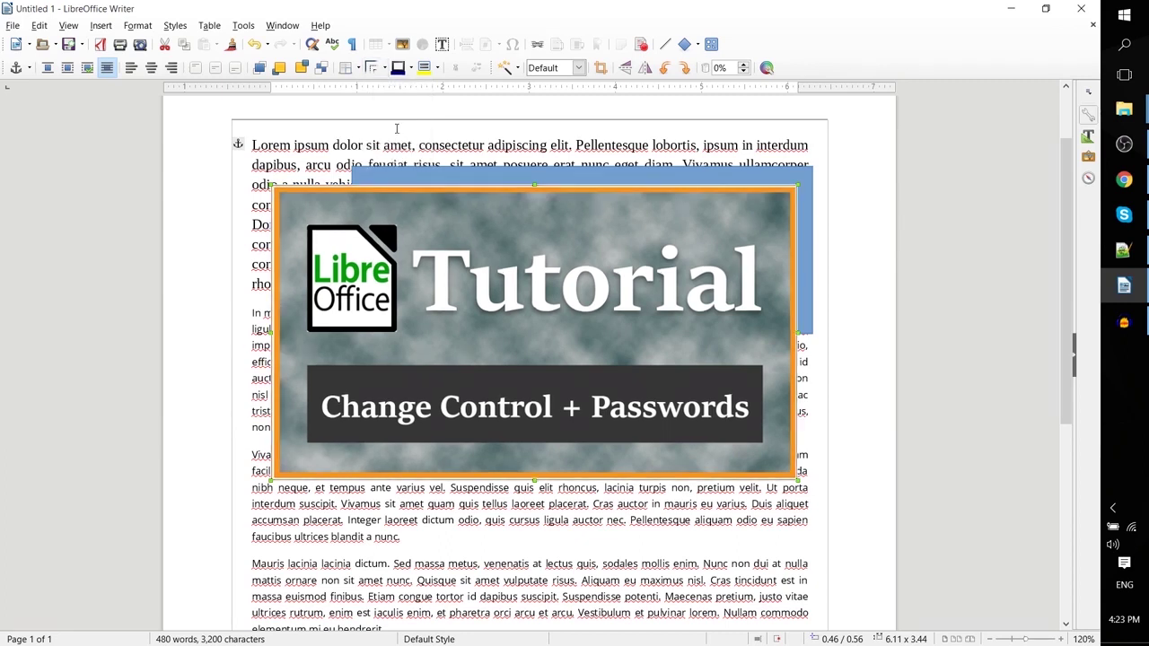
Step: Set the image's border color to crimson red and its background color to yellow-green
left_click(412, 69)
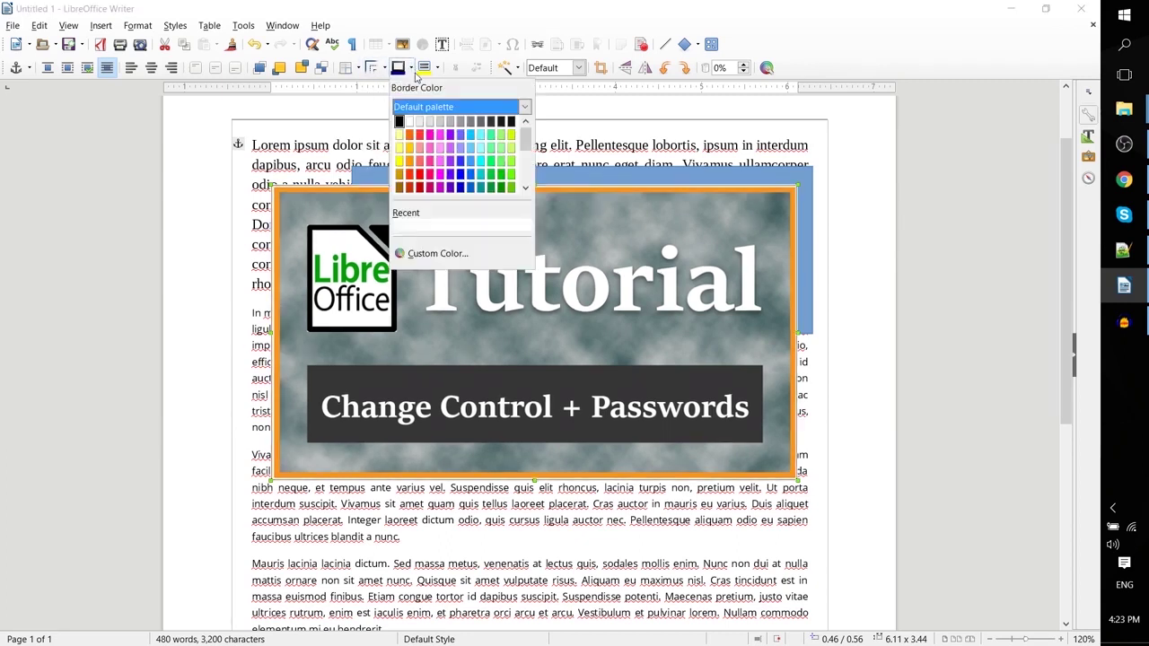
left_click(431, 174)
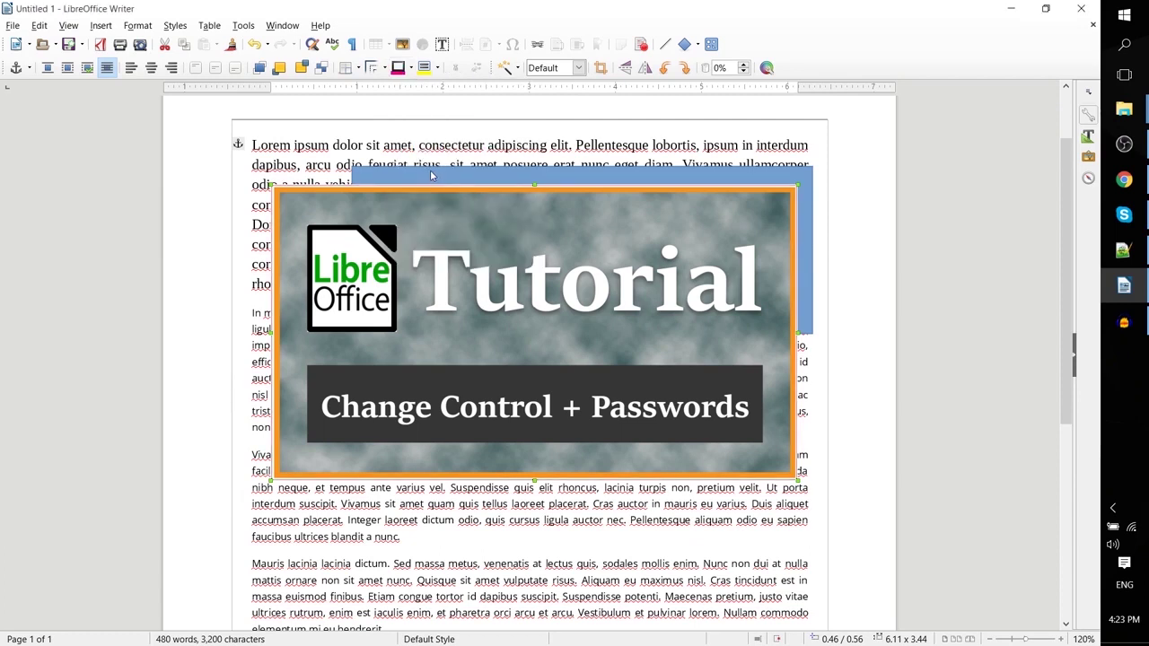
left_click(440, 69)
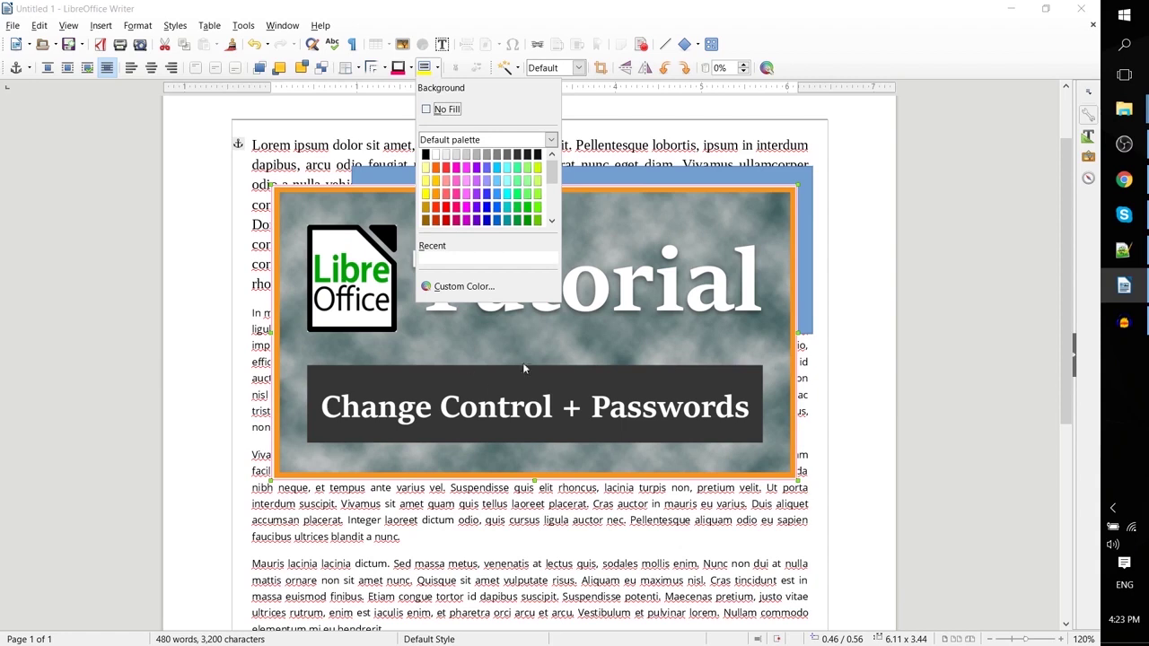
left_click(539, 171)
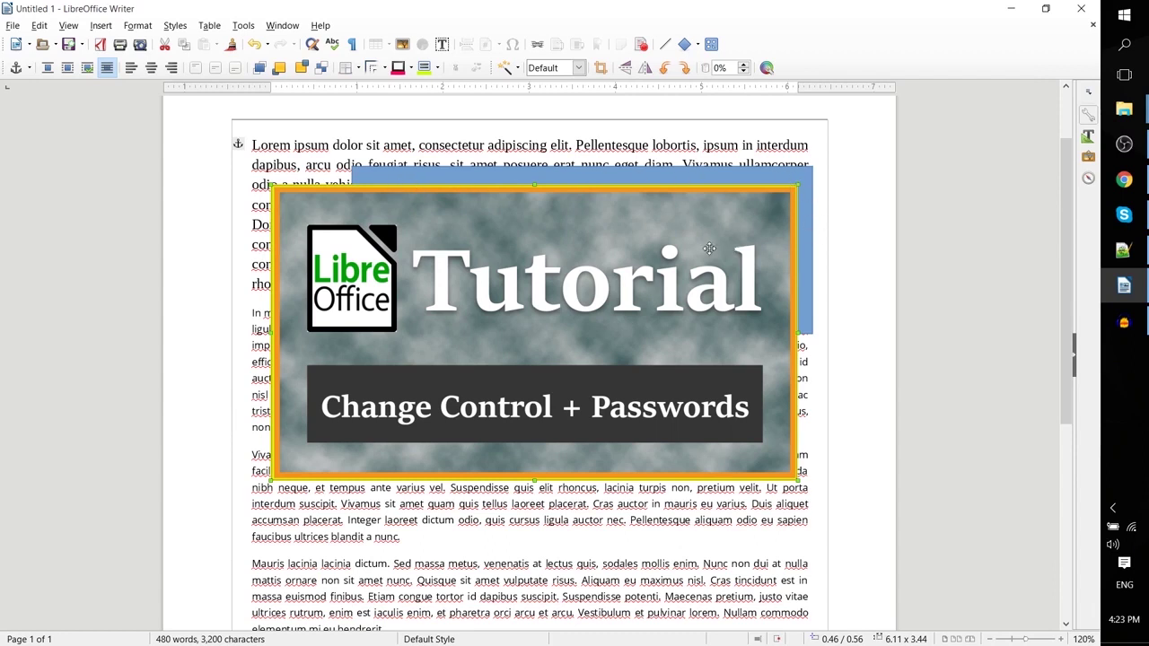
Step: Try the Invert filter on the image and undo it
key("ctrl+z")
left_click(516, 68)
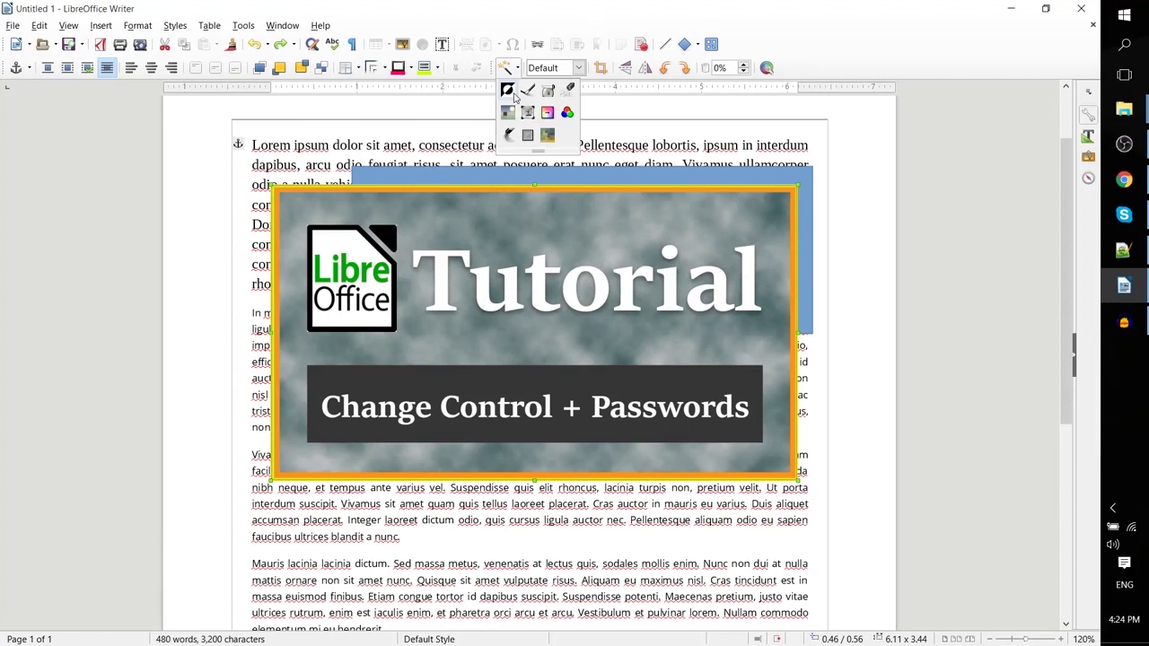
left_click(510, 92)
key("ctrl+z")
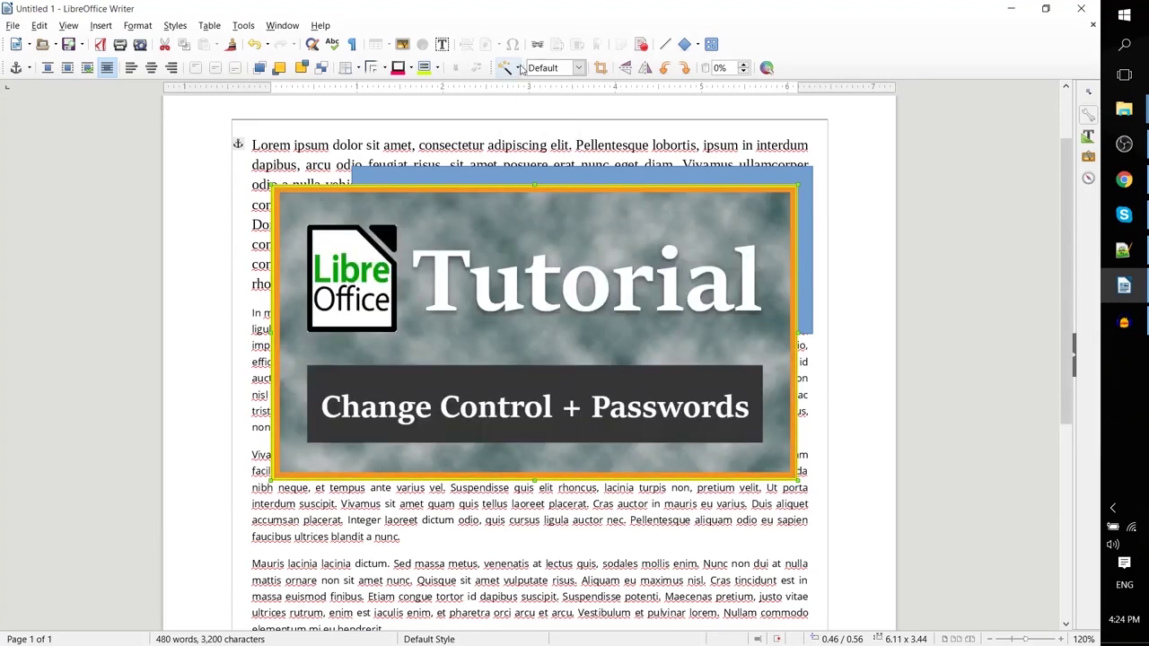
Step: Apply the Relief filter to the image with the light source at the middle of the upper edge
left_click(517, 68)
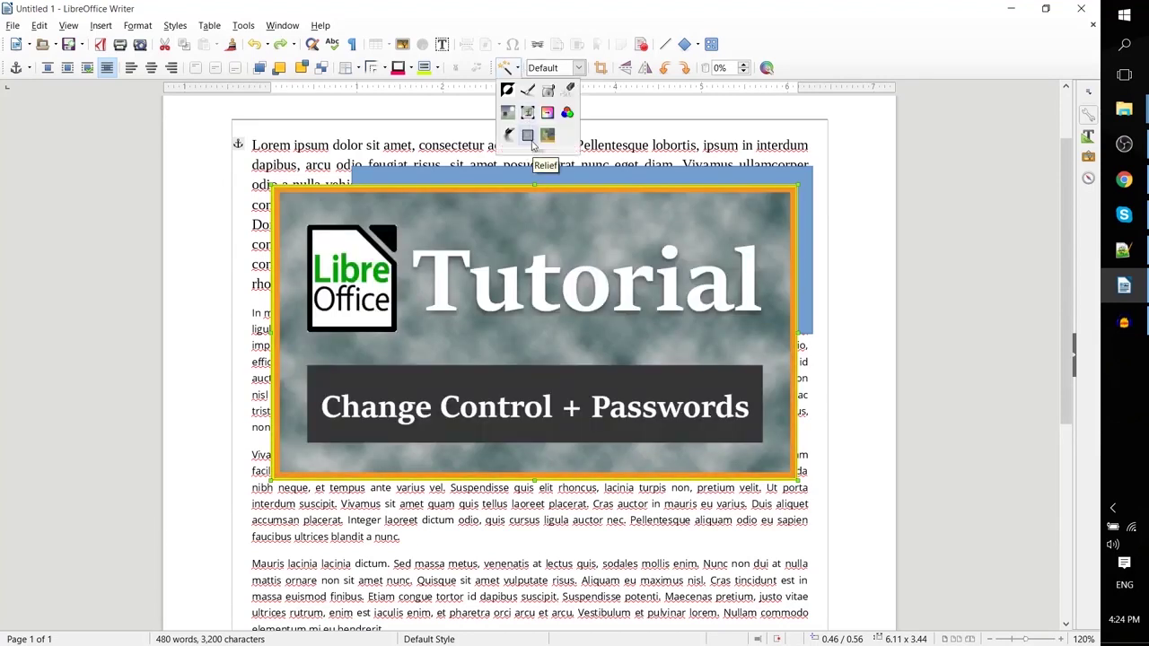
left_click(532, 142)
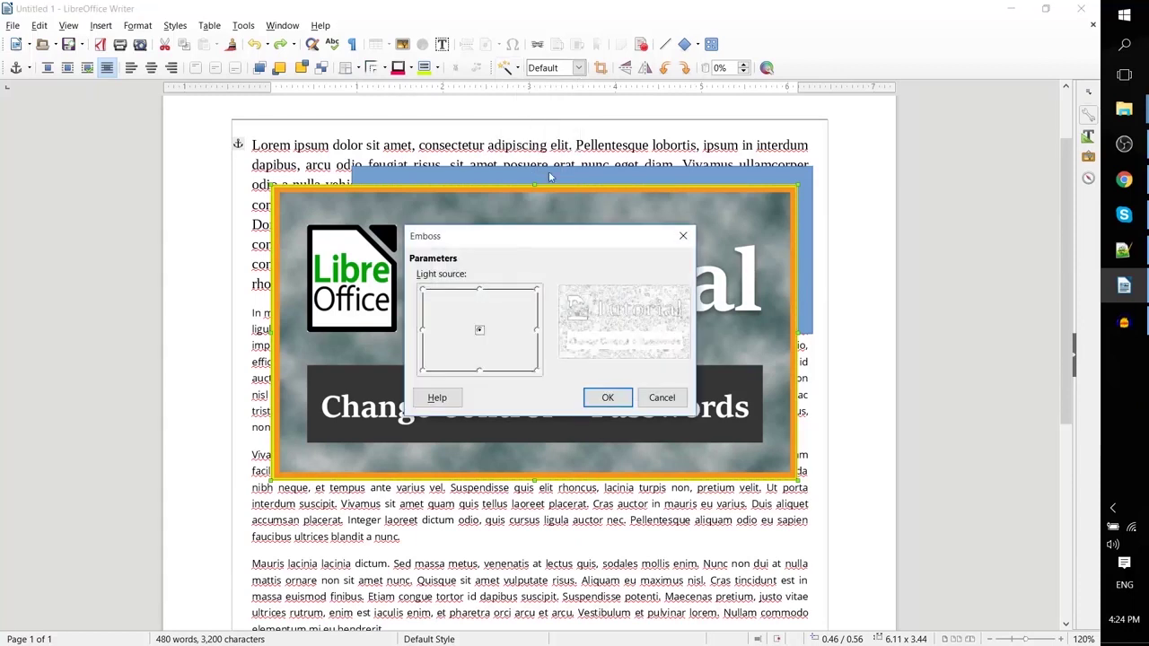
left_click_drag(550, 237, 805, 307)
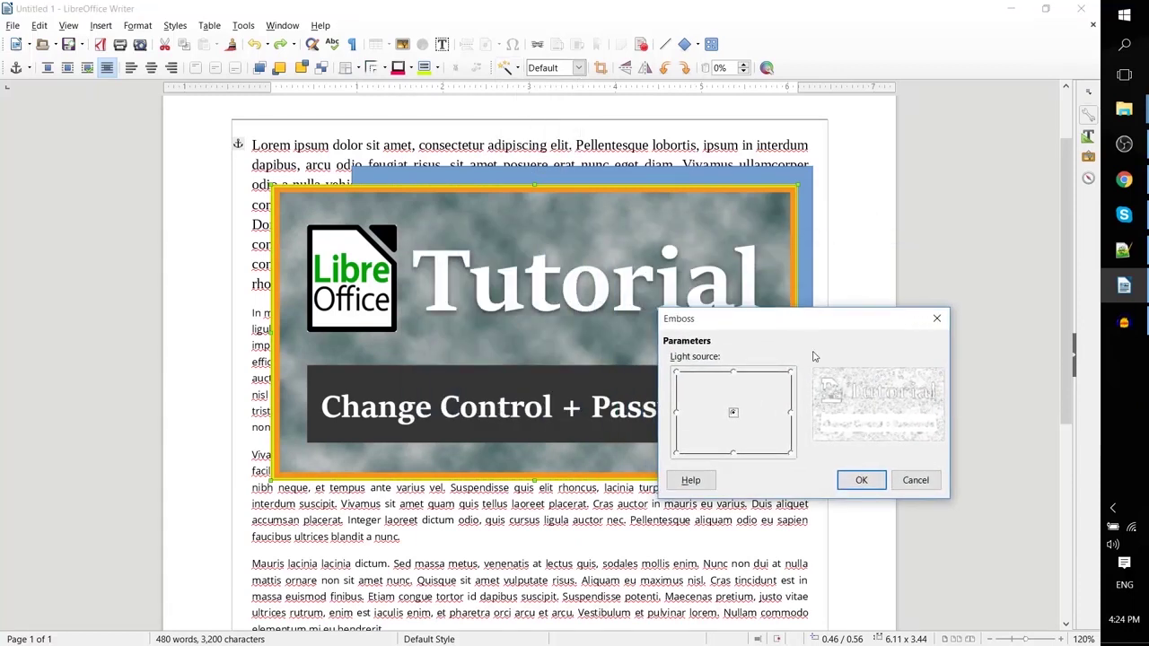
left_click(792, 454)
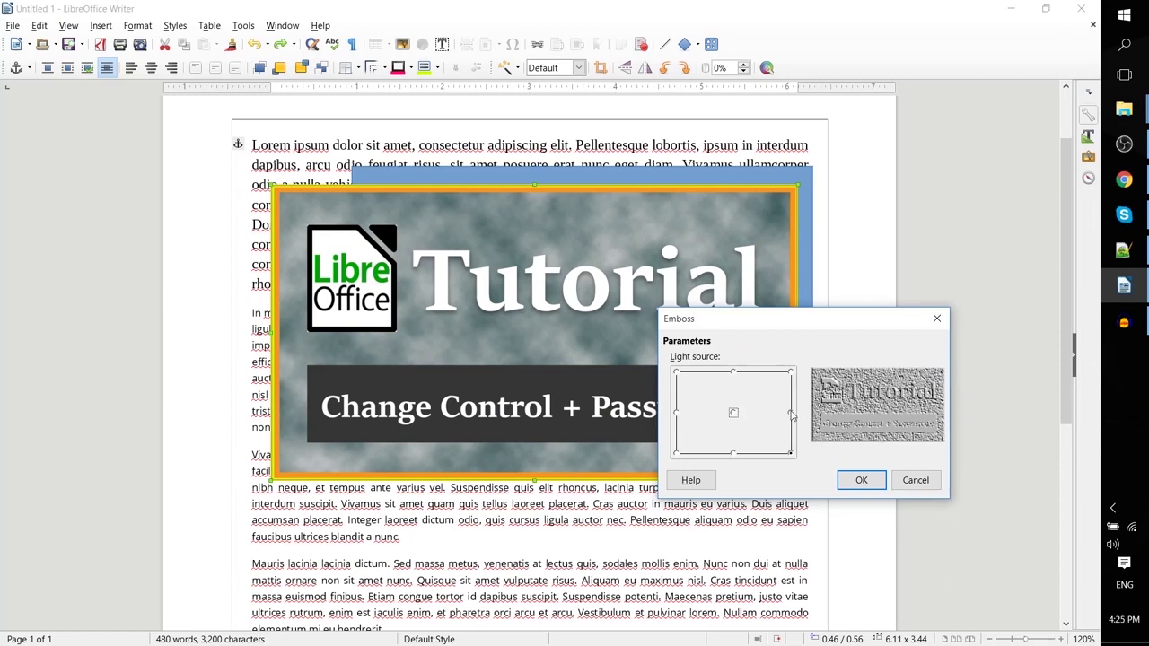
left_click(790, 413)
left_click(733, 374)
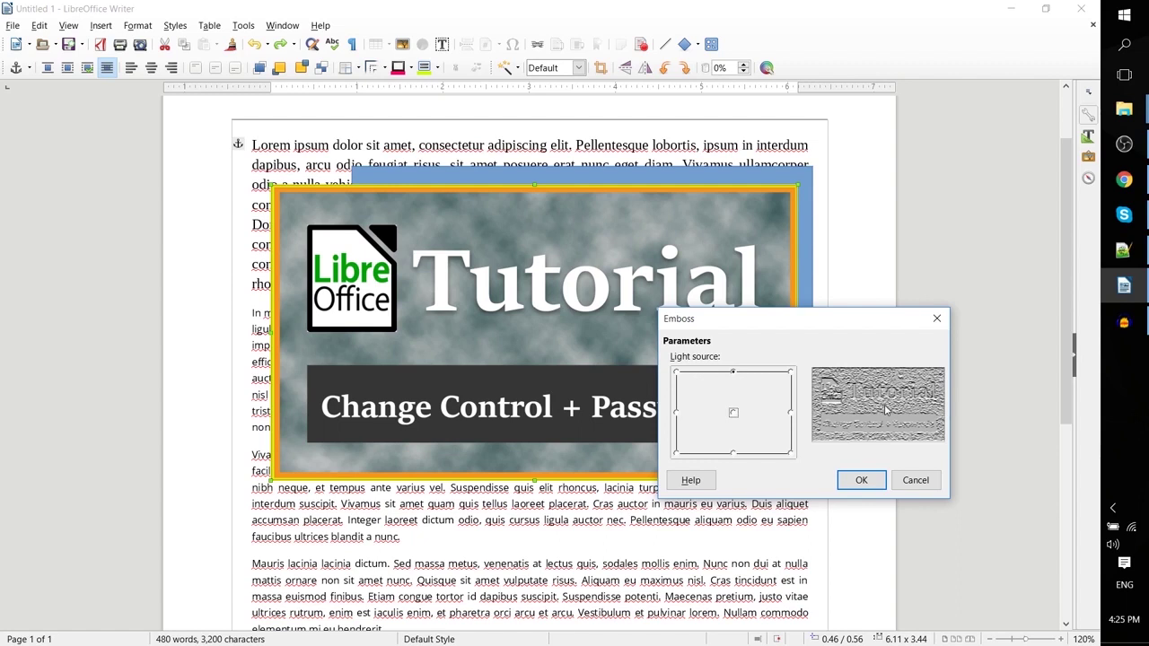
left_click(731, 413)
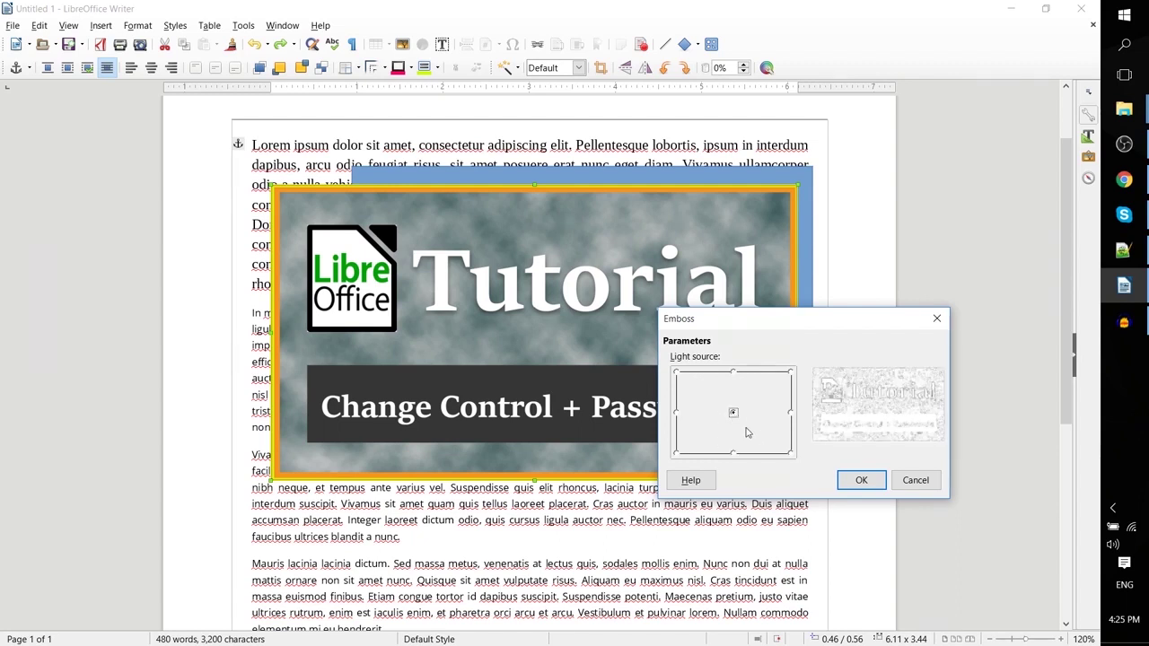
left_click(734, 375)
left_click(861, 480)
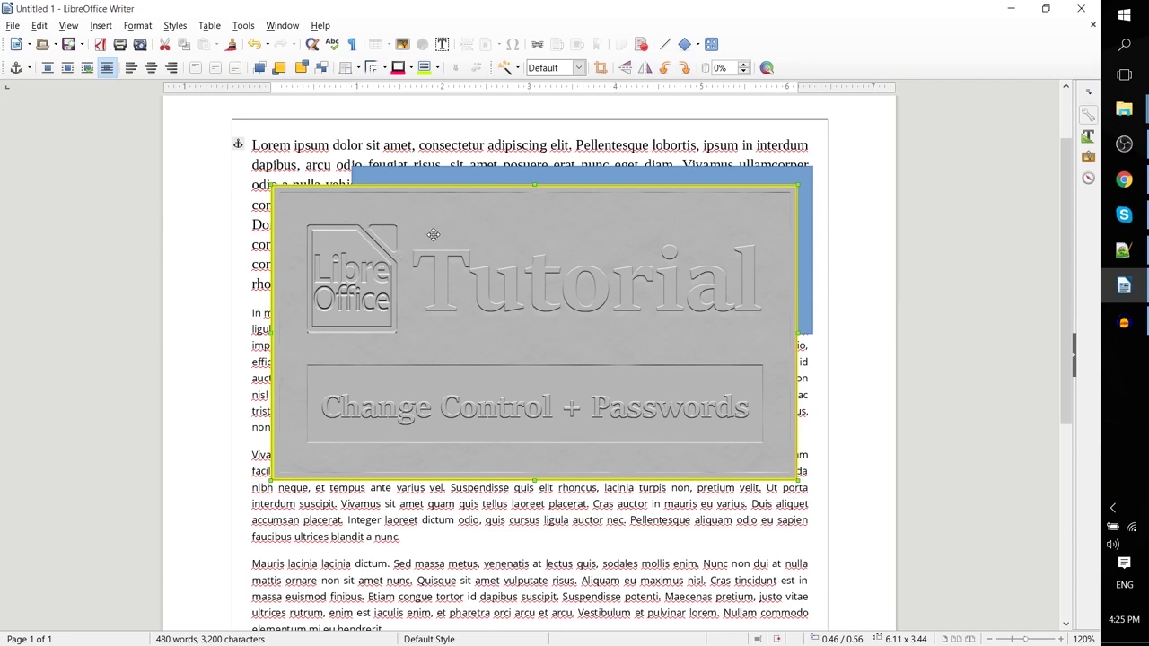
Step: Crop the image on all four sides to about 5.55 × 2.70 inches and move it slightly down and right
left_click(578, 68)
left_click(578, 70)
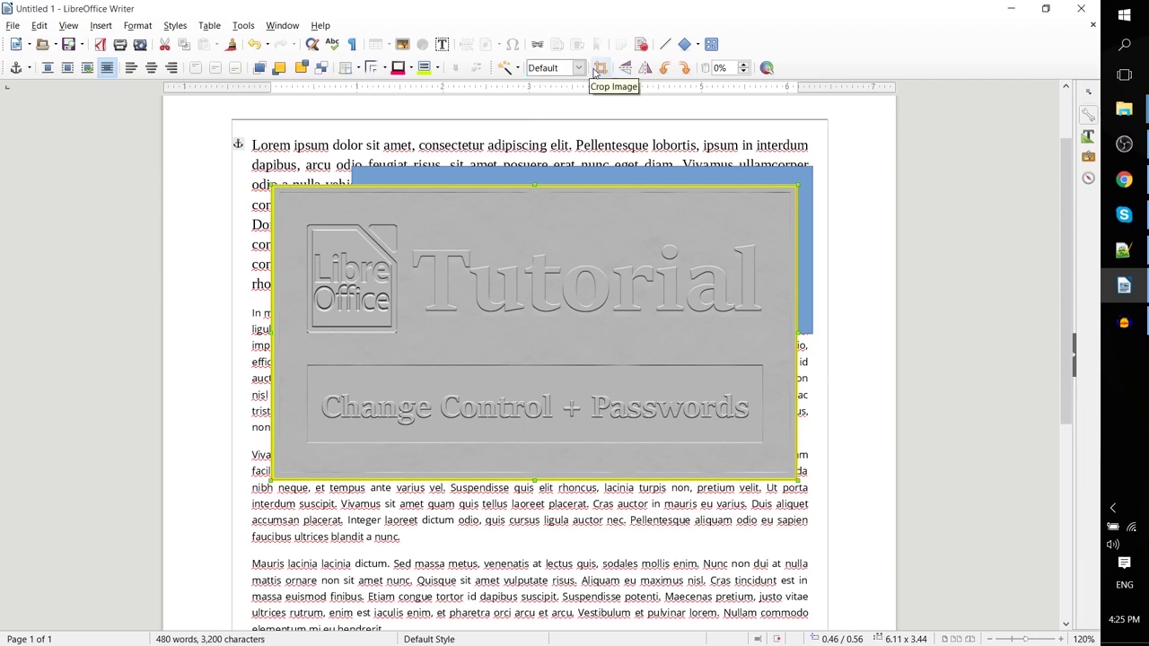
left_click(600, 69)
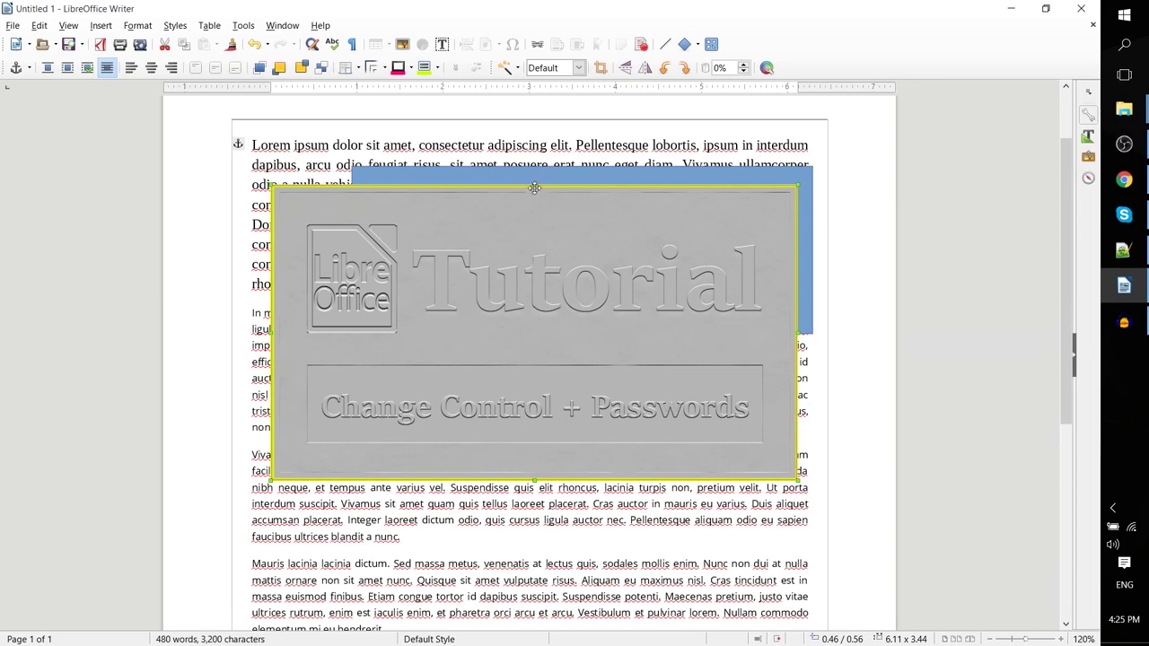
left_click(606, 71)
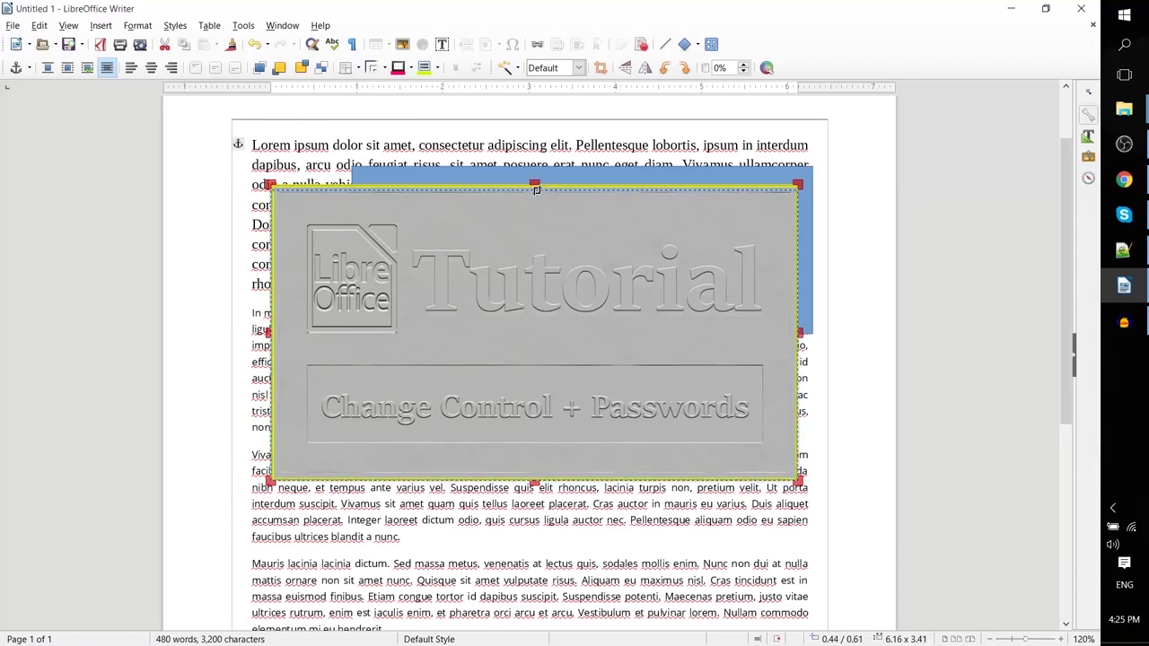
left_click_drag(534, 185, 559, 217)
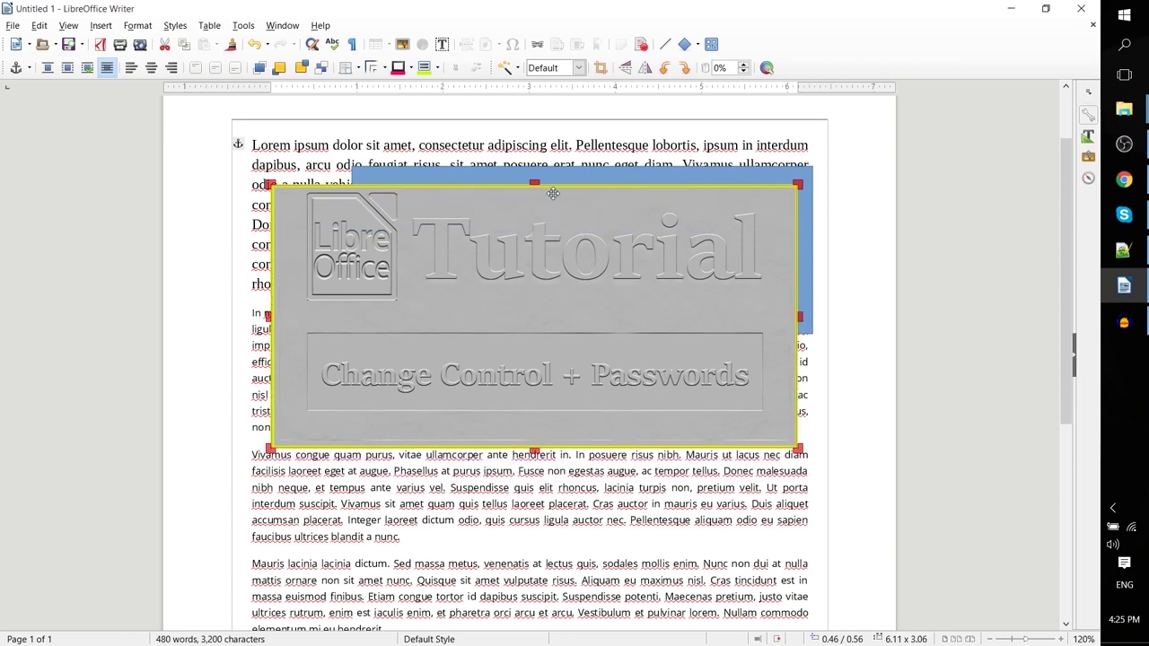
left_click_drag(534, 449, 535, 417)
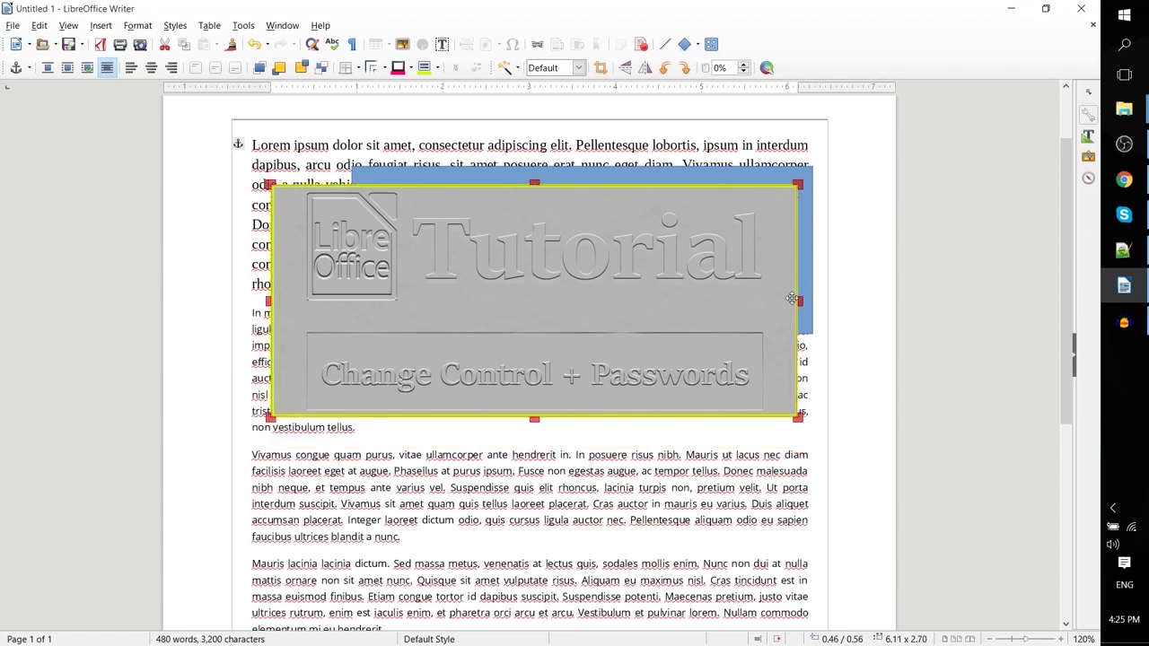
left_click_drag(800, 301, 775, 310)
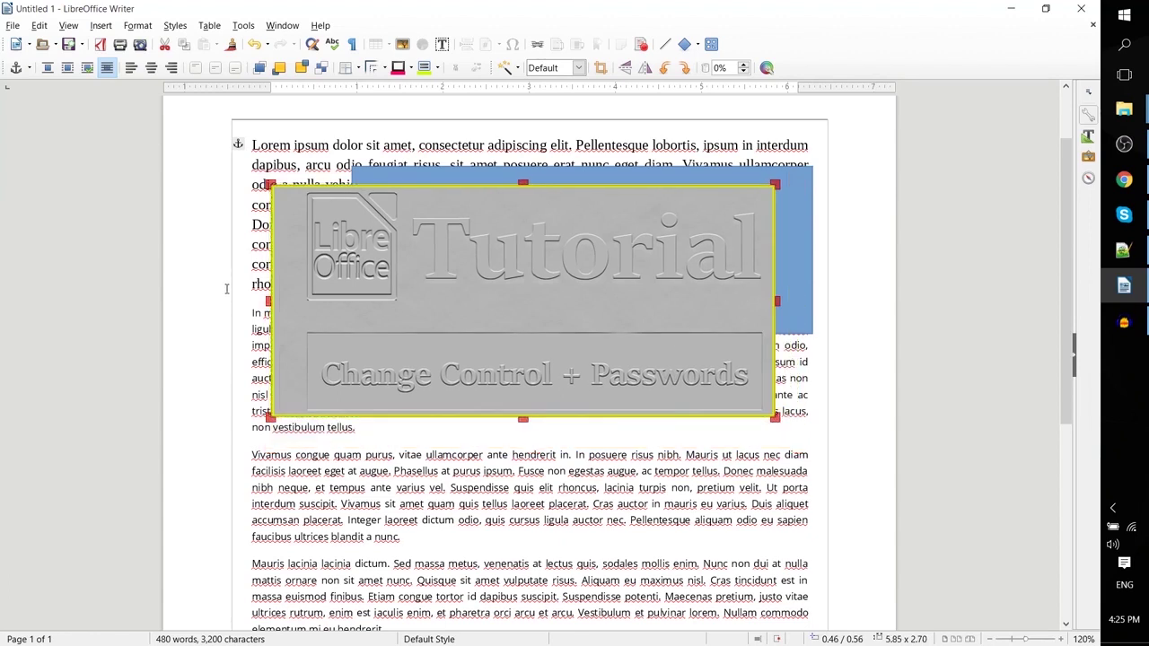
left_click_drag(266, 301, 294, 300)
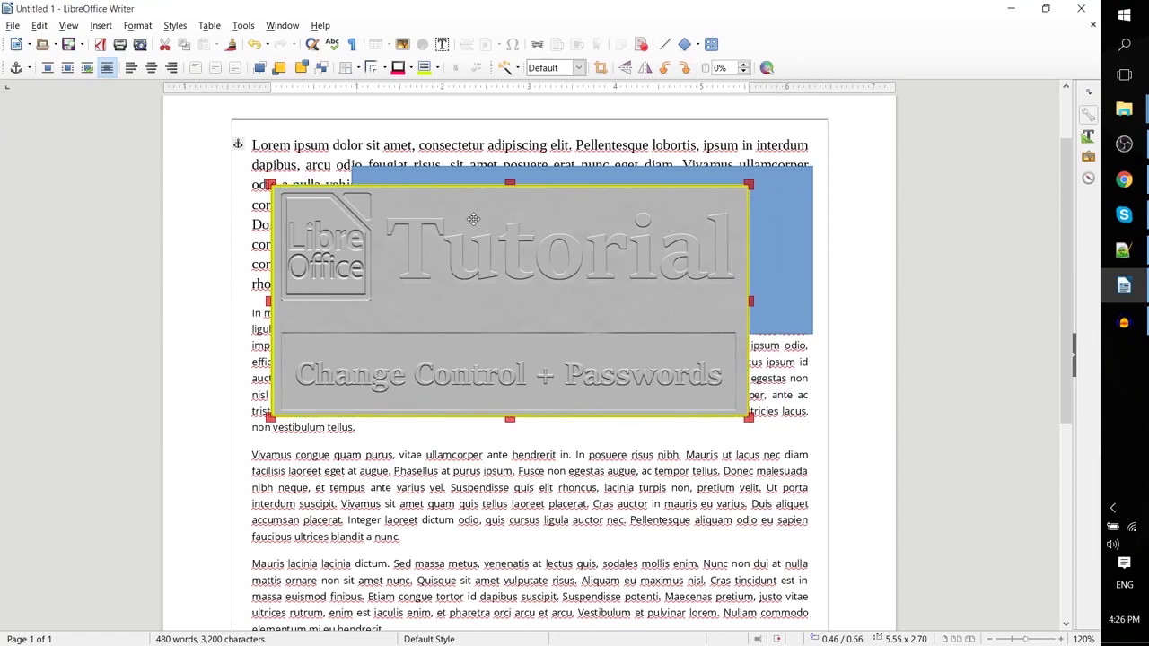
left_click_drag(473, 219, 490, 240)
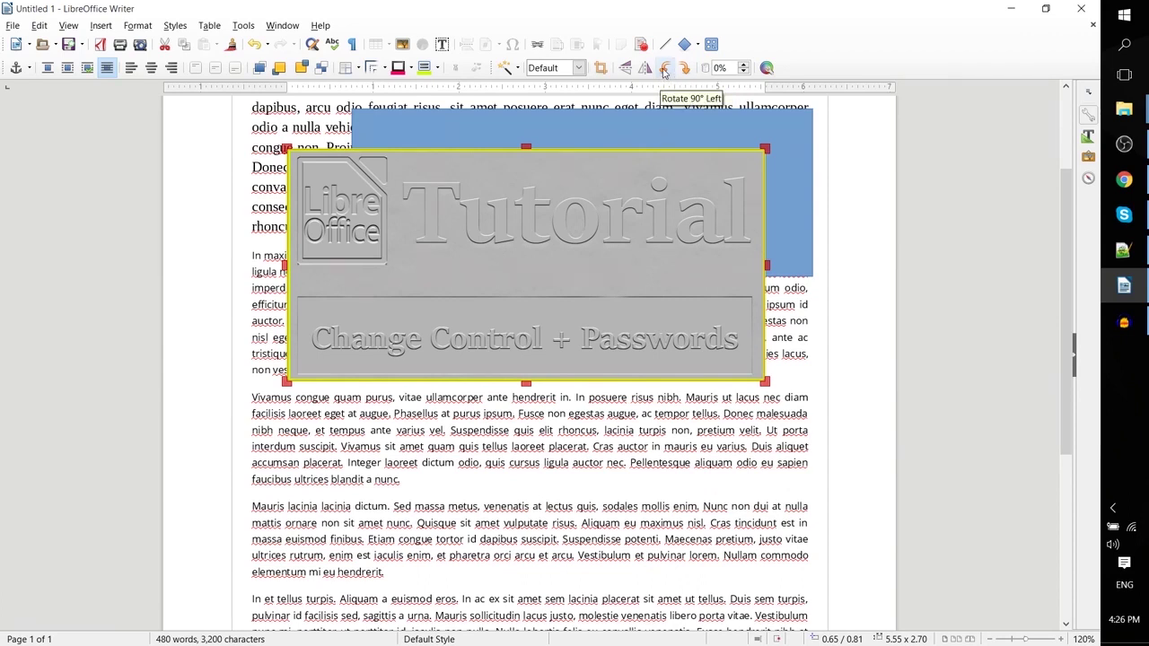
Step: Try rotating the image 90° left three times, and turn it back with three 90° right rotations
left_click(664, 69)
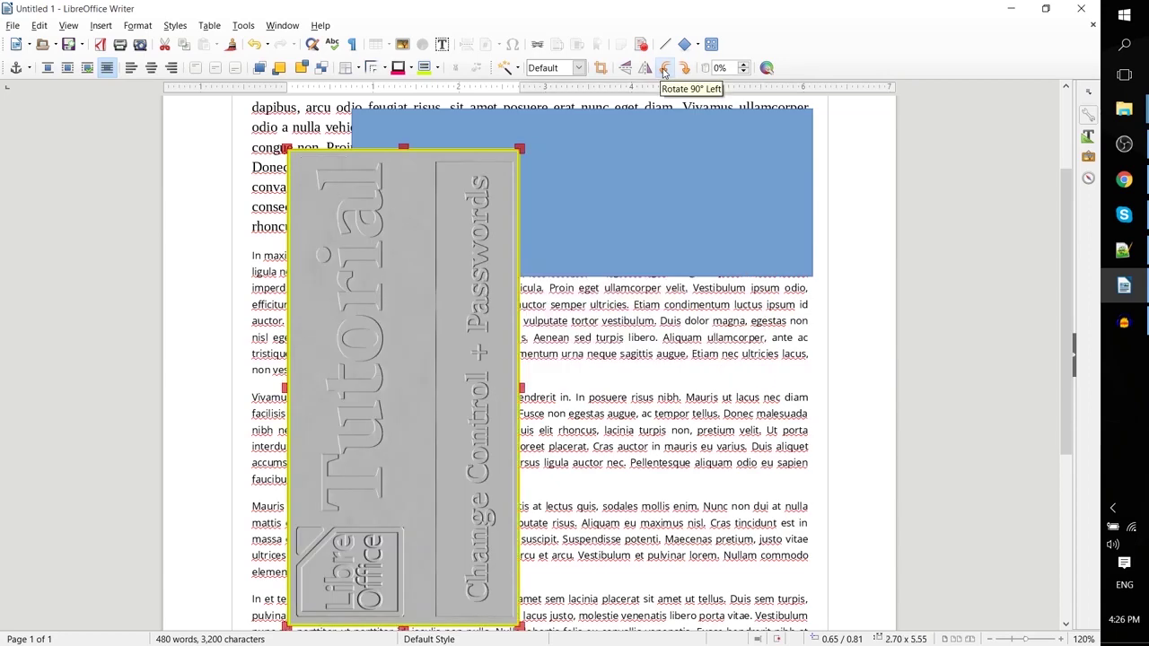
left_click(664, 69)
left_click(665, 70)
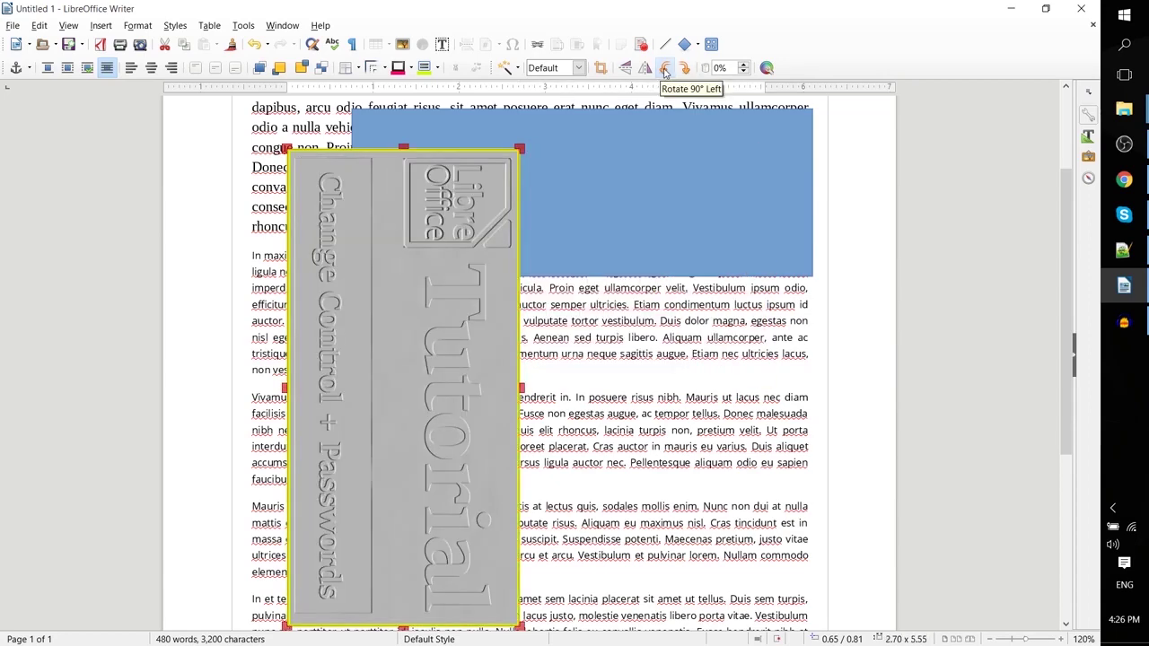
left_click(685, 70)
left_click(685, 70)
left_click(685, 70)
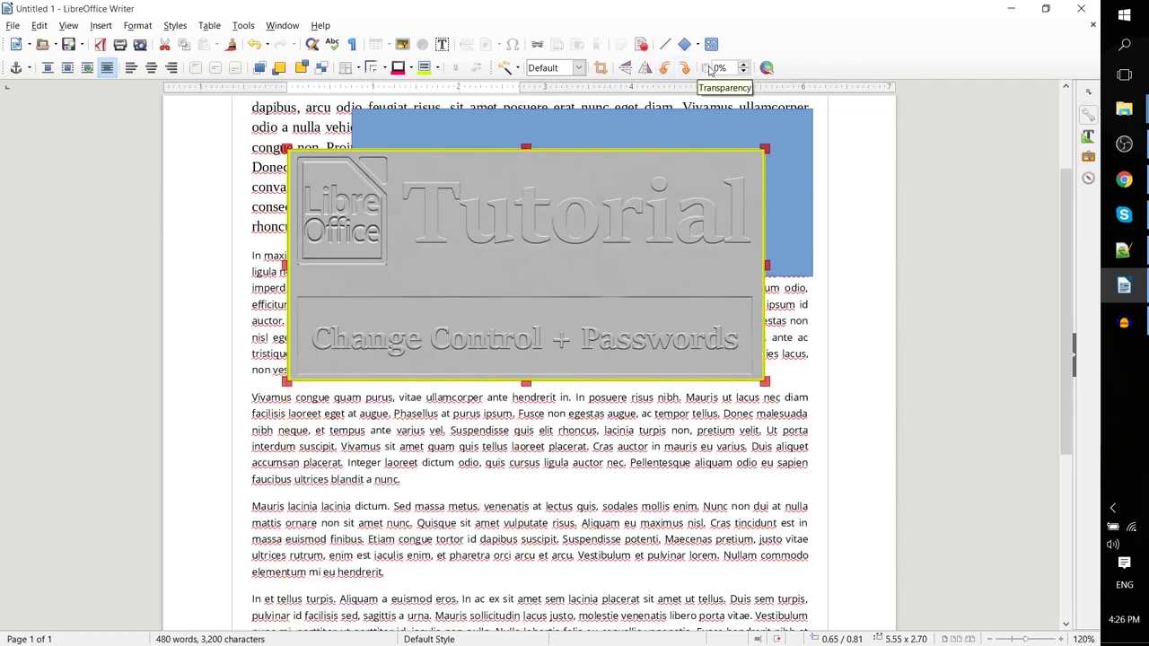
Step: Try the image's transparency at 50%, return it to 0%, and set it to 50% again
left_click_drag(733, 70, 708, 72)
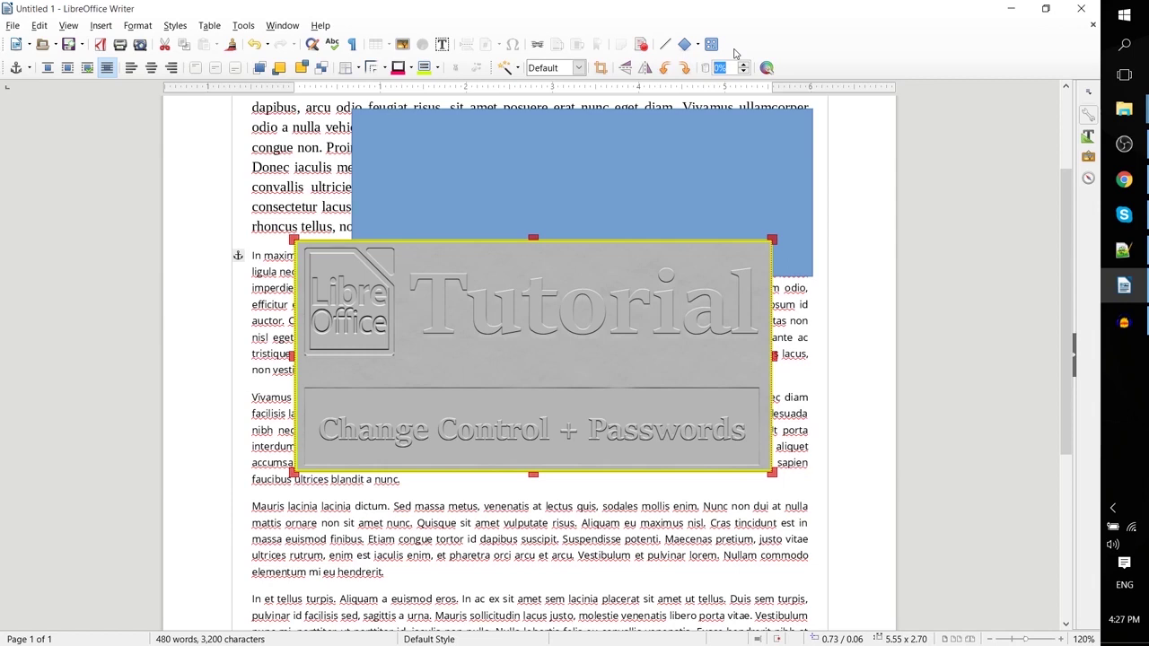
type("50")
key("Return")
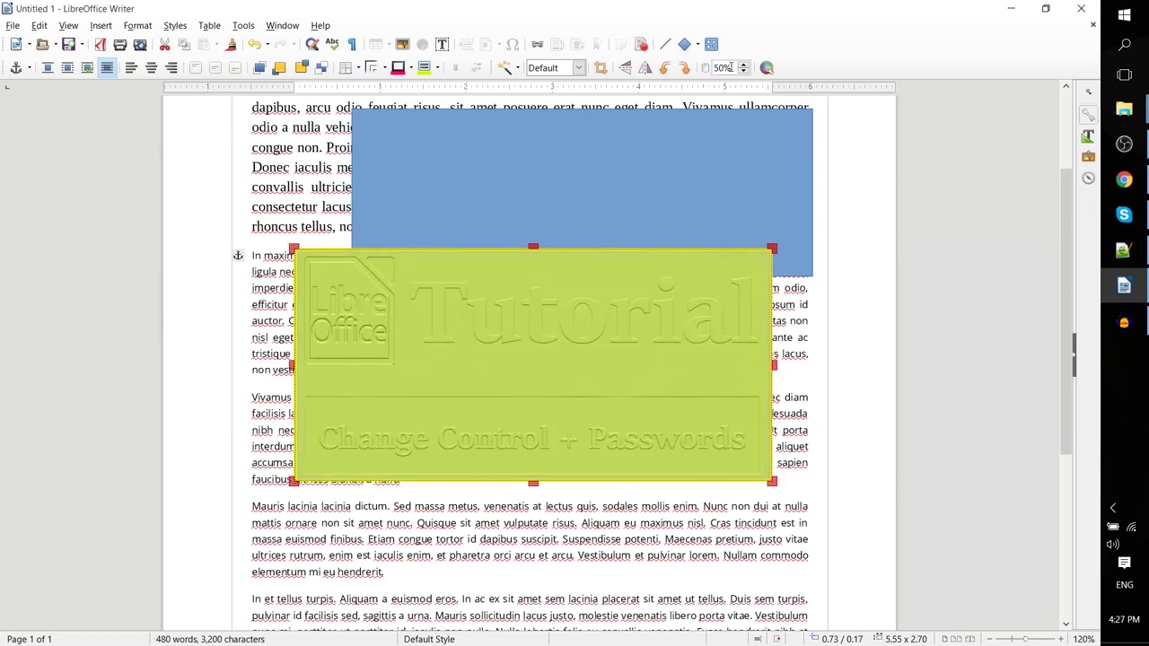
double_click(733, 67)
type("0")
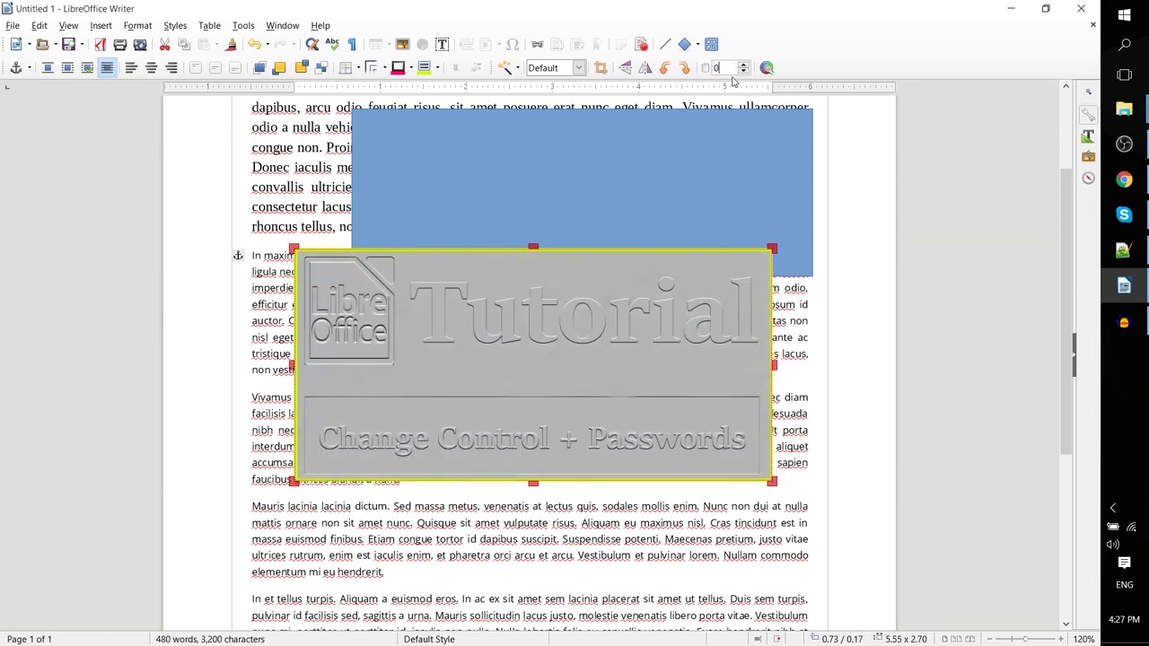
key("Return")
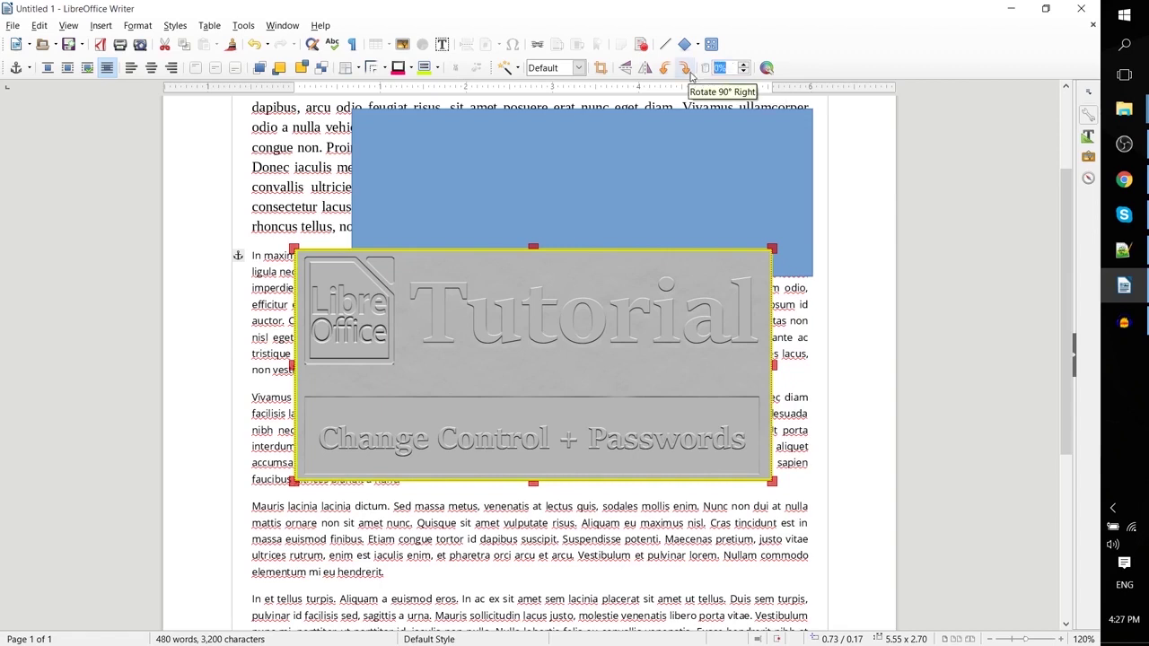
type("50")
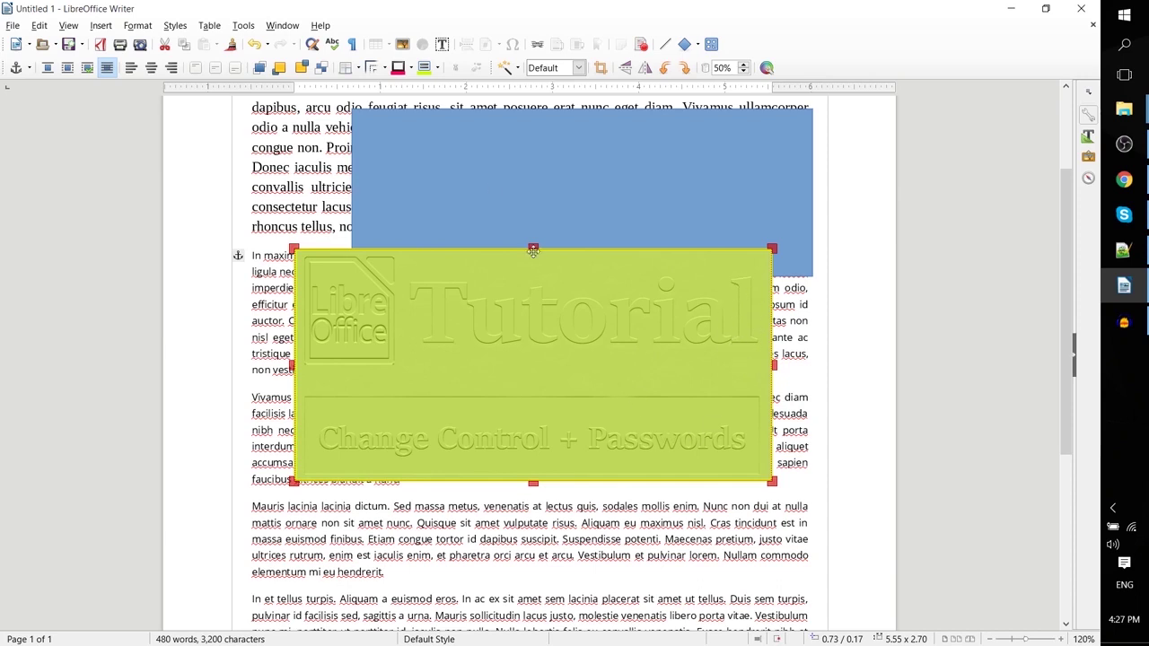
Step: Remove the image's background fill and move the image down, just below the blue rectangle
left_click(437, 69)
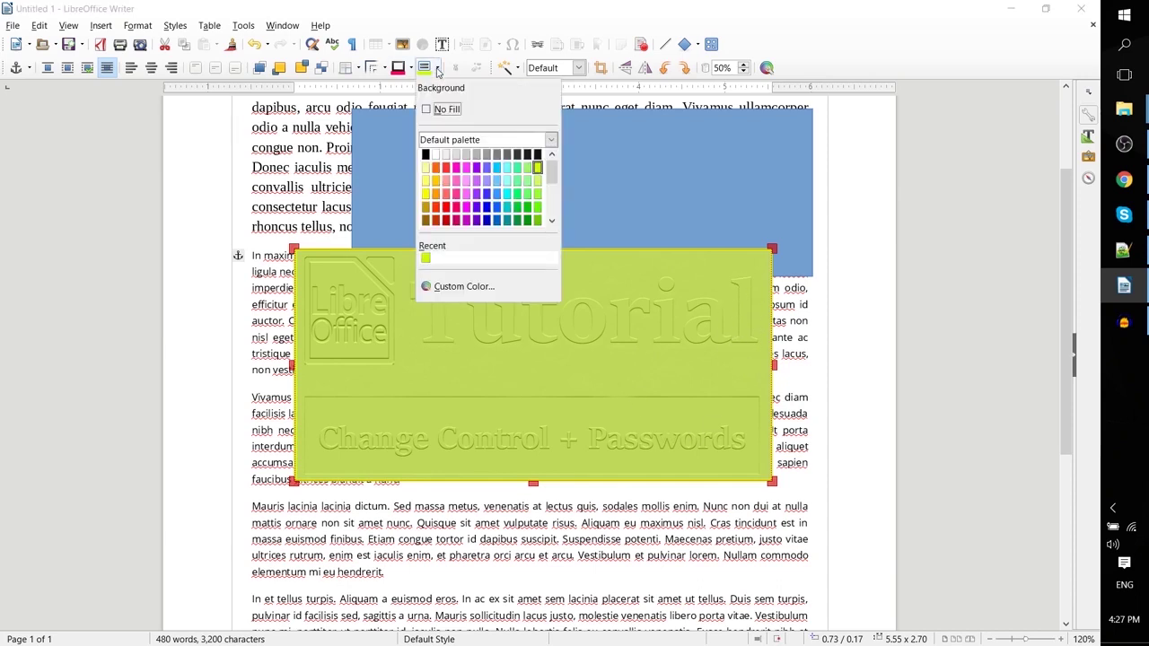
left_click(448, 110)
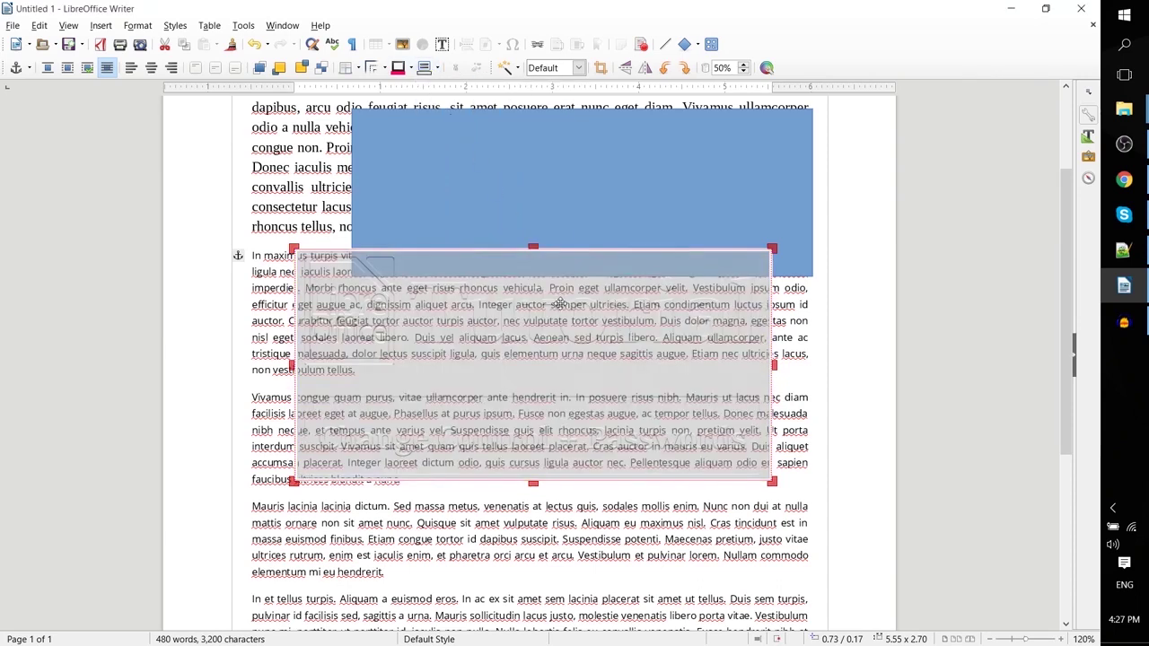
left_click(437, 69)
left_click(526, 281)
left_click_drag(526, 281, 542, 359)
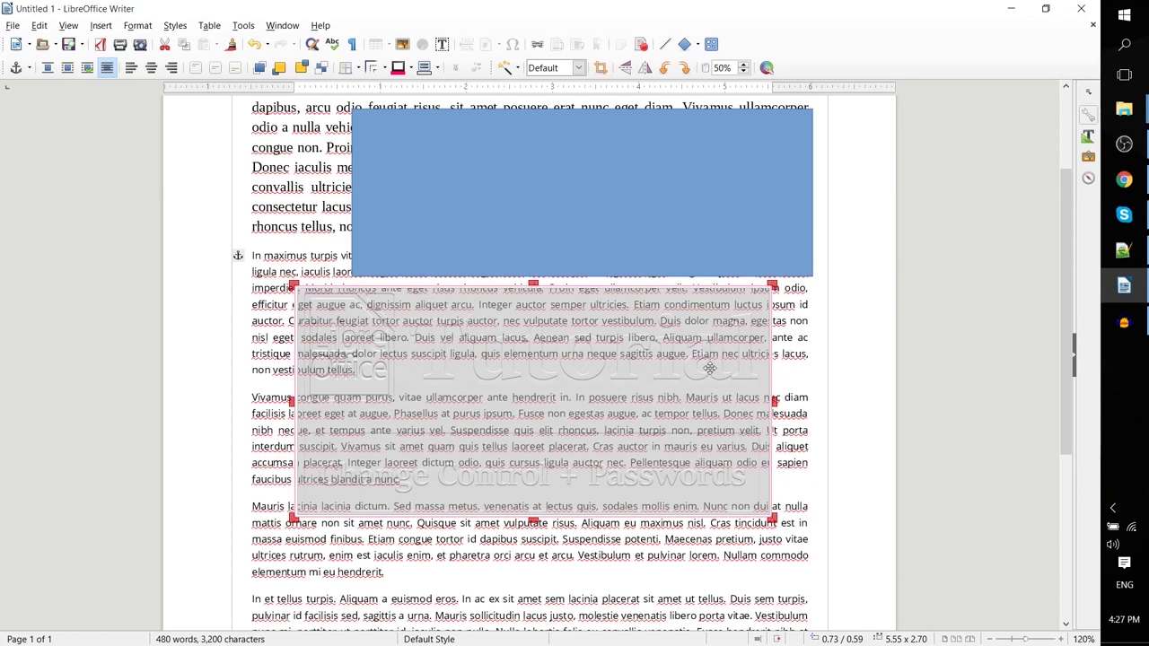
Step: Display the image color adjustments and set the image's transparency to 0%
left_click(767, 67)
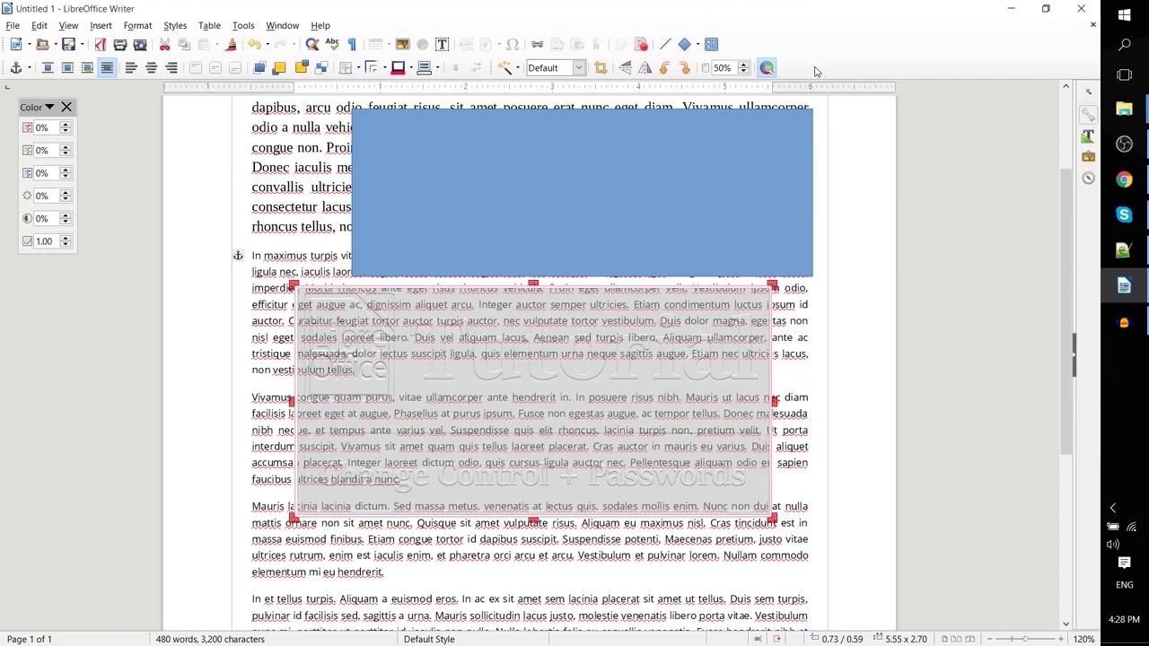
triple_click(728, 67)
type("0")
key("Return")
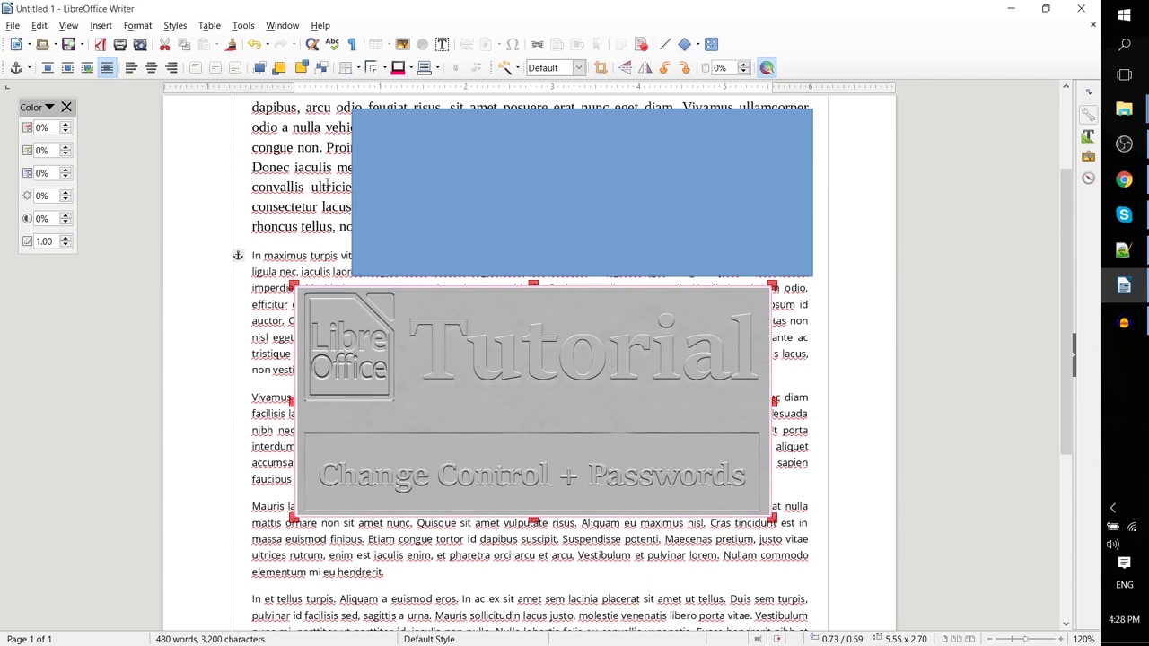
Step: Set the image's red level to 50% and its green level to 33%
triple_click(52, 127)
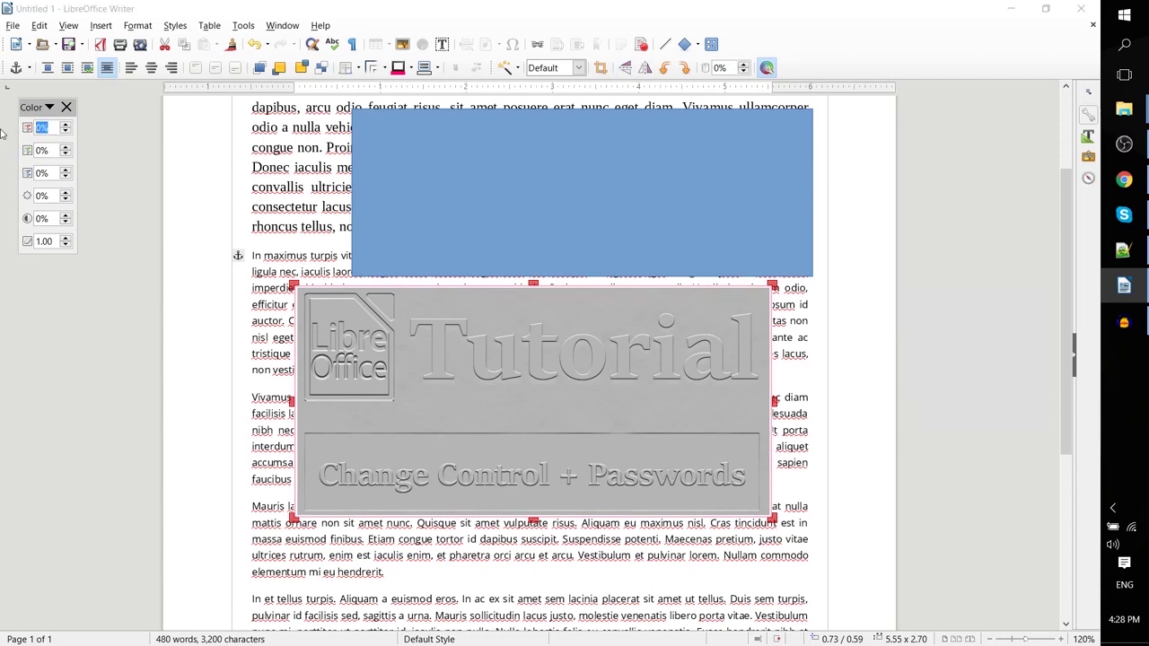
type("50")
key("Return")
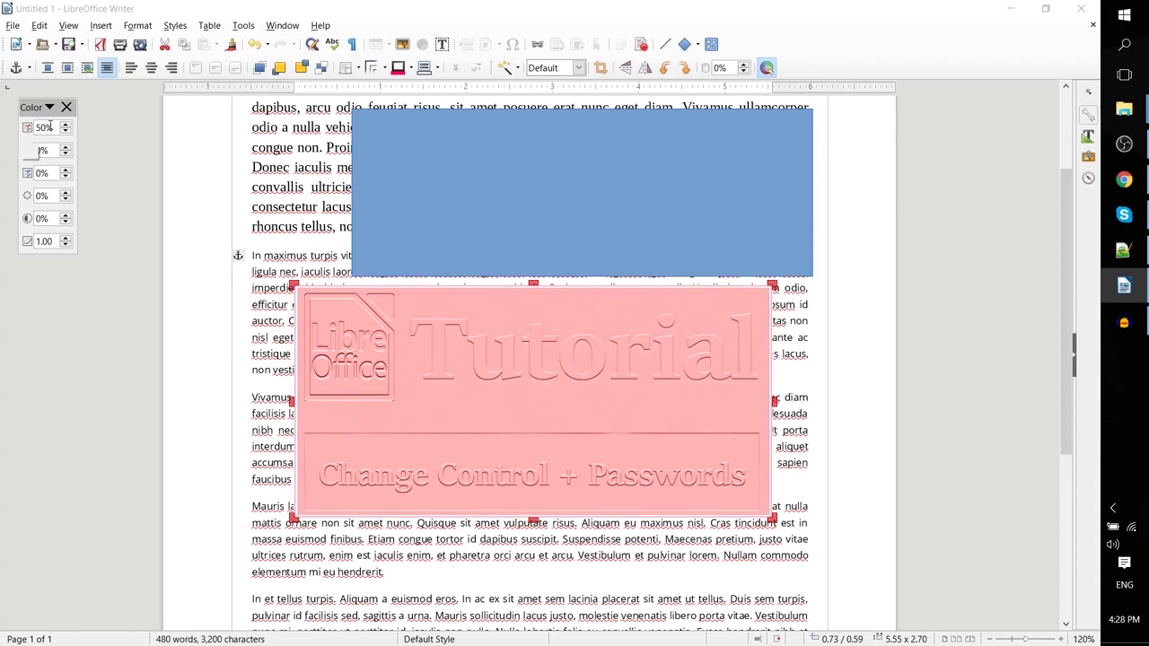
key("Tab")
type("33")
key("Return")
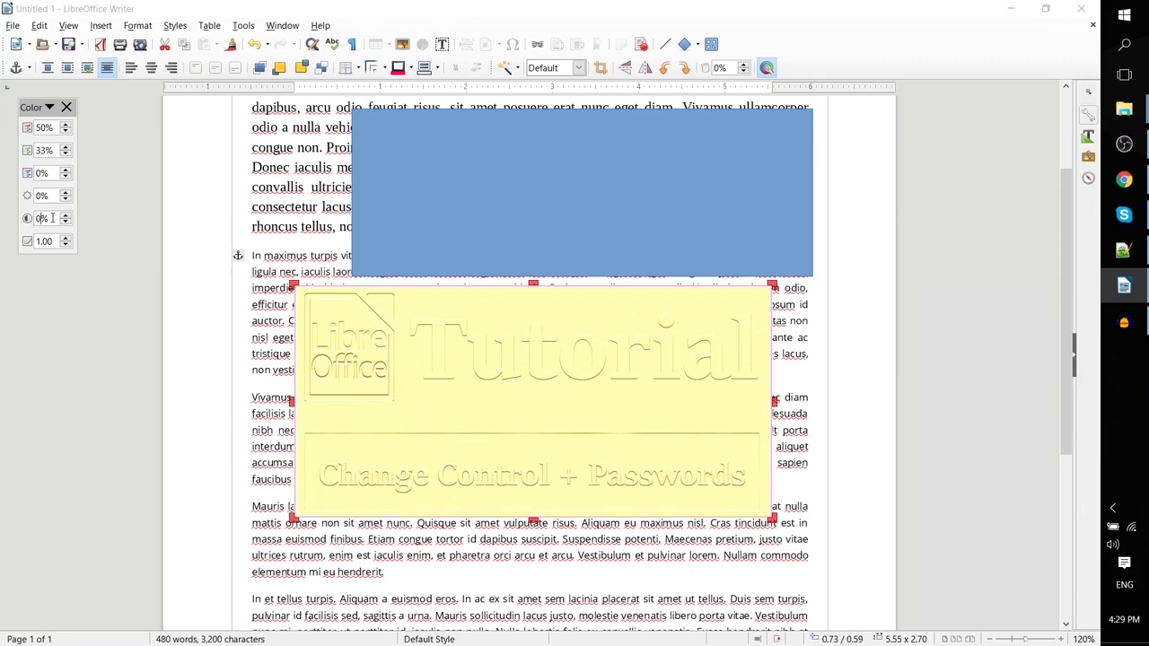
Step: Try the image's contrast at 50%, and set it back to 0%
left_click_drag(52, 218, 11, 214)
type("50")
key("Return")
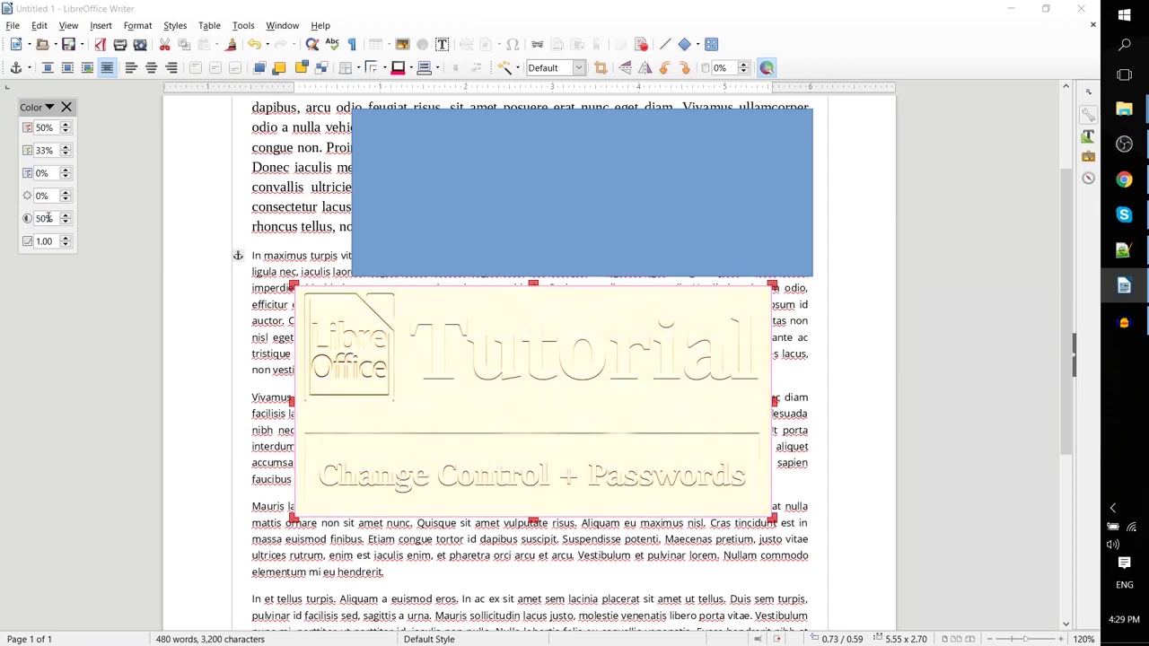
left_click_drag(54, 218, 27, 240)
type("00")
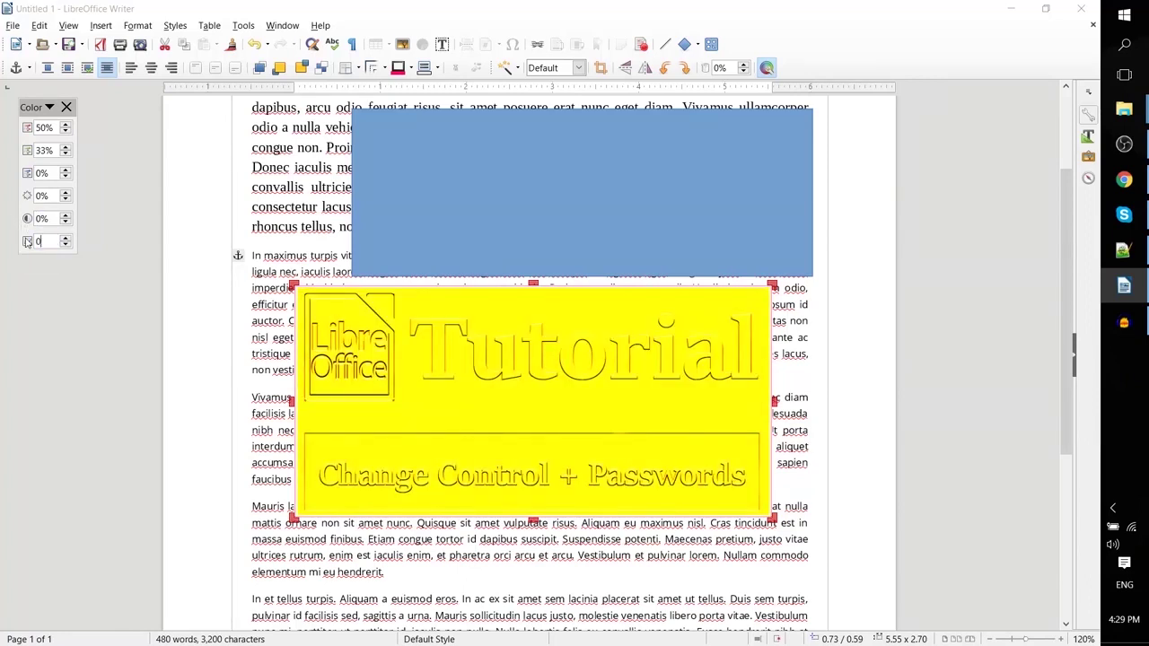
Step: Adjust the image's gamma, ending with a value of 10.00
key("BackSpace")
type("10")
key("Return")
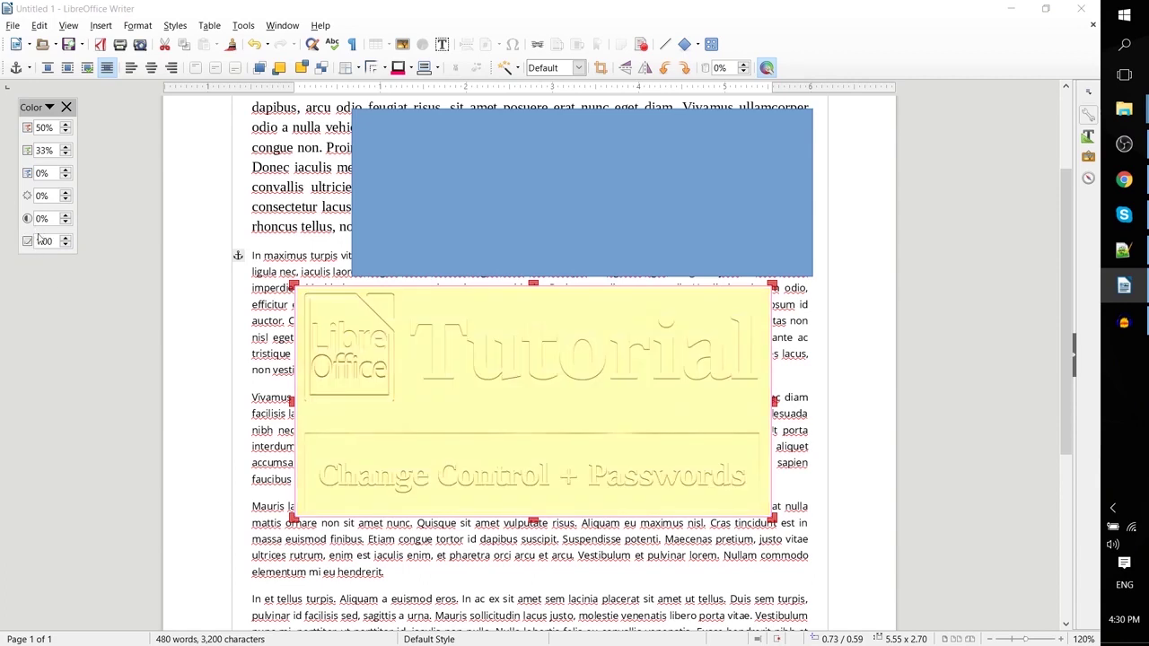
left_click_drag(52, 240, 14, 242)
type("10")
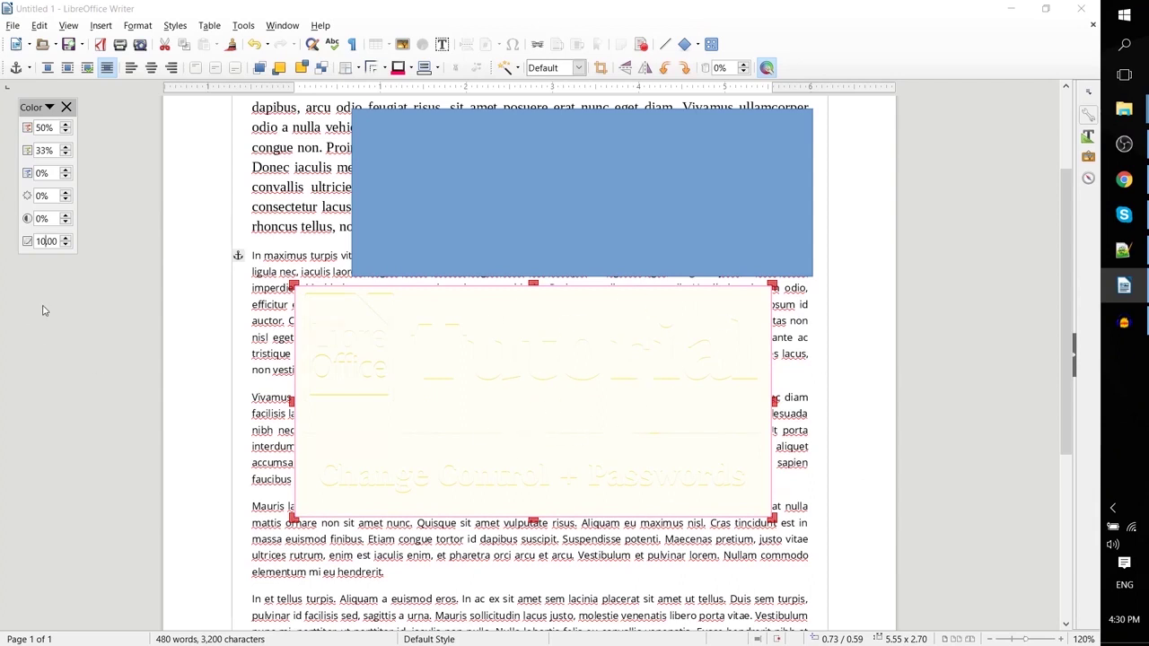
Step: Set the image's gamma to 0.1
double_click(41, 242)
type("0.1")
key("Return")
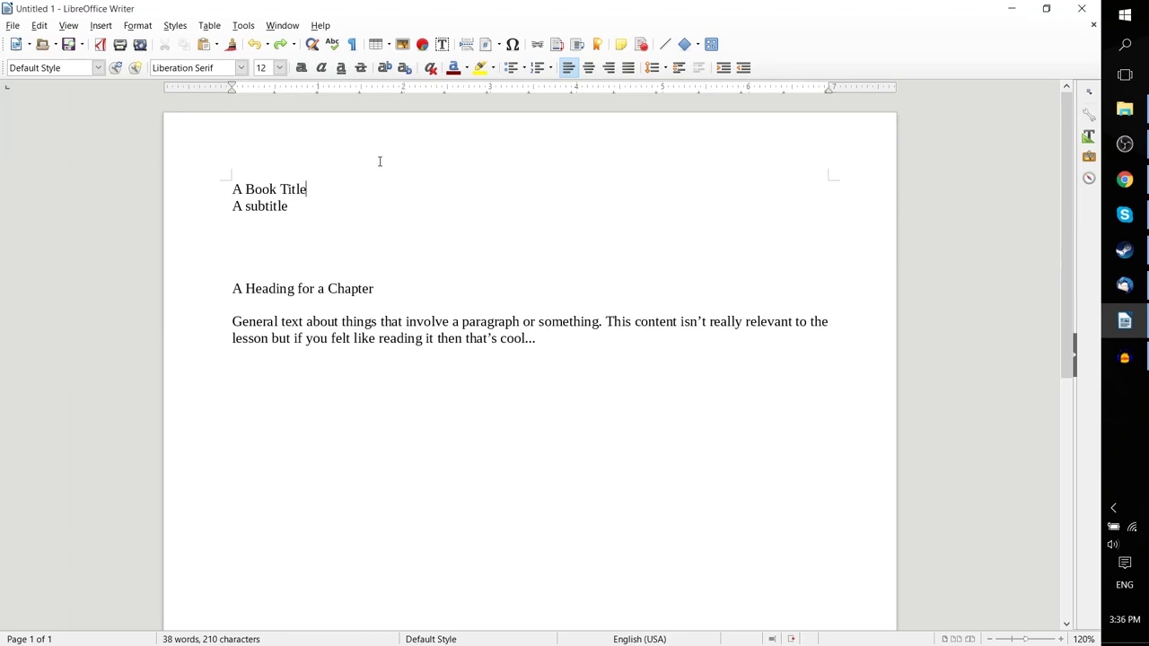
Step: Create a new paragraph style named "Test style" from the "A Book Title" line
left_click(319, 195)
mouse_move(319, 194)
left_mouse_down()
mouse_move(214, 172)
mouse_move(326, 189)
left_mouse_up()
left_click(241, 199)
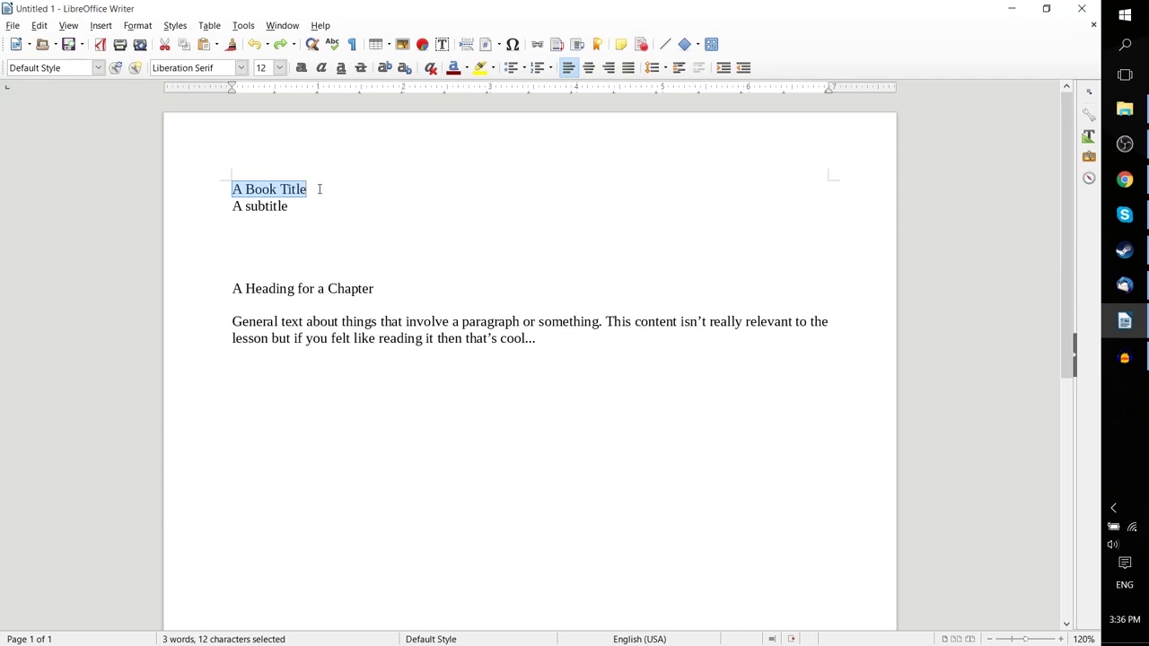
left_click(319, 189)
left_click_drag(321, 187, 198, 188)
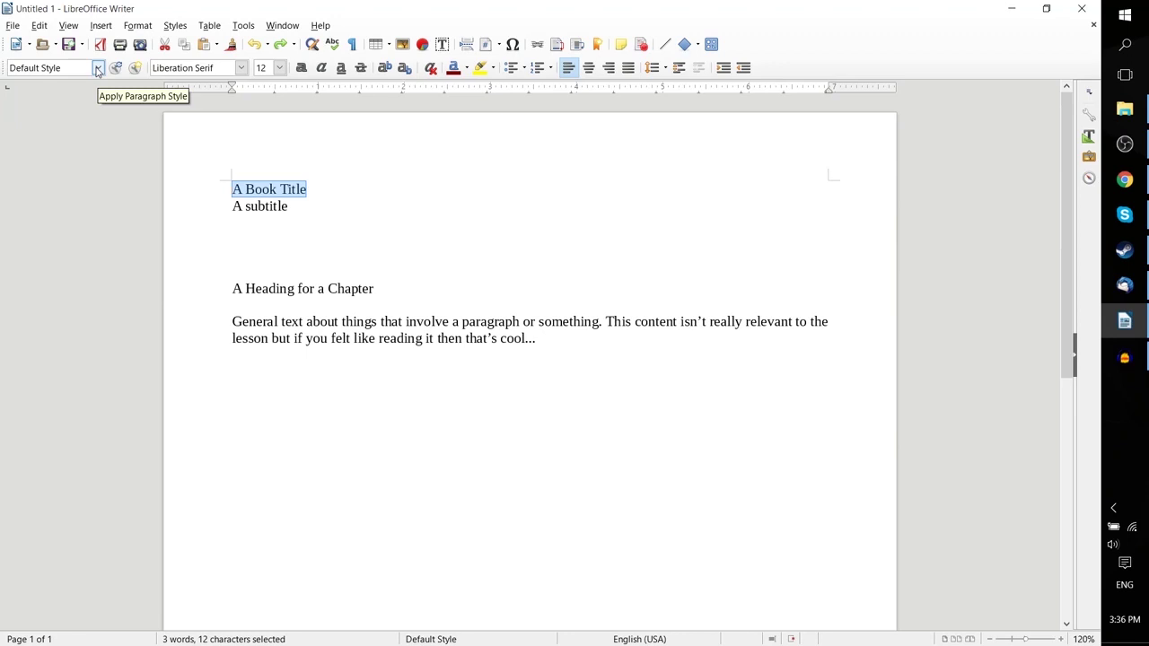
left_click(98, 69)
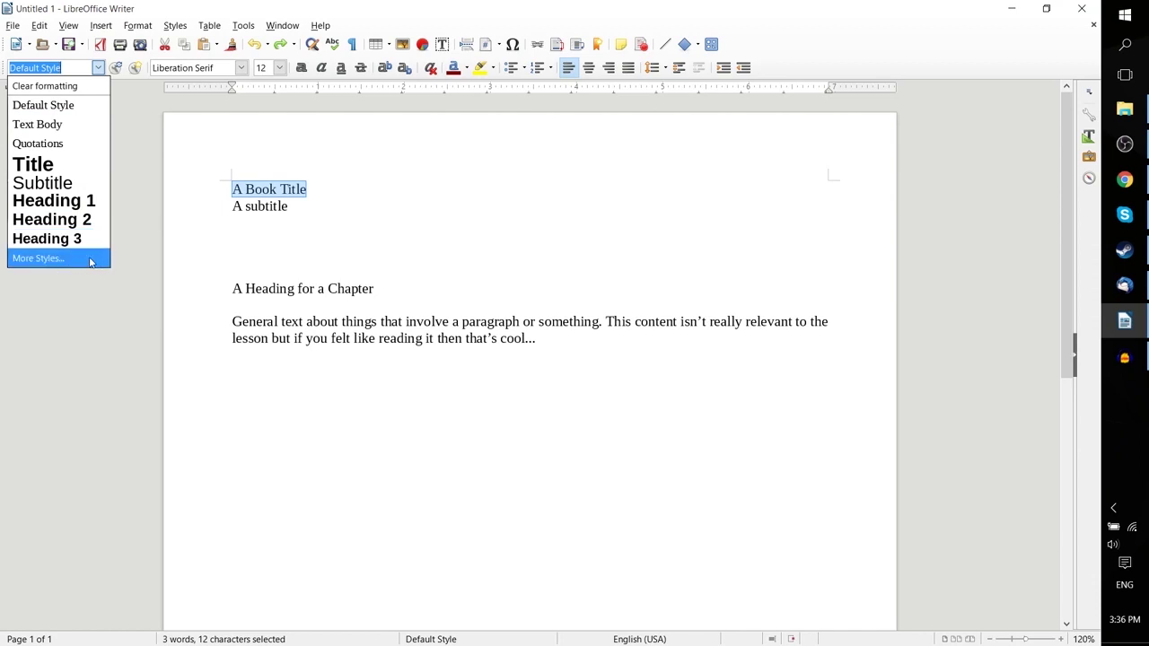
left_click(92, 70)
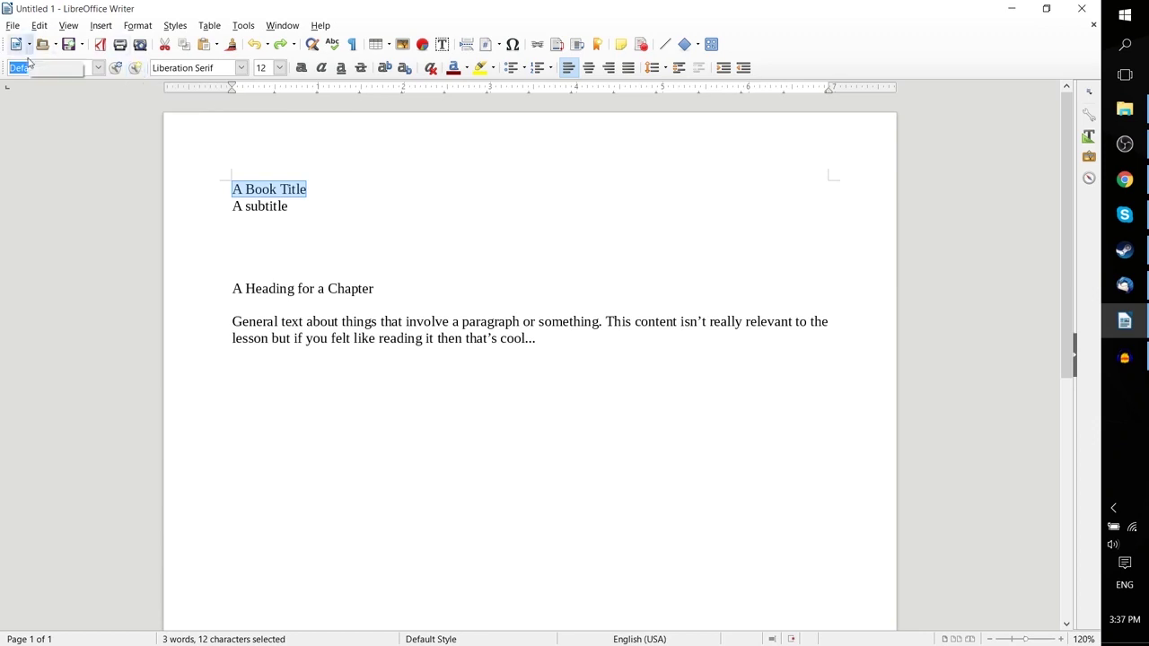
left_click(97, 68)
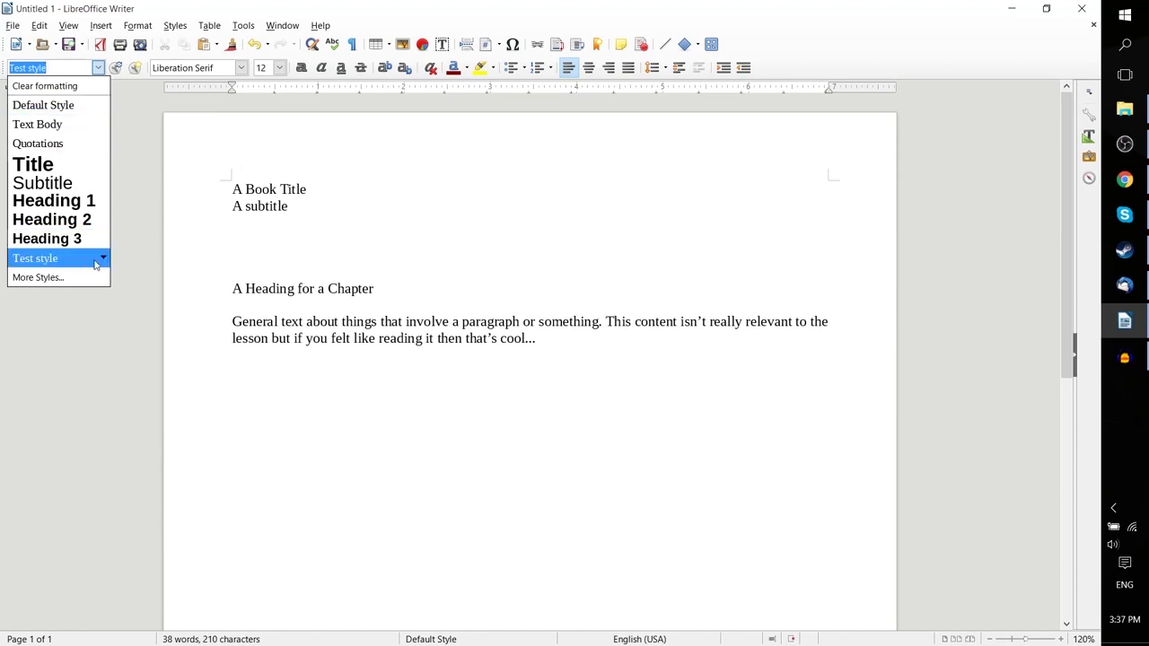
Step: Change the font of the "A Book Title" line to Segoe UI Black
left_click(308, 192)
left_click_drag(307, 191, 226, 188)
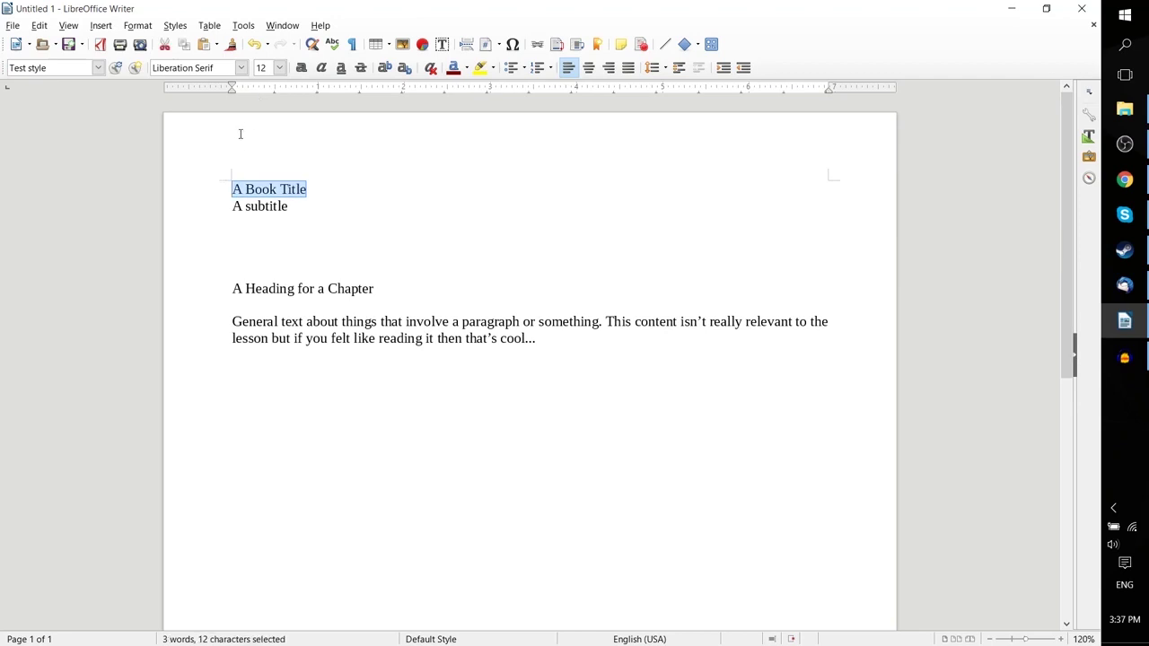
left_click(242, 70)
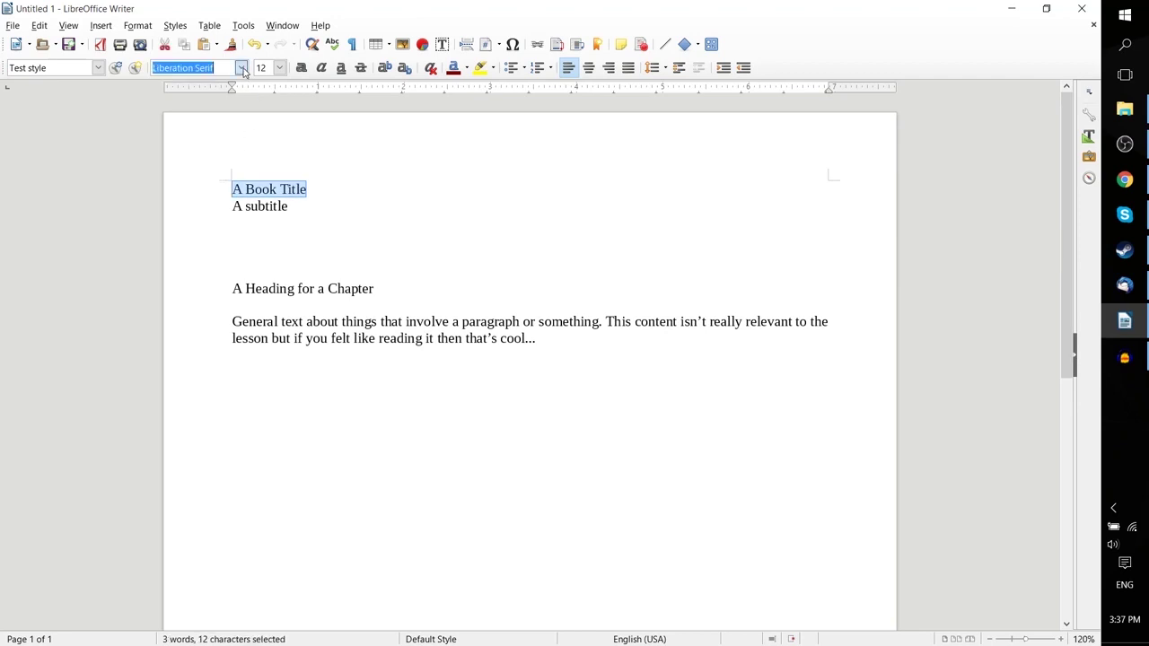
left_click(243, 70)
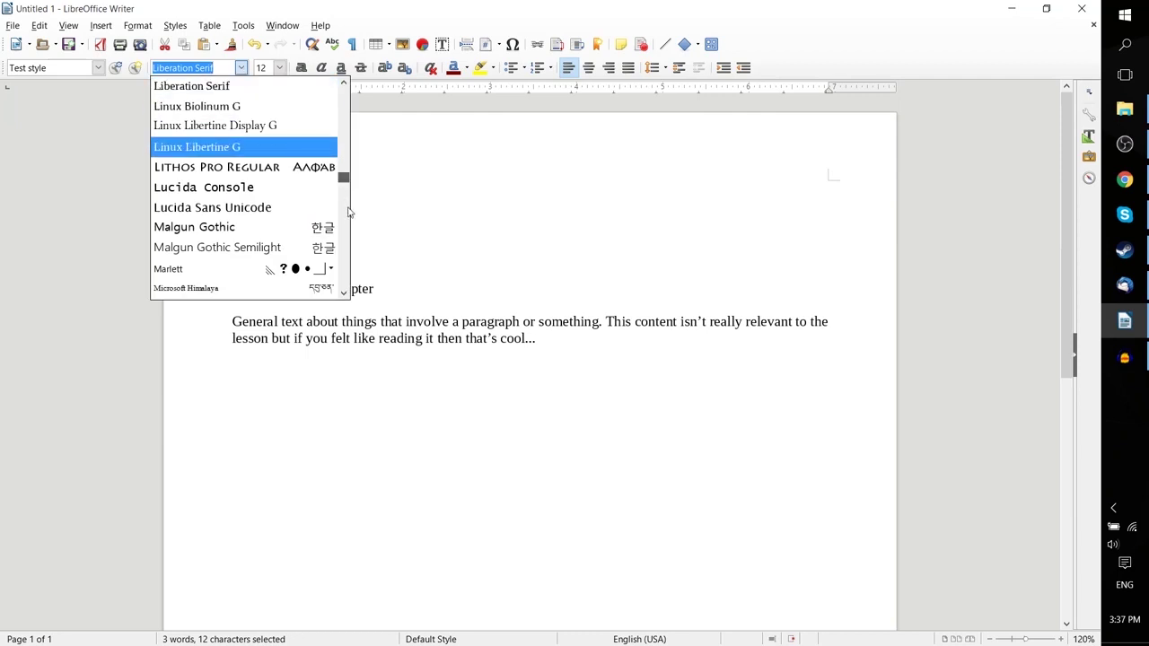
left_click(346, 244)
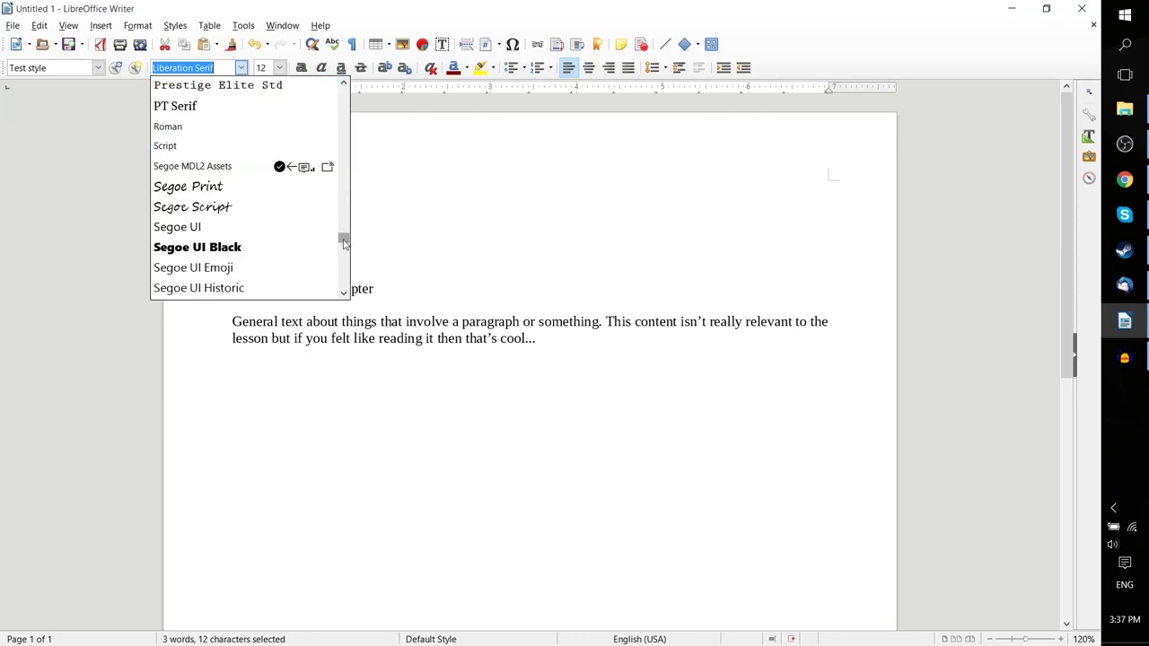
left_click(274, 255)
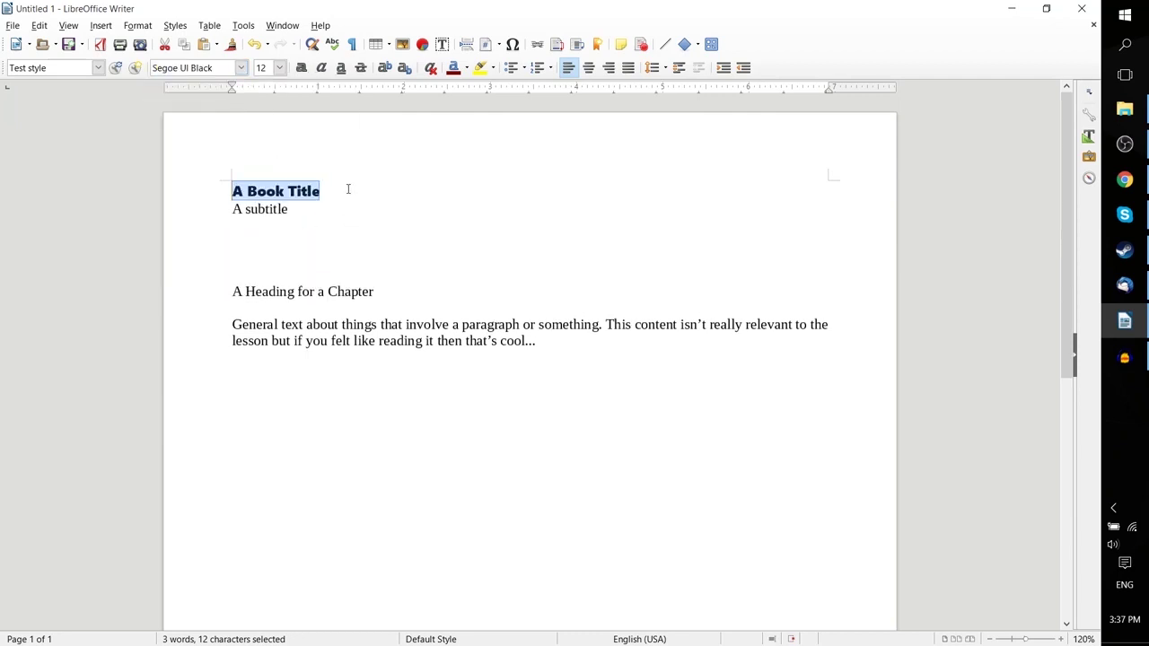
Step: Set the font size of the "A Book Title" line to 20
left_click_drag(348, 188, 232, 190)
left_click(262, 68)
type("20")
key("Return")
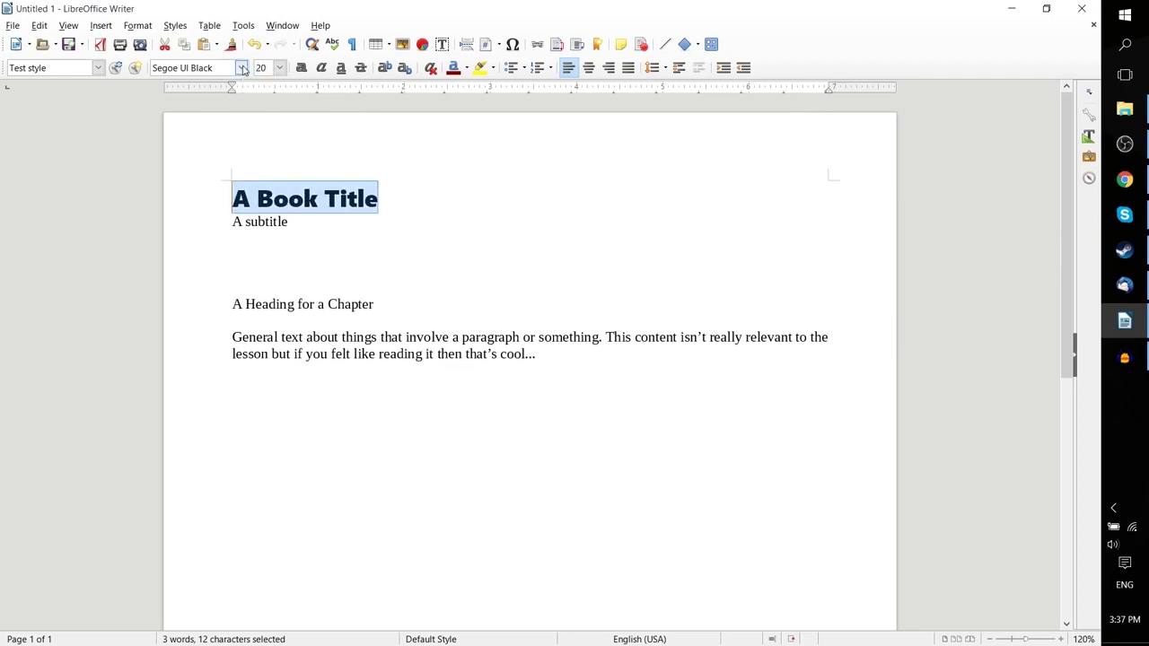
Step: Update the "Test style" paragraph style to match the formatting of the selected book title
left_click_drag(405, 198, 231, 199)
left_click(98, 67)
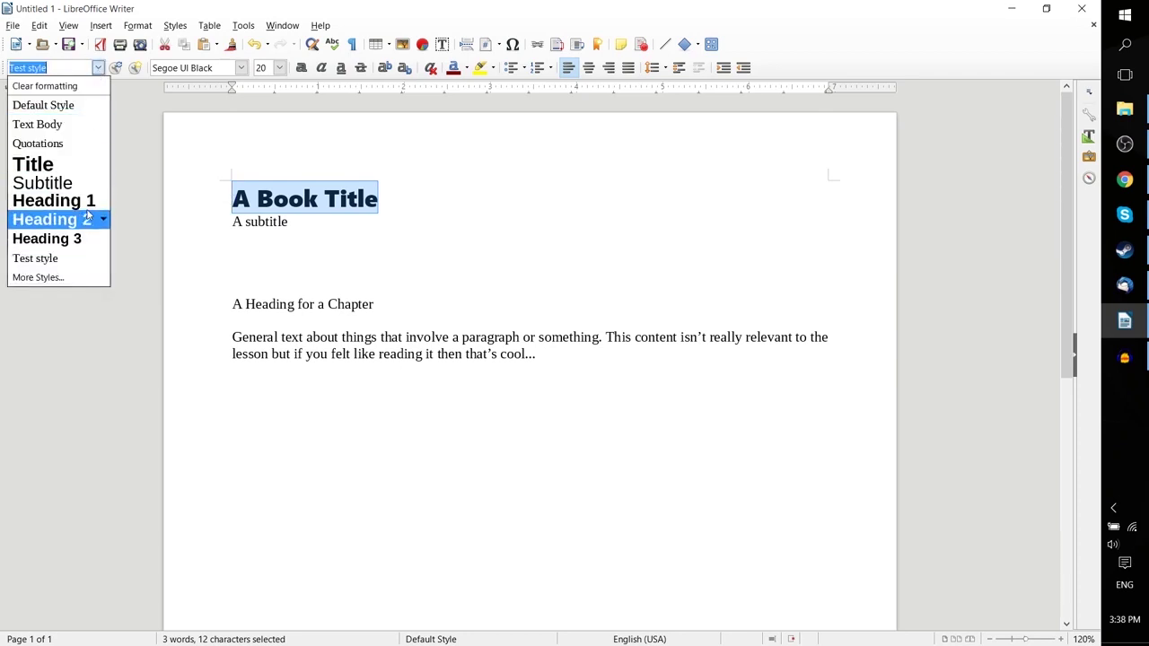
left_click(104, 260)
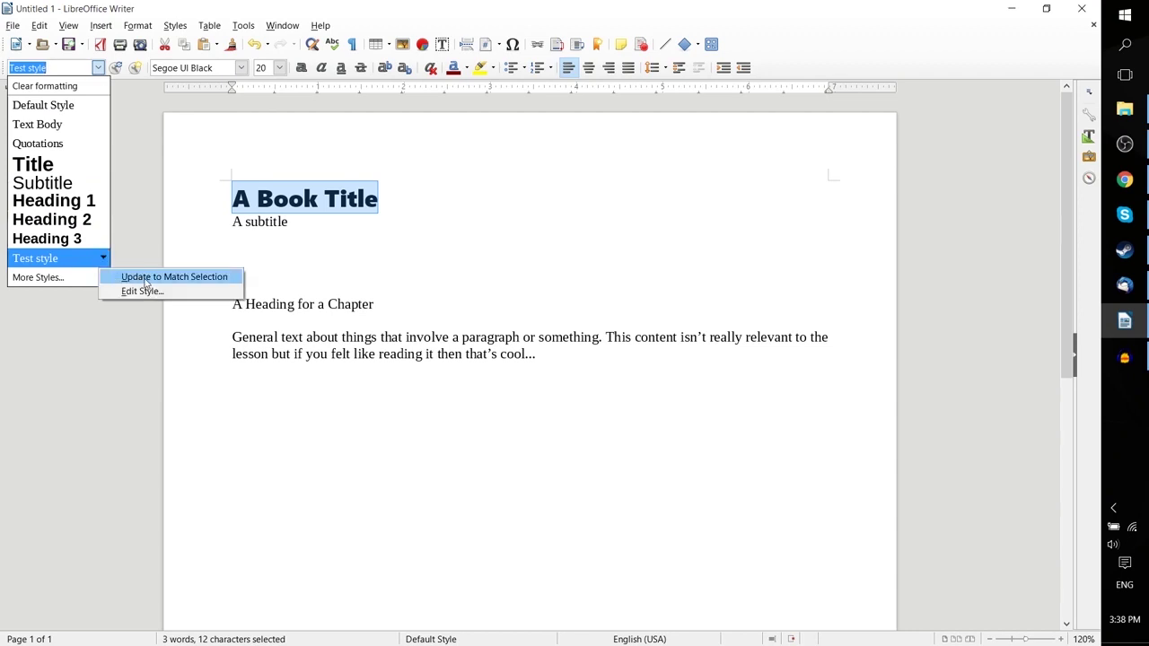
left_click(145, 278)
Step: Check how the updated "Test style" looks among the paragraph styles and reapply it to the book title
left_click(391, 189)
left_click(98, 68)
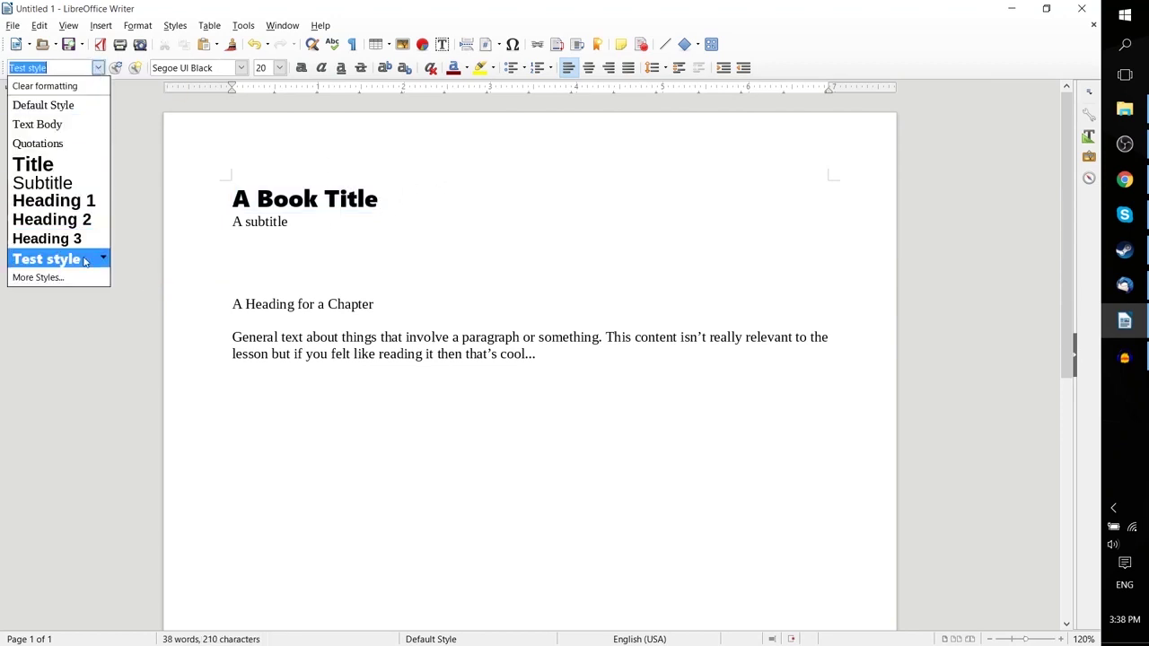
left_click(257, 197)
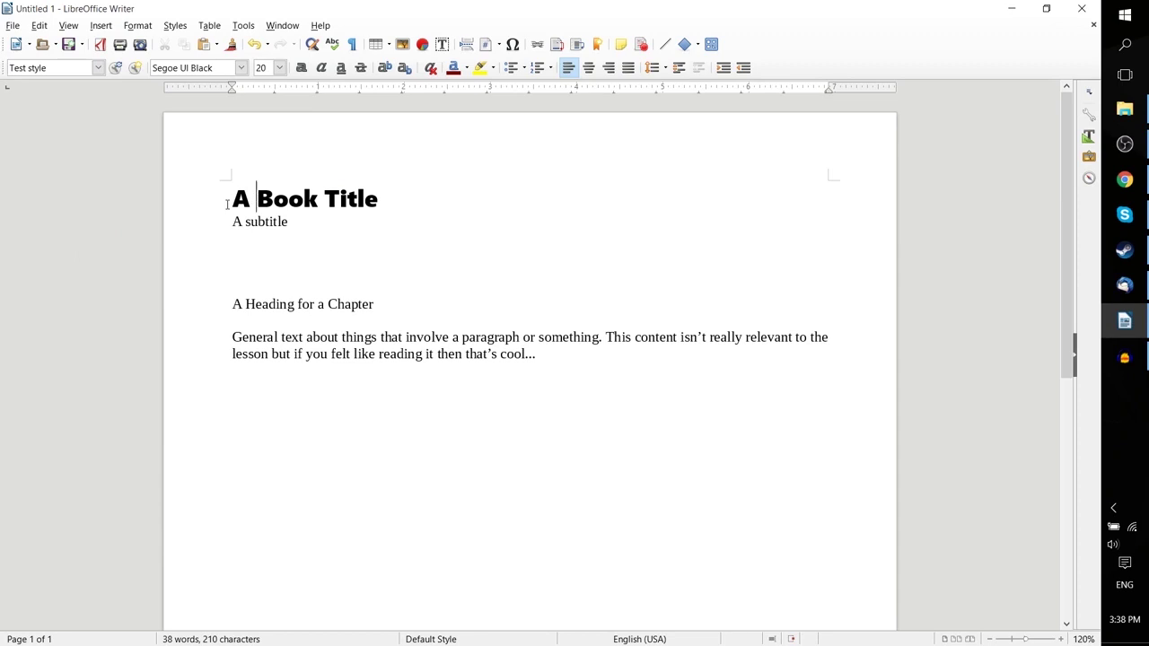
mouse_move(228, 203)
left_mouse_down()
mouse_move(440, 217)
mouse_move(439, 198)
mouse_move(219, 196)
left_mouse_up()
left_click(438, 197)
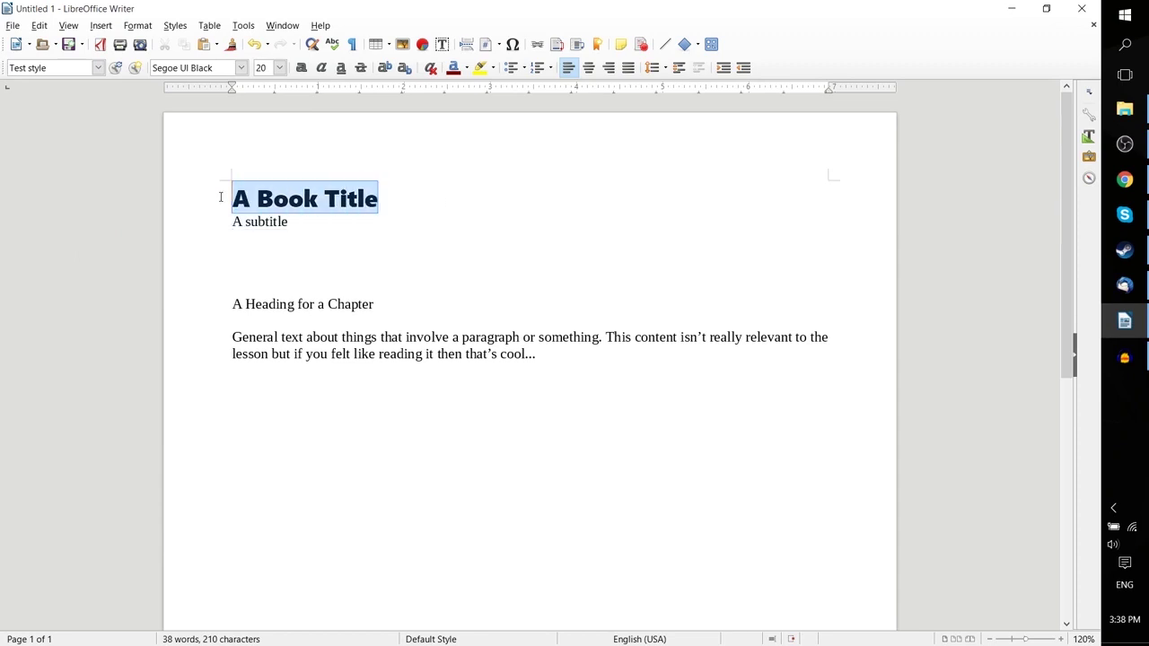
left_click(258, 198)
left_click(98, 67)
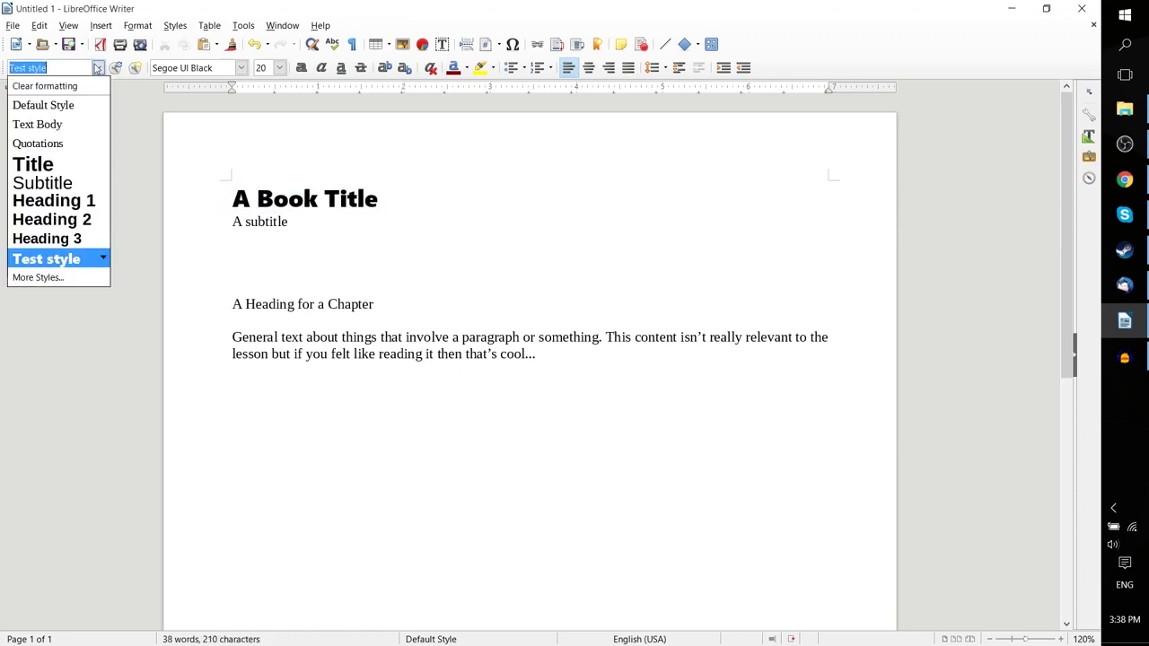
left_click(77, 261)
Step: Apply the "Test style" paragraph style to the "A subtitle" line and check its font
left_click_drag(288, 222, 231, 222)
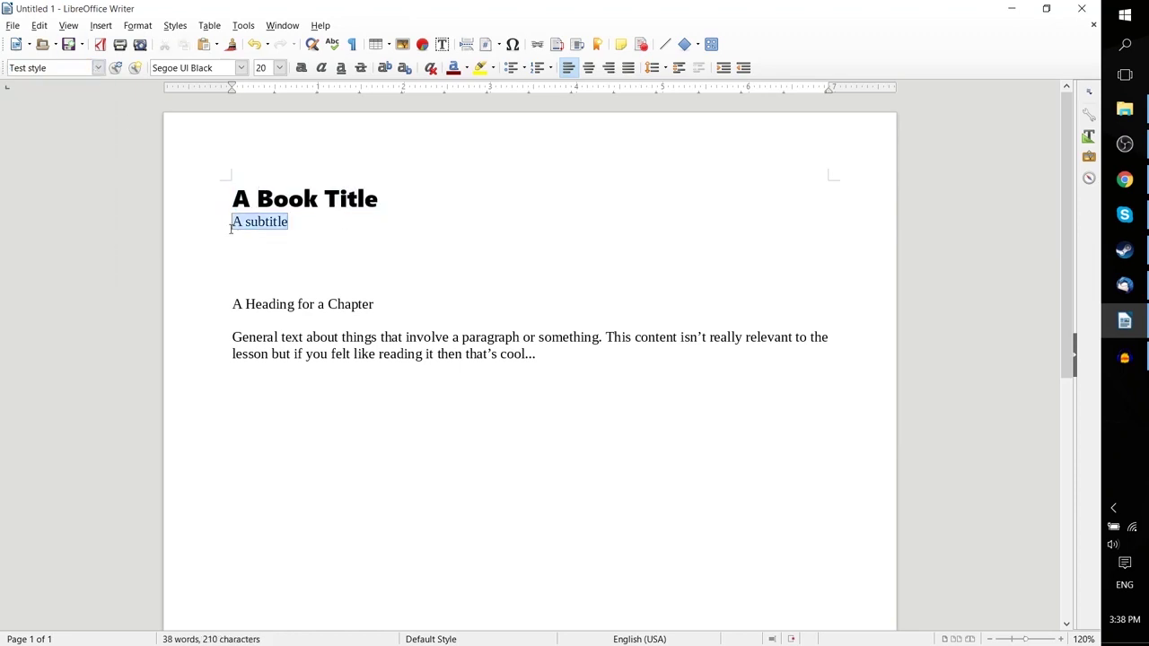
left_click(98, 69)
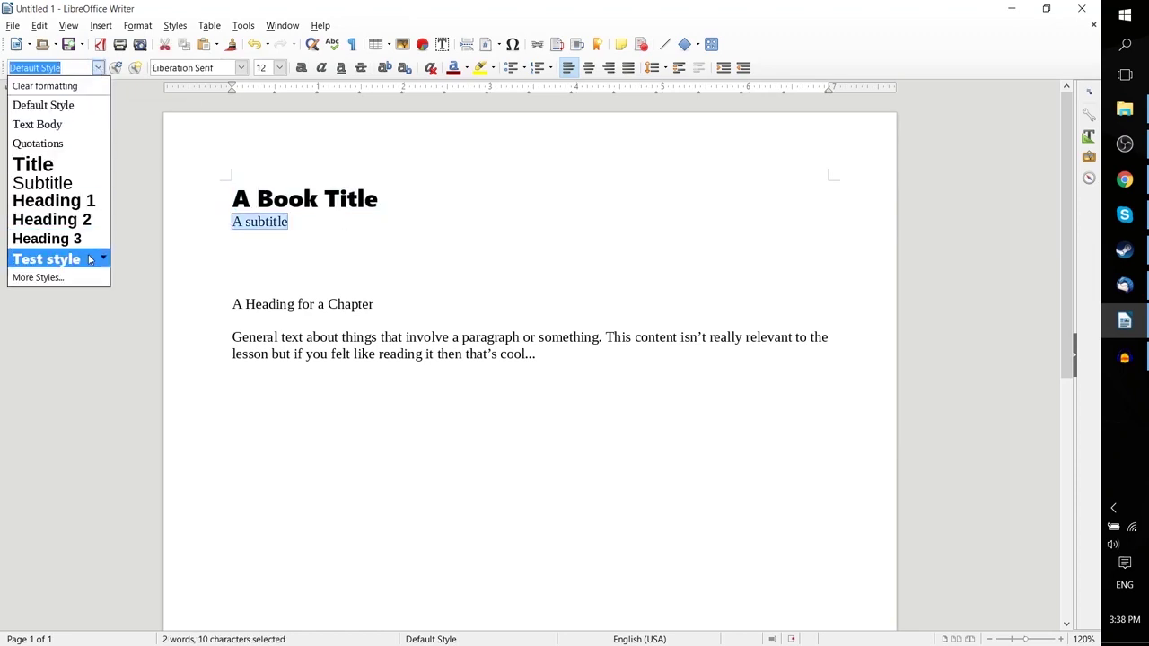
left_click(45, 259)
left_click(318, 242)
left_click_drag(348, 231, 231, 232)
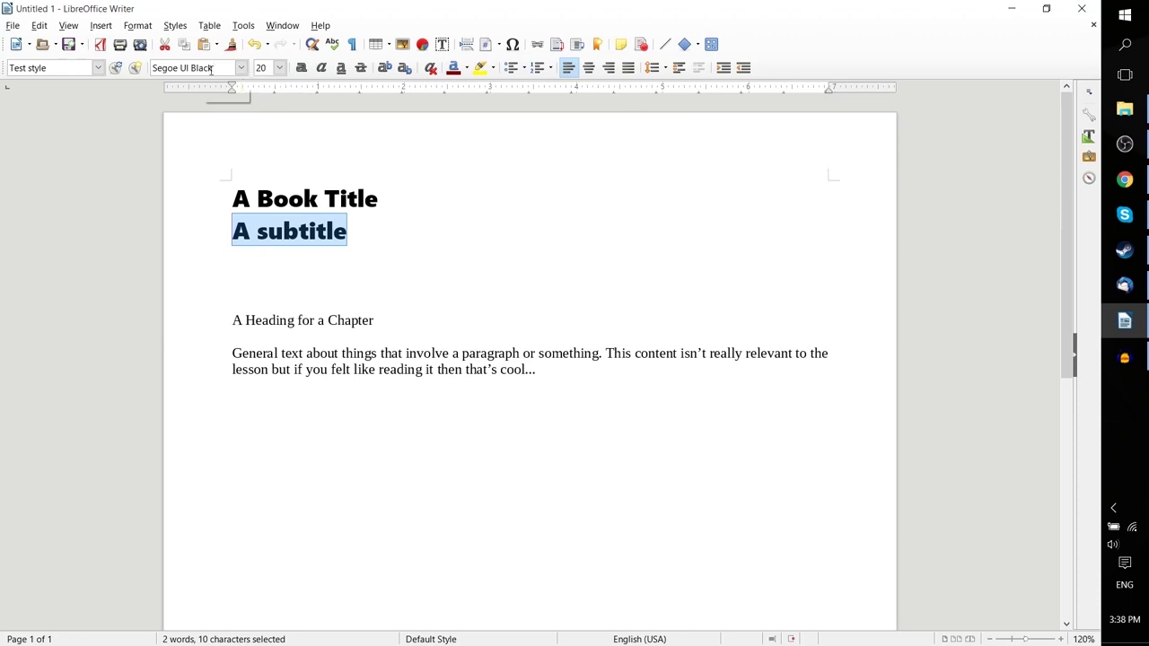
left_click(397, 251)
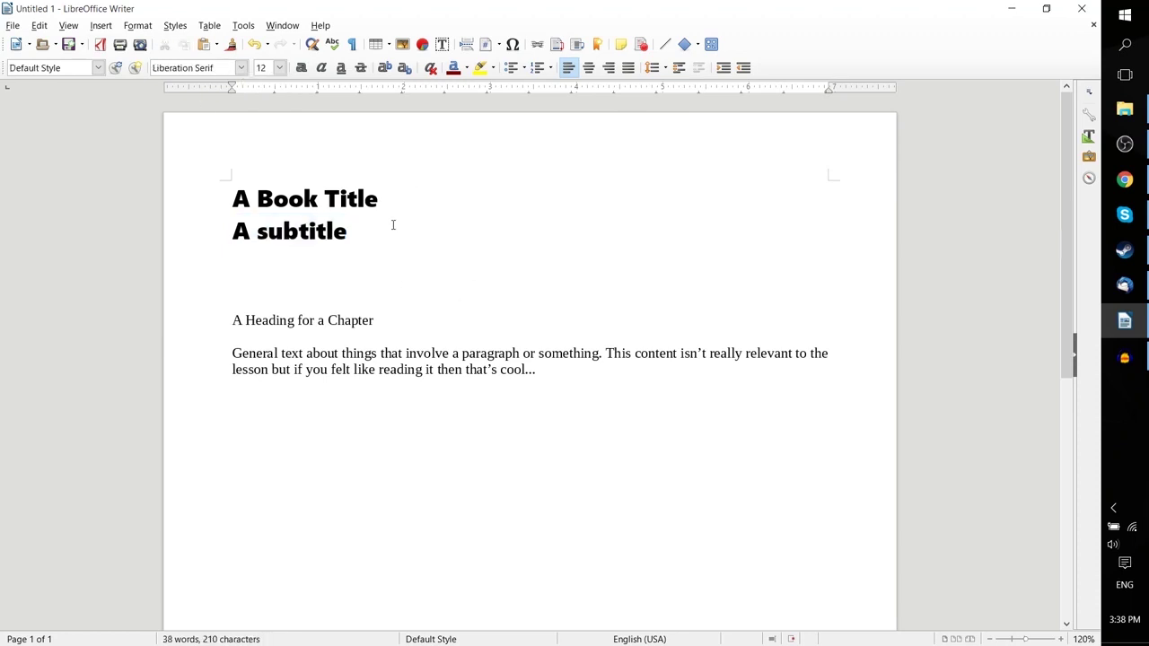
Step: Apply the Title paragraph style to the "A Book Title" line
left_click_drag(405, 201, 183, 180)
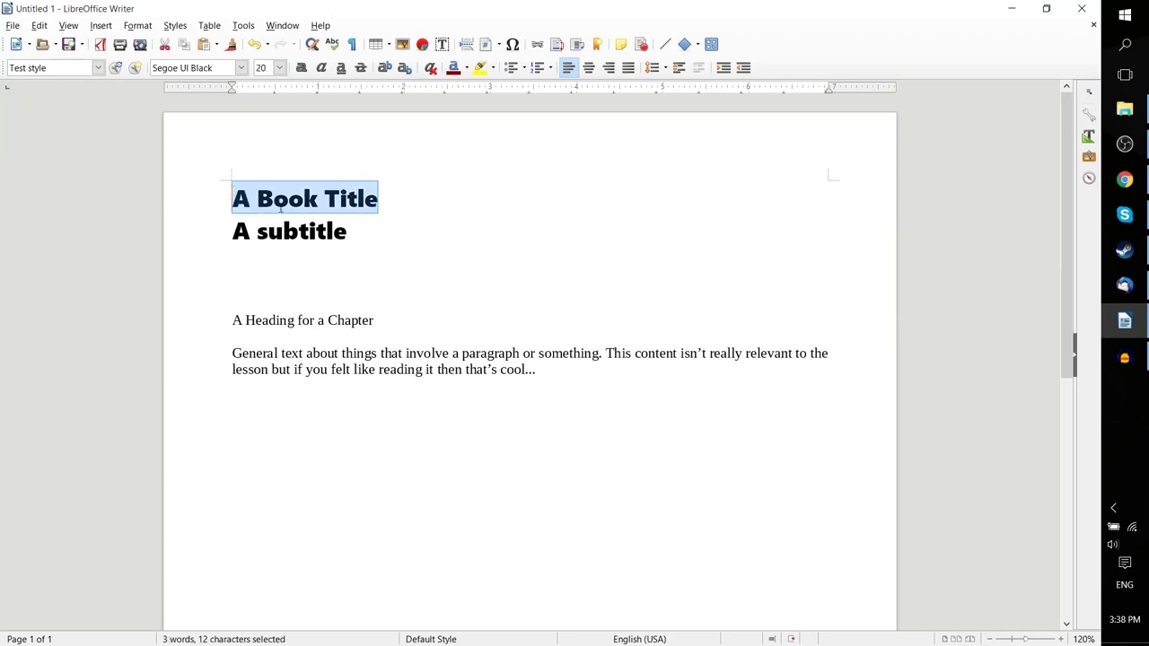
left_click(274, 201)
left_click_drag(378, 200, 206, 206)
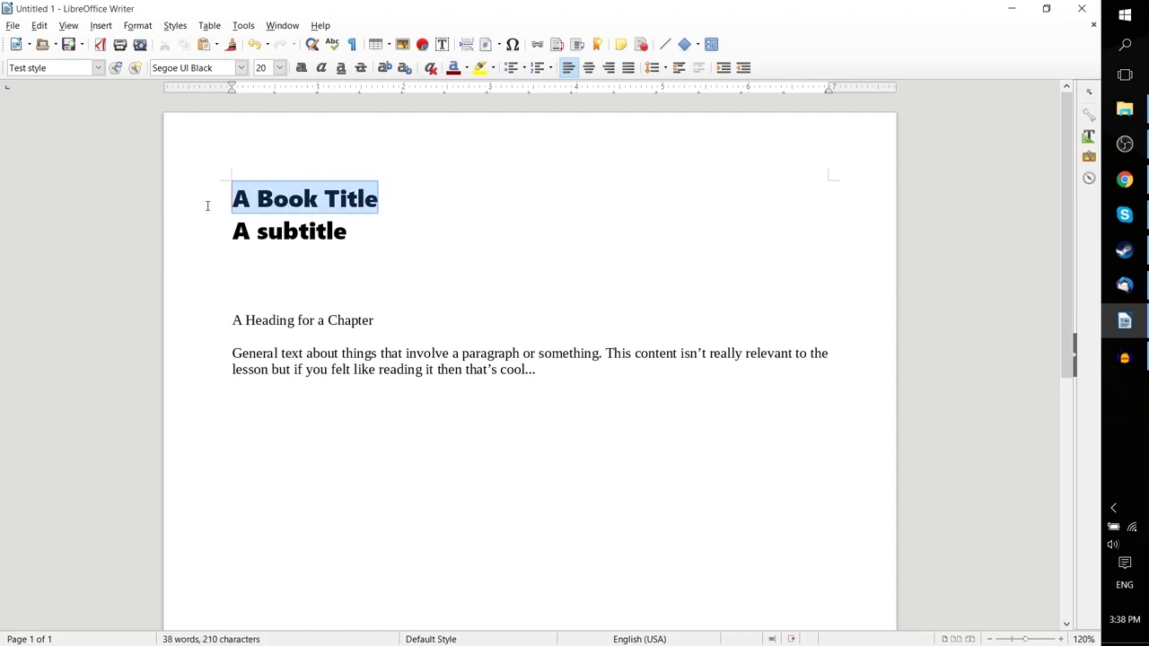
left_click(99, 69)
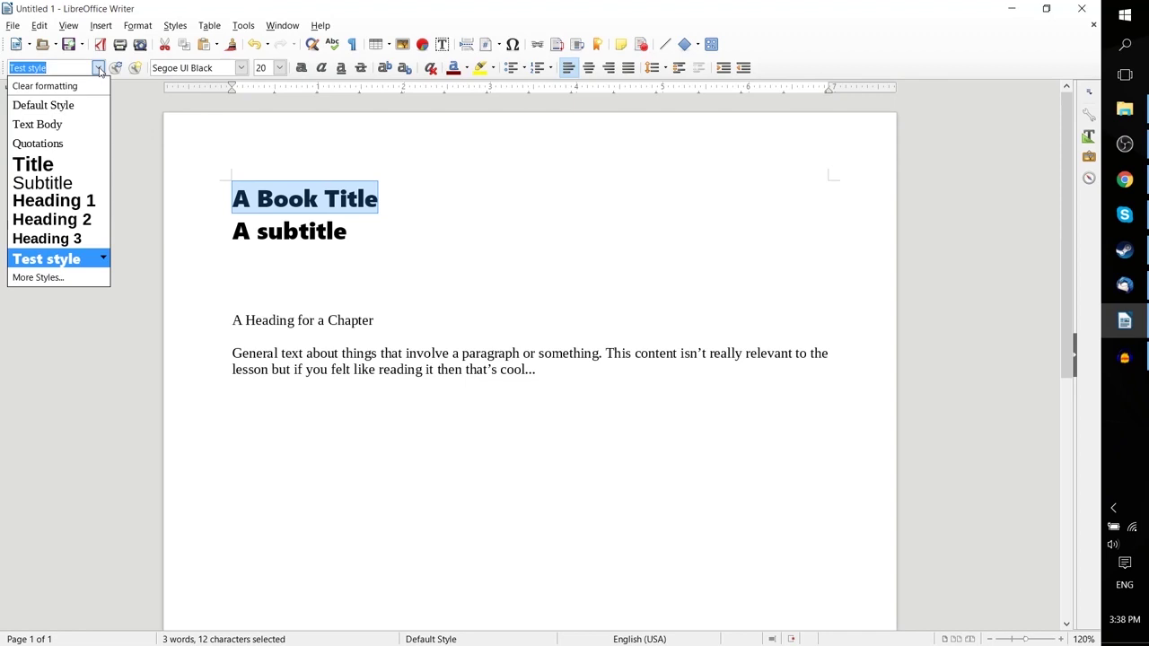
left_click(72, 165)
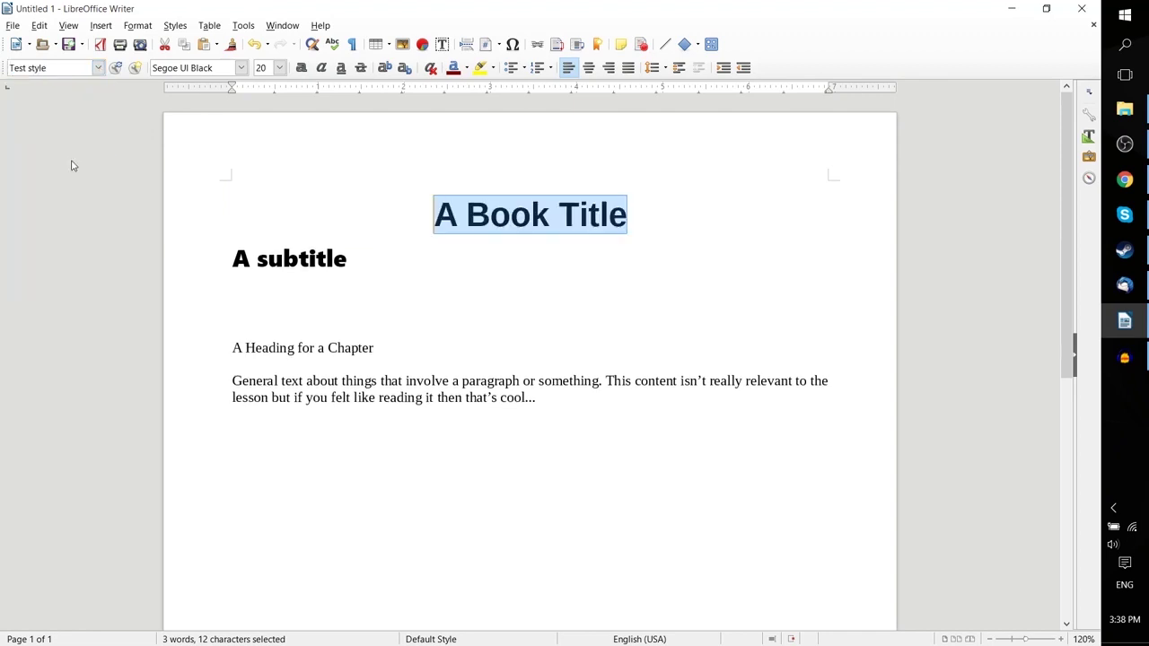
left_click(431, 216)
left_click_drag(431, 216, 628, 216)
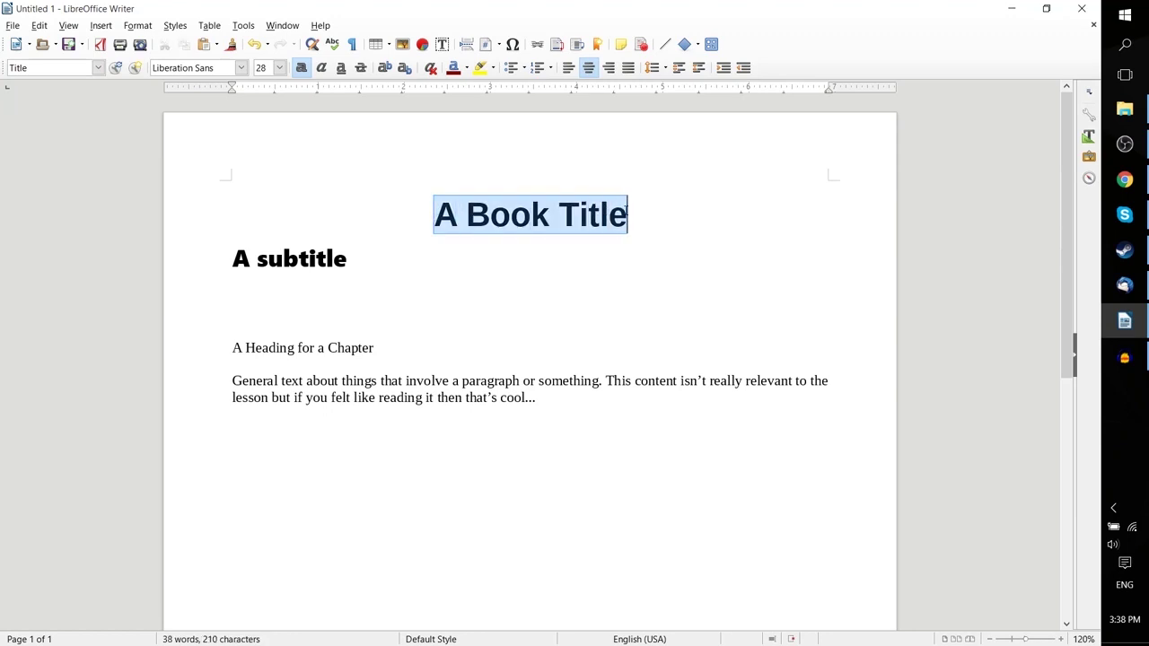
left_click(627, 216)
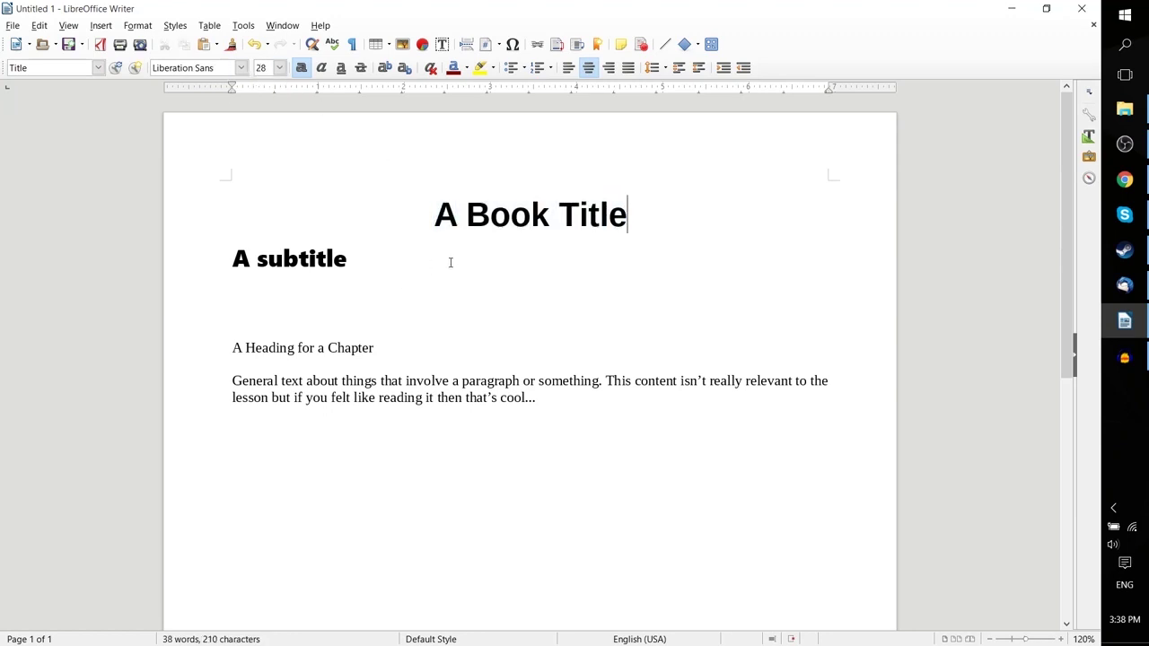
Step: Apply the Subtitle paragraph style to the "A subtitle" line
left_click_drag(448, 262, 120, 257)
left_click(98, 68)
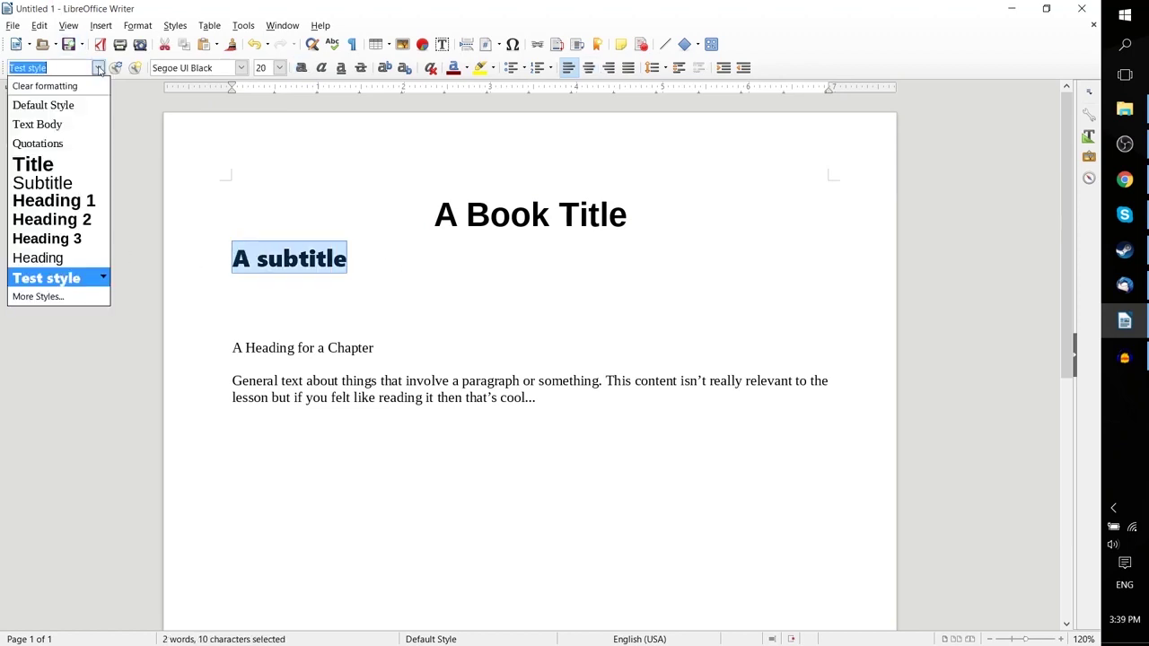
left_click(64, 187)
left_click(583, 257)
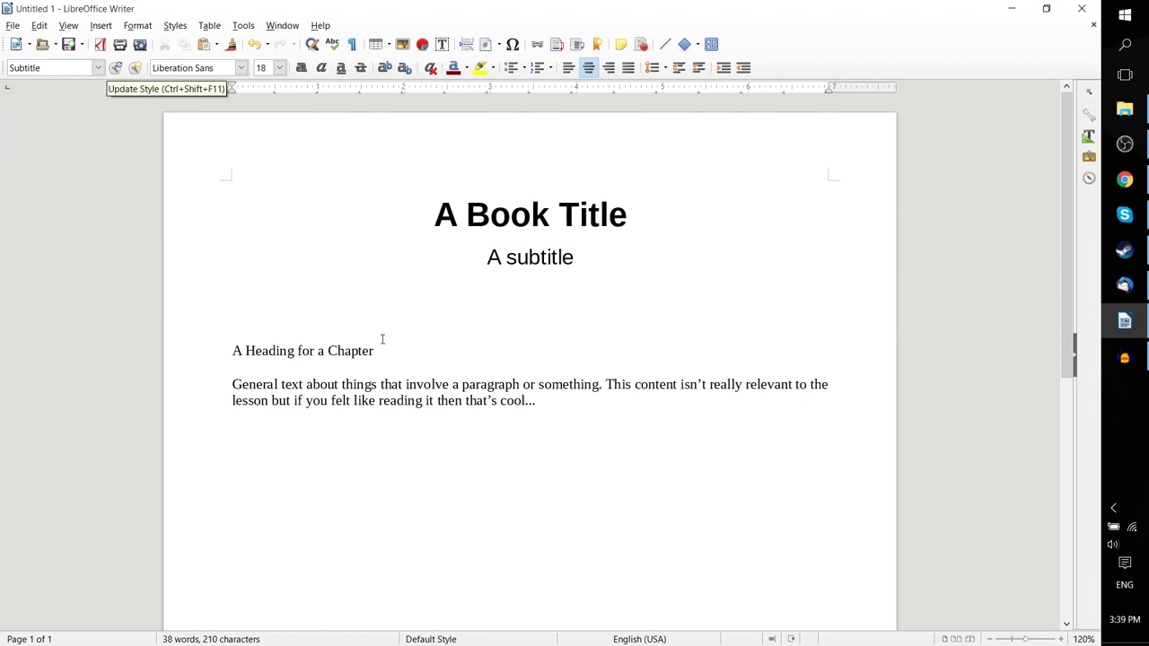
Step: Apply the Heading 2 paragraph style to the "A Heading for a Chapter" line
left_click_drag(390, 349, 234, 350)
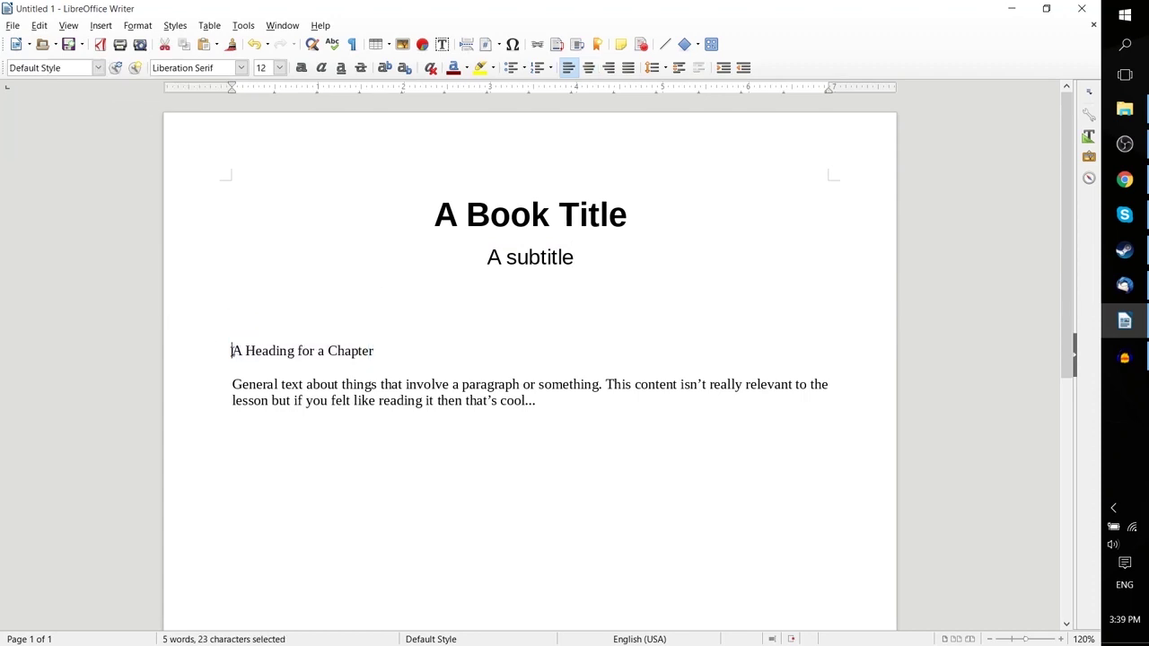
key("ctrl+2")
left_click(98, 67)
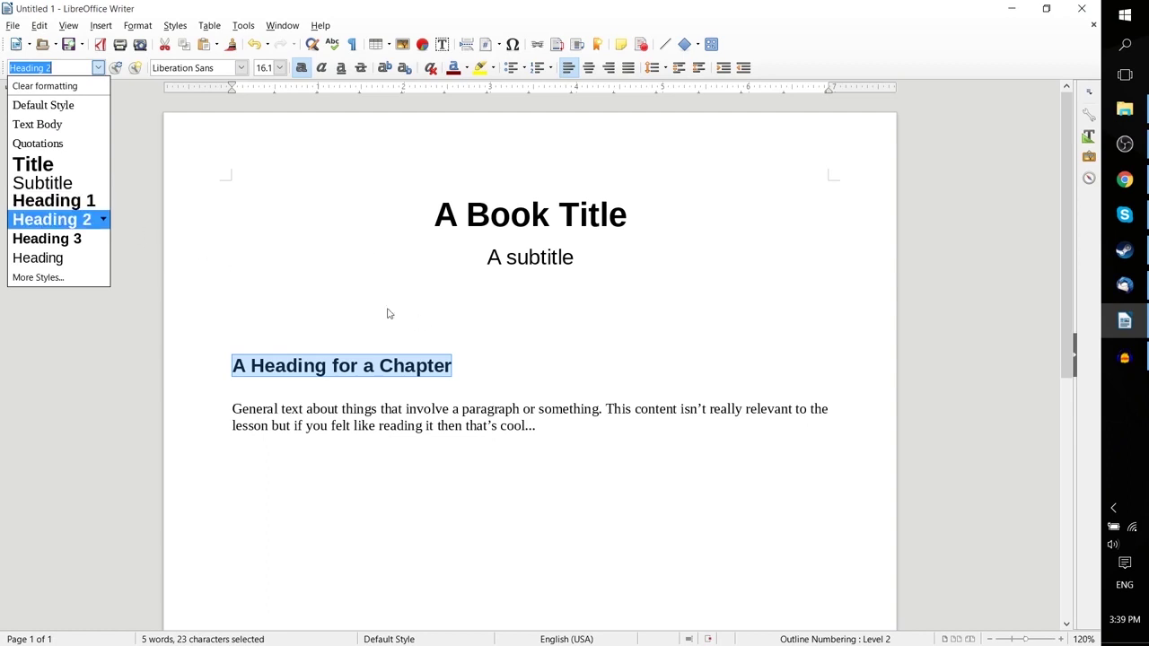
left_click(516, 377)
Step: Apply the Text Body paragraph style to the "General text about things..." paragraph
left_click(230, 392)
key("ctrl+End")
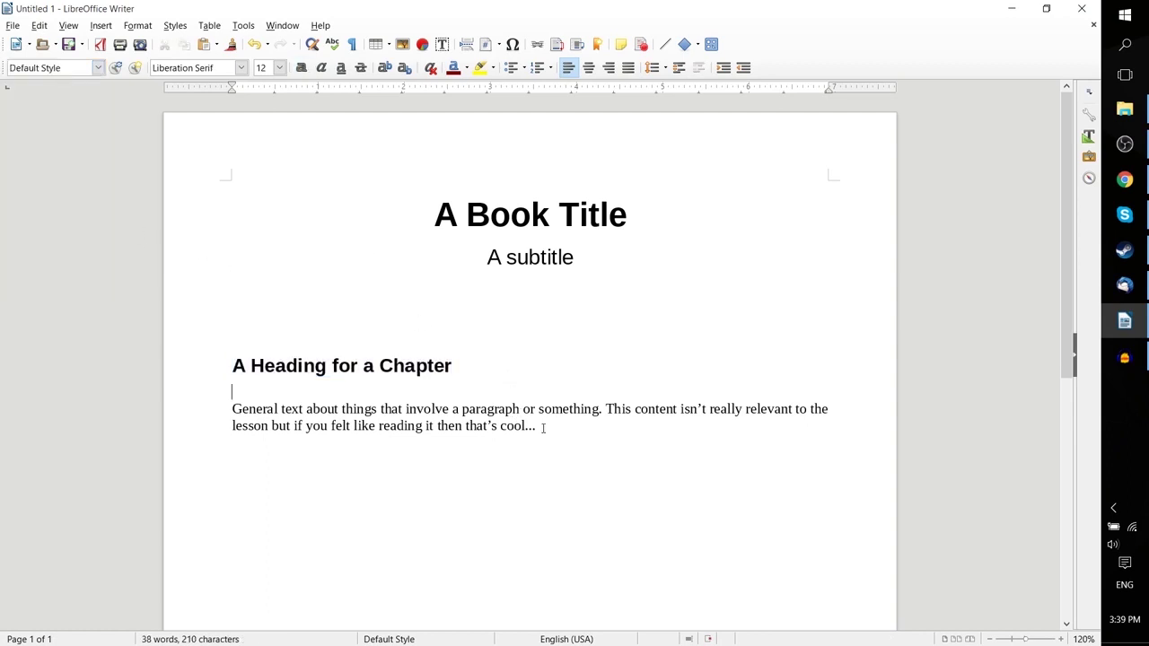
left_click(218, 403, "shift")
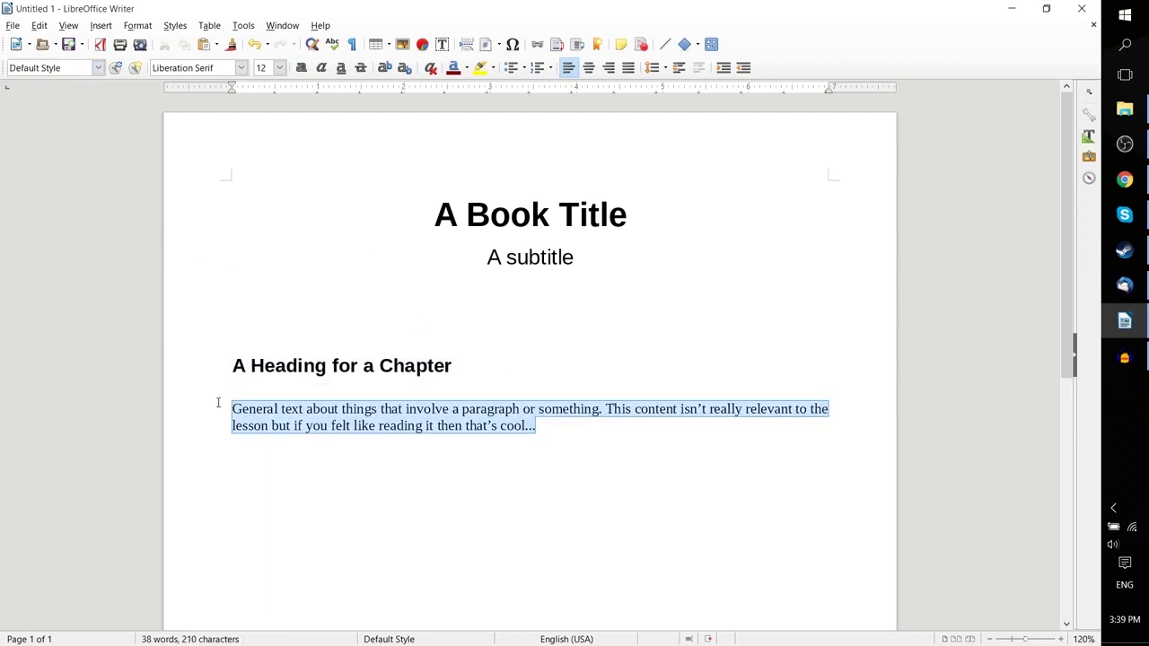
left_click(98, 67)
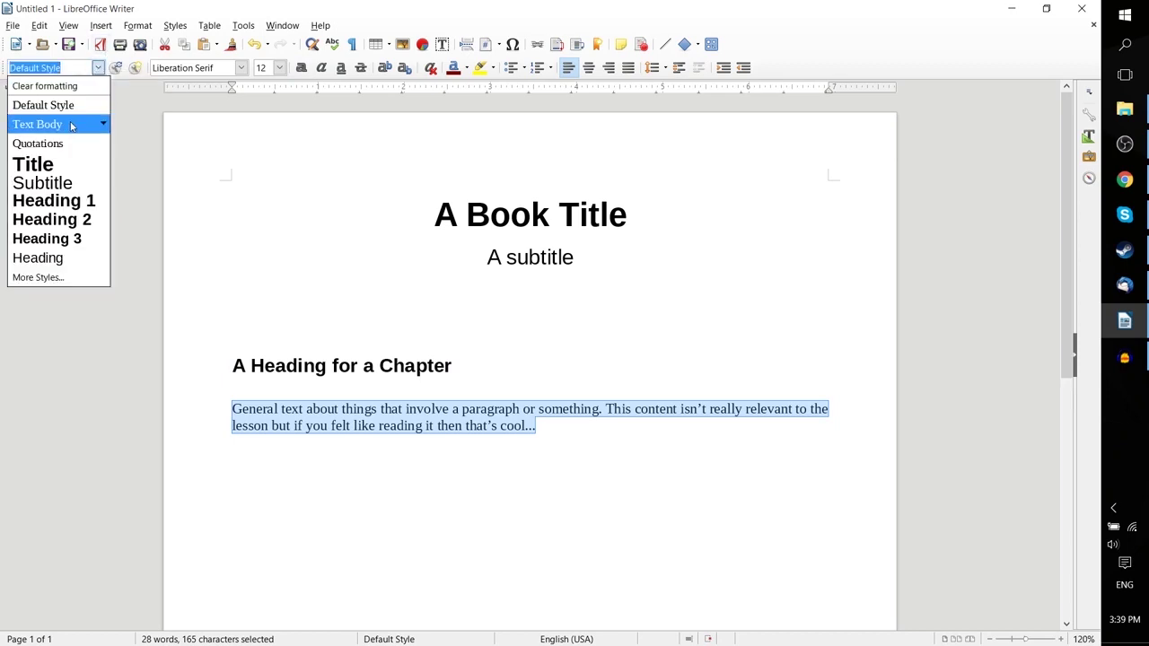
left_click(70, 124)
left_click(542, 428)
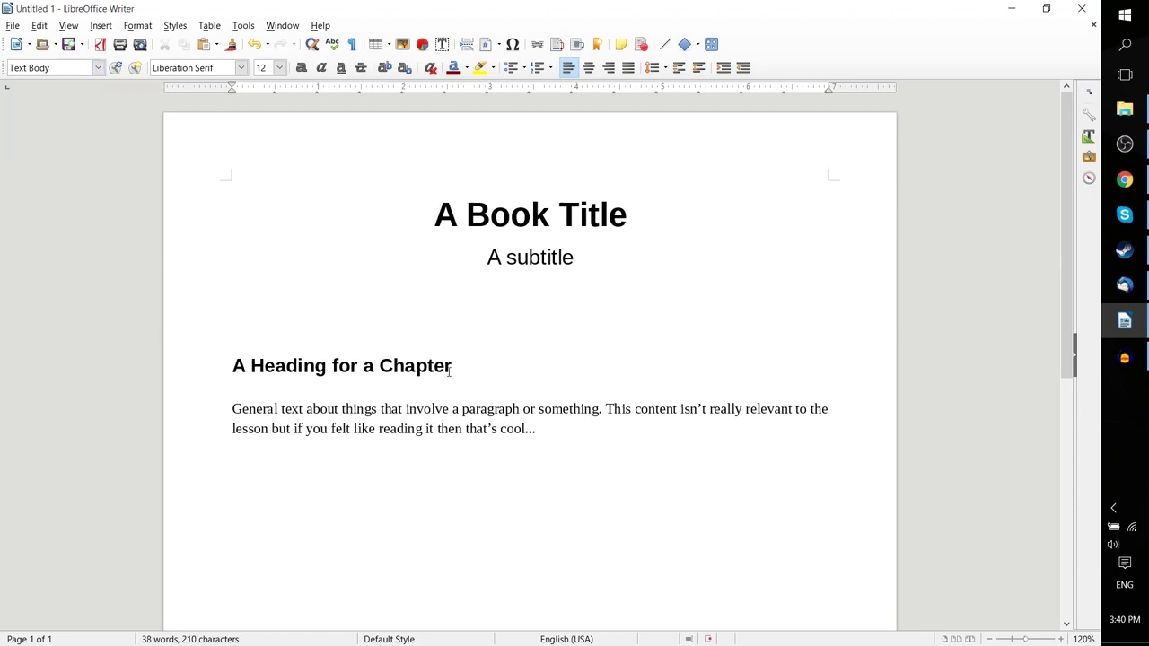
Step: Set the body paragraph's font size to 14 pt and check the paragraph style list
left_click_drag(542, 426, 231, 409)
left_click(605, 415)
left_click(279, 67)
left_click(267, 171)
left_click_drag(535, 428, 158, 396)
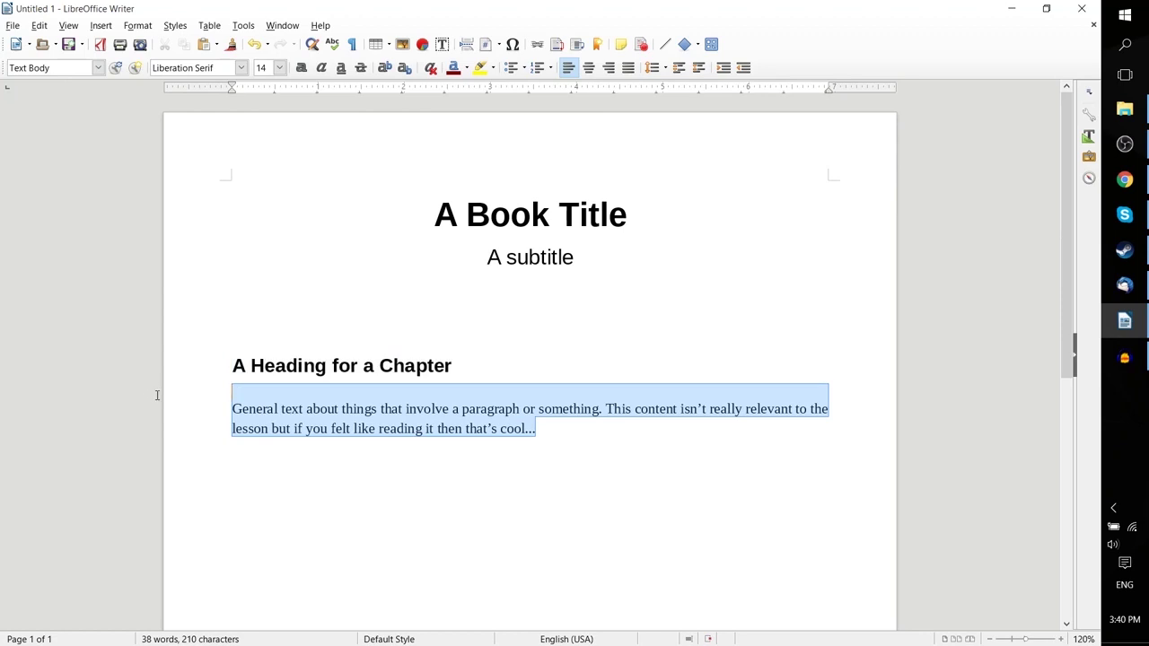
left_click(280, 68)
left_click(267, 169)
left_click(728, 439)
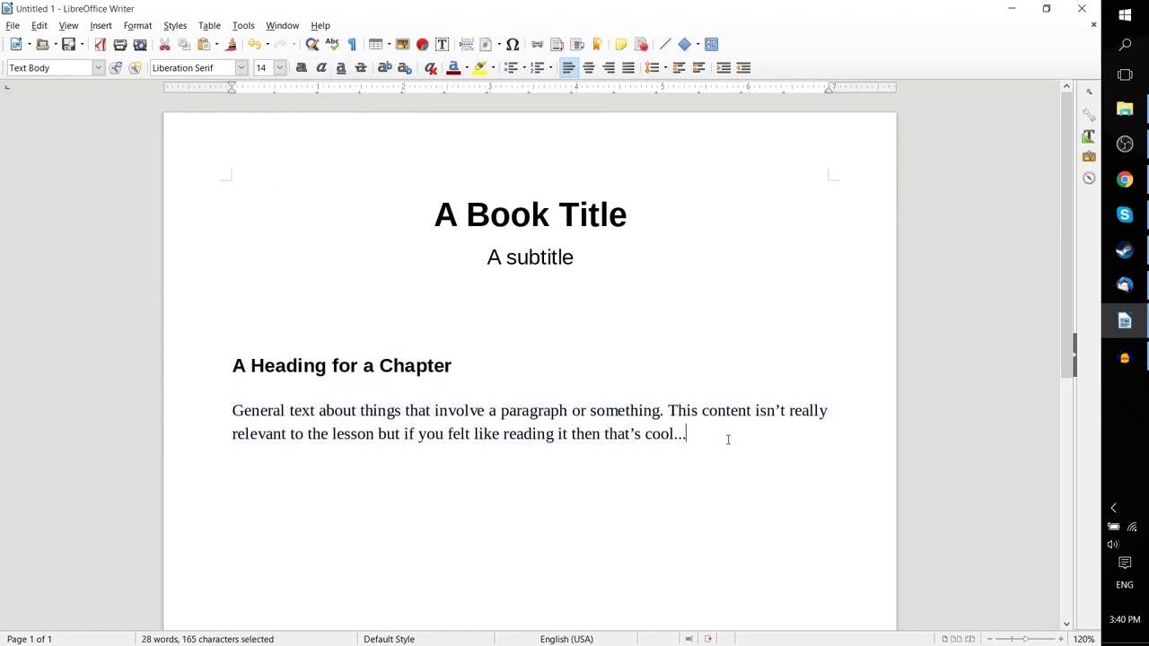
left_click(95, 72)
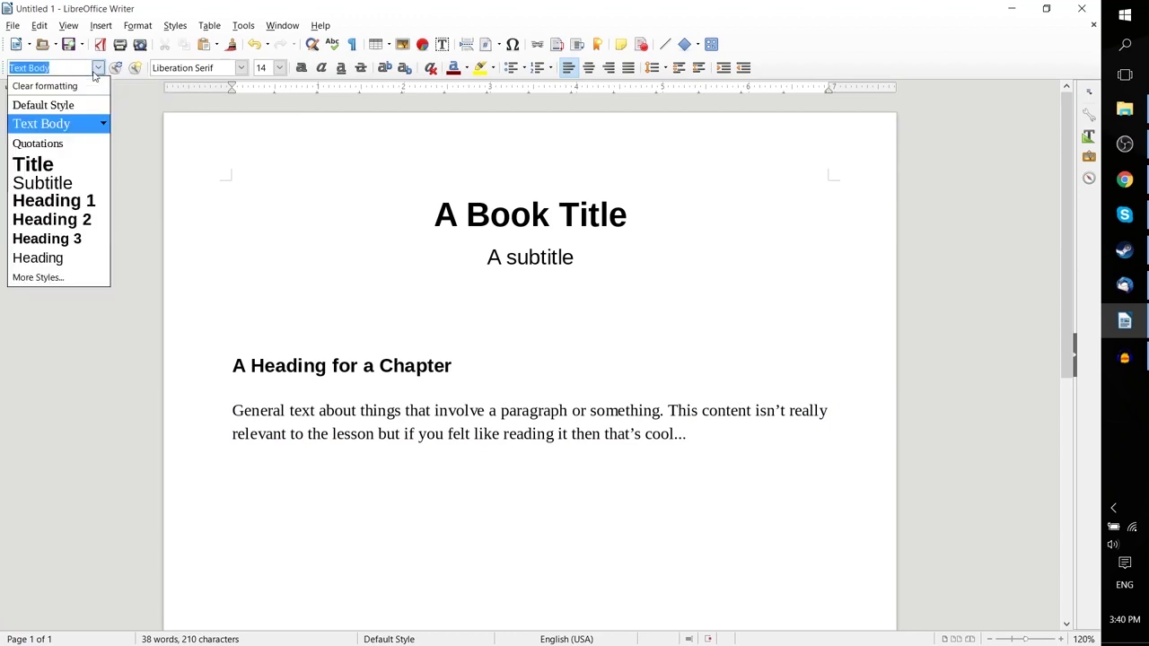
left_click(593, 426)
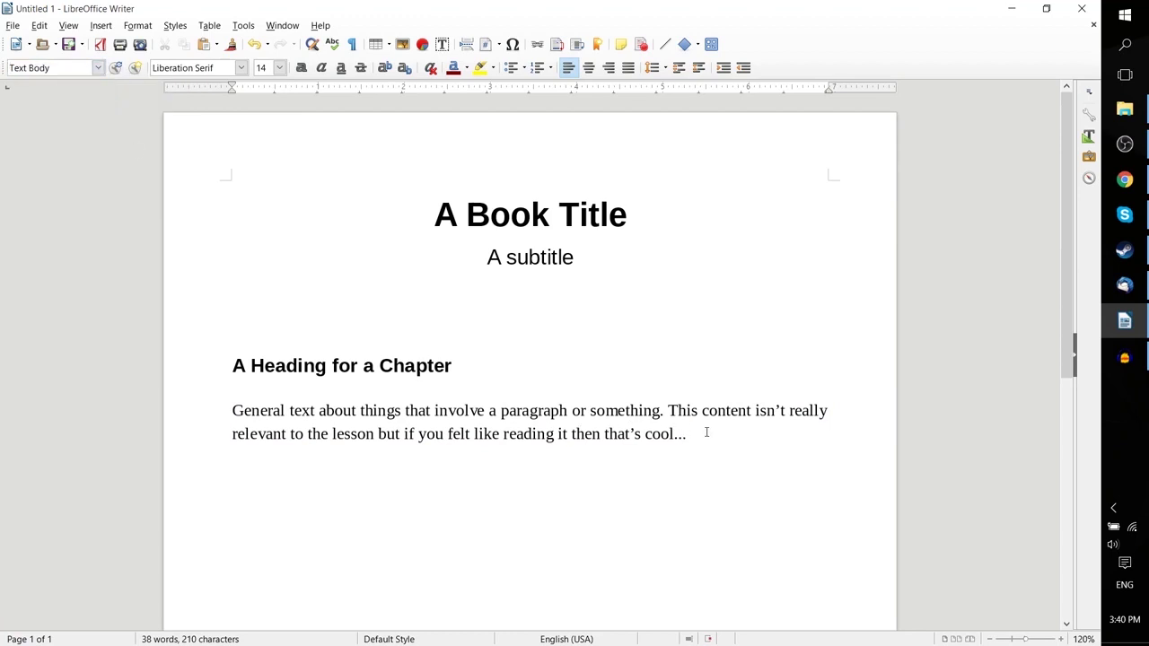
Step: Set the font size of the whole body paragraph to 12 pt
left_click_drag(706, 432, 176, 404)
left_click(280, 67)
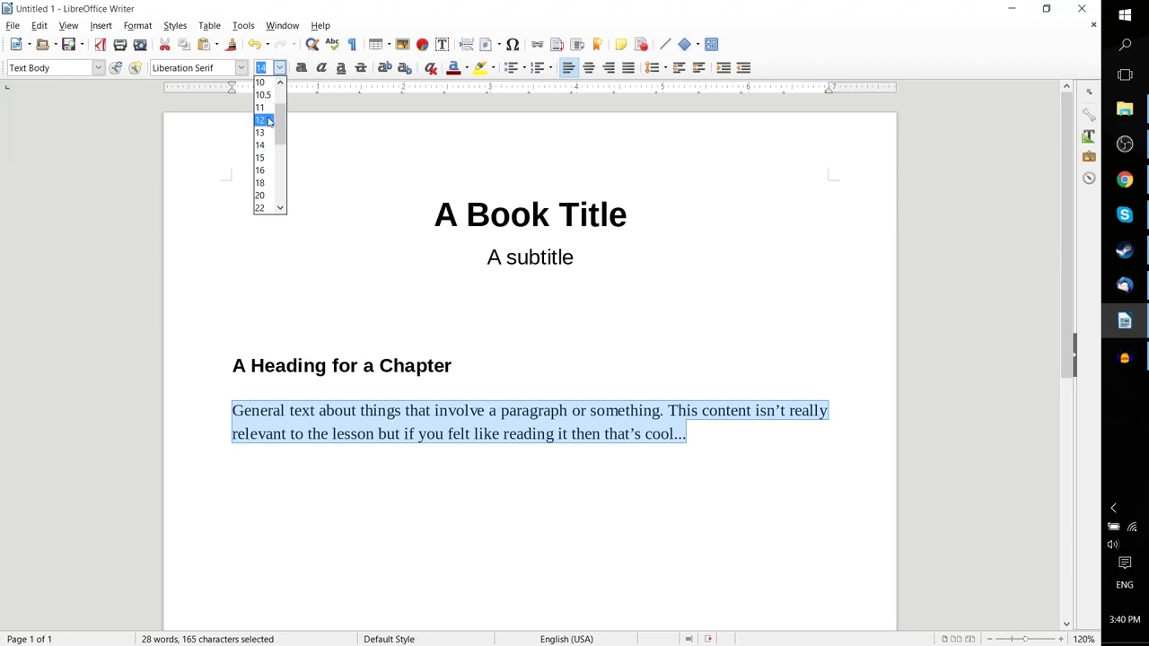
left_click(266, 121)
left_click(602, 443)
Step: Reapply the Text Body paragraph style to the body paragraph
left_click_drag(609, 432, 239, 409)
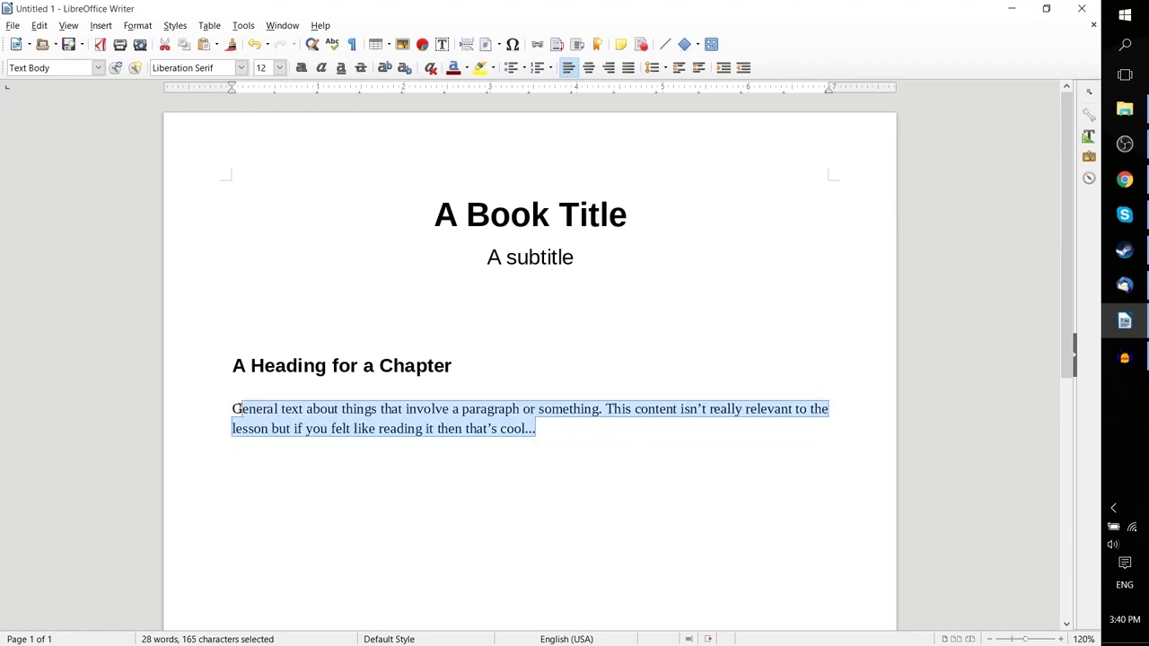
left_click(98, 67)
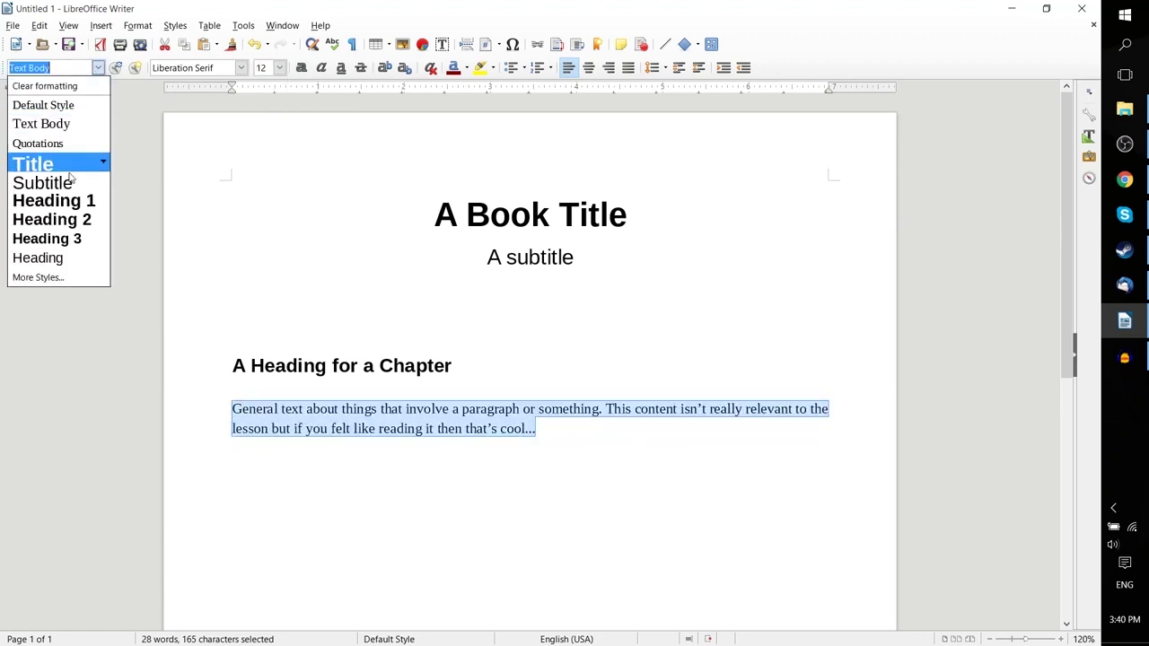
left_click(72, 125)
left_click(747, 426)
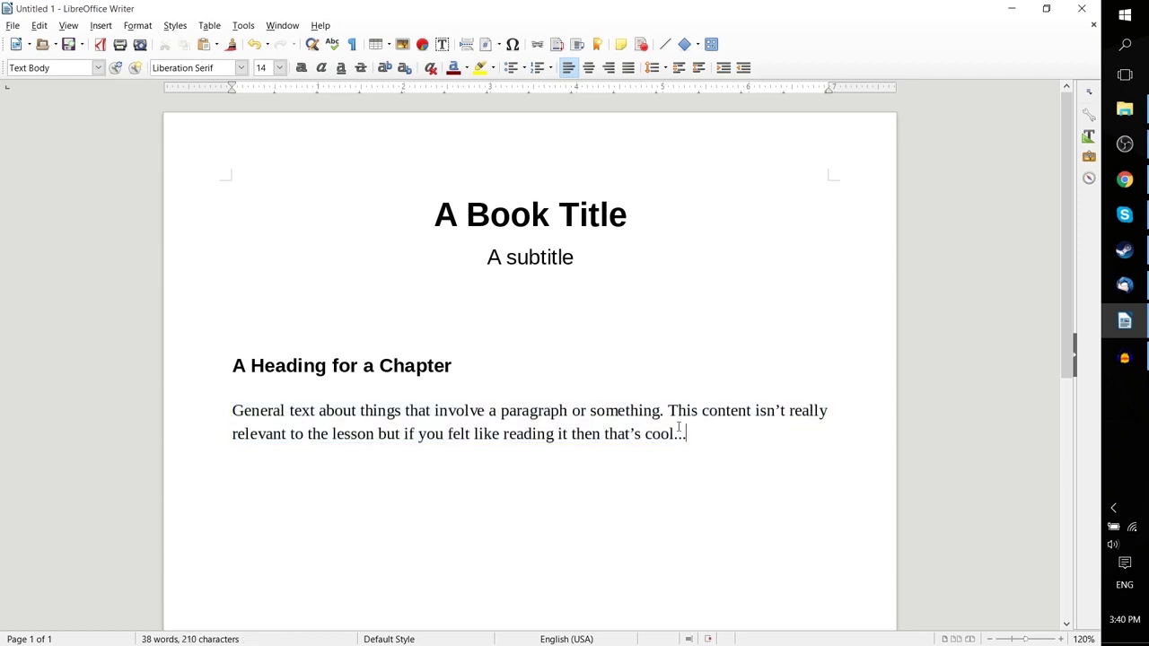
Step: Set the body paragraph below the chapter heading back to 12 pt
left_click_drag(686, 433, 230, 408)
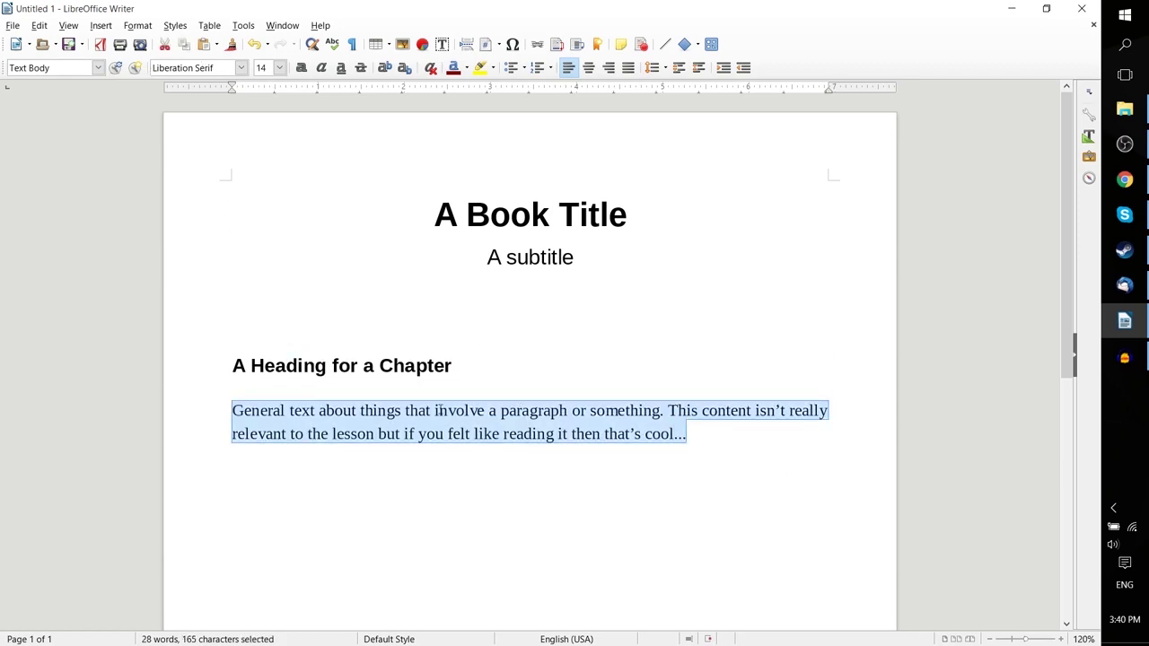
left_click(279, 67)
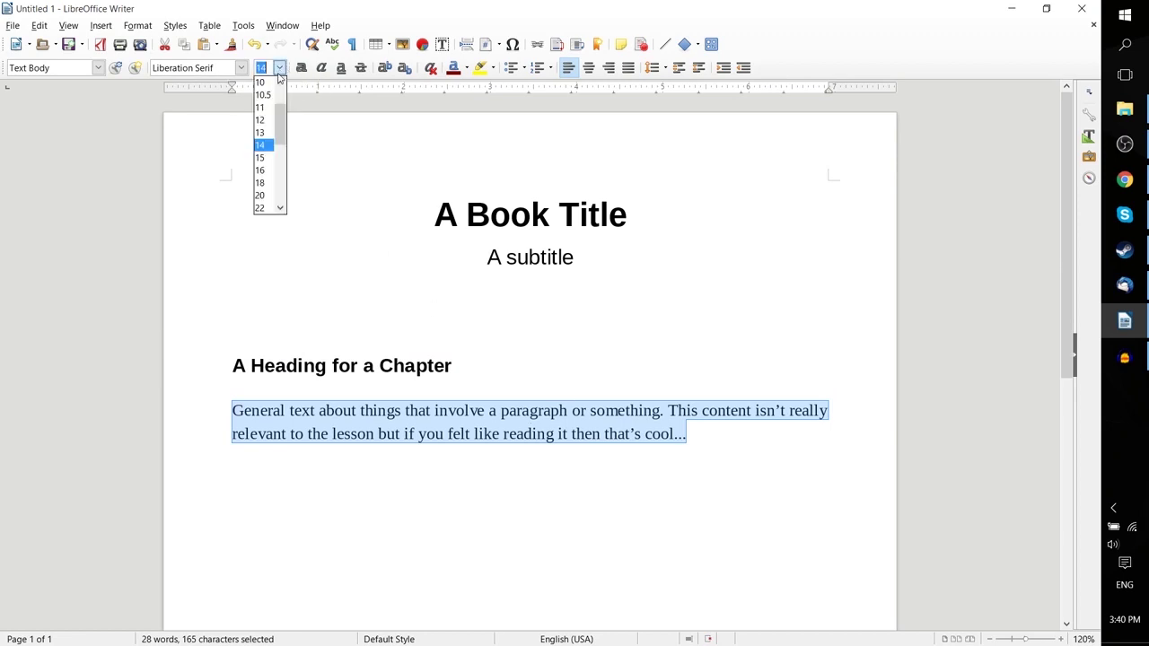
left_click(262, 119)
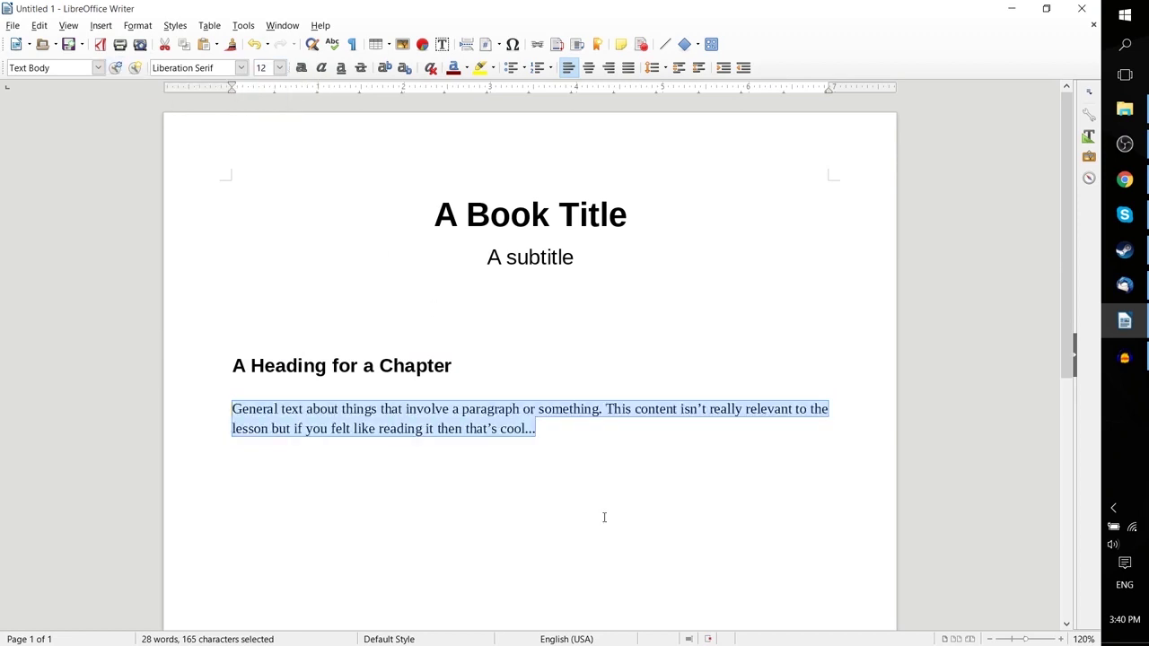
left_click(560, 402)
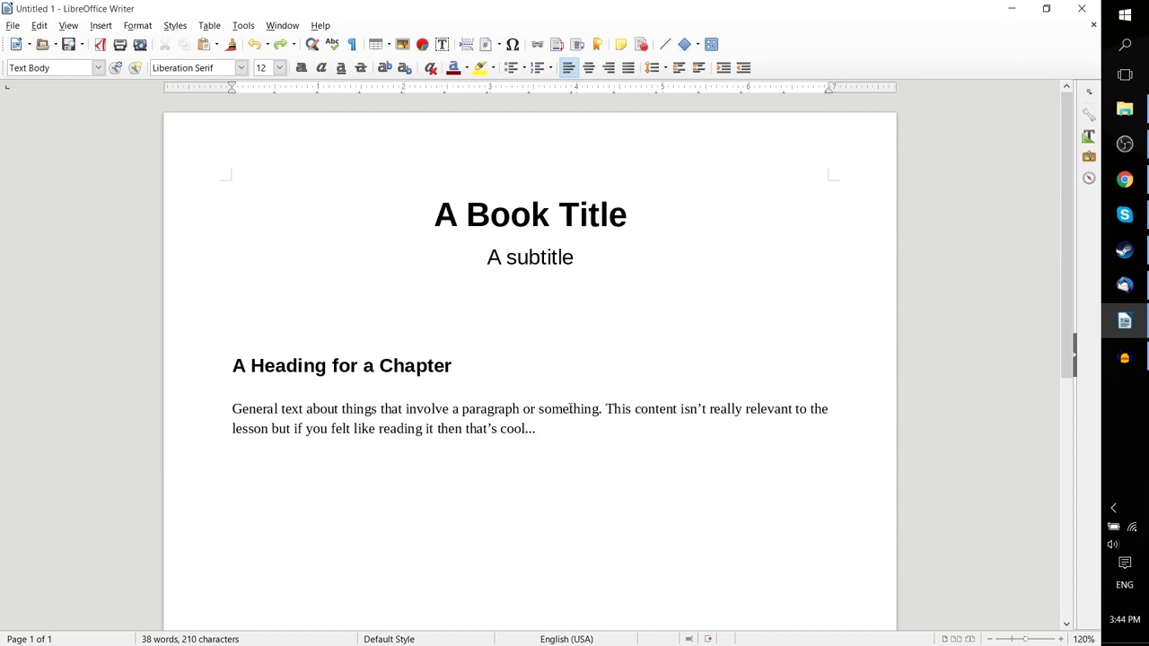
Step: Open the full Styles and Formatting list and browse all available paragraph styles
left_click(98, 67)
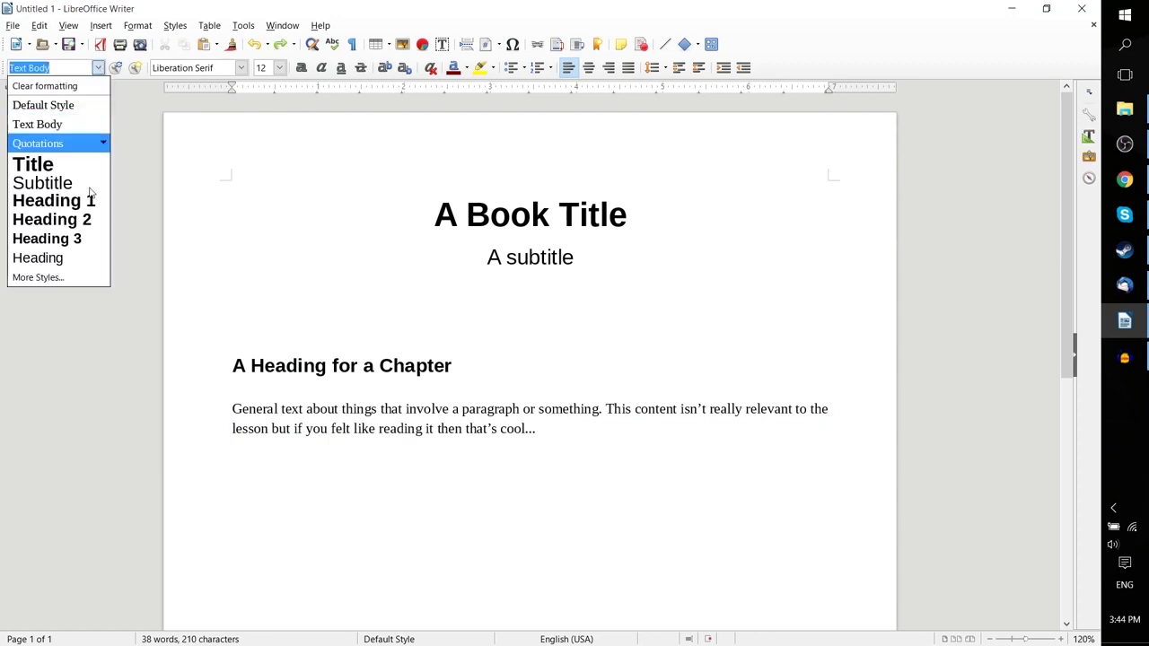
left_click(37, 277)
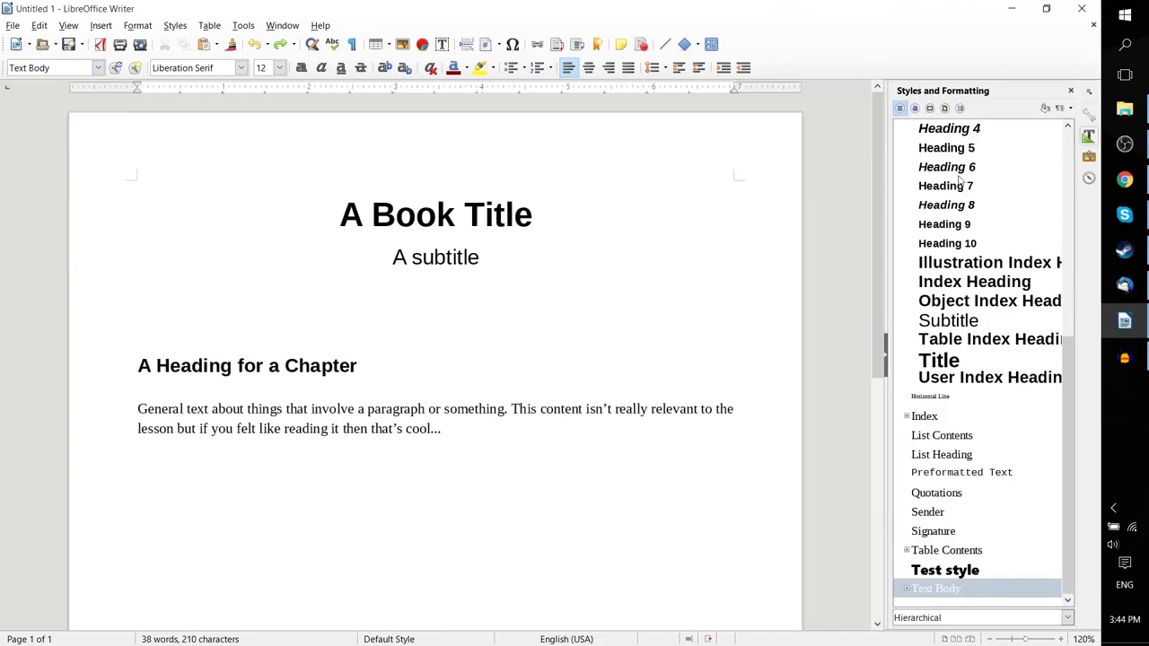
key("F11")
key("F11")
scroll(1012, 231, "up", 6)
scroll(1012, 232, "down", 5)
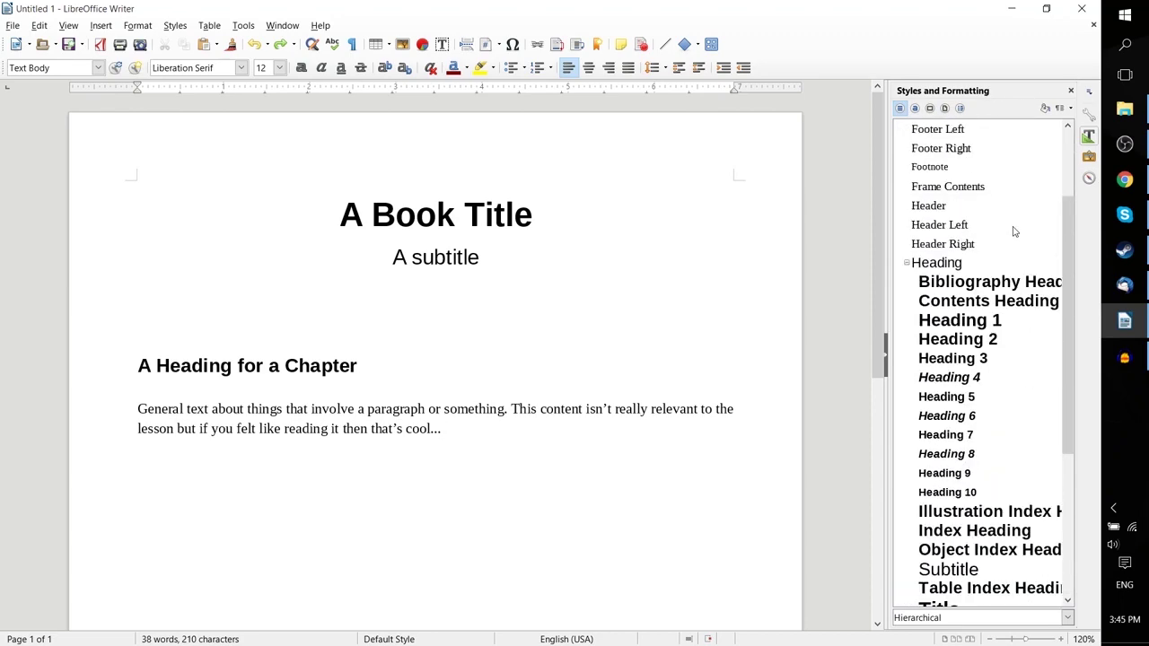
scroll(1012, 232, "down", 2)
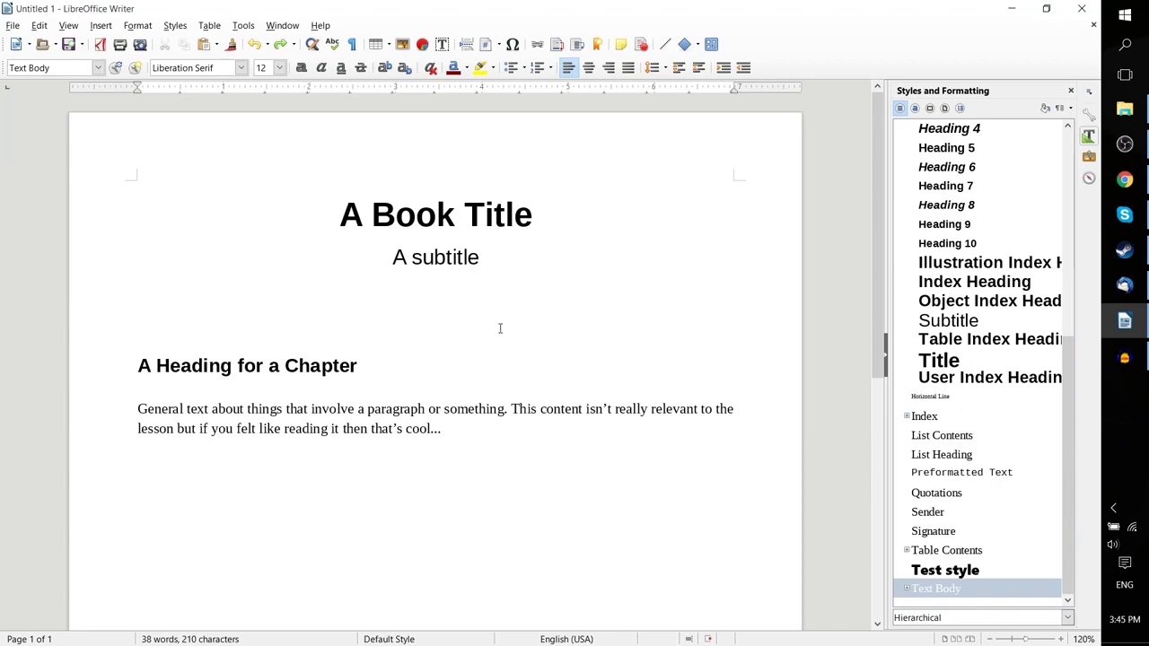
scroll(995, 205, "up", 7)
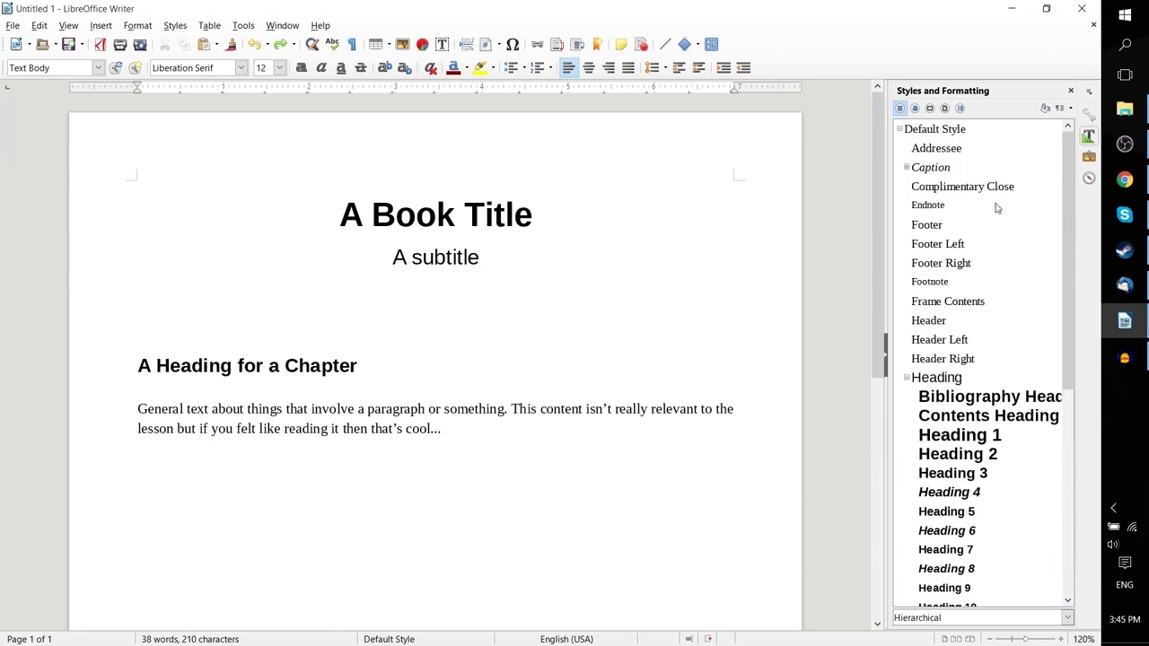
Step: Load the text styles from the "Modern" business letter template in the Business Correspondence category
left_click_drag(441, 428, 132, 407)
left_click(182, 29)
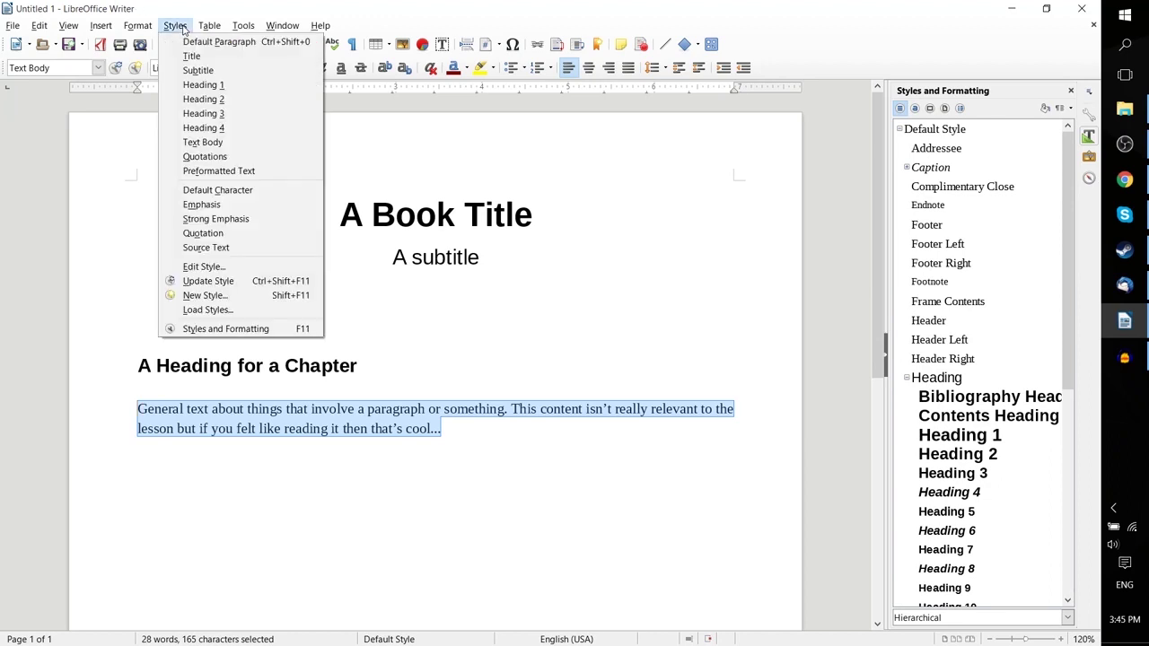
left_click(251, 310)
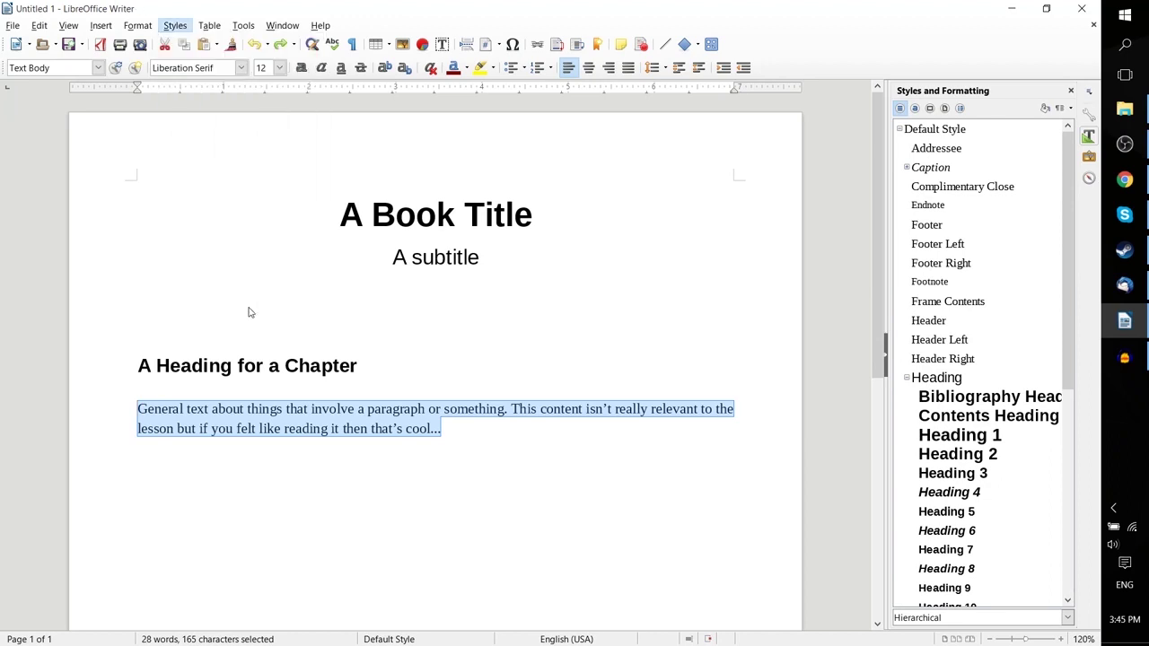
left_click(449, 273)
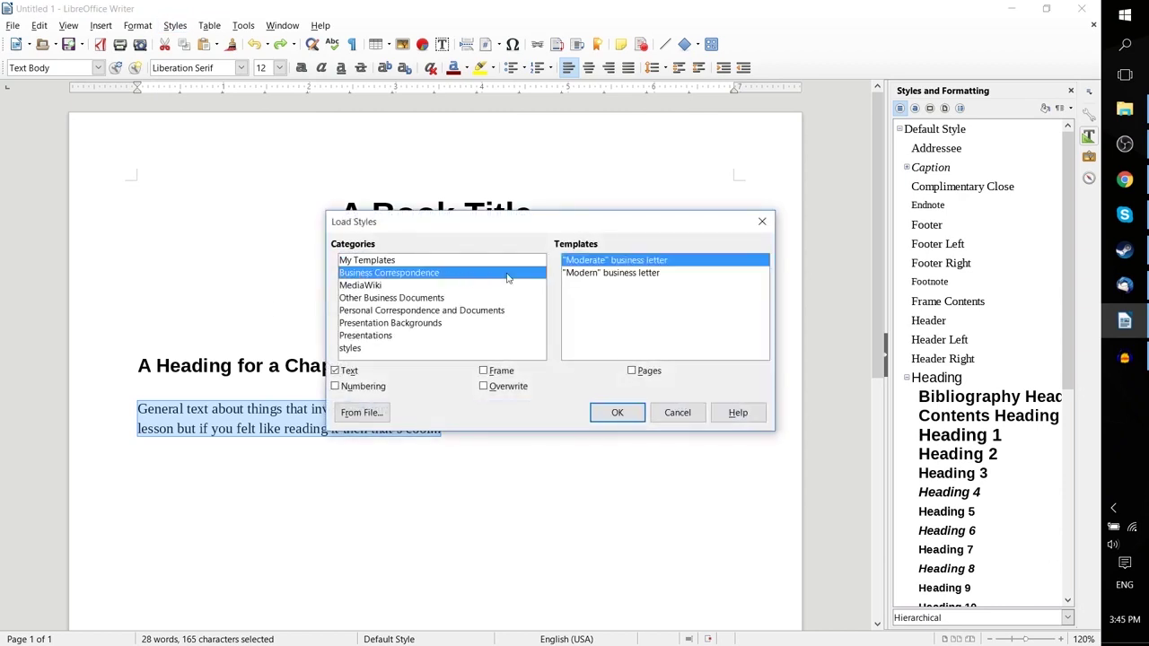
left_click(580, 273)
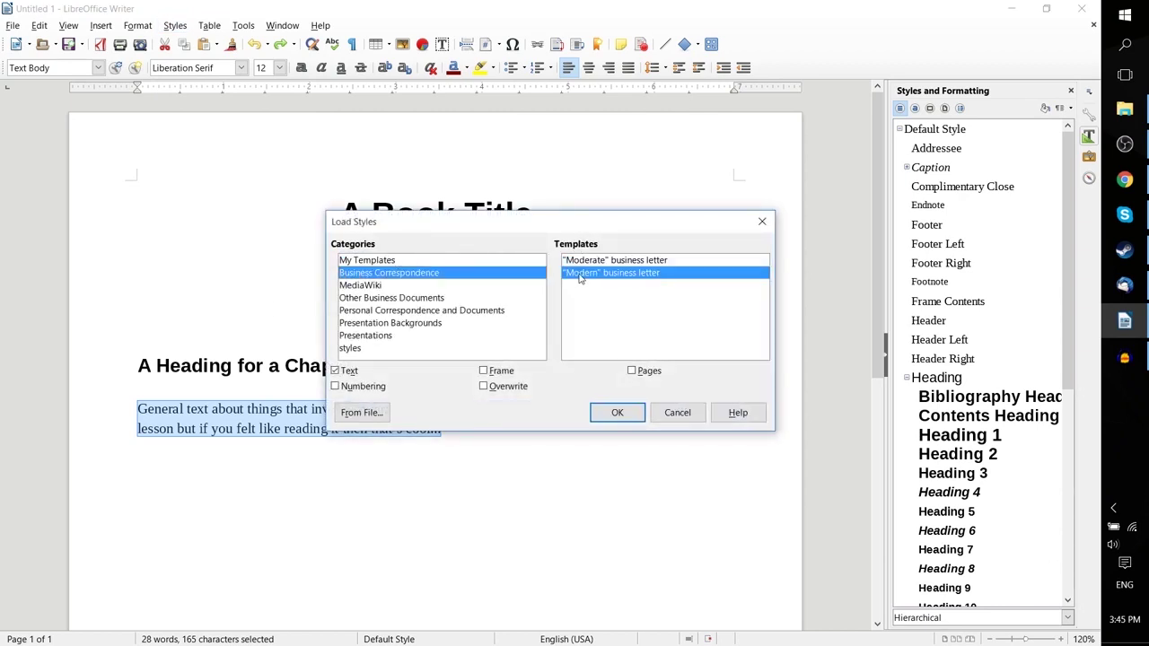
left_click(615, 413)
Step: Examine the loaded template's effect on the paragraph style list and the body paragraph's font
left_click(99, 68)
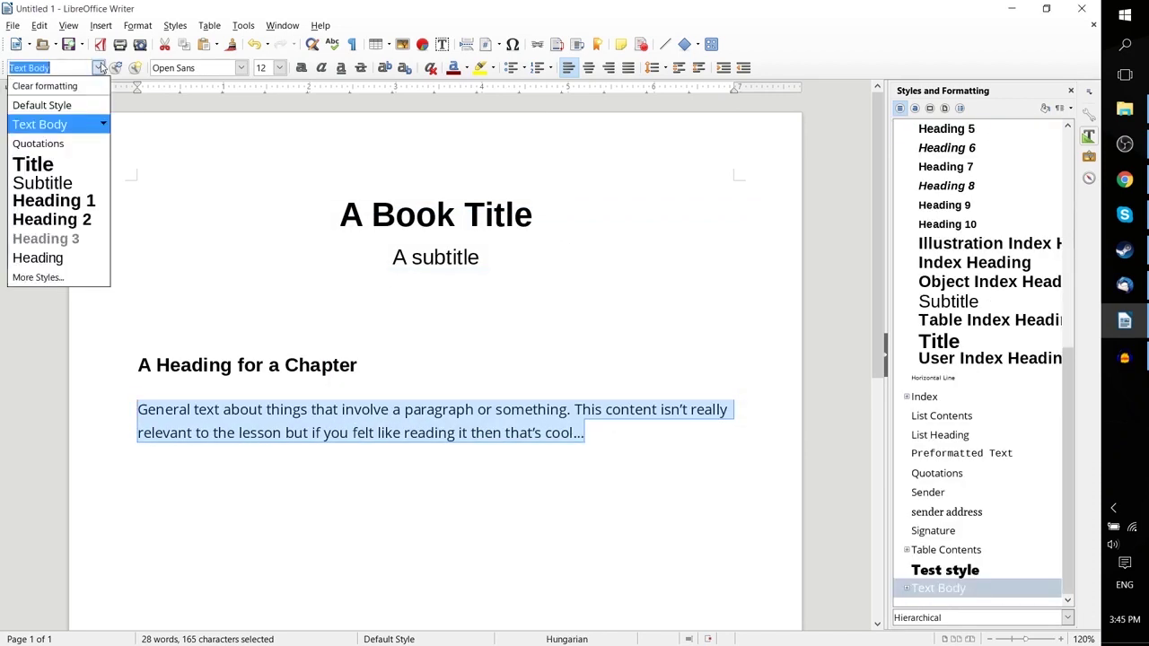
left_click(99, 68)
left_click(628, 223)
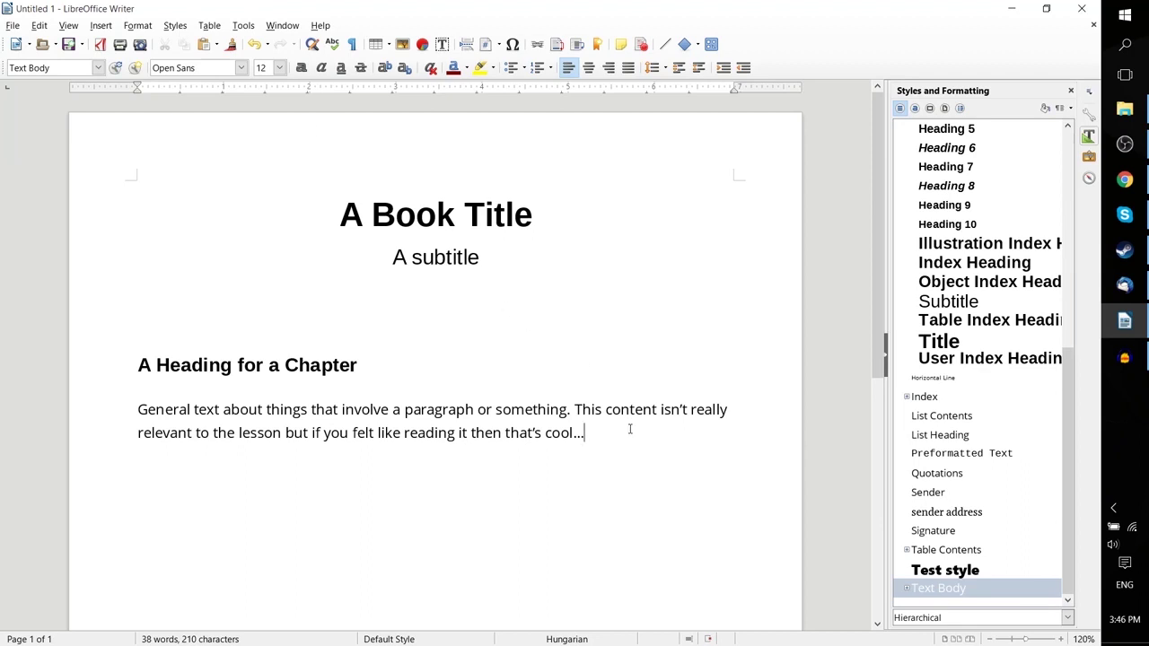
left_click_drag(583, 432, 119, 411)
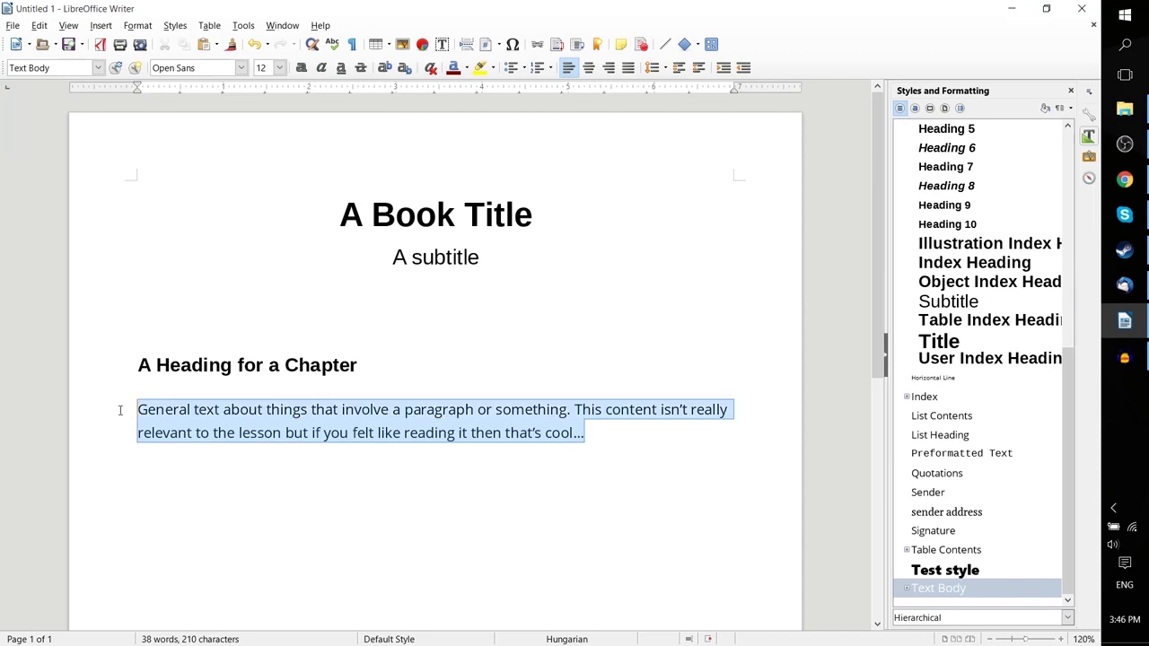
left_click(665, 434)
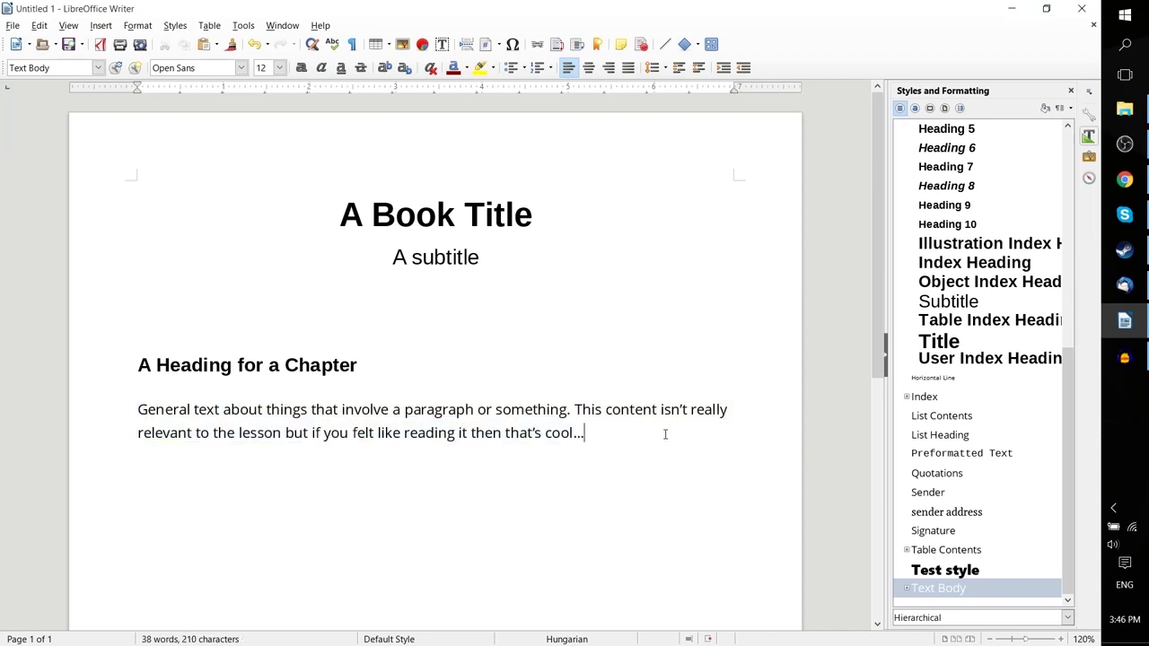
left_click(100, 71)
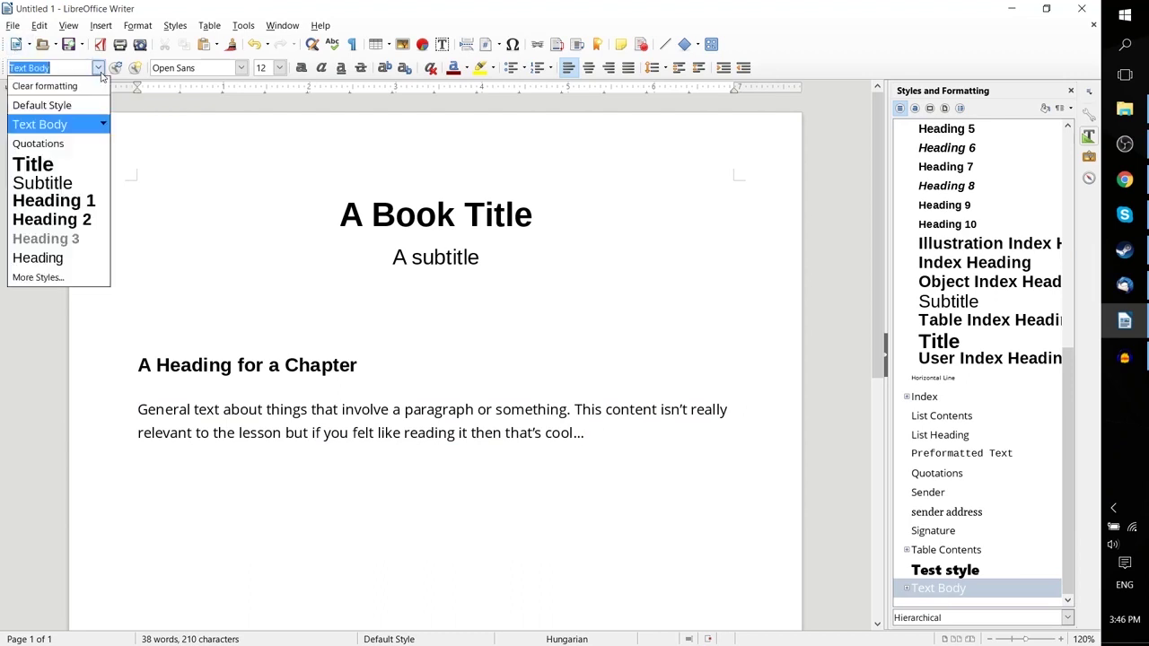
left_click(105, 71)
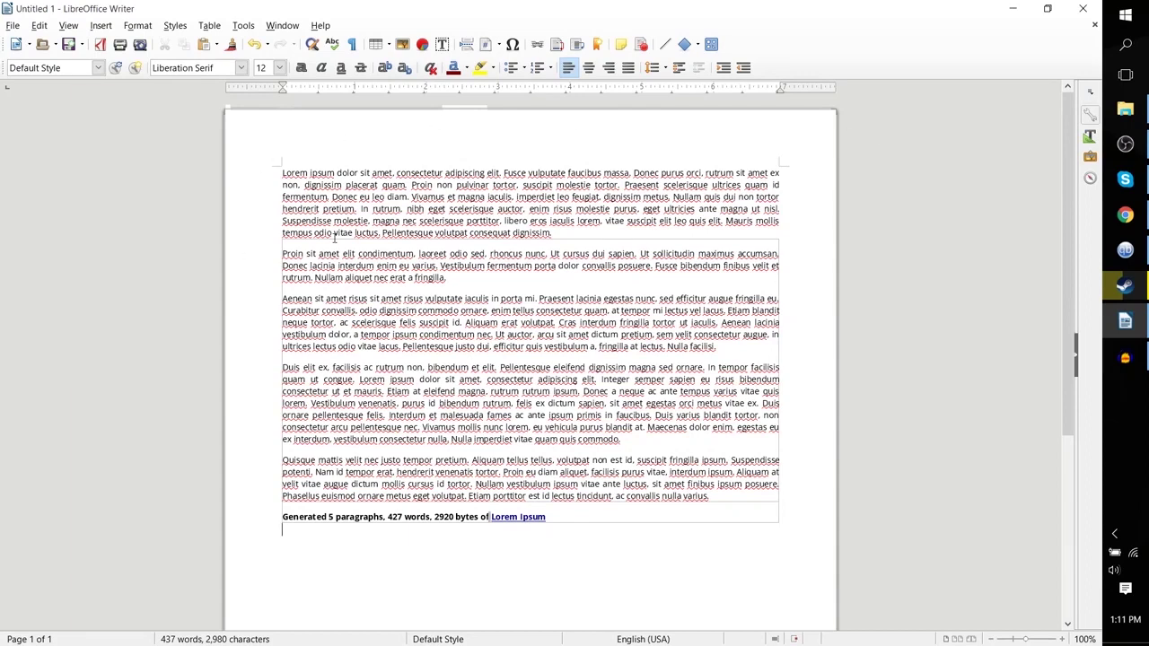
Step: Set the left, right, top and bottom page margins of the Lorem Ipsum document to 1.00"
left_click(144, 28)
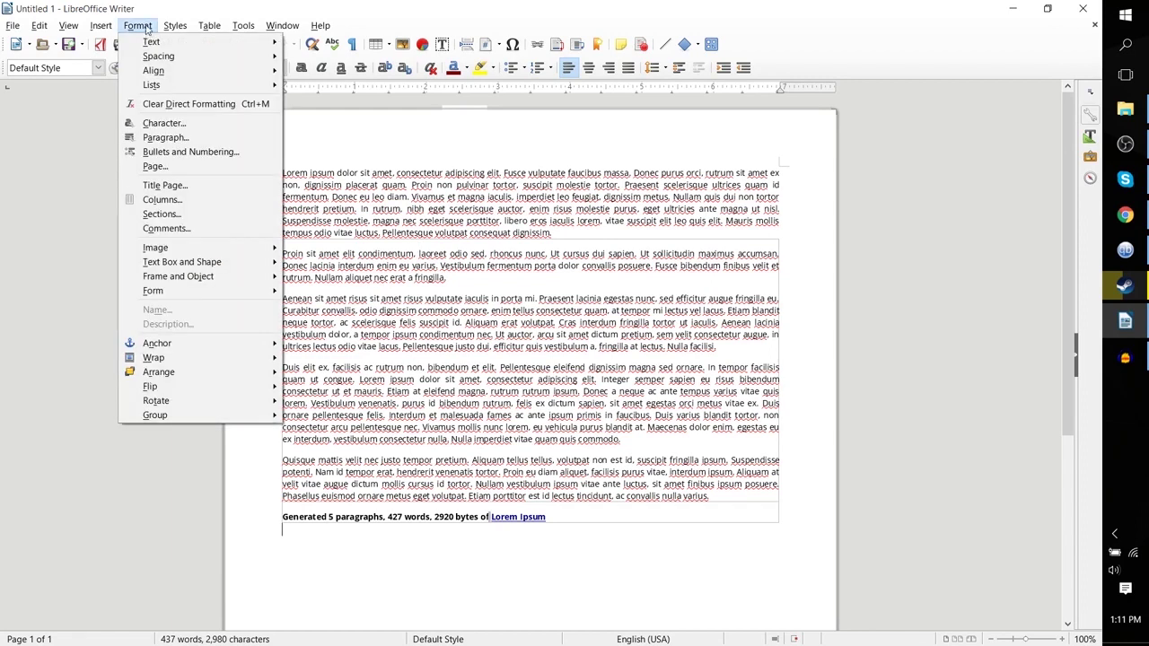
left_click(175, 173)
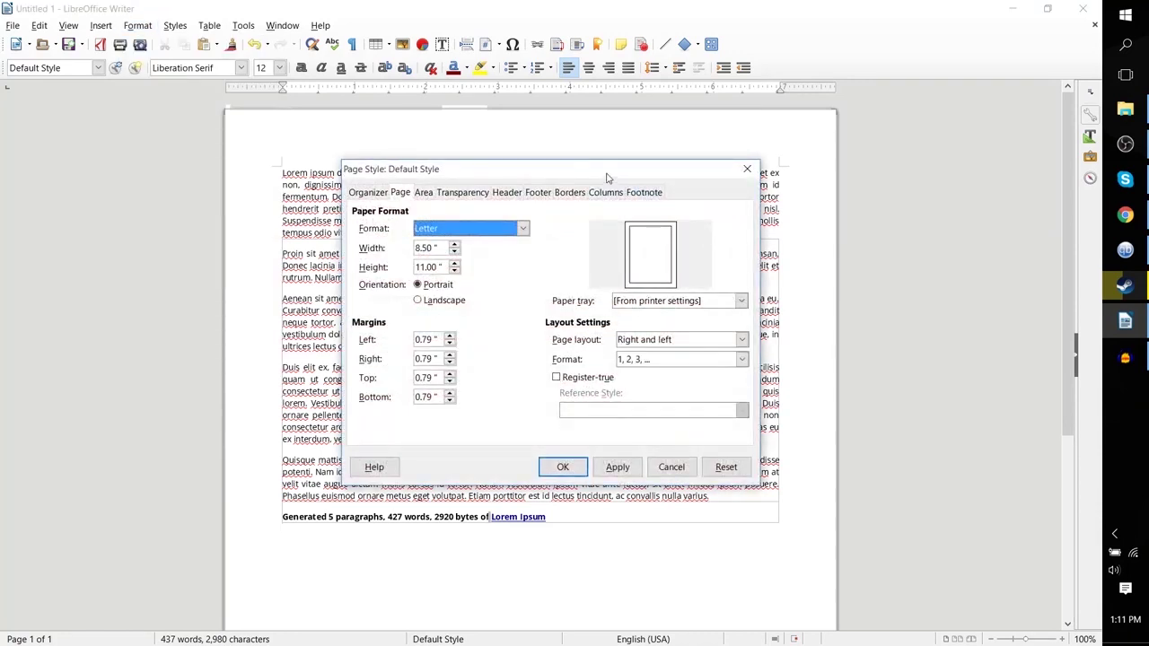
left_click_drag(607, 177, 632, 176)
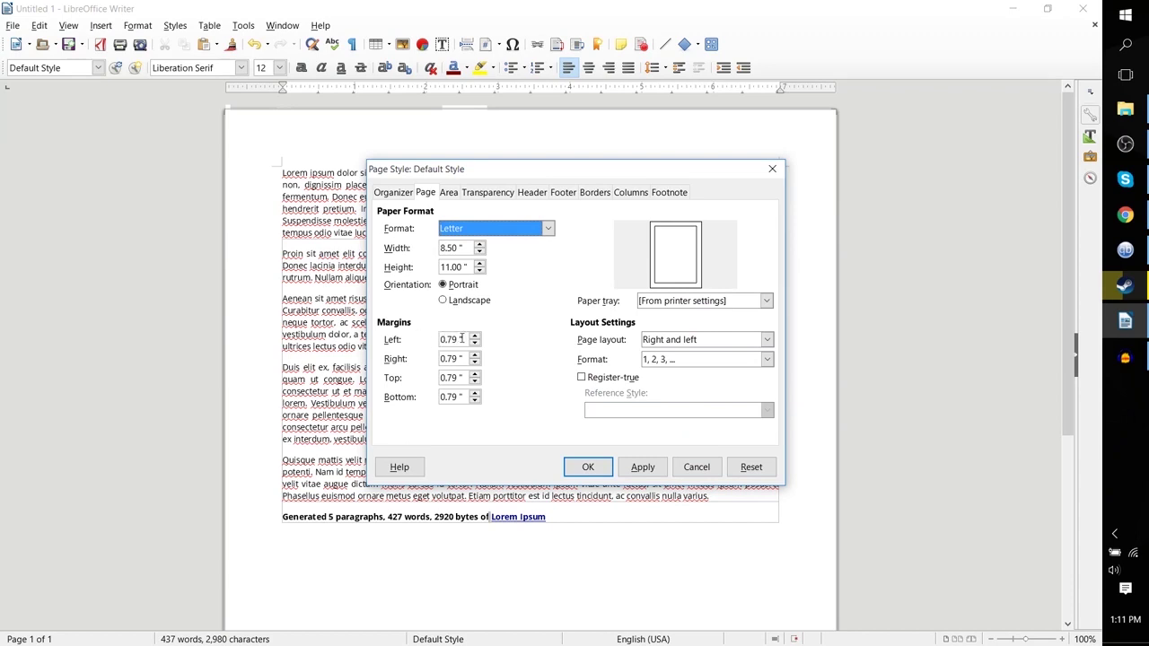
left_click_drag(462, 338, 438, 339)
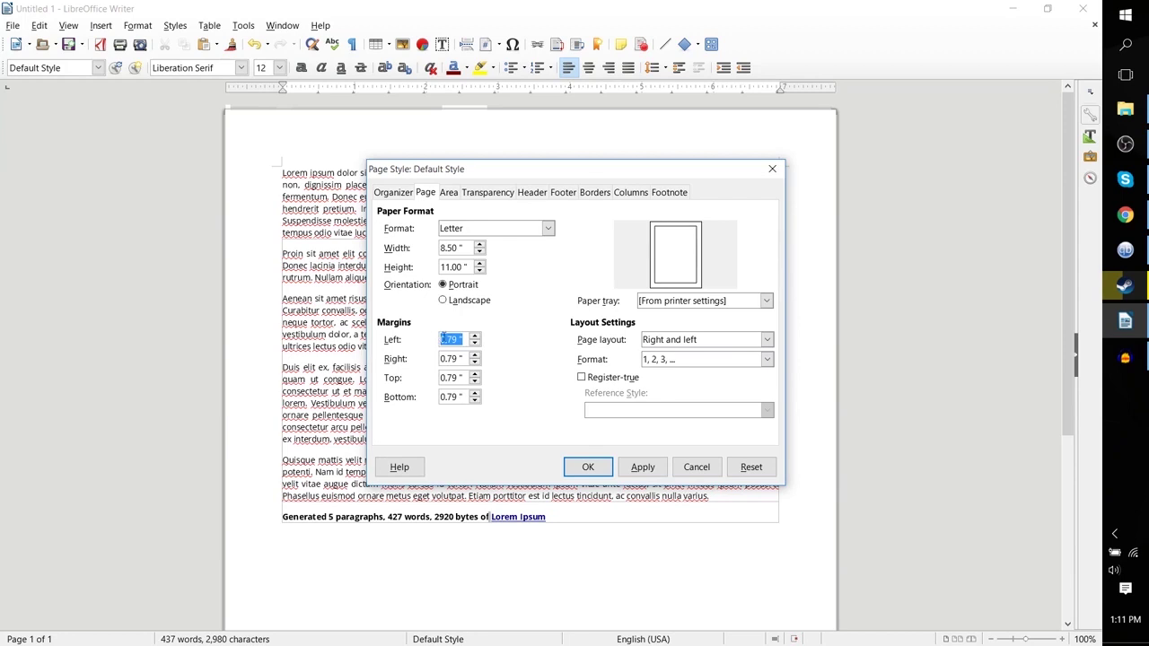
type("1")
left_click_drag(463, 358, 427, 397)
type("111")
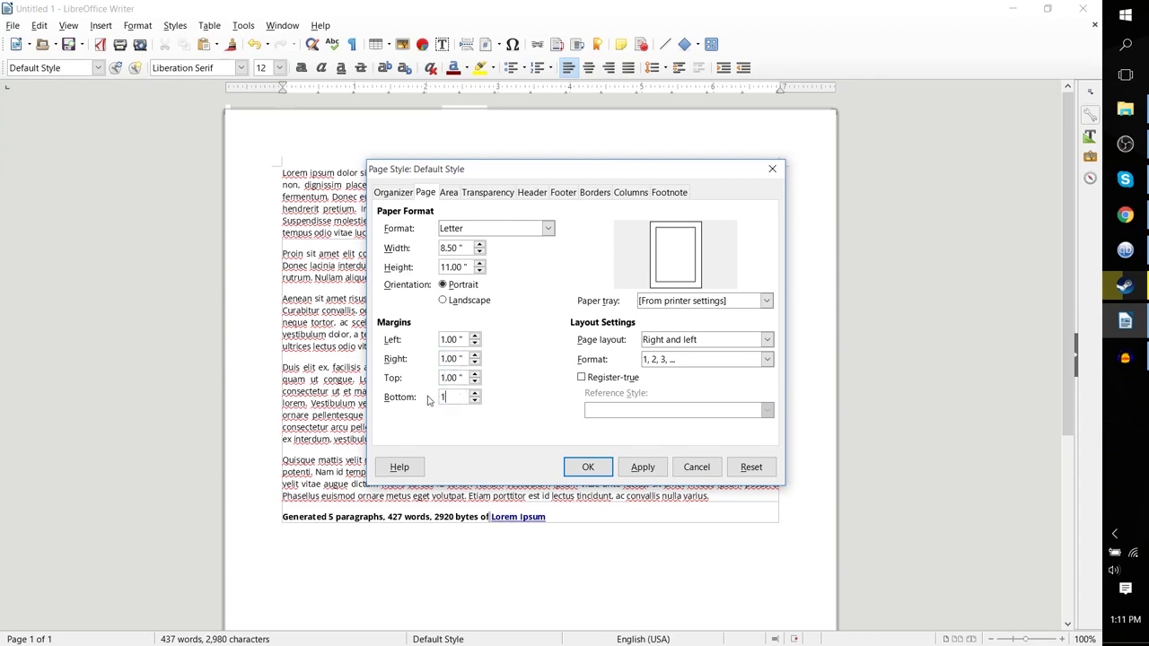
left_click(648, 469)
left_click(588, 467)
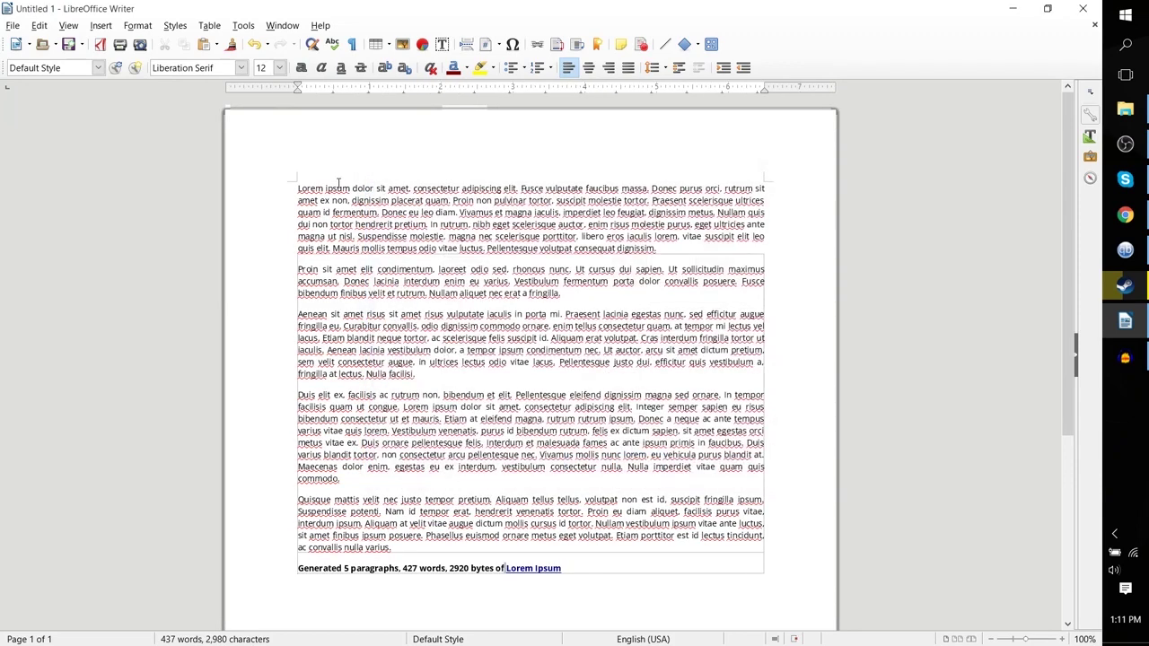
left_click(293, 188)
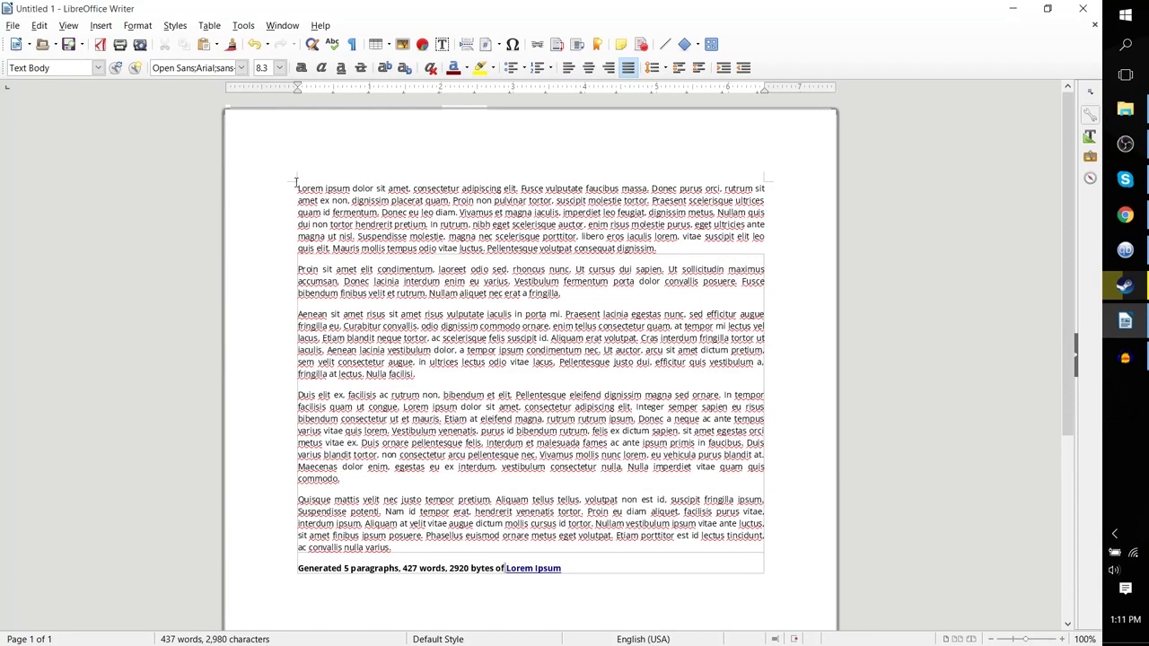
scroll(295, 182, "down", 1)
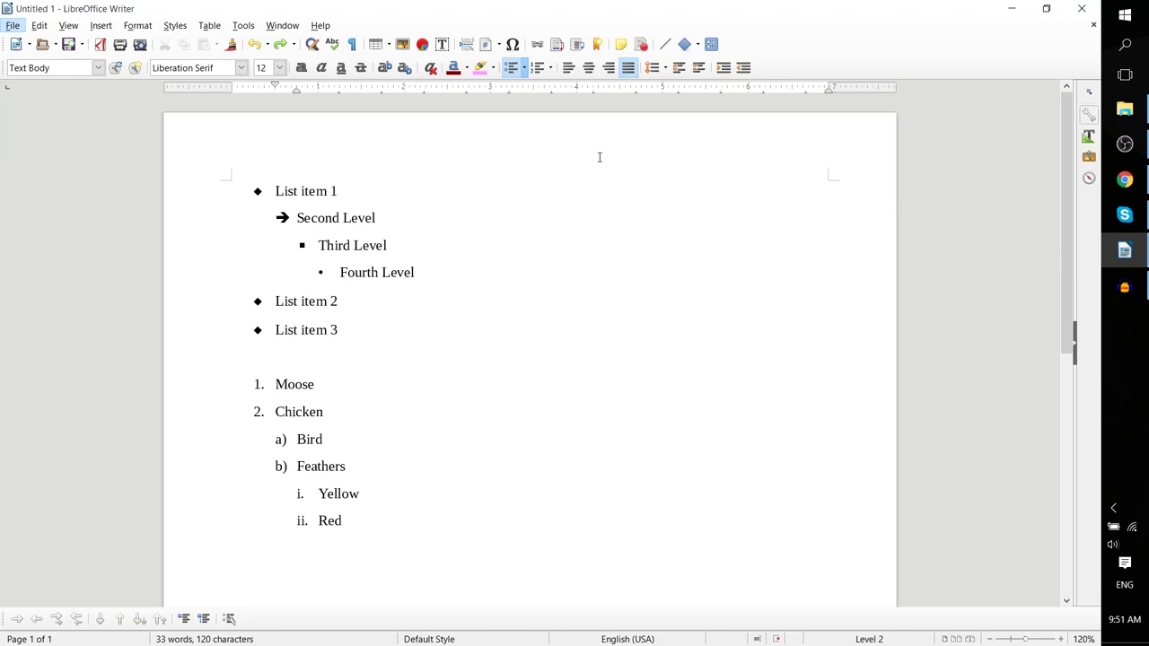
Step: Add a page header for the Default Style to the list document and view its header options
key("ctrl+z")
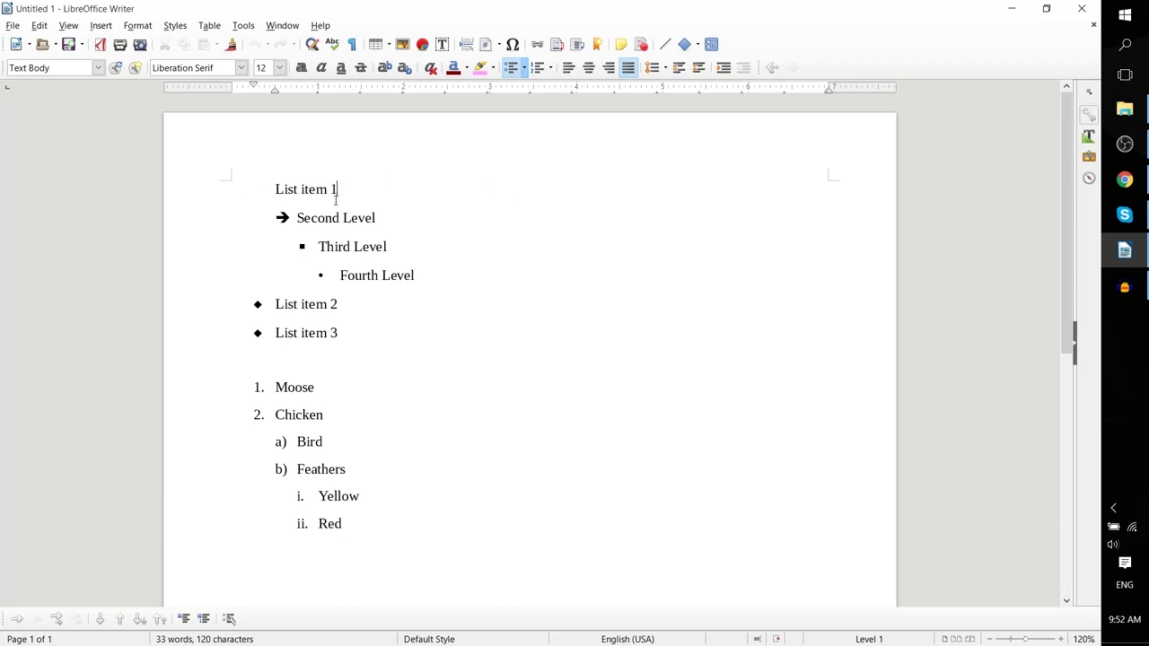
mouse_move(769, 162)
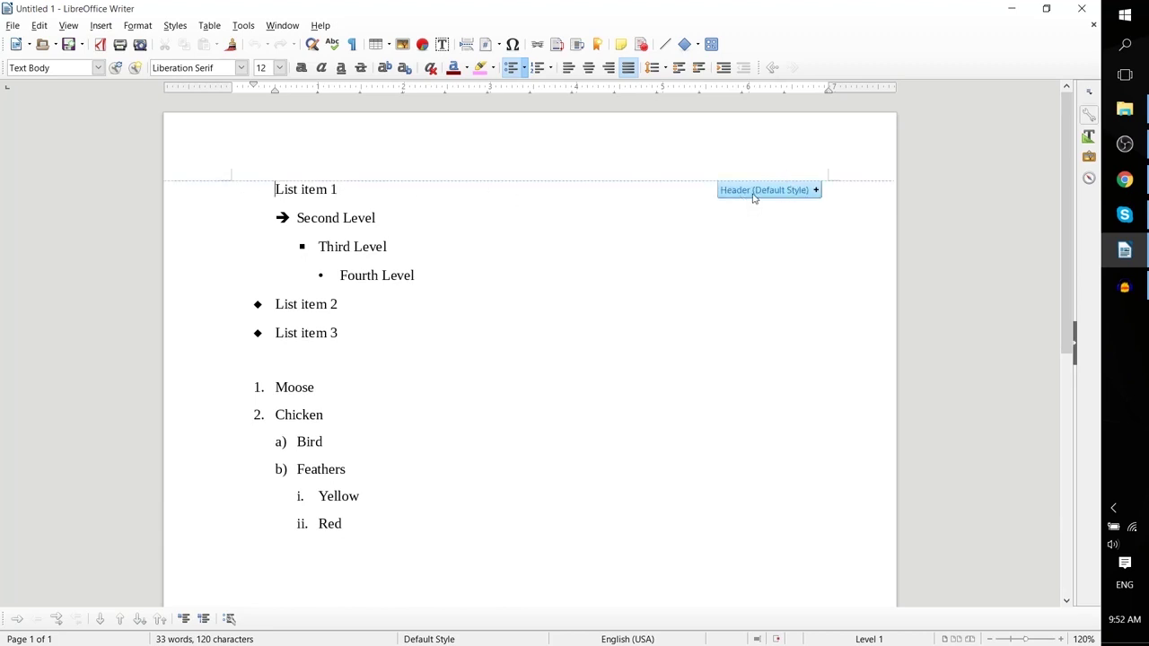
left_click(817, 190)
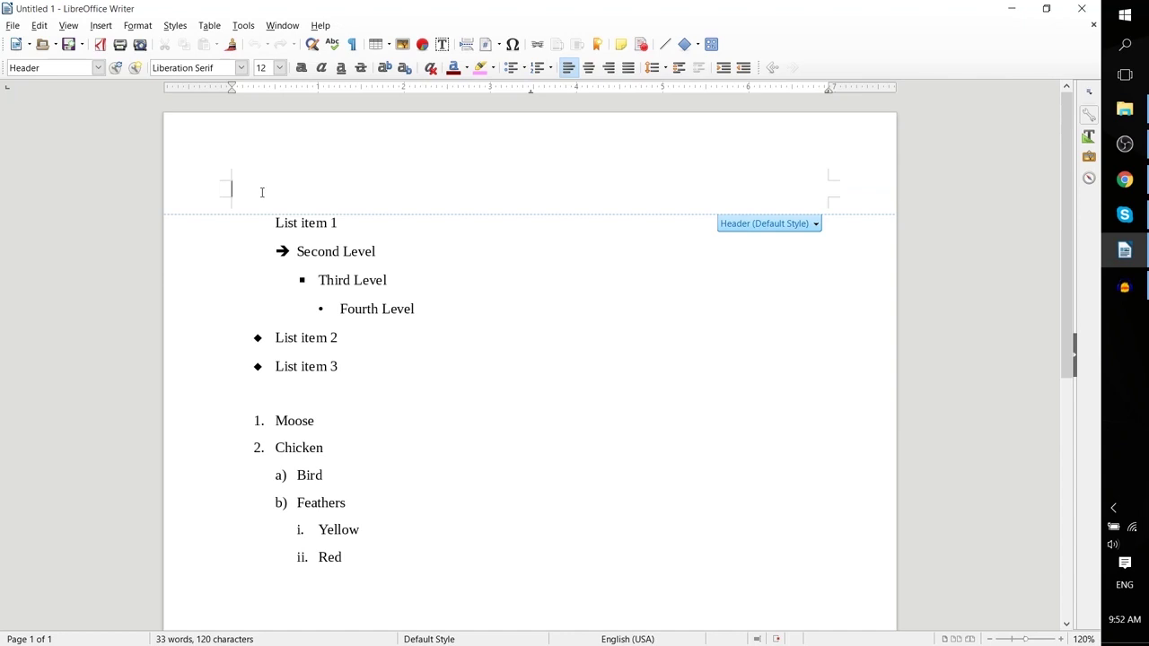
left_click(813, 224)
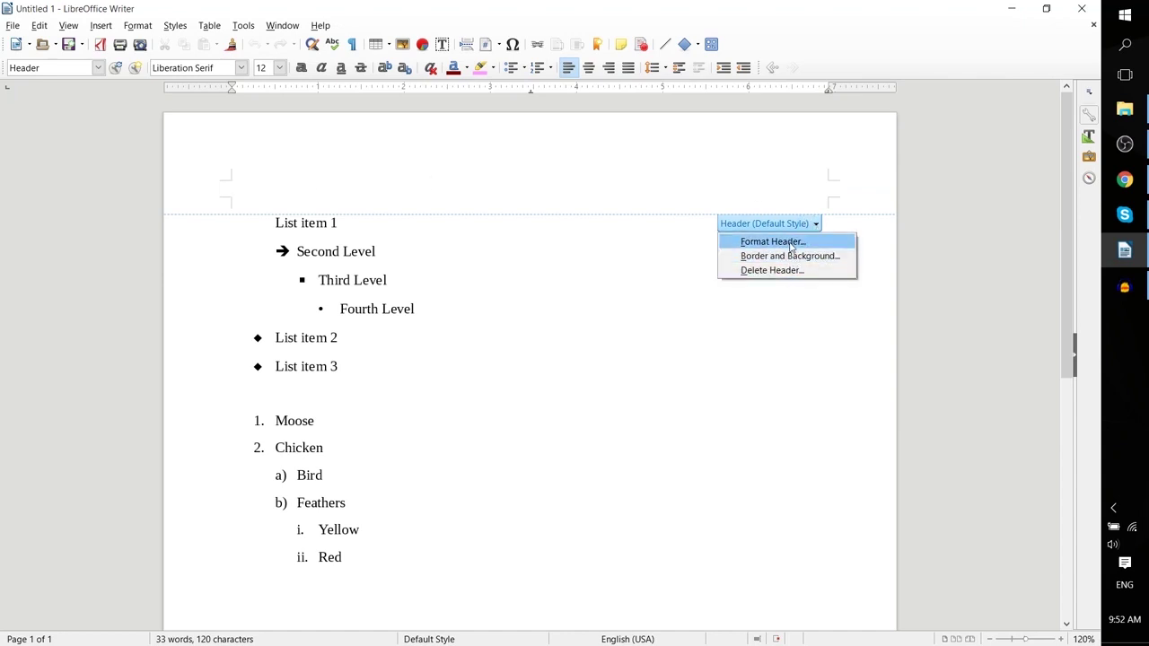
left_click(813, 223)
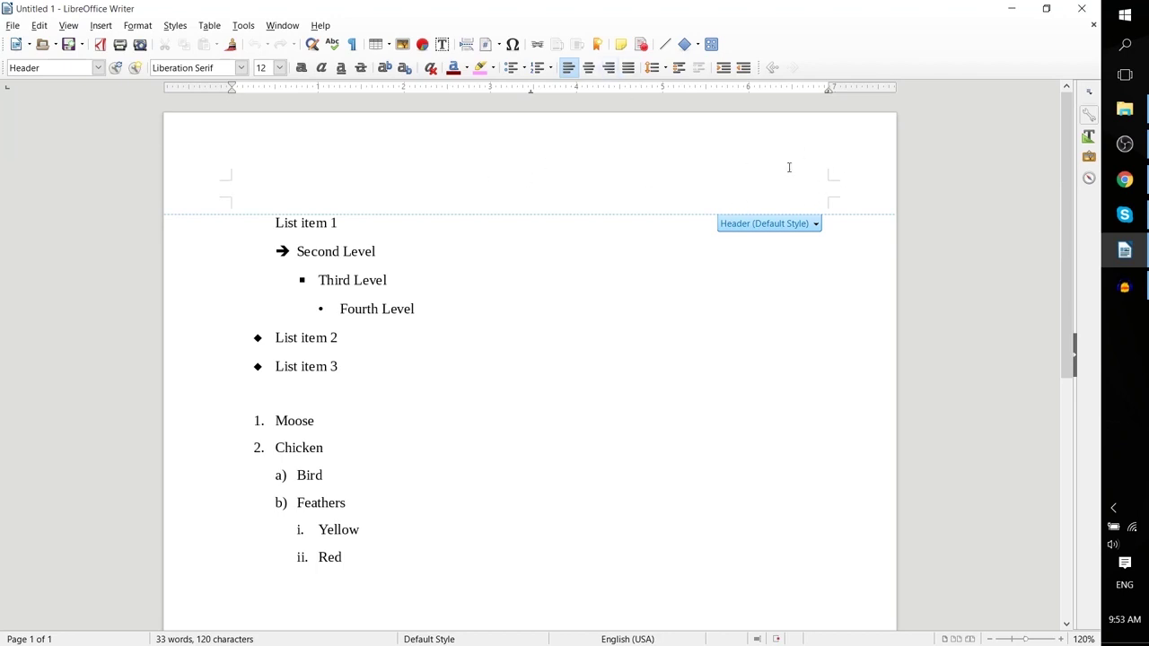
Step: Right-align the header and enter the author's first name with "Page # of #" on the line below
left_click(609, 69)
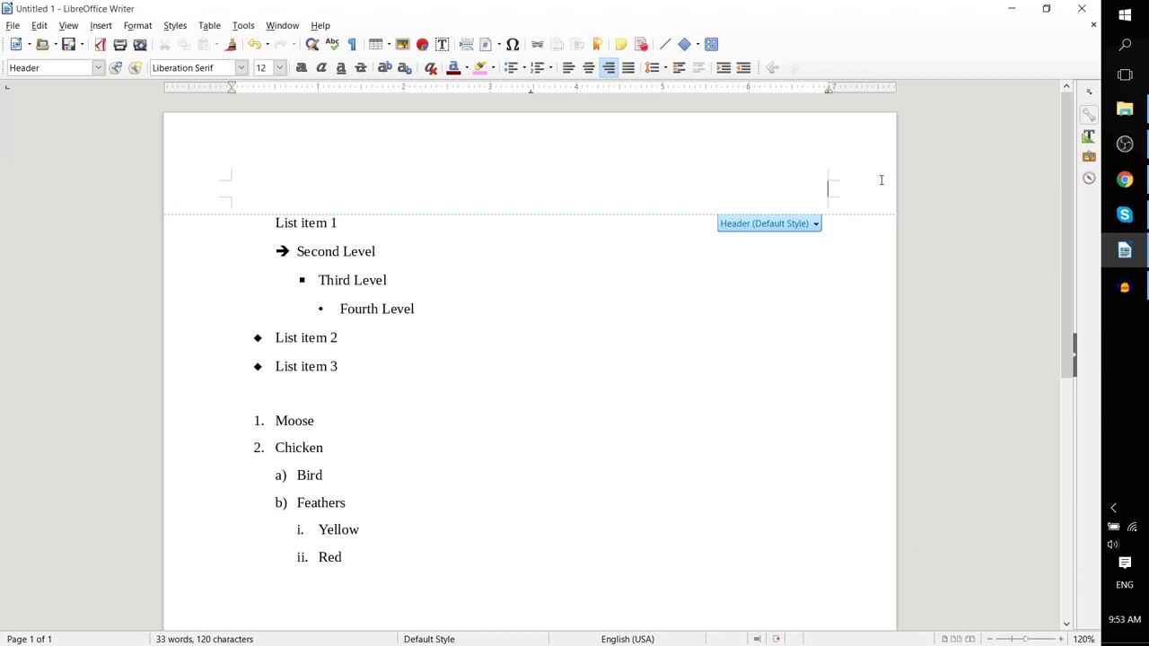
type("Chris")
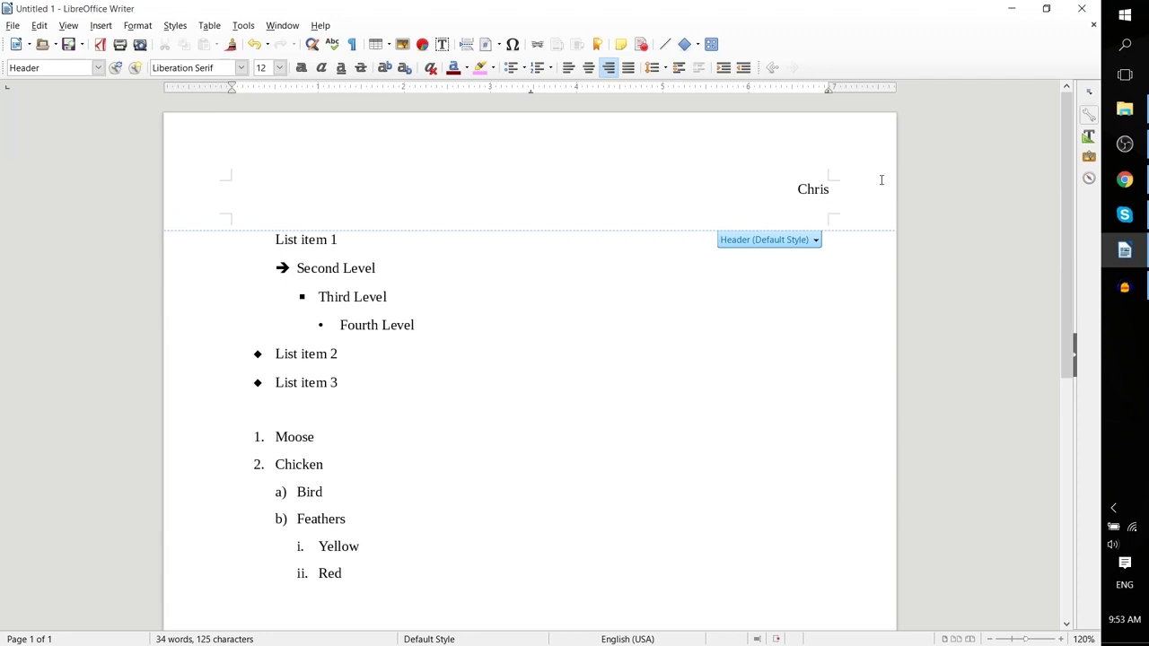
key("Return")
type("Page # of #")
key("Left")
key("Left")
key("Left")
key("Left")
key("Left")
key("Left")
key("shift+Right")
Step: Add empty paragraphs after the last list item "Red" until the document extends onto a second page
left_click_drag(275, 239, 400, 564)
scroll(429, 587, "down", 7)
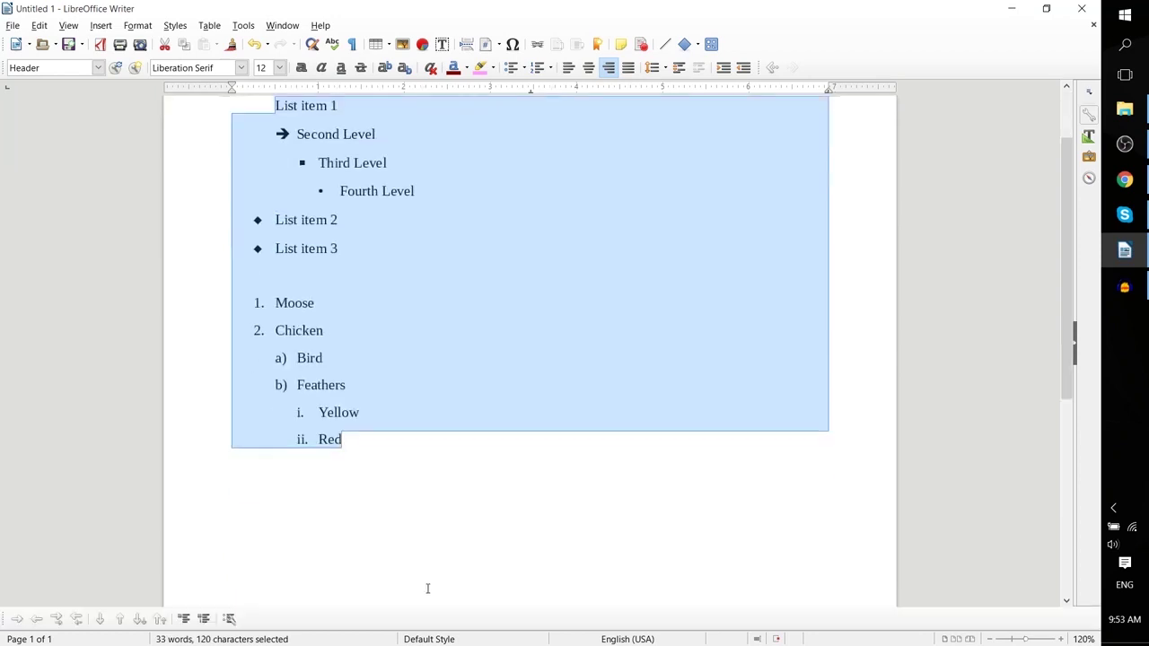
key("Return")
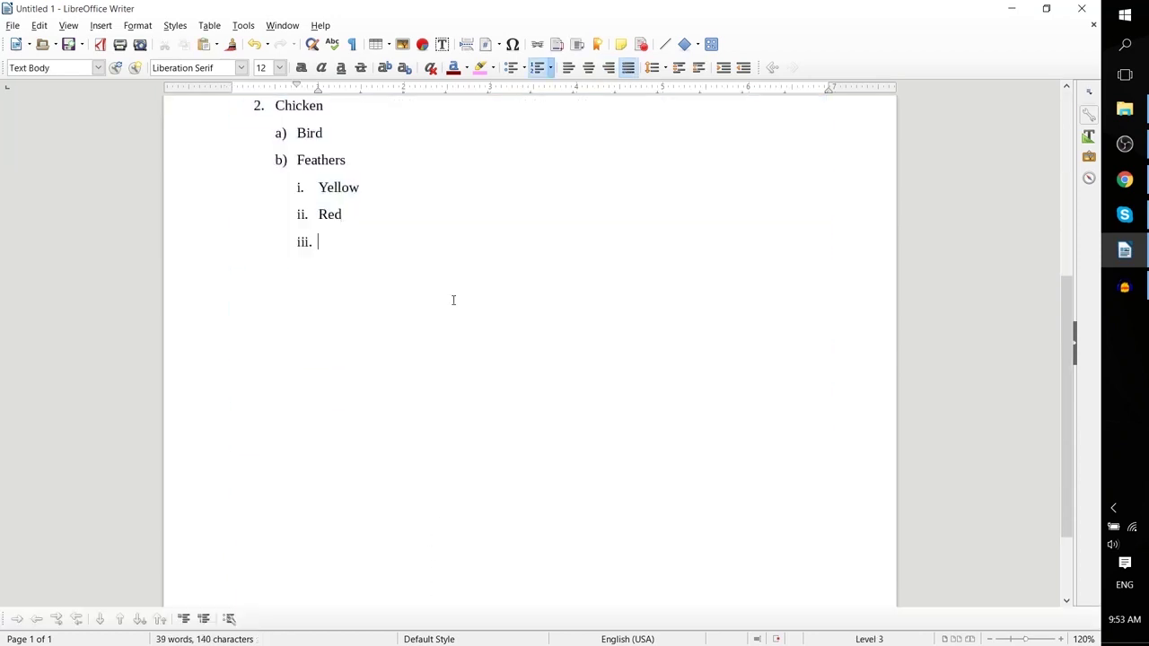
key("Return")
key("Return")
key("Return")
key("Return")
key("Return")
key("Return")
key("Return")
key("Return")
key("Return")
key("Return")
key("Return")
key("Return")
key("Return")
key("Return")
key("Return")
key("Return")
key("Return")
key("Return")
key("Return")
key("Return")
key("BackSpace")
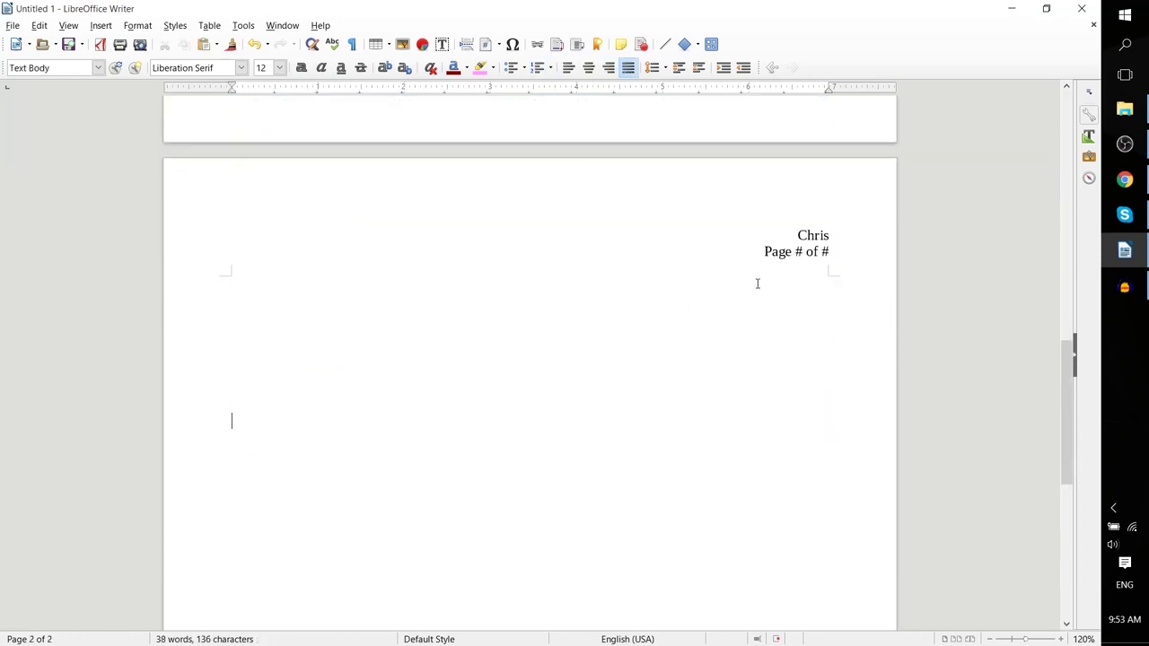
Step: Replace the last # in the header's "Page # of #" line with a Page Count field
left_click(797, 251)
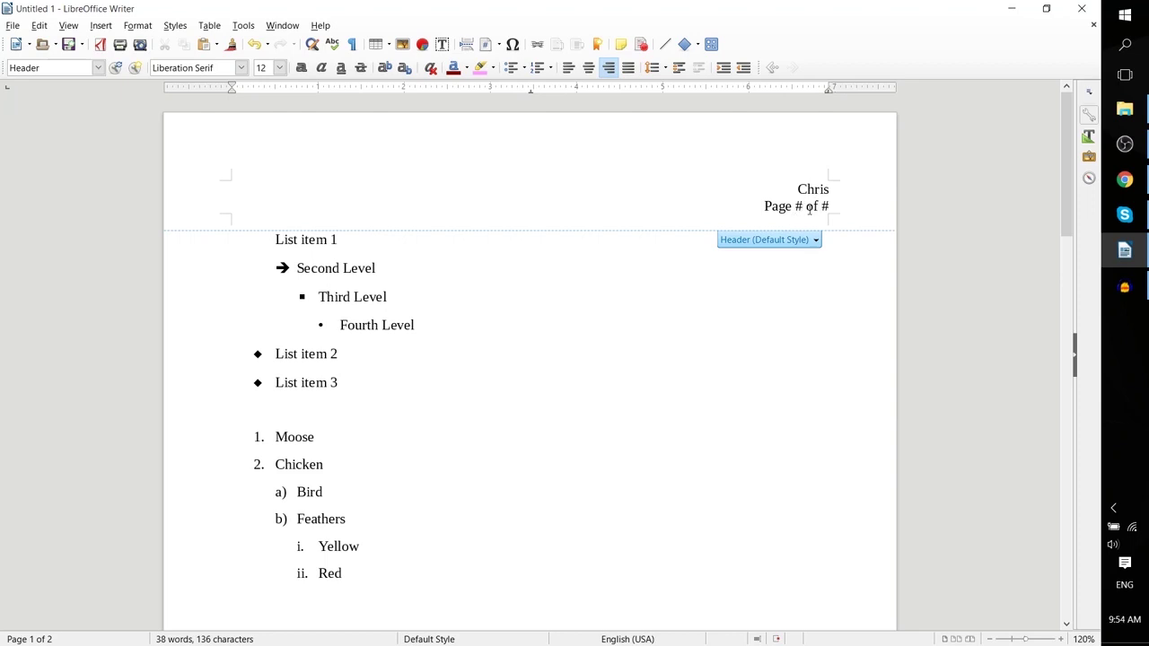
left_click_drag(819, 206, 837, 207)
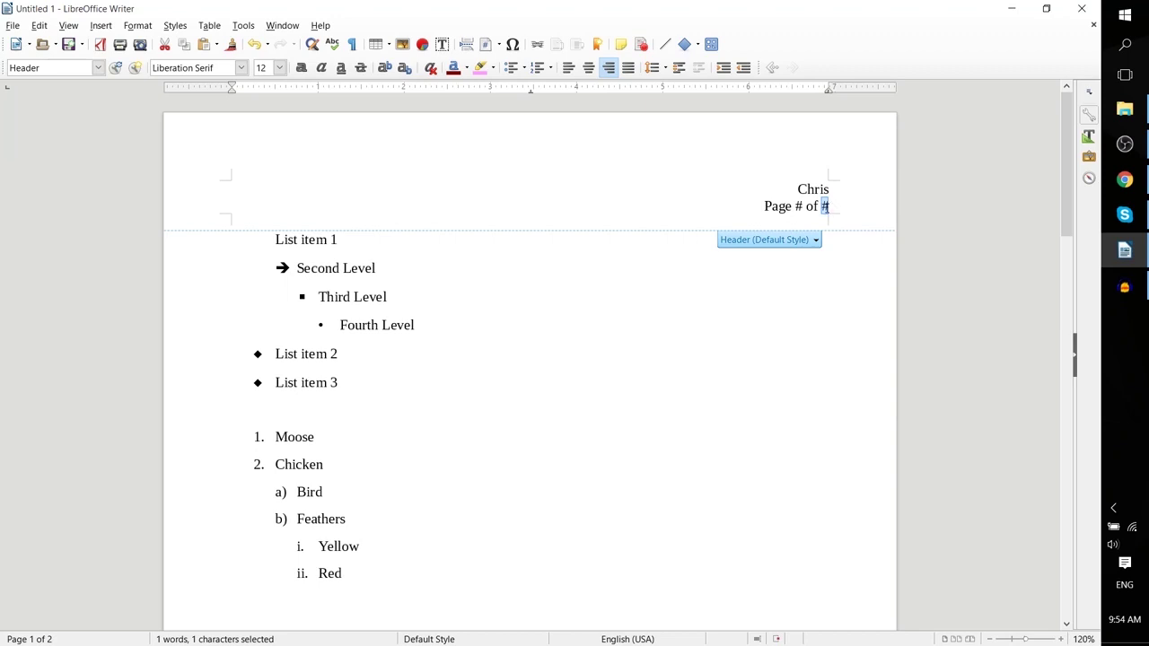
left_click(826, 207)
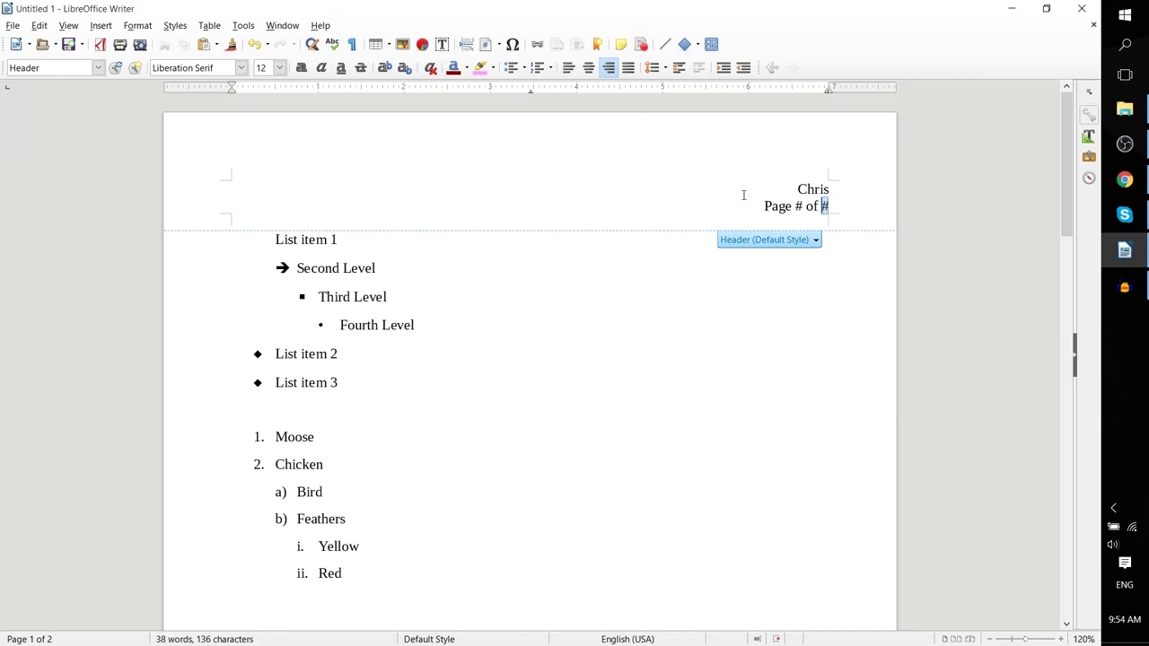
key("shift+Left")
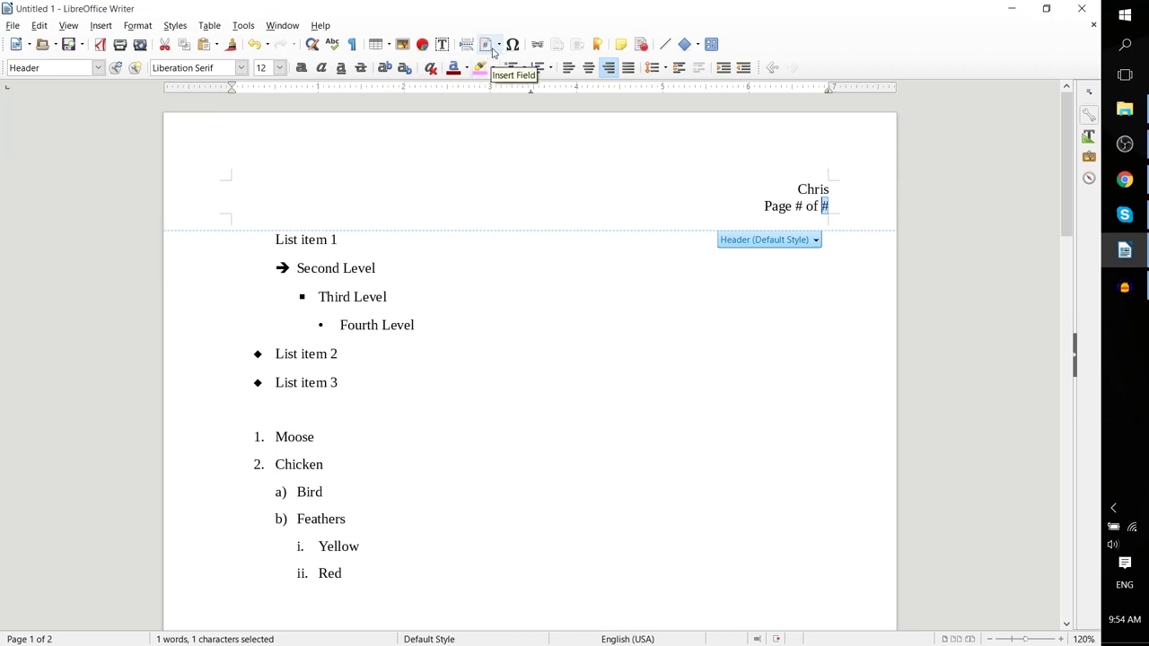
left_click(499, 50)
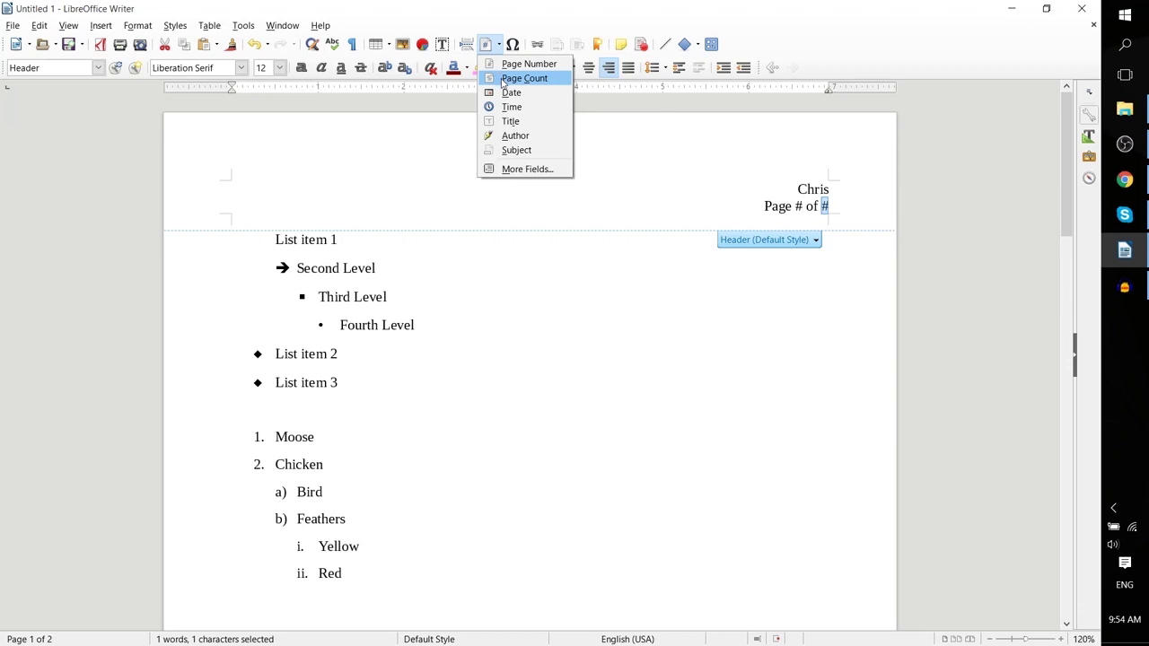
left_click(505, 81)
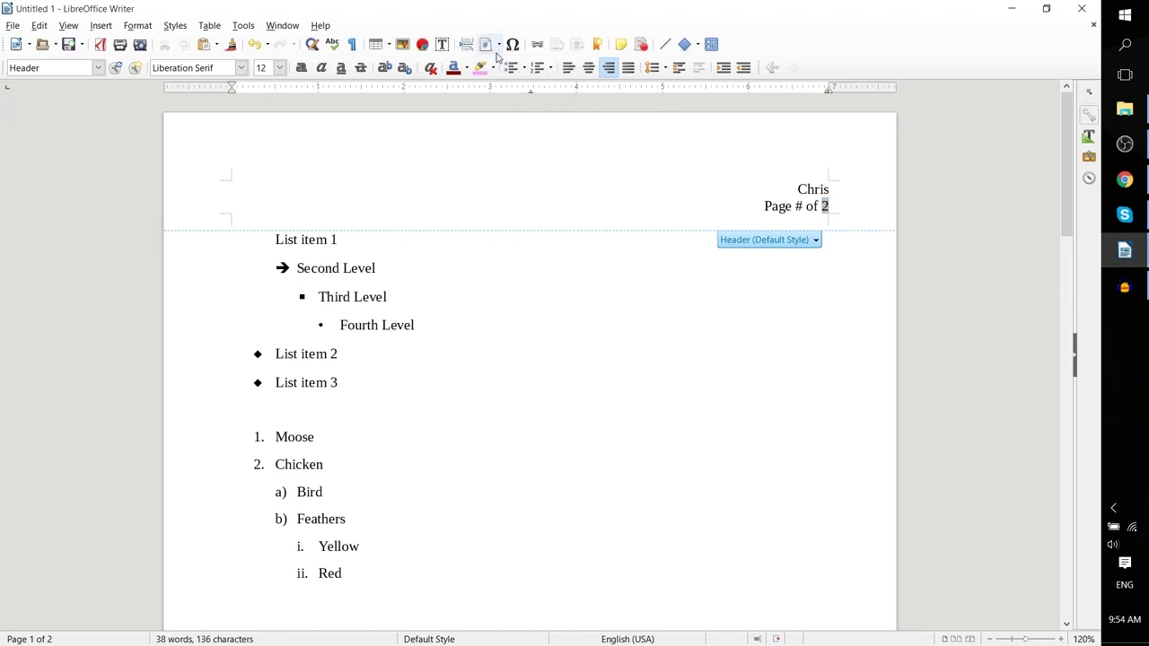
Step: Replace the remaining # after "Page" in the header with a Page Number field
left_click(823, 206)
left_click(823, 207)
double_click(797, 206)
left_click(797, 207)
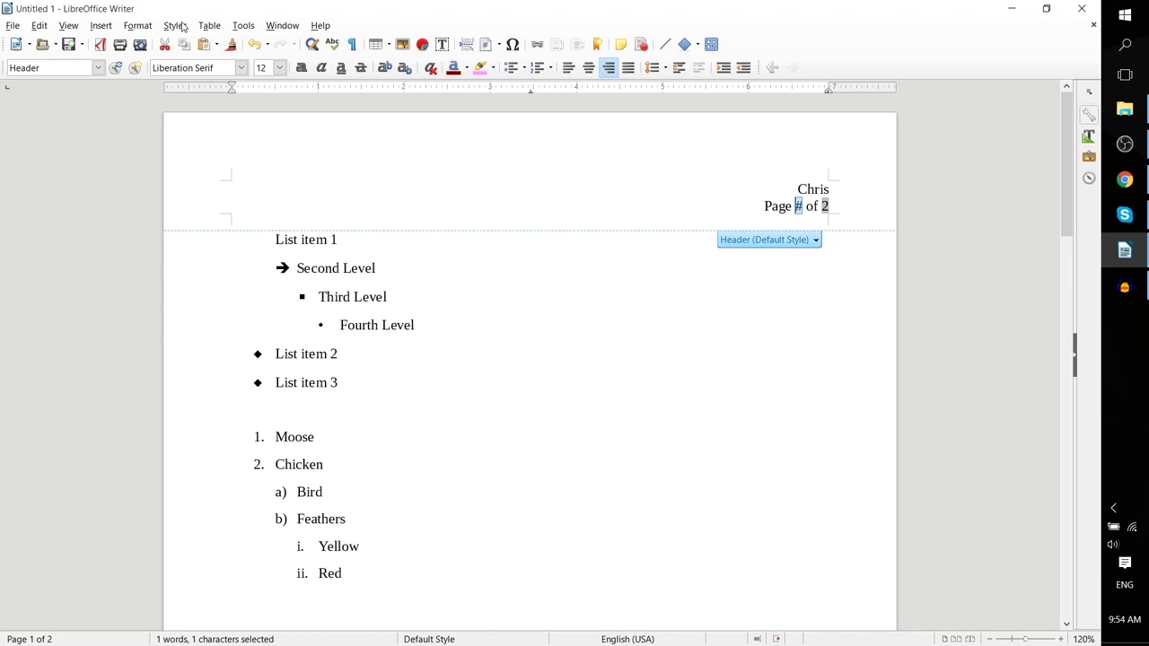
left_click(496, 46)
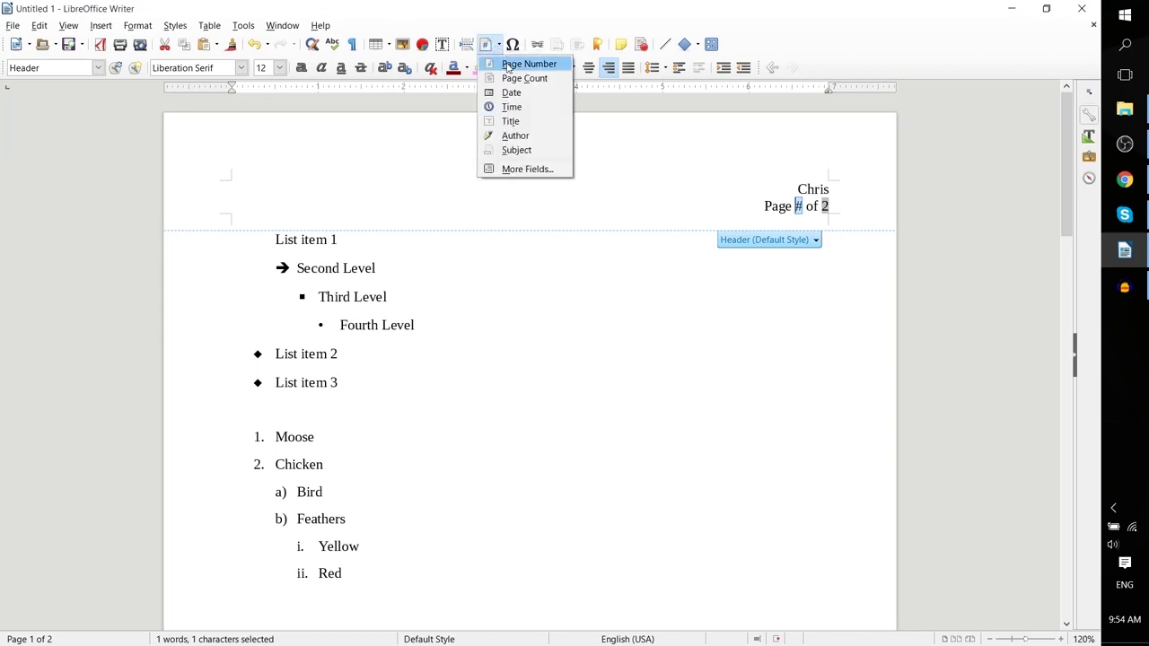
left_click(508, 65)
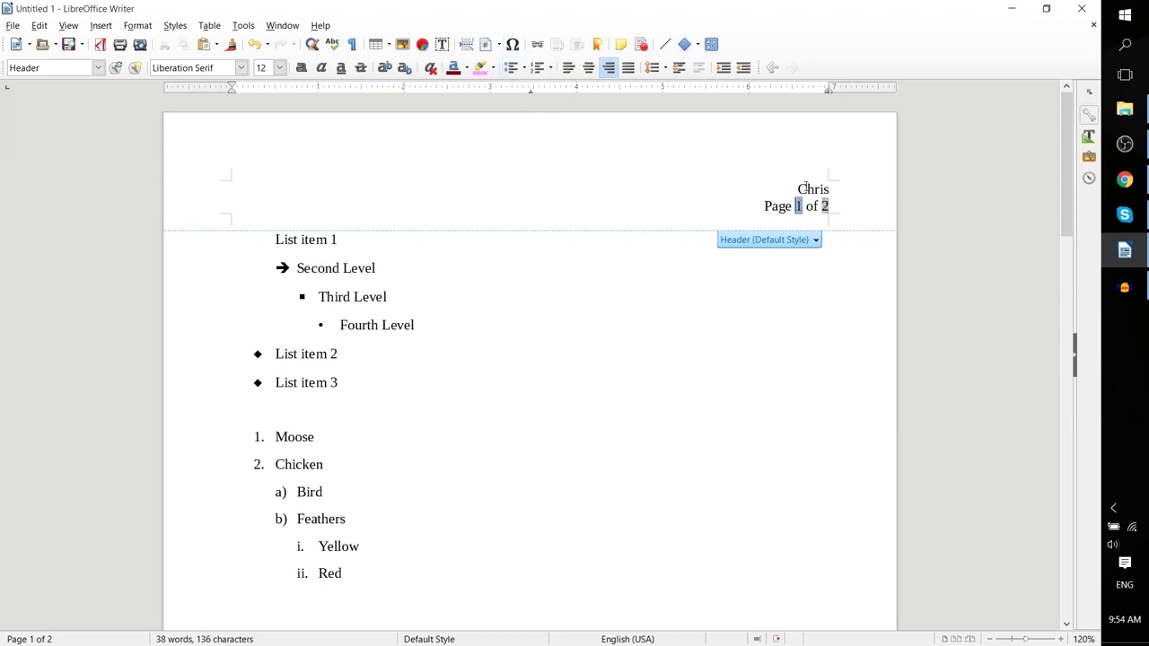
Step: Examine how the page number and page count fields appear in the second page's header
key("shift+Left")
key("Left")
scroll(864, 300, "down", 3)
scroll(863, 301, "down", 8)
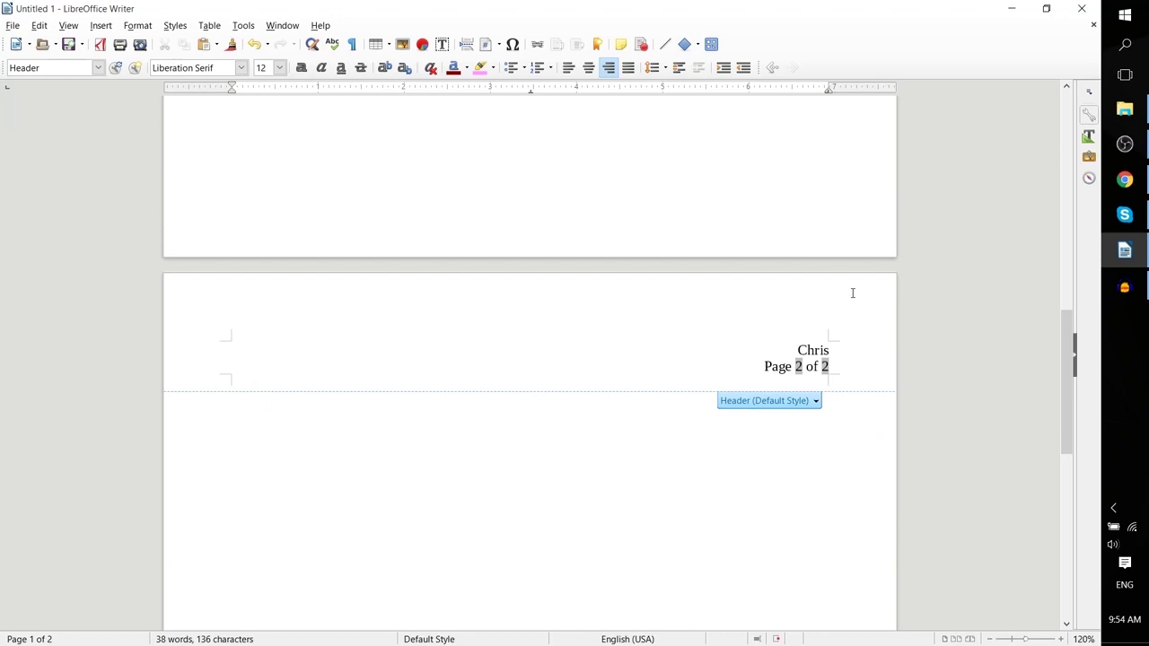
scroll(853, 292, "down", 1)
left_click_drag(837, 275, 794, 275)
left_click(797, 275)
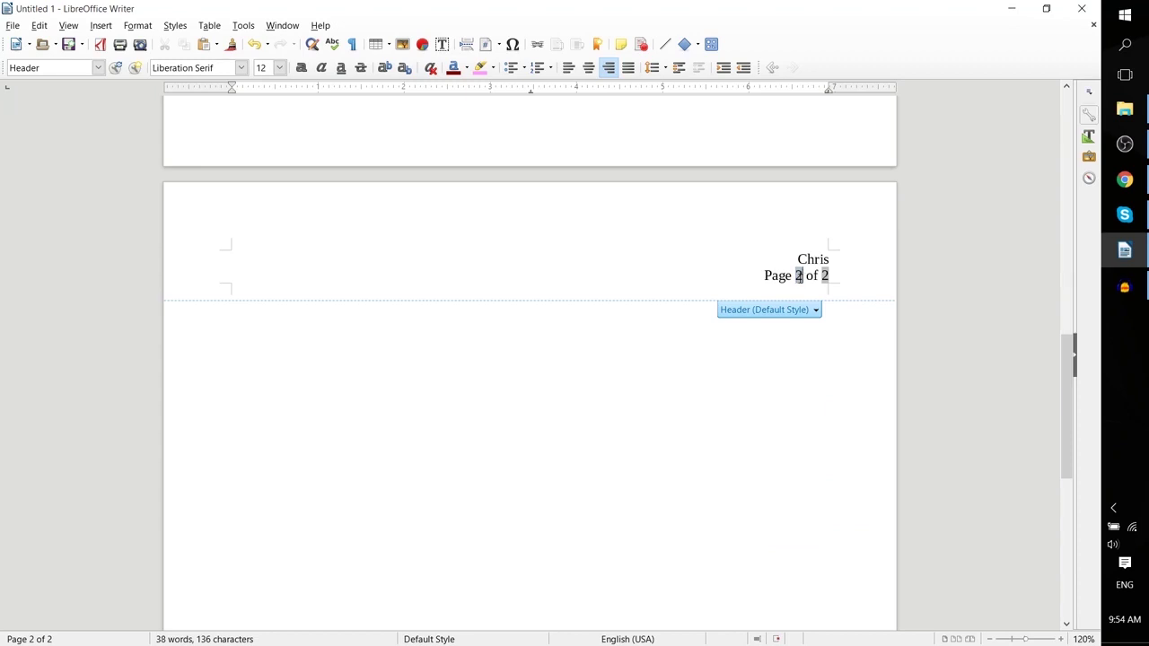
double_click(796, 276)
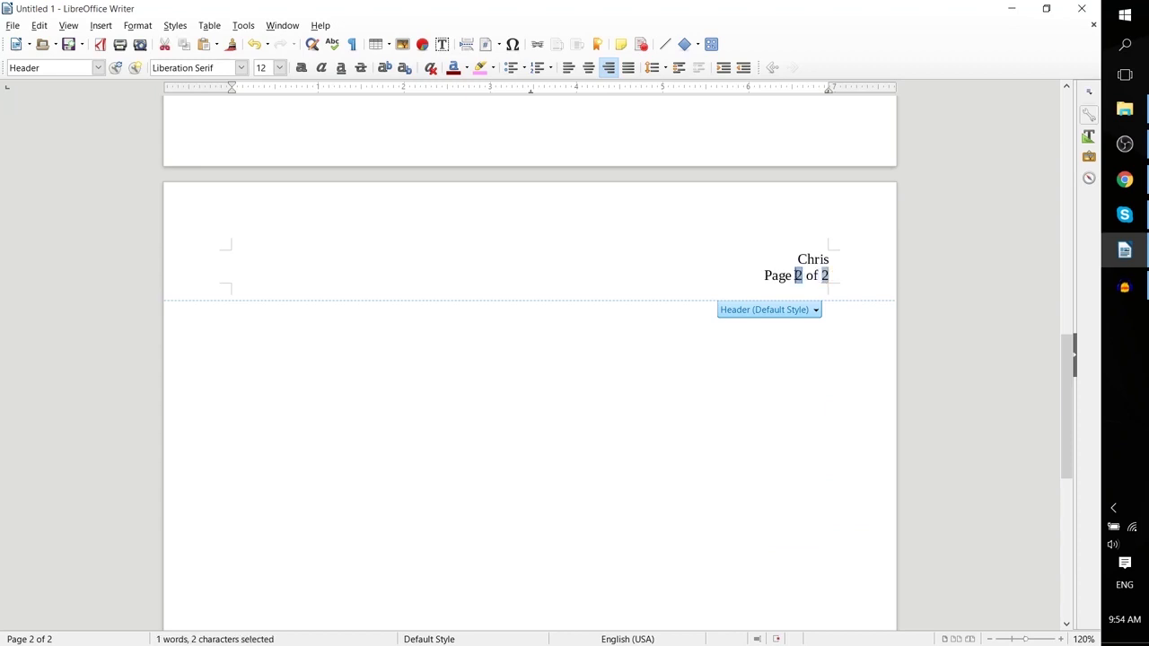
Step: Insert a page break on the second page and check the header fields across all pages
left_click(755, 428)
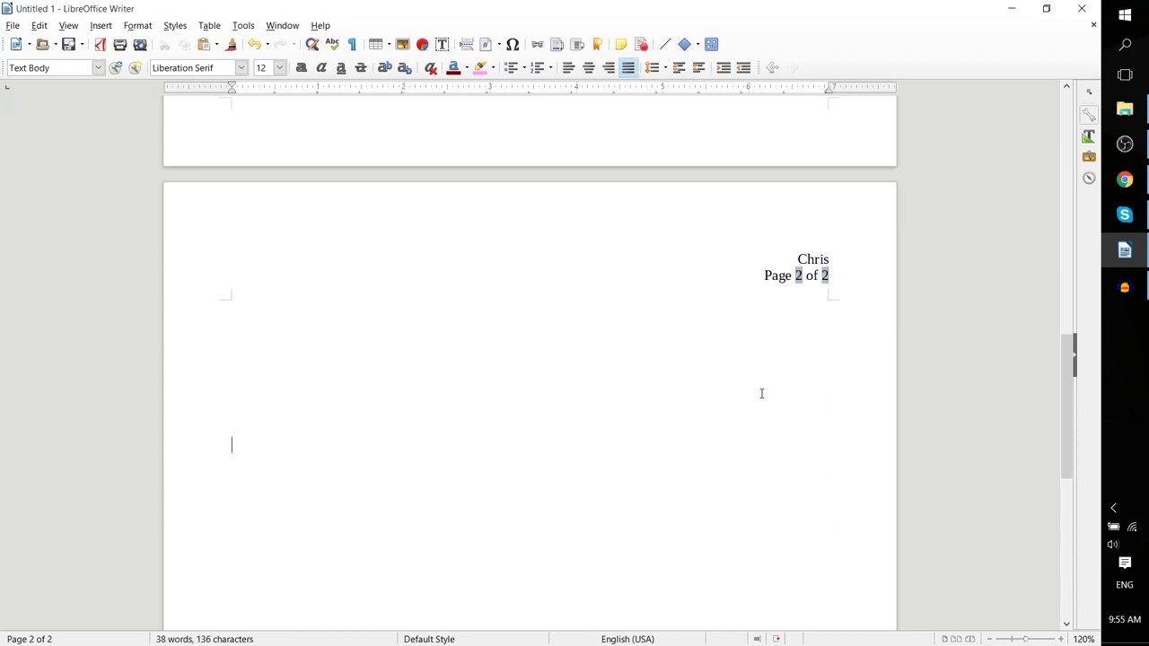
key("ctrl+Return")
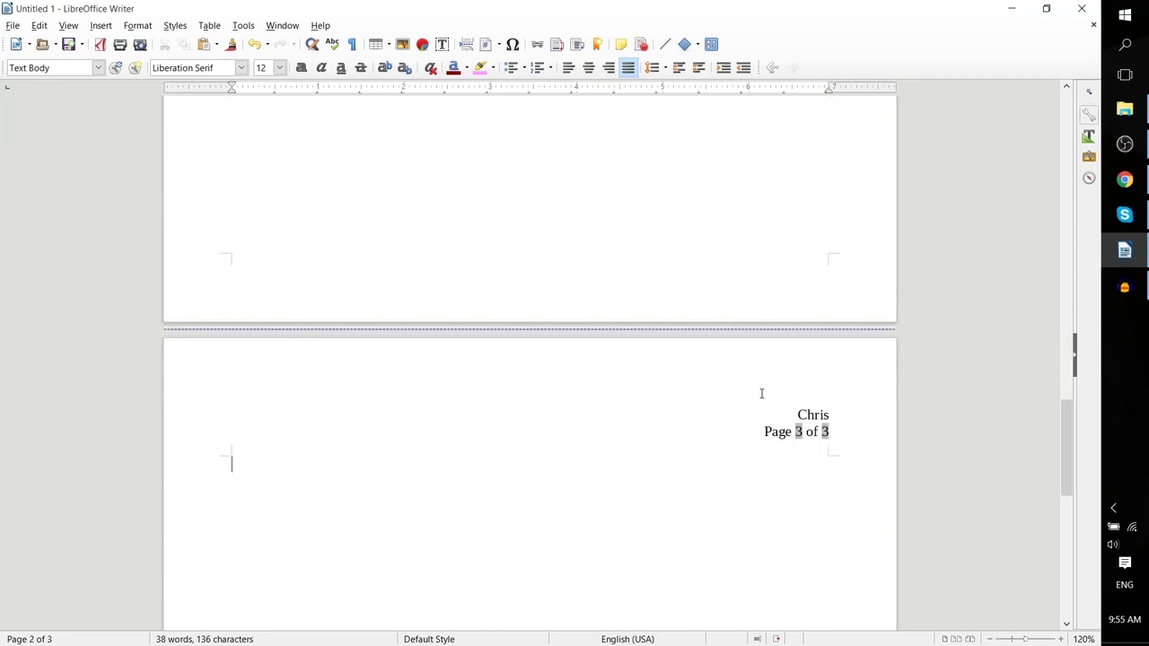
scroll(742, 394, "down", 1)
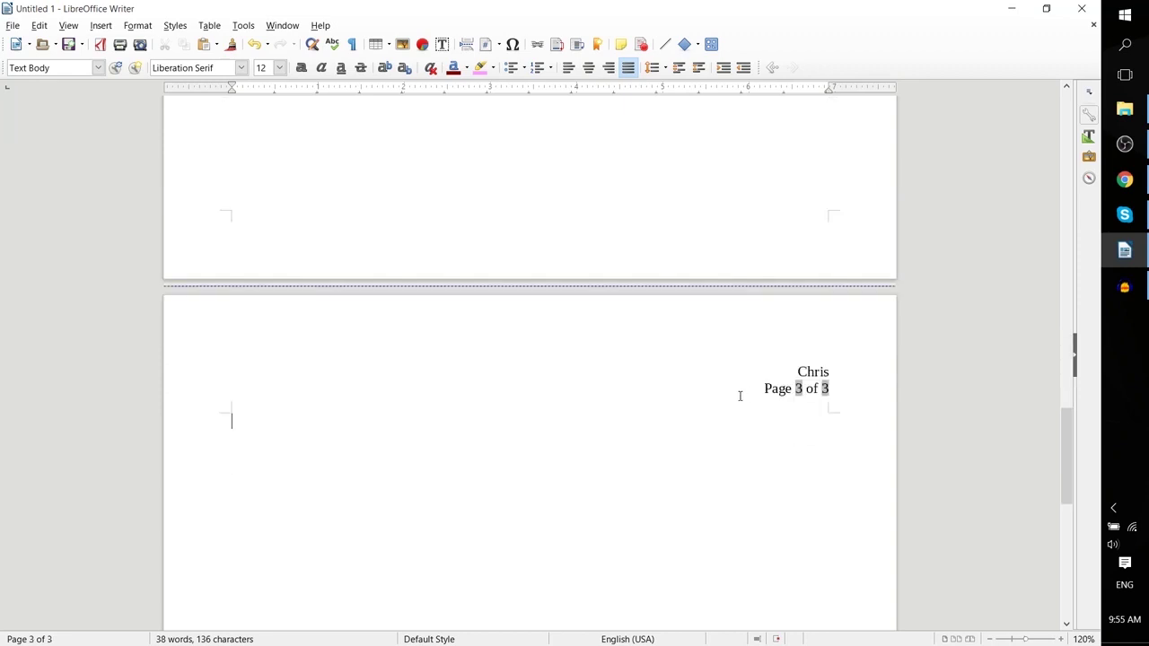
left_click(798, 387)
scroll(798, 321, "up", 15)
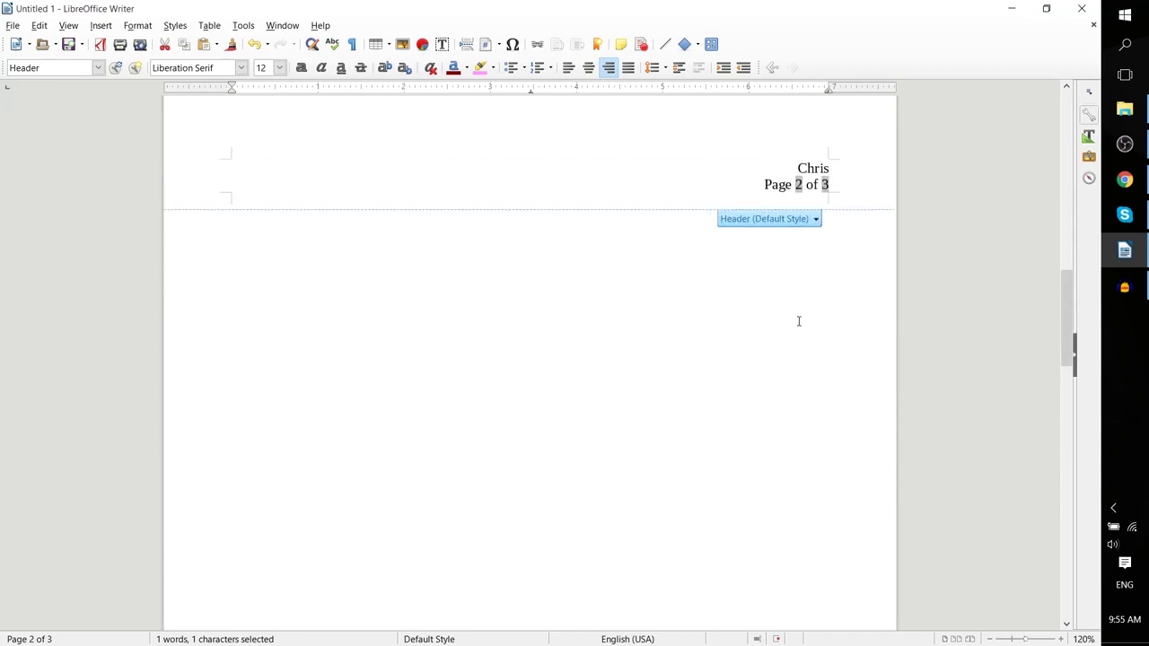
scroll(862, 243, "up", 2)
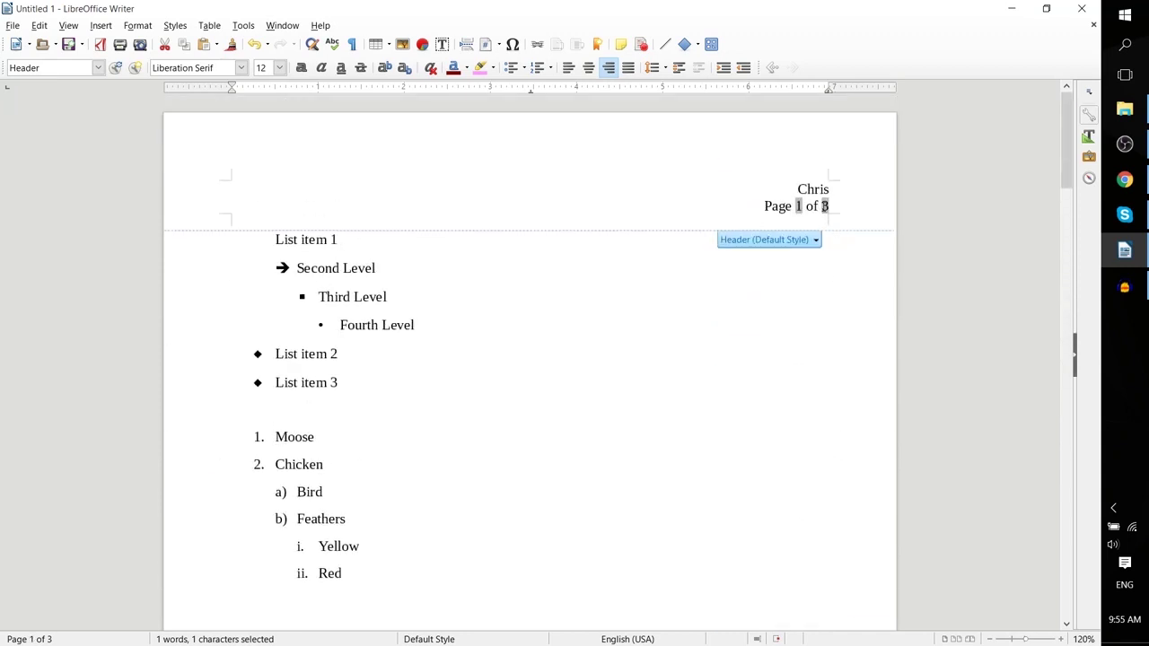
Step: Insert a Date field on a new line below the page number line in the header
left_click(836, 205)
key("Return")
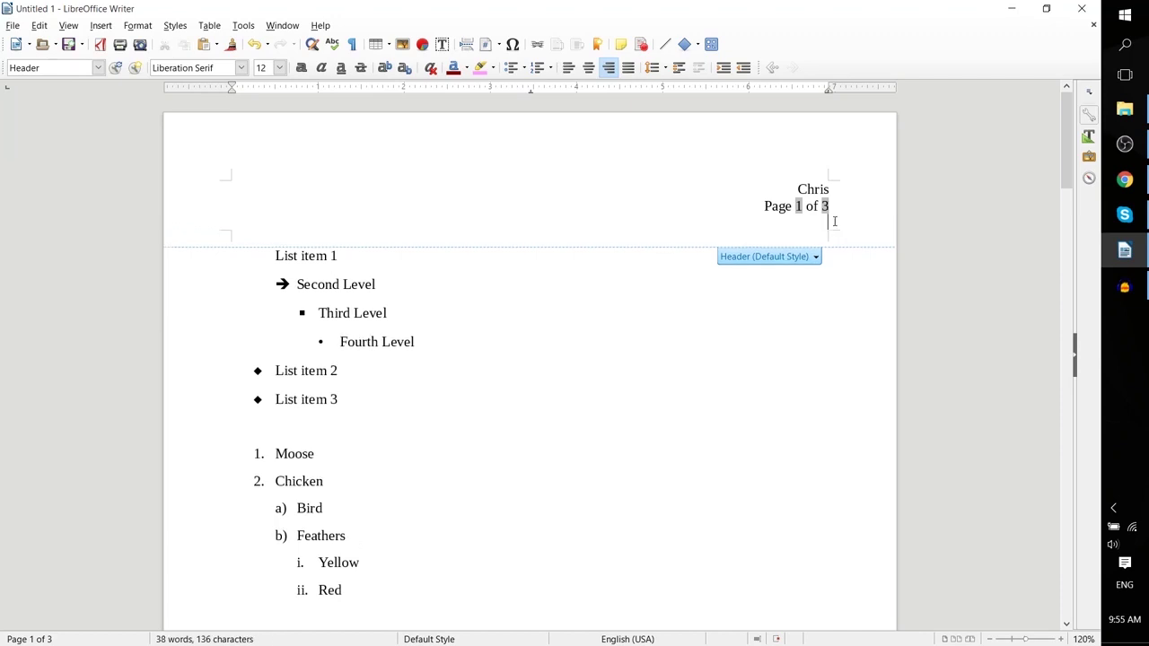
left_click(497, 45)
left_click(512, 93)
left_click_drag(849, 225, 700, 210)
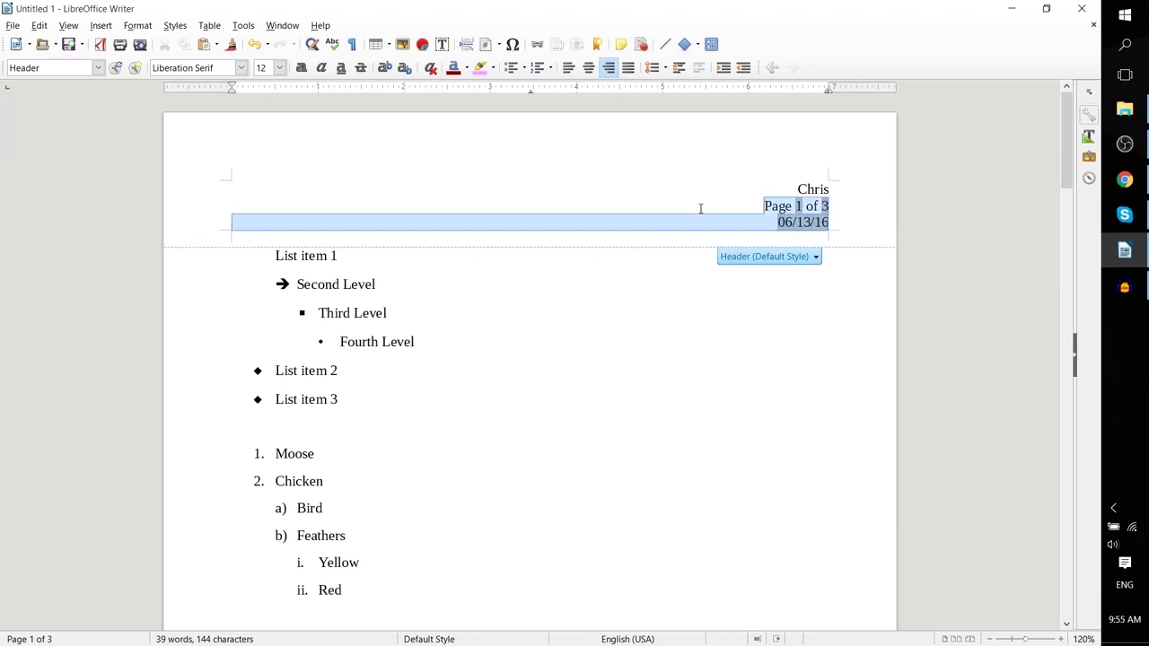
left_click(808, 224)
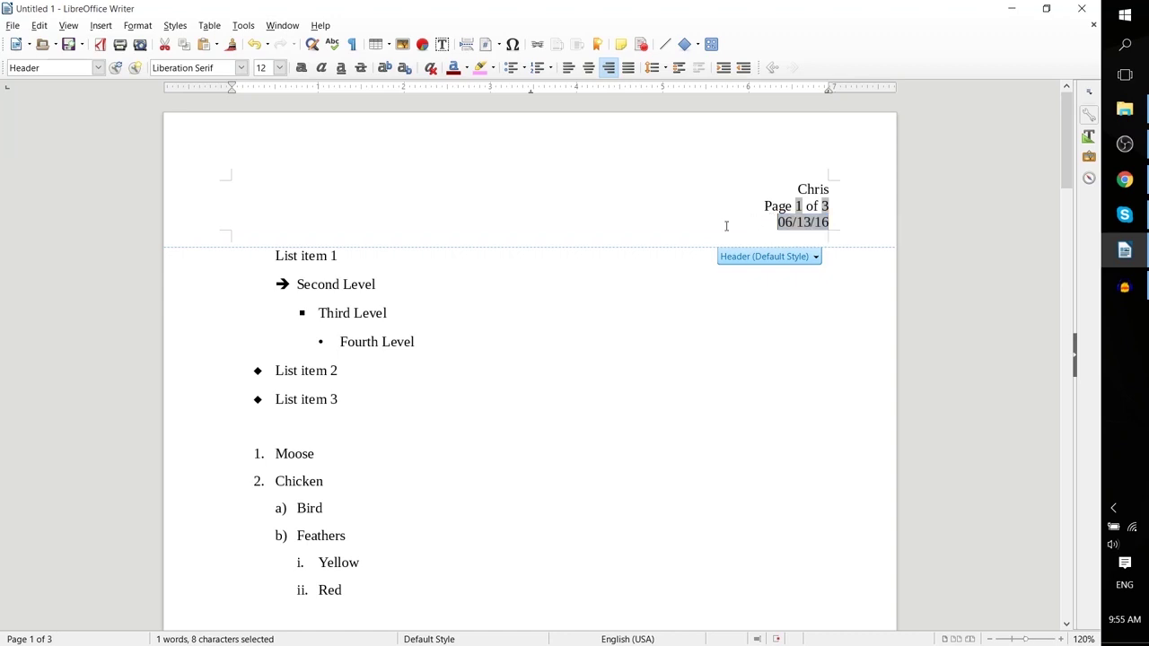
Step: Add a footer to the Default Style pages from the first page and centre its paragraph
left_click(489, 234)
scroll(489, 235, "down", 7)
scroll(465, 259, "up", 5)
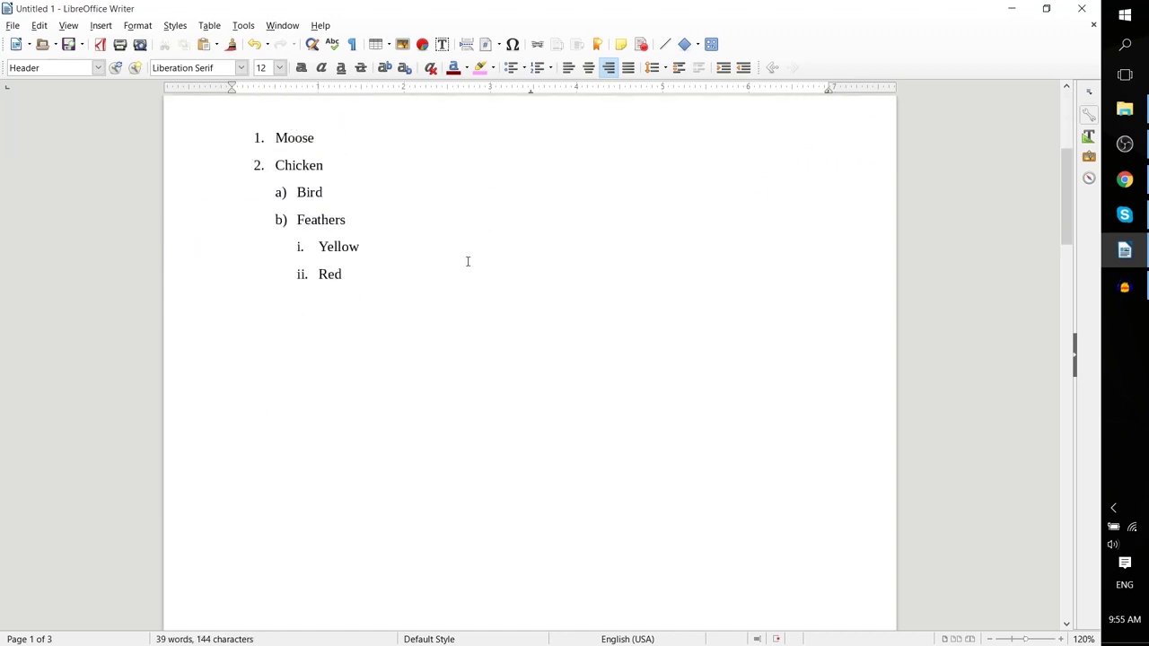
scroll(487, 254, "down", 14)
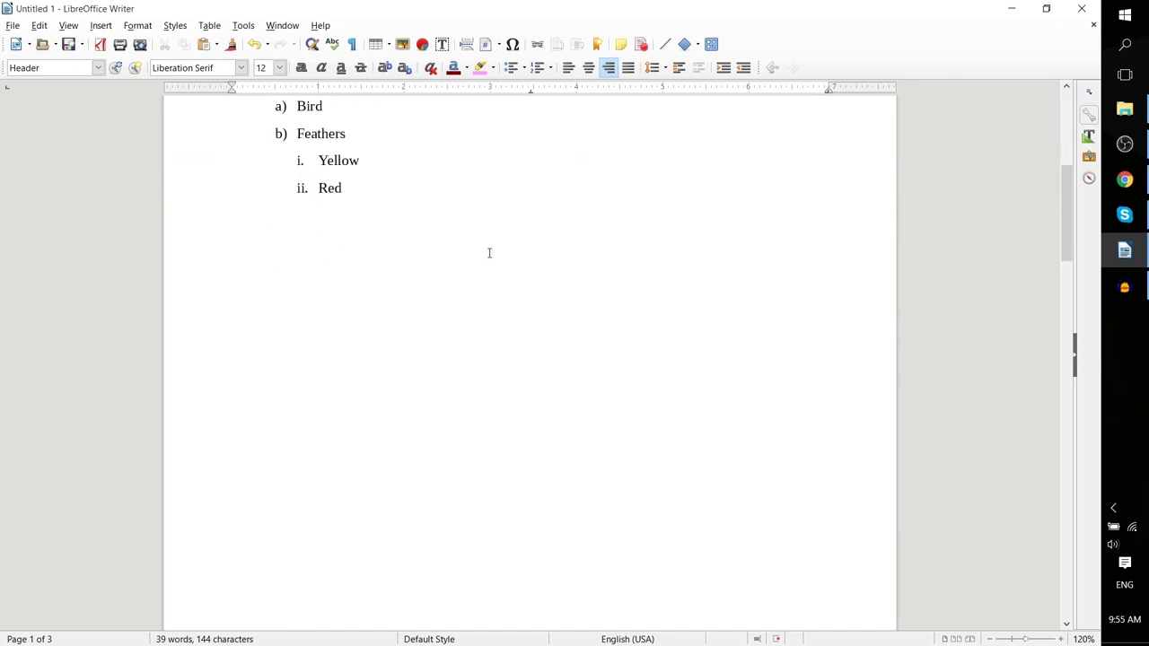
left_click(516, 401)
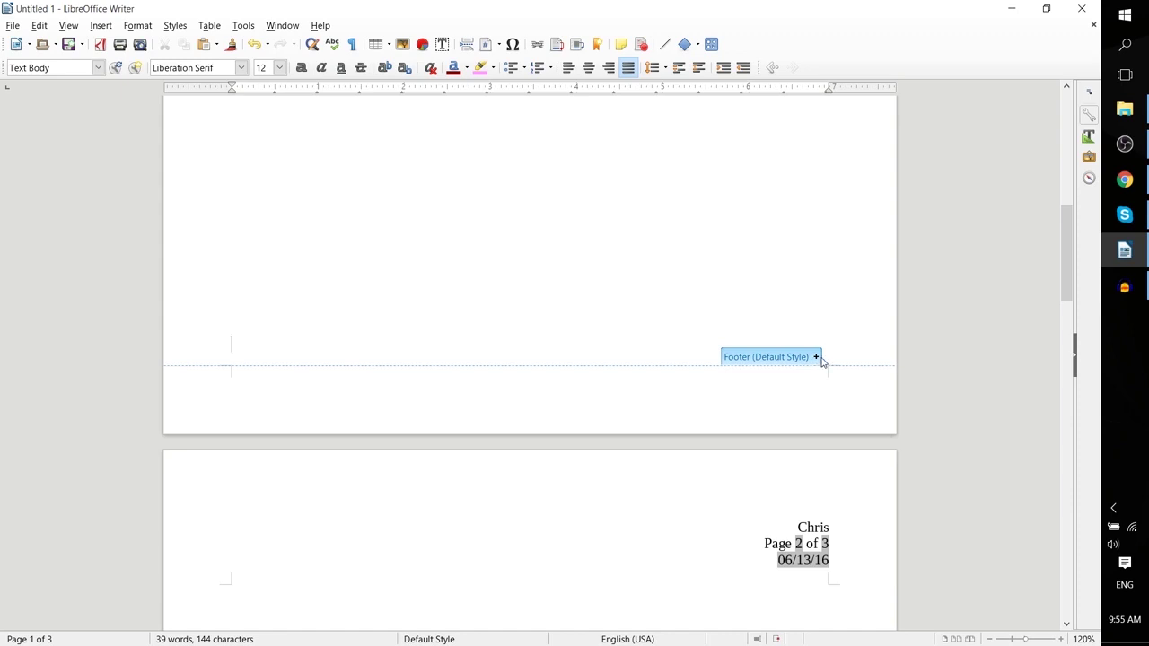
scroll(864, 299, "down", 1)
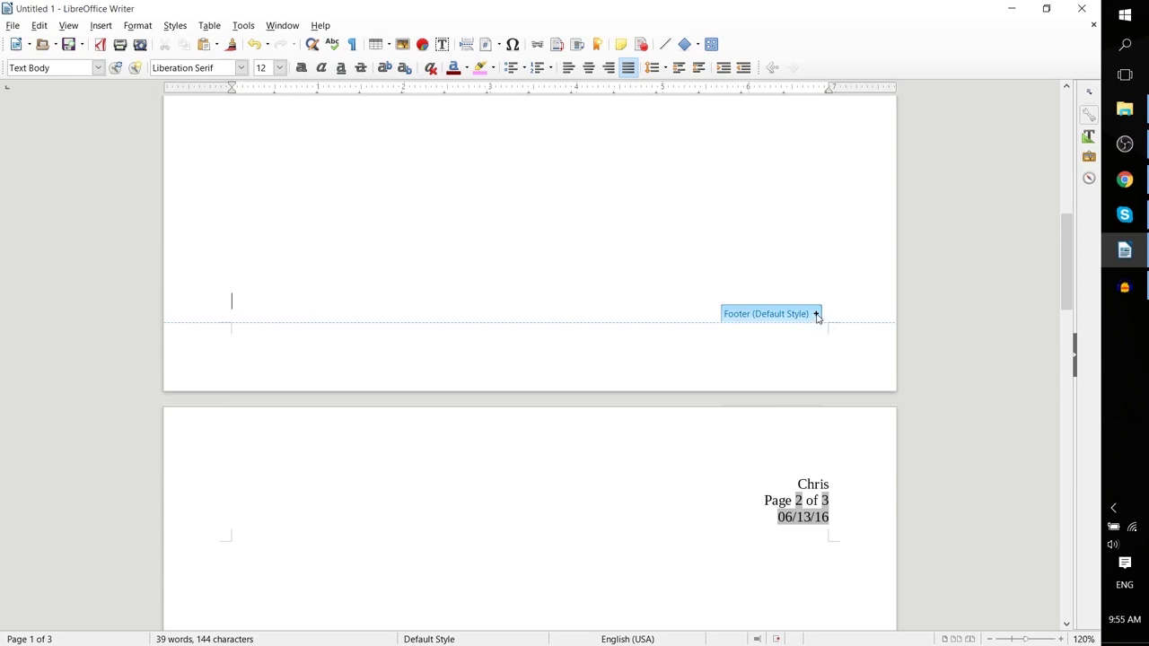
left_click(815, 314)
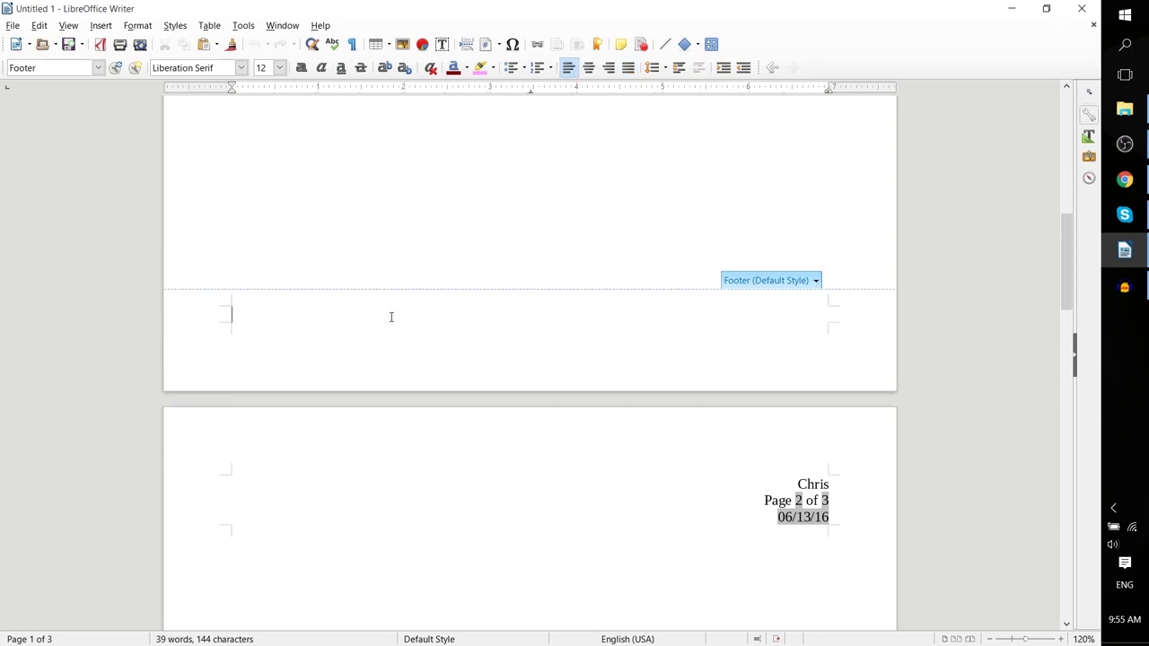
left_click(590, 70)
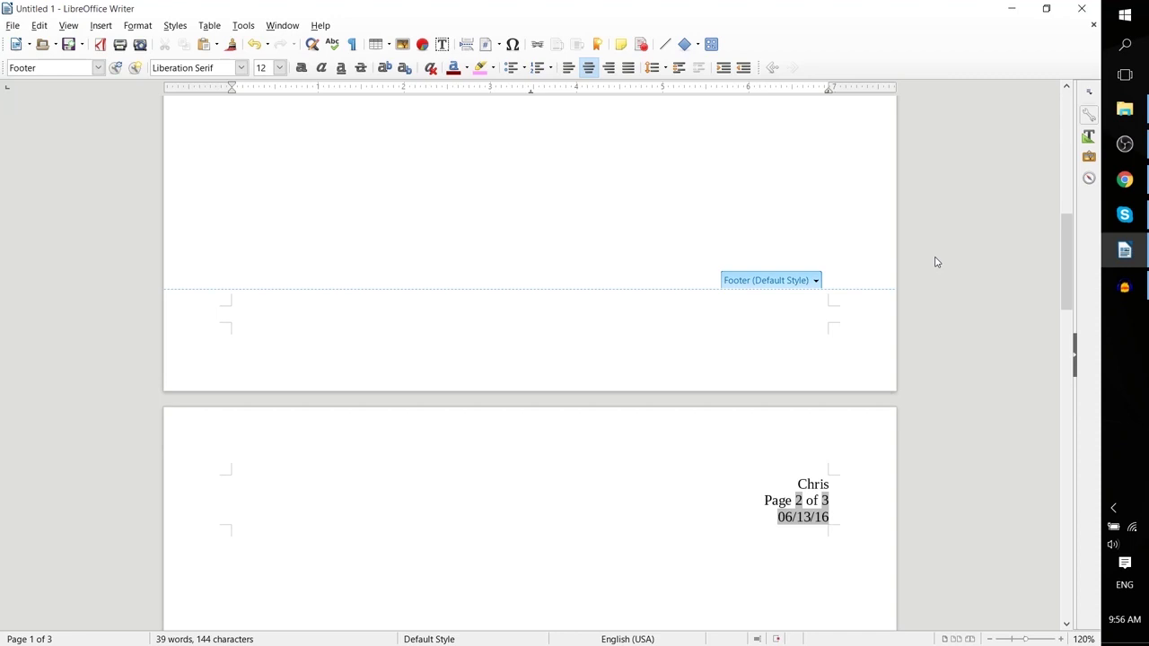
Step: Enter "Copyright @ 2016. Chris Tutorials." as the footer text
type("Copyright @")
type("2016. Chr")
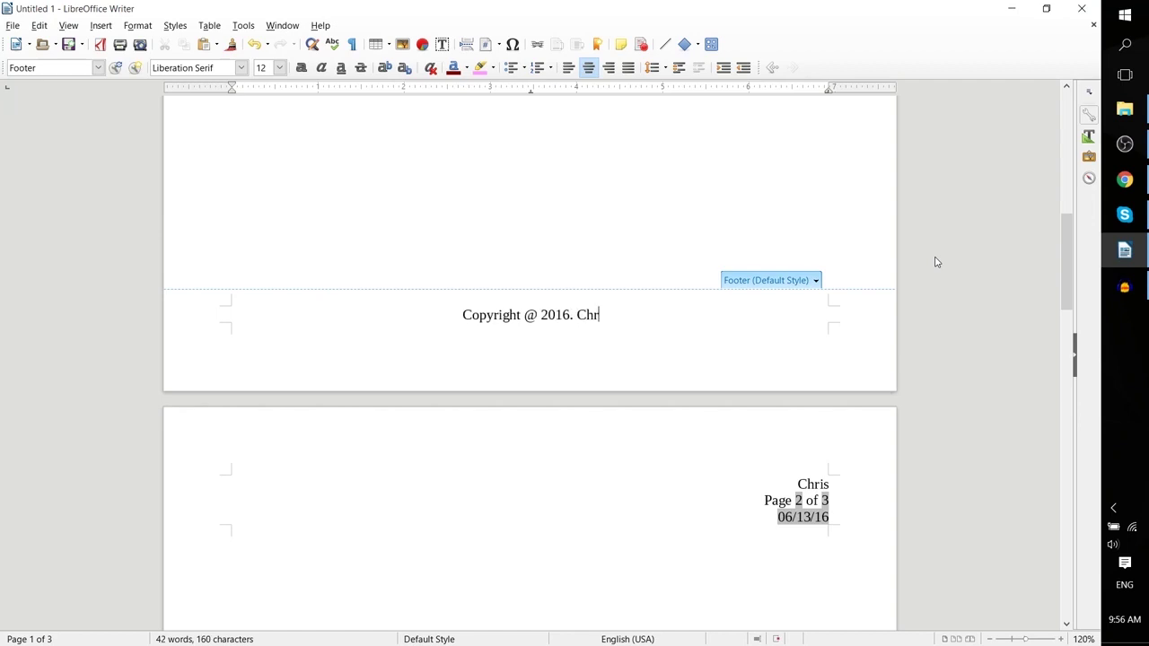
type("is Tutorials.")
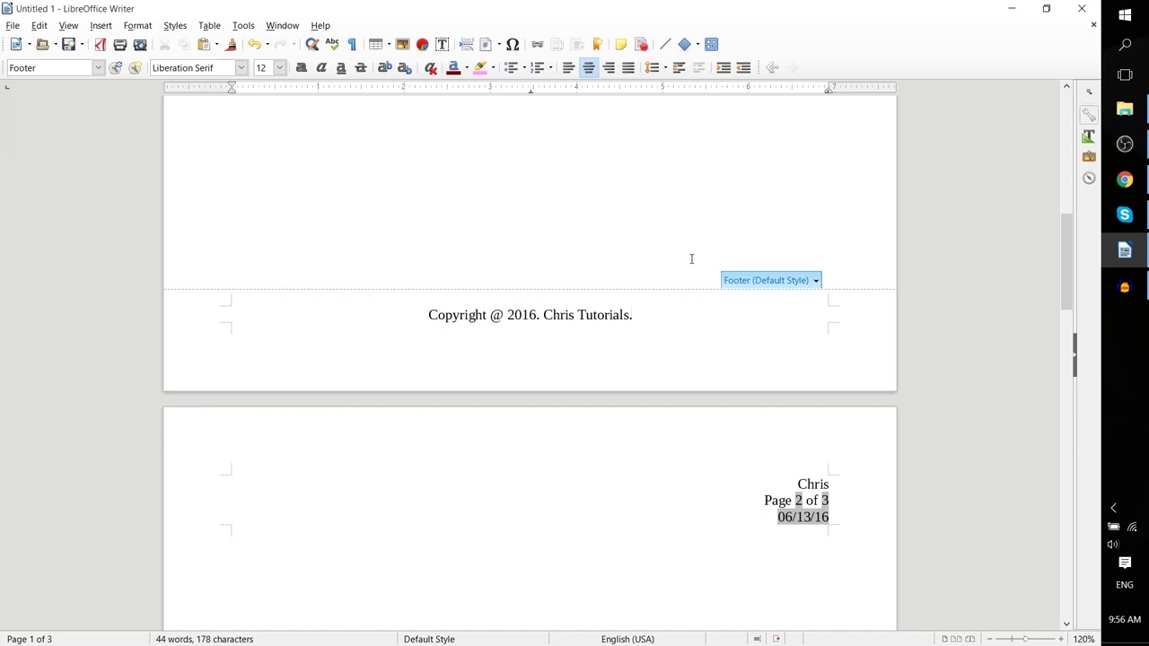
Step: Examine the copyright footer and the header fields on all three pages
scroll(691, 258, "up", 5)
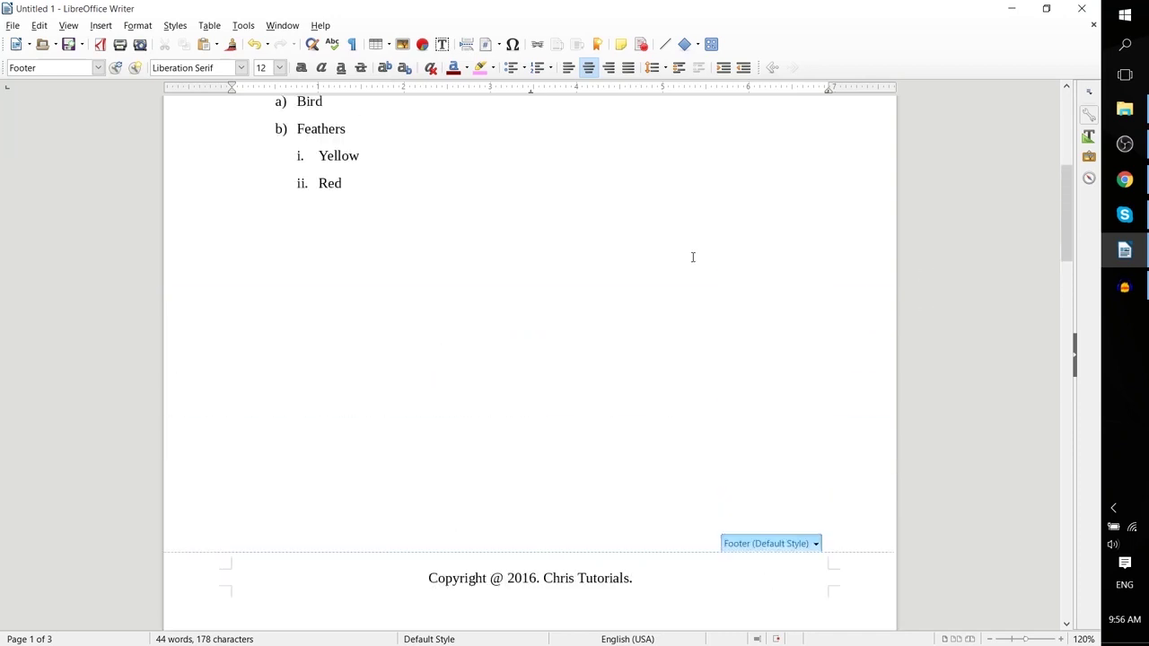
scroll(692, 257, "up", 2)
scroll(692, 258, "down", 2)
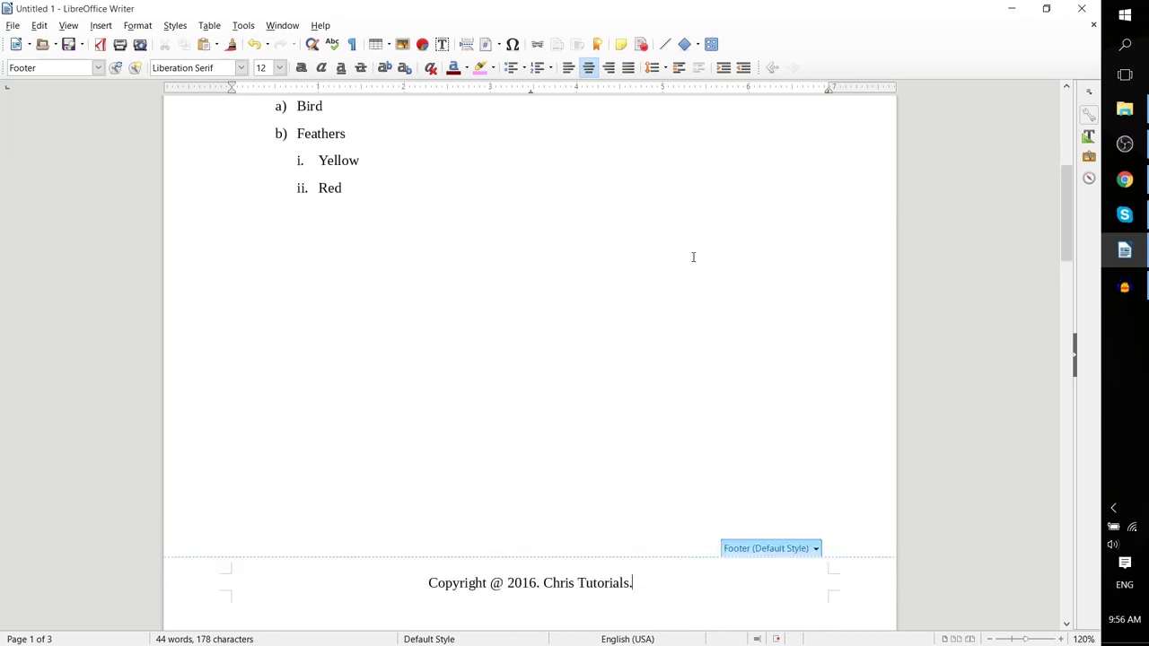
scroll(692, 257, "down", 3)
left_click_drag(687, 411, 726, 425)
scroll(726, 427, "down", 9)
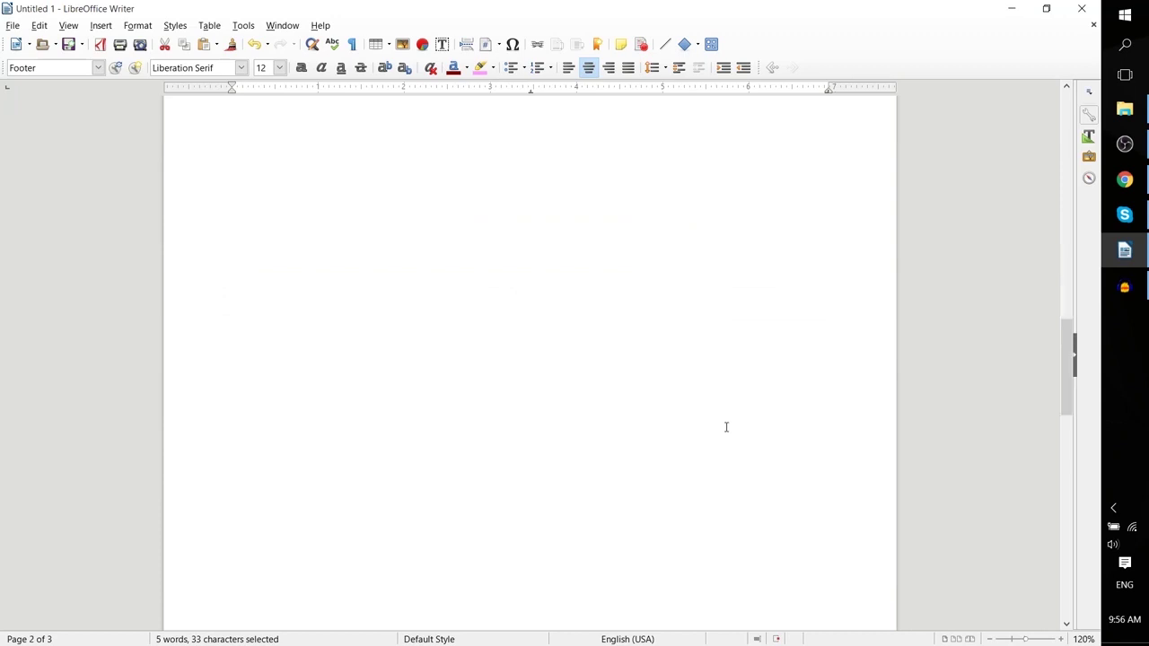
scroll(726, 427, "up", 9)
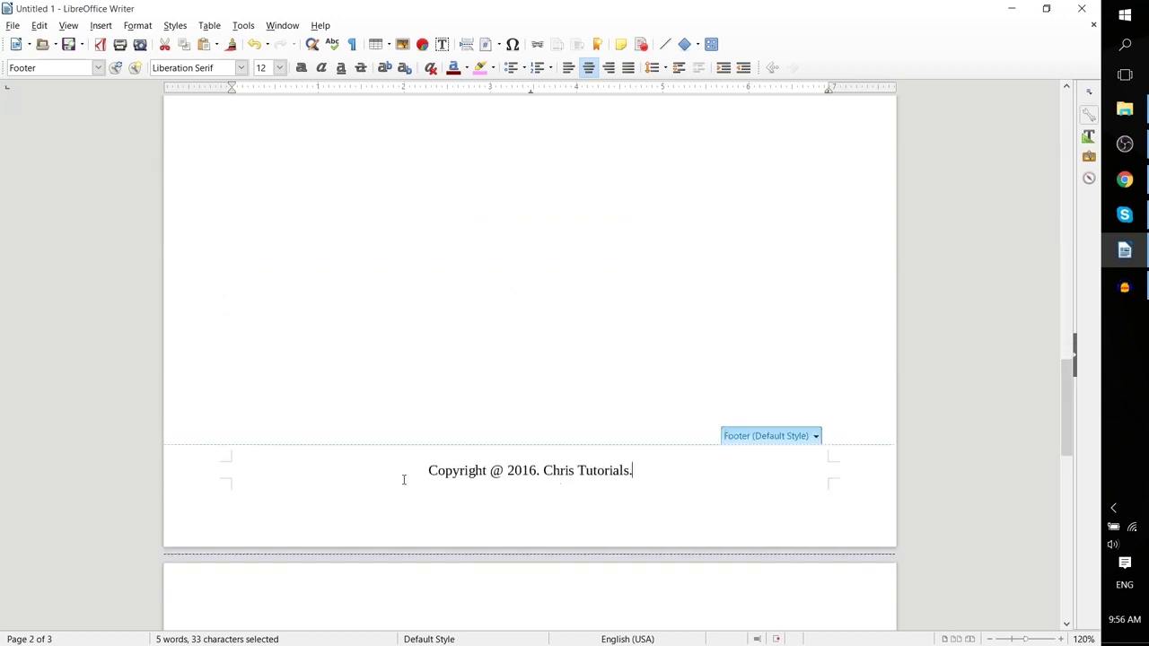
left_click_drag(429, 470, 700, 474)
scroll(733, 512, "down", 8)
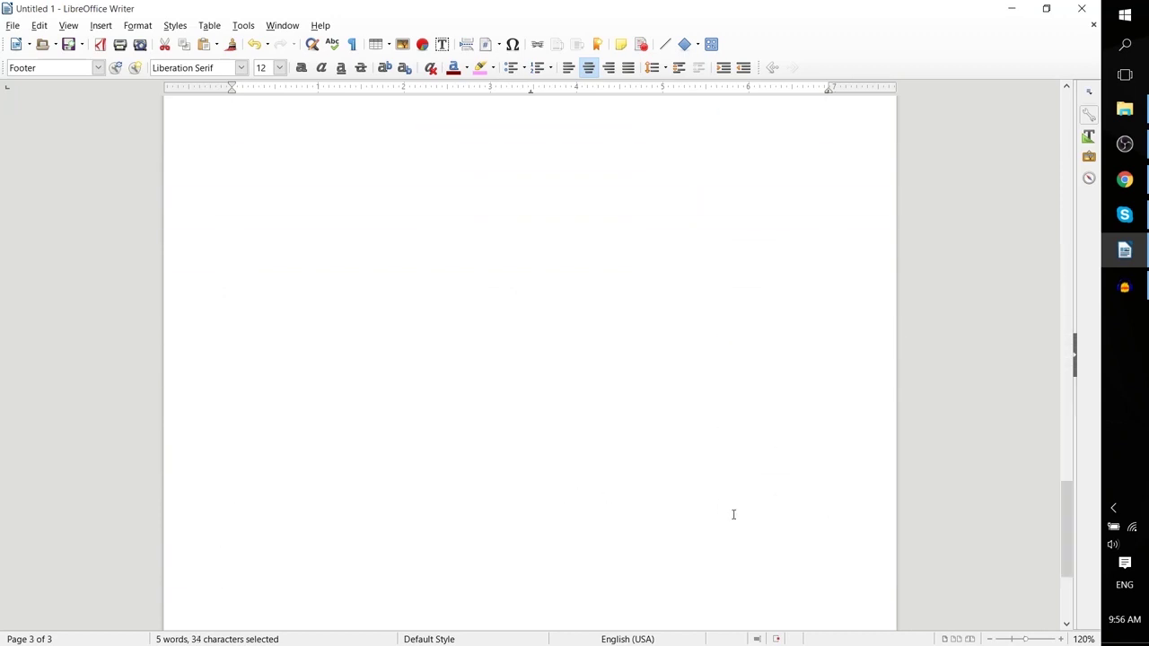
scroll(733, 515, "down", 1)
left_click(633, 540)
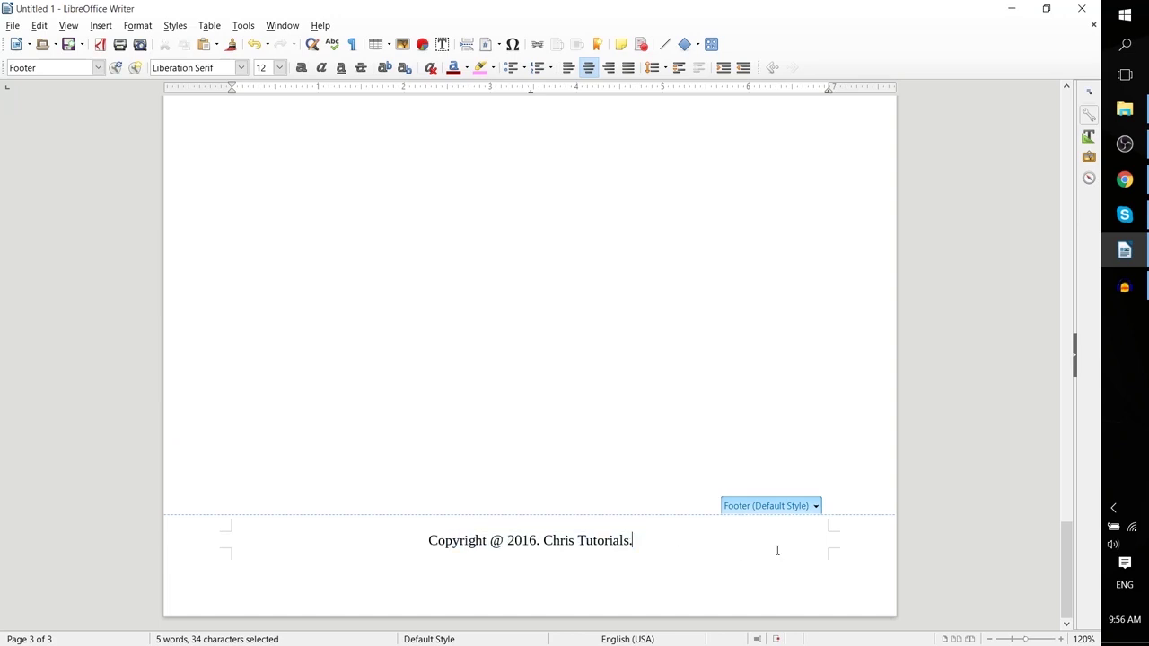
scroll(835, 529, "up", 10)
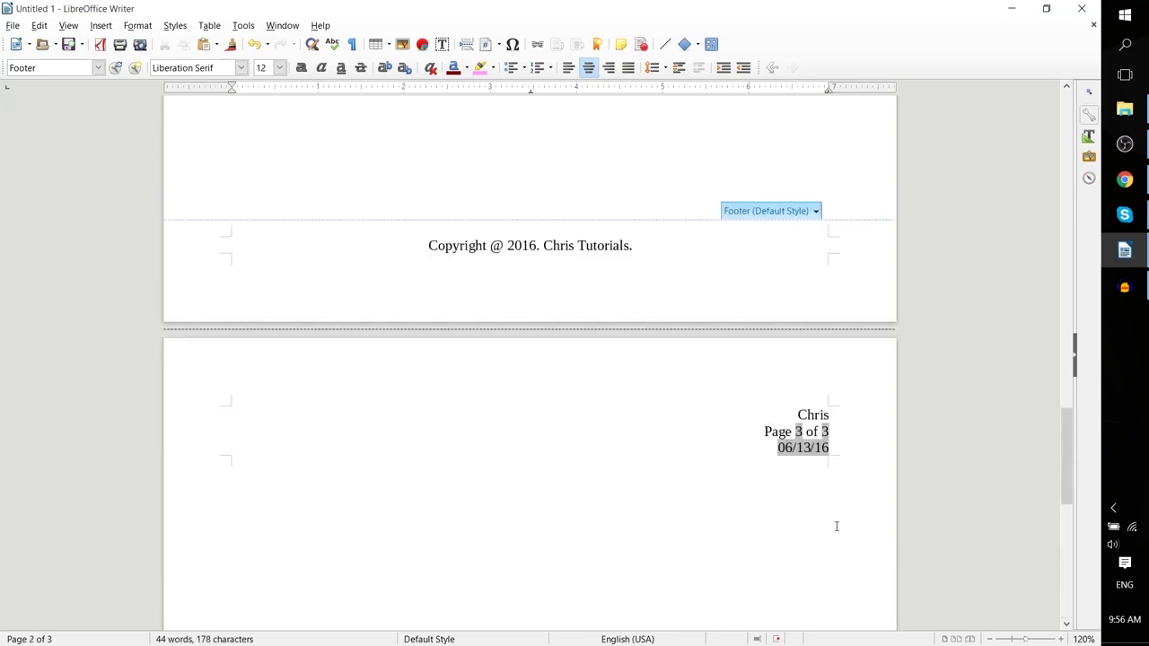
scroll(835, 526, "up", 15)
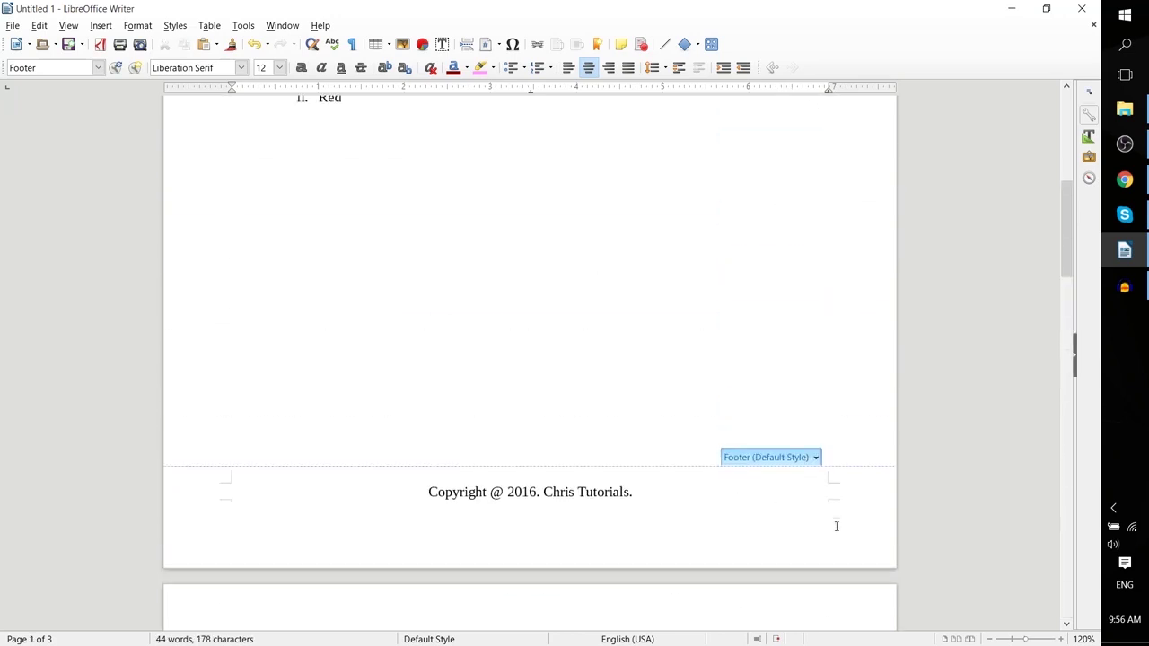
scroll(836, 525, "up", 1)
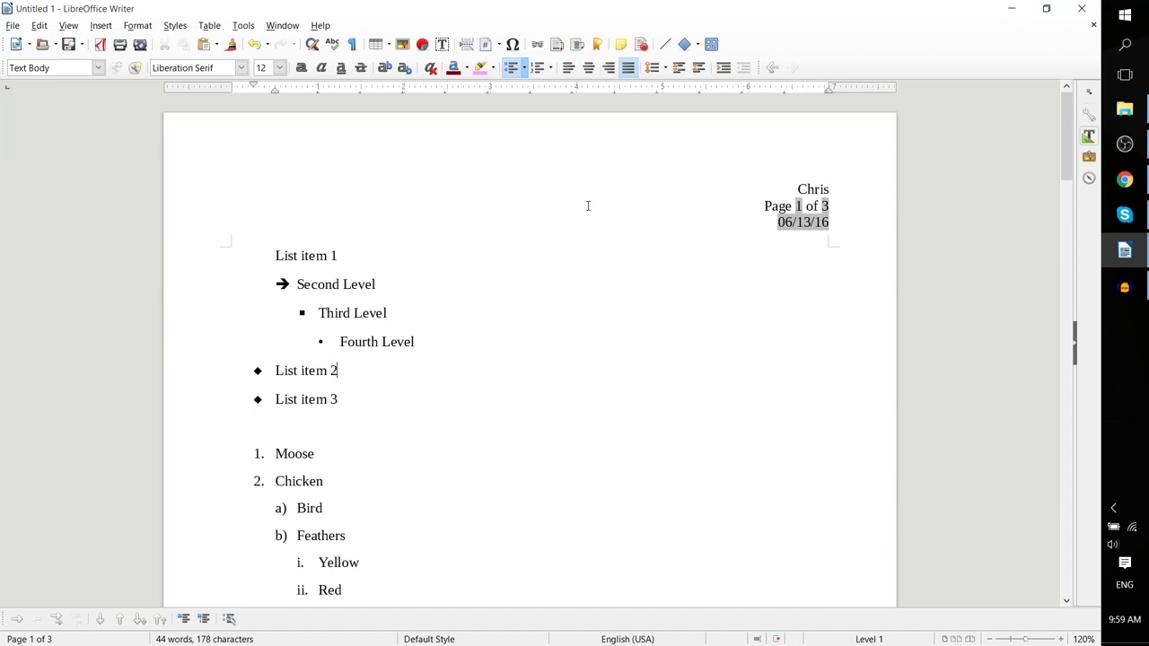
scroll(752, 197, "down", 15)
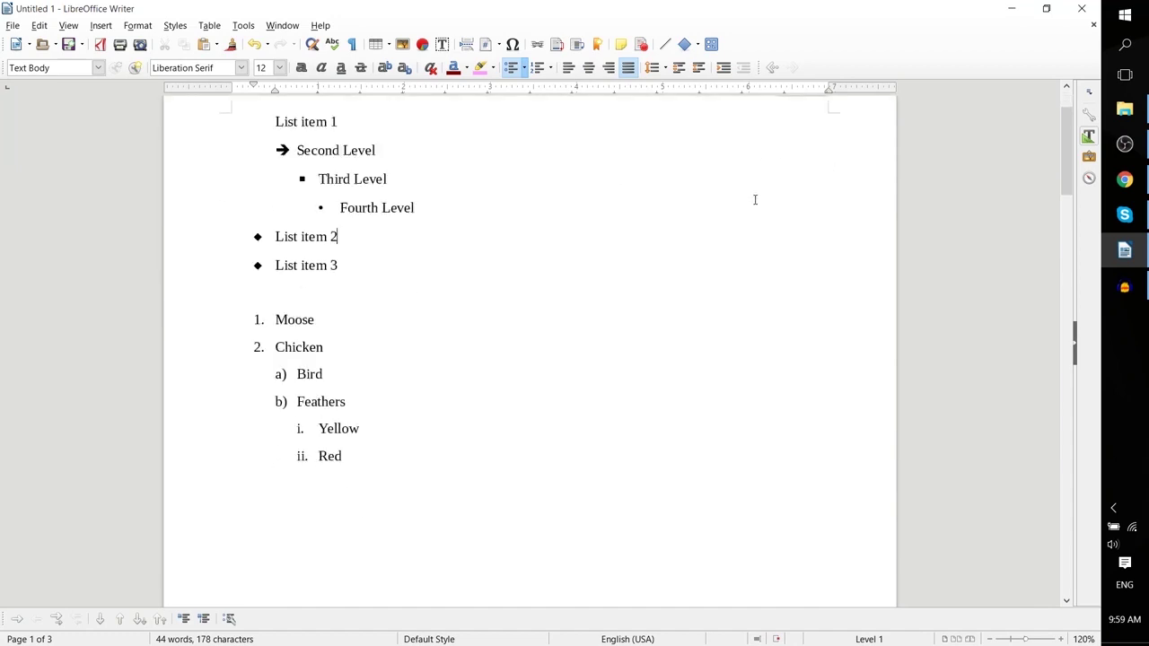
scroll(755, 199, "up", 15)
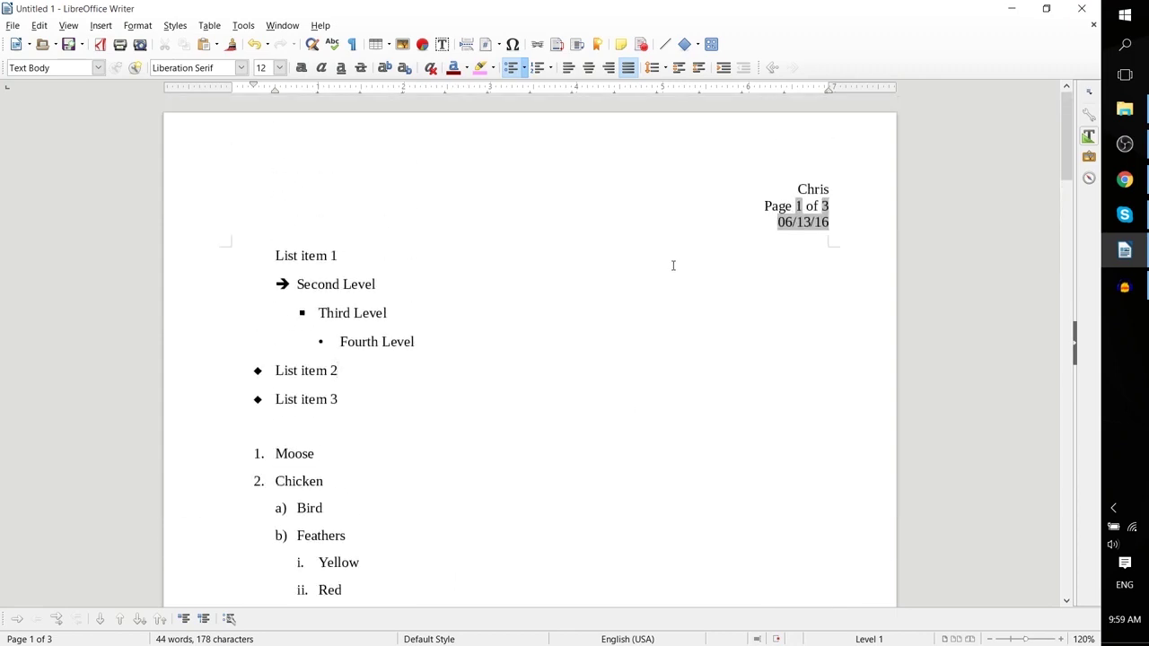
Step: Apply the First Page page style to the first page, starting from the "List item 1" paragraph
key("F11")
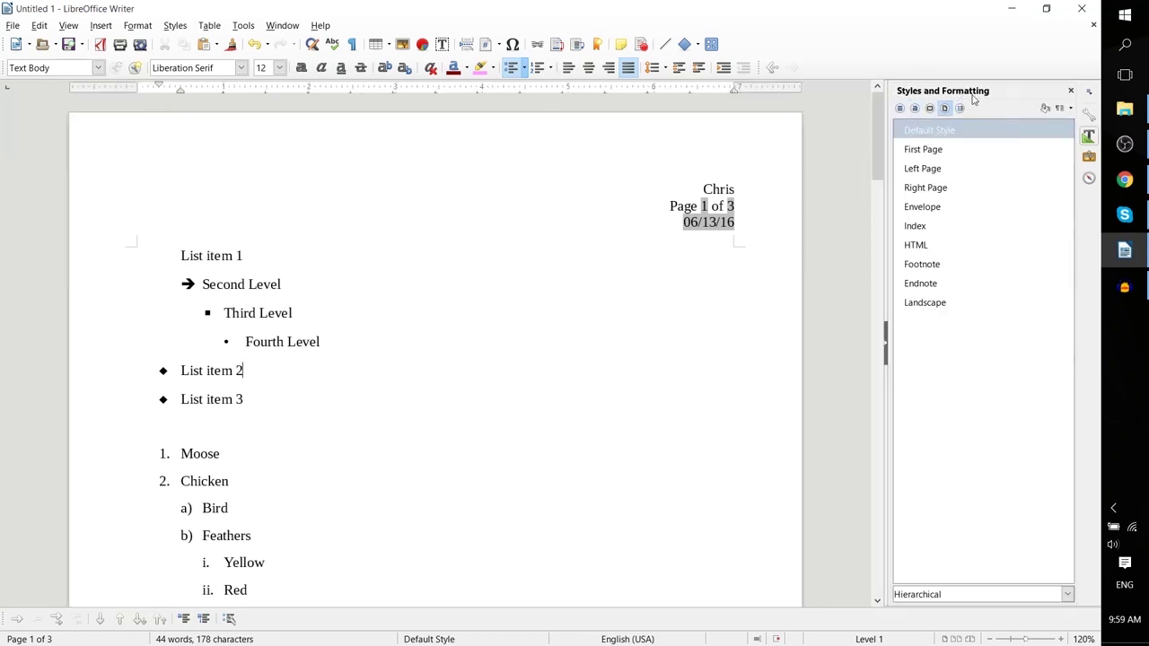
left_click(900, 108)
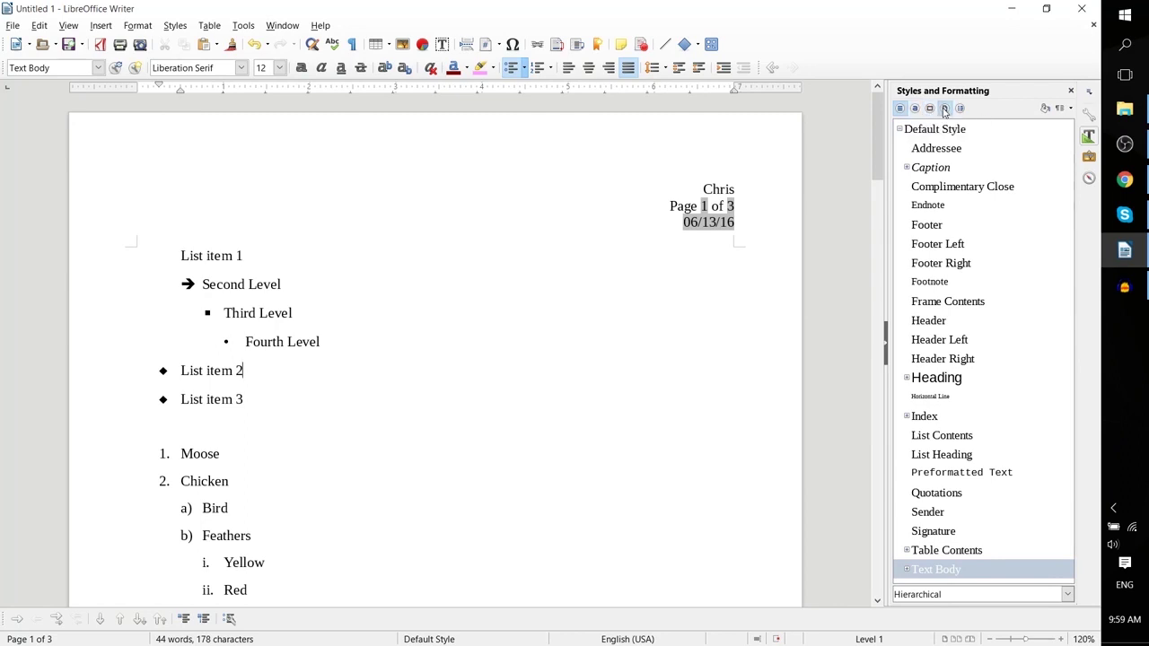
left_click(944, 107)
left_click(282, 255)
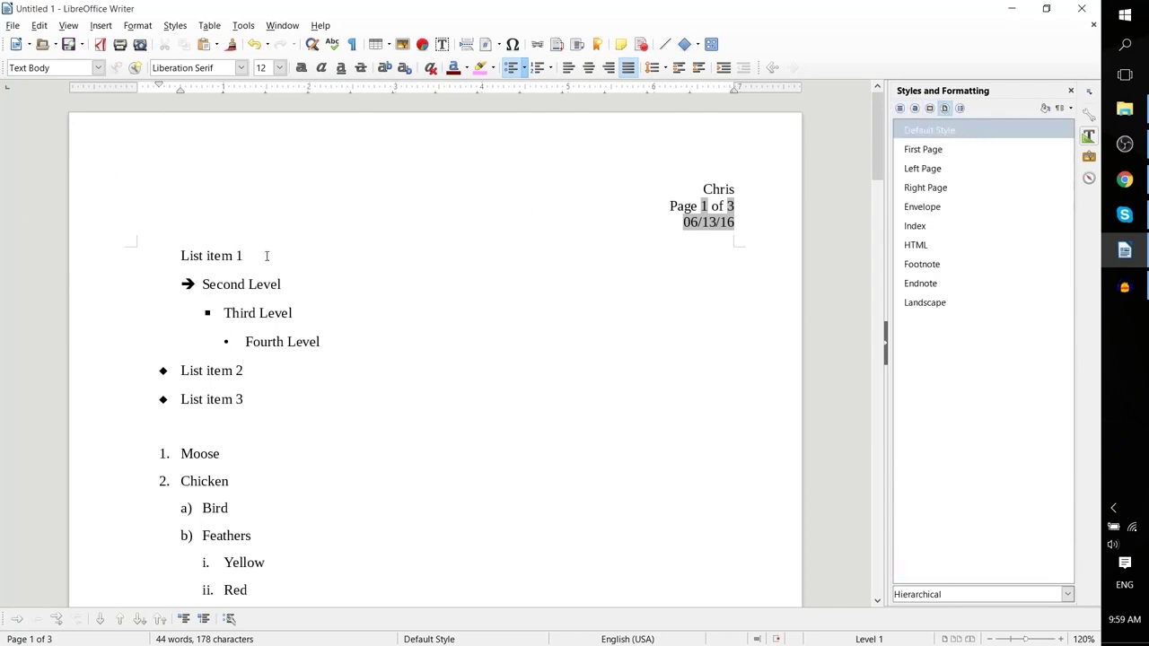
scroll(291, 249, "down", 1)
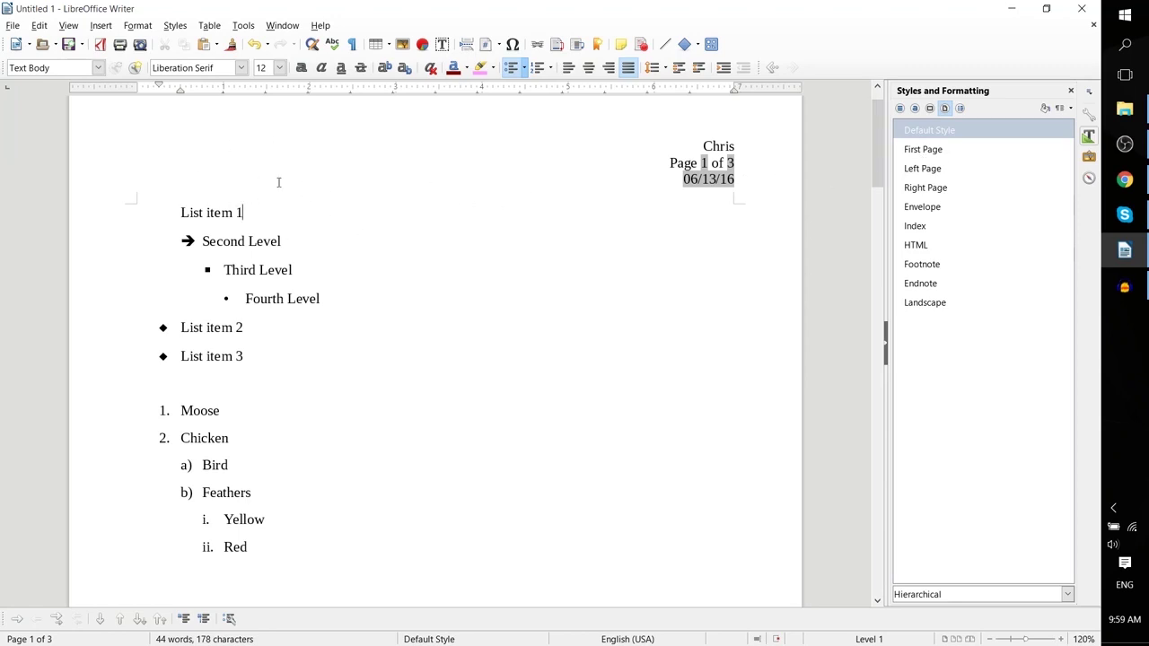
left_click(952, 155)
double_click(951, 154)
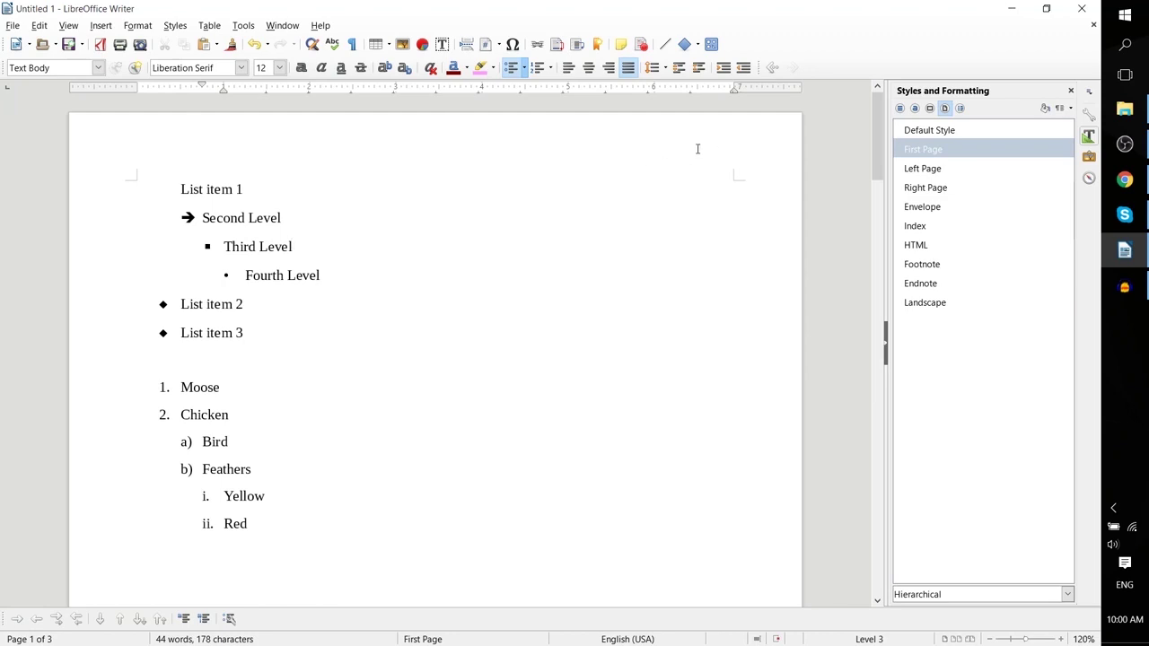
Step: Examine which pages carry the header and footer with the First Page style applied to page one
scroll(729, 140, "down", 5)
scroll(718, 344, "down", 6)
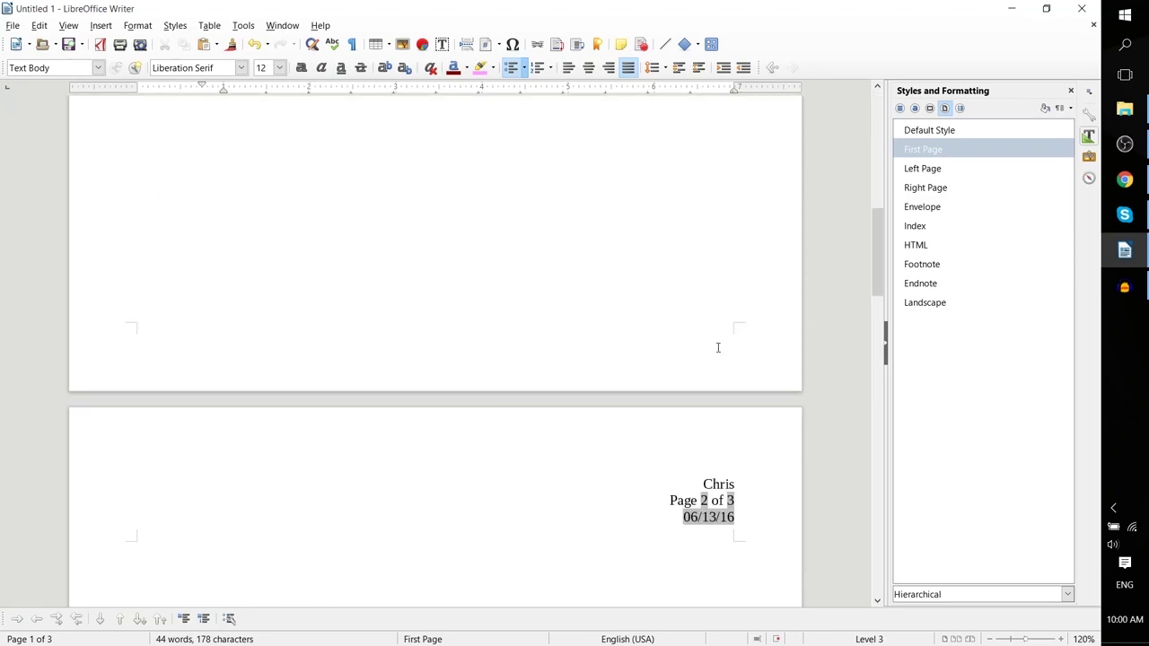
scroll(718, 323, "down", 15)
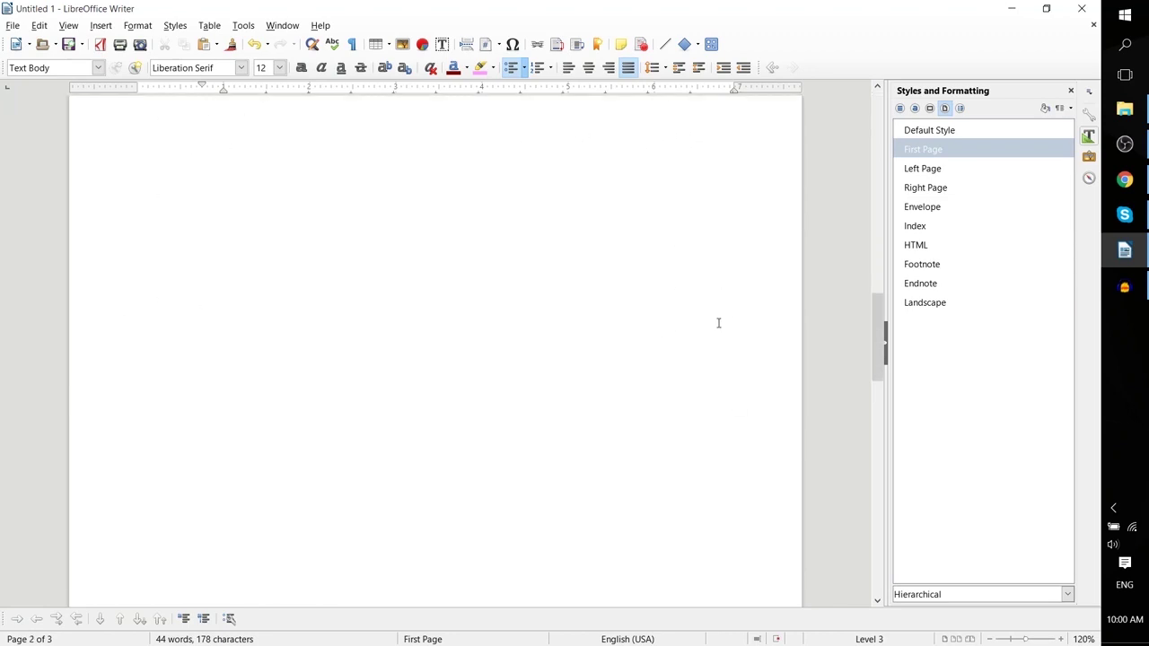
scroll(720, 323, "down", 10)
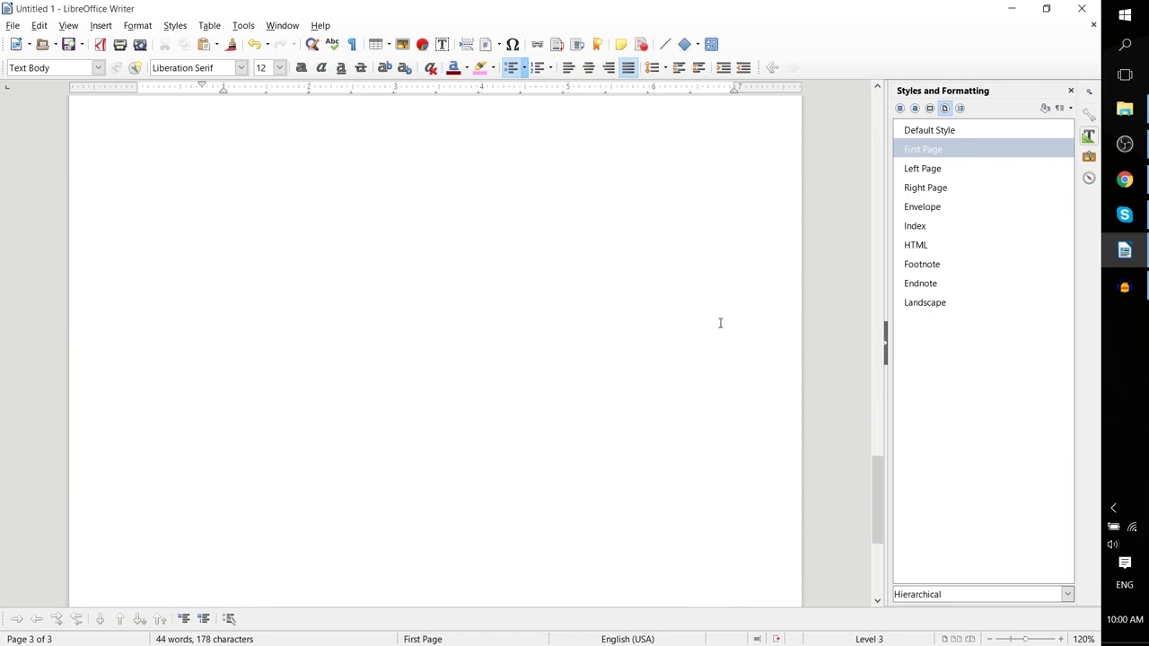
scroll(720, 323, "up", 12)
scroll(719, 323, "up", 8)
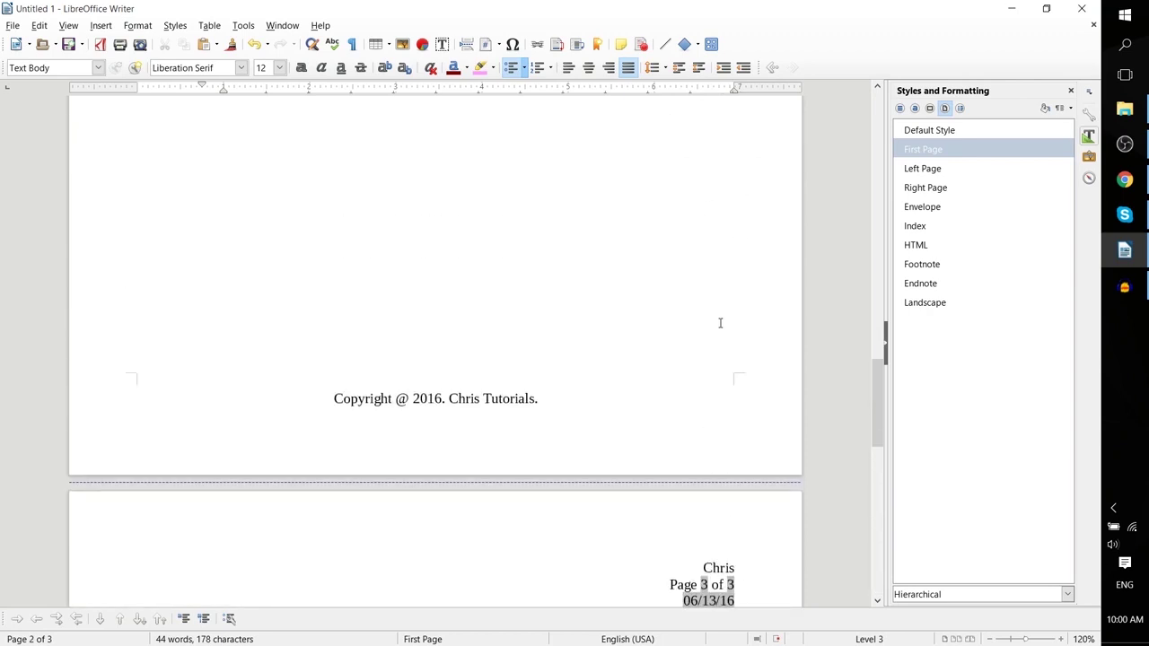
scroll(720, 323, "up", 20)
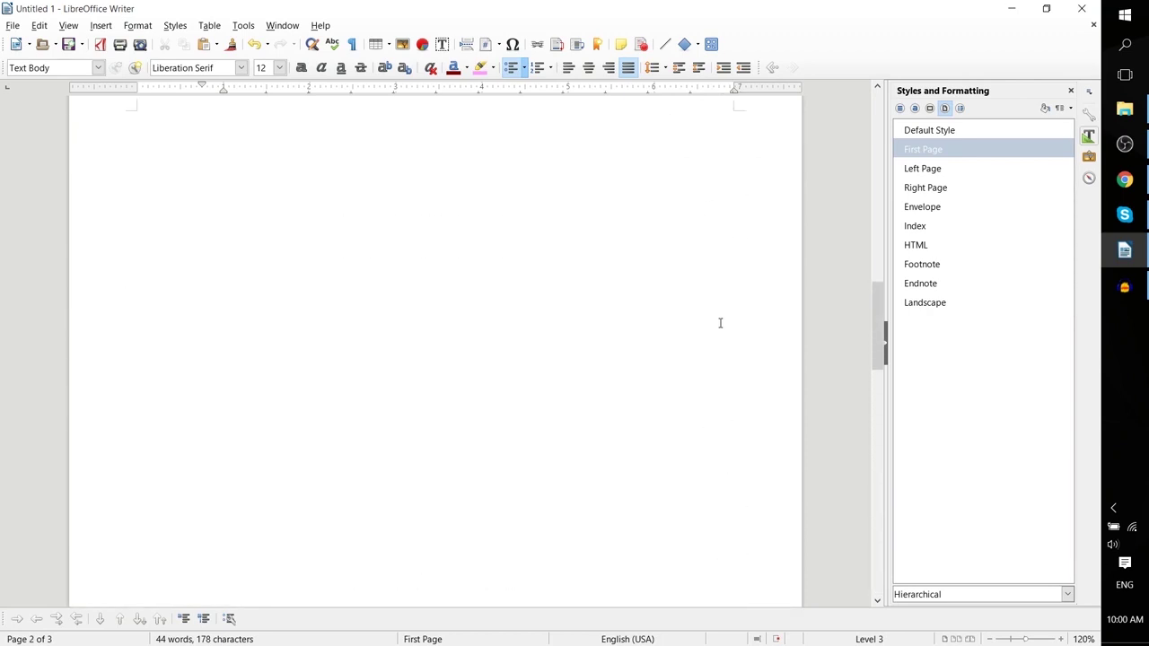
scroll(720, 324, "up", 8)
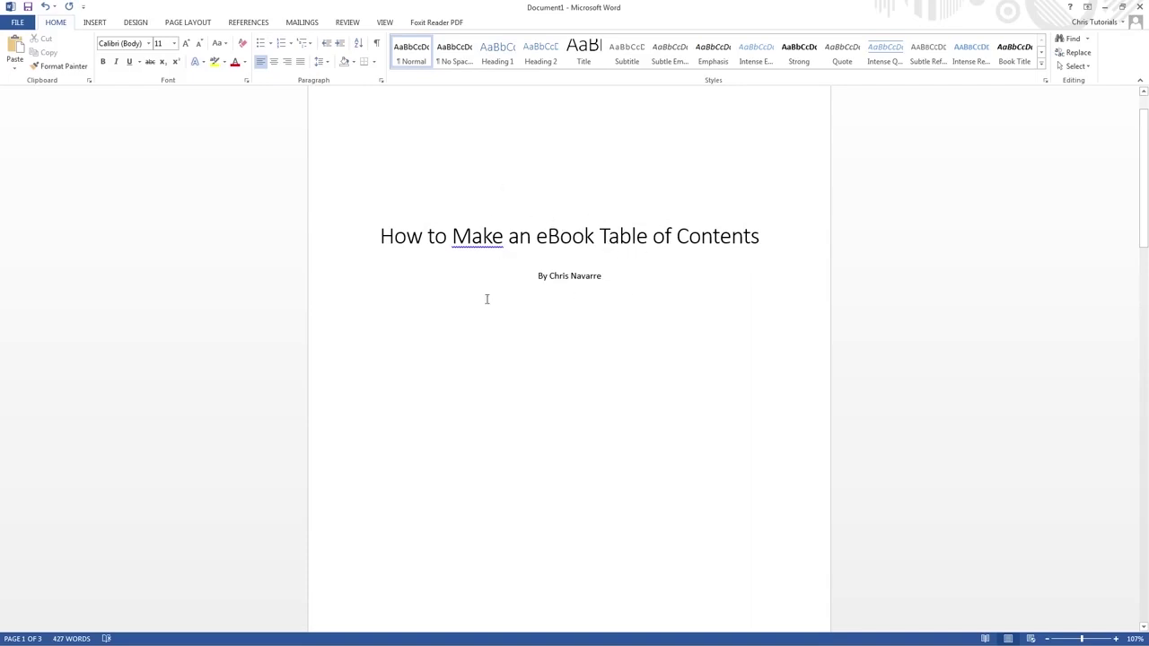
scroll(486, 299, "up", 1)
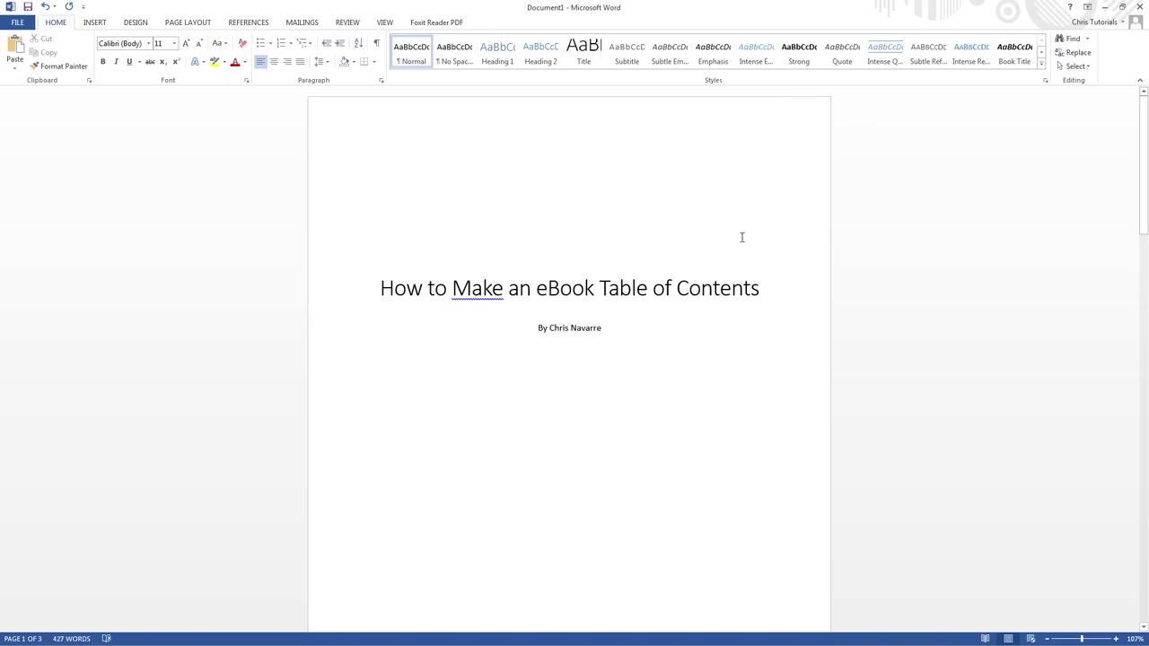
scroll(739, 238, "down", 3)
scroll(740, 236, "down", 5)
scroll(834, 179, "up", 8)
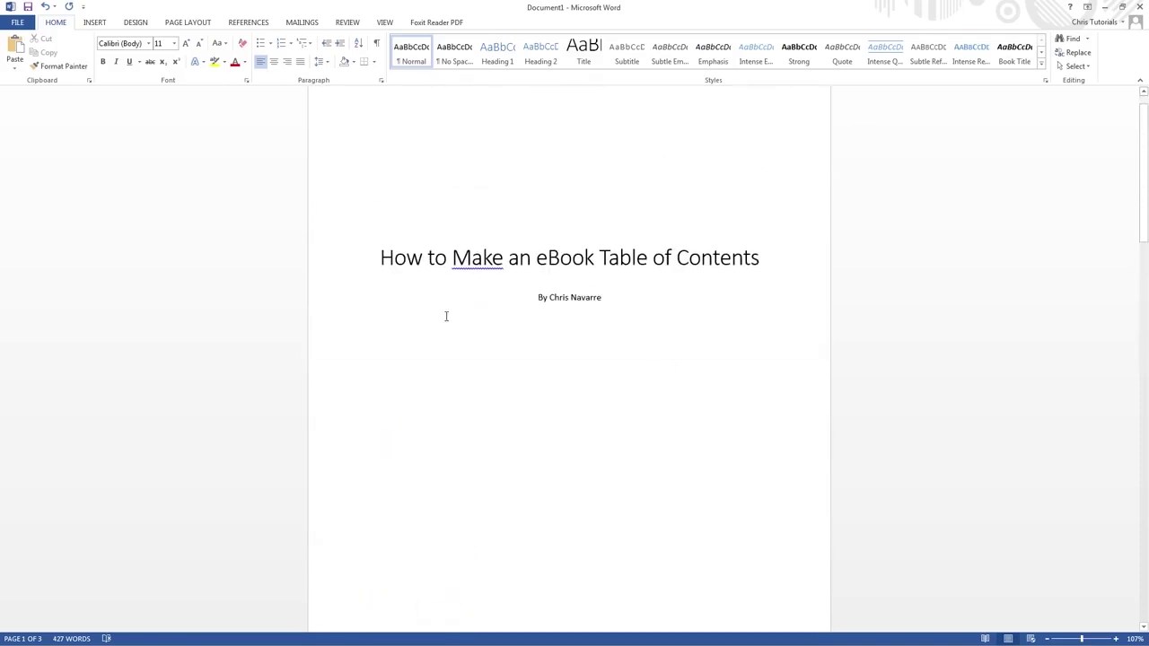
Step: Examine the eBook document from the title page through the Table of Contents page to the chapters, checking the contents heading's style
scroll(603, 235, "down", 1)
scroll(602, 233, "down", 8)
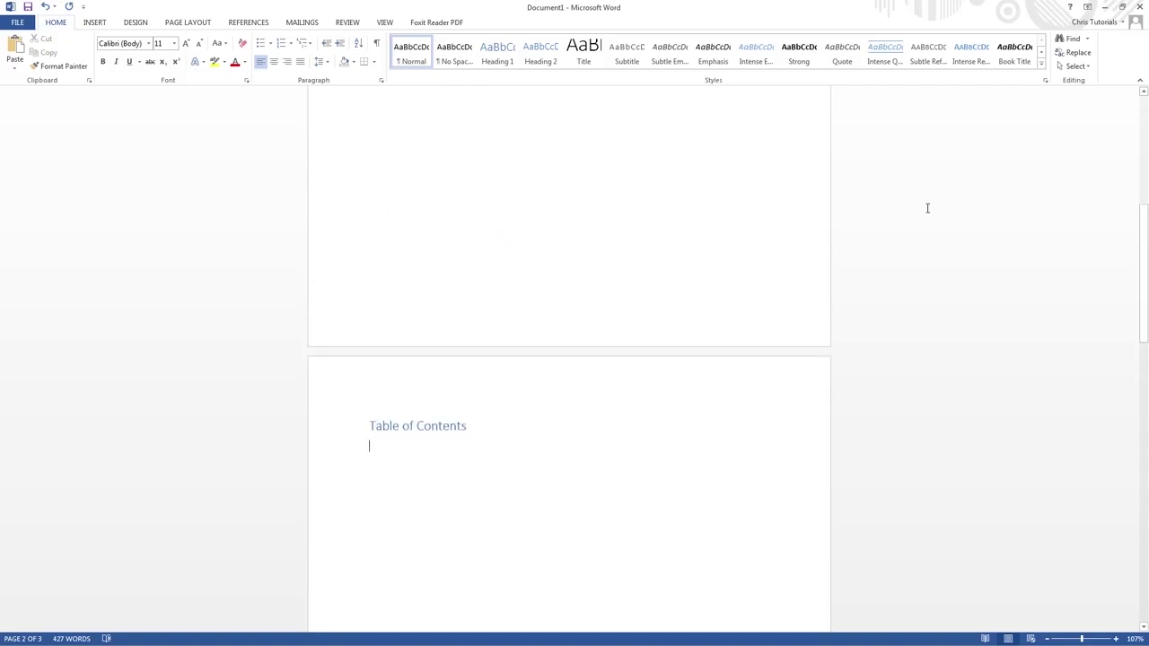
scroll(564, 250, "down", 5)
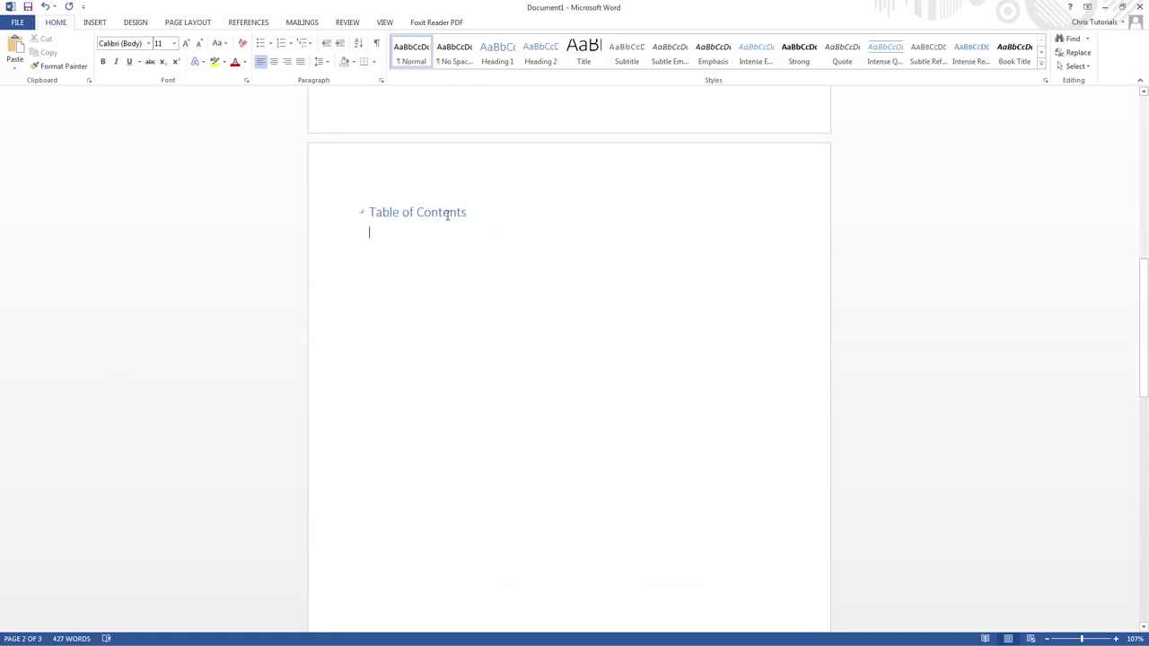
scroll(451, 168, "down", 1)
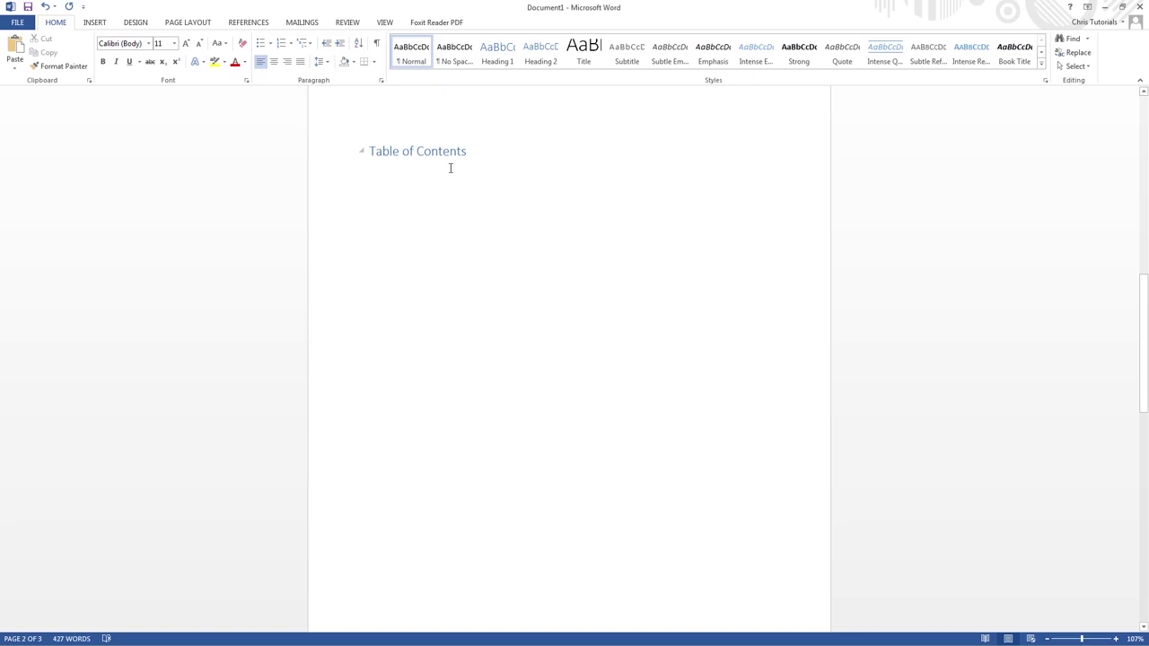
left_click(440, 158)
scroll(506, 192, "down", 10)
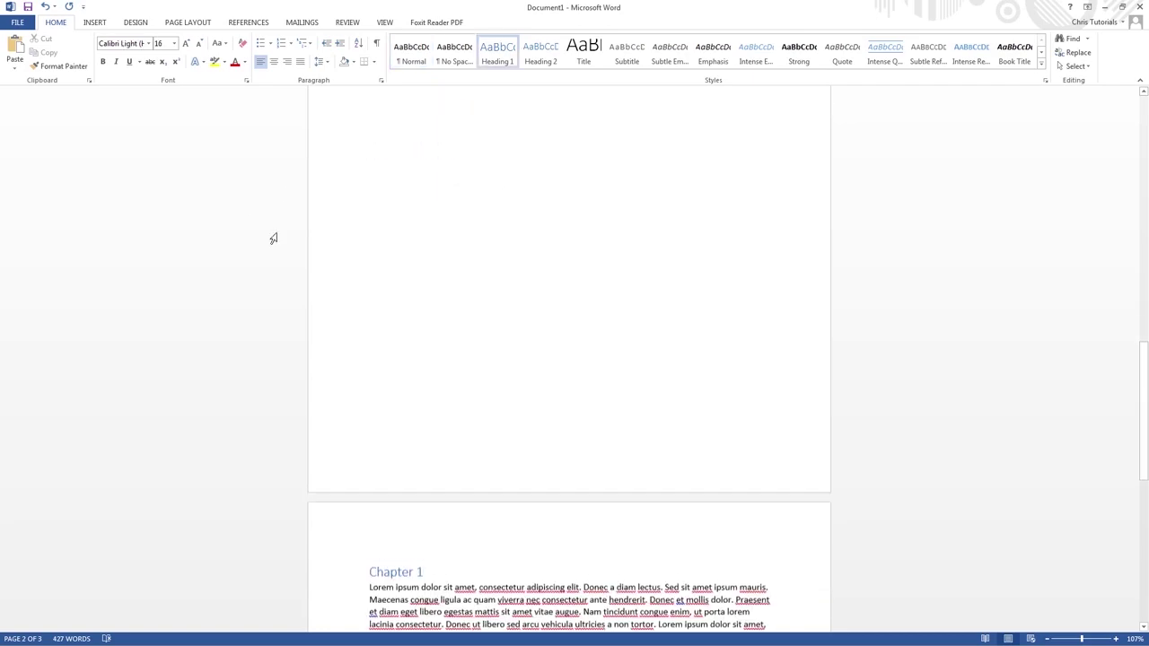
scroll(496, 176, "down", 3)
Step: Apply the Heading 1 style to the Chapter 2 heading on the third page
left_click(370, 408)
scroll(380, 411, "down", 1)
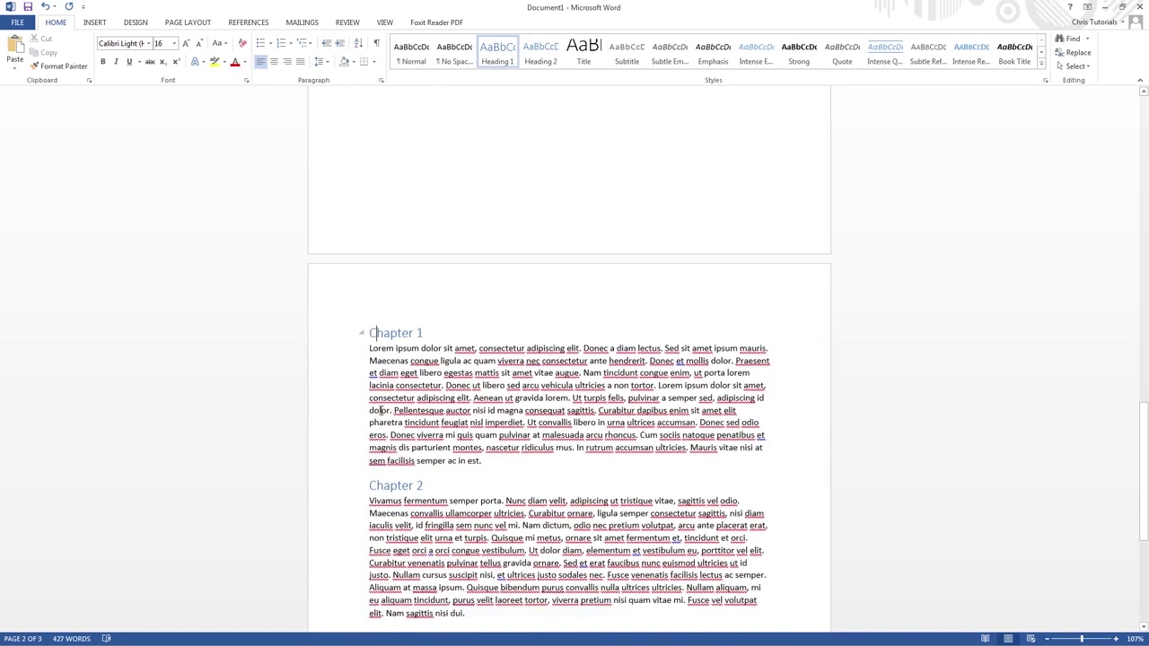
scroll(380, 411, "down", 3)
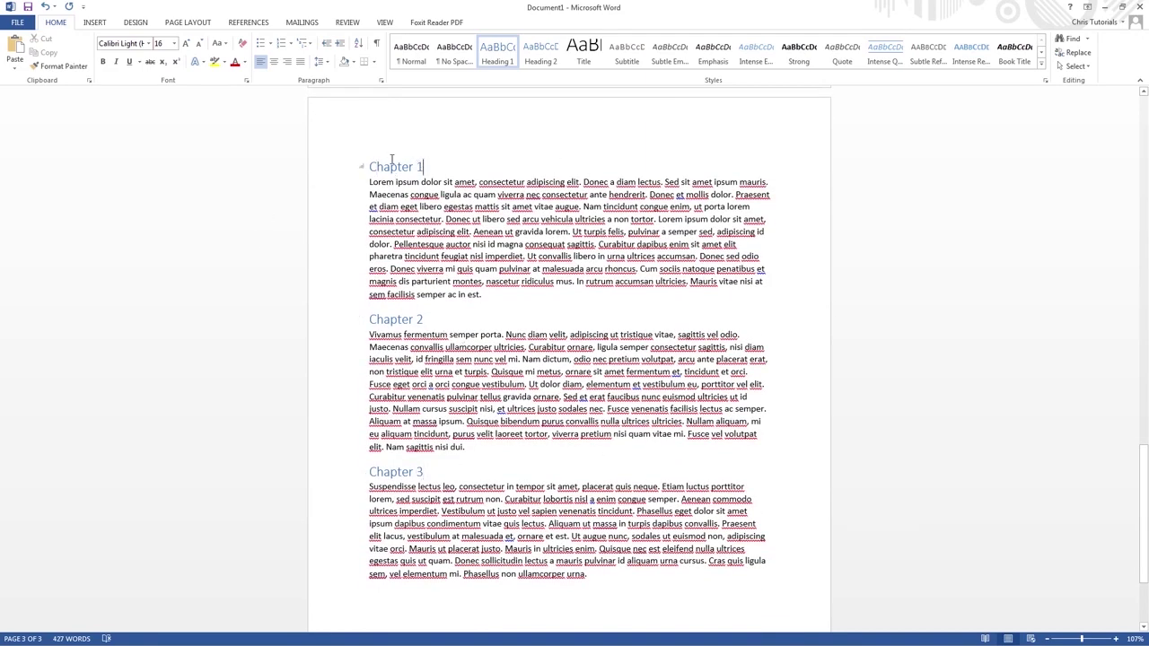
left_click(397, 319)
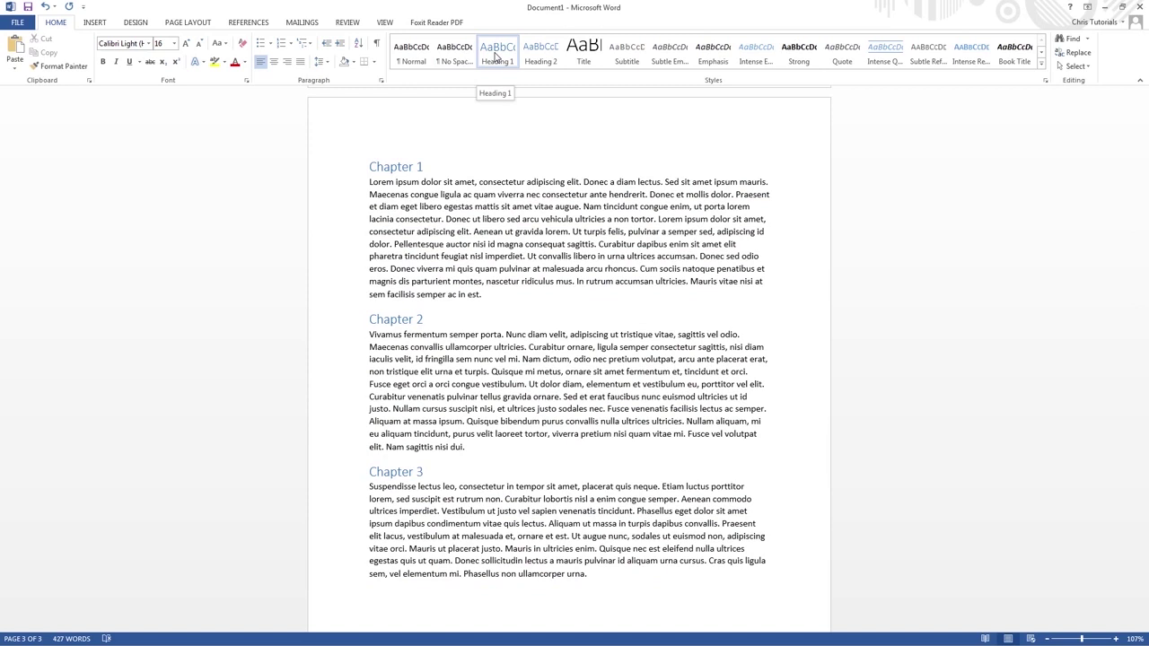
left_click(501, 65)
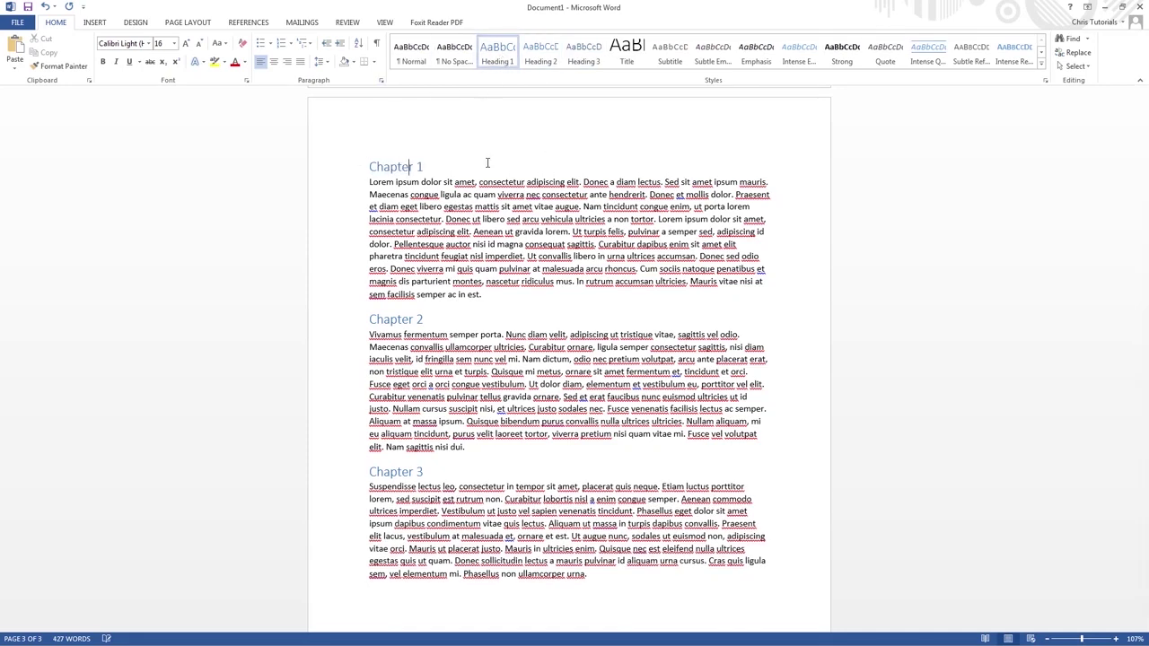
Step: Review the built-in table of contents options for the empty line under the Table of Contents heading, without inserting one
scroll(533, 95, "up", 4)
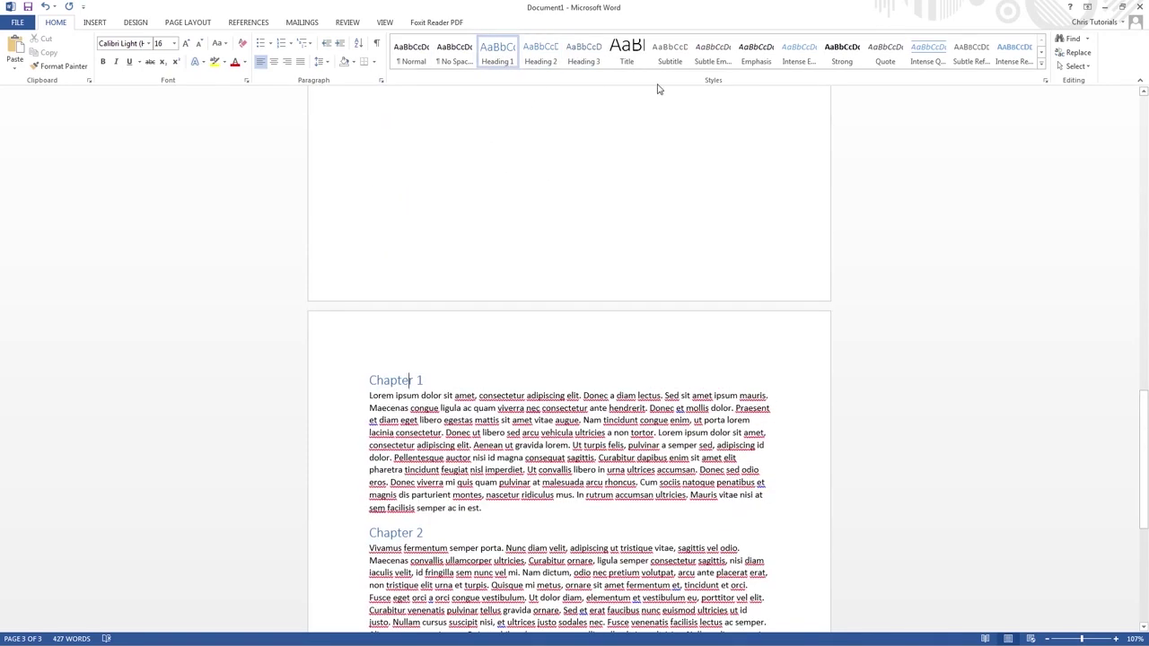
scroll(572, 143, "up", 5)
scroll(570, 147, "up", 2)
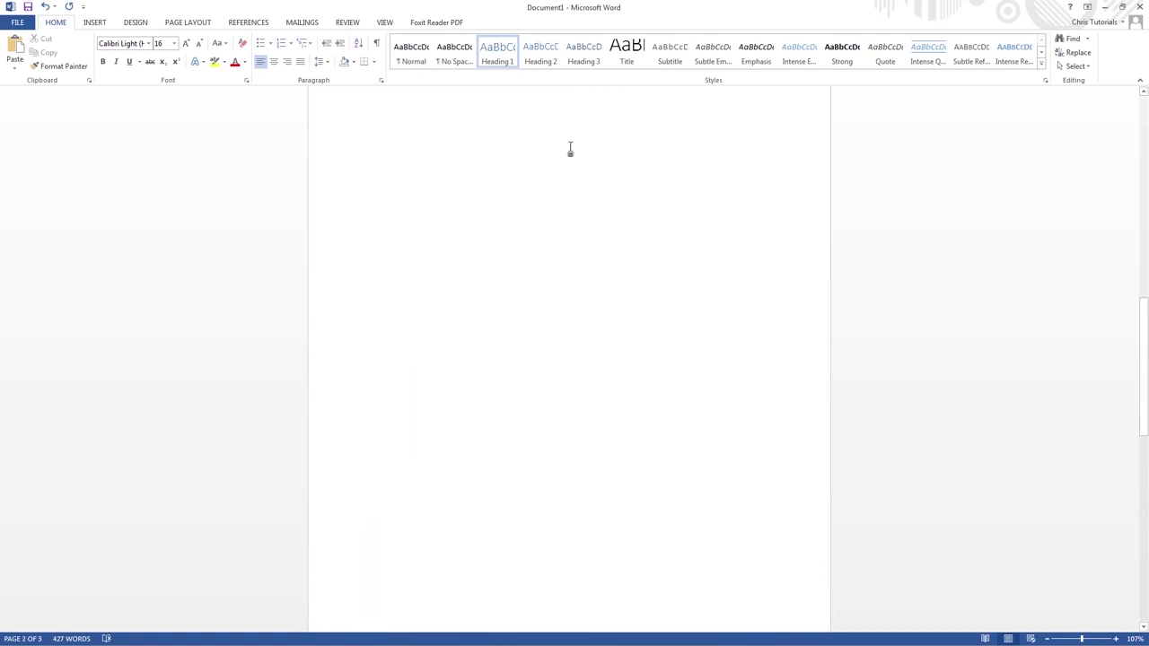
scroll(569, 149, "up", 3)
left_click(569, 150)
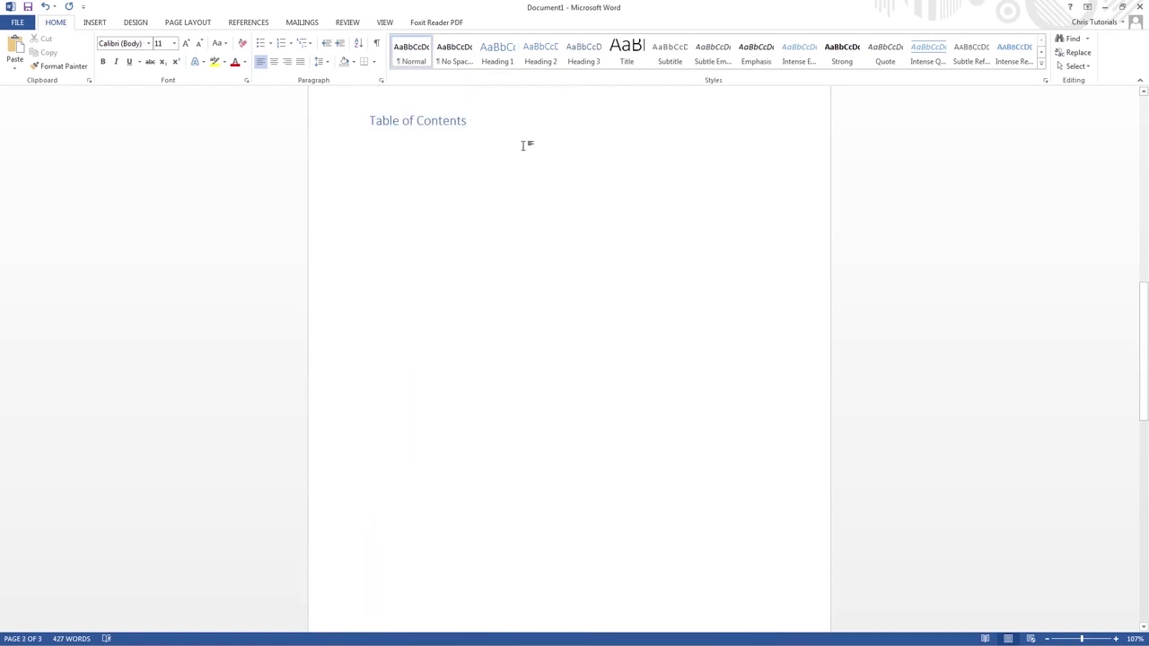
left_click(355, 146)
left_click(248, 22)
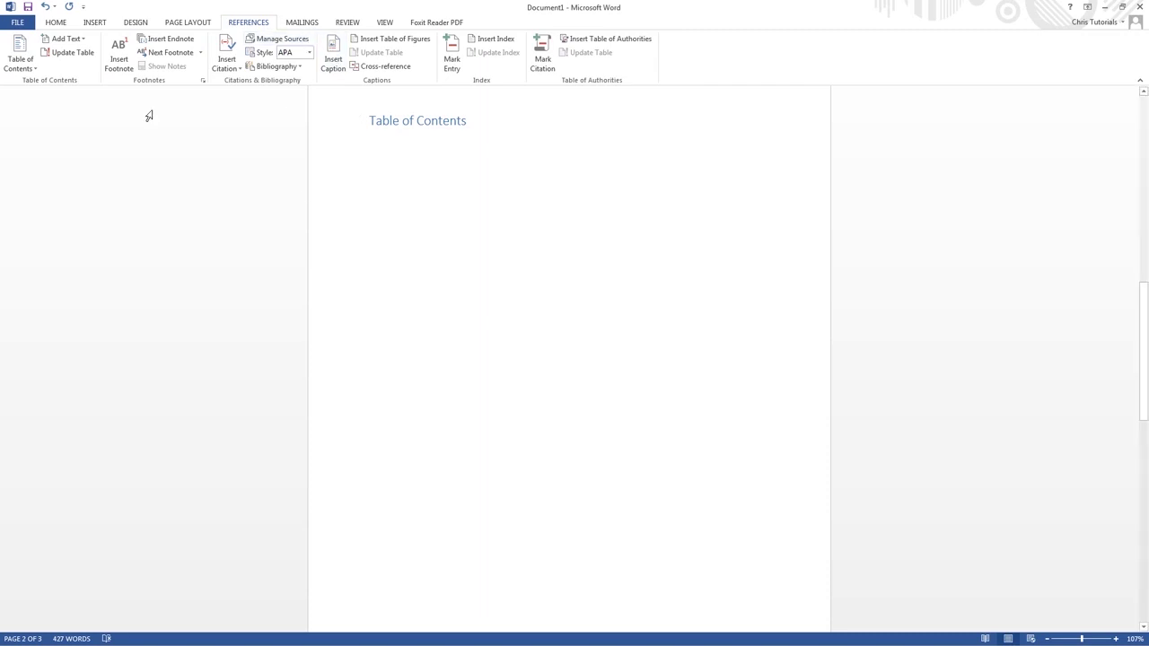
left_click(35, 68)
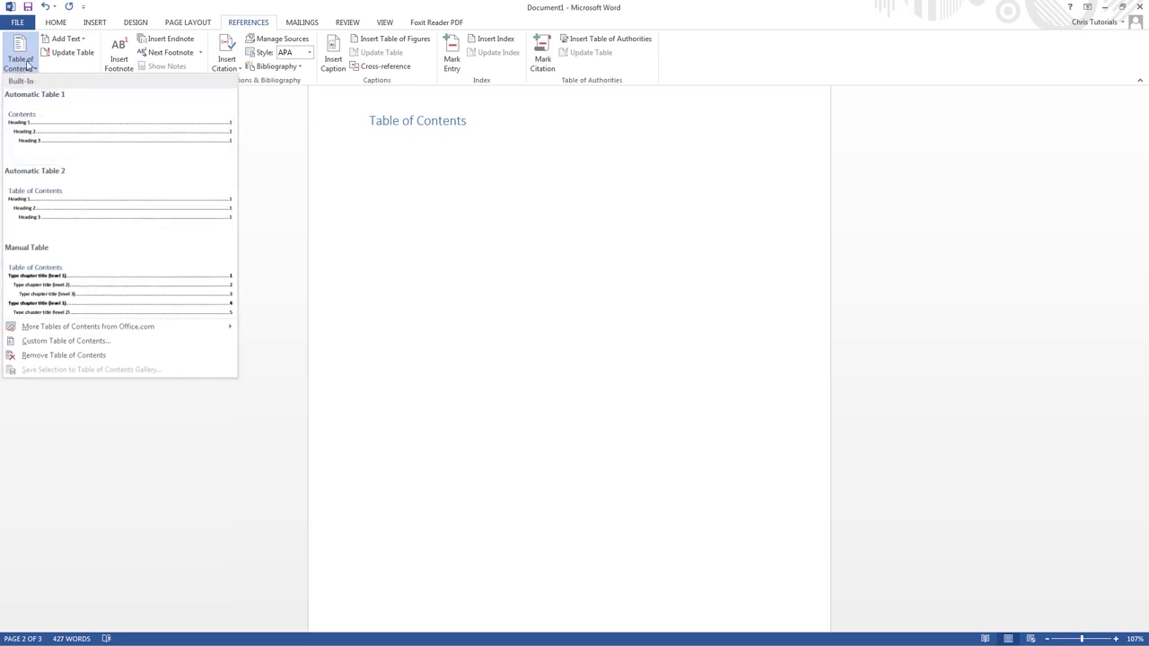
left_click(402, 142)
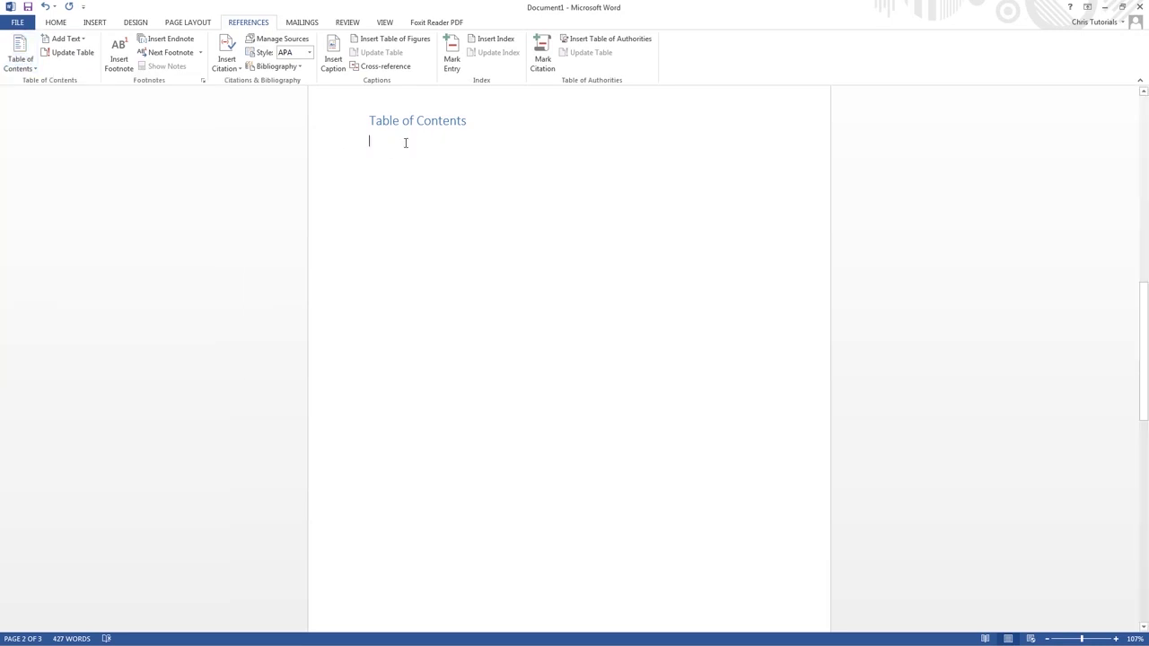
Step: Examine the chapter headings on the last page and return to the empty line under the Table of Contents heading
scroll(636, 541, "down", 12)
scroll(483, 556, "down", 4)
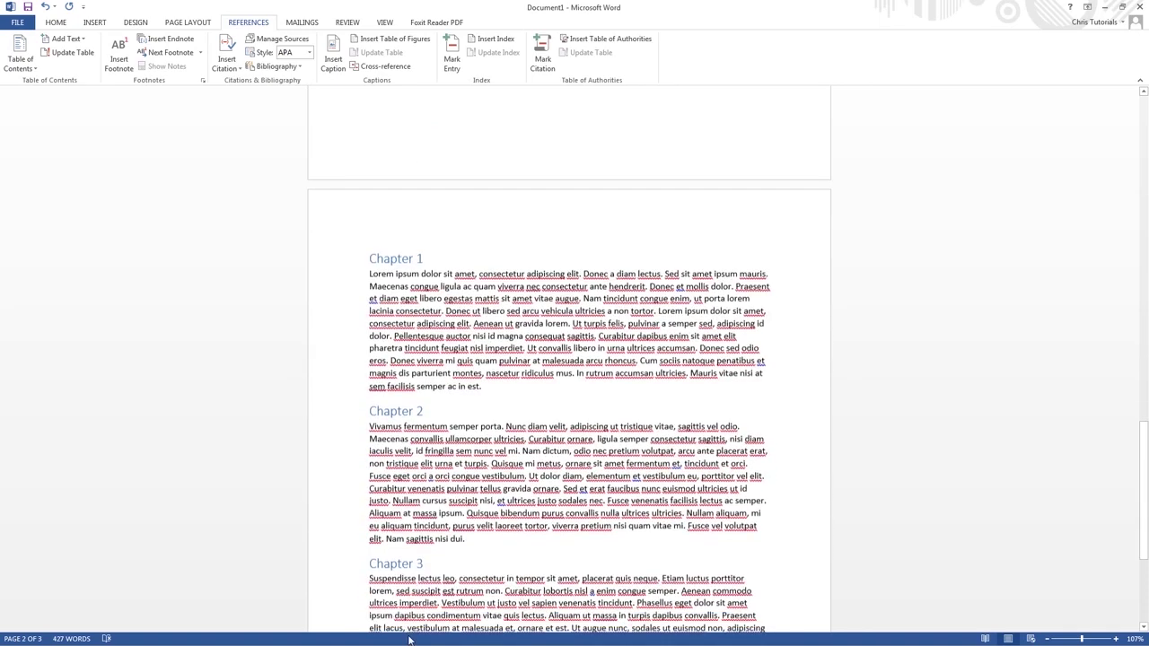
scroll(574, 203, "up", 5)
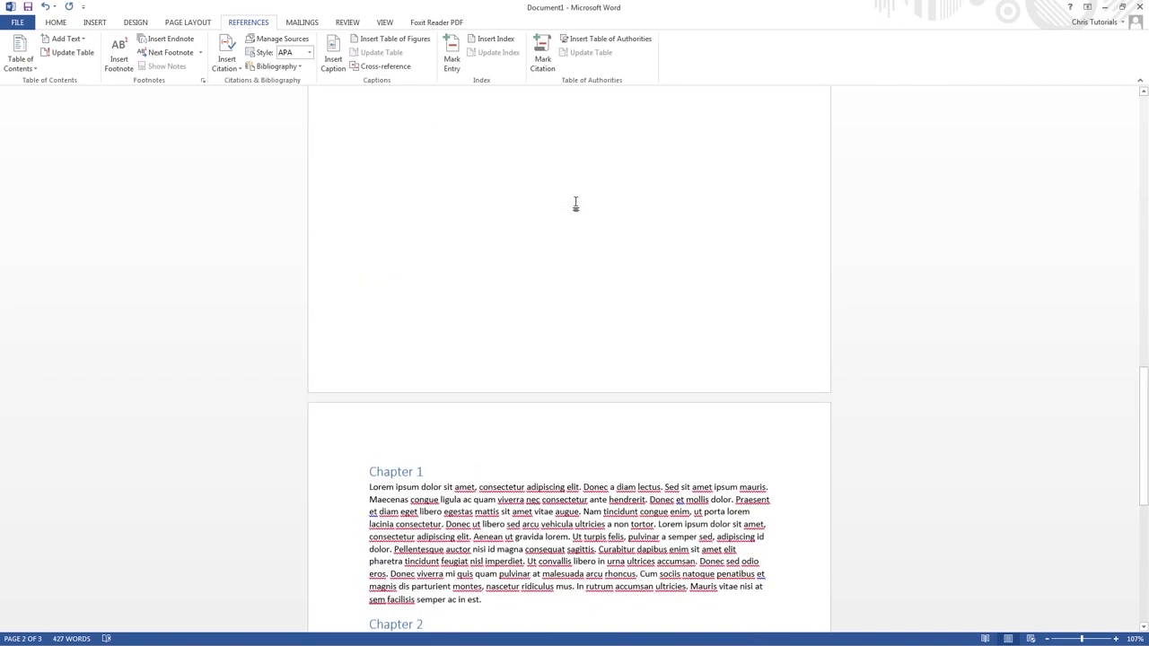
scroll(575, 205, "up", 10)
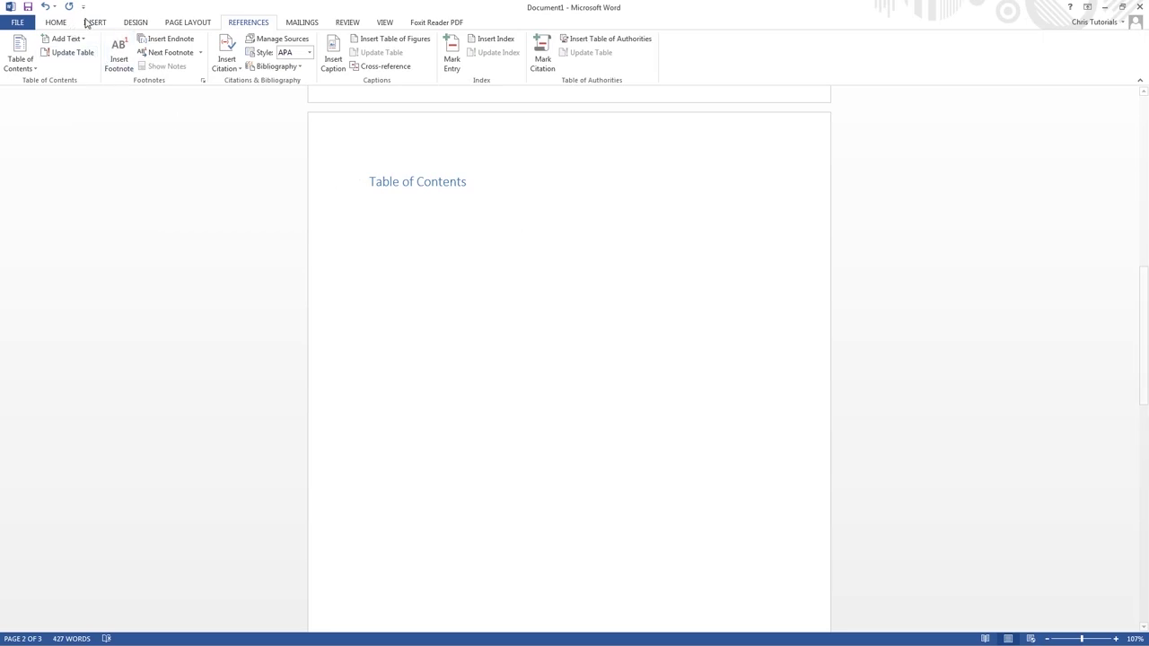
left_click(55, 21)
scroll(695, 324, "down", 9)
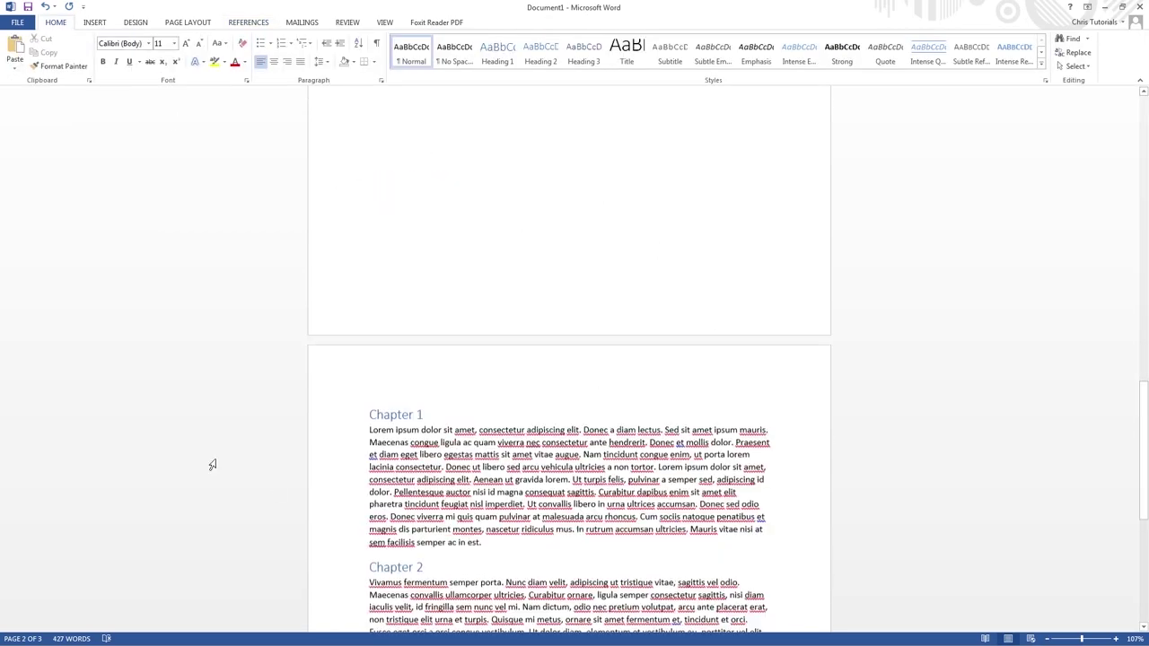
scroll(757, 208, "up", 6)
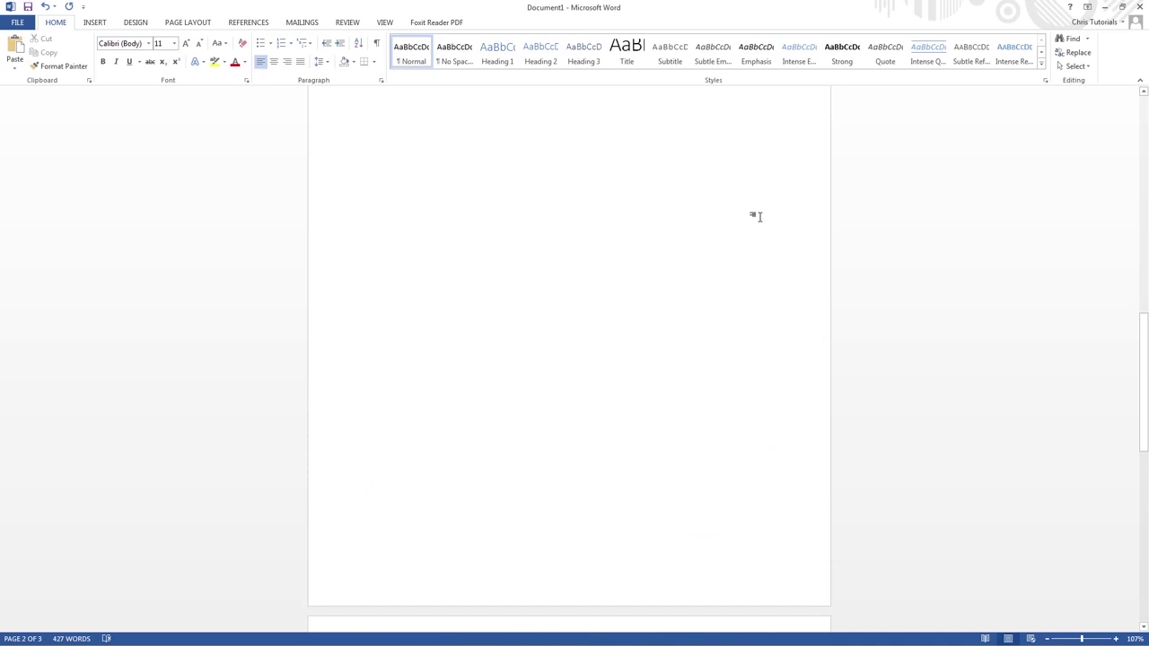
scroll(682, 260, "up", 2)
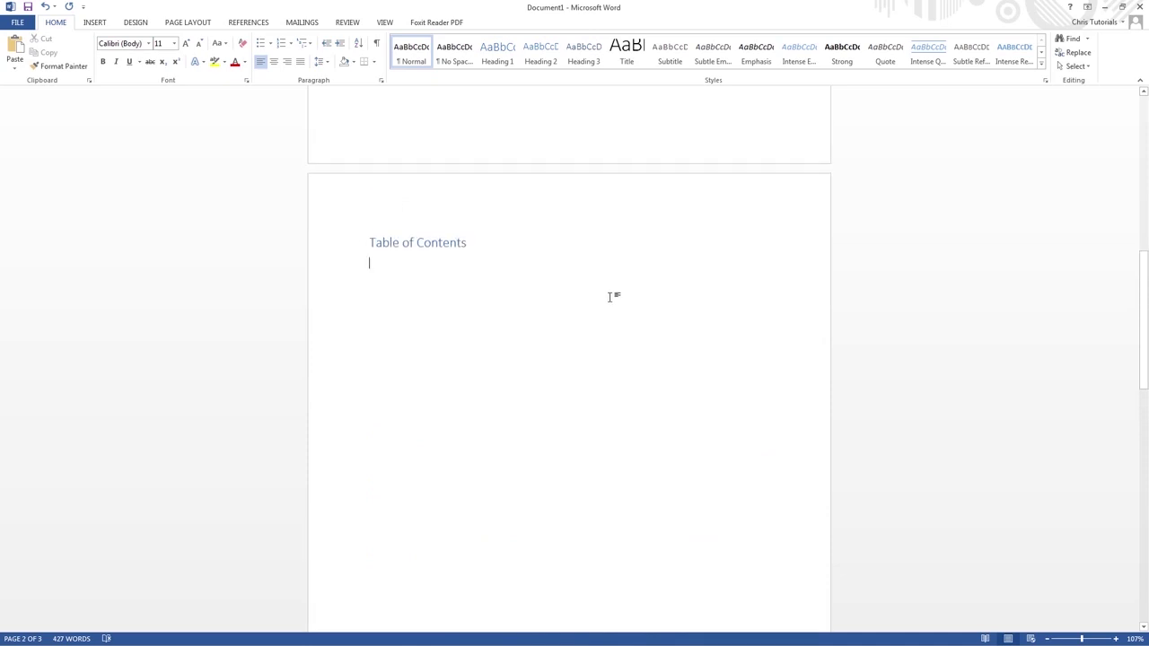
Step: Enter "Chapter 1", "Chapter 2" and "Chapter 3" on separate lines under the Table of Contents heading
type("Chapter 2")
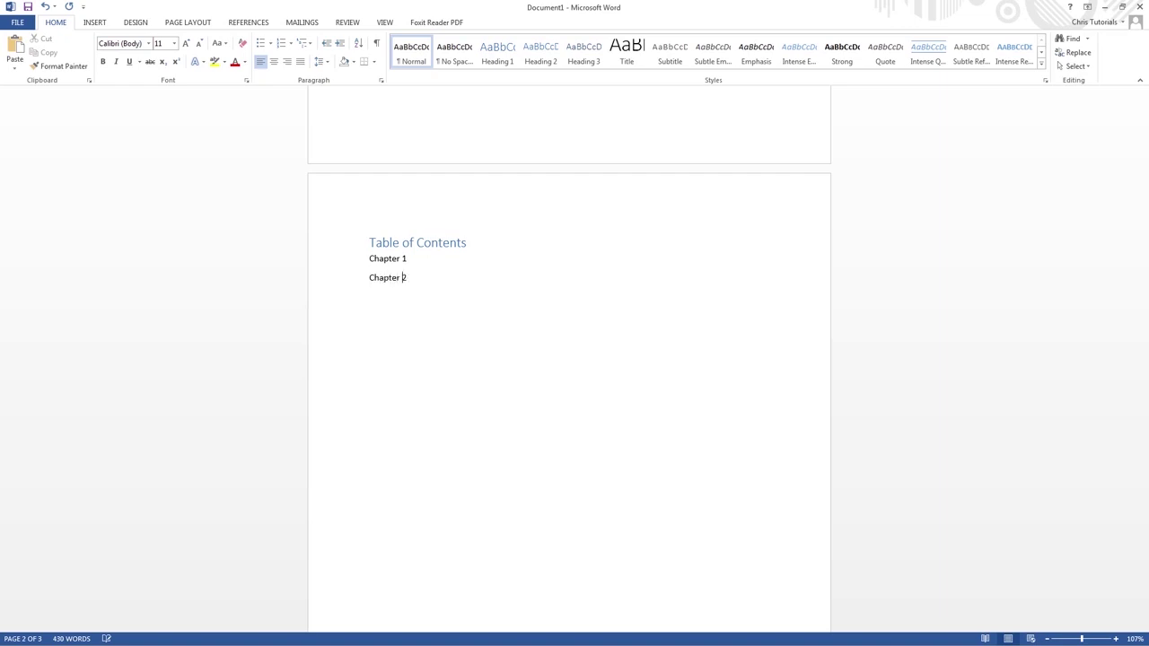
key("Return")
type("Chapter 3")
Step: Hyperlink the Chapter 1 entry in the contents list to the Chapter 1 heading in this document
left_click_drag(417, 252, 369, 260)
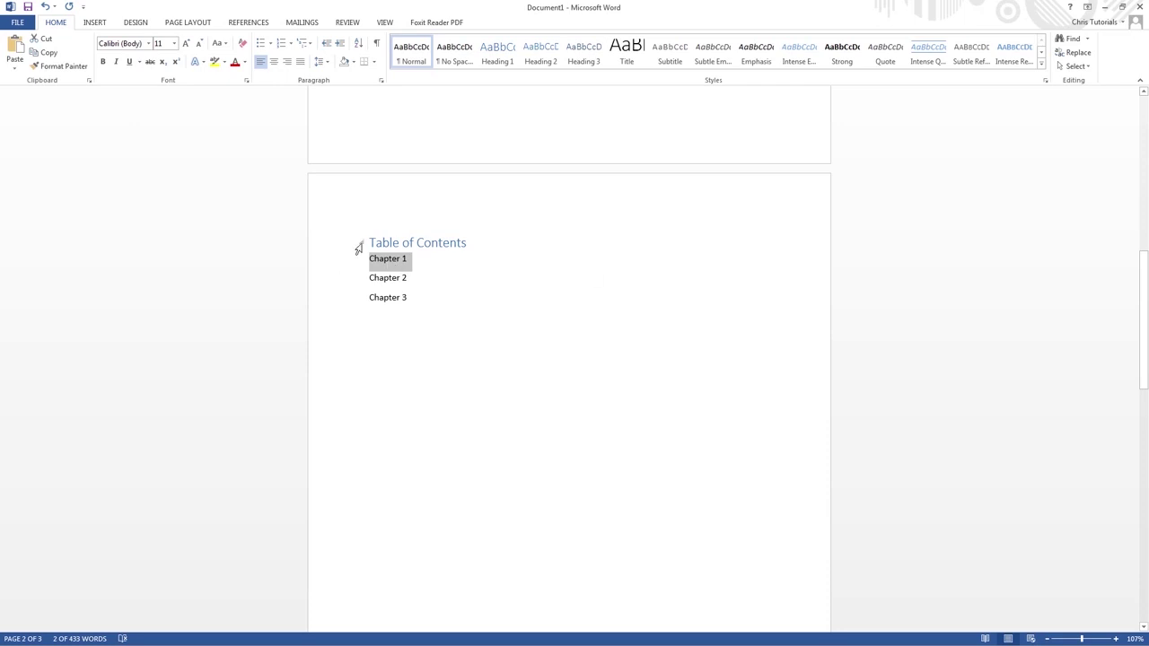
left_click(94, 23)
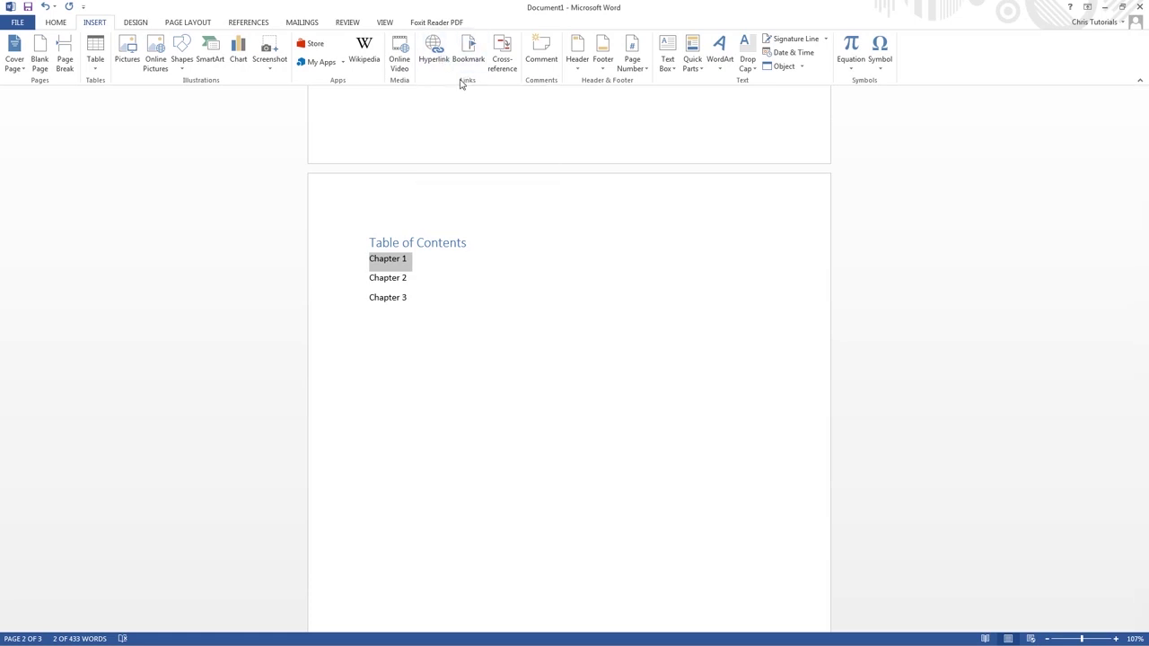
left_click(437, 54)
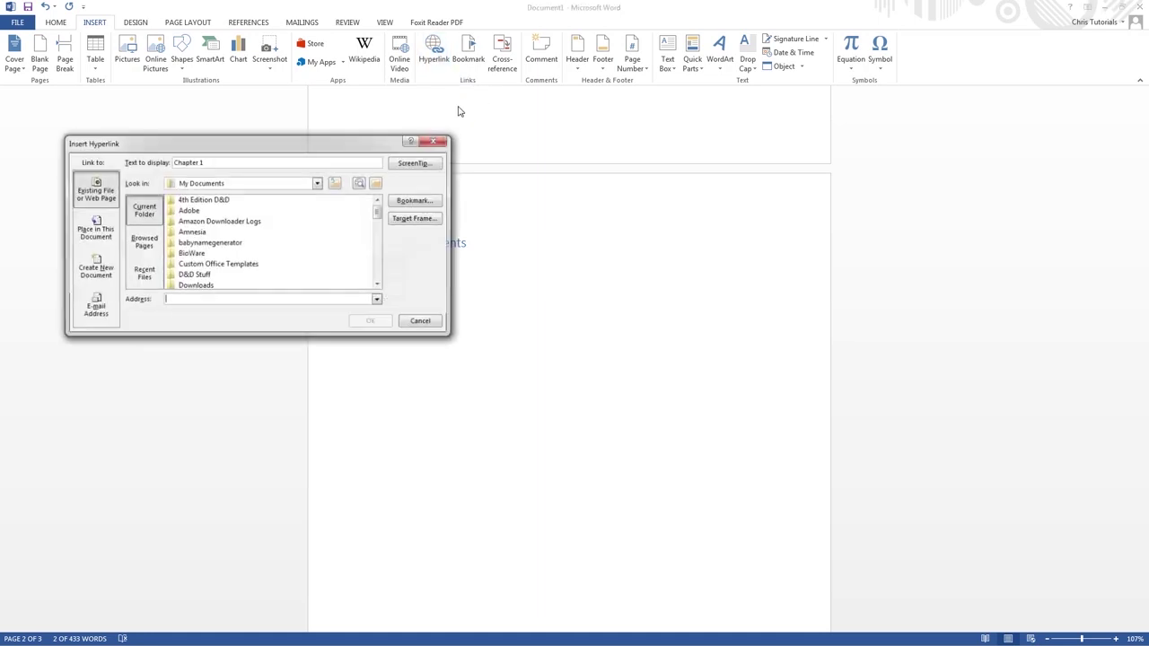
left_click(96, 232)
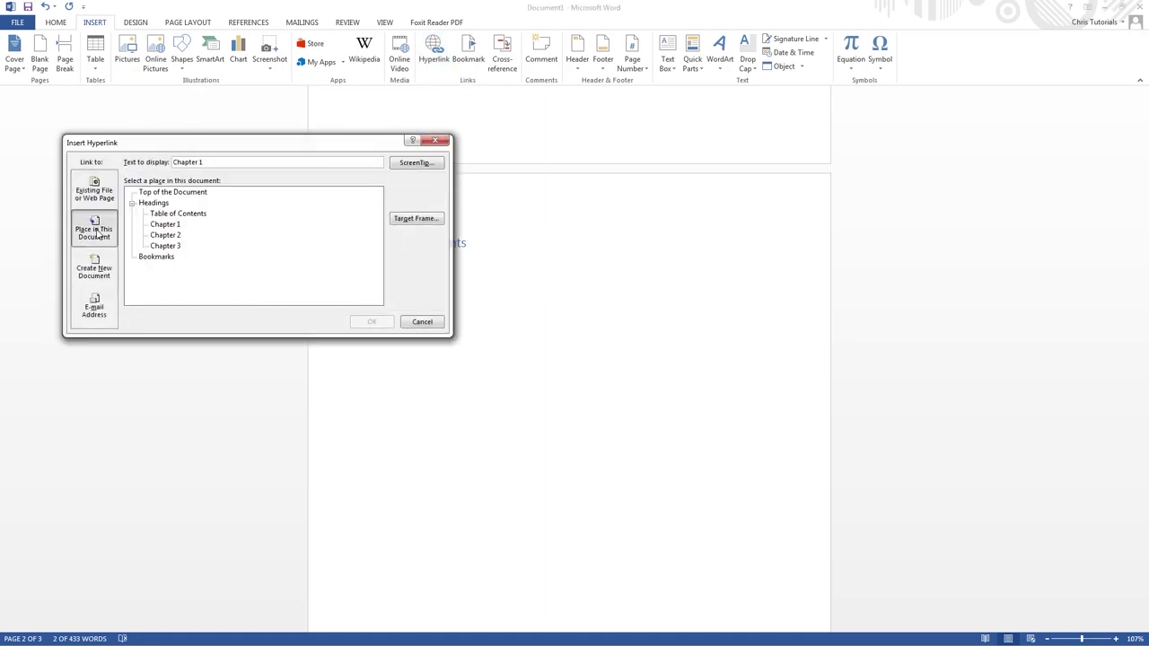
left_click(169, 225)
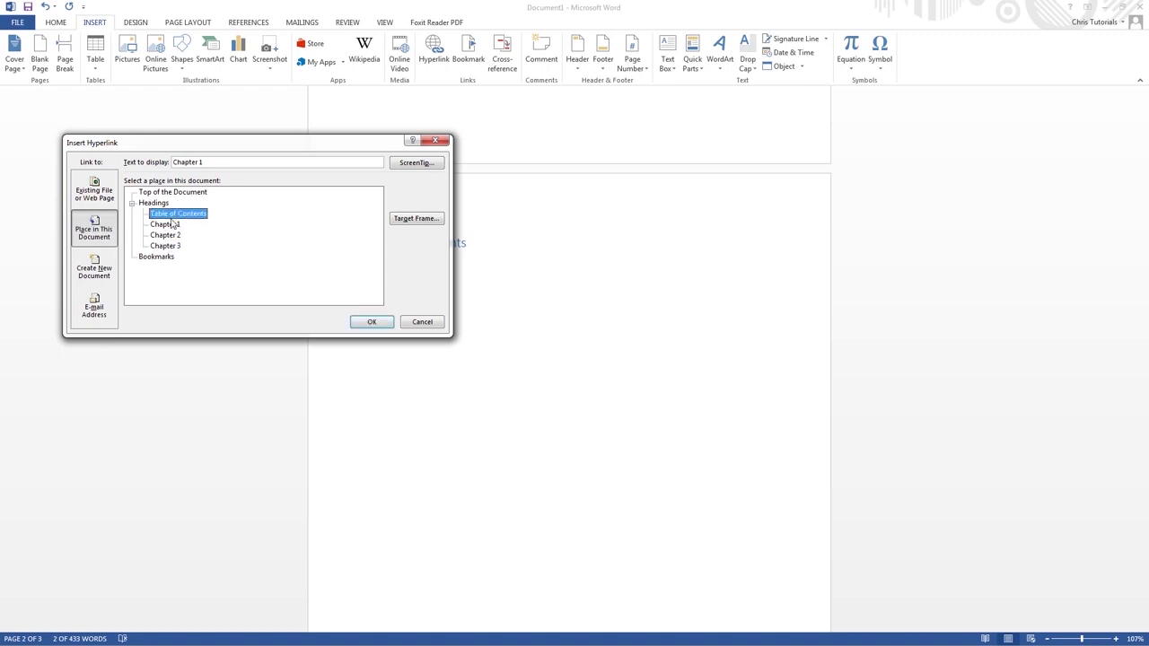
left_click(371, 321)
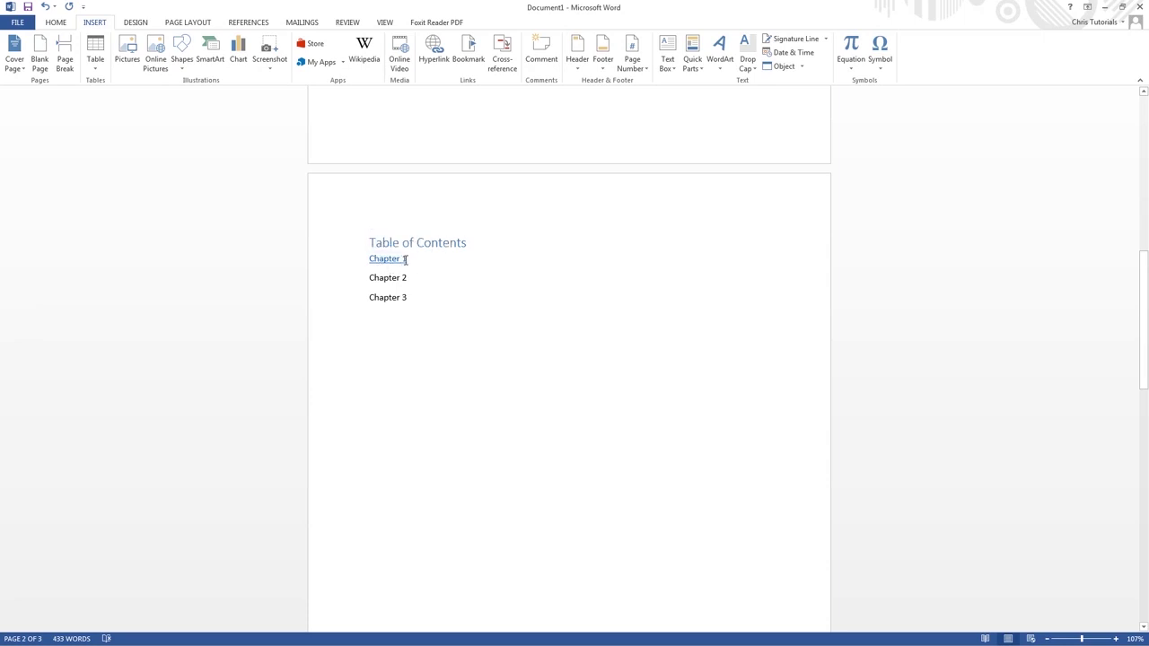
Step: Hyperlink the Chapter 2 entry in the contents list to the Chapter 2 heading in this document
left_click_drag(409, 280, 359, 282)
left_click(434, 50)
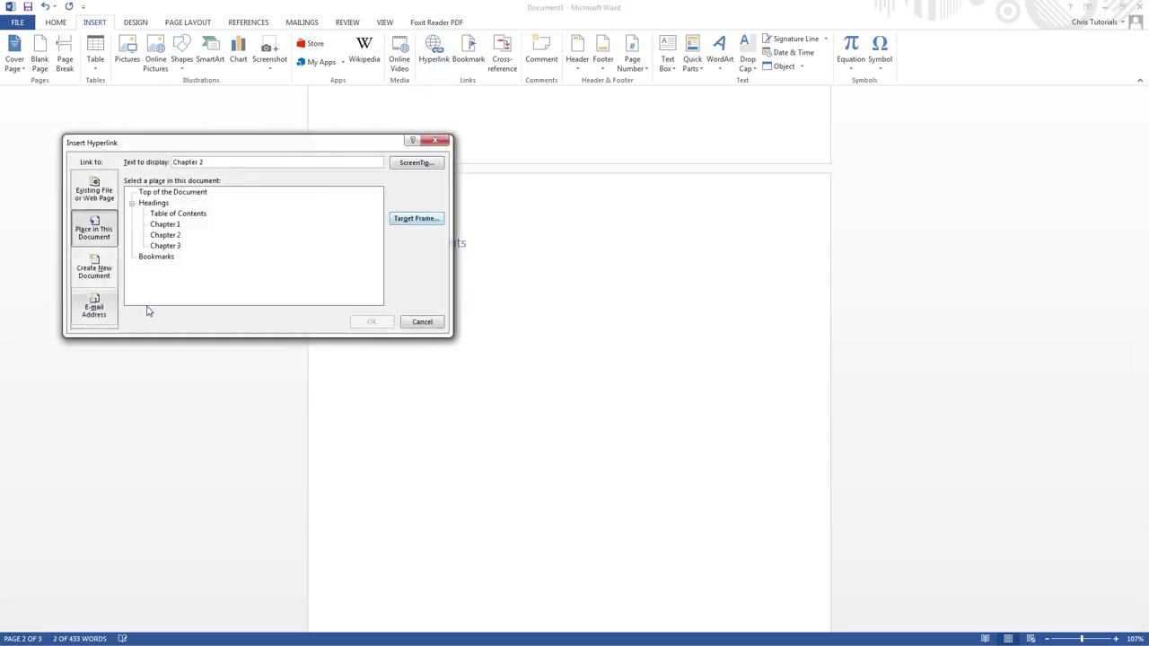
left_click(180, 236)
left_click(371, 321)
Step: Hyperlink the Chapter 3 entry in the contents list to the Chapter 3 heading in this document
left_click_drag(416, 301, 365, 305)
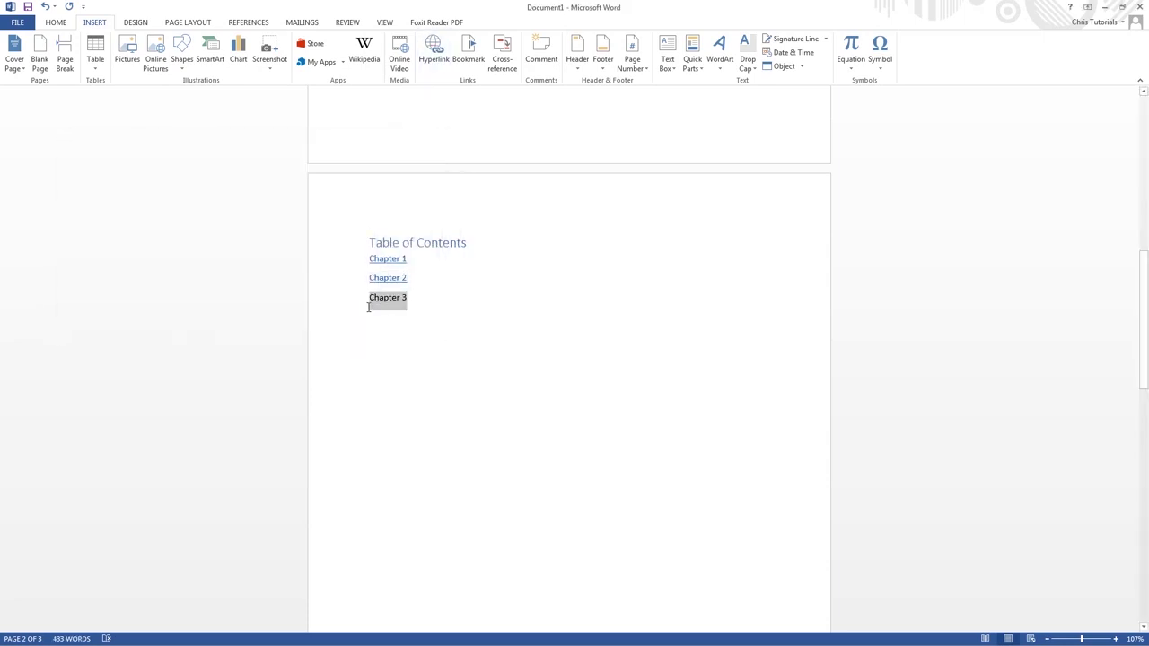
left_click(446, 60)
double_click(165, 248)
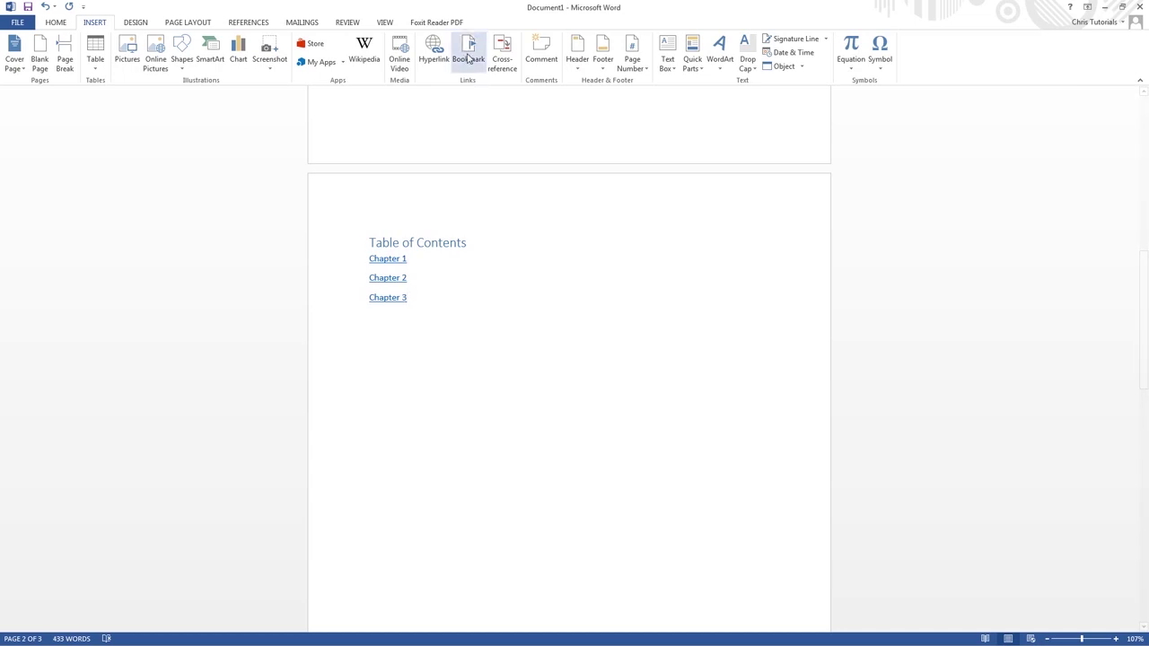
Step: Try out the bookmark name "NamedHyperlink" for the Table of Contents heading and dismiss the dialog without adding it
scroll(465, 209, "down", 1)
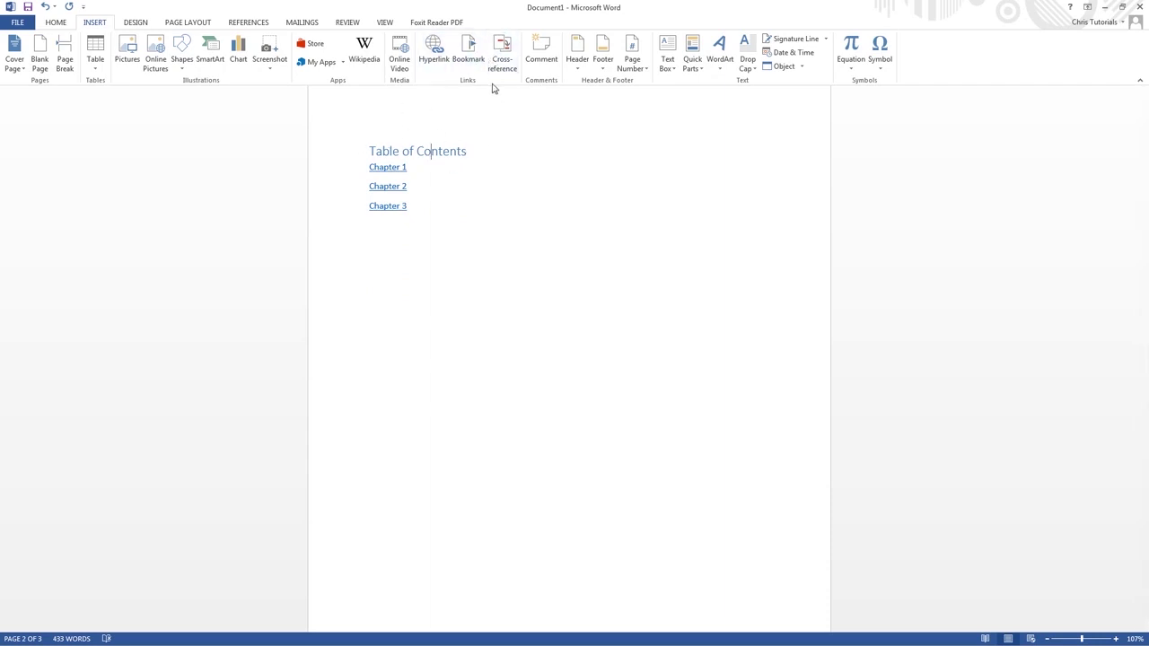
left_click(468, 65)
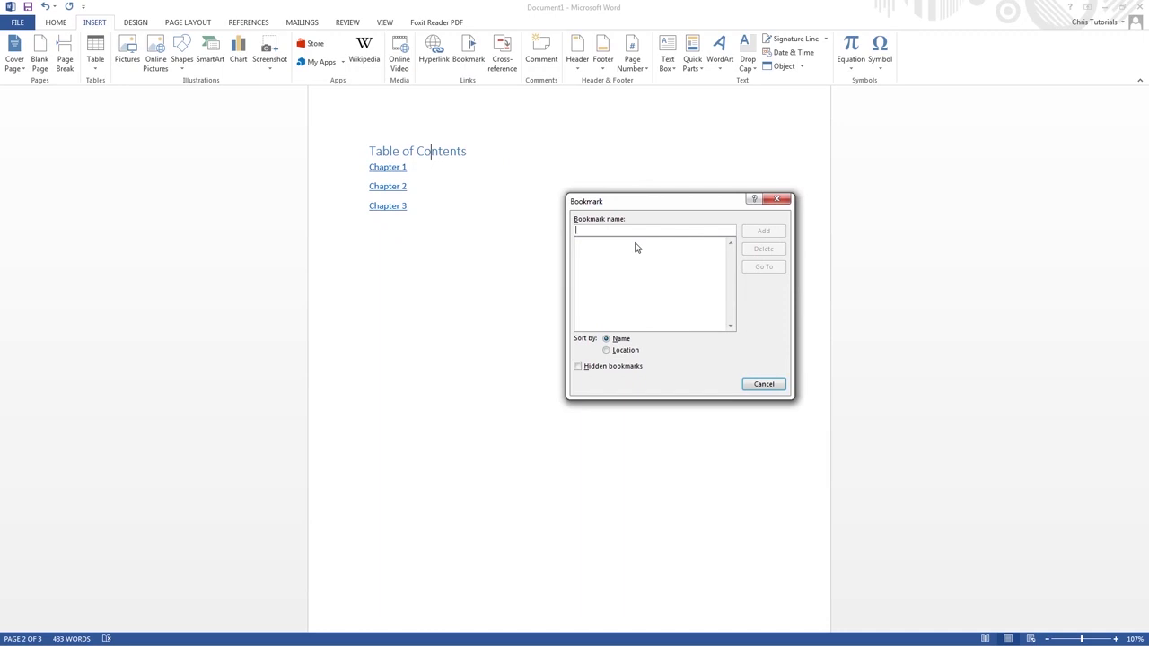
type("NamedHyperlink")
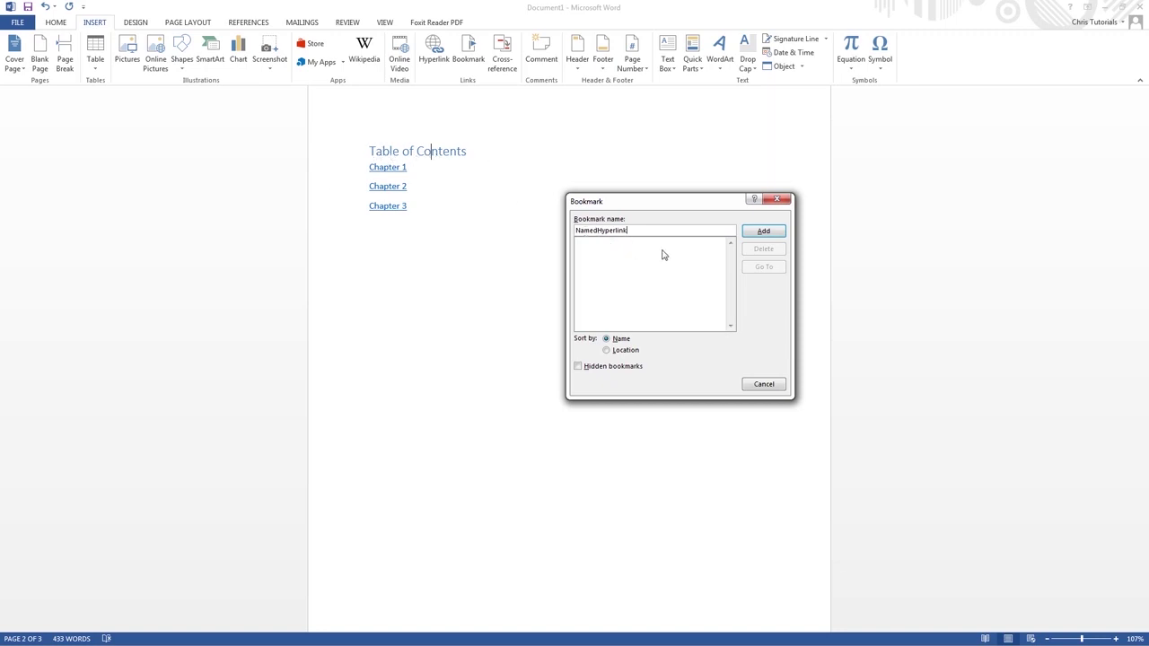
left_click(777, 198)
scroll(482, 171, "down", 10)
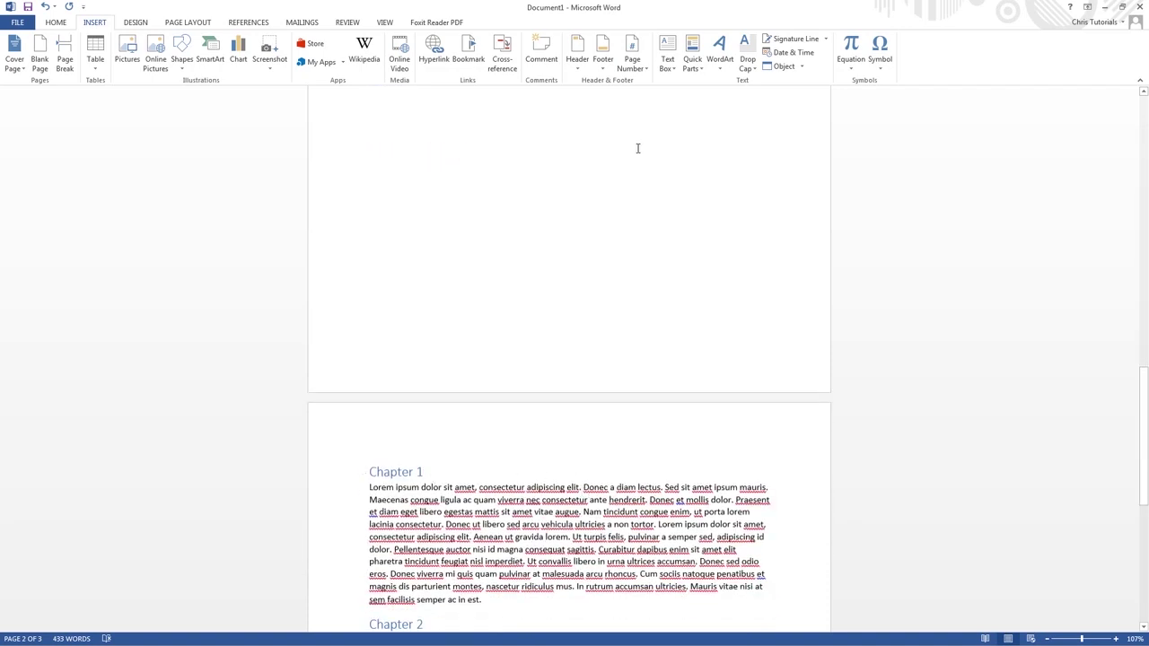
scroll(638, 148, "up", 10)
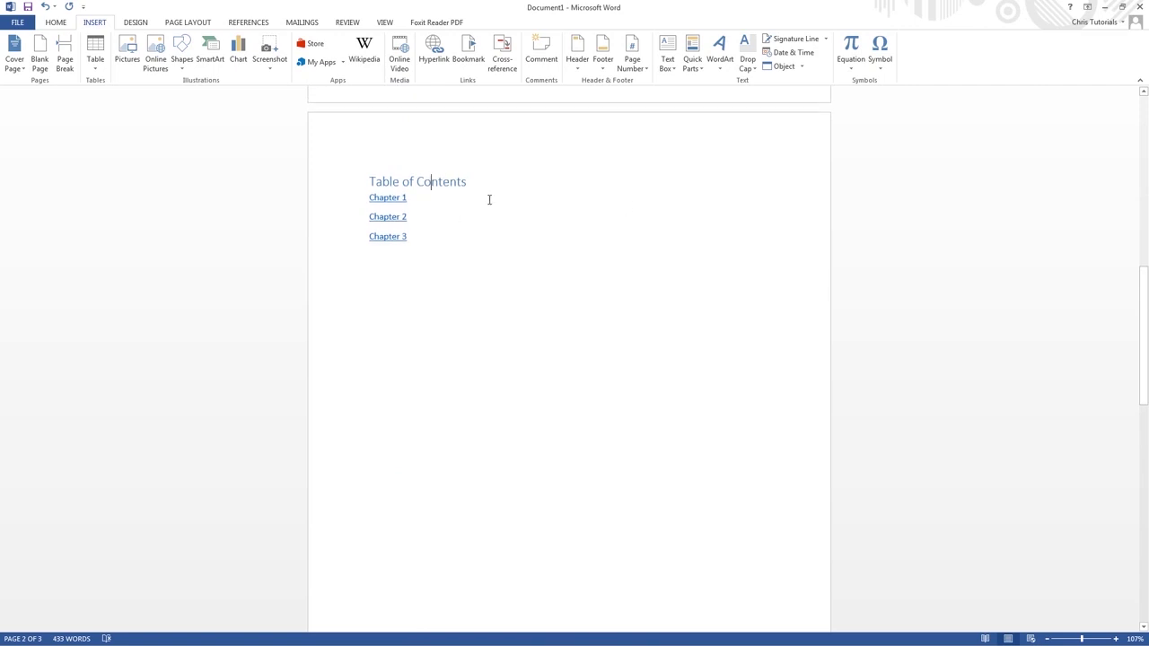
left_click(406, 197)
triple_click(464, 198)
left_click(490, 216)
scroll(476, 215, "up", 3)
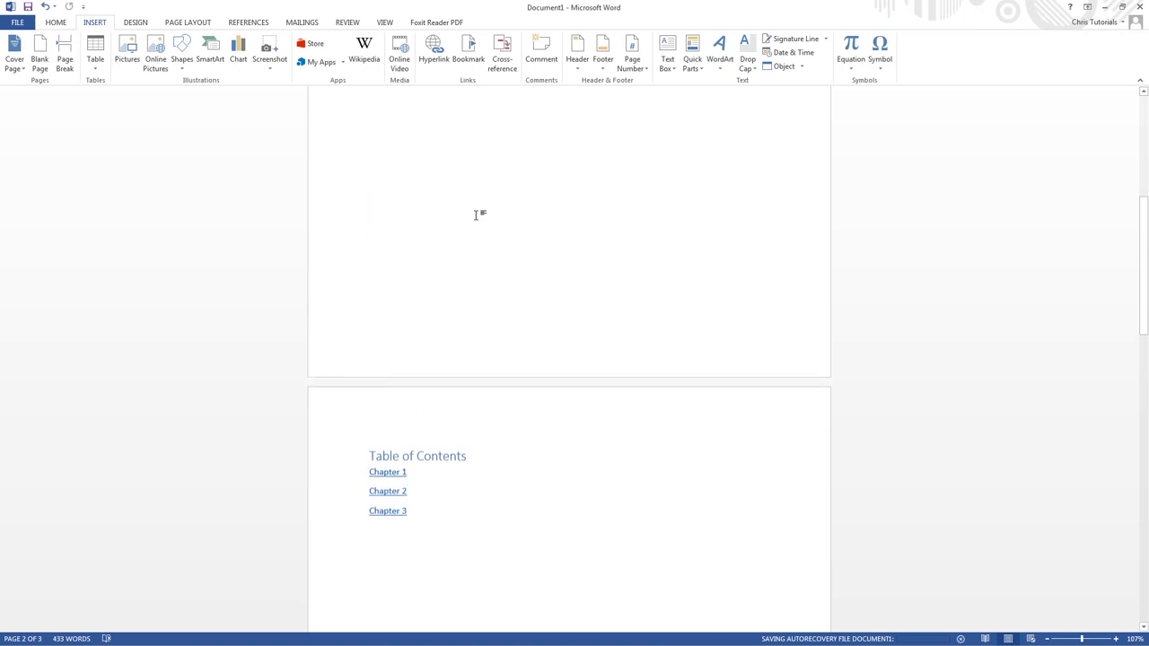
scroll(476, 216, "up", 5)
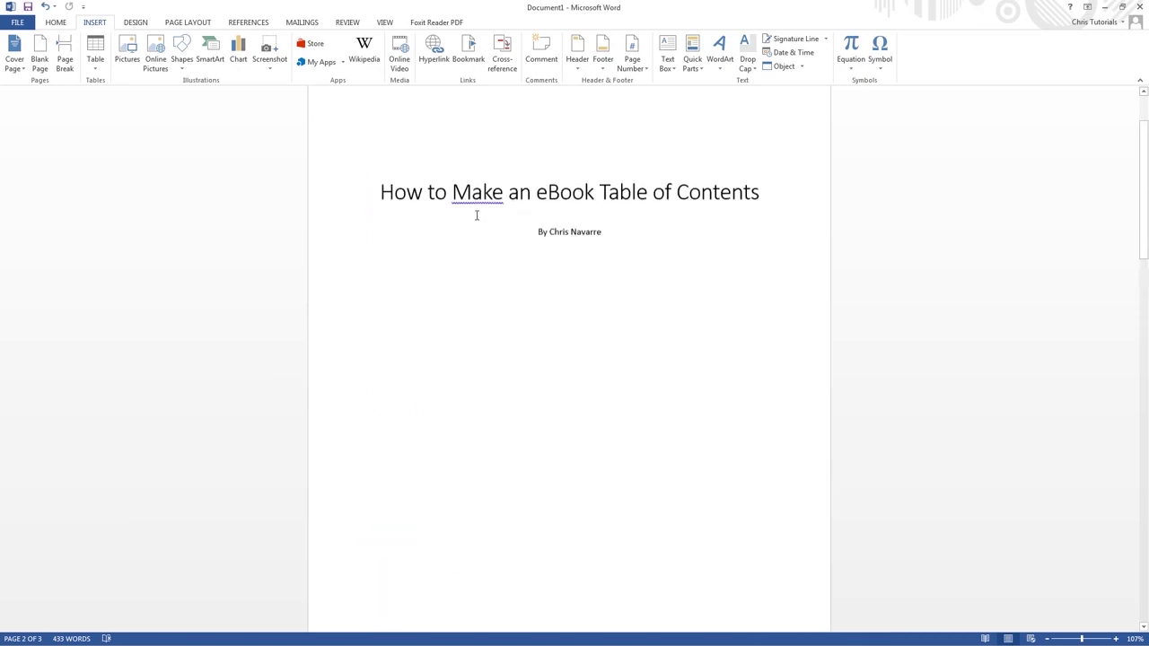
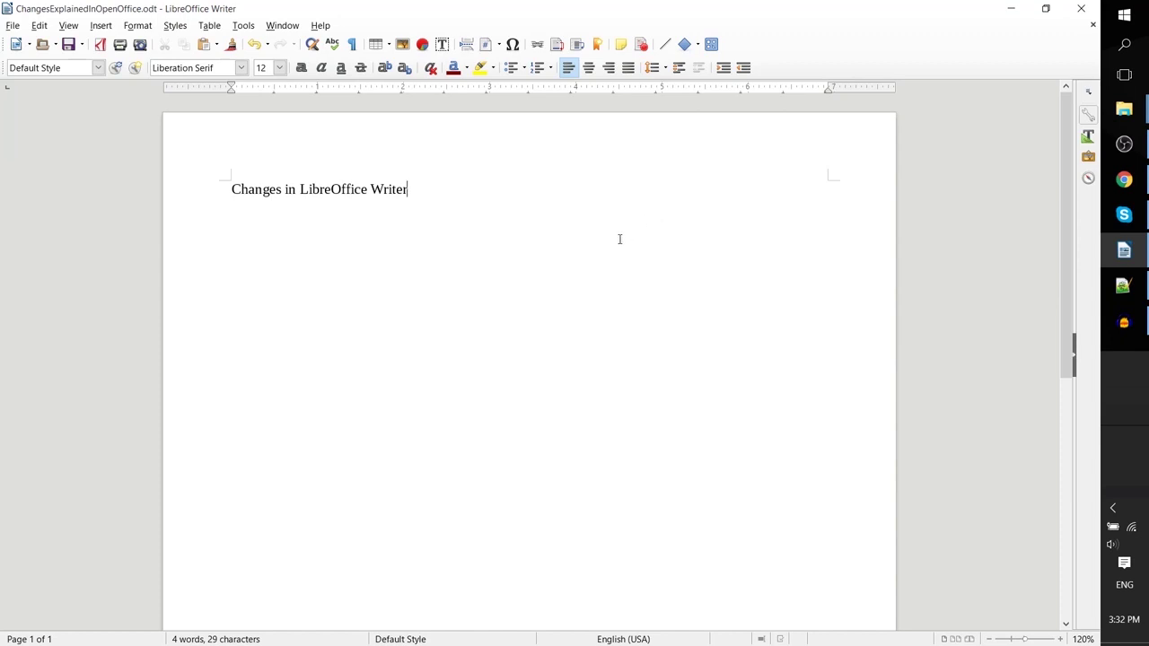
Step: Switch to LibreOffice Writer, turn on change recording, and add the line "Change Mode Enabled" below the first line
key("Return")
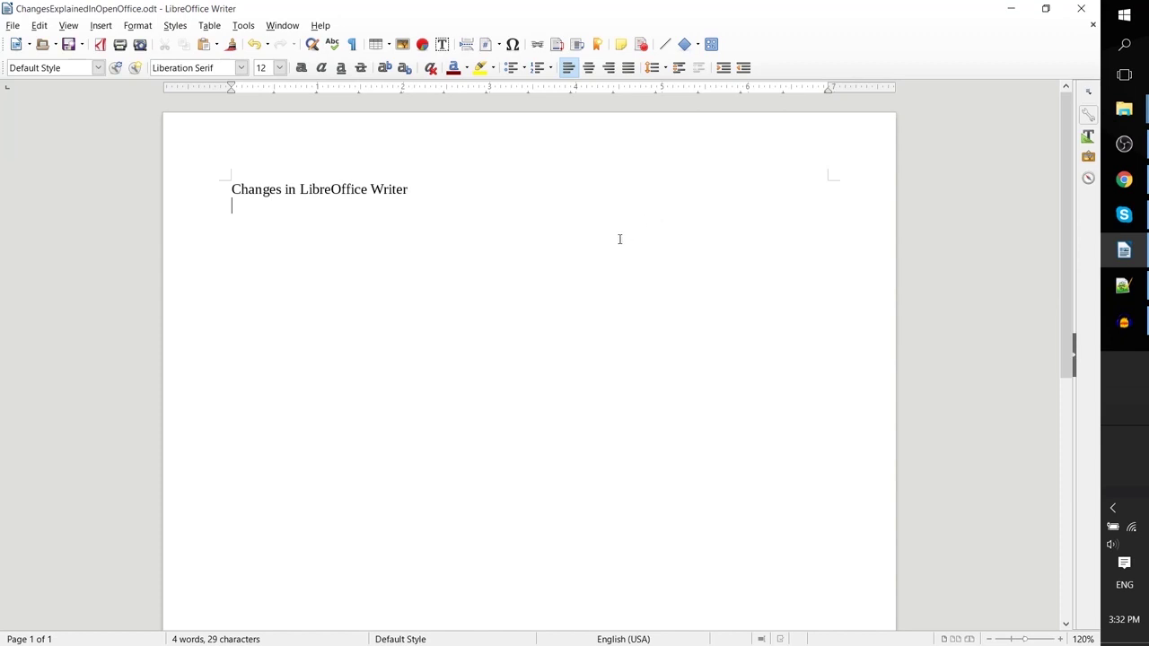
left_click(644, 54)
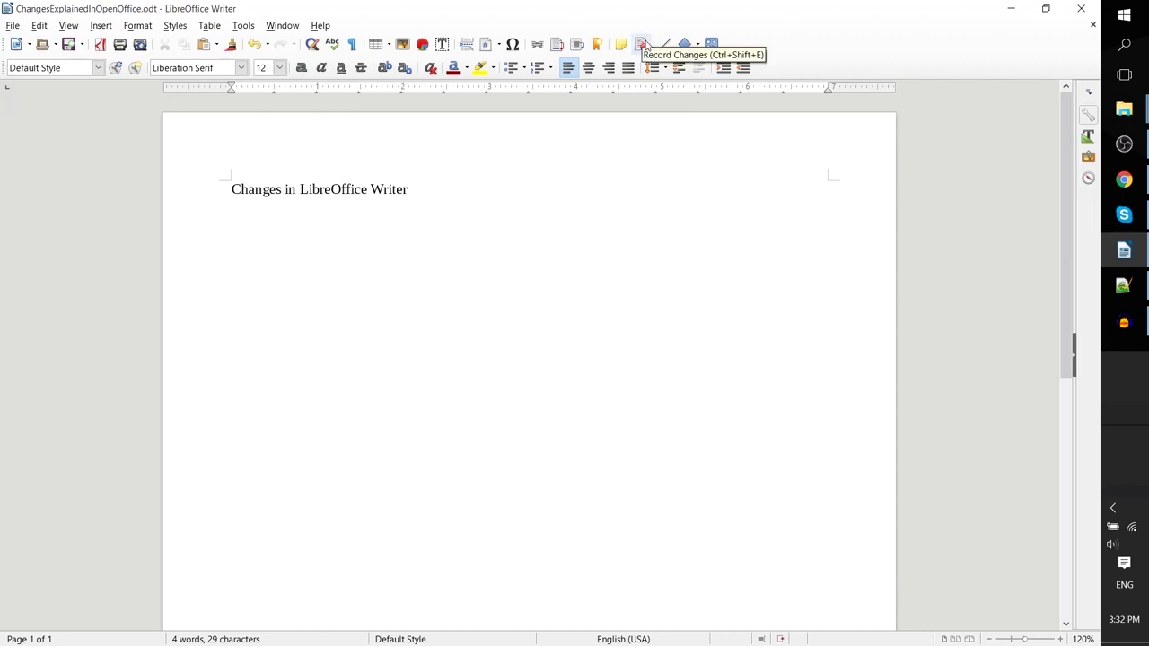
left_click(643, 44)
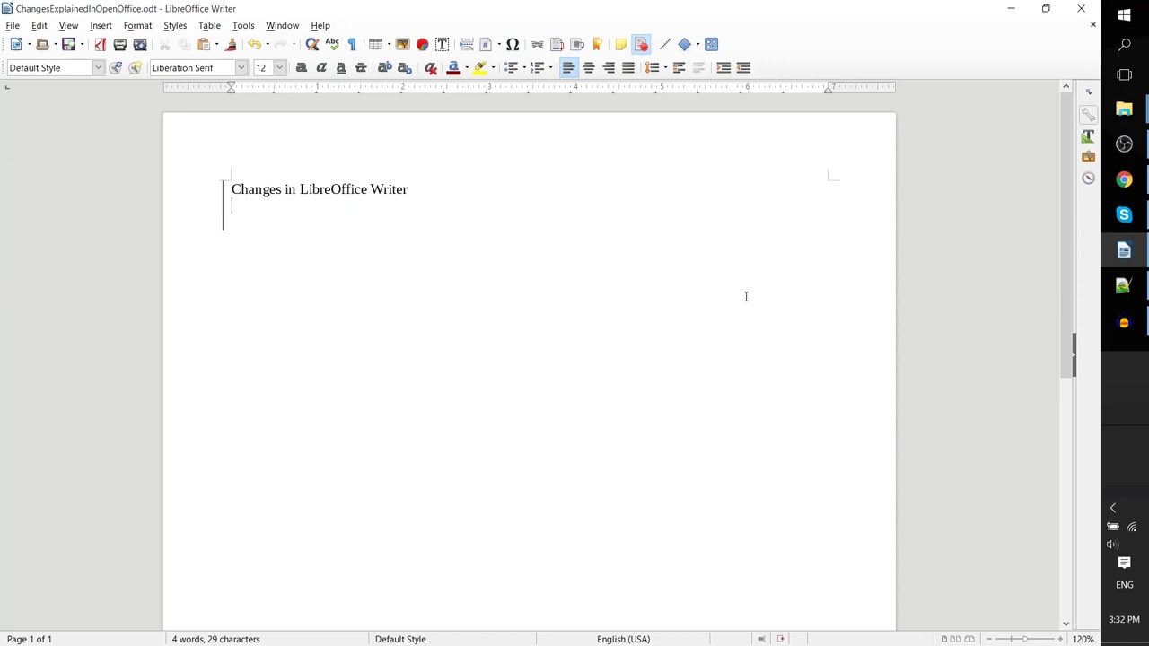
type("Change Mod")
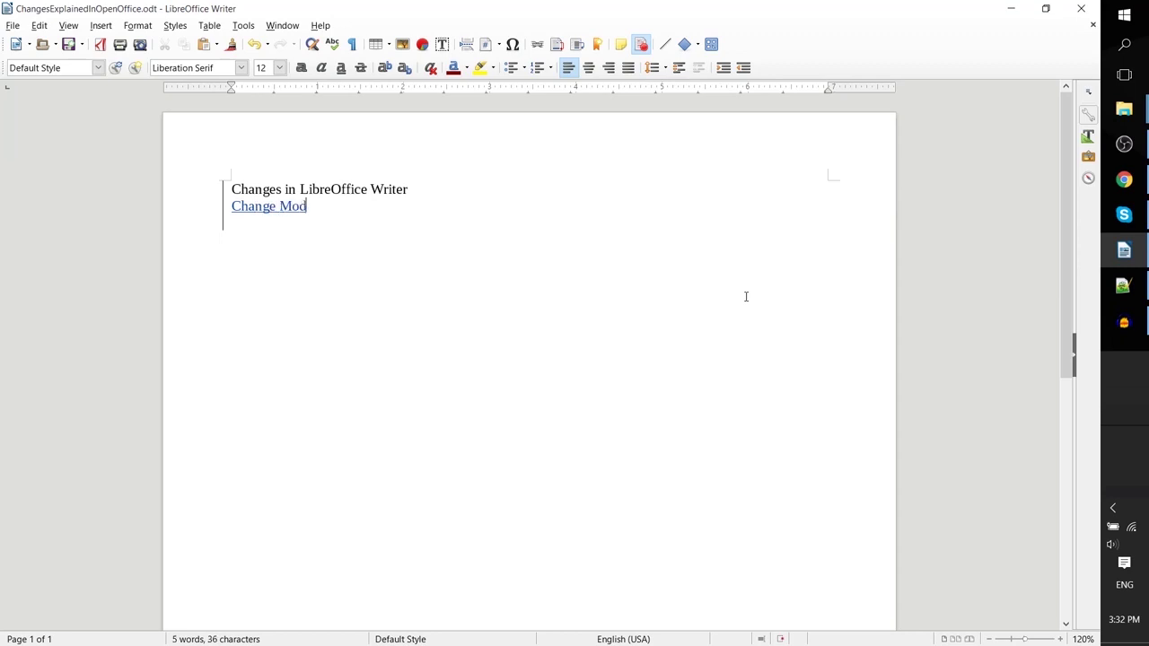
type("e Enabled")
Step: Check who made the tracked "Change Mode Enabled" insertion and view the accept and reject options available for it
mouse_move(250, 207)
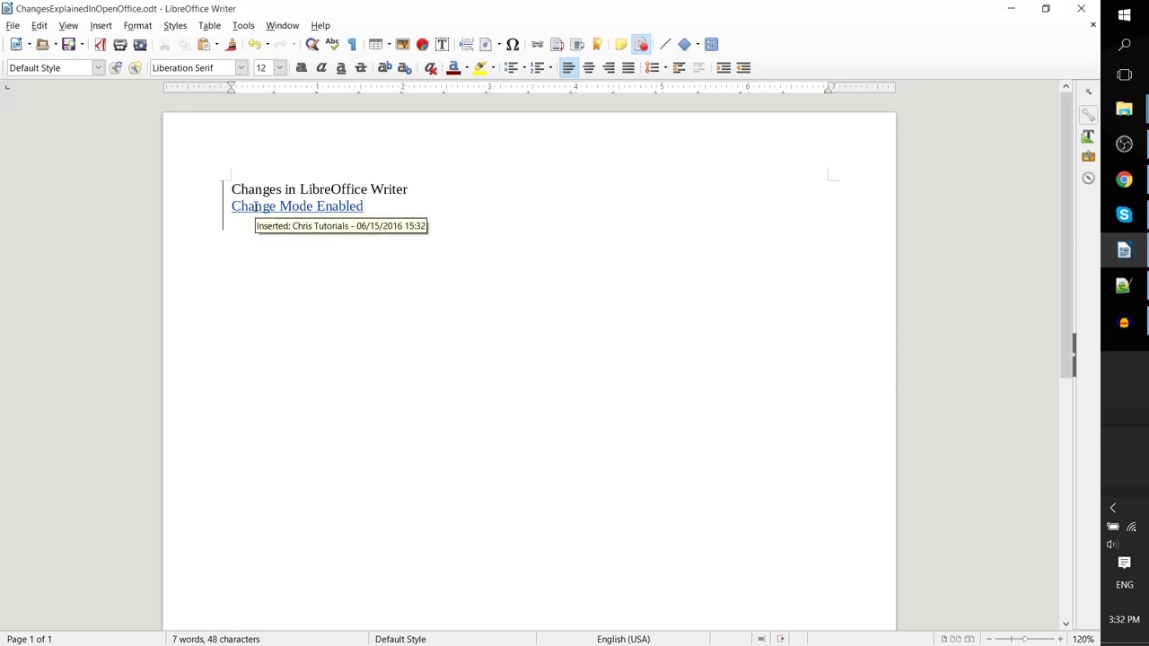
left_click_drag(251, 208, 363, 206)
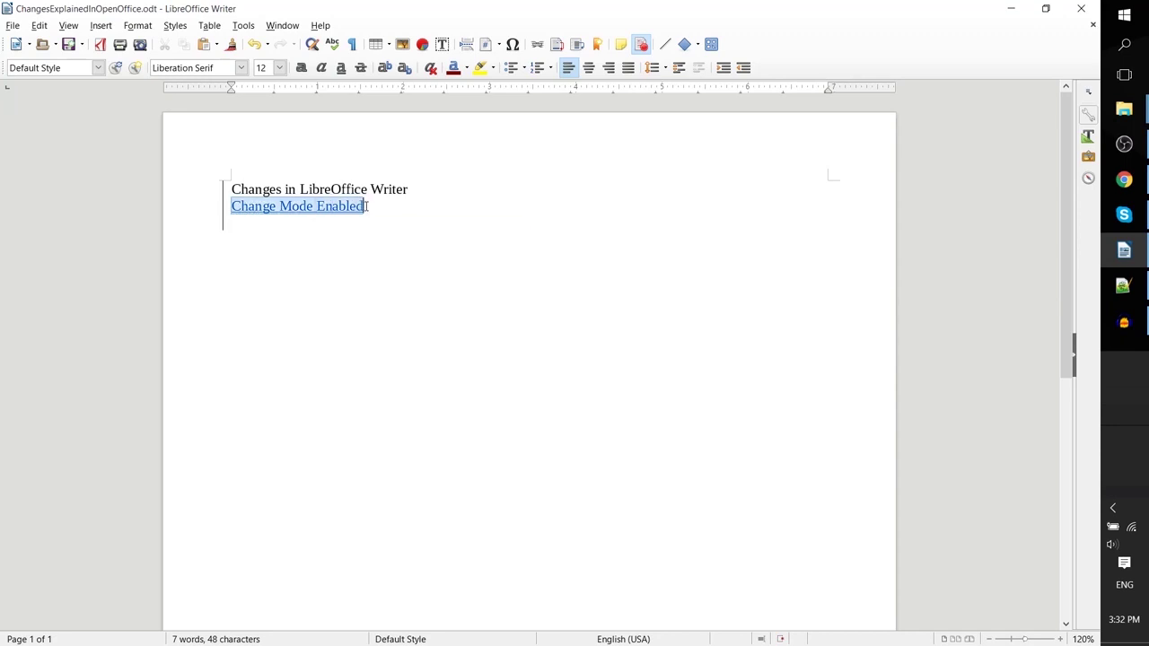
key("Right")
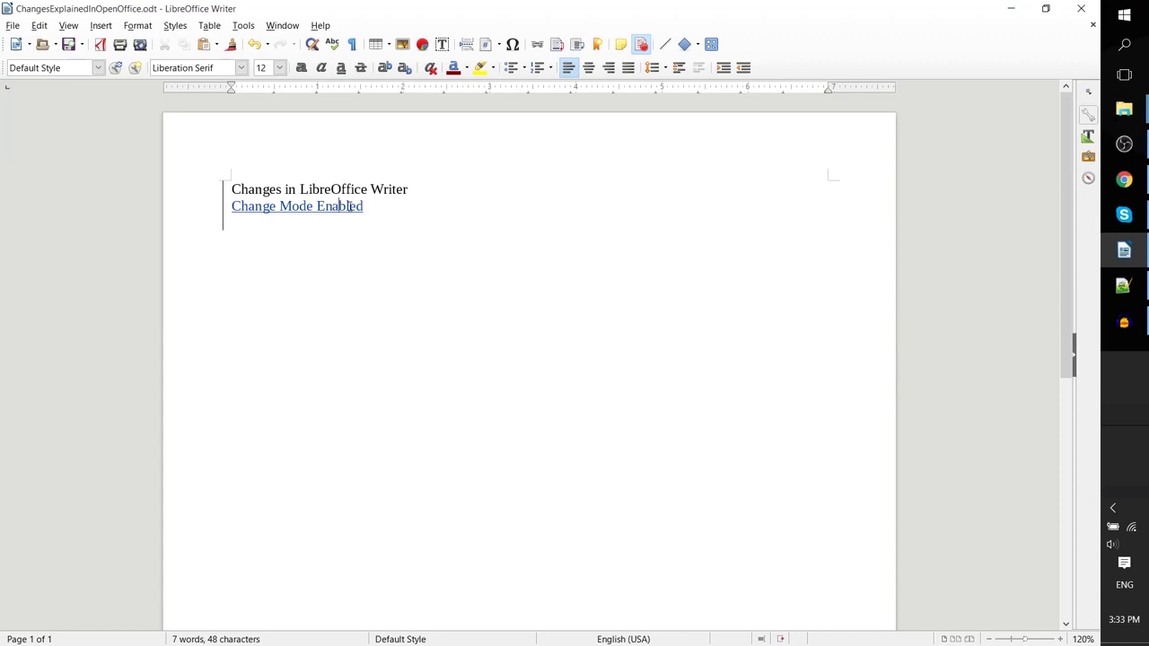
right_click(350, 206)
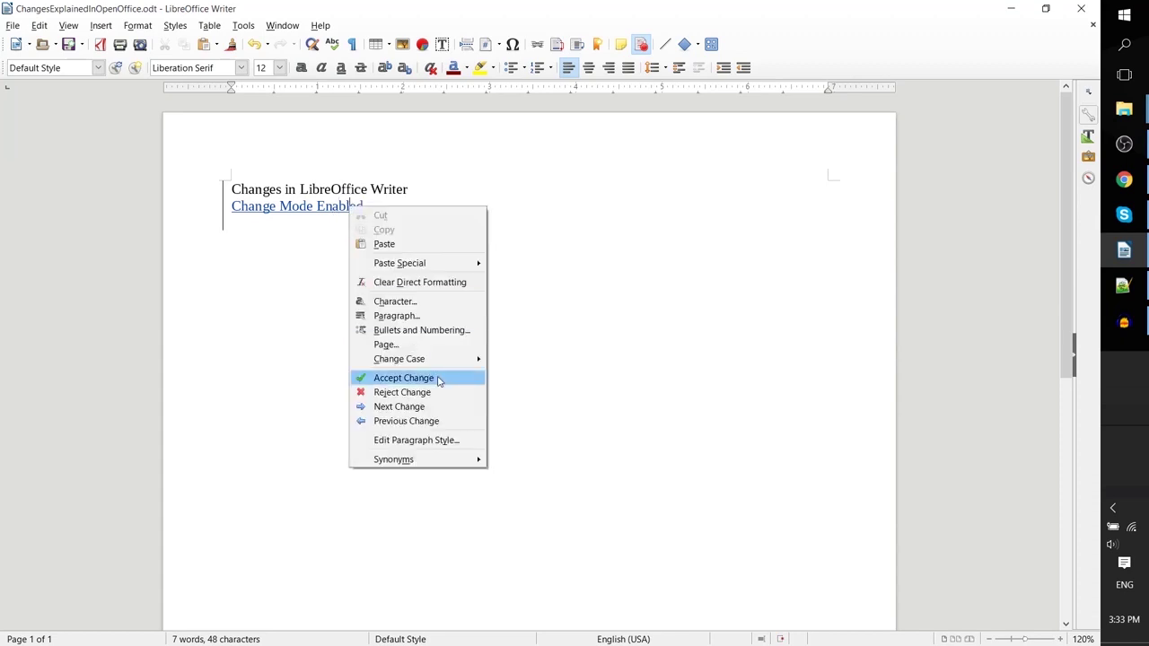
left_click(450, 204)
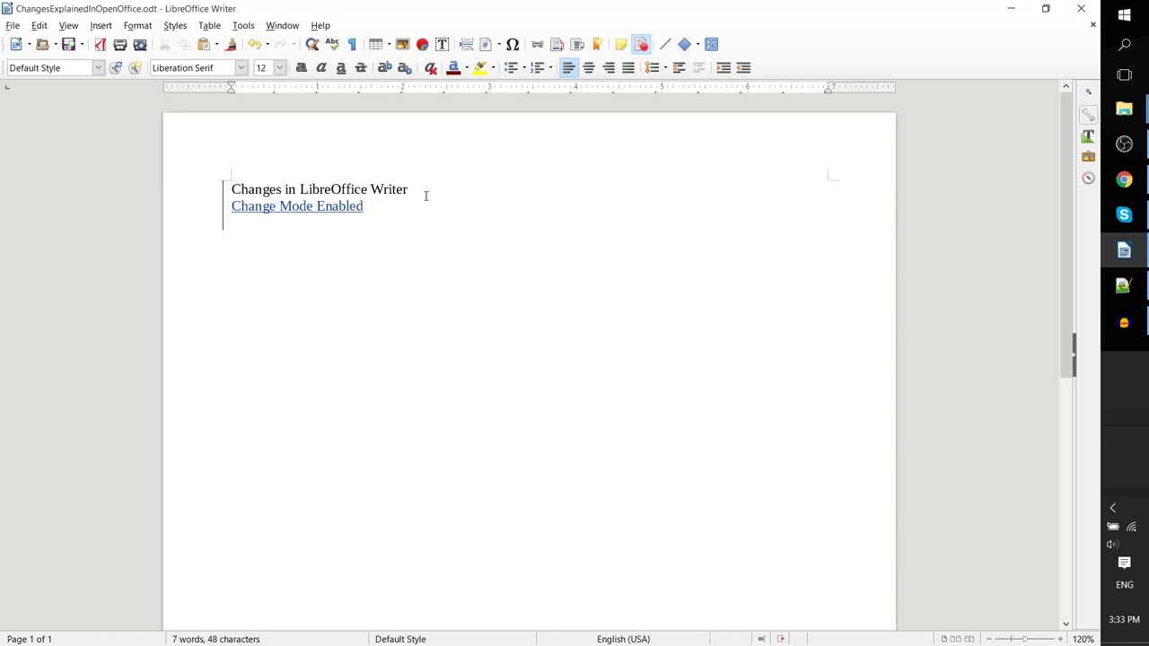
Step: Delete the word "Writer" from the first line as a tracked change and view its change options
left_click_drag(425, 196, 372, 187)
key("Delete")
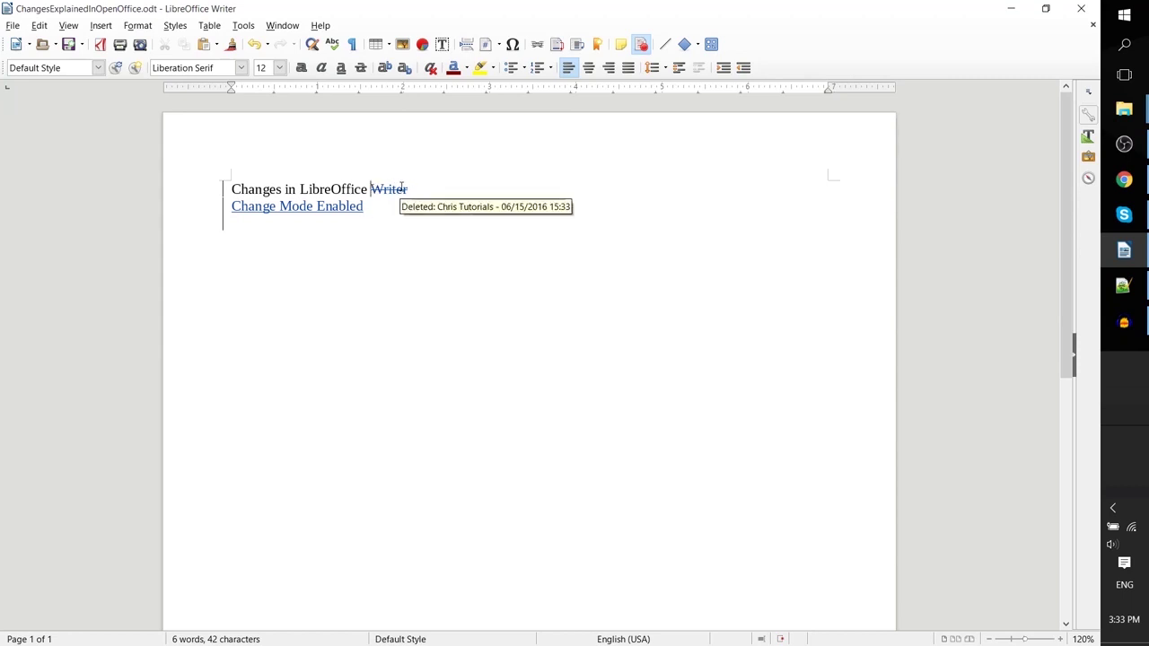
right_click(403, 187)
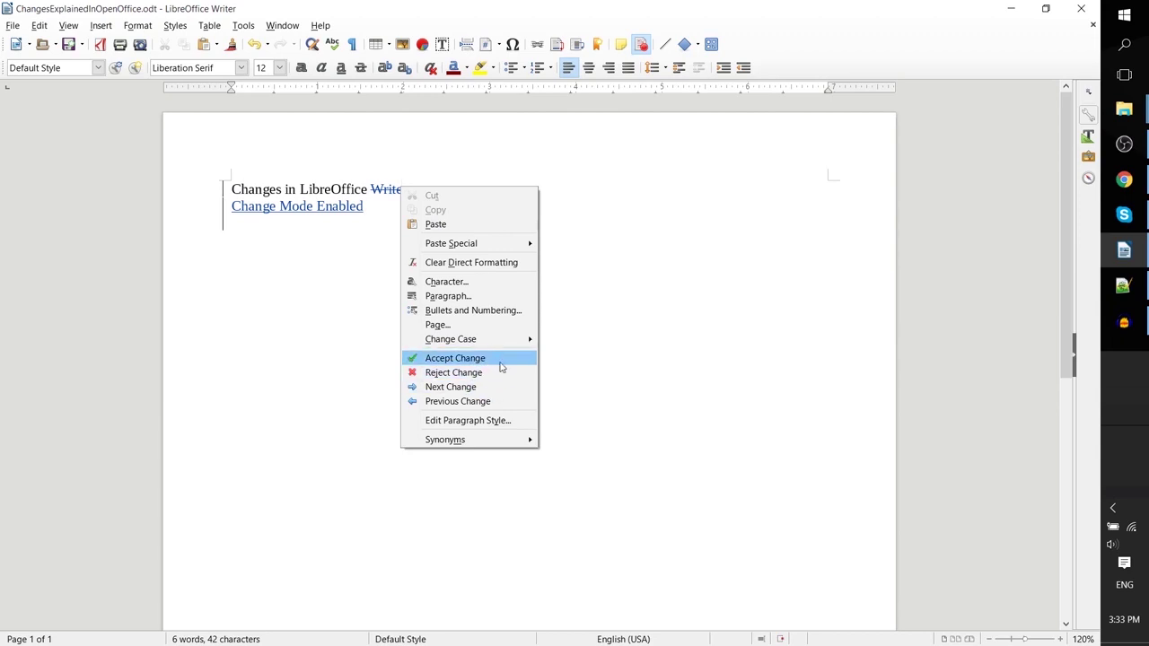
left_click(389, 188)
Step: Go from the tracked deletion of "Writer" to the next tracked change, and look over the change navigation options
right_click(392, 191)
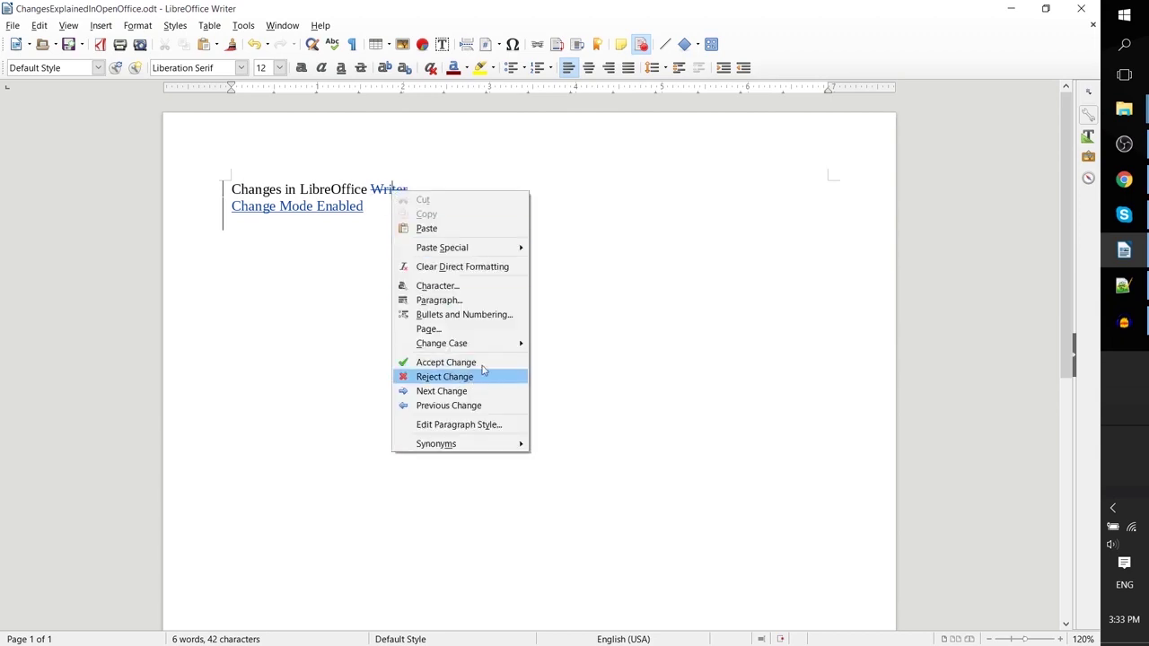
left_click(495, 391)
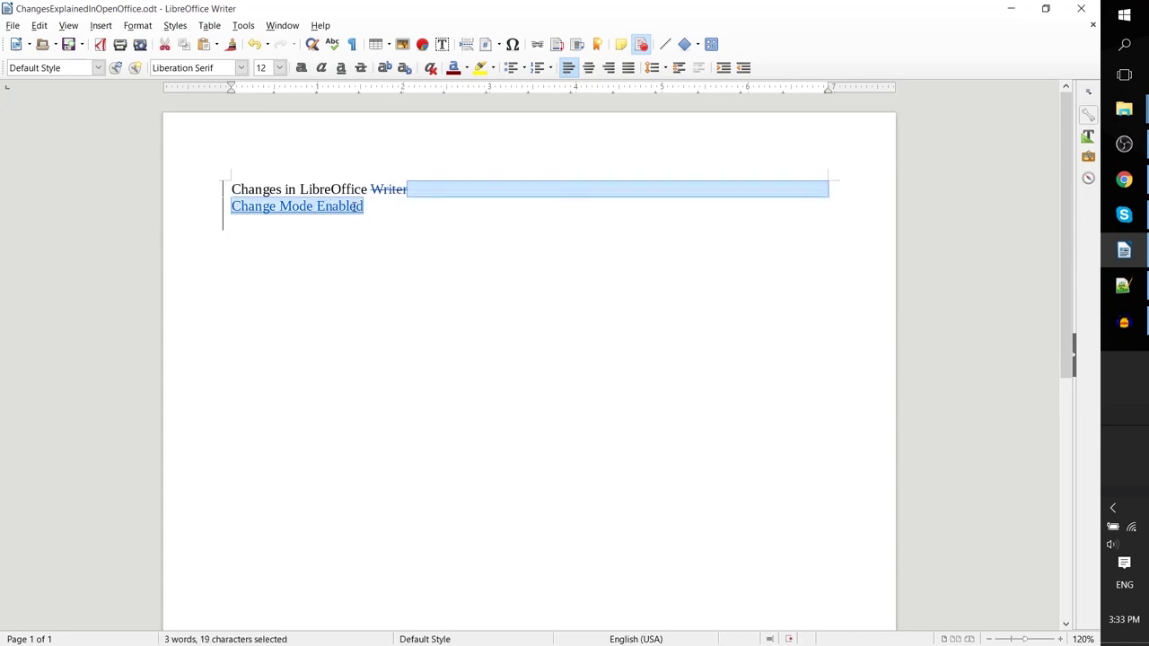
right_click(390, 190)
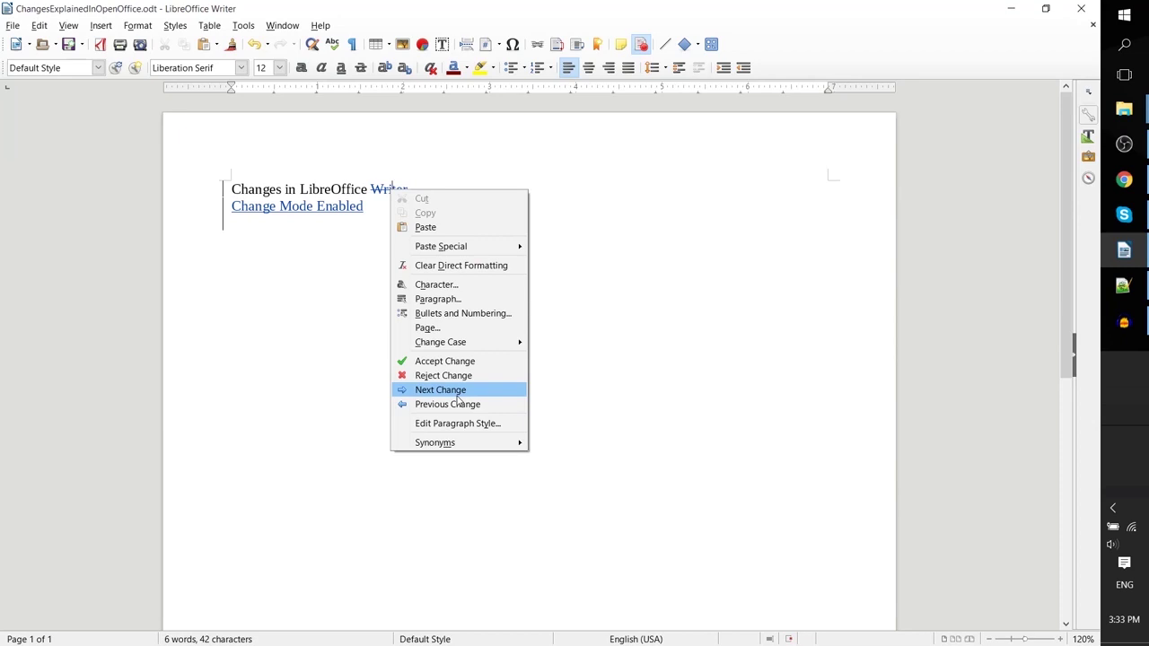
left_click(376, 189)
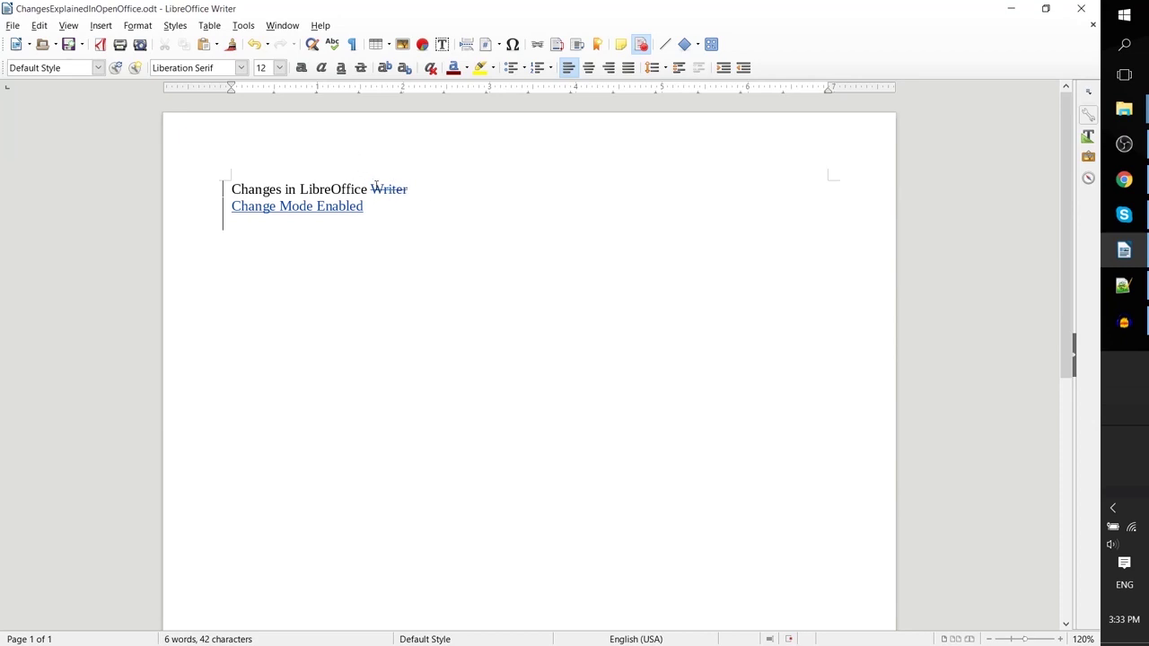
Step: Review the author name in the User Data options beside the tracked changes, accept the options, and save the document
mouse_move(389, 188)
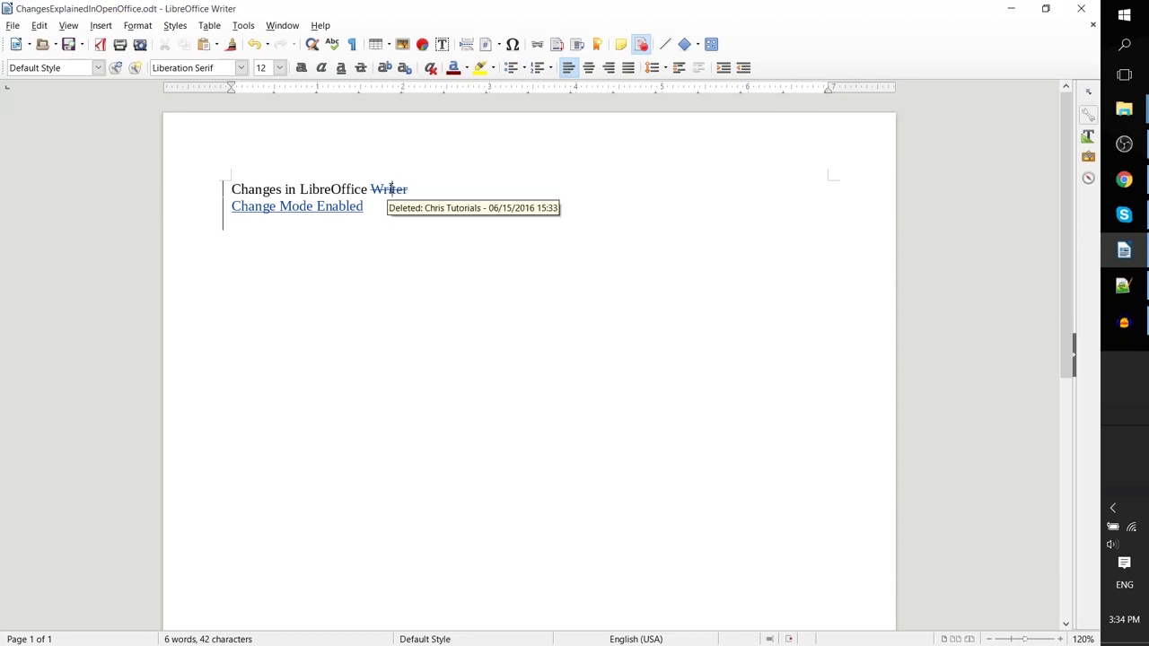
left_click(243, 25)
left_click(287, 371)
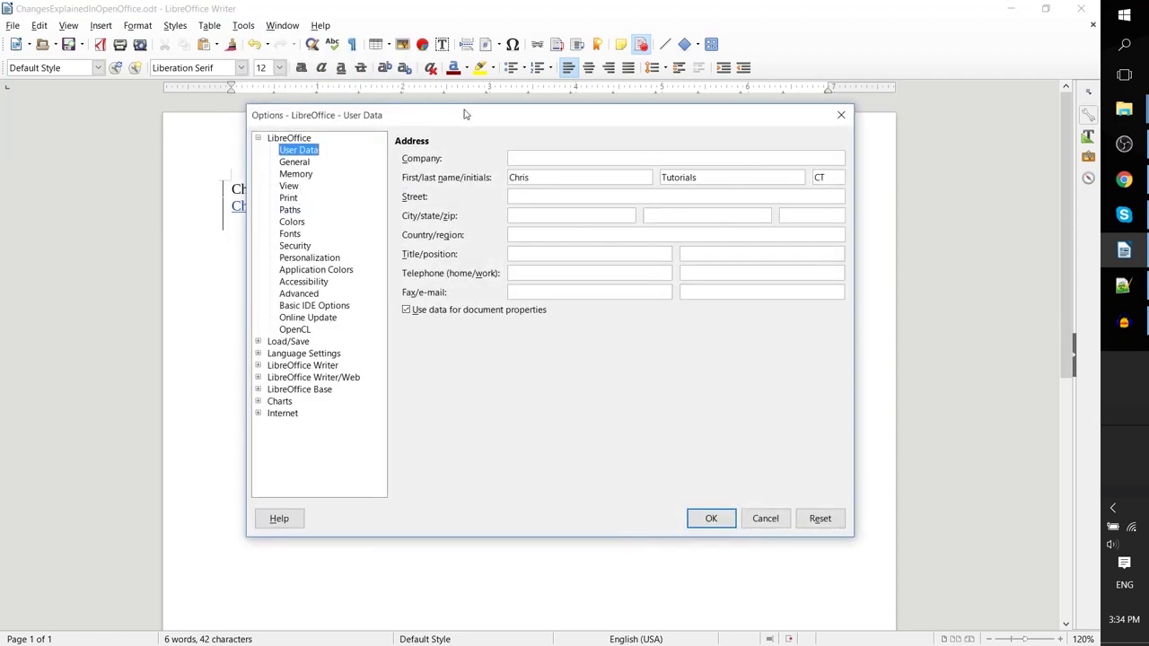
left_click_drag(464, 114, 616, 138)
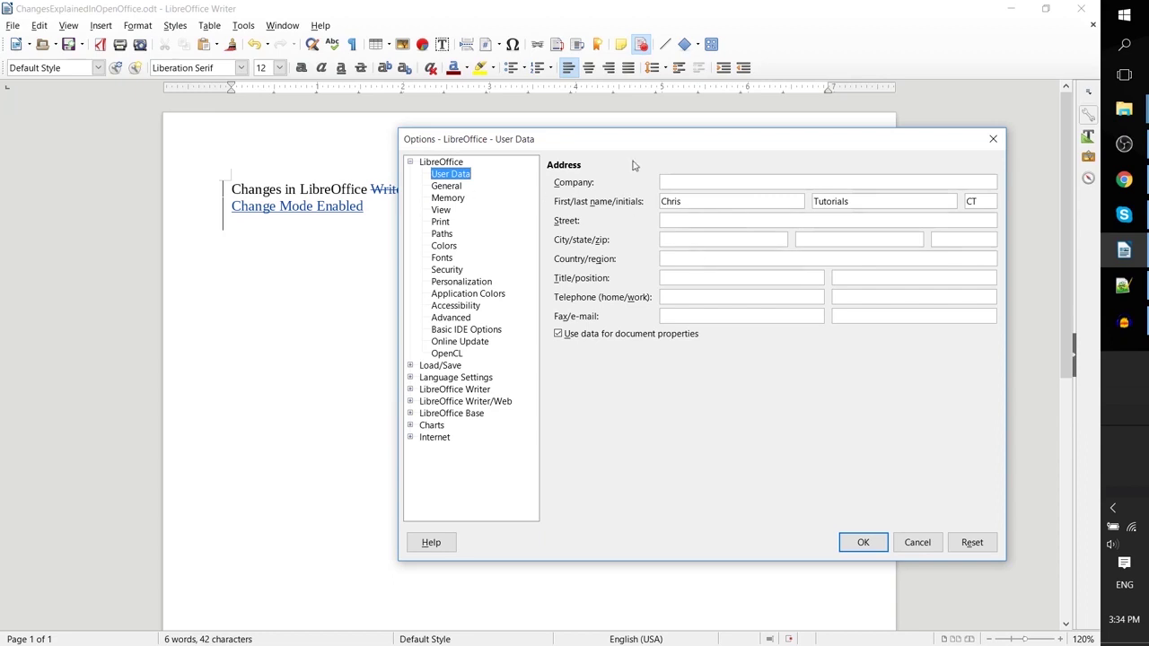
left_click_drag(596, 167, 675, 161)
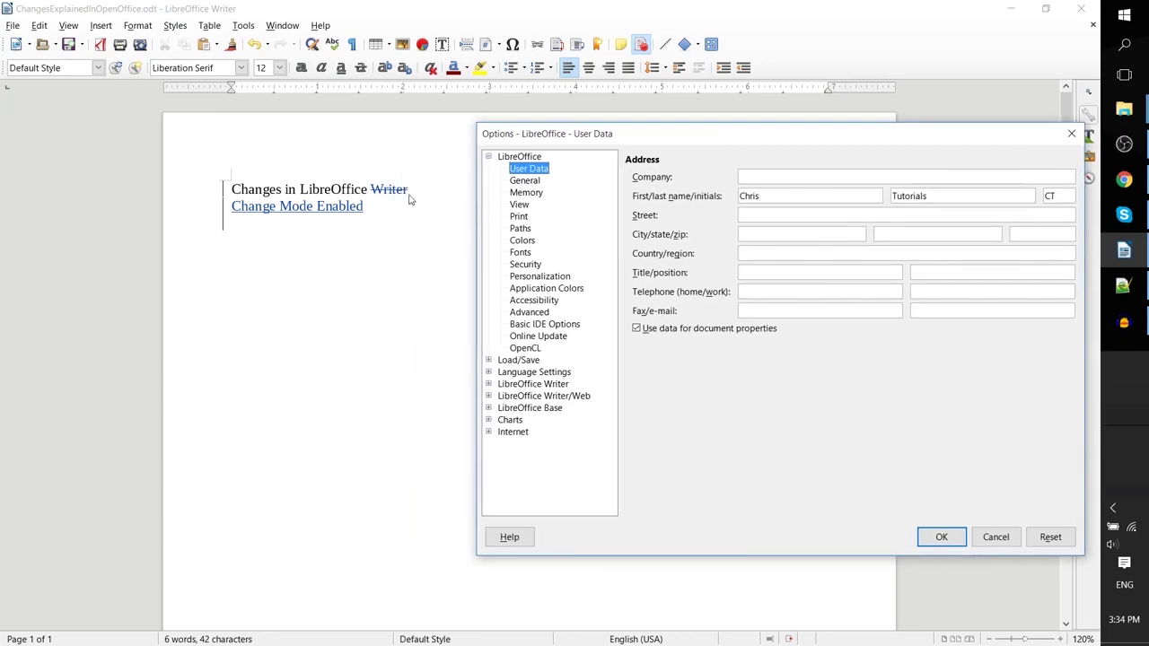
left_click_drag(806, 149, 761, 148)
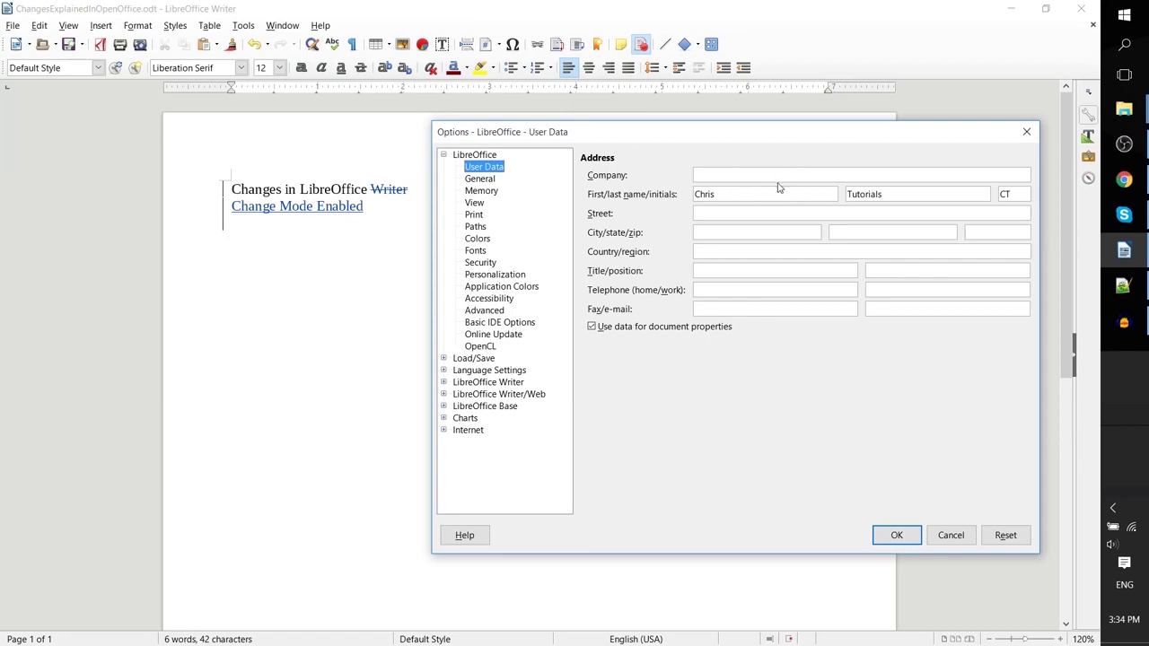
left_click(894, 535)
mouse_move(366, 208)
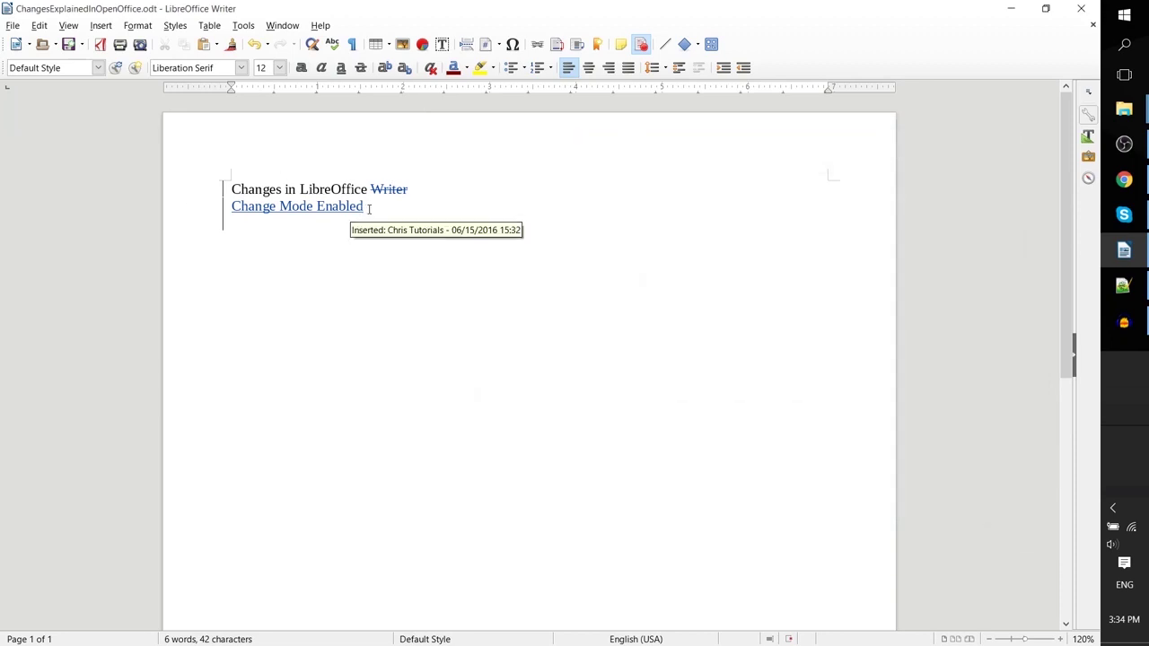
key("ctrl+s")
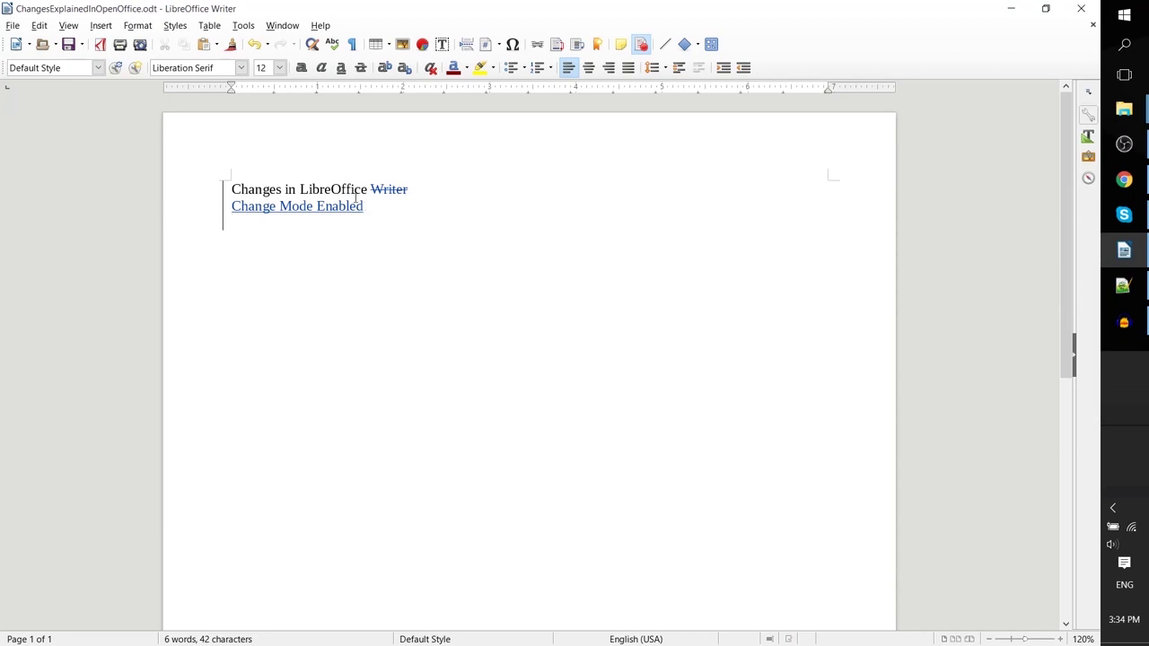
Step: Accept the tracked deletion of "Writer" and reject the tracked insertion "Change Mode Enabled"
right_click(402, 189)
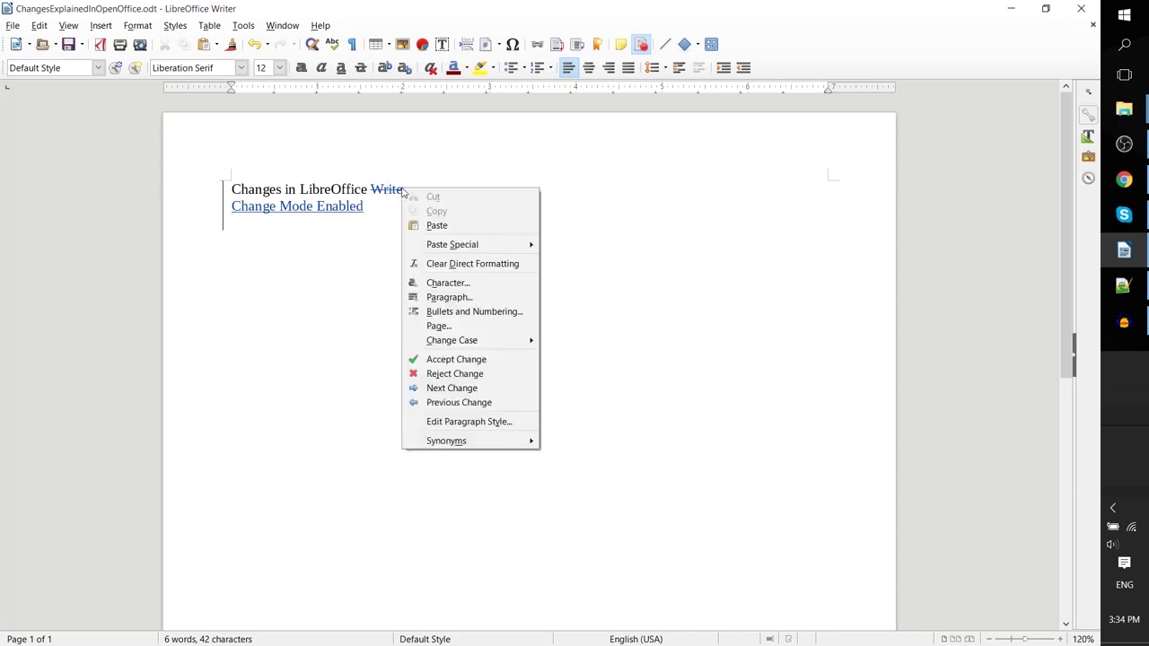
left_click(466, 359)
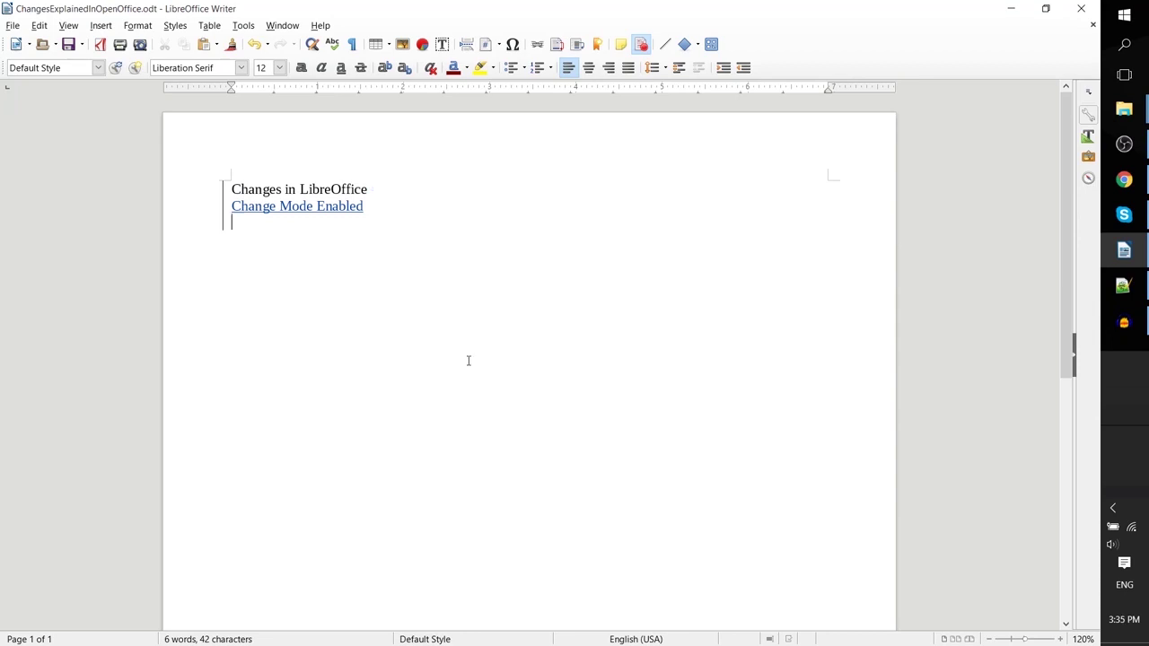
right_click(324, 205)
left_click(400, 388)
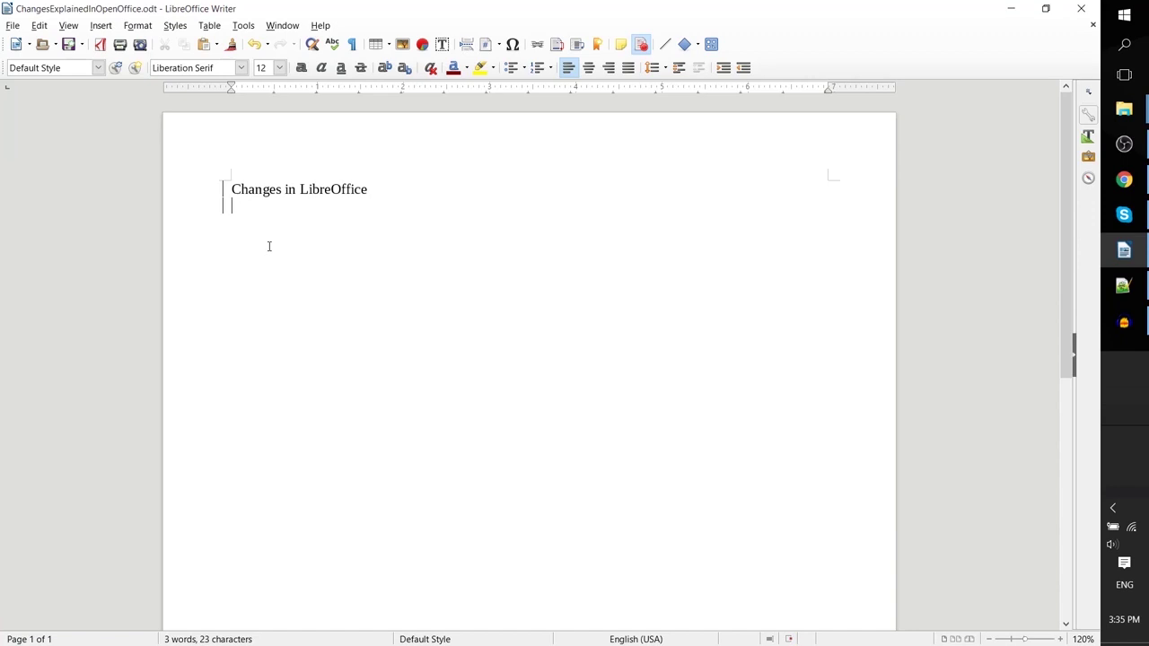
Step: Protect the recorded changes in the document's security properties by entering and confirming a protection password
left_click(13, 25)
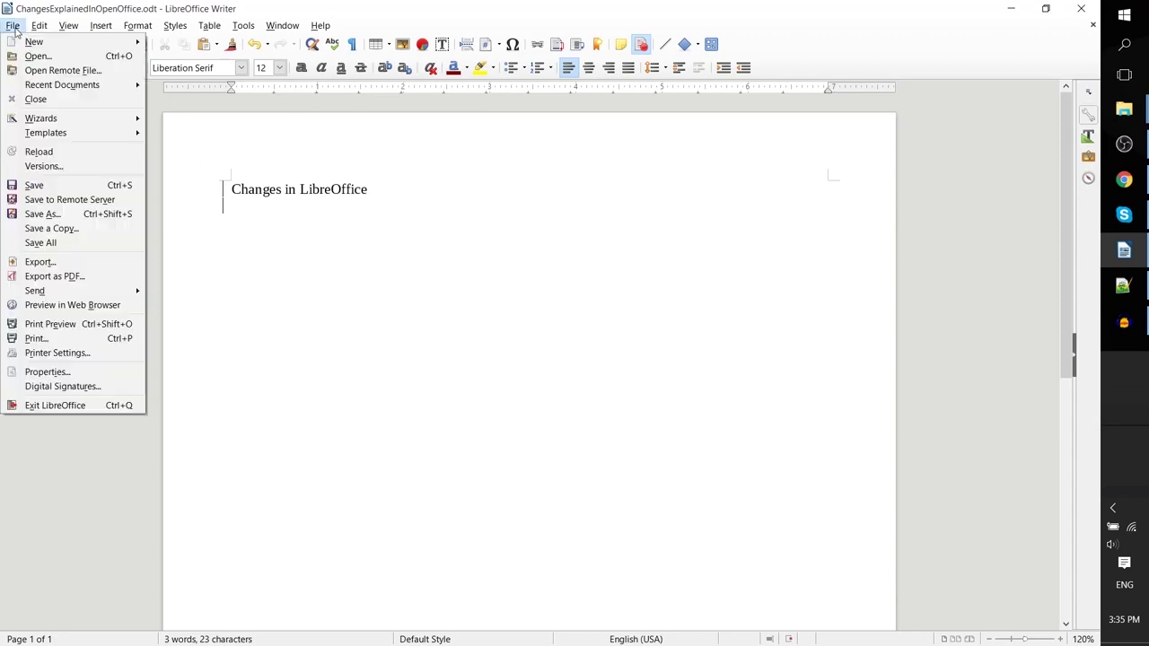
left_click(80, 372)
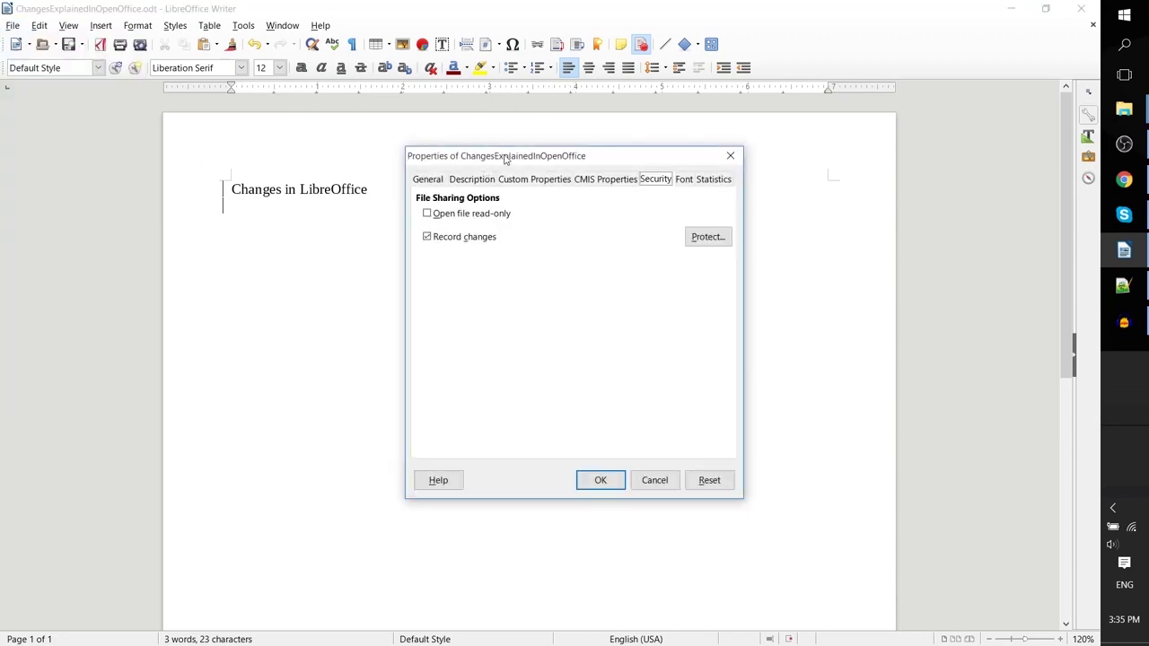
left_click_drag(505, 159, 522, 178)
left_click(517, 201)
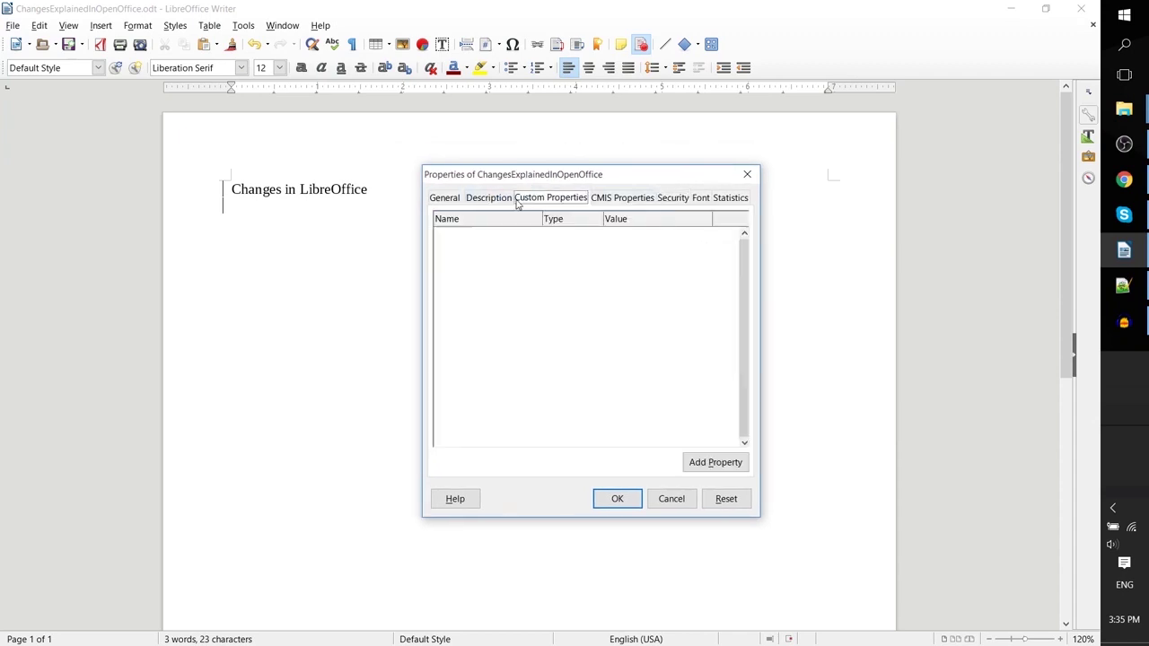
left_click(672, 198)
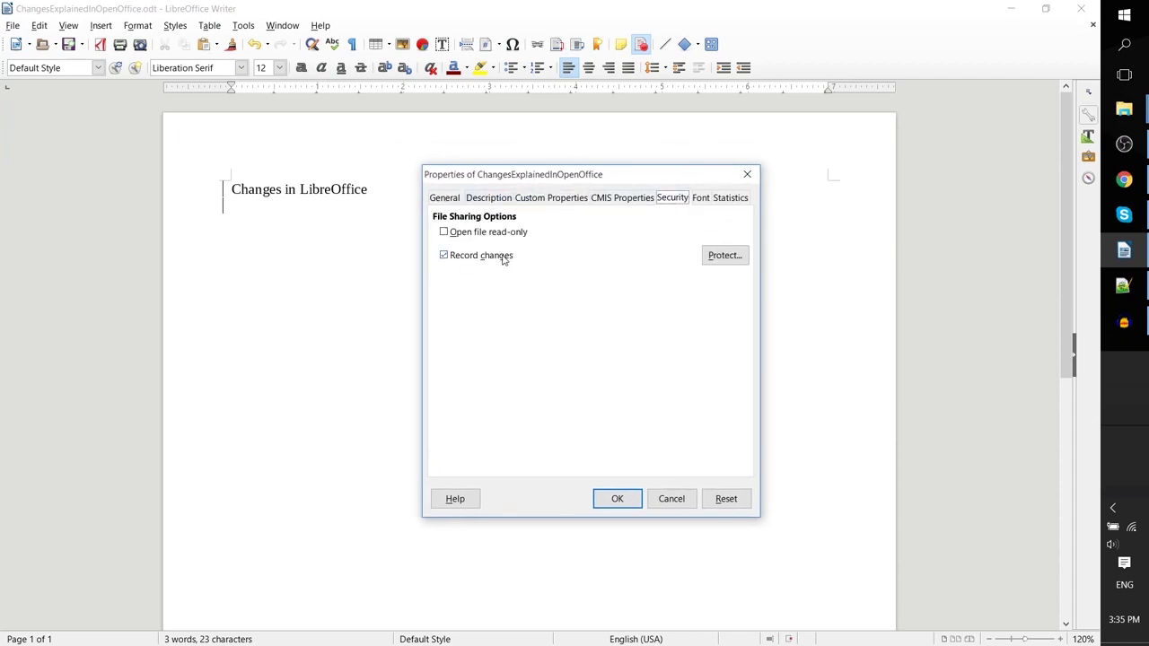
left_click(722, 256)
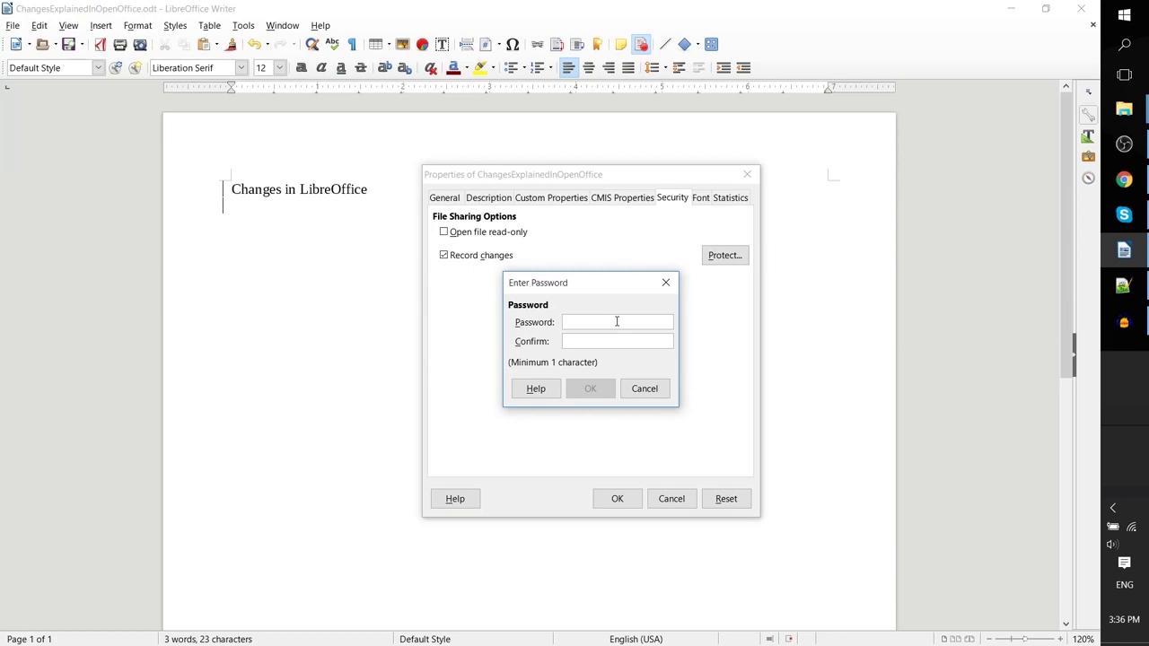
type("****")
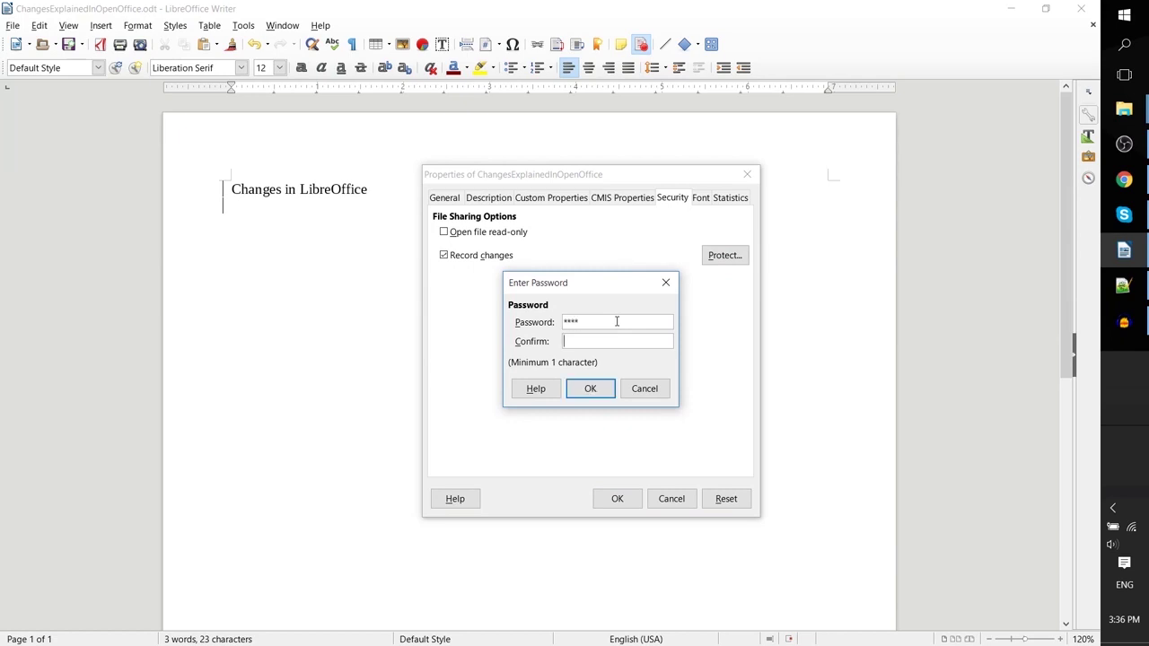
key("Tab")
type("****")
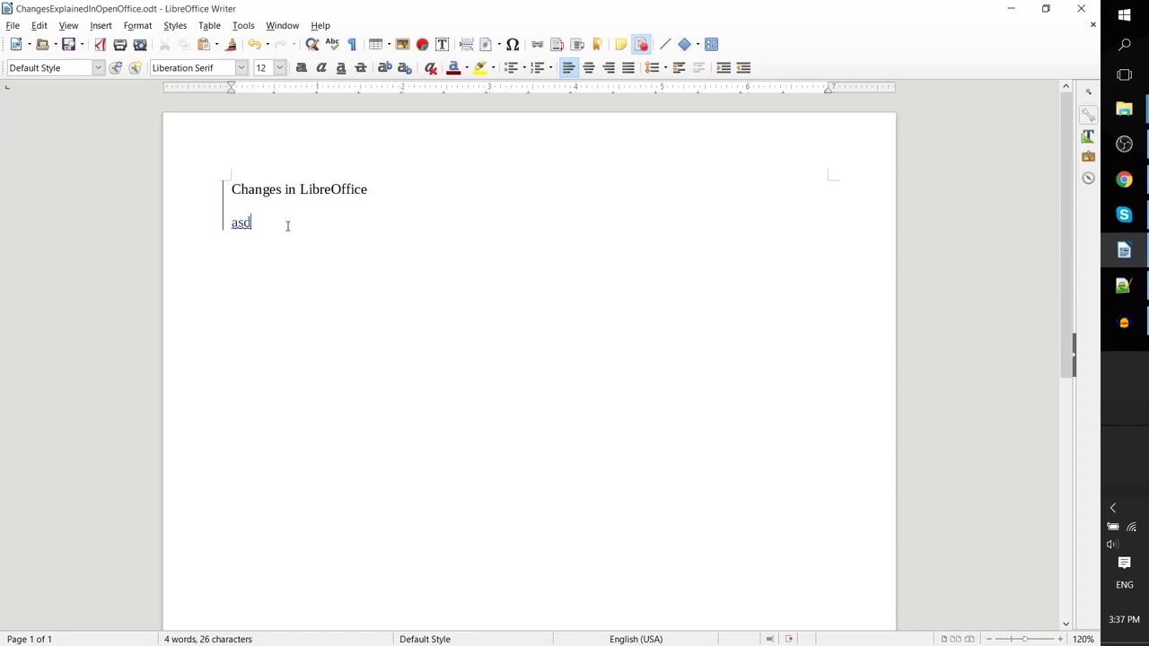
Step: Add the tracked line "Suggested Change" below "asd" followed by an empty line, and look over the change options available for it
key("Return")
type("Suggested Change")
right_click(321, 241)
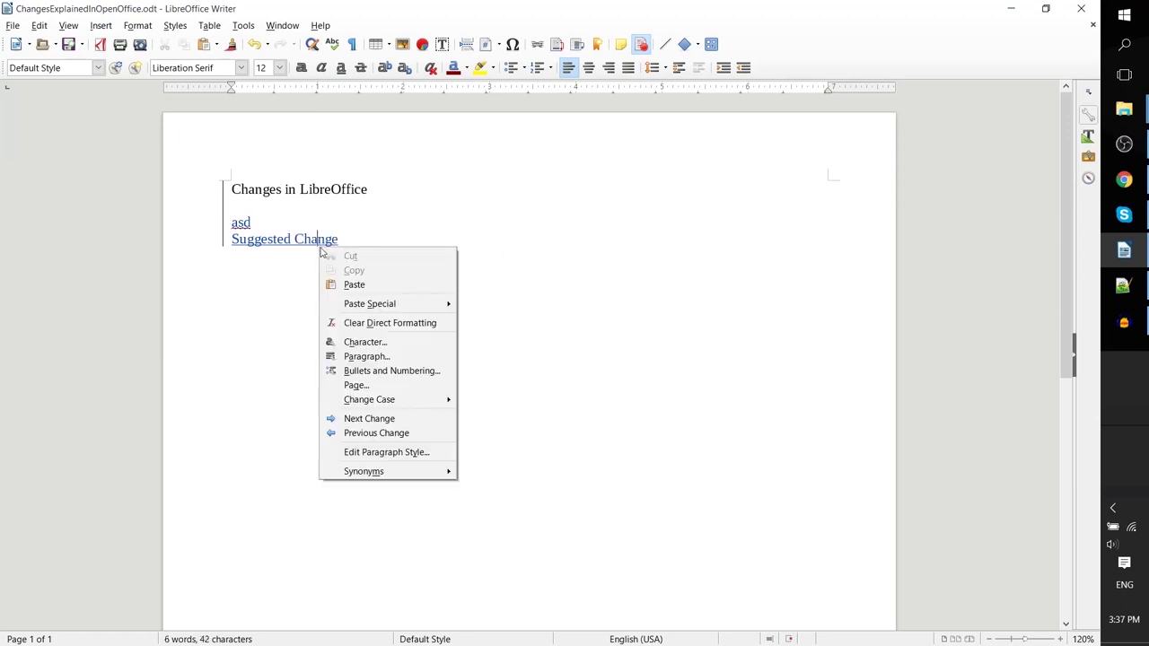
key("Escape")
right_click(333, 240)
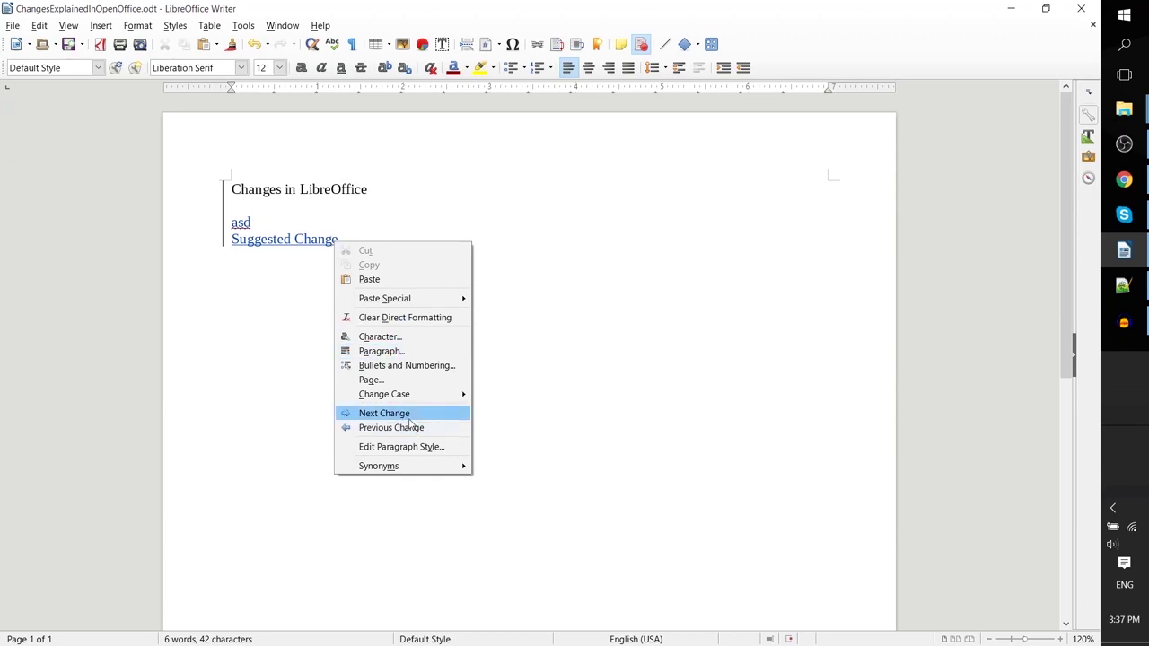
left_click(423, 235)
key("Return")
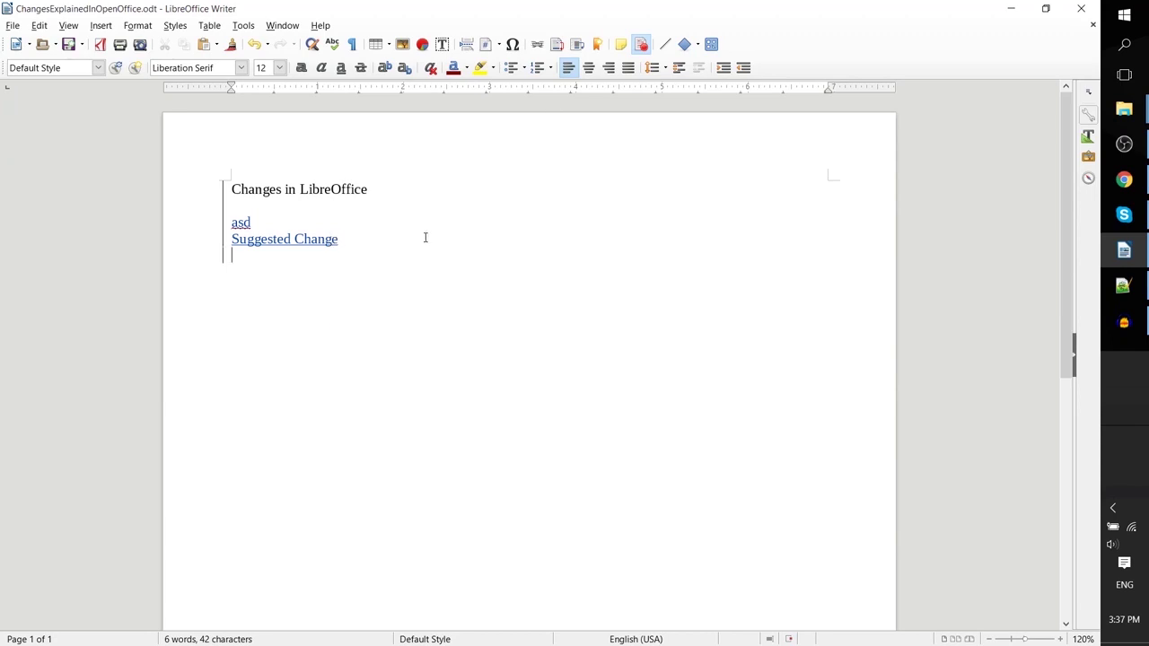
Step: Turn off change recording by entering the protection password
left_click(642, 47)
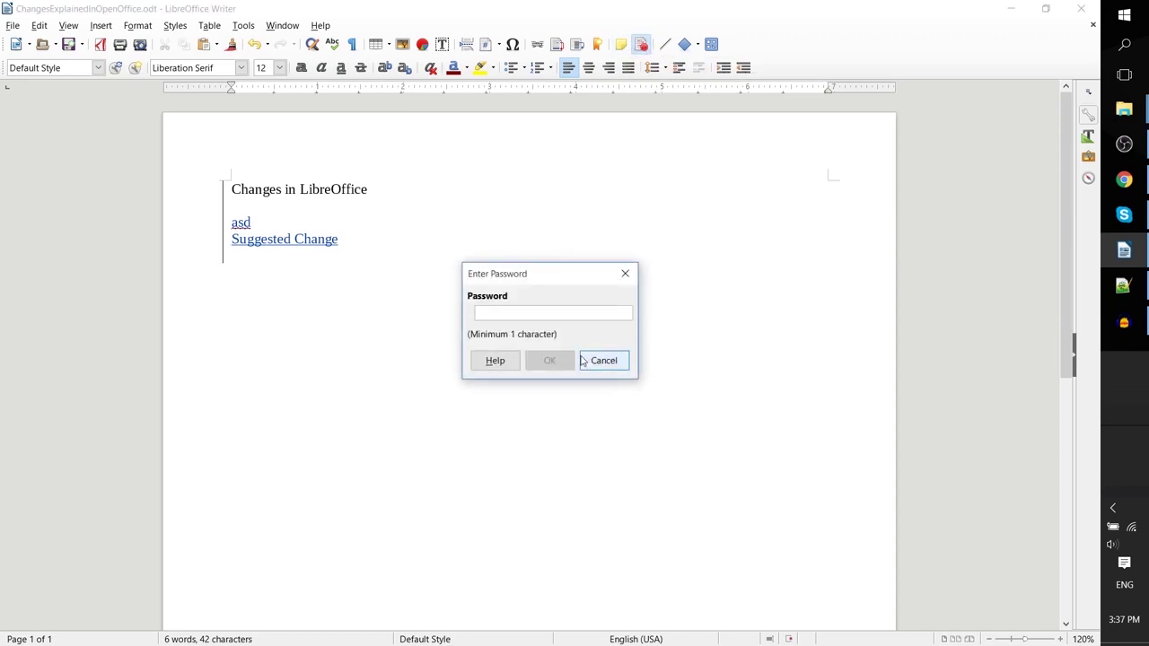
type("****")
key("Return")
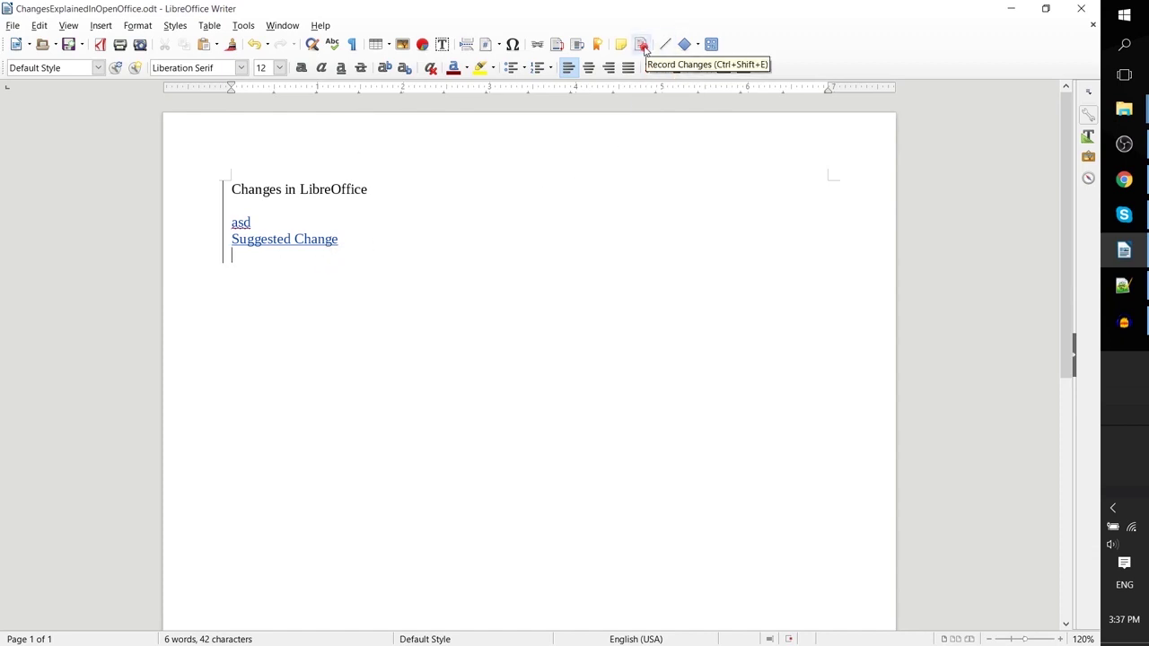
Step: Try untracked text "asAASas" on the empty line, undo it, and check the change options available for "Suggested Change"
type("asAASas")
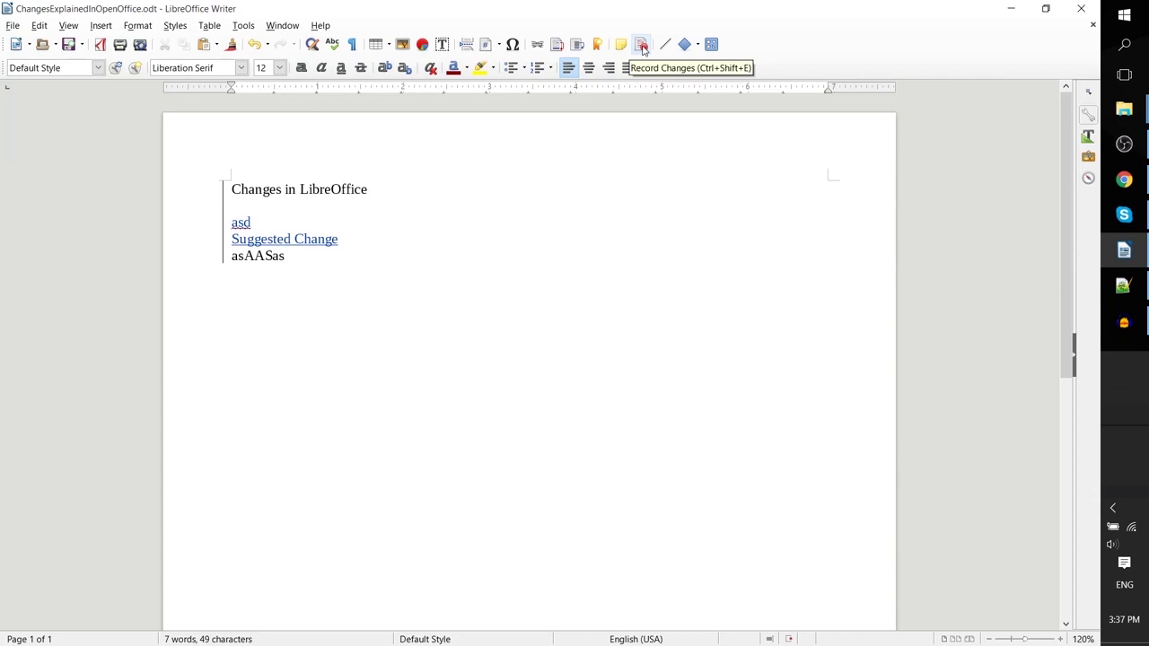
key("ctrl+z")
right_click(278, 240)
left_click(288, 239)
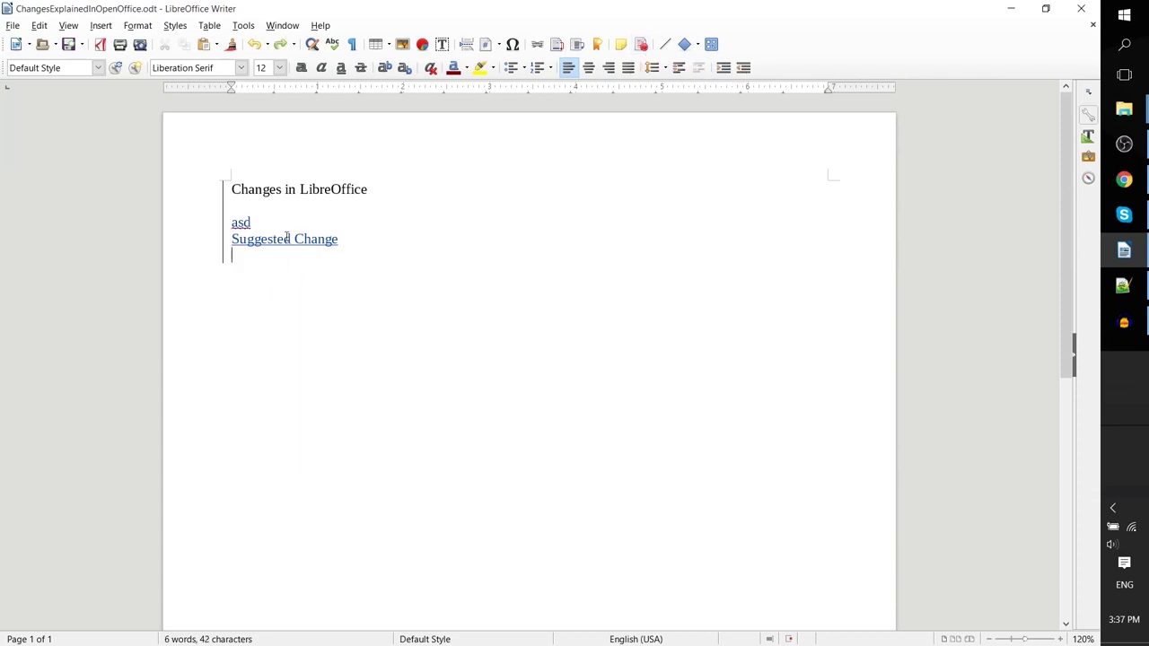
right_click(288, 239)
left_click(411, 284)
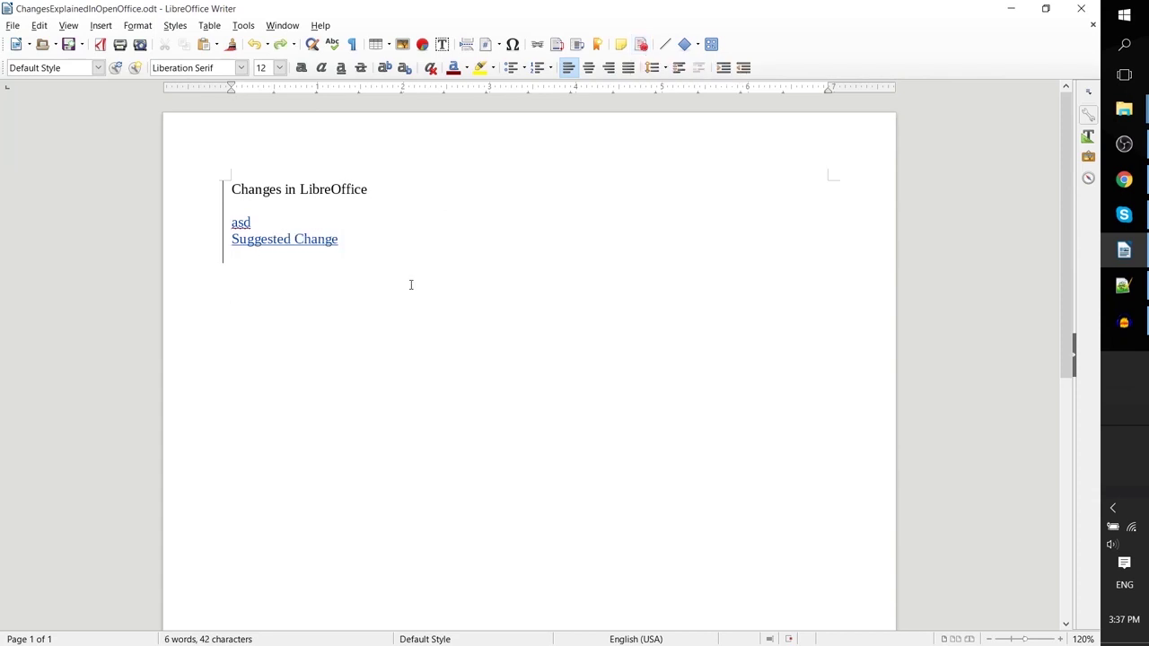